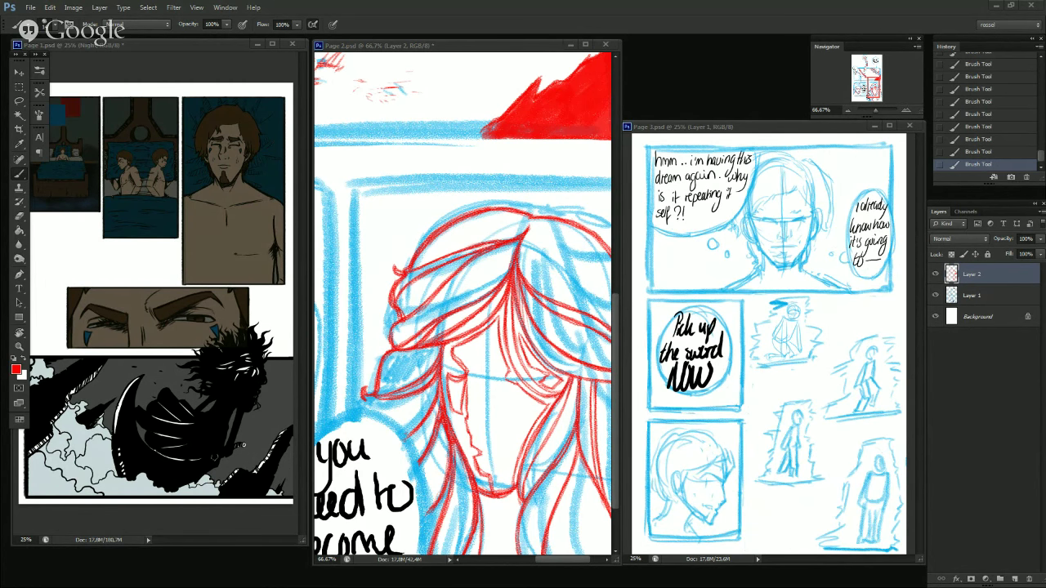
Examine the rough sketch on Page 2, from the long-haired woman's panel to the whole page and the sword.
click(614, 315)
drag(616, 306, 617, 303)
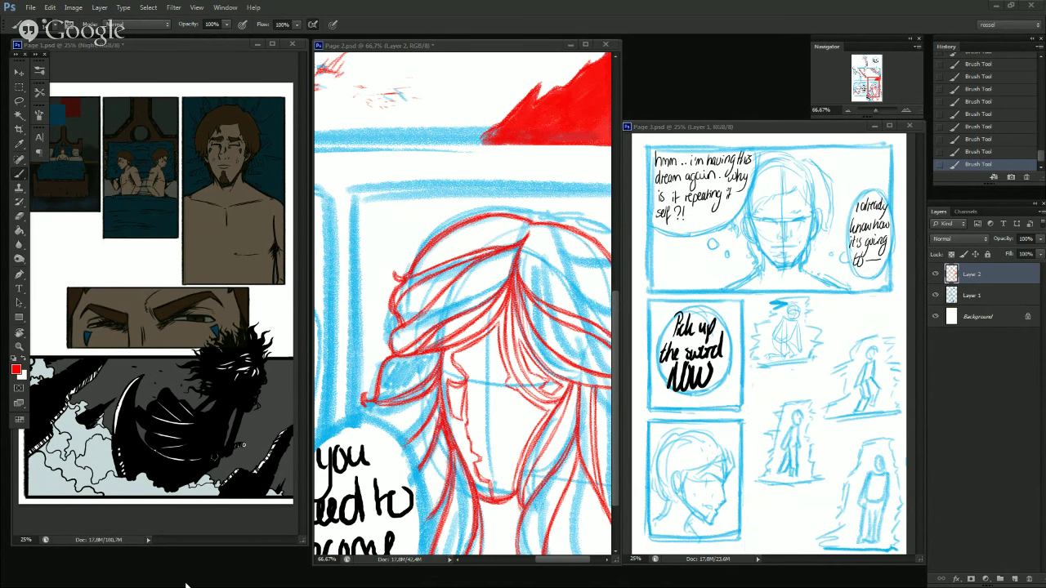
click(847, 111)
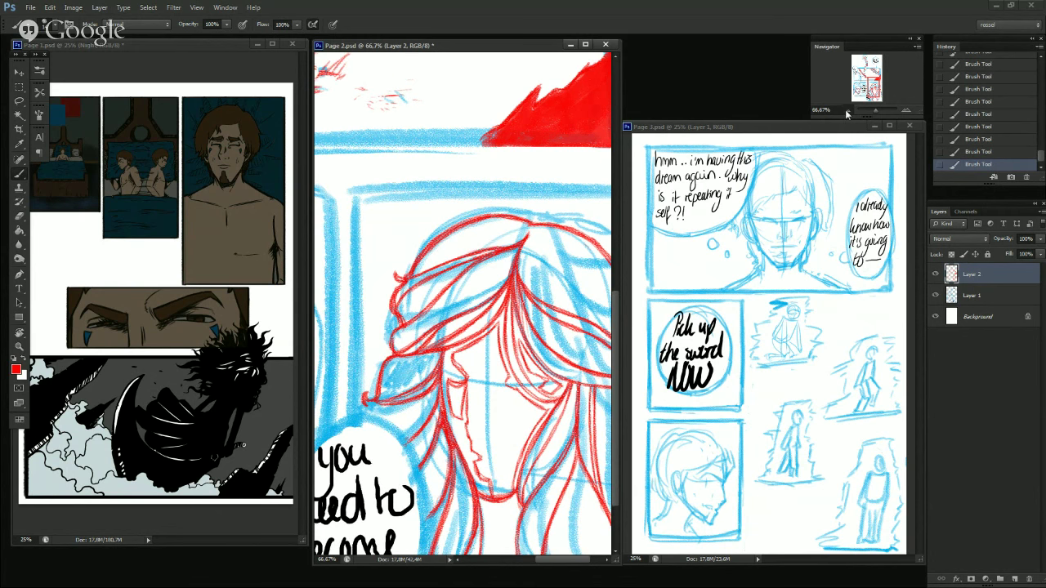
click(847, 111)
click(847, 110)
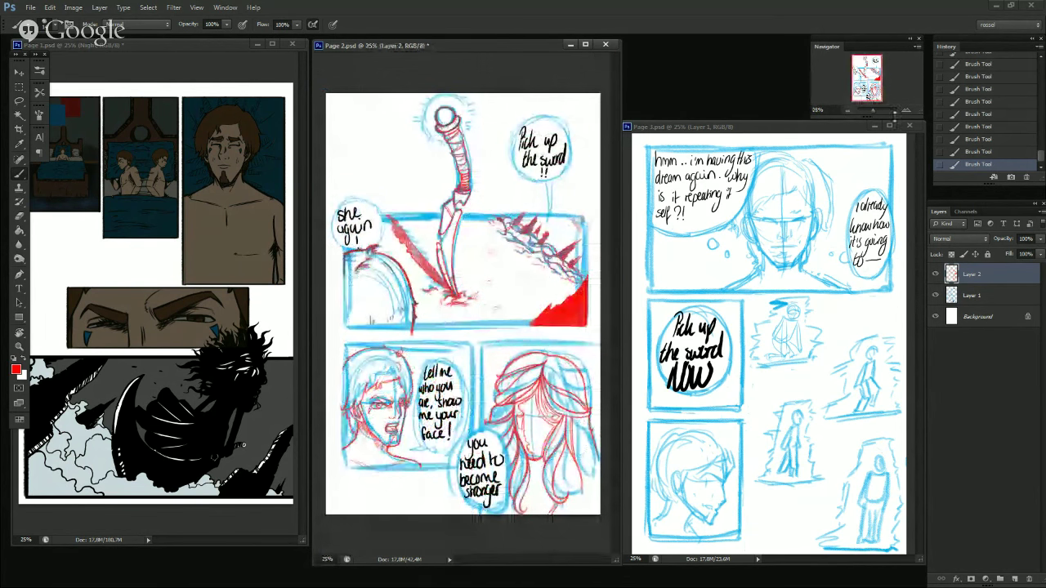
click(907, 111)
drag(856, 90, 857, 84)
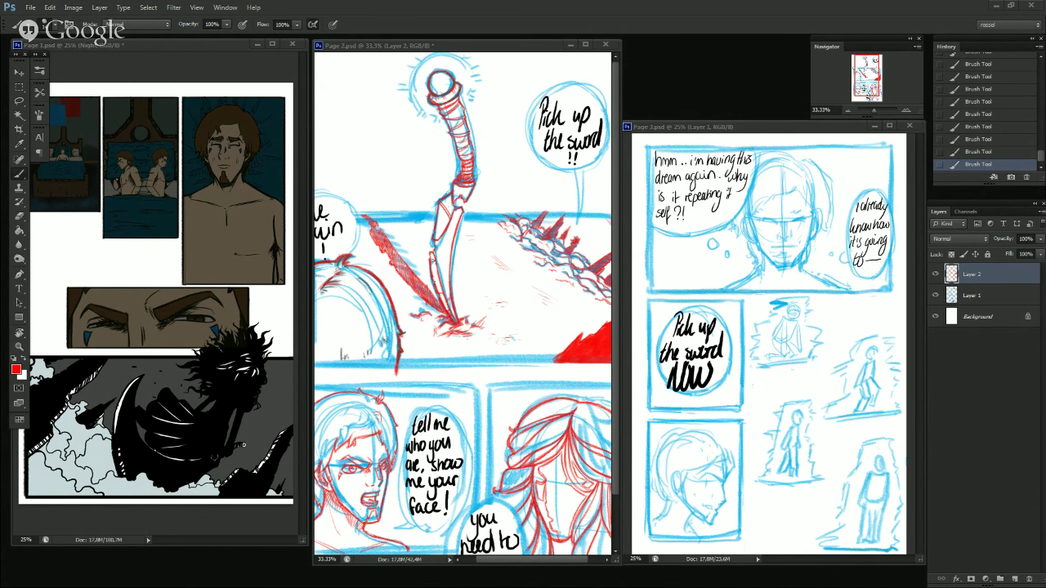
click(890, 104)
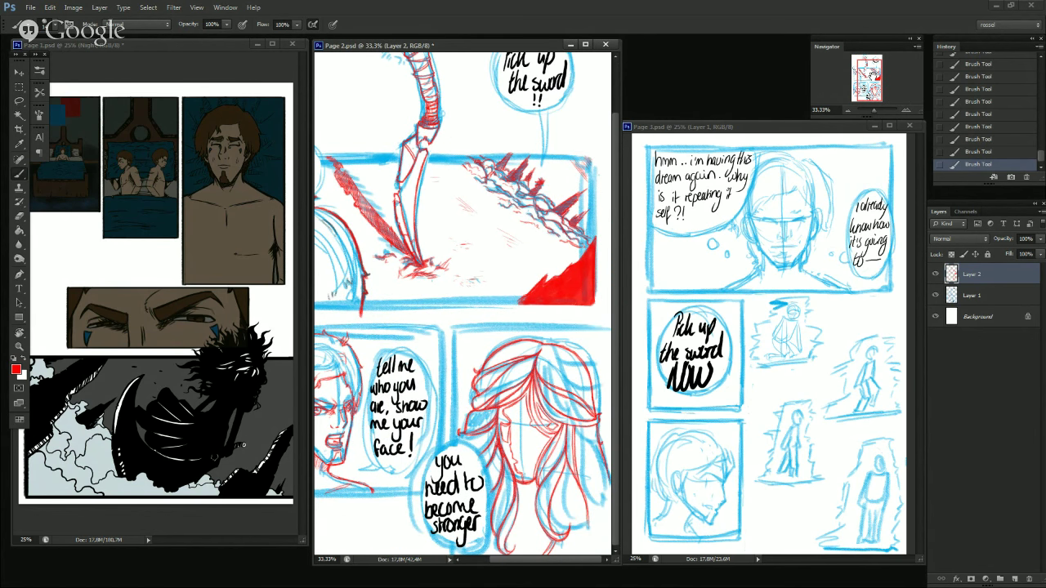
click(863, 76)
click(907, 110)
click(863, 69)
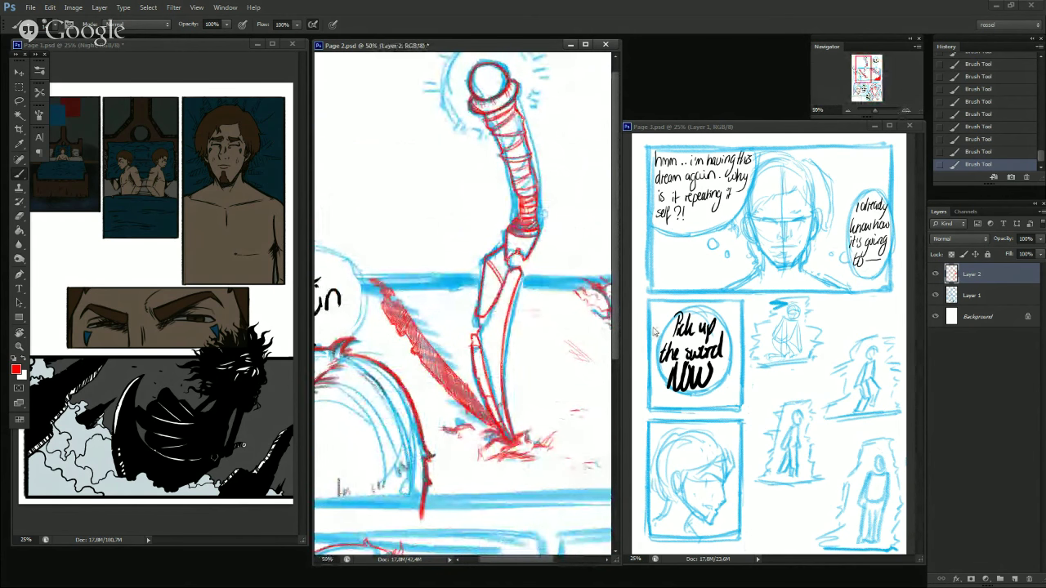
Widen the Page 2 document window on both sides to show more of the page.
drag(313, 237, 286, 237)
drag(615, 264, 664, 264)
mouse_move(863, 68)
mouse_down()
mouse_move(864, 86)
mouse_move(824, 89)
mouse_move(860, 79)
mouse_up()
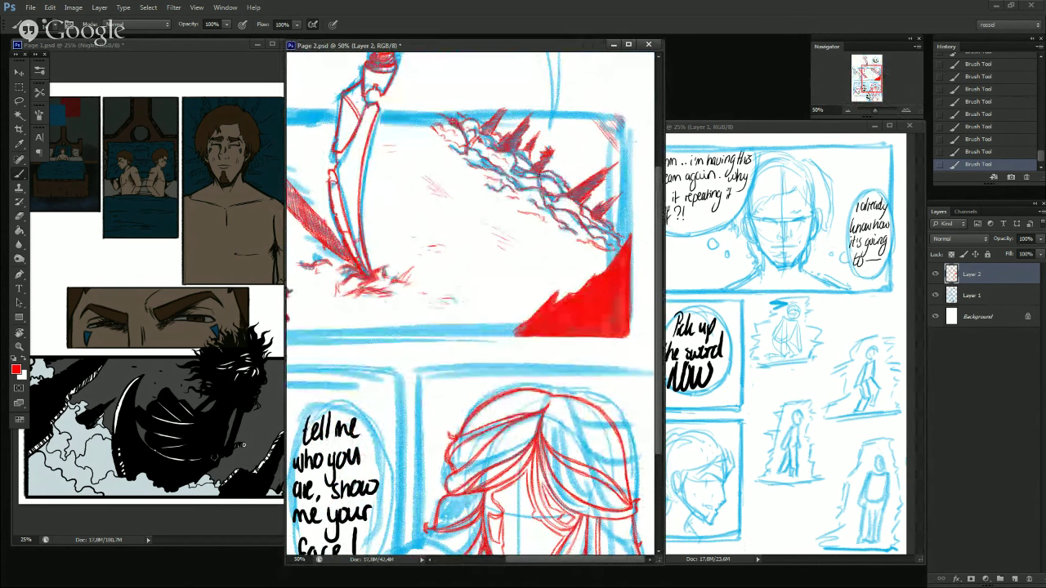
Compare Page 2 with and without the red Layer 2 sketch, leaving the layer visible.
mouse_move(874, 72)
mouse_down()
mouse_move(850, 88)
mouse_move(859, 96)
mouse_move(872, 86)
mouse_up()
click(906, 109)
click(907, 109)
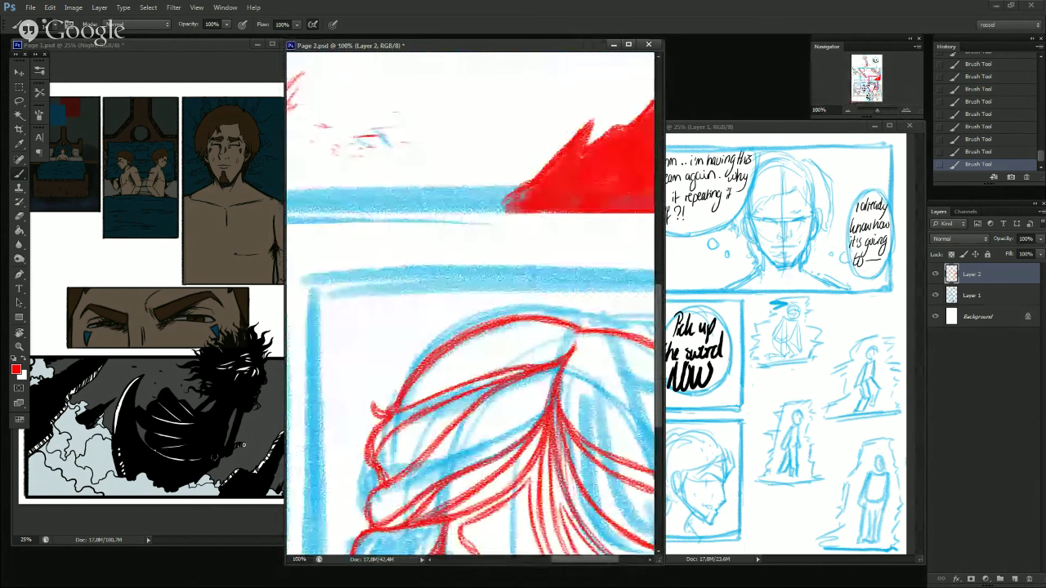
click(848, 112)
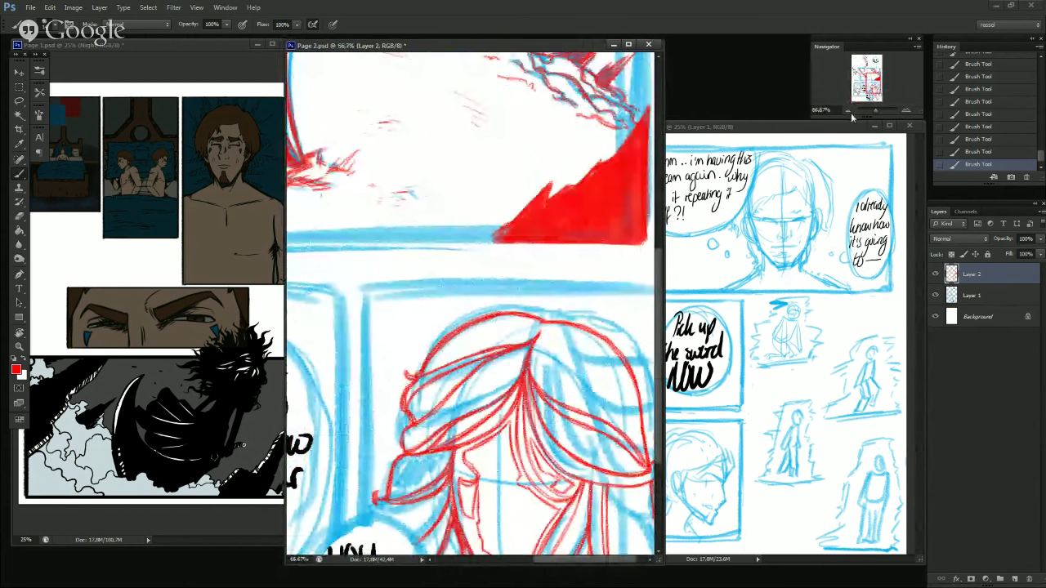
click(848, 113)
click(848, 113)
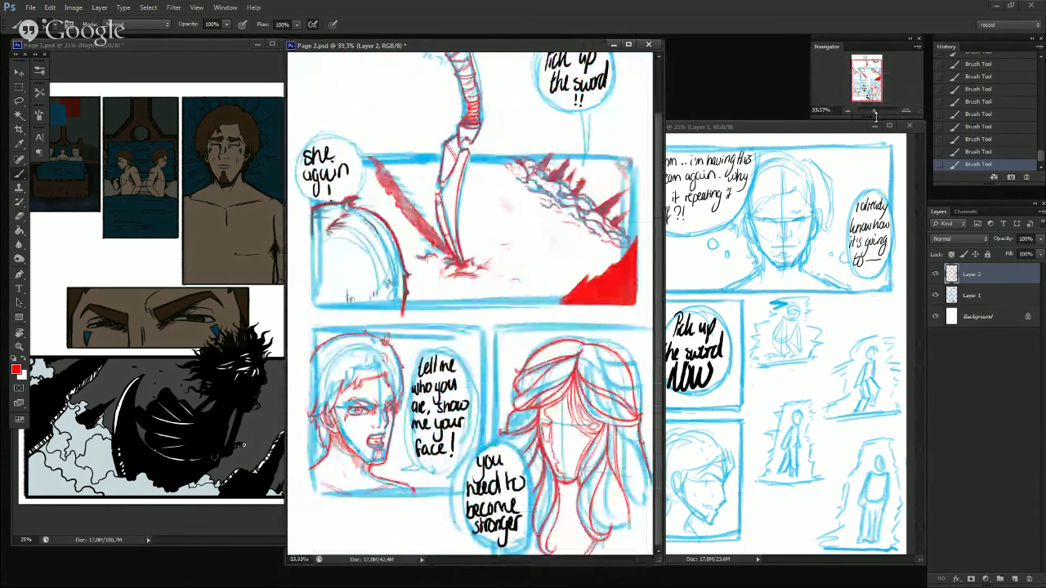
click(935, 275)
click(849, 111)
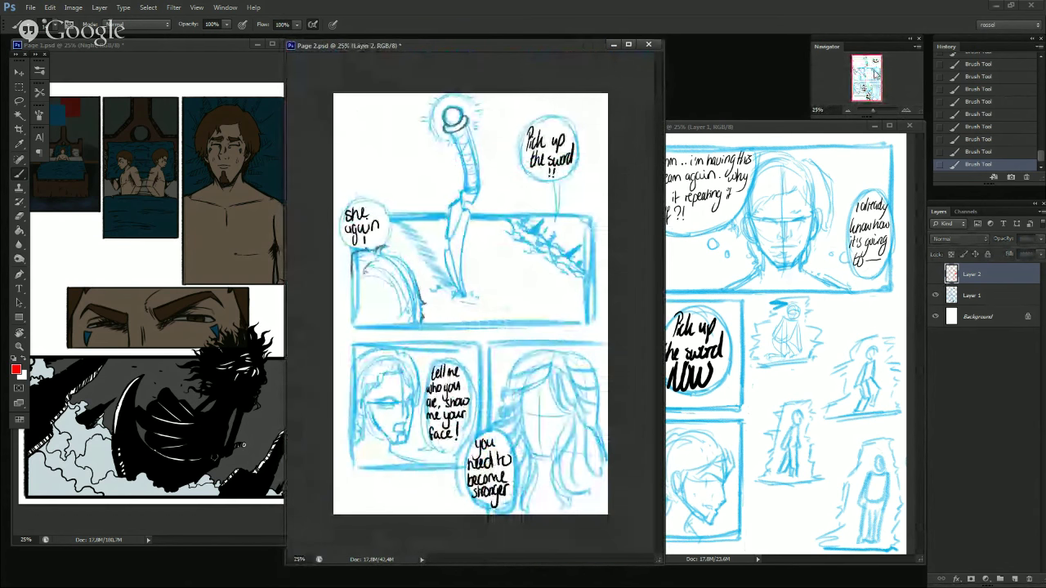
click(905, 110)
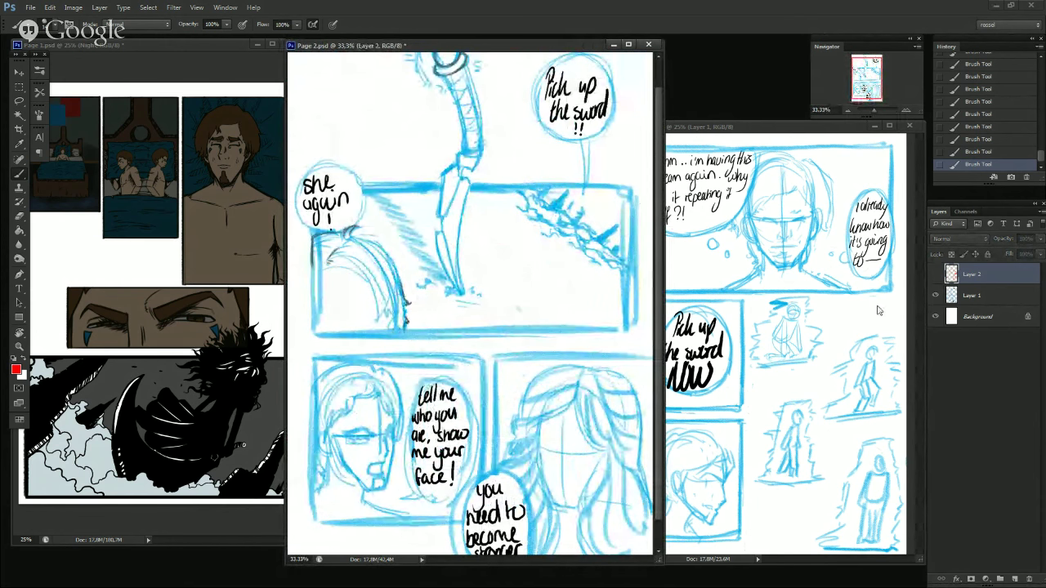
click(935, 275)
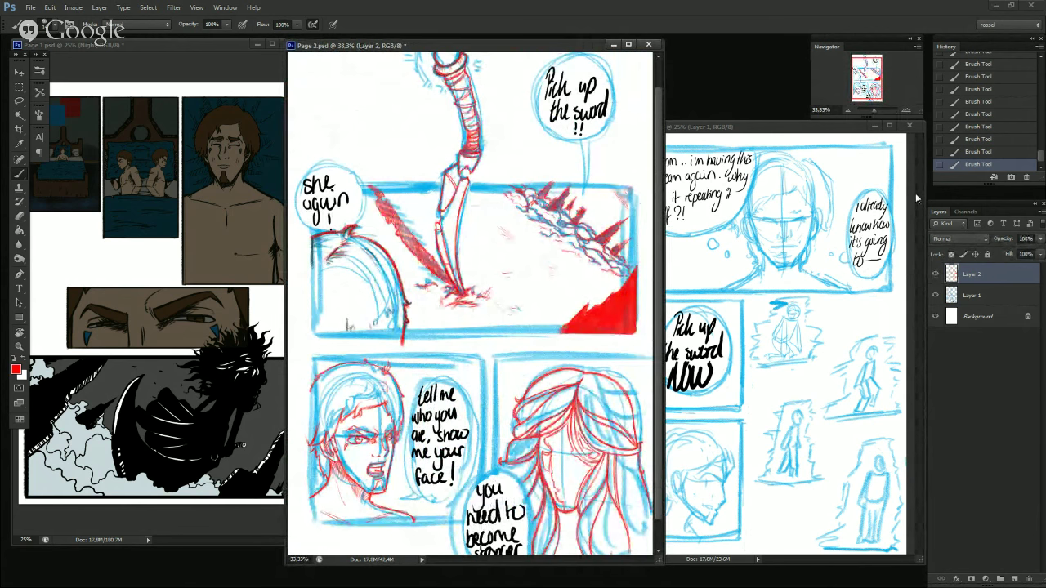
Retrace the red outline of the long-haired woman's hair from the parting down the side of her head.
click(906, 116)
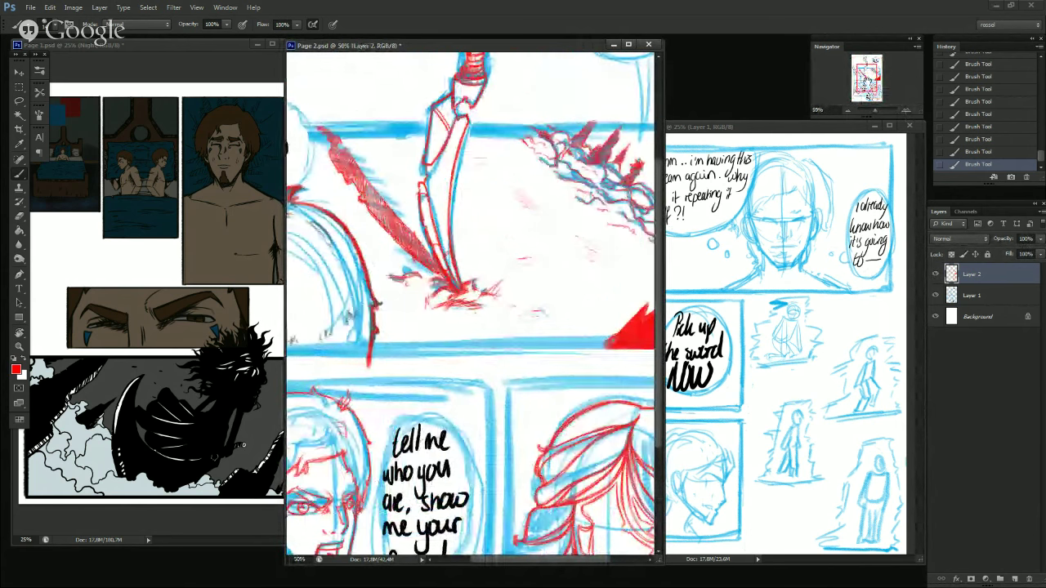
click(905, 109)
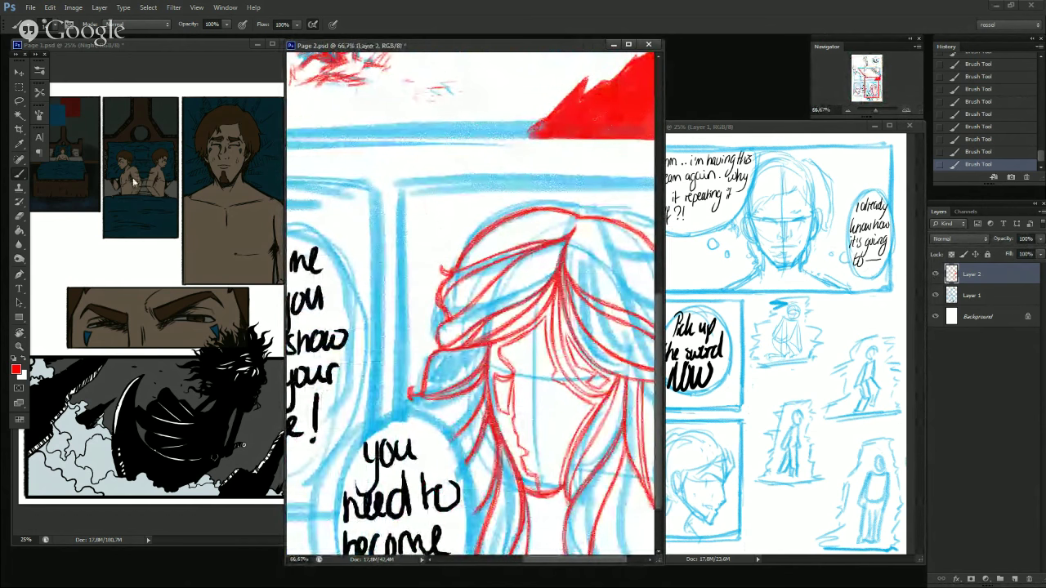
click(869, 94)
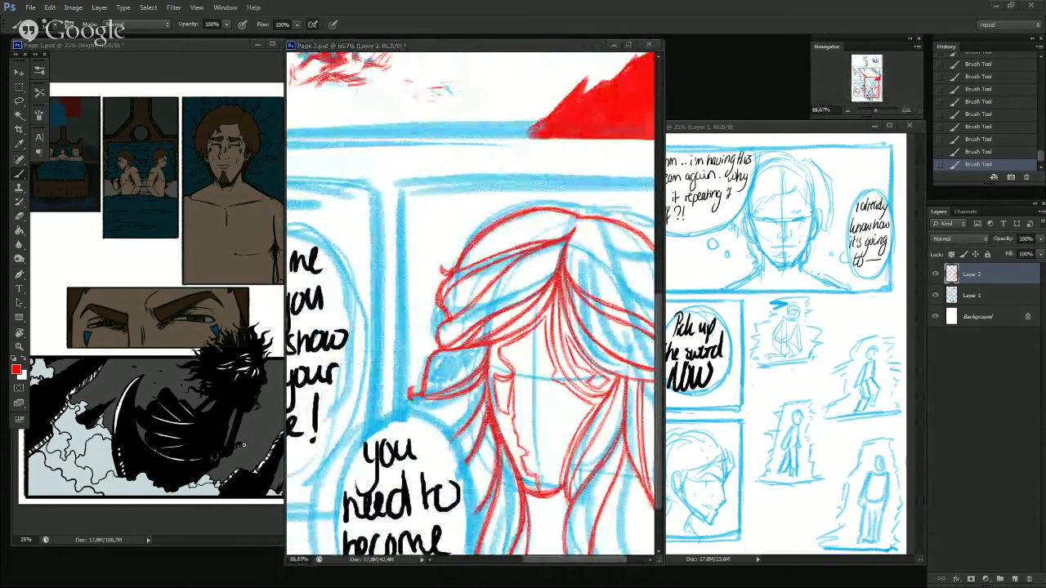
click(577, 214)
key(ctrl+z)
mouse_move(577, 214)
mouse_down()
mouse_move(497, 227)
mouse_move(460, 264)
mouse_up()
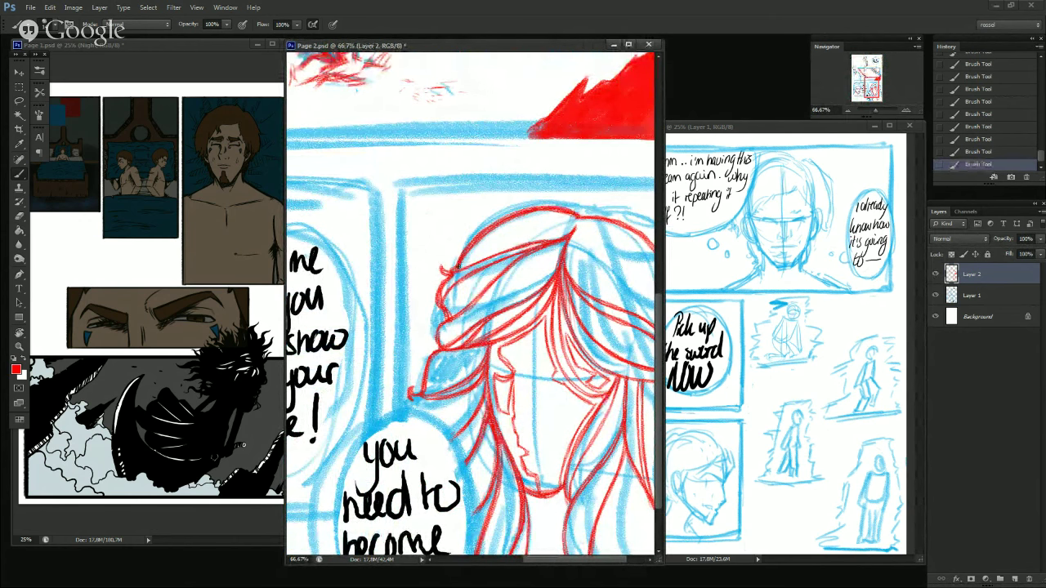
Refine the shouting man's hair around his ear and add red shading lines on his neck.
drag(878, 87, 869, 90)
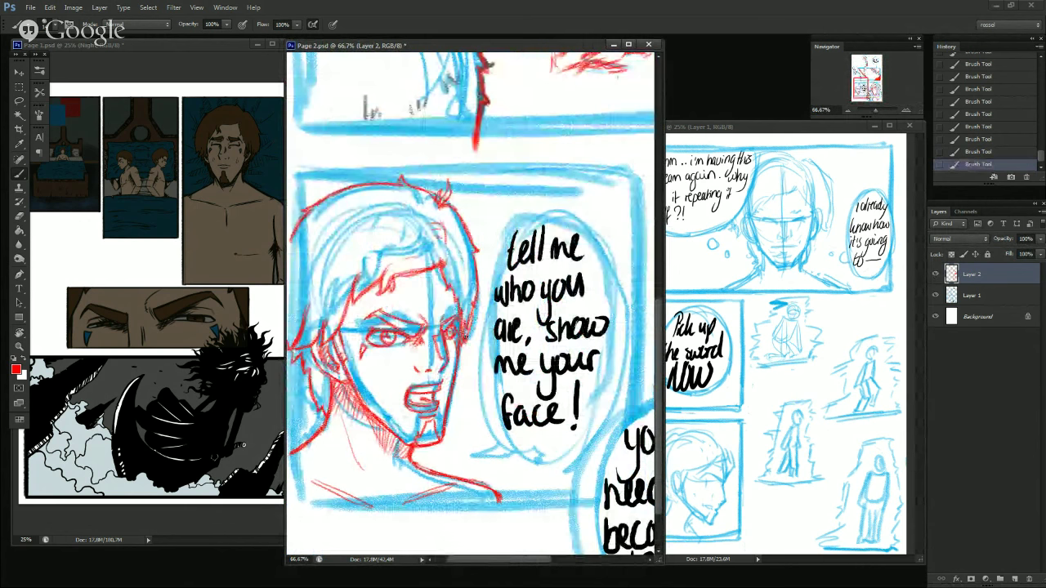
mouse_move(863, 85)
mouse_down()
mouse_move(859, 75)
mouse_move(848, 92)
mouse_up()
mouse_move(325, 253)
mouse_down()
mouse_move(306, 228)
mouse_move(326, 275)
mouse_move(326, 250)
mouse_move(332, 294)
mouse_move(346, 267)
mouse_move(385, 244)
mouse_move(397, 208)
mouse_up()
key(e)
key(b)
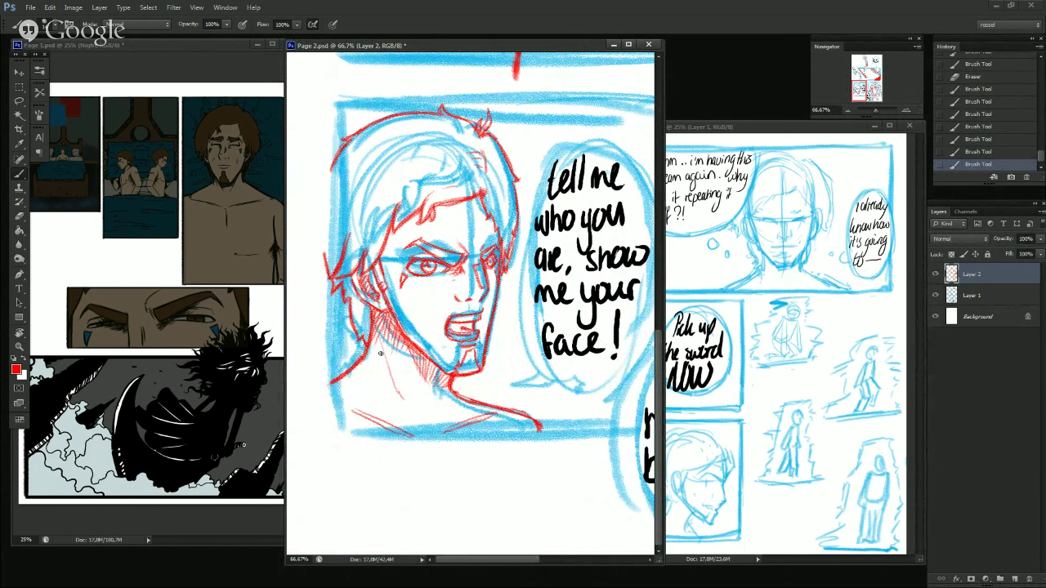
drag(378, 328, 386, 376)
drag(369, 308, 364, 330)
Erase a small piece of the man's hair outline at the upper back of his head and redraw it in red.
key(e)
drag(362, 133, 362, 131)
key(b)
drag(343, 138, 364, 130)
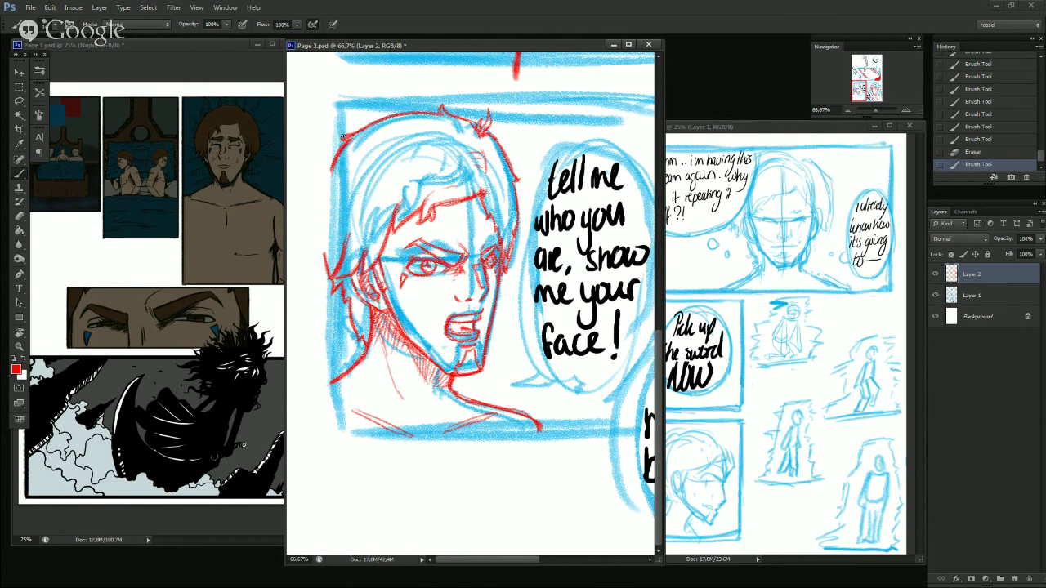
Clean up the lines at the long-haired woman's eye and hatch the narrow strip beside her face in red.
drag(867, 83, 882, 81)
scroll(444, 291, up, 3)
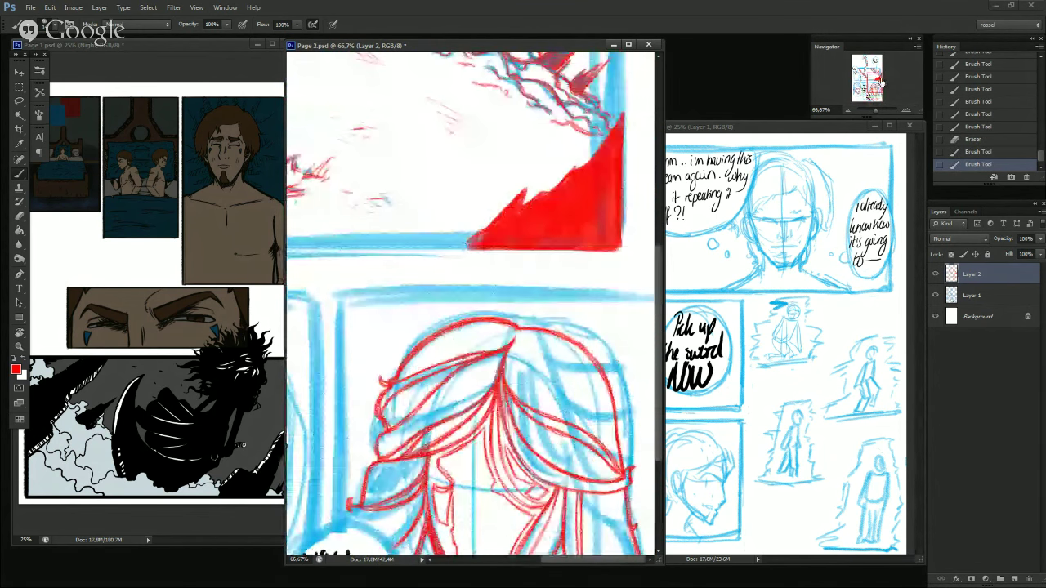
scroll(444, 291, down, 4)
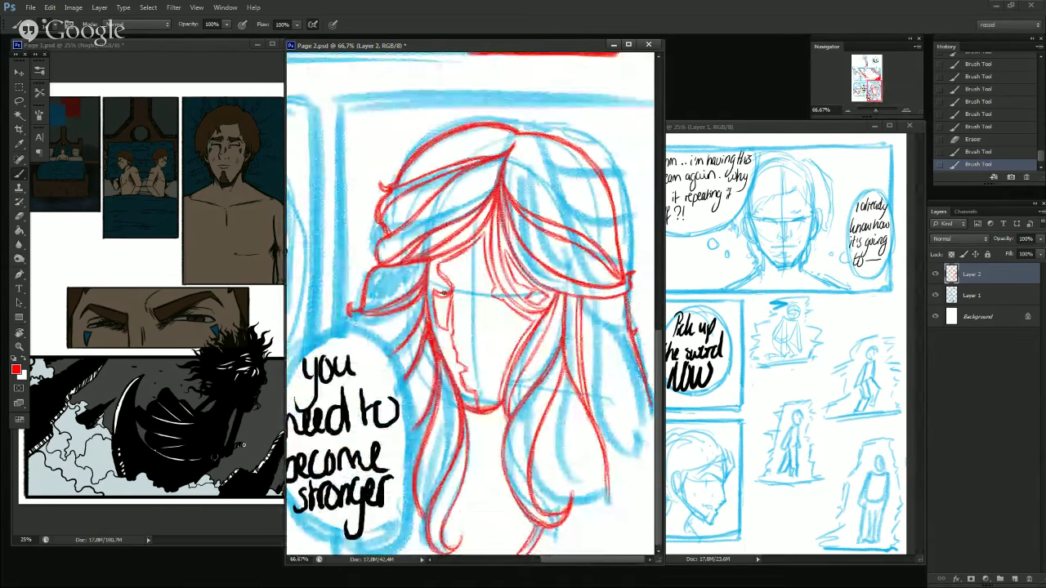
drag(436, 293, 434, 310)
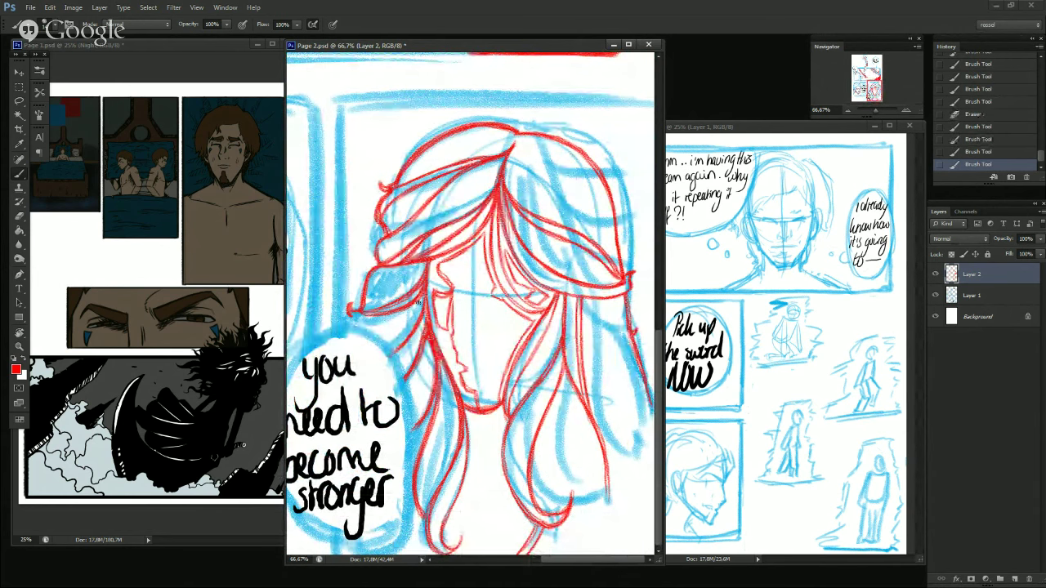
key(e)
mouse_move(445, 292)
mouse_down()
mouse_move(433, 291)
mouse_move(445, 294)
mouse_up()
key(b)
drag(447, 286, 450, 297)
drag(448, 294, 445, 321)
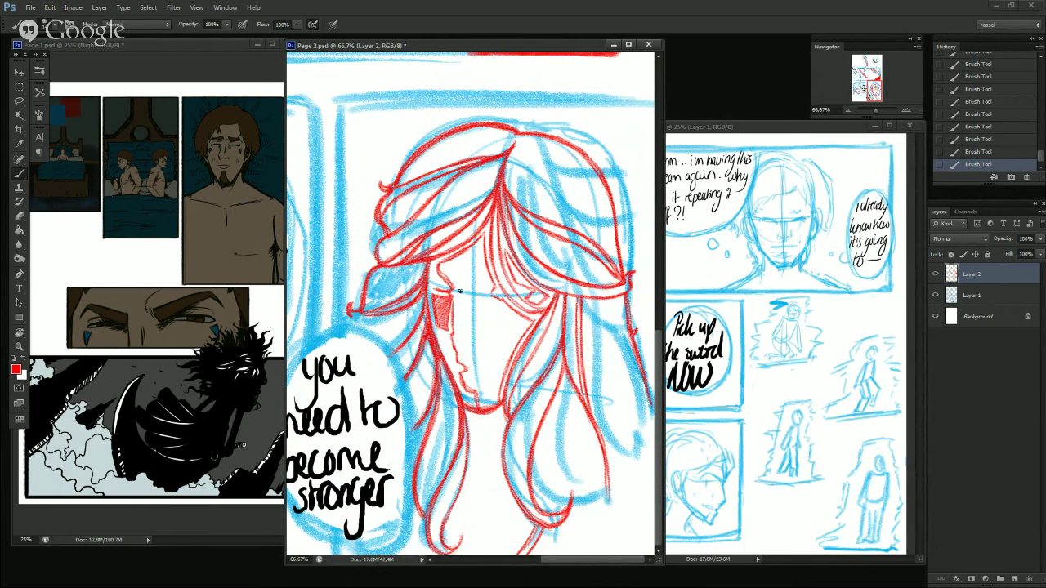
Hatch red shadow over the woman's forehead beneath the hair and across her eye area.
drag(460, 291, 630, 291)
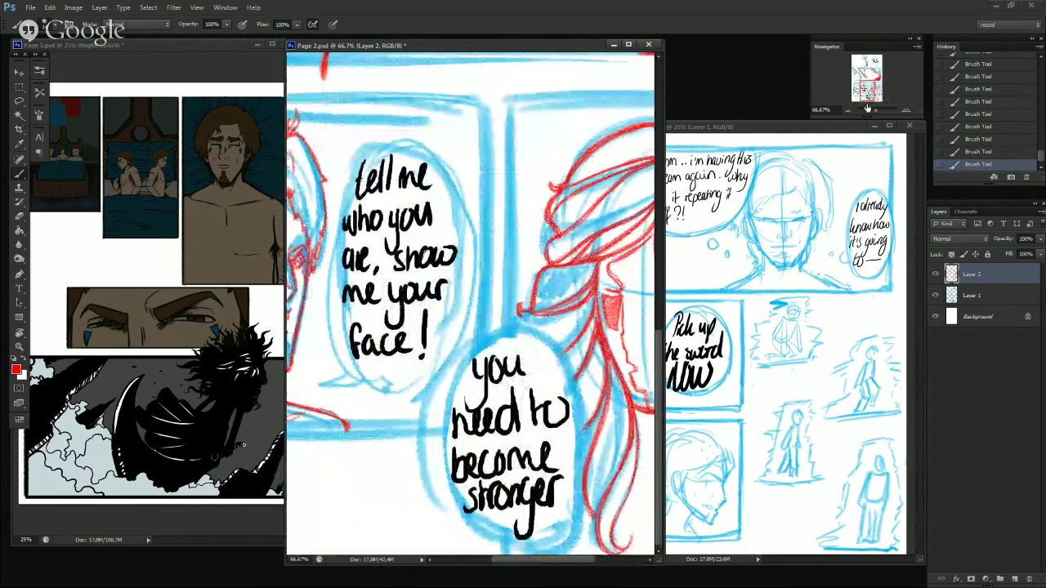
drag(636, 237, 466, 248)
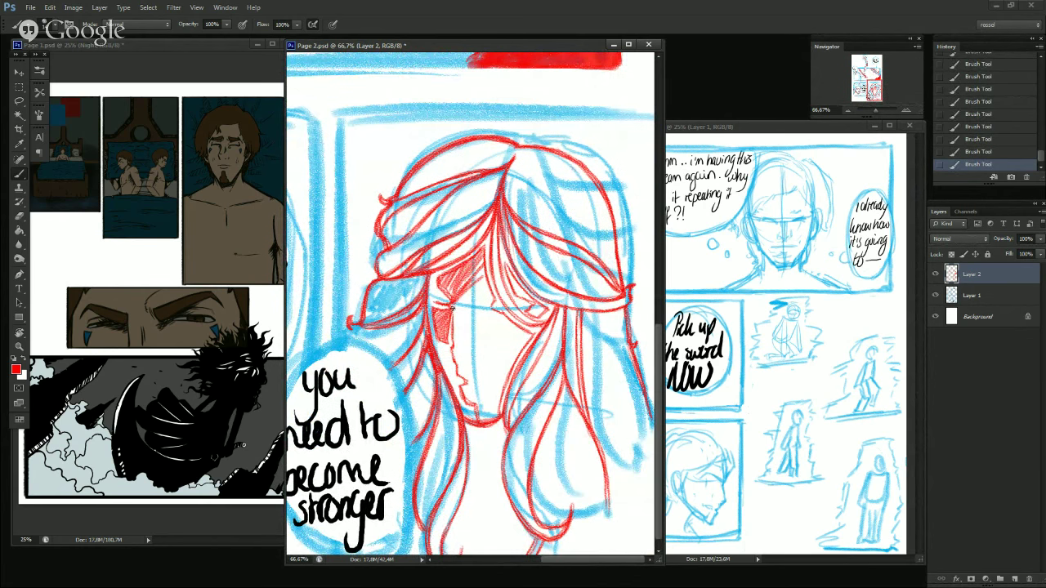
drag(451, 315, 452, 330)
drag(450, 314, 455, 342)
drag(453, 335, 455, 344)
mouse_move(453, 305)
mouse_down()
mouse_move(480, 283)
mouse_move(477, 291)
mouse_up()
mouse_move(451, 327)
mouse_down()
mouse_move(473, 299)
mouse_move(467, 309)
mouse_up()
drag(464, 319, 485, 292)
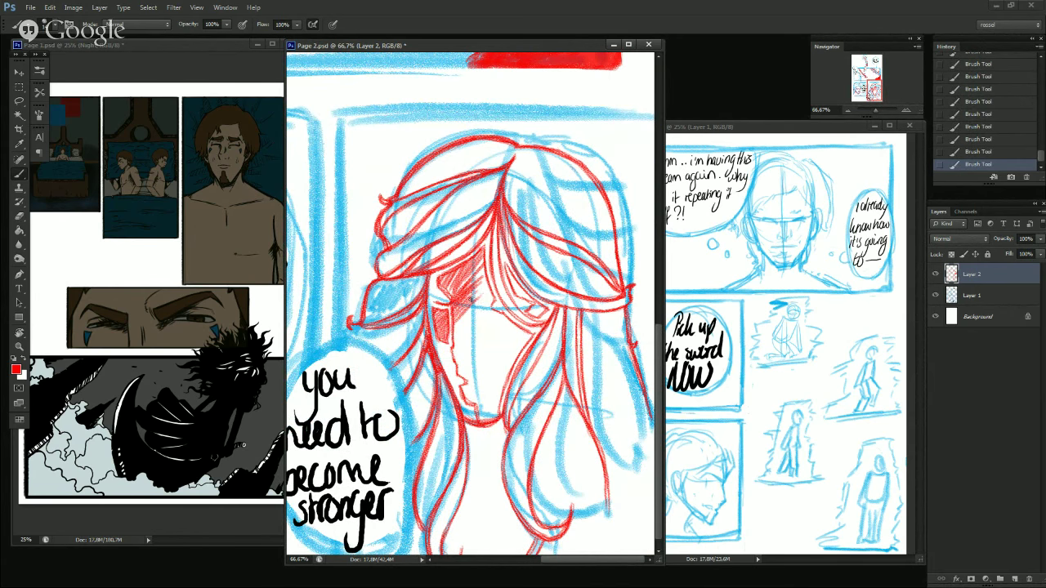
drag(452, 326, 488, 309)
drag(451, 343, 489, 317)
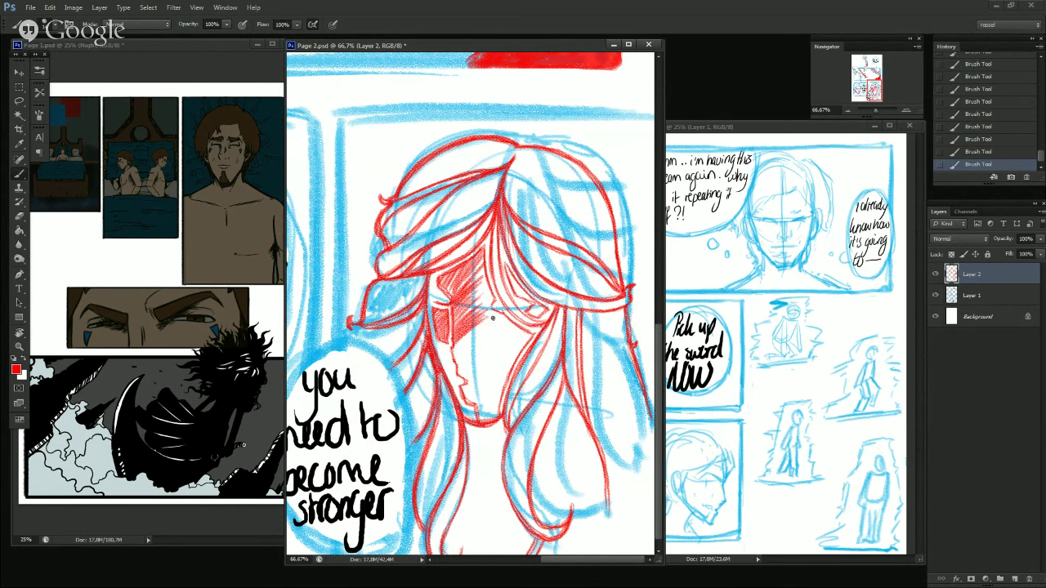
Extend the red hatching down the woman's cheek to the chin and reinforce the edge of her face profile.
mouse_move(451, 353)
mouse_down()
mouse_move(494, 319)
mouse_move(461, 347)
mouse_up()
mouse_move(460, 359)
mouse_down()
mouse_move(499, 329)
mouse_move(459, 358)
mouse_move(497, 341)
mouse_move(461, 371)
mouse_move(505, 344)
mouse_up()
drag(457, 375, 495, 355)
mouse_move(460, 375)
mouse_down()
mouse_move(541, 331)
mouse_move(474, 369)
mouse_move(466, 387)
mouse_move(522, 334)
mouse_move(467, 358)
mouse_move(463, 378)
mouse_move(500, 361)
mouse_move(464, 381)
mouse_move(508, 362)
mouse_move(467, 376)
mouse_move(491, 367)
mouse_move(479, 372)
mouse_move(483, 359)
mouse_move(499, 360)
mouse_move(468, 383)
mouse_move(513, 364)
mouse_move(470, 380)
mouse_move(502, 367)
mouse_move(463, 392)
mouse_move(508, 375)
mouse_move(460, 397)
mouse_move(504, 385)
mouse_move(471, 395)
mouse_move(488, 363)
mouse_move(473, 363)
mouse_move(497, 381)
mouse_move(466, 402)
mouse_move(497, 394)
mouse_move(471, 406)
mouse_move(500, 410)
mouse_up()
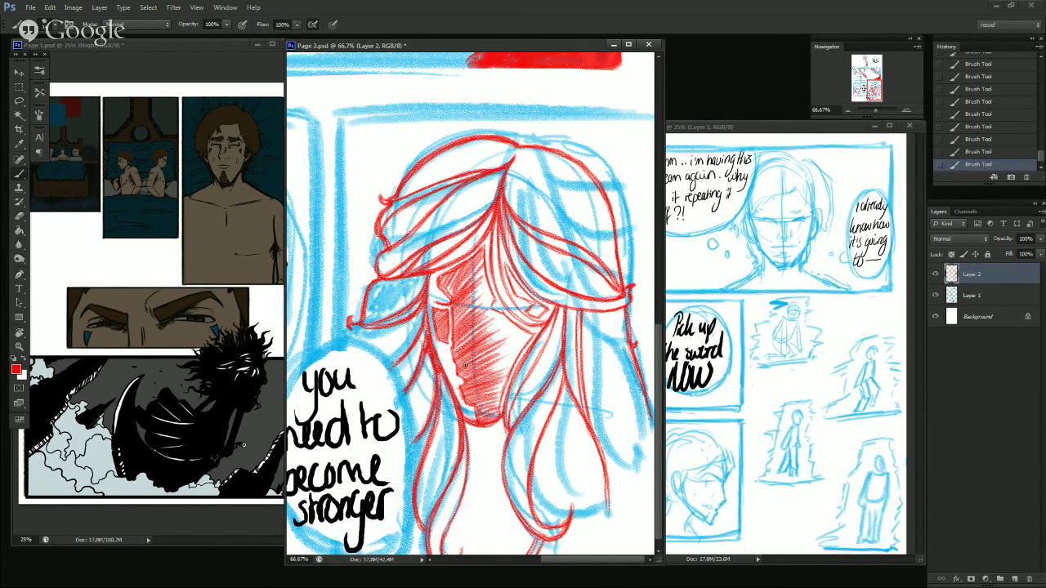
drag(460, 391, 464, 398)
drag(459, 389, 464, 397)
drag(453, 340, 456, 357)
drag(455, 356, 460, 370)
mouse_move(482, 260)
mouse_down()
mouse_move(457, 296)
mouse_move(474, 280)
mouse_move(483, 307)
mouse_up()
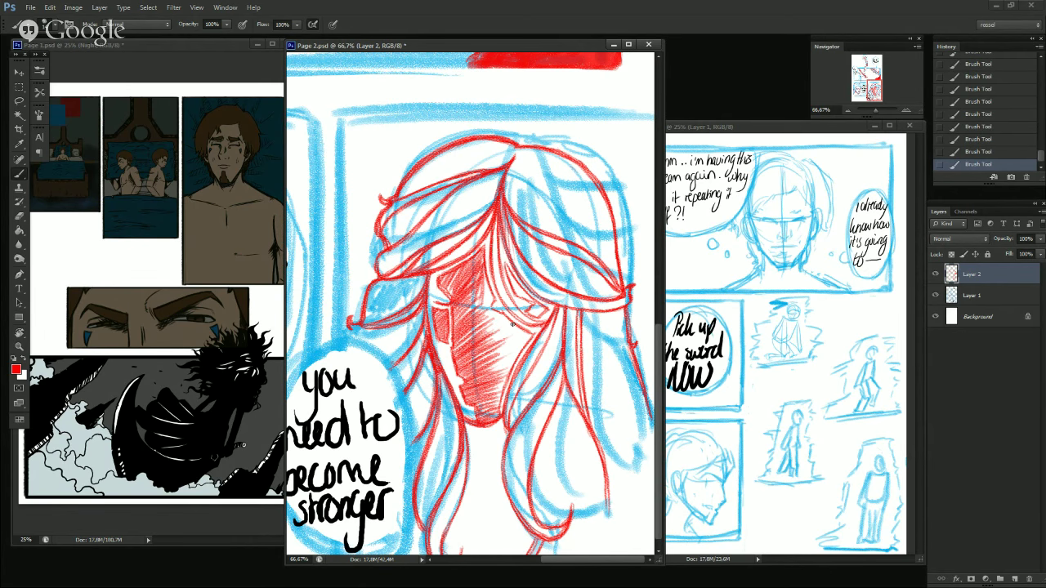
Darken the red hatching on the woman's forehead and brow up to the hairline.
mouse_move(487, 281)
mouse_down()
mouse_move(479, 322)
mouse_move(471, 314)
mouse_up()
mouse_move(477, 299)
mouse_down()
mouse_move(455, 328)
mouse_move(459, 316)
mouse_up()
mouse_move(489, 276)
mouse_down()
mouse_move(451, 316)
mouse_move(482, 271)
mouse_move(452, 295)
mouse_up()
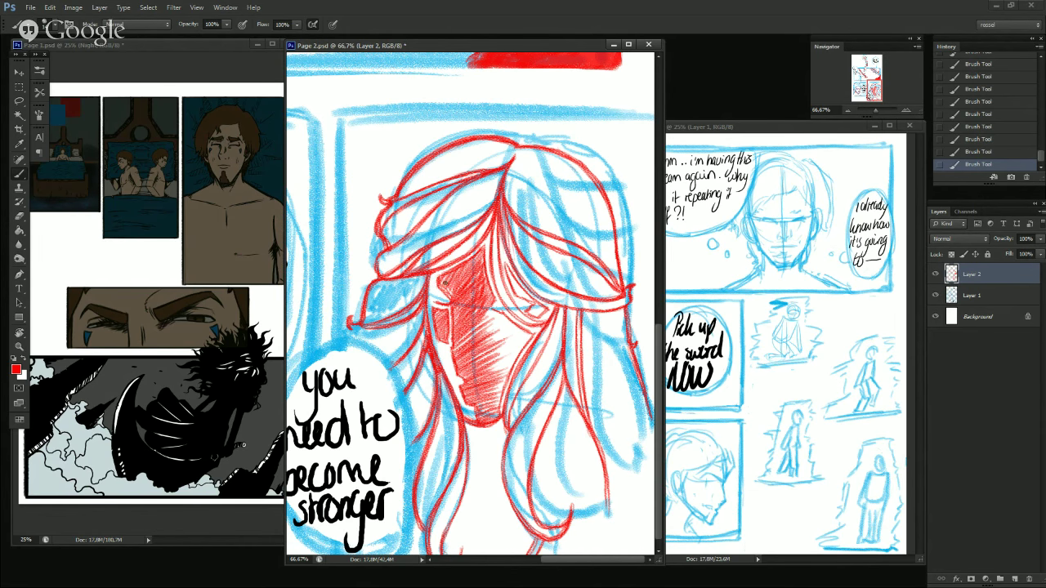
drag(455, 271, 440, 278)
drag(481, 249, 478, 268)
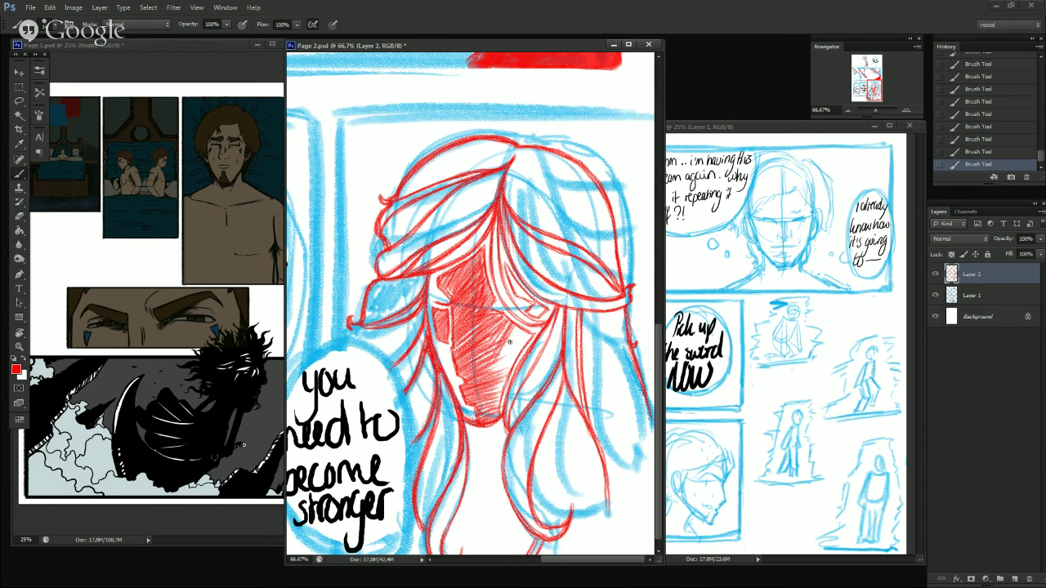
Fill the remaining unshaded parts of the woman's face along the jaw and hair strands with red hatching.
mouse_move(517, 331)
mouse_down()
mouse_move(495, 371)
mouse_move(519, 332)
mouse_move(510, 360)
mouse_move(527, 337)
mouse_move(493, 420)
mouse_up()
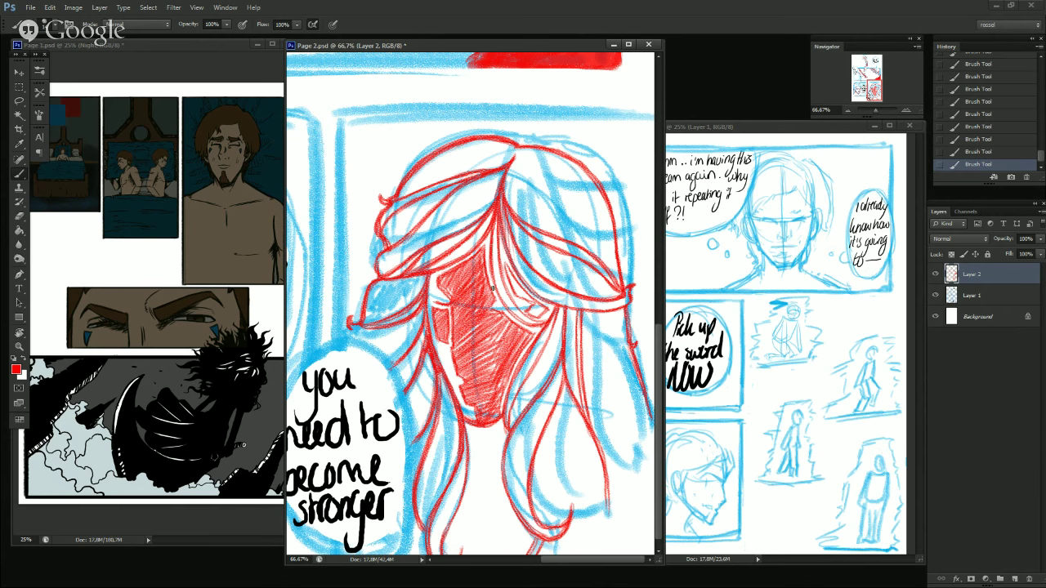
mouse_move(492, 333)
mouse_down()
mouse_move(490, 380)
mouse_move(473, 326)
mouse_up()
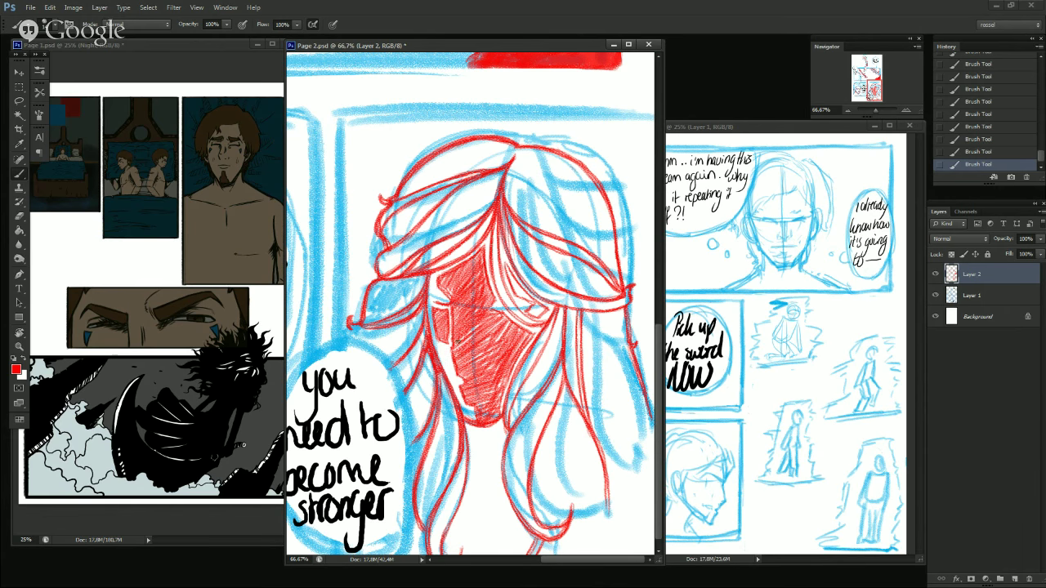
drag(470, 325, 447, 360)
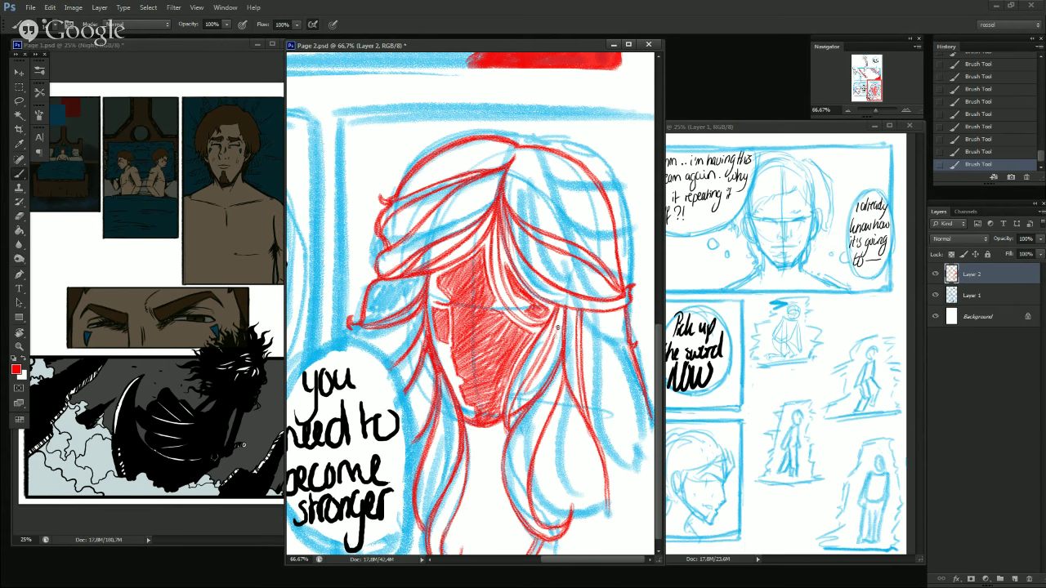
Hatch the hair strand beside the woman's cheek and jaw with red strokes.
drag(560, 327, 548, 372)
drag(560, 330, 553, 370)
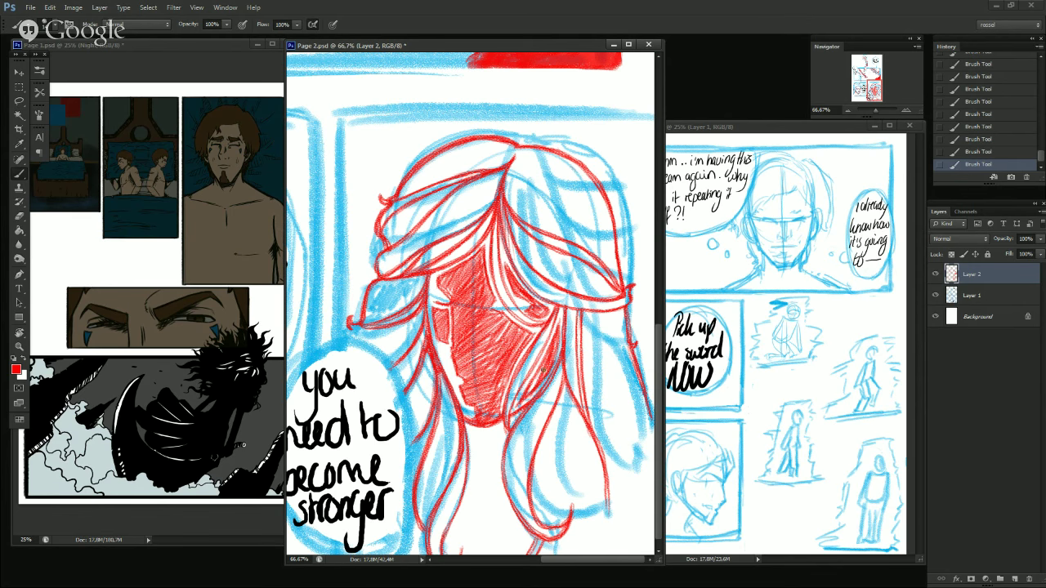
drag(540, 372, 528, 392)
Draw a second red contour along the hair lock left of the woman's neck, from the chin downward, redrawing the lower stroke until it flows.
drag(852, 115, 877, 114)
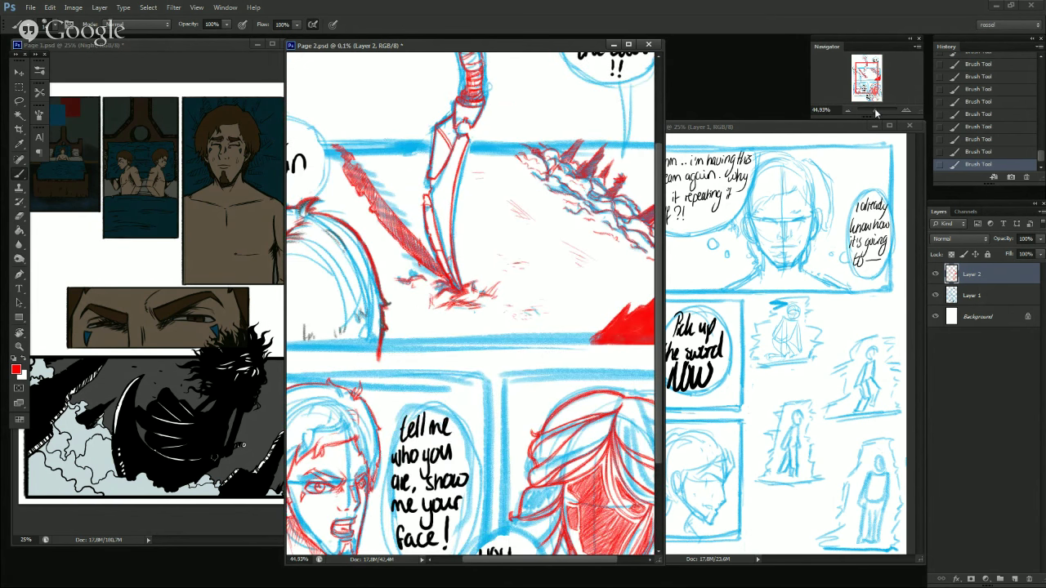
click(873, 90)
click(879, 111)
drag(875, 89, 874, 97)
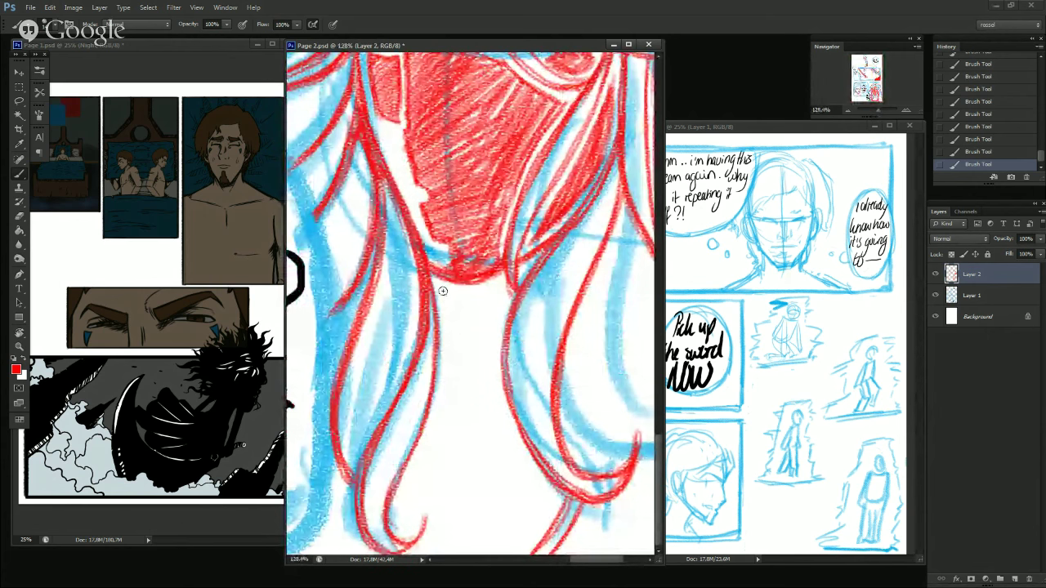
mouse_move(441, 287)
mouse_down()
mouse_move(497, 283)
mouse_move(477, 293)
mouse_move(512, 270)
mouse_move(492, 288)
mouse_move(506, 273)
mouse_move(447, 292)
mouse_move(447, 398)
mouse_move(447, 357)
mouse_move(435, 413)
mouse_up()
drag(444, 367, 425, 451)
drag(445, 383, 412, 481)
key(ctrl+z)
drag(443, 372, 415, 459)
key(ctrl+z)
drag(445, 386, 411, 476)
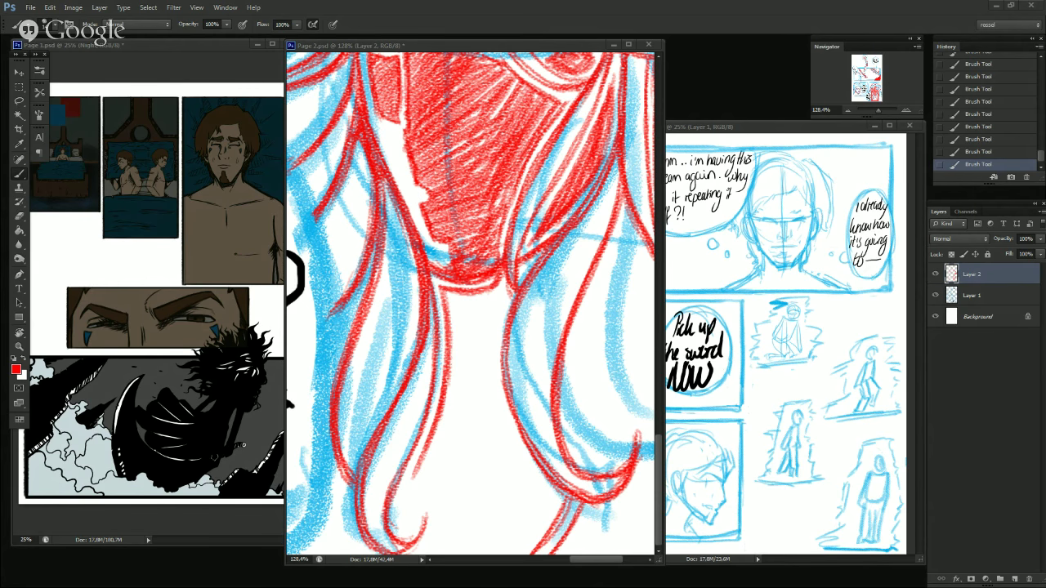
Extend the left hair lock's inner contour down into a curled tip and clean it up with the Eraser.
click(442, 307)
drag(430, 447, 406, 506)
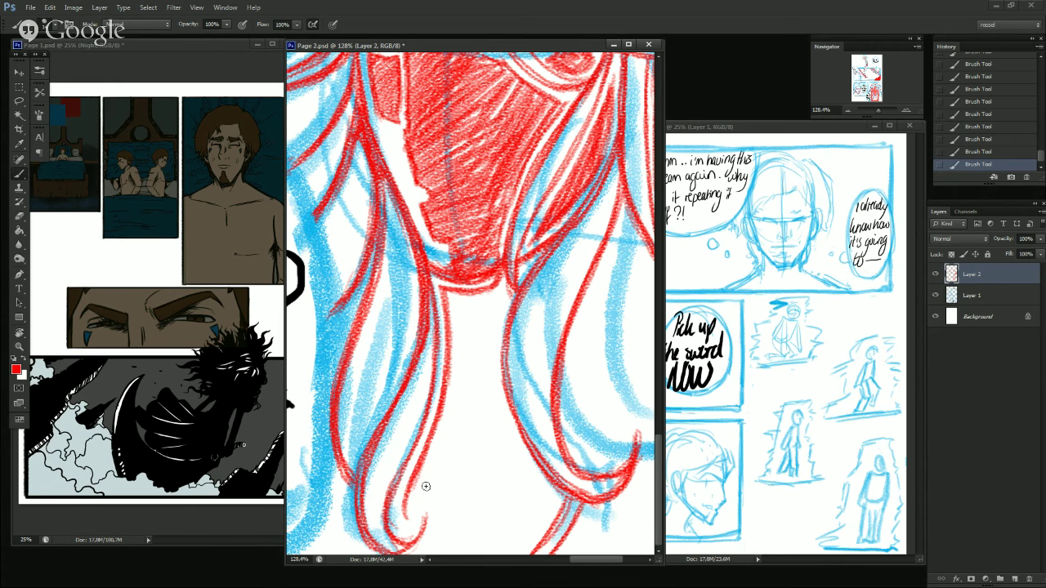
mouse_move(406, 515)
mouse_down()
mouse_move(423, 511)
mouse_move(427, 494)
mouse_move(423, 534)
mouse_up()
key(e)
drag(851, 88, 877, 94)
click(849, 112)
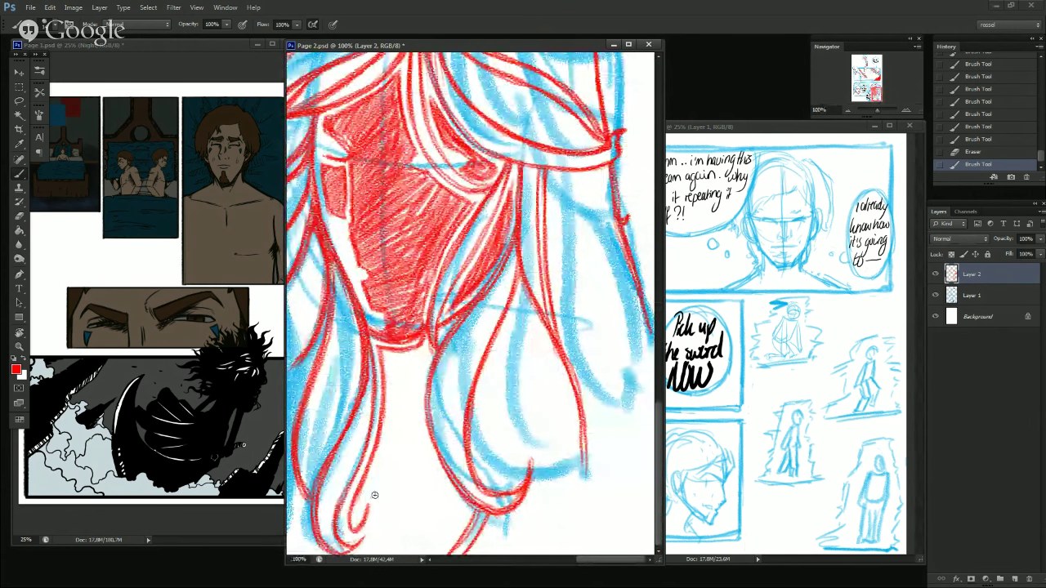
Hatch the small area beneath the curl of the right hair lock at the base of the neck.
click(466, 510)
mouse_move(465, 510)
mouse_down()
mouse_move(415, 570)
mouse_move(428, 559)
mouse_up()
drag(466, 513, 393, 583)
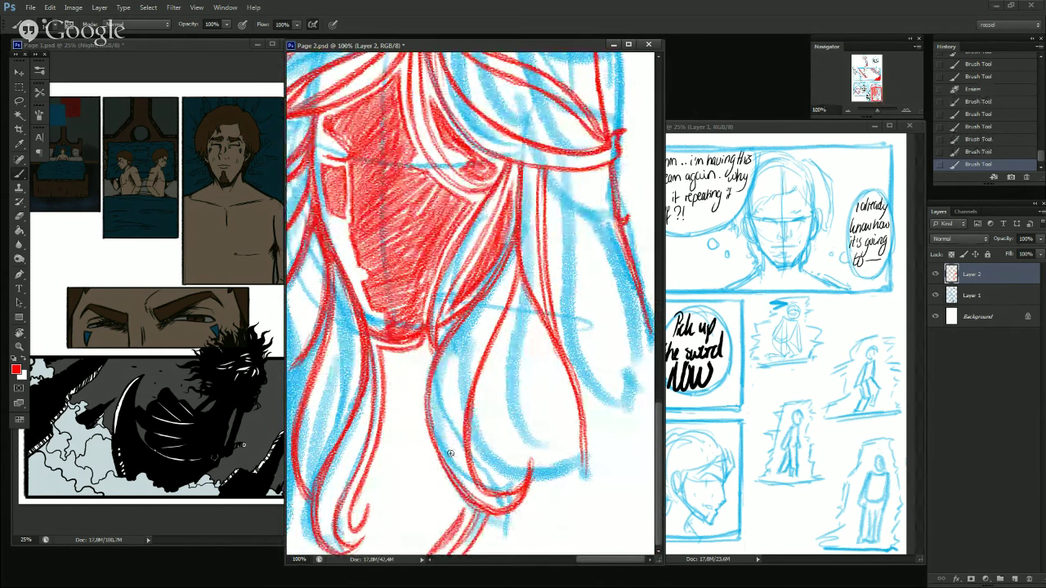
Draw the upper inner contour of the hair lock right of the woman's neck, starting under the jaw and redoing unsatisfactory strokes.
drag(426, 350, 418, 407)
drag(430, 354, 418, 416)
key(ctrl+z)
key(b)
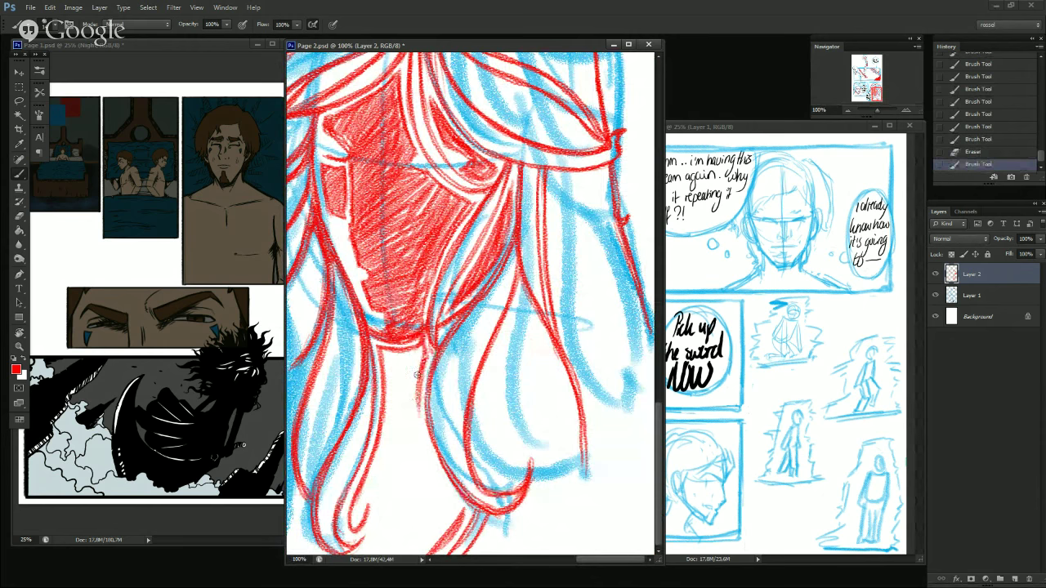
drag(425, 364, 416, 446)
key(ctrl+z)
drag(421, 374, 427, 446)
drag(420, 380, 428, 451)
key(ctrl+z)
drag(420, 391, 431, 467)
Continue the right lock's inner contour down from mid-neck to its curl, reinforcing it with repeated strokes.
drag(422, 421, 459, 511)
drag(425, 441, 459, 509)
drag(425, 440, 462, 508)
key(ctrl+z)
drag(426, 444, 458, 505)
drag(431, 467, 460, 516)
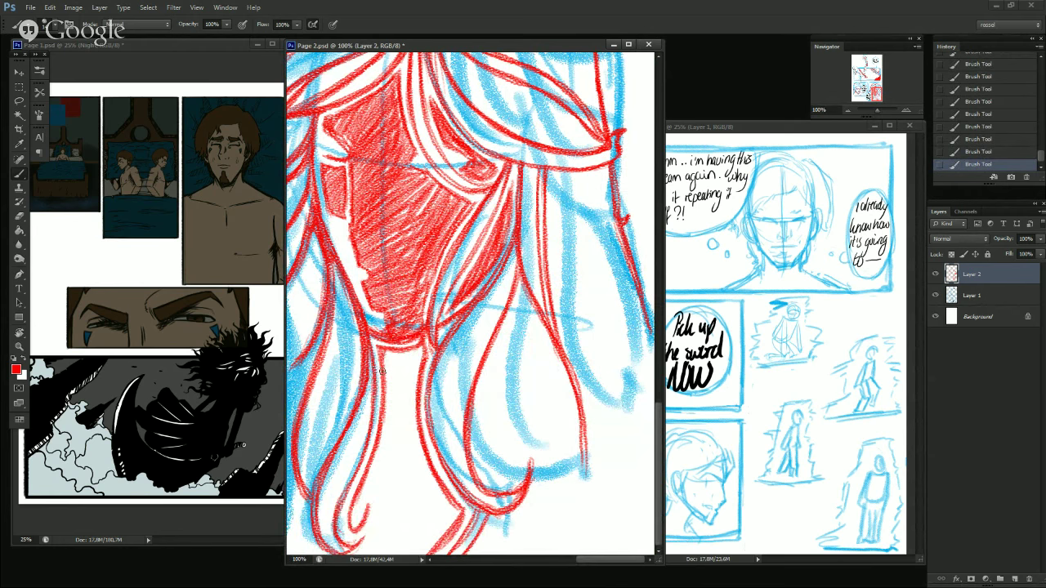
Hatch red shadow over the woman's neck between the two hair locks and add small strokes beside the face profile.
mouse_move(382, 356)
mouse_down()
mouse_move(416, 348)
mouse_move(392, 381)
mouse_move(418, 351)
mouse_move(391, 382)
mouse_move(423, 348)
mouse_move(388, 393)
mouse_move(381, 405)
mouse_move(398, 404)
mouse_move(378, 428)
mouse_move(389, 396)
mouse_move(408, 392)
mouse_move(398, 406)
mouse_move(393, 374)
mouse_up()
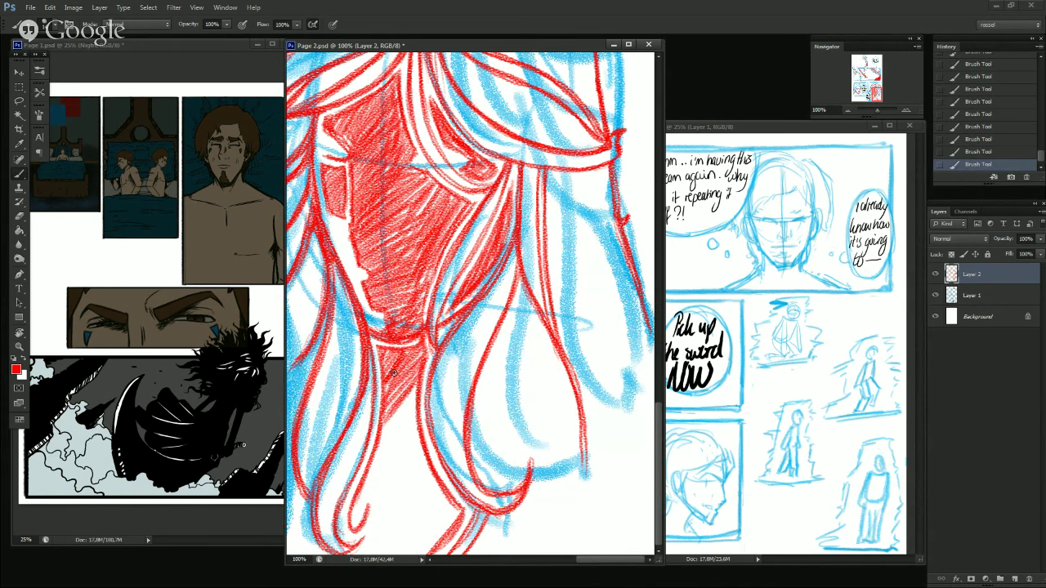
mouse_move(399, 411)
mouse_down()
mouse_move(362, 457)
mouse_move(414, 405)
mouse_move(404, 430)
mouse_move(414, 405)
mouse_move(415, 429)
mouse_move(399, 442)
mouse_move(418, 418)
mouse_move(381, 461)
mouse_move(417, 437)
mouse_move(340, 498)
mouse_move(418, 437)
mouse_move(388, 463)
mouse_move(416, 447)
mouse_move(343, 503)
mouse_move(423, 443)
mouse_move(338, 505)
mouse_up()
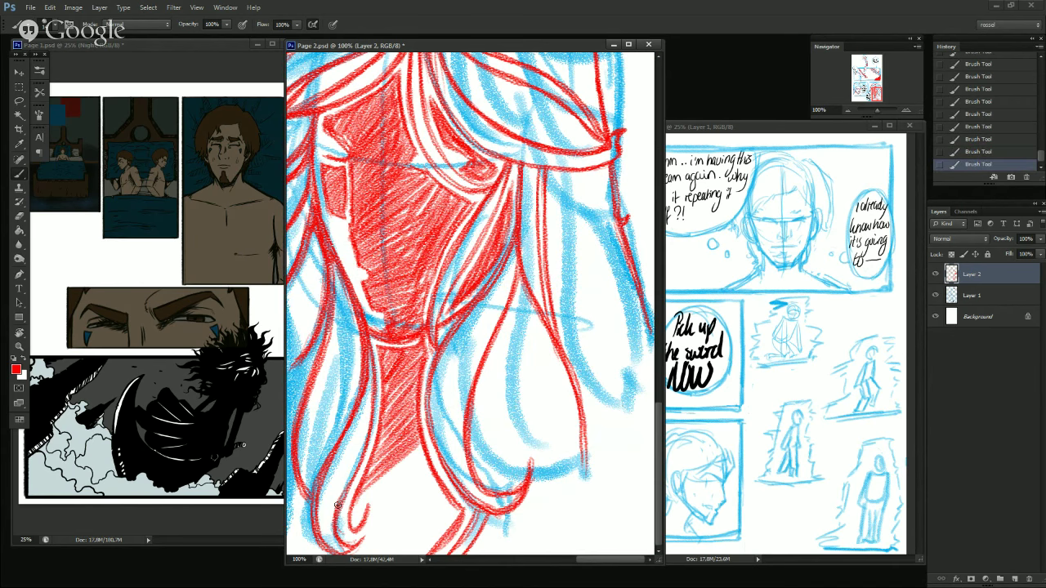
mouse_move(353, 227)
mouse_down()
mouse_move(352, 253)
mouse_move(343, 229)
mouse_move(359, 260)
mouse_move(365, 247)
mouse_up()
drag(340, 226, 347, 246)
mouse_move(355, 512)
mouse_down()
mouse_move(385, 468)
mouse_move(363, 517)
mouse_move(399, 471)
mouse_up()
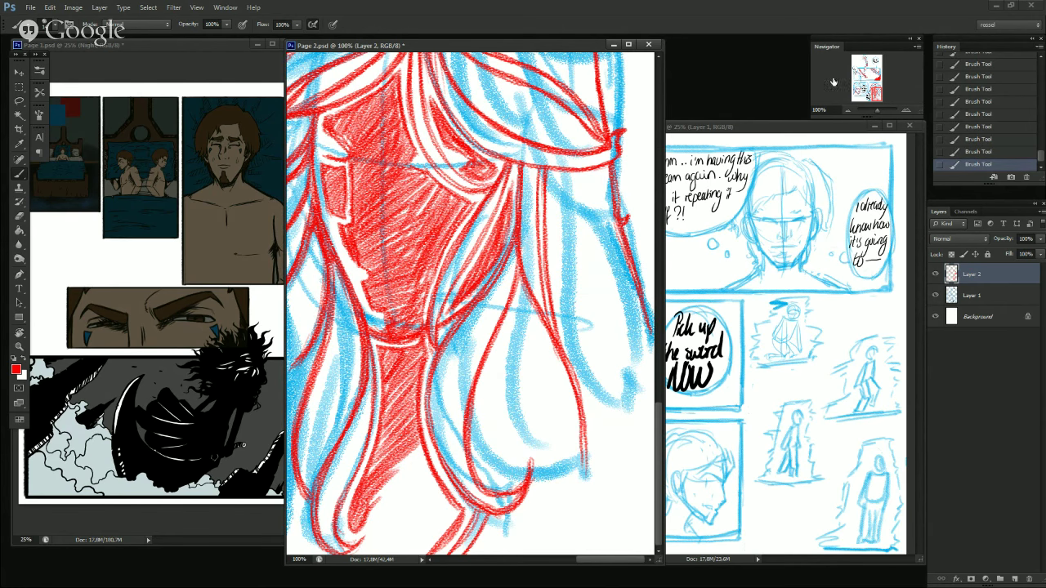
Review the bottom-row panels at 66.67% zoom and shorten the Page 2 document window.
click(848, 110)
click(848, 110)
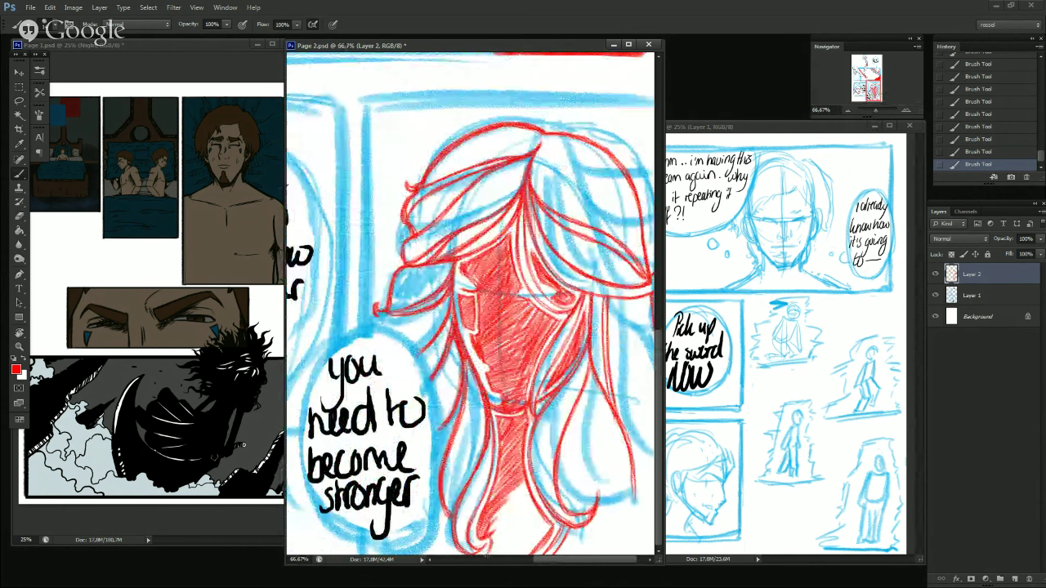
click(491, 560)
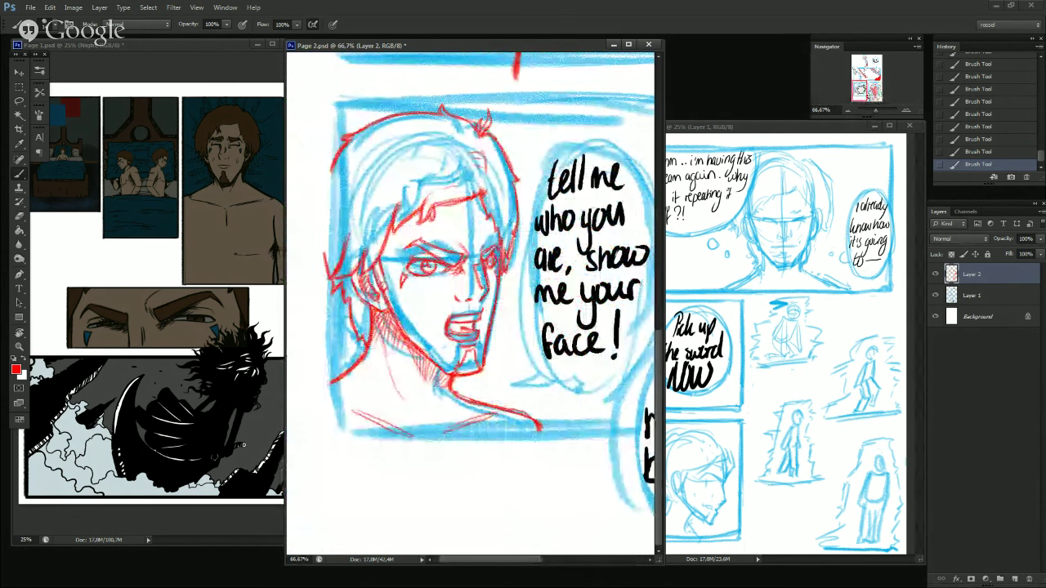
click(575, 561)
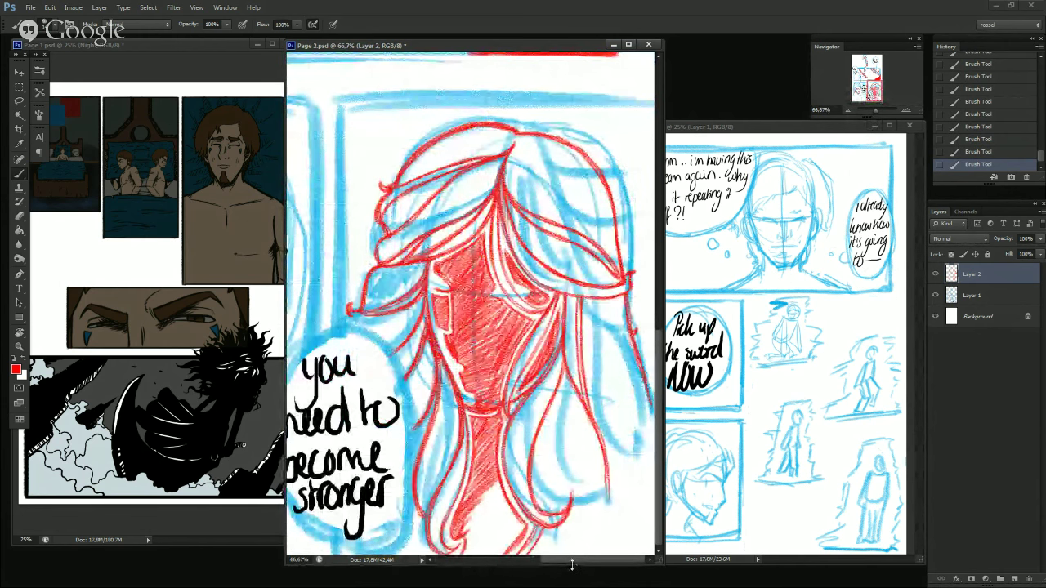
drag(572, 565, 597, 429)
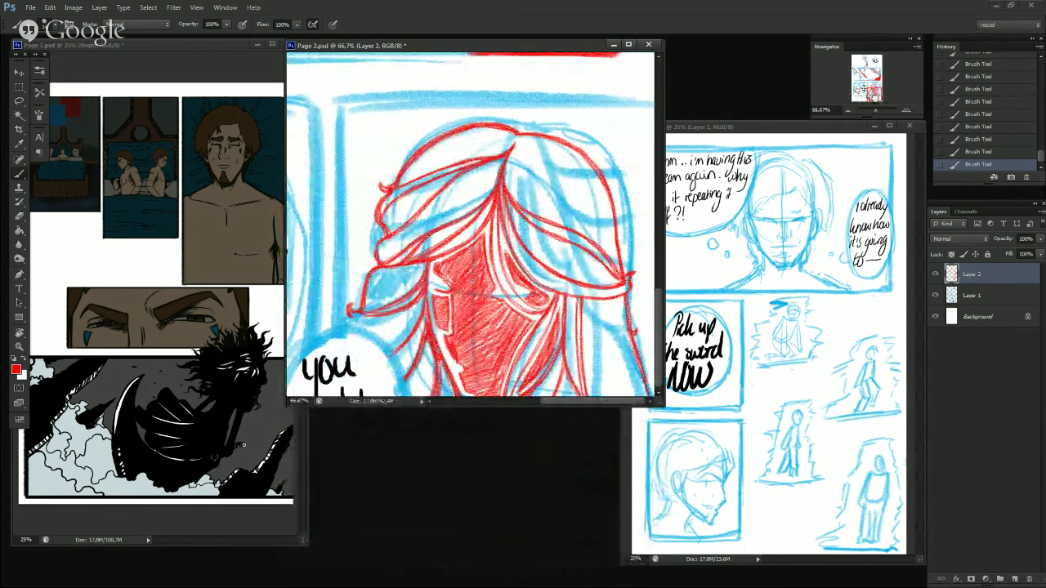
Extend the red hatching down the base of the neck toward the chest between the hair locks.
scroll(508, 357, down, 3)
mouse_move(493, 316)
mouse_down()
mouse_move(479, 351)
mouse_move(501, 310)
mouse_move(462, 370)
mouse_move(476, 274)
mouse_move(460, 390)
mouse_move(469, 353)
mouse_move(466, 365)
mouse_move(487, 343)
mouse_move(457, 362)
mouse_move(476, 322)
mouse_move(460, 364)
mouse_move(466, 381)
mouse_move(475, 365)
mouse_move(468, 398)
mouse_up()
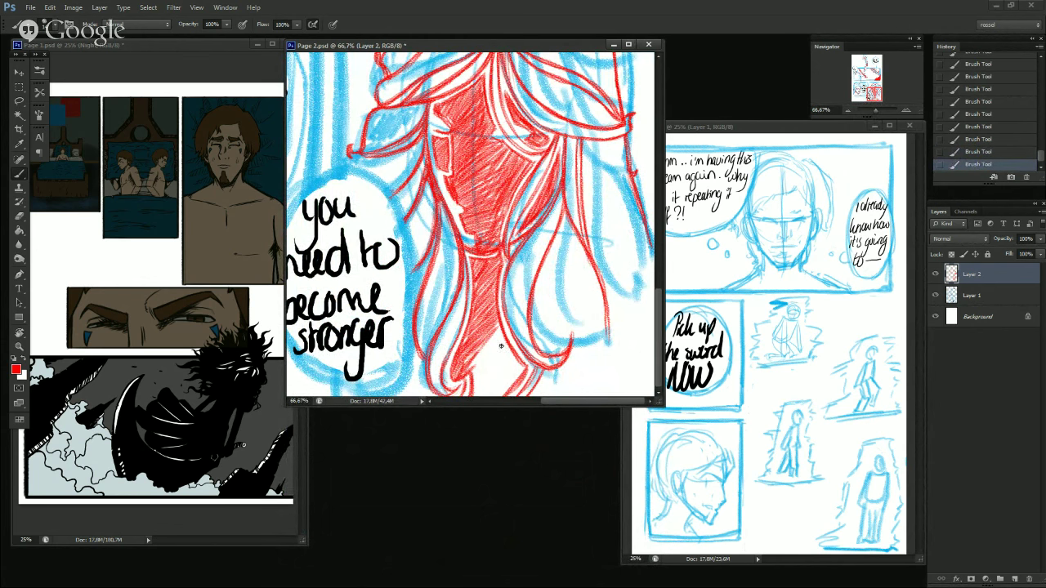
mouse_move(486, 345)
mouse_down()
mouse_move(497, 328)
mouse_move(487, 360)
mouse_move(497, 343)
mouse_up()
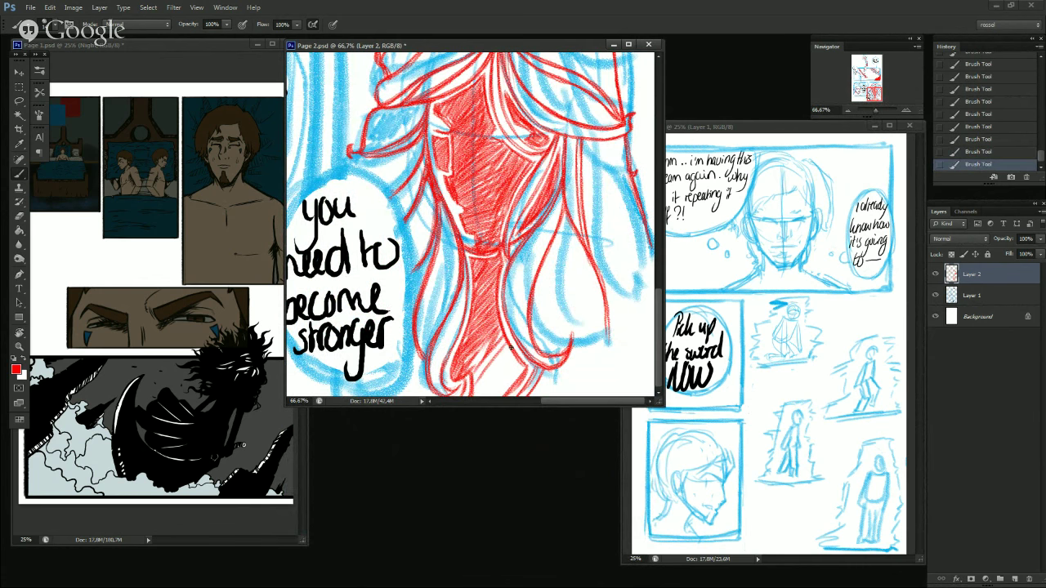
mouse_move(506, 348)
mouse_down()
mouse_move(521, 370)
mouse_move(511, 395)
mouse_move(515, 381)
mouse_move(469, 424)
mouse_up()
mouse_move(514, 368)
mouse_down()
mouse_move(487, 404)
mouse_move(490, 394)
mouse_up()
drag(509, 347, 485, 395)
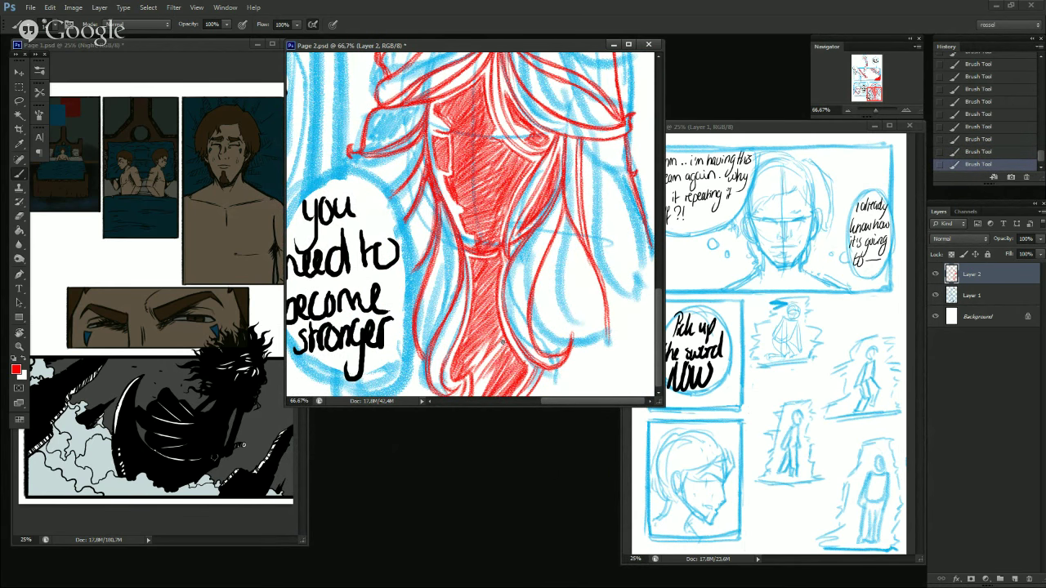
Darken the hatching at the base of the neck, filling the remaining white gaps.
drag(503, 342, 470, 433)
mouse_move(501, 336)
mouse_down()
mouse_move(471, 416)
mouse_move(474, 438)
mouse_move(477, 402)
mouse_up()
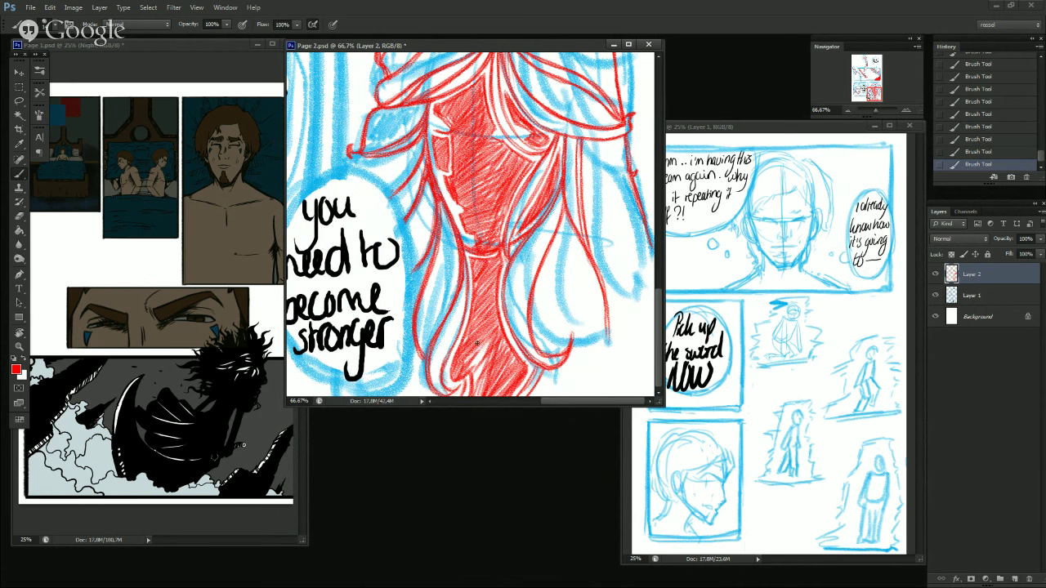
mouse_move(478, 346)
mouse_down()
mouse_move(466, 439)
mouse_move(475, 402)
mouse_up()
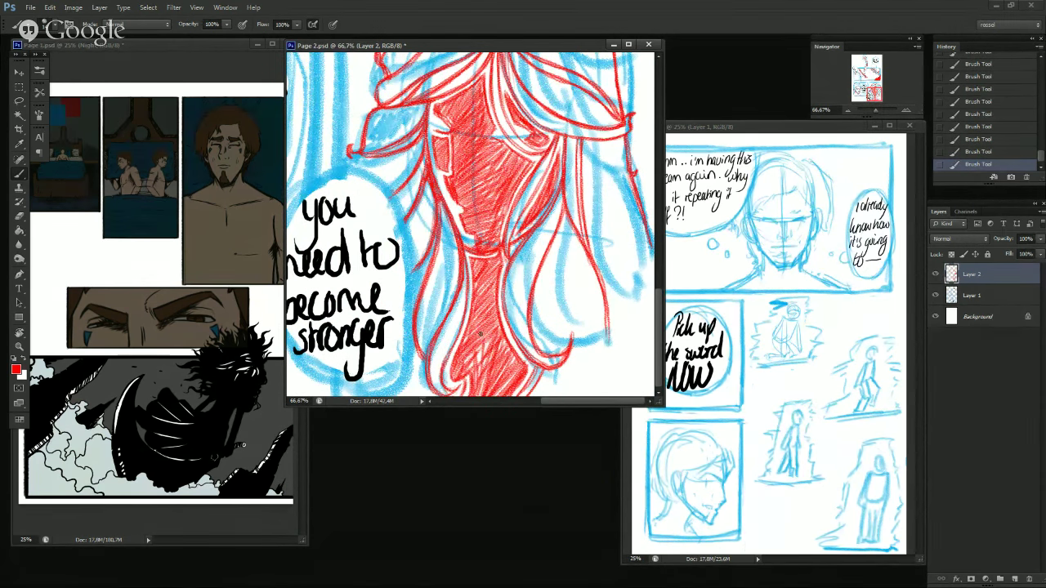
mouse_move(480, 336)
mouse_down()
mouse_move(474, 397)
mouse_move(472, 387)
mouse_up()
drag(478, 340, 481, 397)
mouse_move(495, 338)
mouse_down()
mouse_move(488, 366)
mouse_move(467, 372)
mouse_up()
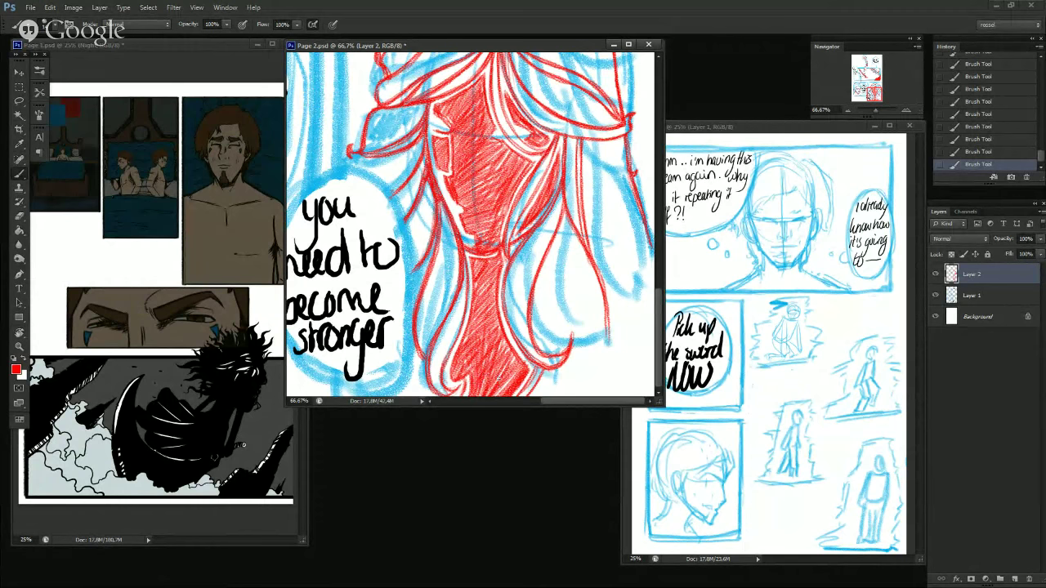
Hatch a dark shadow in the woman's hair just below the parting, to the right of her forehead.
mouse_move(873, 88)
mouse_down()
mouse_move(868, 78)
mouse_move(889, 97)
mouse_up()
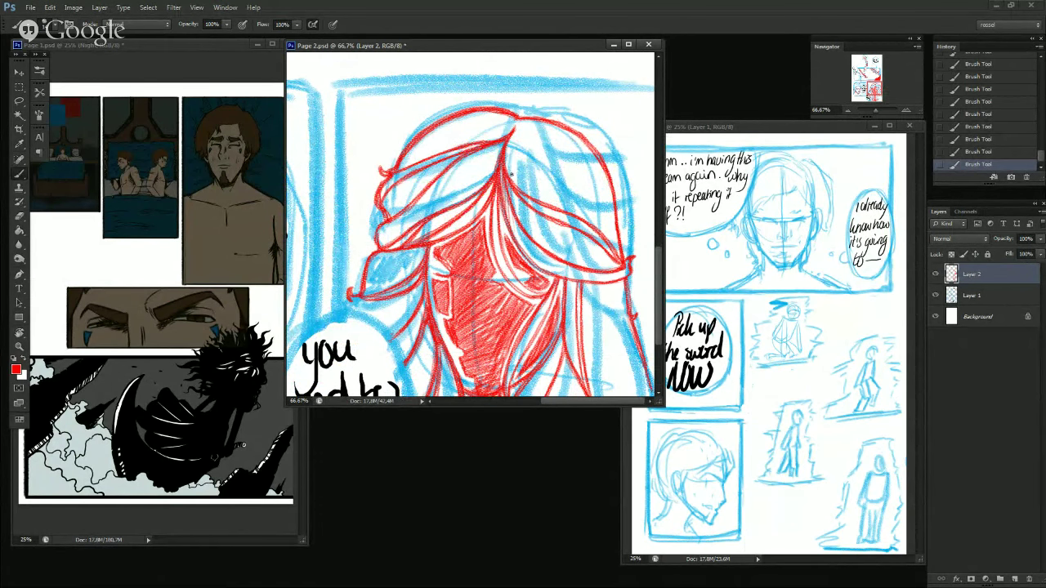
drag(506, 165, 525, 212)
mouse_move(501, 177)
mouse_down()
mouse_move(511, 240)
mouse_move(510, 228)
mouse_up()
mouse_move(503, 178)
mouse_down()
mouse_move(527, 263)
mouse_move(507, 211)
mouse_move(494, 219)
mouse_move(517, 242)
mouse_up()
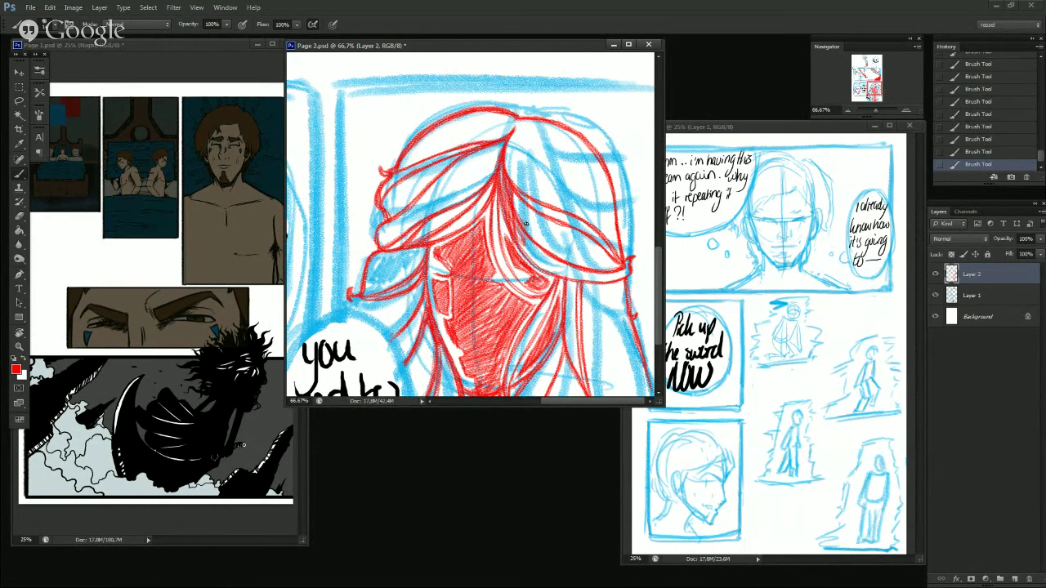
key(ctrl+z)
drag(513, 194, 529, 218)
Erase a stray bit of the shadow below the hair parting and fill its edge with small red strokes.
key(e)
mouse_move(523, 236)
mouse_down()
mouse_move(521, 226)
mouse_move(525, 236)
mouse_up()
key(b)
click(519, 231)
click(520, 221)
click(520, 213)
click(523, 247)
click(530, 221)
Touch up the red shading on the hair strand beside the woman's cheek.
drag(873, 92, 883, 107)
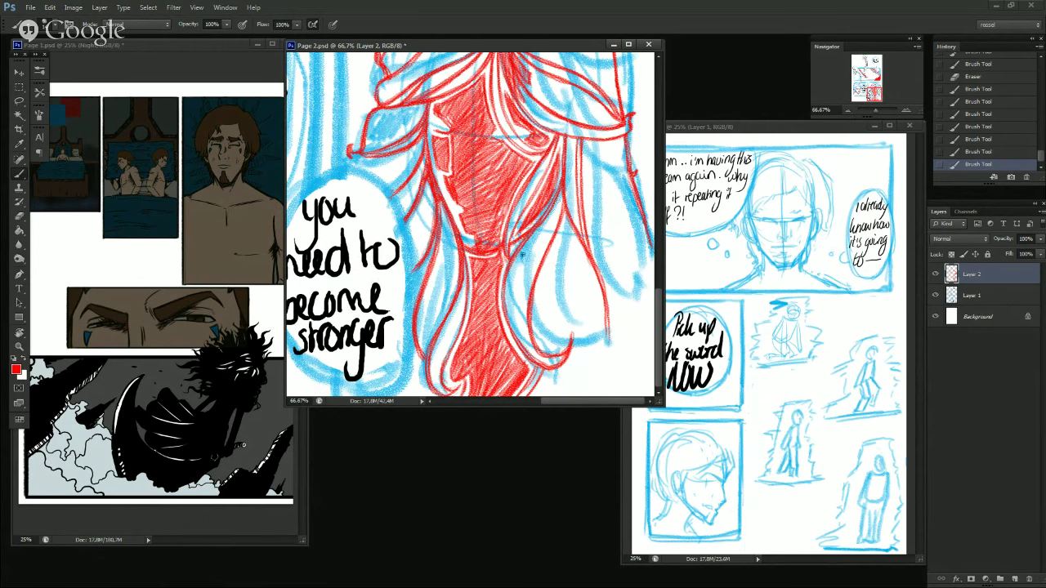
drag(560, 160, 554, 177)
drag(551, 180, 547, 187)
mouse_move(557, 148)
mouse_down()
mouse_move(509, 246)
mouse_move(555, 161)
mouse_up()
Zoom out to 50% on the woman's panel and widen the Page 2 document window.
click(848, 109)
mouse_move(872, 89)
mouse_down()
mouse_move(864, 65)
mouse_move(872, 64)
mouse_move(873, 93)
mouse_up()
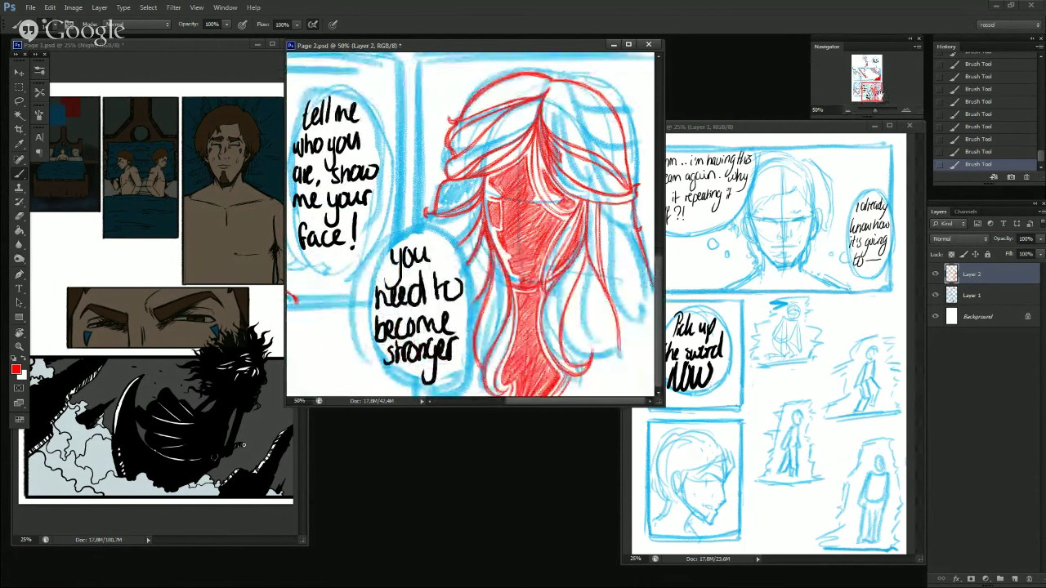
drag(704, 406, 710, 413)
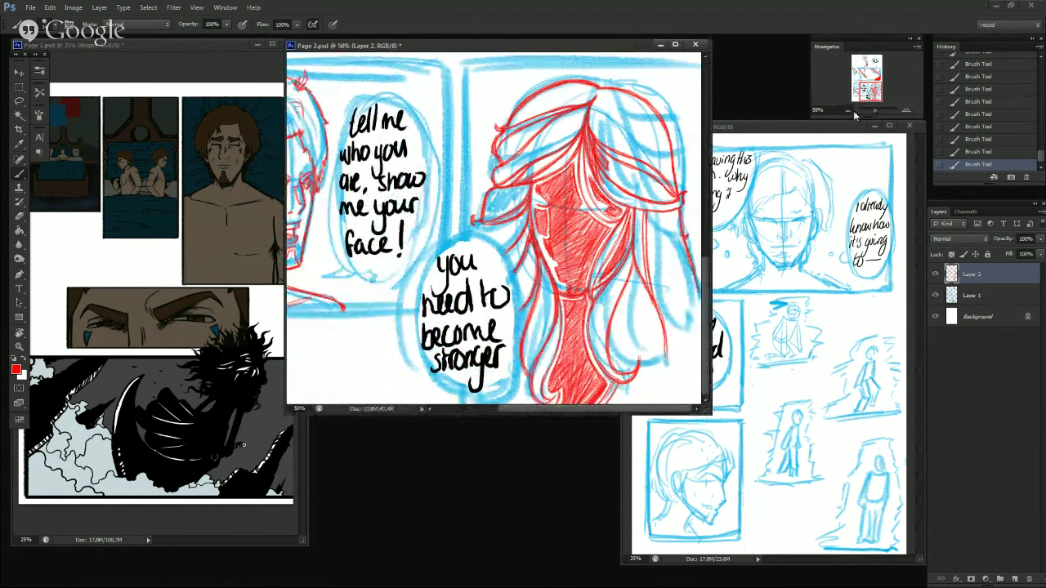
Draw the outermost hair lock on the right side of the woman's head down to a small curled tip.
click(848, 111)
click(883, 110)
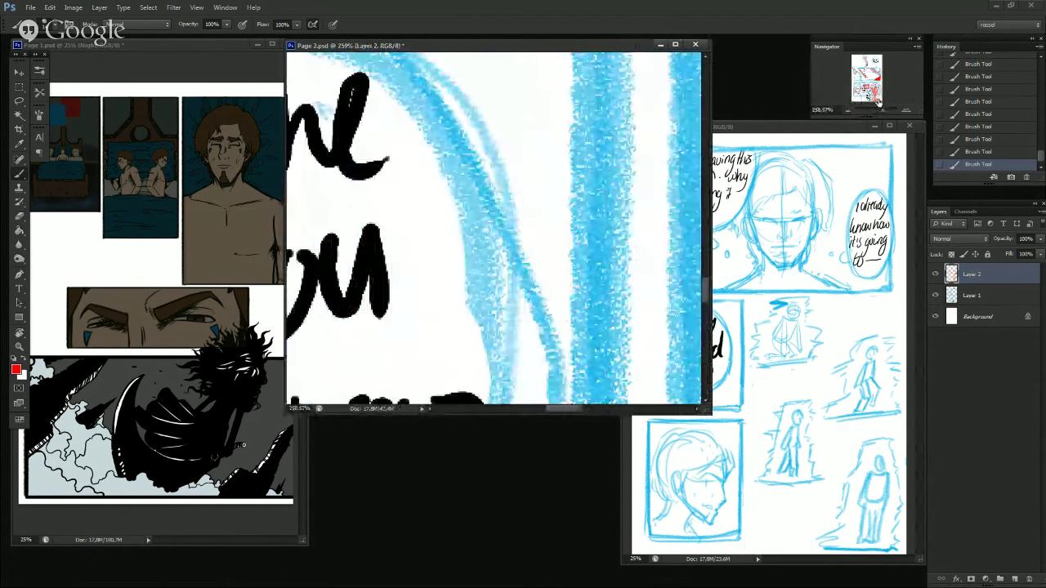
click(880, 110)
mouse_move(879, 113)
mouse_down()
mouse_move(867, 115)
mouse_move(881, 86)
mouse_up()
drag(677, 249, 699, 333)
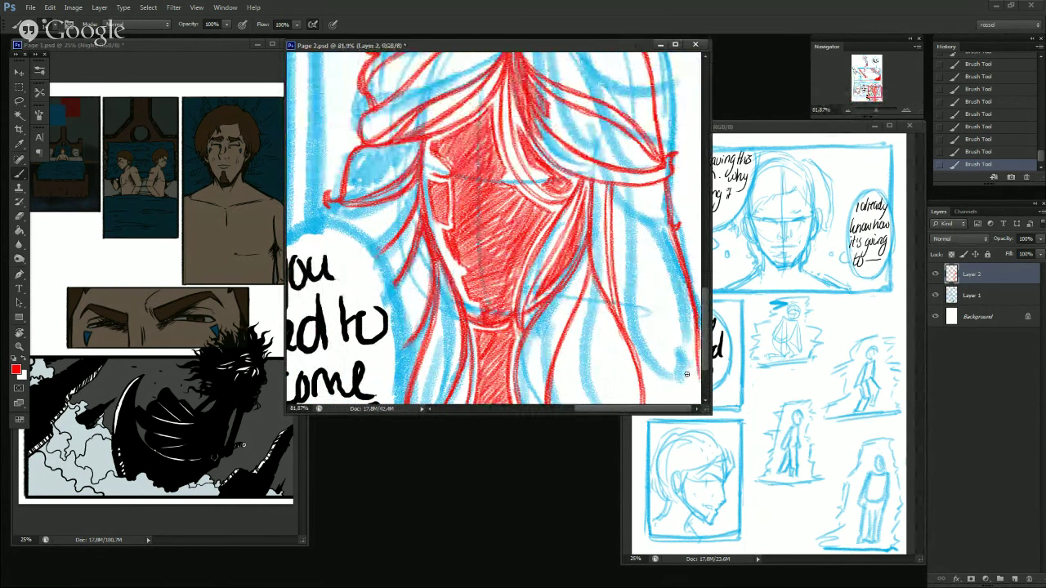
key(ctrl+z)
mouse_move(688, 288)
mouse_down()
mouse_move(691, 330)
mouse_move(691, 374)
mouse_up()
drag(698, 316, 685, 400)
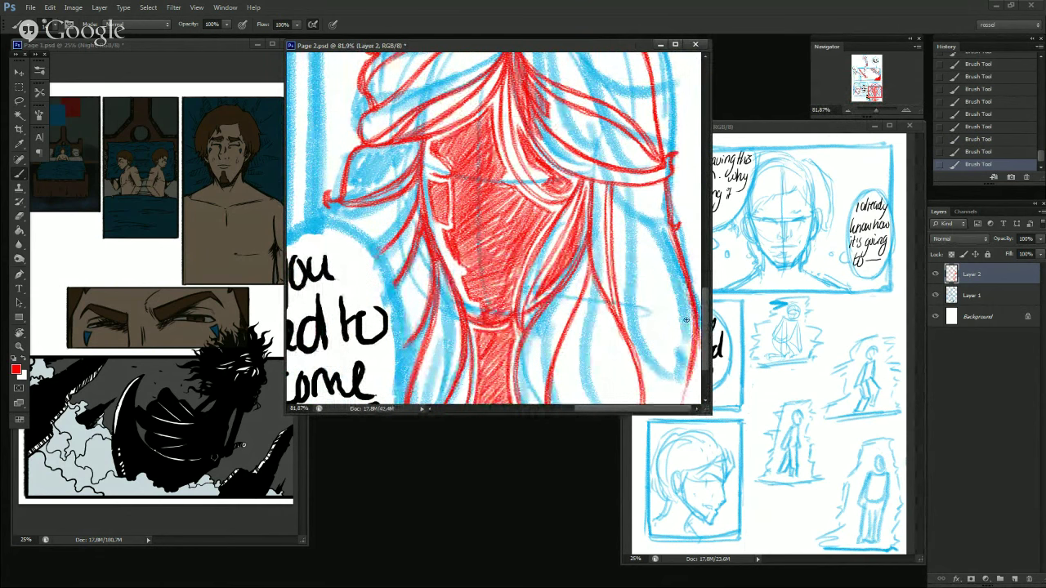
drag(697, 334, 679, 403)
drag(694, 358, 679, 404)
click(848, 110)
mouse_move(683, 367)
mouse_down()
mouse_move(685, 390)
mouse_move(692, 359)
mouse_move(682, 397)
mouse_up()
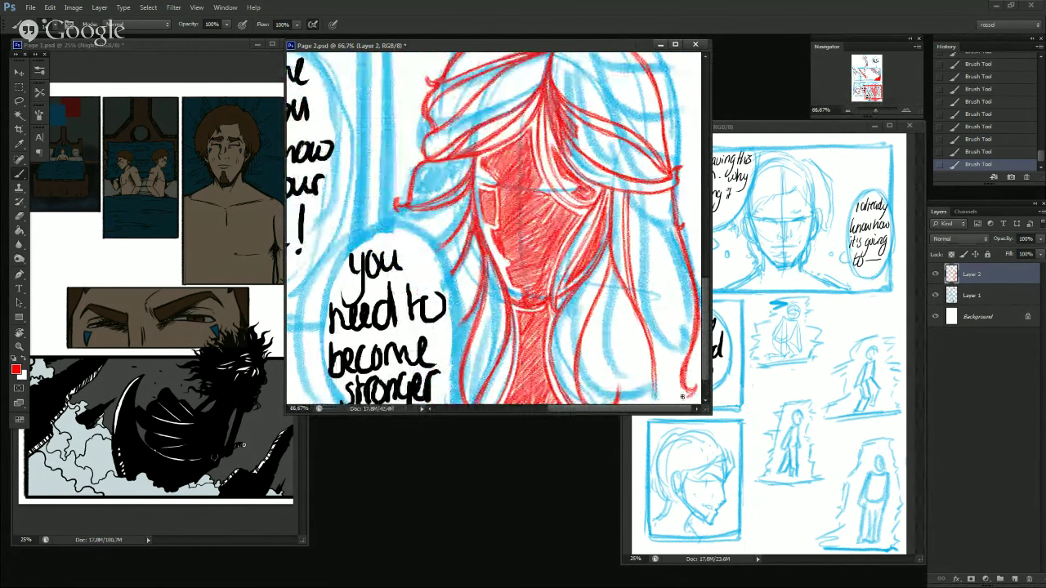
Sketch the inner hair lock beside the outermost one, with long contours converging to a tip below shoulder level.
scroll(683, 397, down, 2)
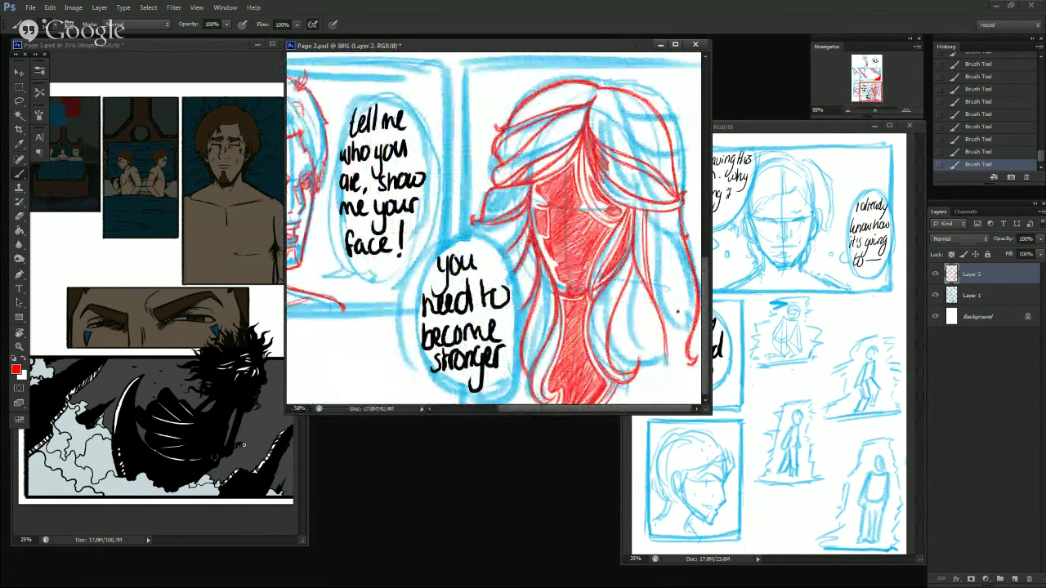
drag(654, 225, 672, 389)
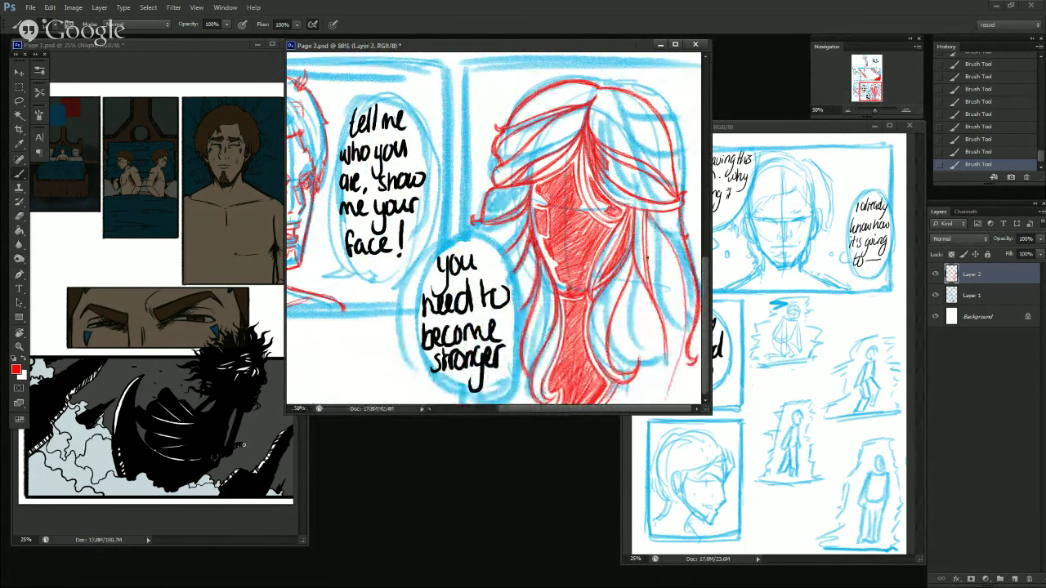
drag(686, 321, 666, 399)
drag(679, 360, 667, 400)
drag(665, 353, 666, 400)
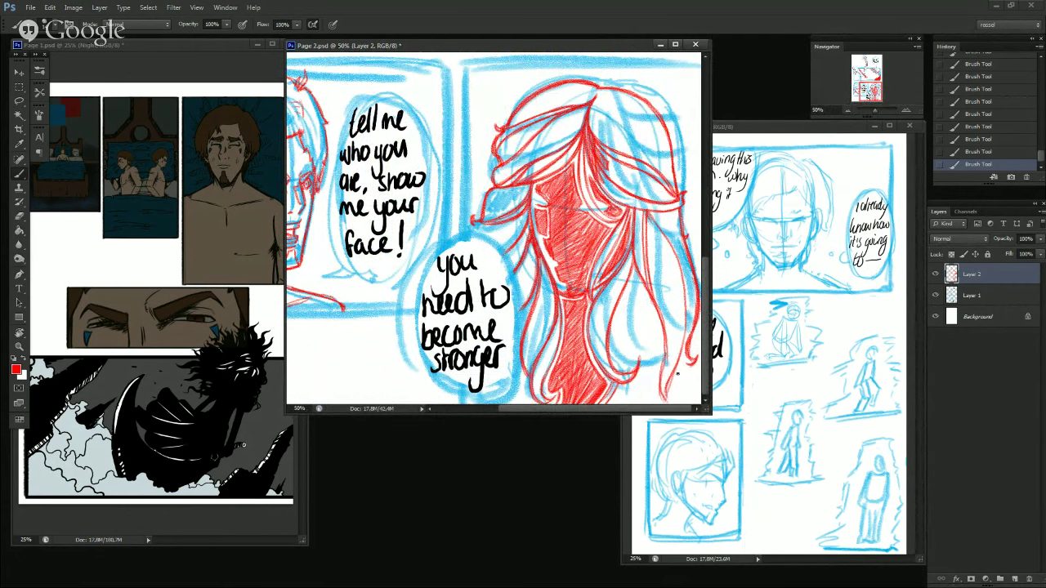
Erase part of the inner lock's tip and redraw its converging contours with cleaner red strokes.
key(e)
mouse_move(667, 363)
mouse_down()
mouse_move(664, 338)
mouse_move(663, 373)
mouse_up()
key(b)
drag(666, 335, 662, 400)
key(ctrl+z)
drag(665, 339, 659, 397)
drag(672, 366, 663, 391)
drag(685, 330, 677, 354)
drag(662, 399, 669, 377)
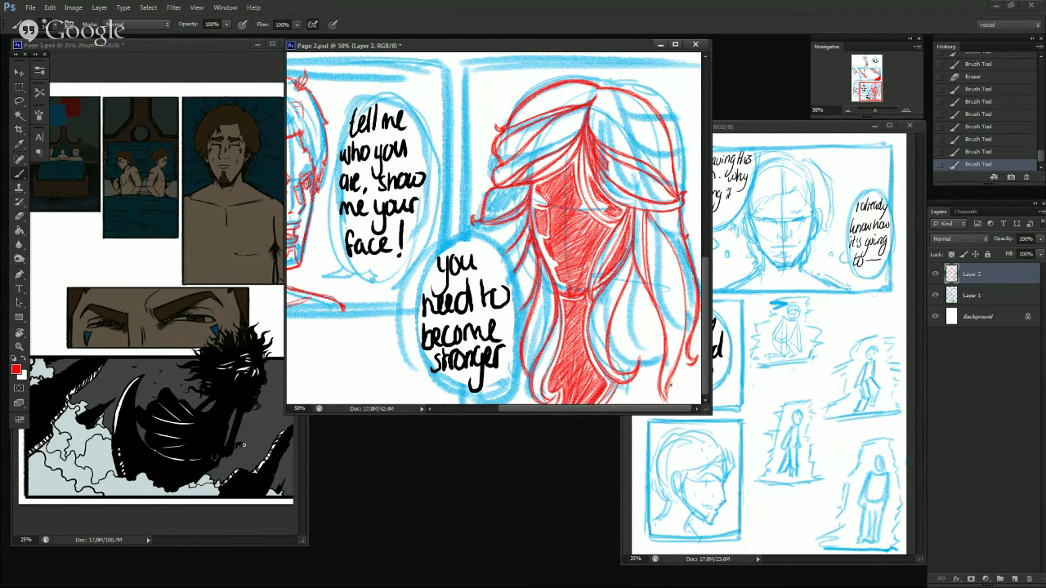
Erase and redraw the curled tip of the long inner lock on the right side of the woman's hair.
mouse_move(672, 394)
mouse_down()
mouse_move(673, 375)
mouse_move(665, 397)
mouse_move(658, 378)
mouse_up()
mouse_move(659, 374)
mouse_down()
mouse_move(663, 399)
mouse_move(667, 387)
mouse_move(675, 402)
mouse_up()
key(e)
key(b)
drag(674, 389, 669, 402)
key(e)
key(b)
drag(673, 388, 667, 401)
Sketch curved strand lines inside the lock beside the woman's neck and start the hair below it.
mouse_move(634, 268)
mouse_down()
mouse_move(625, 336)
mouse_move(633, 367)
mouse_up()
drag(622, 321, 629, 364)
key(ctrl+z)
mouse_move(624, 311)
mouse_down()
mouse_move(630, 365)
mouse_move(639, 365)
mouse_up()
drag(635, 274, 633, 327)
key(ctrl+z)
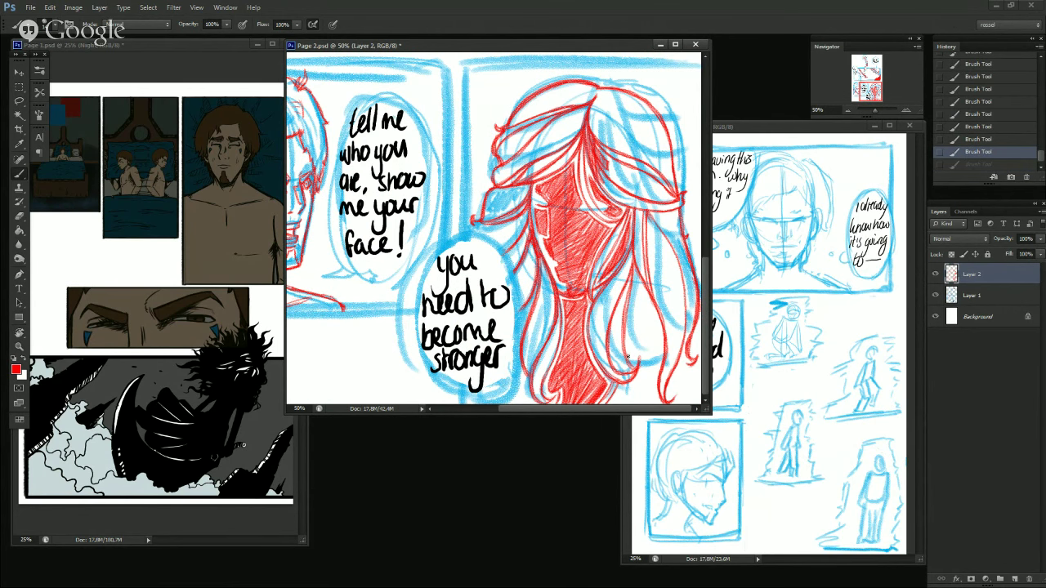
mouse_move(637, 404)
mouse_down()
mouse_move(631, 389)
mouse_move(646, 403)
mouse_up()
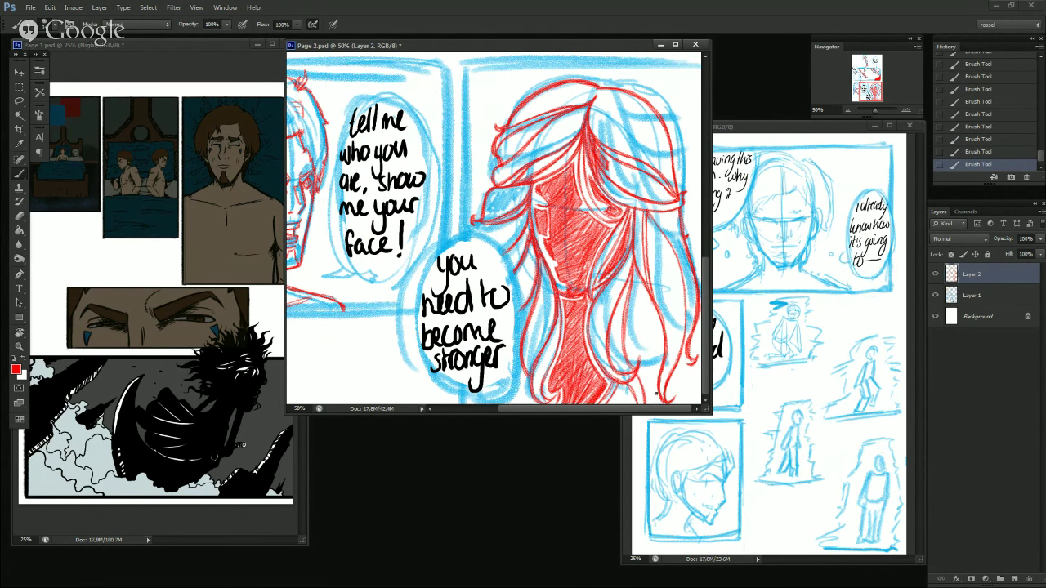
Add short strands to the woman's left-side hair and finer strands running from beside her cheek into the neck lock.
drag(519, 314, 527, 303)
drag(632, 255, 625, 278)
drag(634, 232, 628, 251)
drag(631, 278, 630, 366)
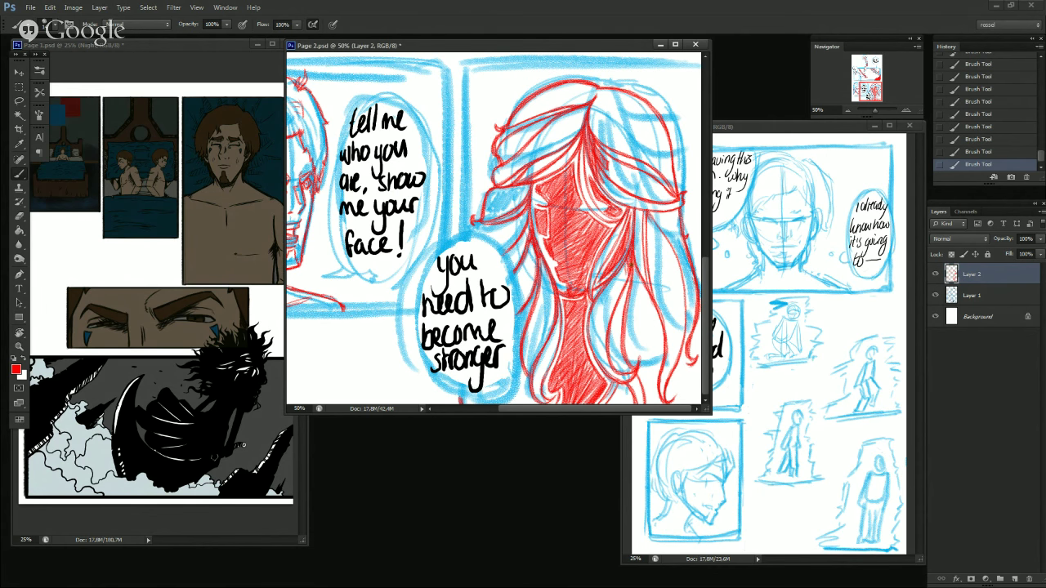
drag(632, 257, 632, 294)
key(ctrl+z)
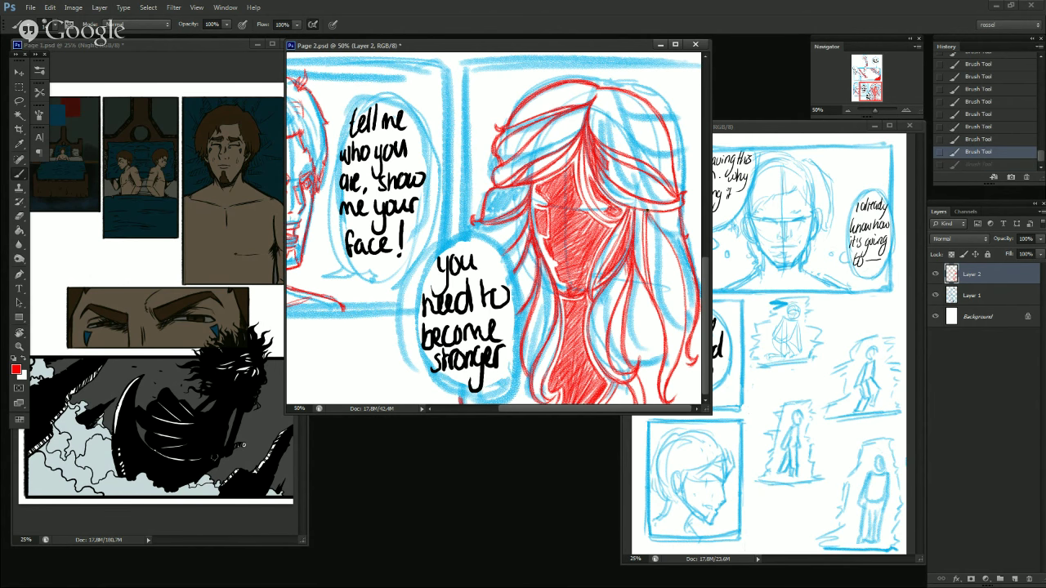
key(ctrl+z)
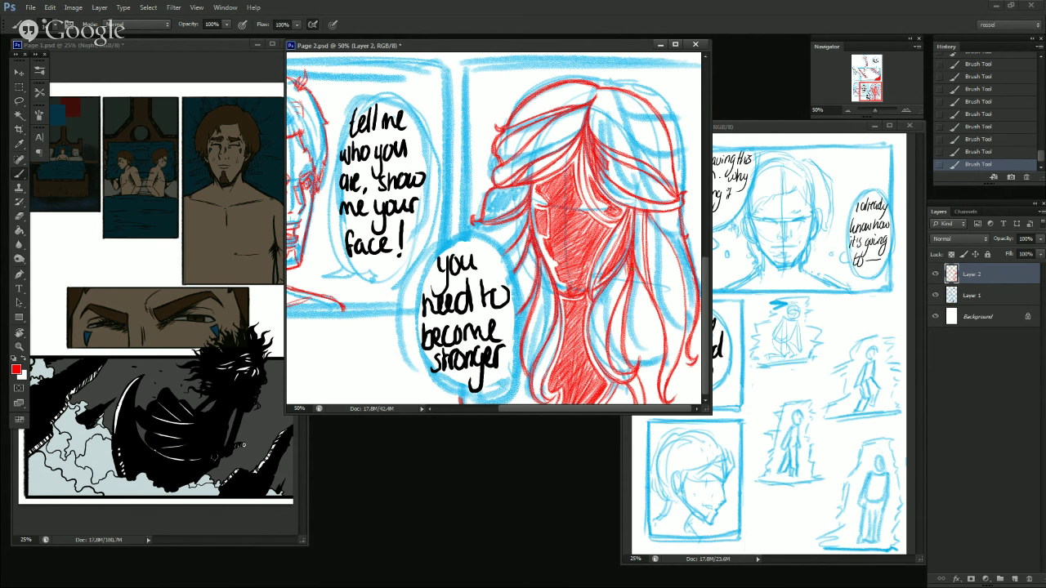
Extend the lower end of the lock beside the neck with a curved line trailing toward her chest.
drag(637, 259, 635, 282)
key(ctrl+z)
drag(622, 332, 624, 362)
key(ctrl+z)
drag(637, 372, 645, 404)
Draw a second trailing strand below the neck lock, undoing the longer attempts that start at cheek level.
drag(639, 284, 638, 355)
key(ctrl+z)
mouse_move(638, 282)
mouse_down()
mouse_move(638, 346)
mouse_move(641, 337)
mouse_move(652, 355)
mouse_up()
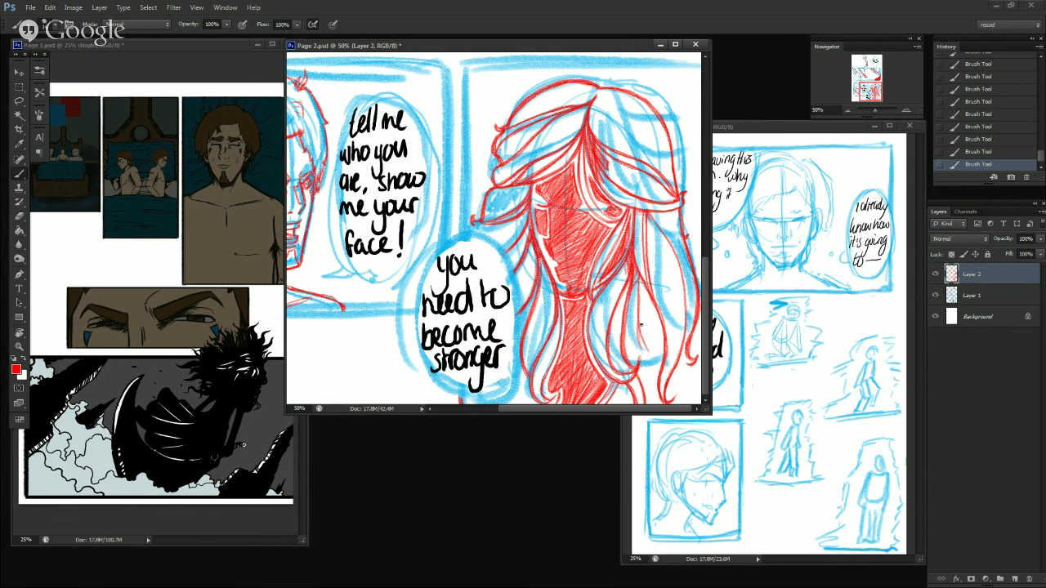
key(ctrl+alt+z)
key(ctrl+alt+z)
drag(640, 276, 653, 398)
key(ctrl+z)
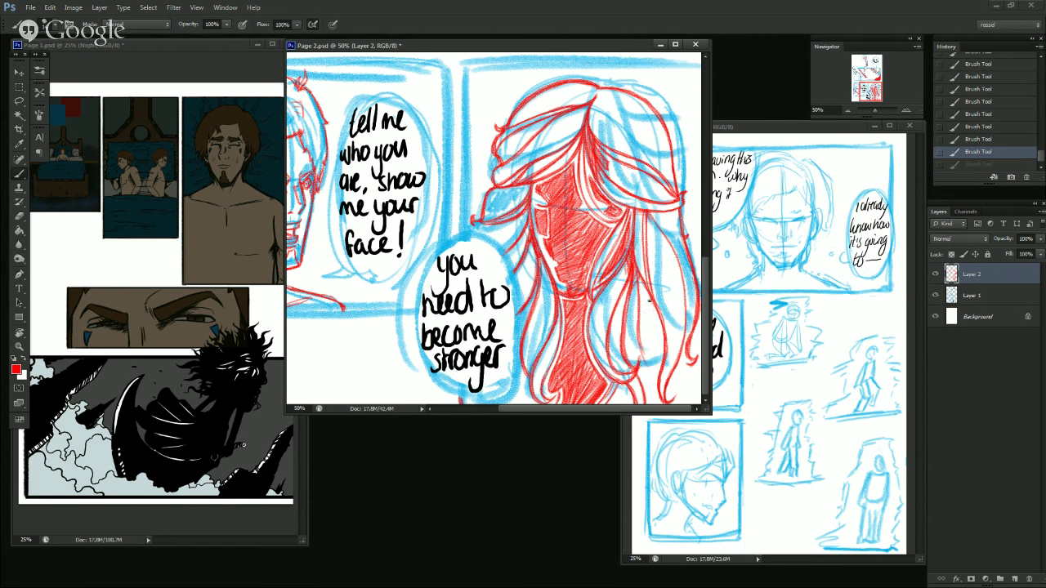
drag(640, 287, 653, 401)
key(ctrl+z)
drag(642, 349, 652, 401)
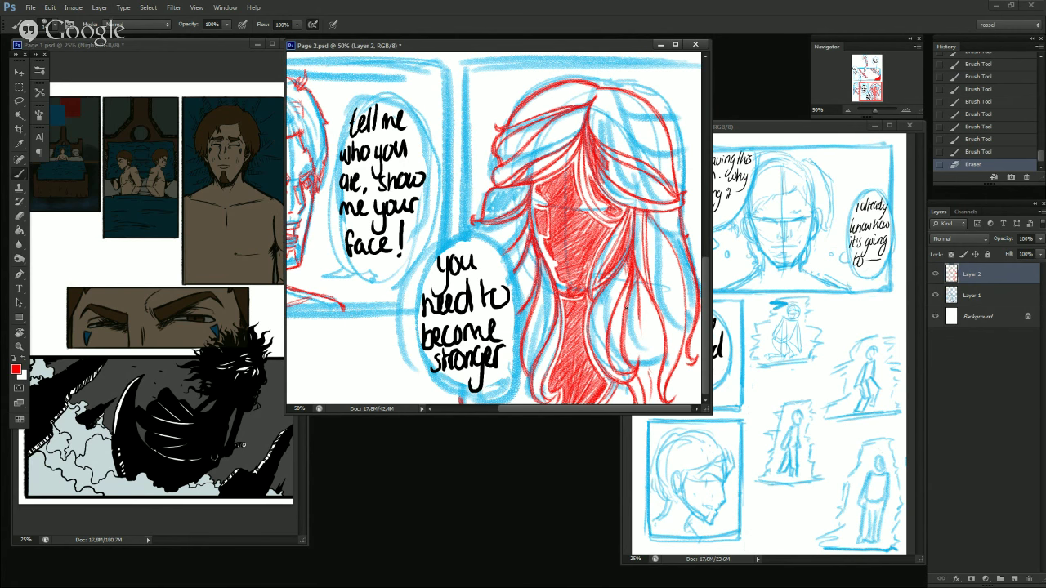
Try long connecting strands between the neck lock and the inner lock, undoing each attempt.
drag(638, 299, 645, 352)
key(ctrl+z)
key(ctrl+z)
drag(638, 302, 646, 367)
key(ctrl+z)
drag(638, 303, 646, 367)
key(ctrl+z)
key(ctrl+z)
key(ctrl+z)
key(ctrl+z)
key(ctrl+z)
key(ctrl+z)
key(ctrl+z)
key(ctrl+z)
drag(646, 323, 651, 378)
key(ctrl+z)
Draw the long strand between the neck lock and the inner lock, and touch up the neighbouring lock tips.
drag(639, 309, 653, 394)
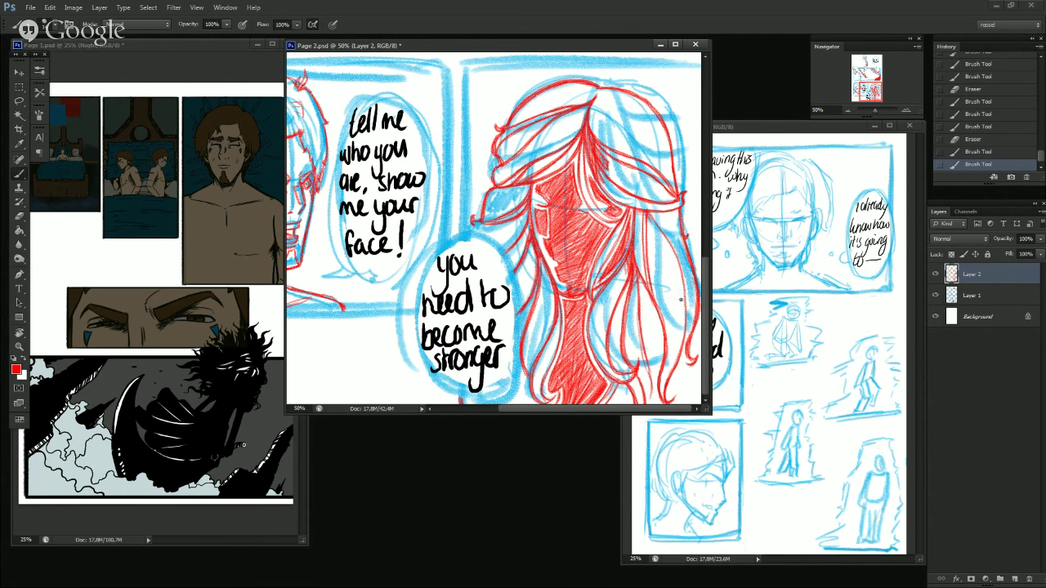
mouse_move(683, 354)
mouse_down()
mouse_move(692, 362)
mouse_move(681, 363)
mouse_move(693, 361)
mouse_up()
mouse_move(640, 351)
mouse_down()
mouse_move(652, 400)
mouse_move(646, 369)
mouse_move(658, 382)
mouse_move(653, 404)
mouse_move(650, 380)
mouse_up()
drag(636, 294, 639, 311)
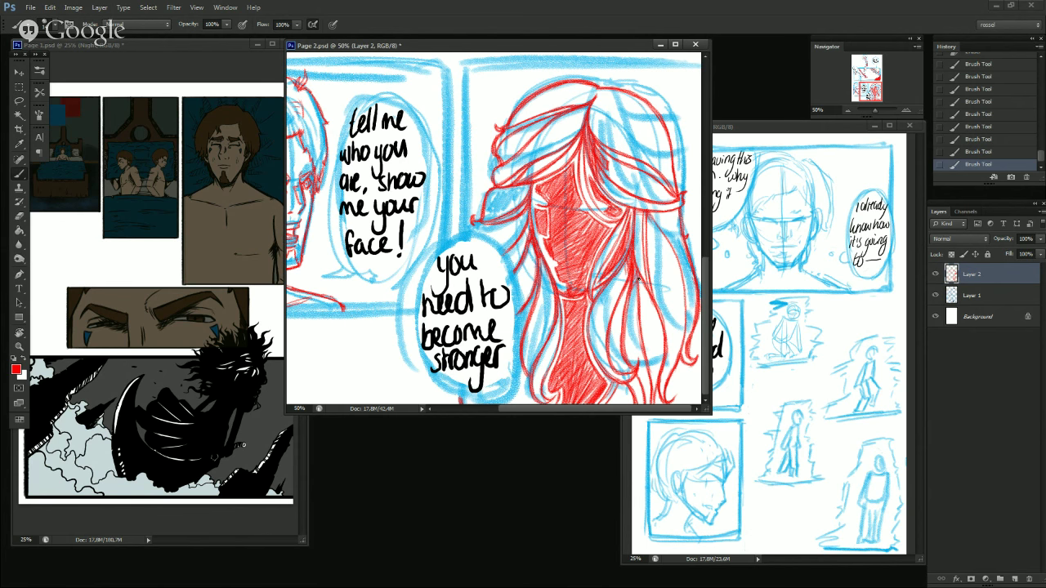
Refine the strands beside the cheek and add short hair lines at the left temple and below the parting.
key(ctrl+z)
key(ctrl+alt+z)
drag(636, 245, 634, 294)
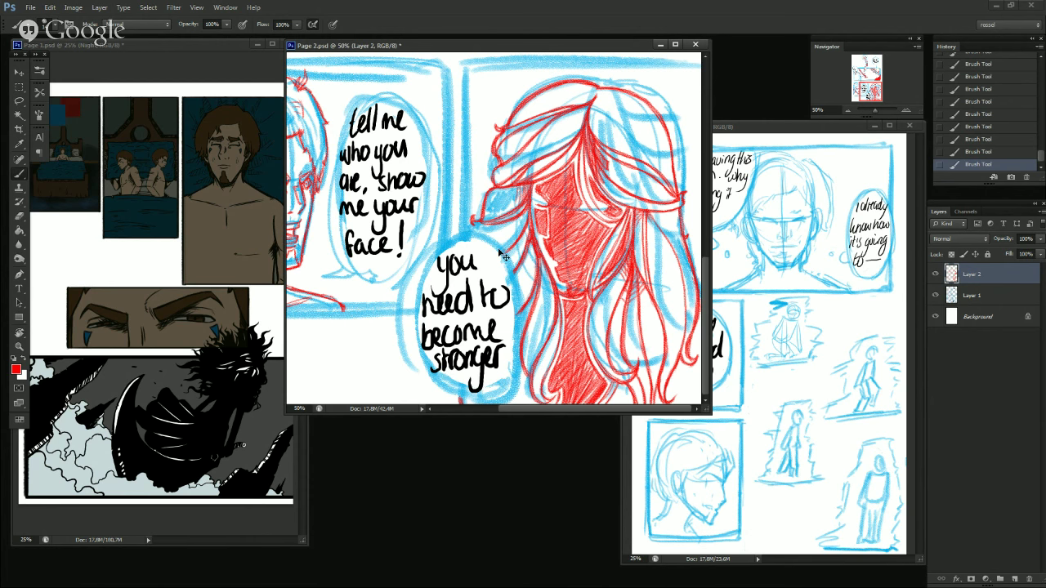
key(ctrl+z)
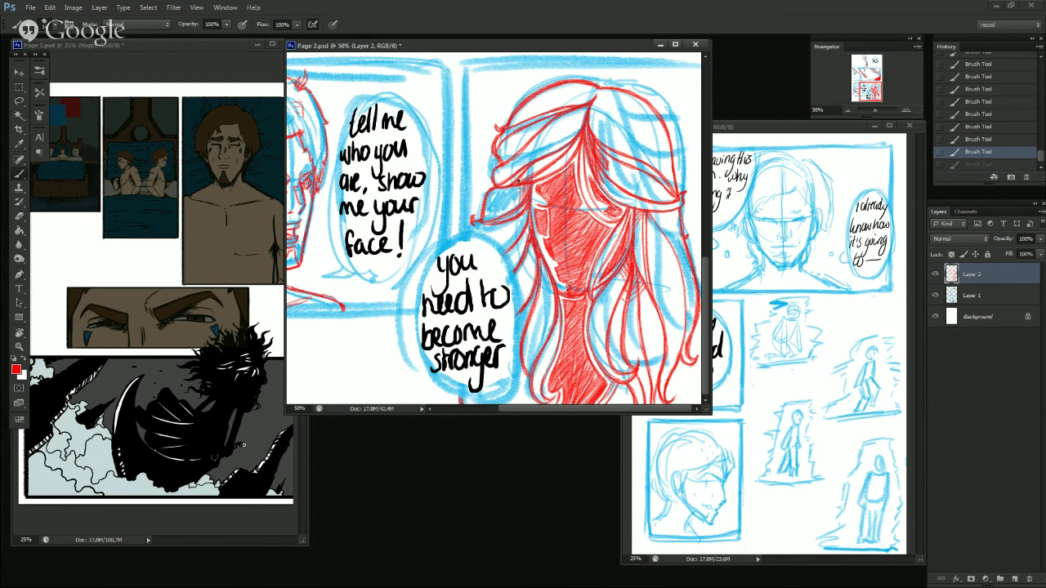
drag(518, 186, 518, 207)
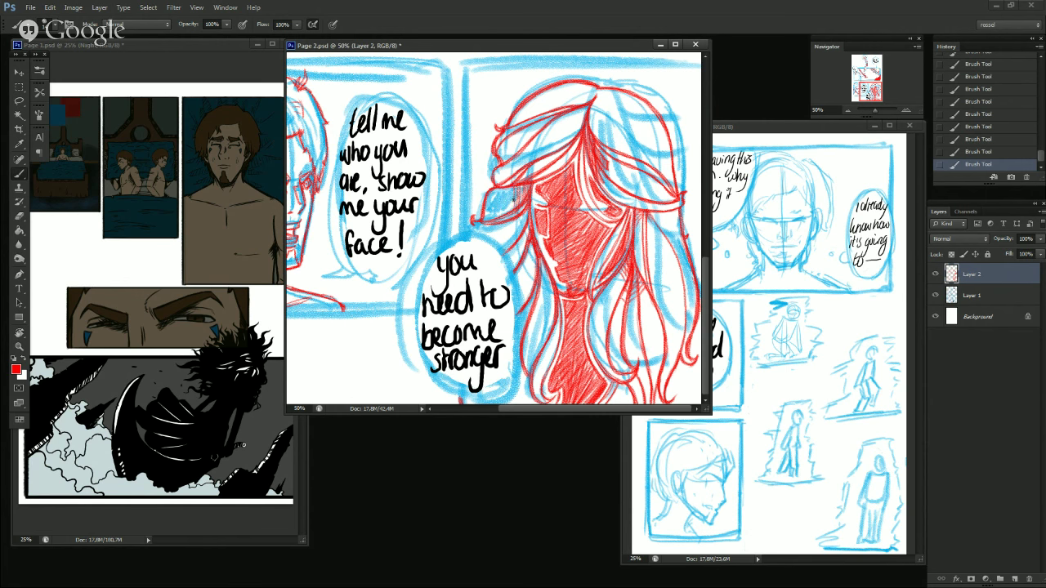
mouse_move(581, 130)
mouse_down()
mouse_move(567, 168)
mouse_move(582, 166)
mouse_up()
Bring the sword panel into view at 33.33% and add a new layer above the red sketch.
click(848, 110)
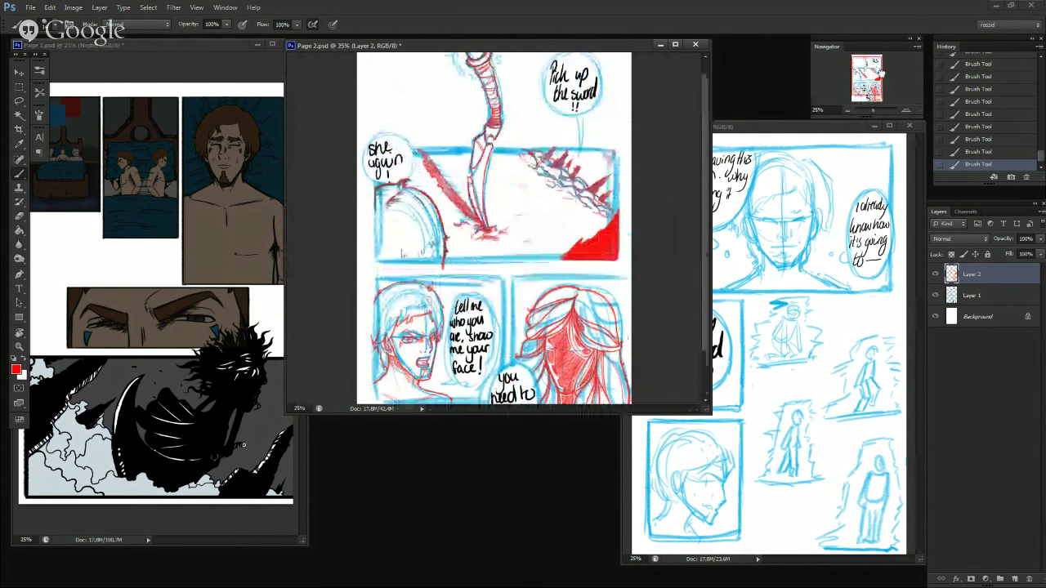
mouse_move(882, 74)
mouse_down()
mouse_move(879, 94)
mouse_move(879, 79)
mouse_up()
click(907, 110)
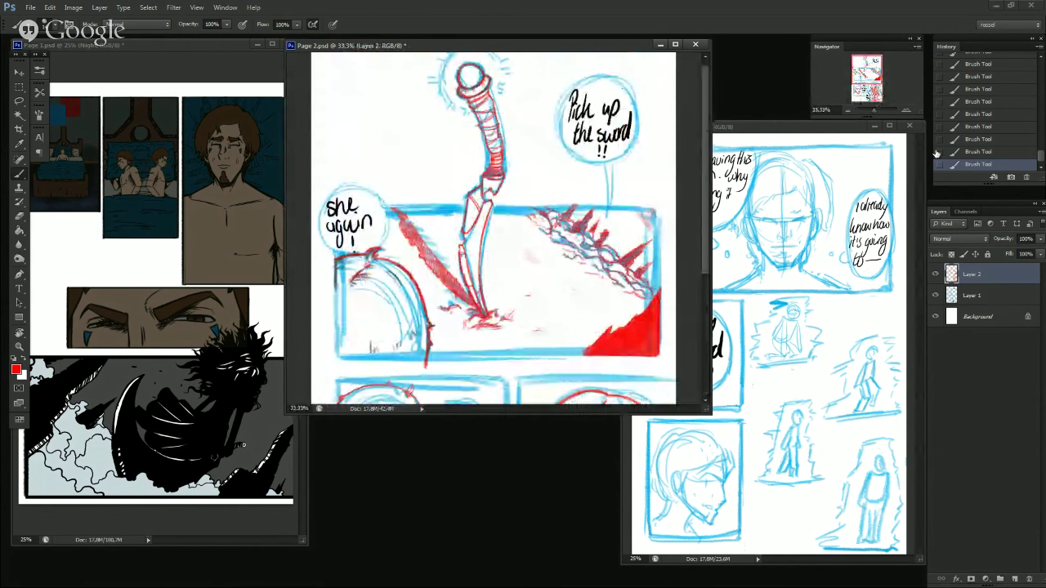
click(1000, 578)
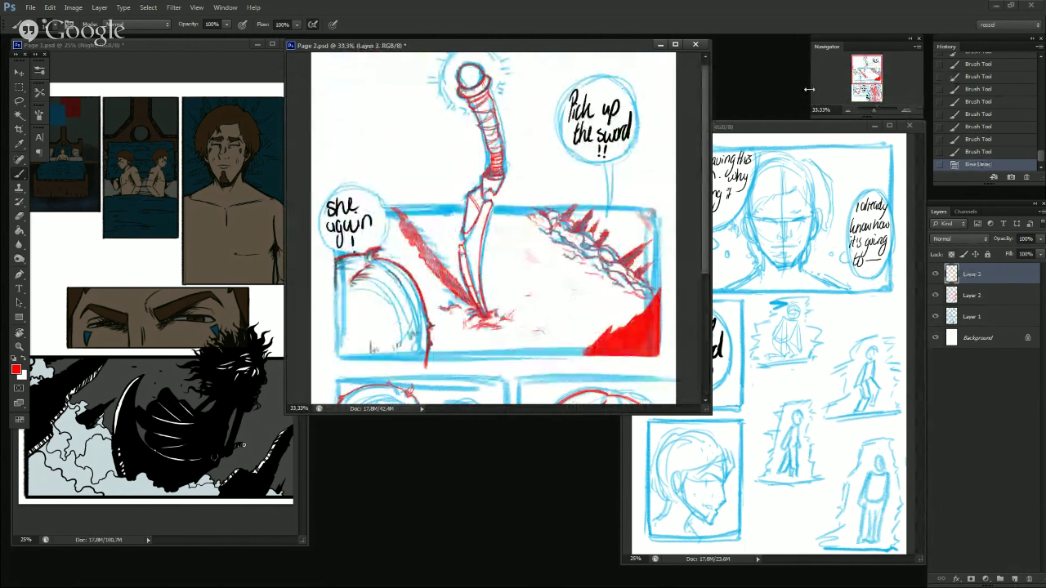
drag(874, 80, 855, 70)
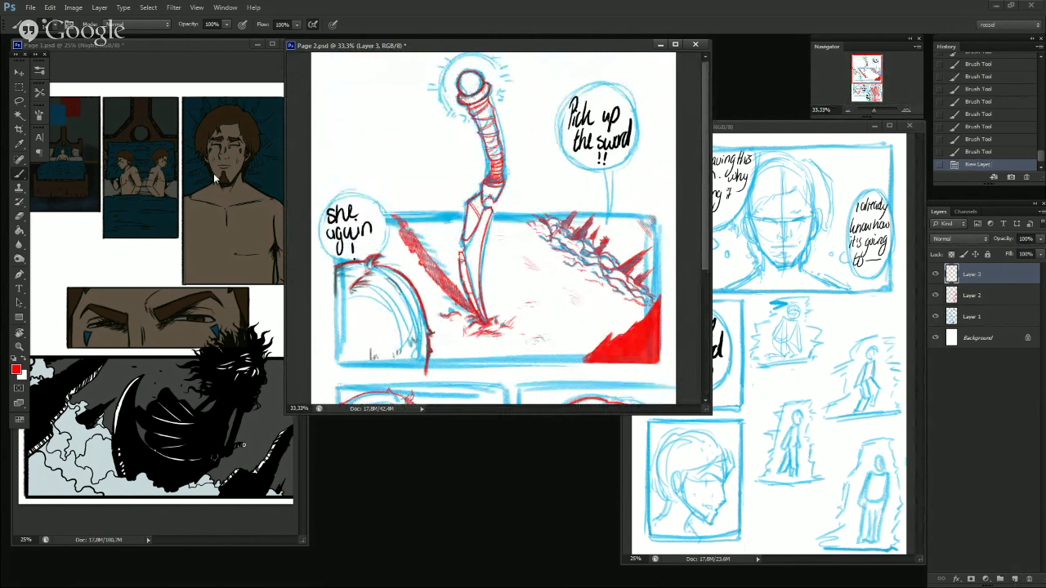
Try the 100 px rough-edged brush preset with a test stroke on the page and undo it.
click(38, 73)
drag(275, 252, 275, 294)
scroll(275, 294, up, 2)
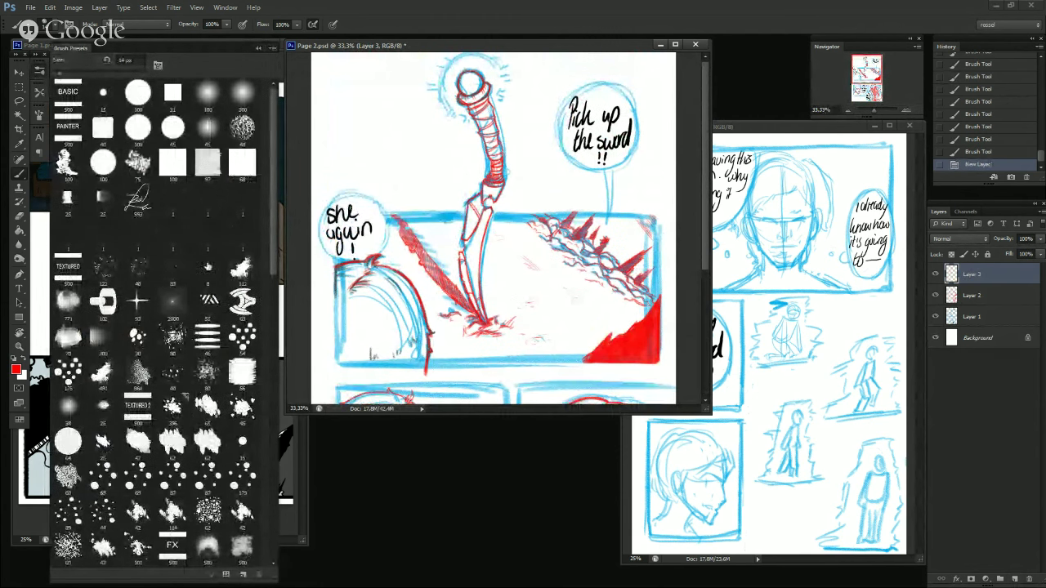
click(67, 162)
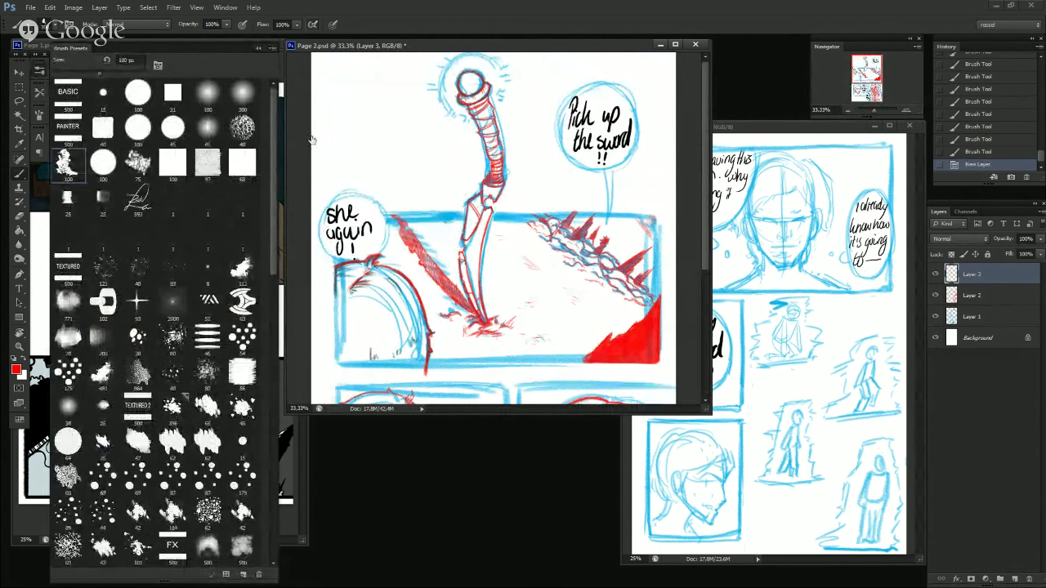
drag(364, 176, 420, 145)
key(ctrl+z)
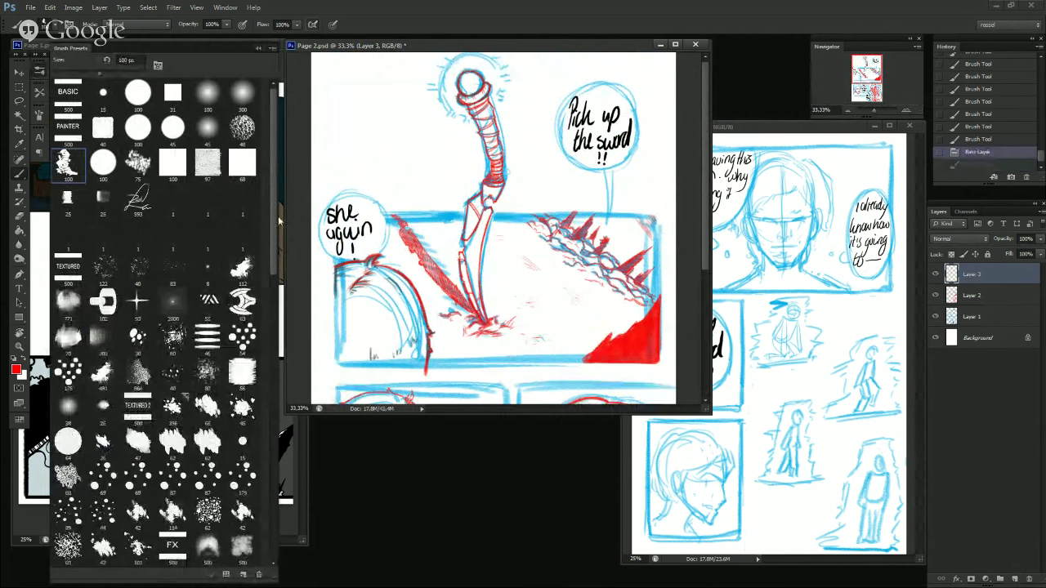
Try the 63 px and 55 px patterned brush presets with test strokes and undo them.
scroll(272, 255, down, 3)
scroll(270, 255, down, 2)
click(242, 129)
drag(360, 147, 450, 114)
key(ctrl+z)
scroll(280, 277, up, 3)
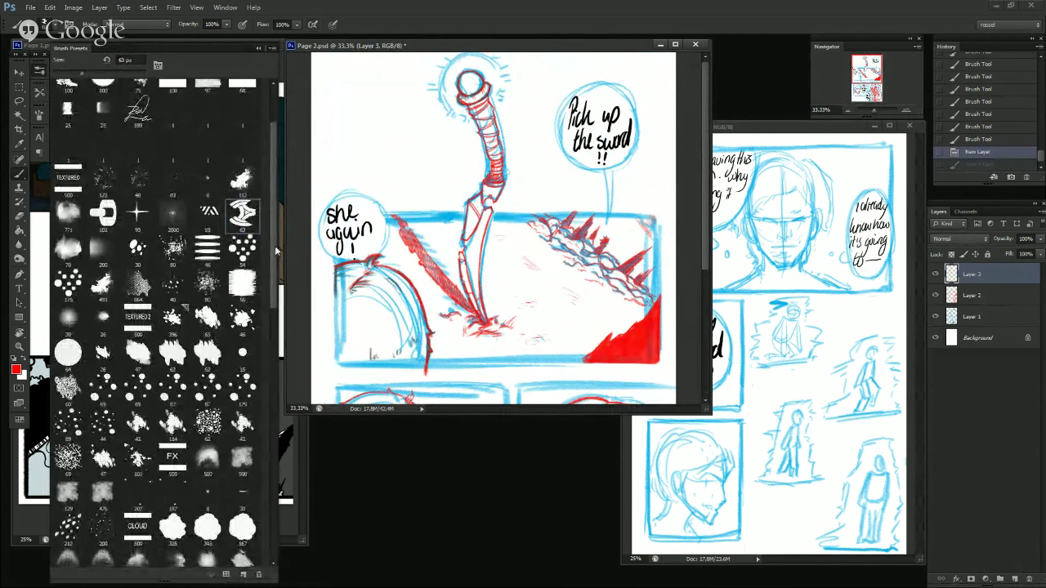
click(210, 213)
drag(322, 167, 411, 140)
key(ctrl+z)
Choose the 26 px rough brush preset, check it with test strokes, and undo them.
scroll(272, 284, down, 4)
scroll(272, 284, down, 3)
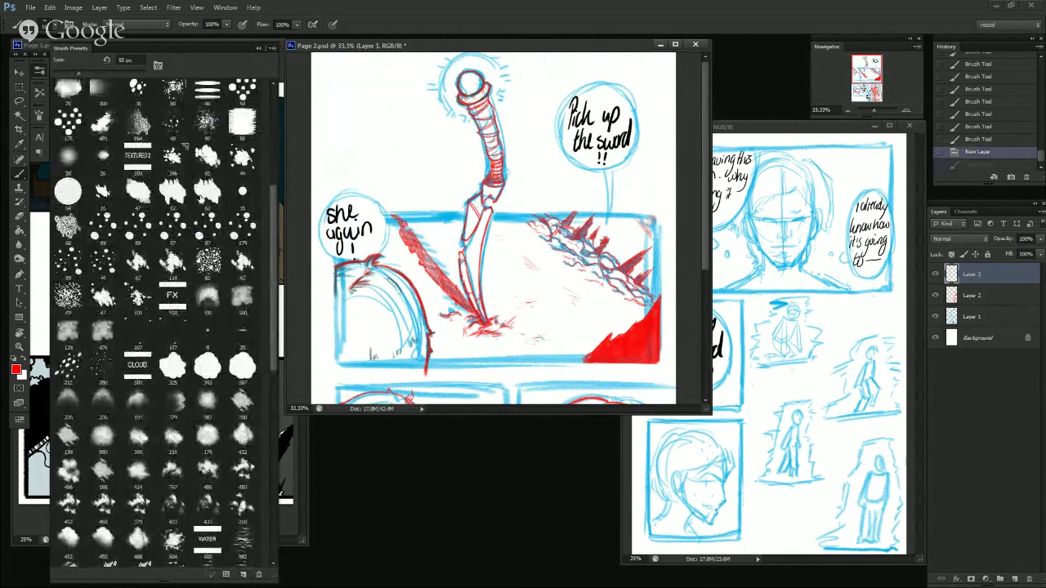
click(102, 193)
drag(343, 175, 403, 150)
key(ctrl+z)
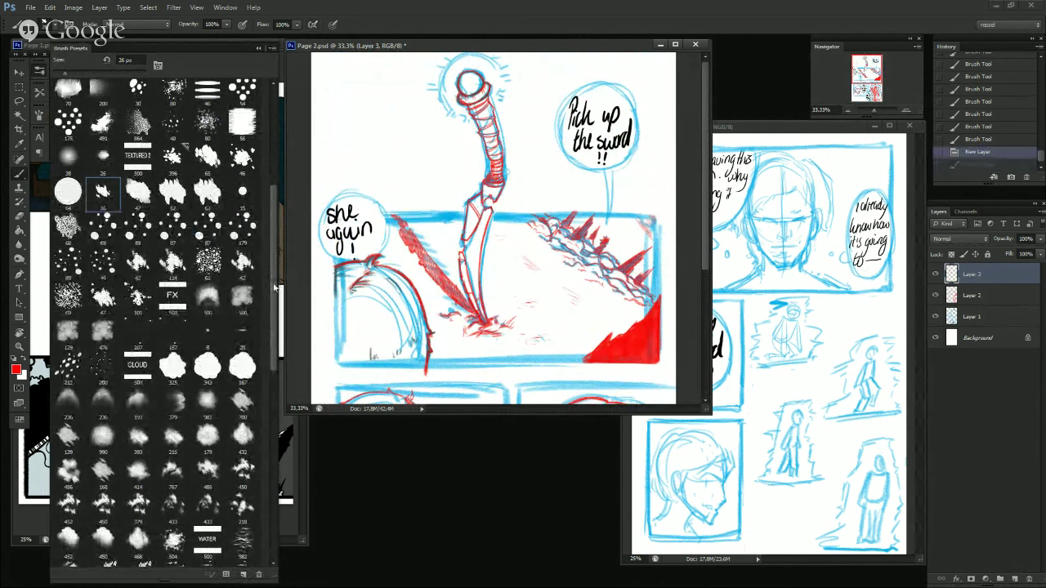
scroll(278, 270, up, 5)
scroll(280, 248, up, 1)
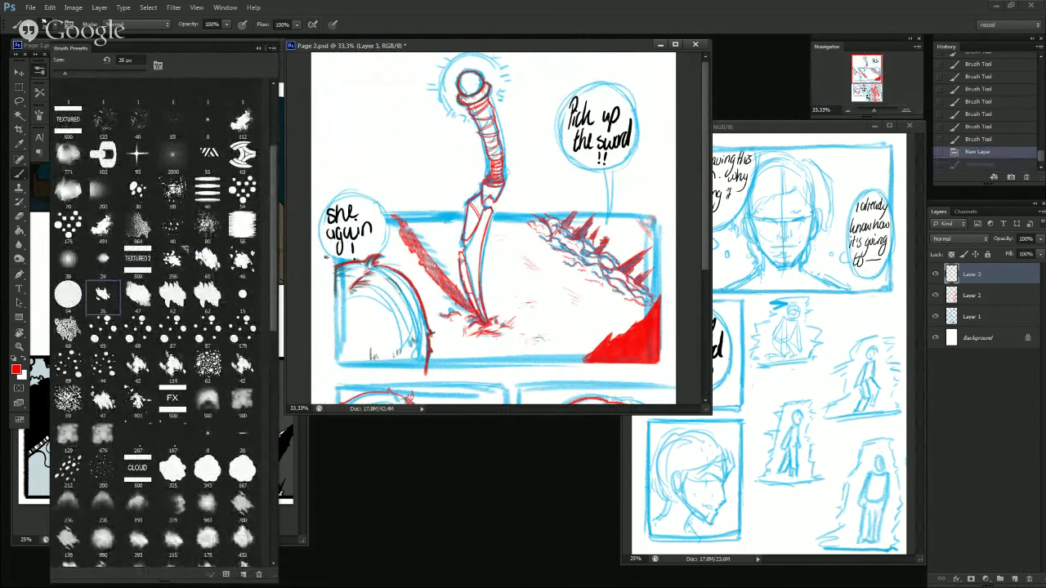
drag(326, 167, 394, 136)
key(ctrl+z)
key(ctrl+z)
key(ctrl+z)
Set the foreground colour to black from the swatches.
click(19, 419)
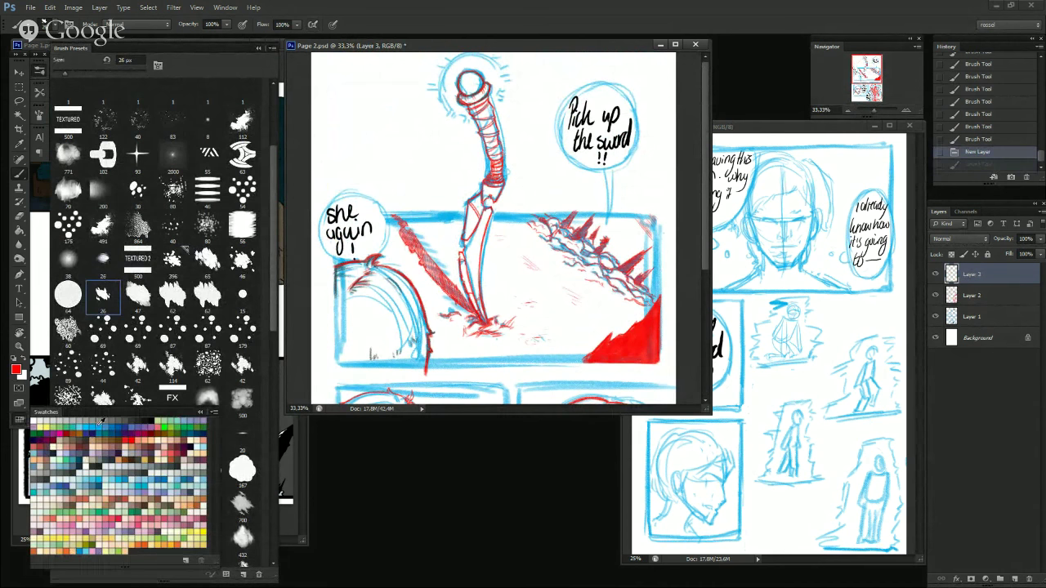
click(157, 421)
click(200, 412)
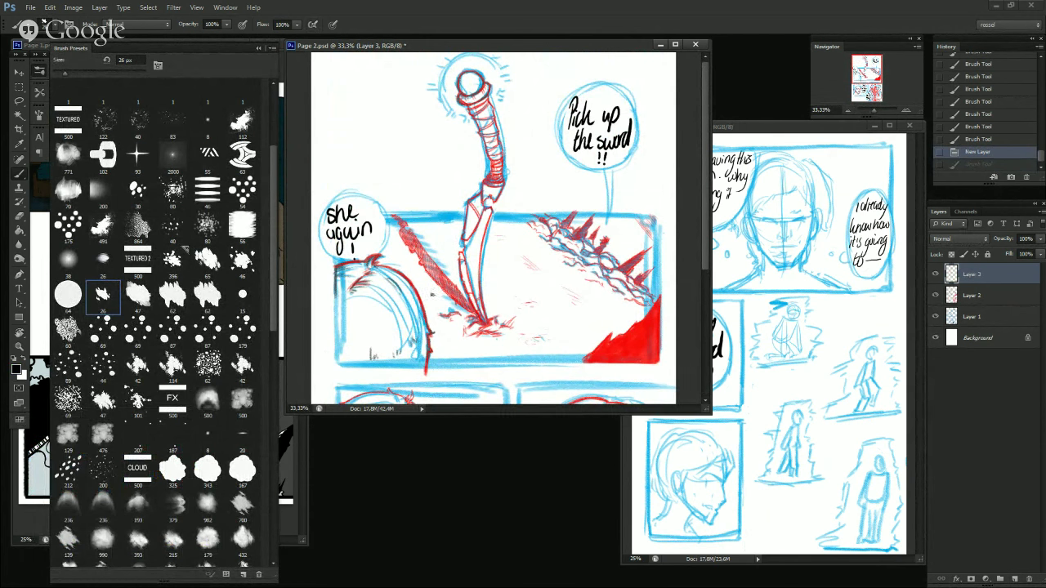
Try inking the sword panel's top border with straight black strokes from either end, undoing each one.
drag(383, 217, 640, 217)
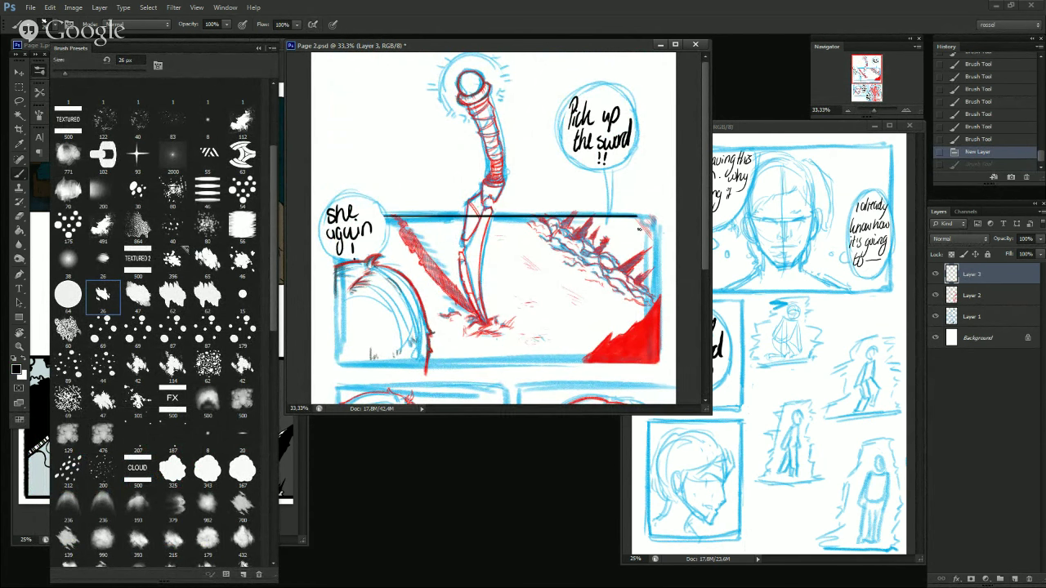
key(ctrl+z)
drag(382, 216, 654, 218)
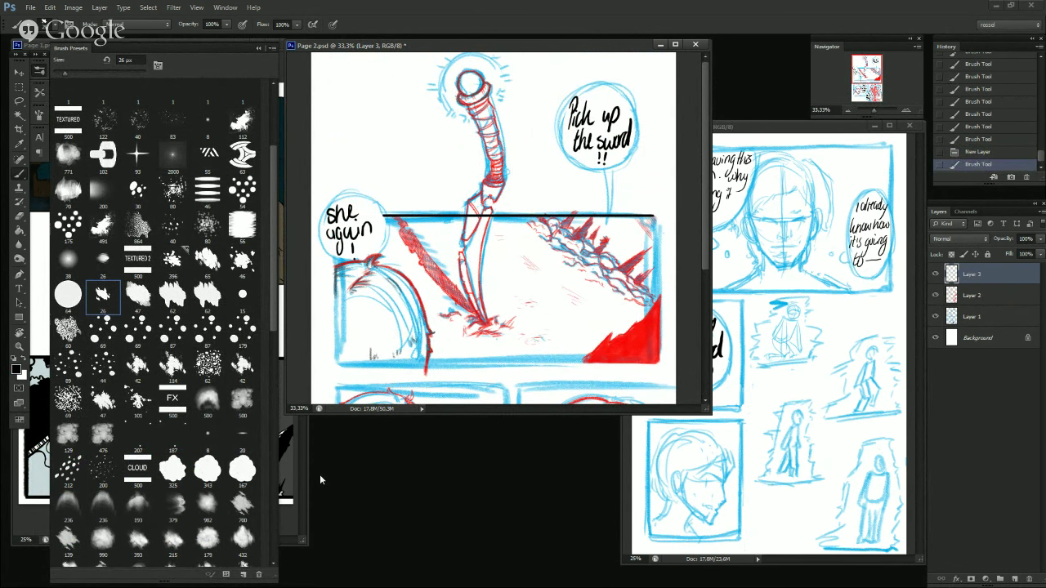
key(ctrl+z)
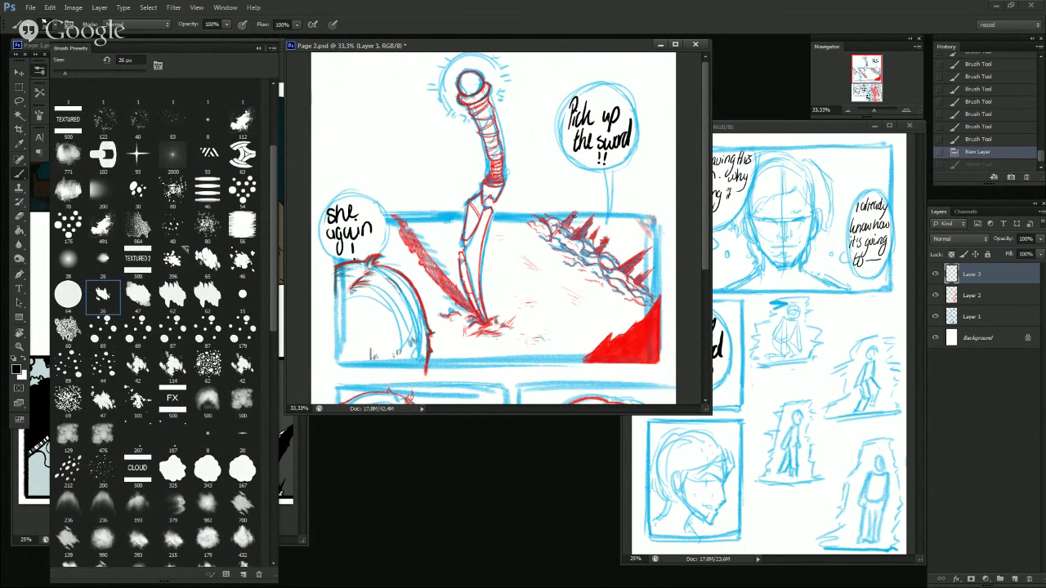
drag(651, 216, 538, 216)
key(ctrl+z)
drag(658, 214, 545, 214)
key(ctrl+z)
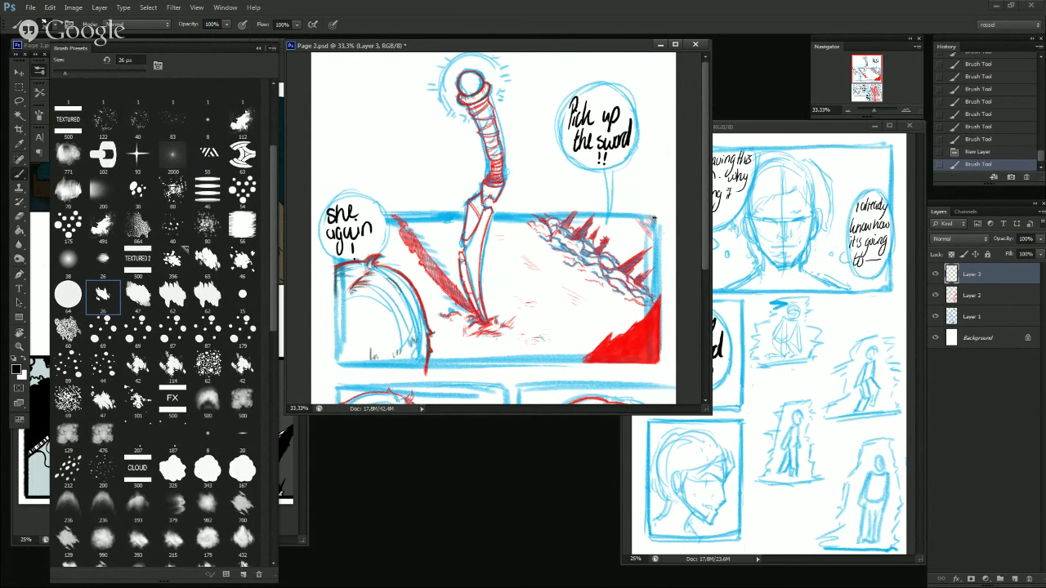
Ink the sword panel's top border from the right corner to the speech bubble, clean it up, and ink the right border.
drag(654, 212, 422, 214)
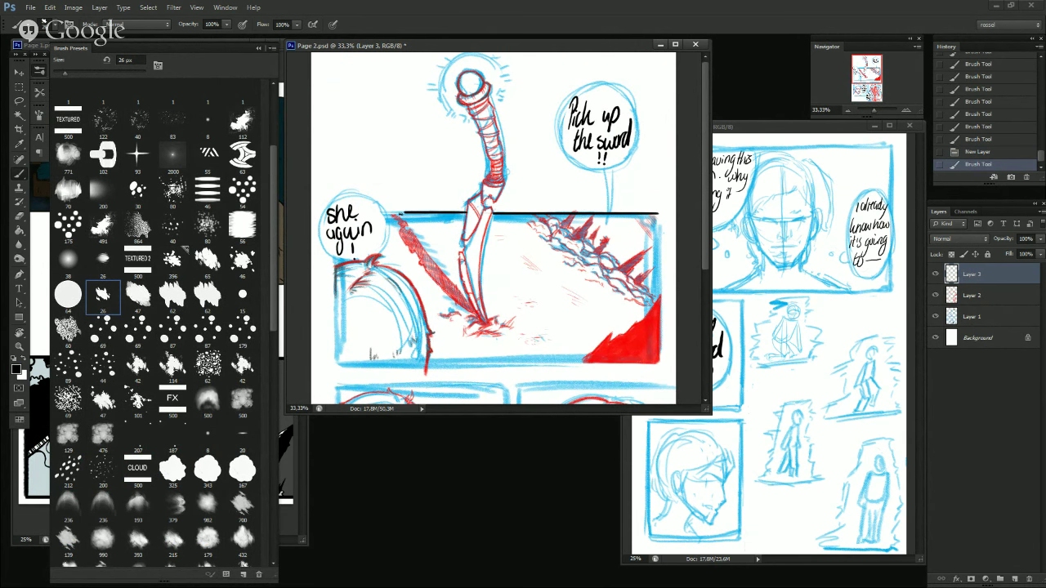
drag(378, 211, 379, 214)
mouse_move(453, 370)
mouse_down()
mouse_move(485, 381)
mouse_move(524, 349)
mouse_up()
drag(659, 214, 655, 357)
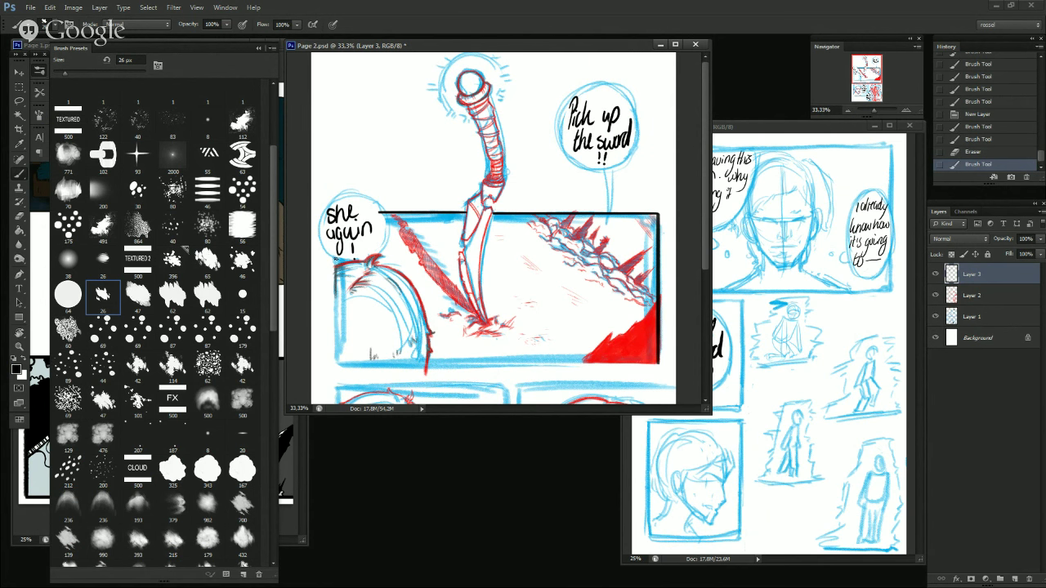
Ink the sword panel's left border below the speech bubble and its full bottom border in black.
mouse_move(334, 256)
mouse_down()
mouse_move(336, 361)
mouse_move(511, 364)
mouse_up()
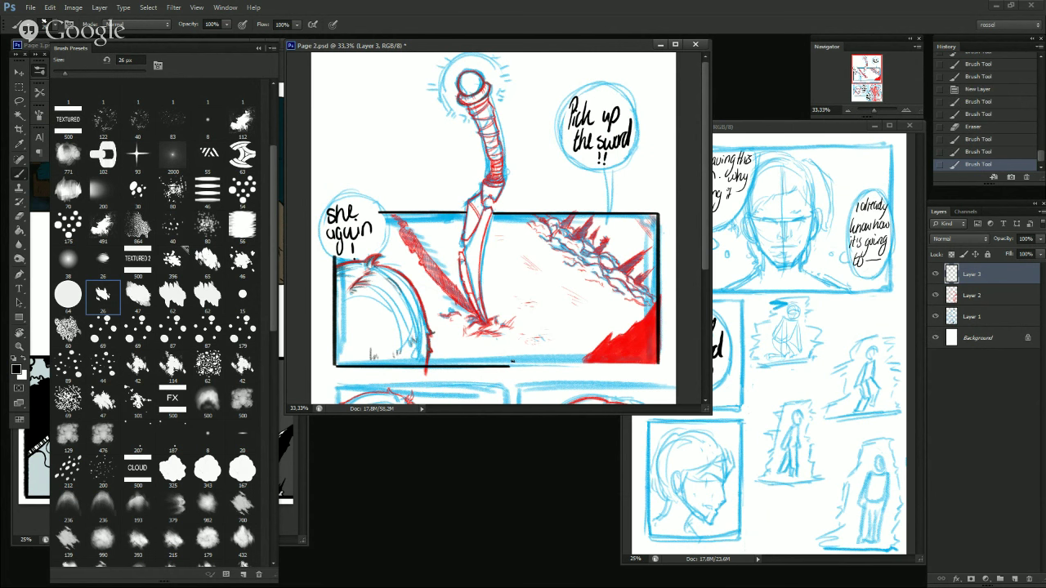
key(ctrl+z)
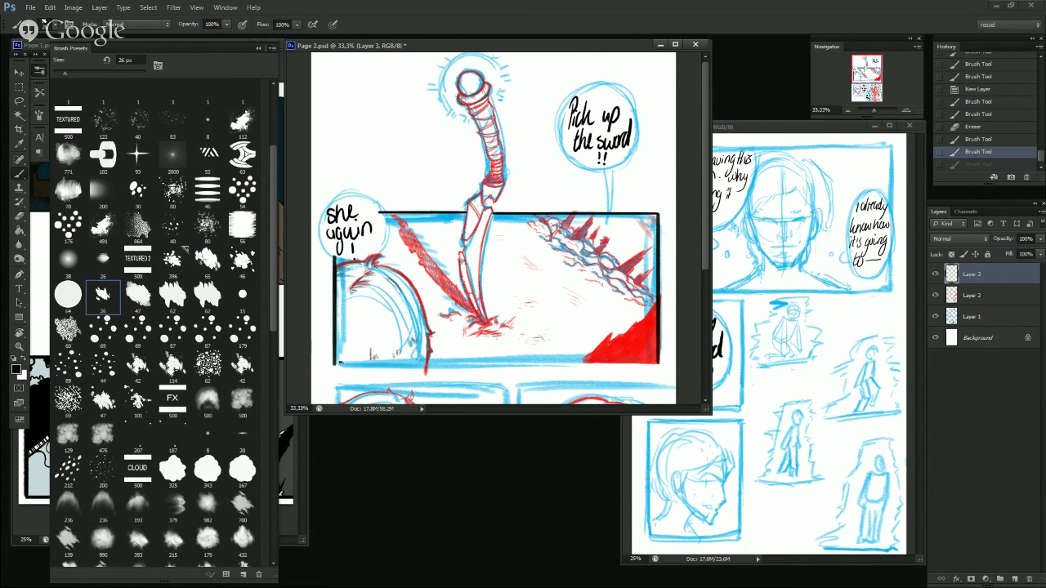
drag(335, 365, 659, 367)
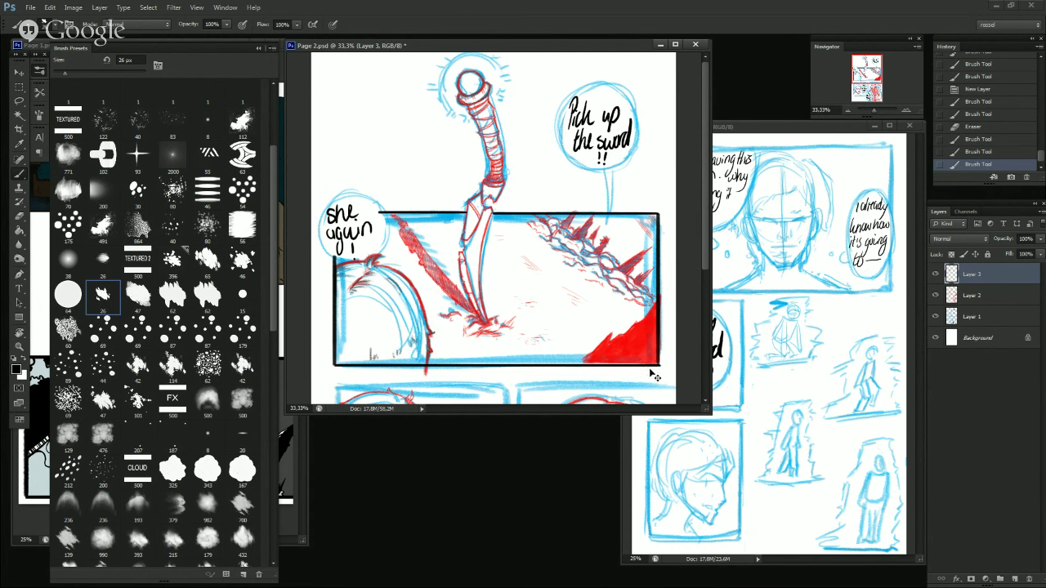
Undo the last bottom border stroke of the sword panel and re-ink that border in black from the right corner.
key(ctrl+z)
drag(659, 366, 335, 366)
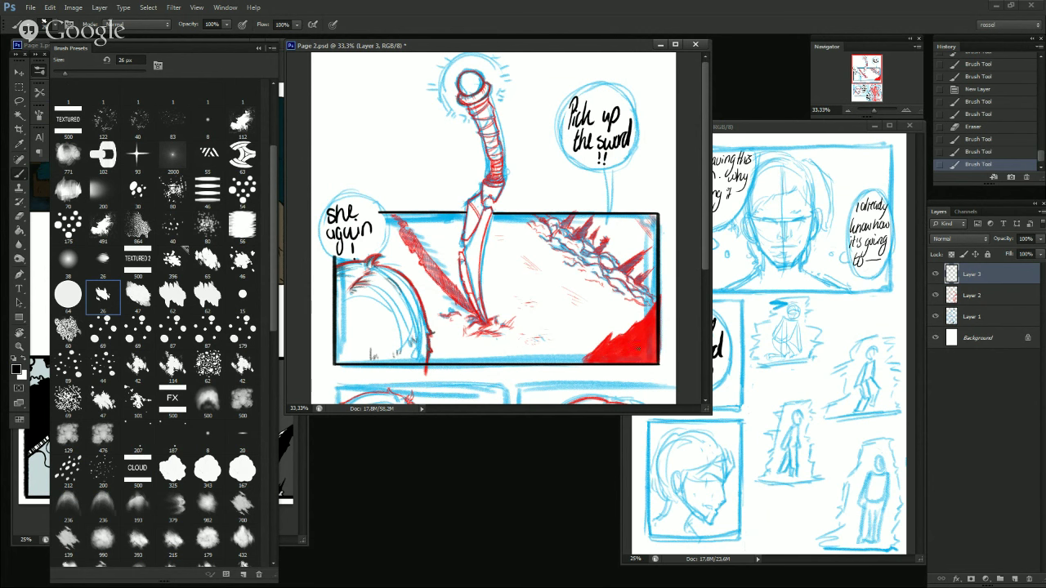
mouse_move(653, 364)
mouse_down()
mouse_move(483, 385)
mouse_move(375, 377)
mouse_move(352, 365)
mouse_up()
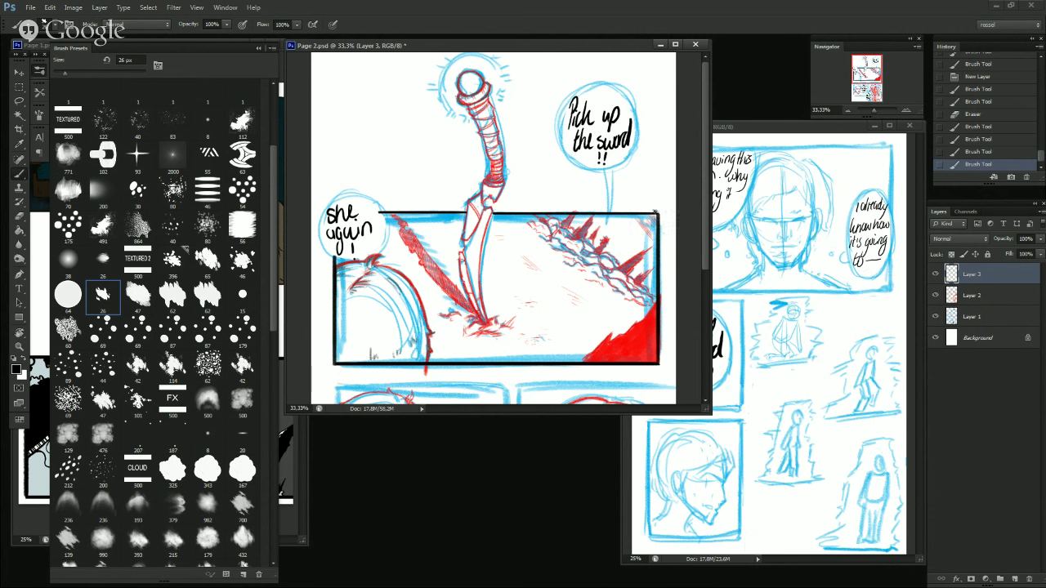
Try reworking the sword panel's top border with black strokes at the right corner and from the sword towards the speech bubble.
mouse_move(657, 212)
mouse_down()
mouse_move(563, 255)
mouse_move(630, 211)
mouse_up()
key(ctrl+z)
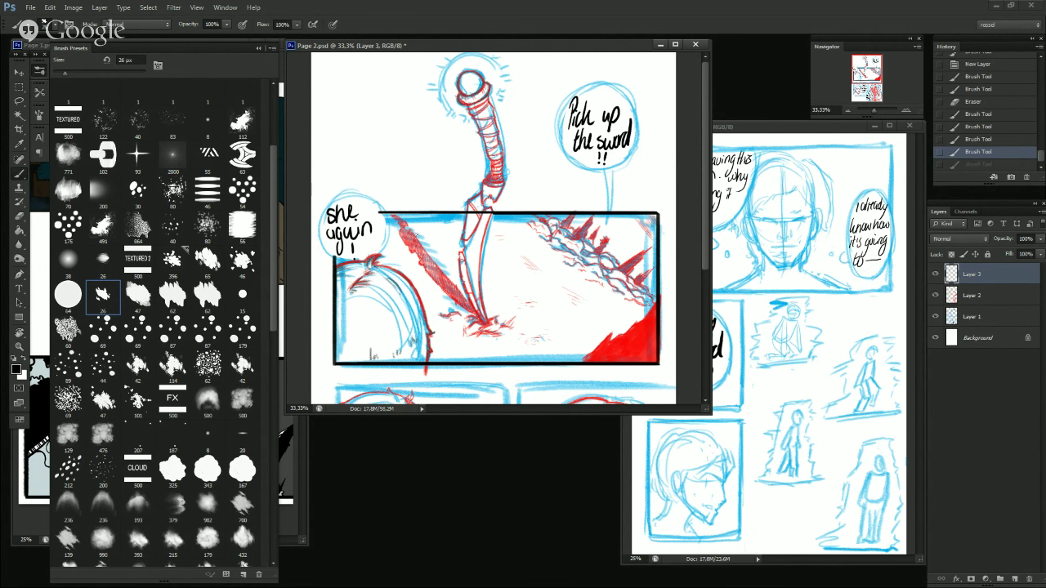
key(ctrl+z)
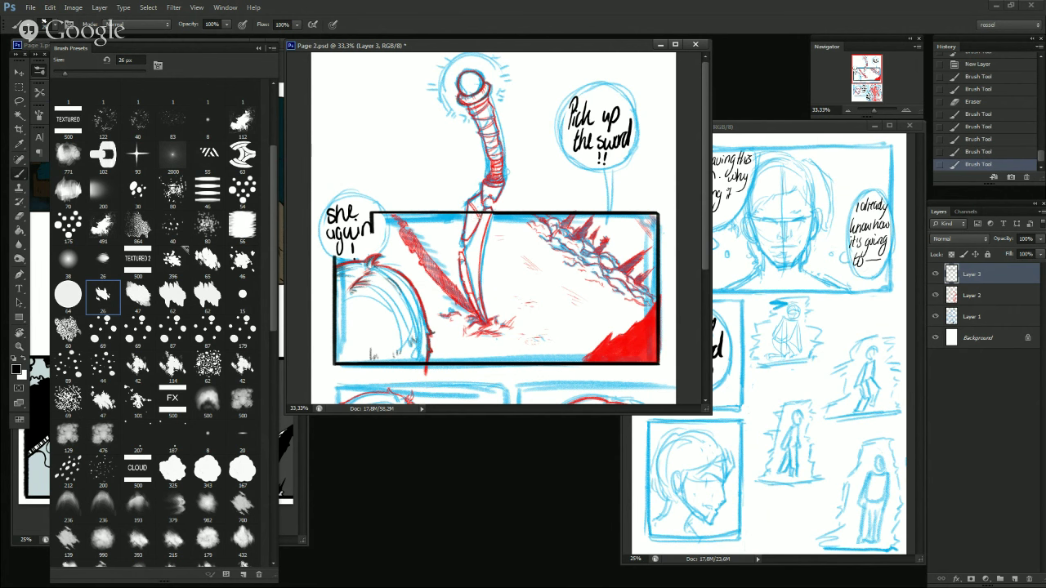
mouse_move(490, 209)
mouse_down()
mouse_move(495, 221)
mouse_move(468, 215)
mouse_up()
key(ctrl+z)
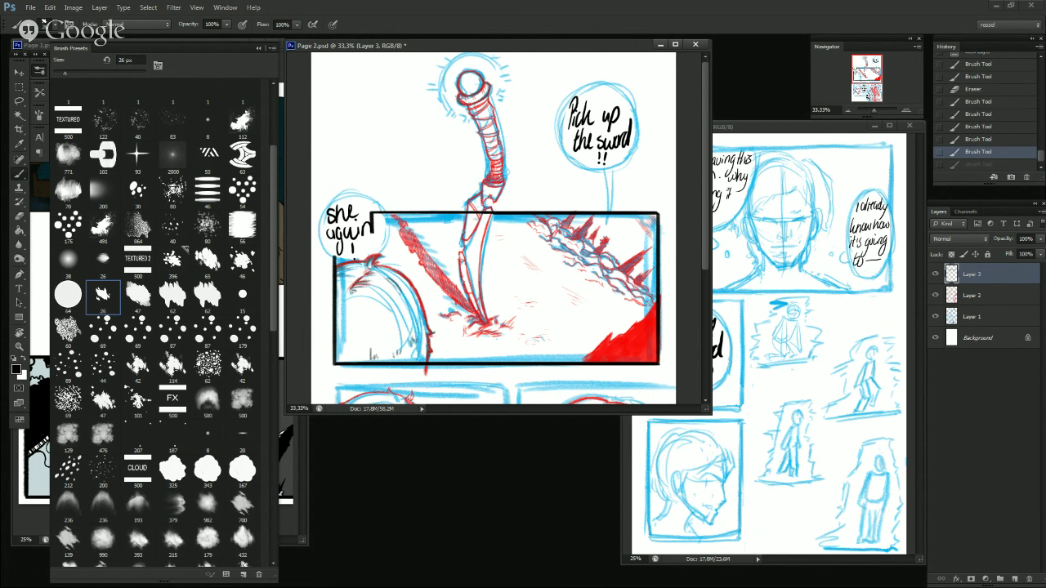
mouse_move(491, 215)
mouse_down()
mouse_move(493, 225)
mouse_move(373, 215)
mouse_up()
key(ctrl+z)
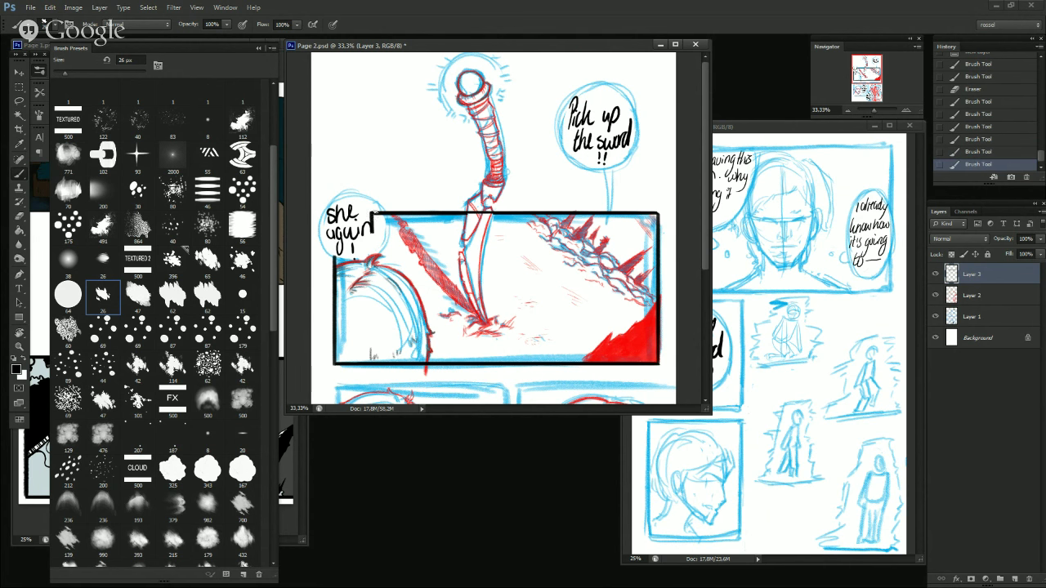
key(ctrl+z)
drag(447, 214, 373, 217)
key(ctrl+z)
Lasso and delete the black border ink overlapping the "she again!" speech bubble and crossing the sword blade.
key(l)
mouse_move(381, 212)
mouse_down()
mouse_move(393, 225)
mouse_move(353, 189)
mouse_move(358, 173)
mouse_up()
key(Delete)
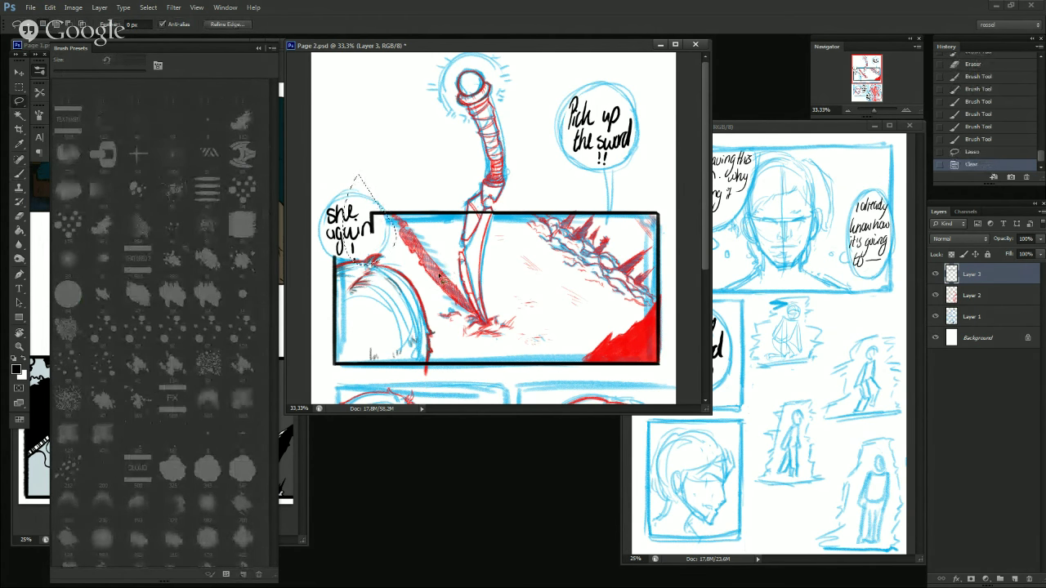
key(ctrl+d)
drag(398, 244, 425, 241)
key(Delete)
key(ctrl+d)
mouse_move(468, 209)
mouse_down()
mouse_move(465, 224)
mouse_move(489, 225)
mouse_move(496, 217)
mouse_move(481, 196)
mouse_up()
key(Delete)
key(ctrl+d)
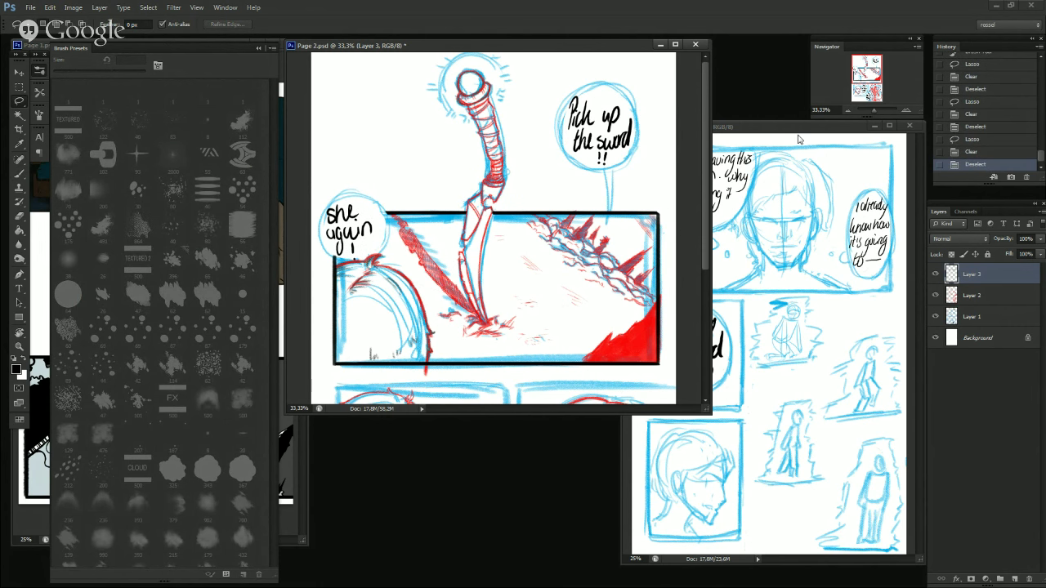
Reduce the brush to 18 px and fill in the sword panel's upper-right border corner in black.
click(905, 110)
drag(670, 204, 605, 156)
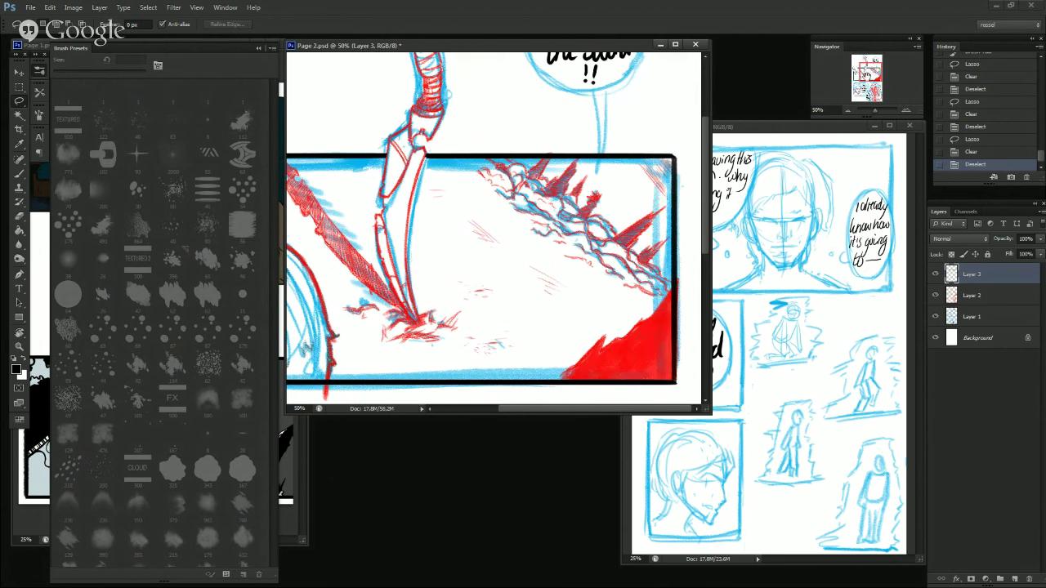
key(b)
alt+right_click(674, 160)
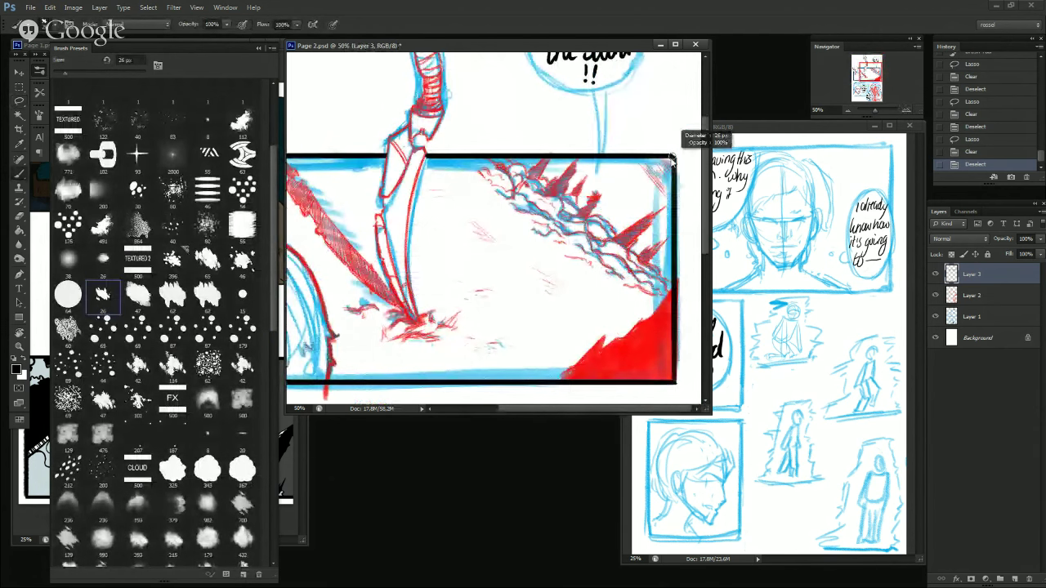
drag(672, 156, 674, 169)
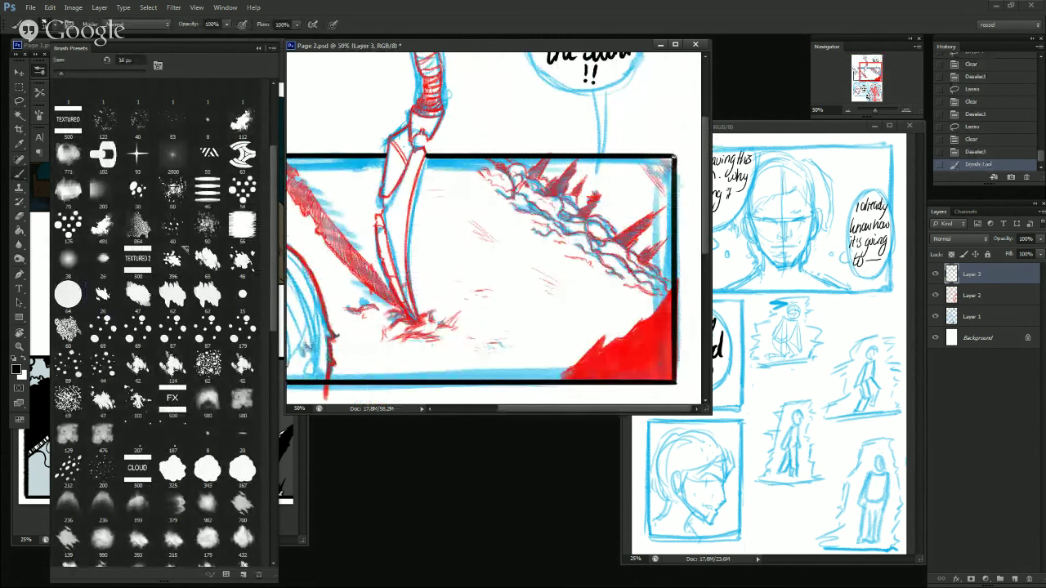
click(676, 160)
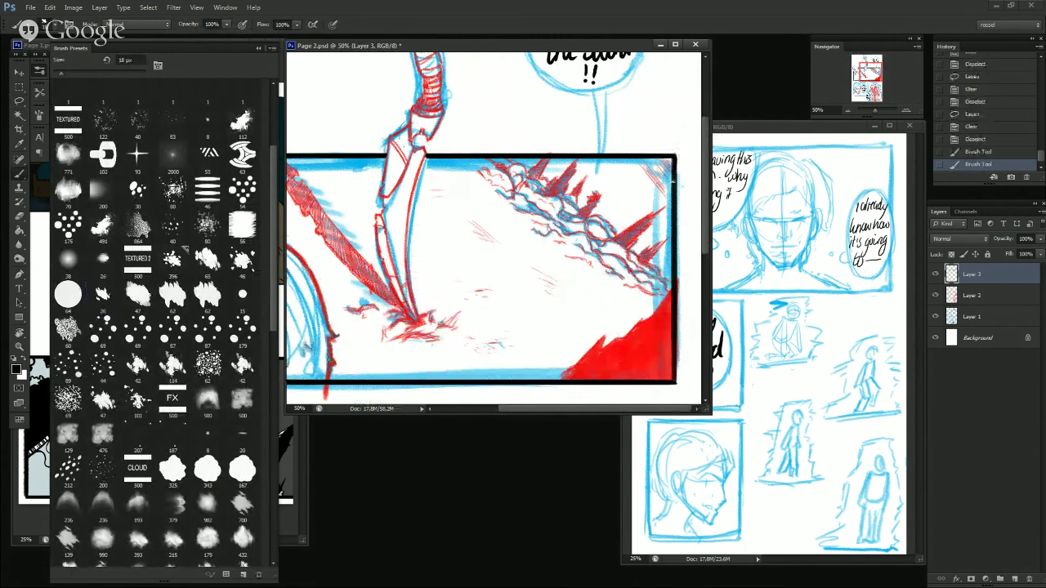
mouse_move(675, 187)
mouse_down()
mouse_move(660, 354)
mouse_move(675, 186)
mouse_up()
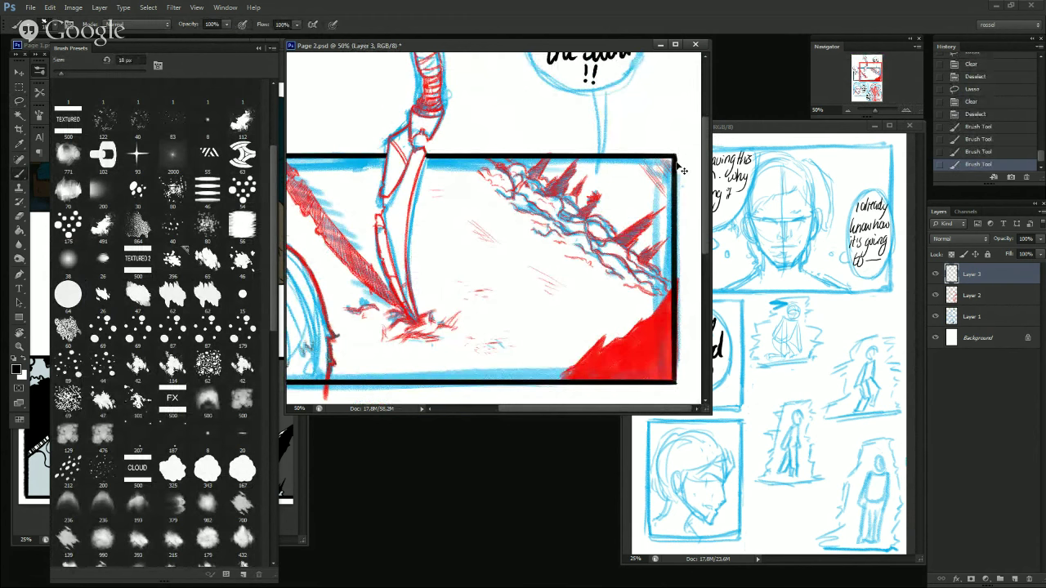
Touch up the black border at the sword panel's lower-right corner and along its left side.
click(673, 372)
drag(674, 357, 674, 372)
drag(876, 72, 868, 75)
drag(322, 311, 322, 322)
drag(872, 70, 873, 63)
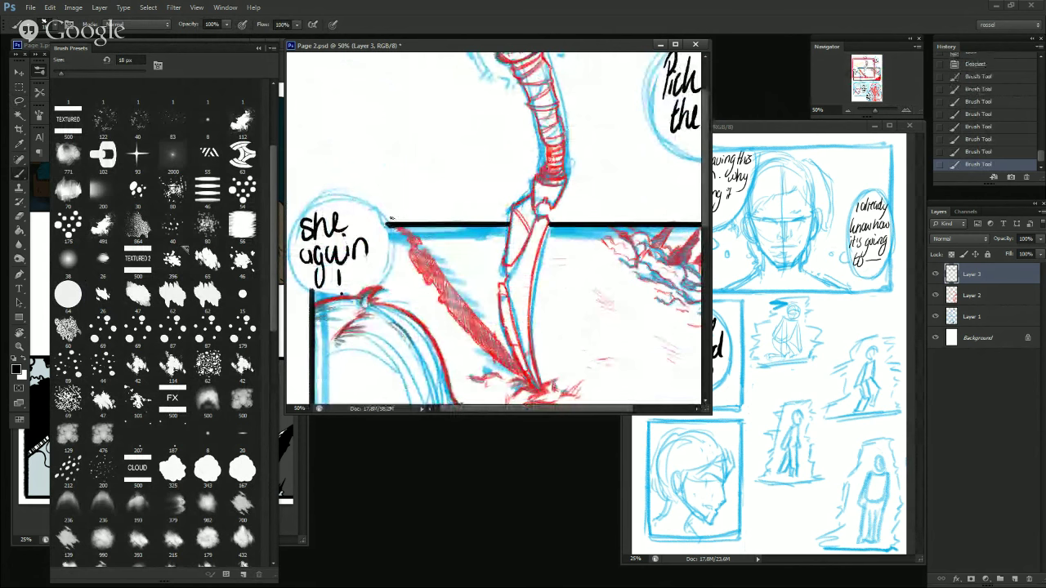
Lasso and delete the tip of the top border where it touches the "she again!" speech bubble.
key(l)
mouse_move(386, 219)
mouse_down()
mouse_move(391, 245)
mouse_move(384, 219)
mouse_up()
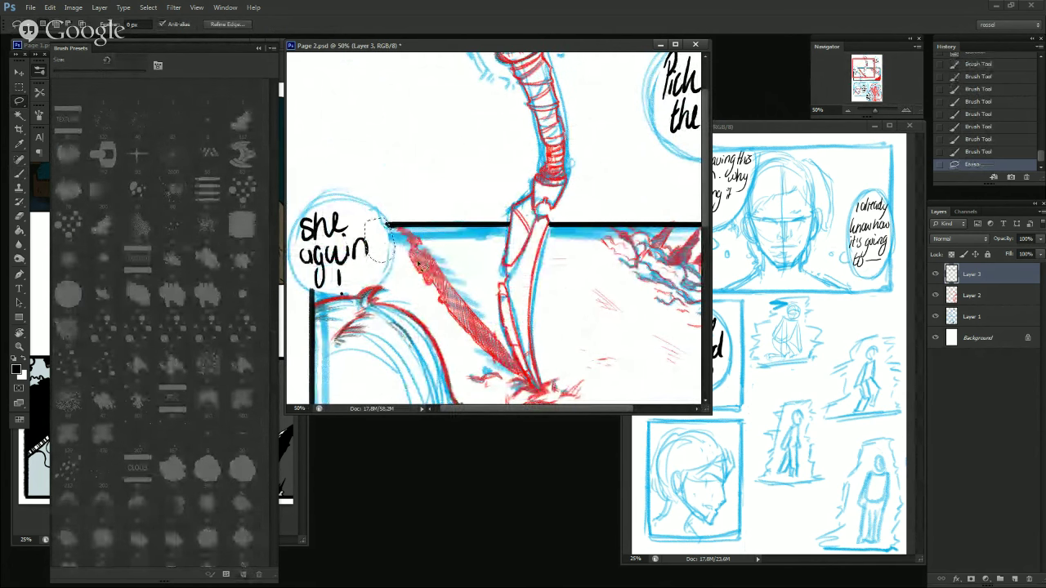
key(Delete)
key(ctrl+d)
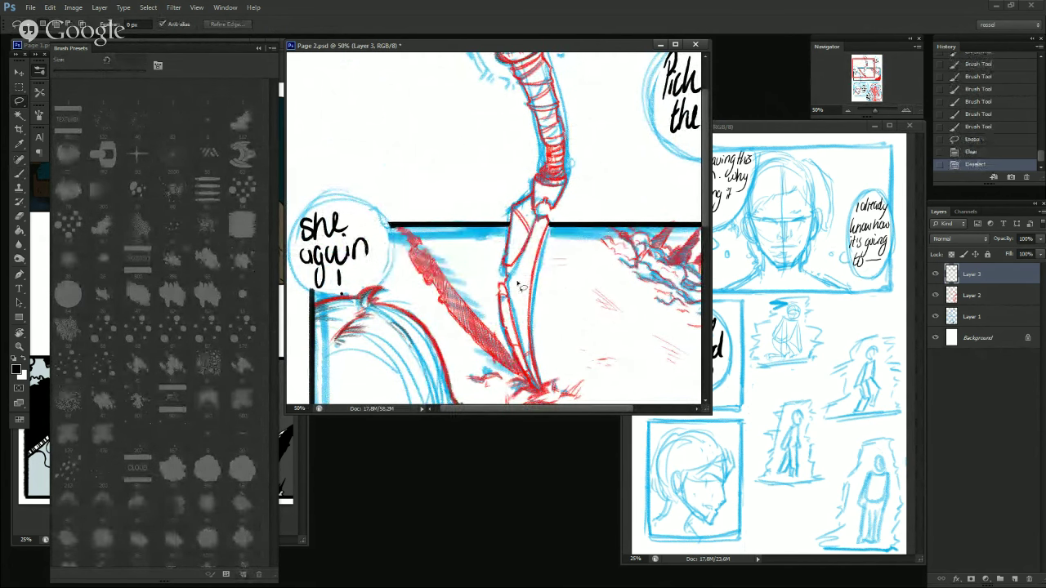
Ink the top border of the shouting man's panel with a straight 36 px black brush stroke.
click(849, 108)
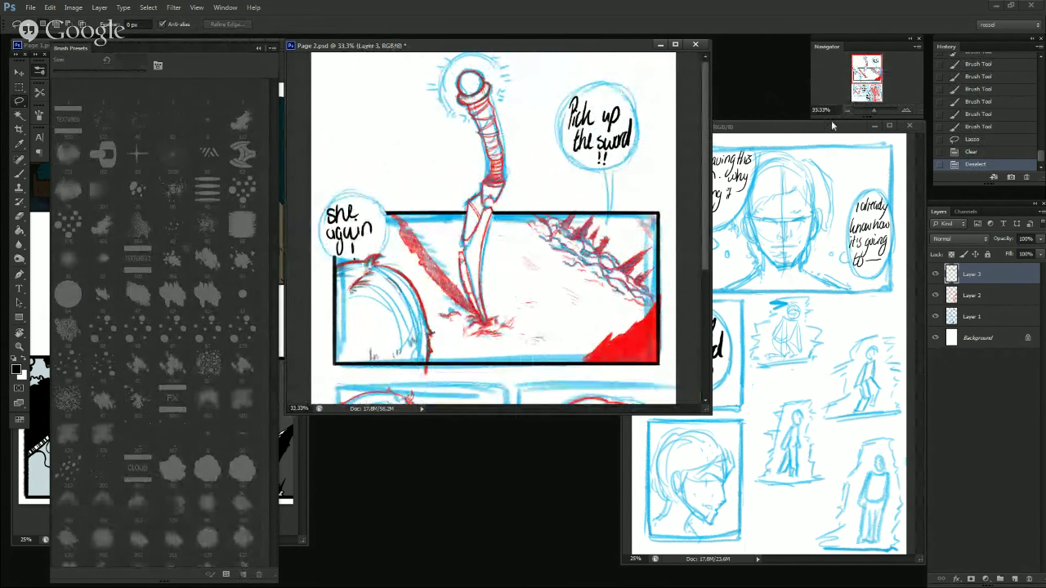
mouse_move(868, 79)
mouse_down()
mouse_move(868, 91)
mouse_move(867, 79)
mouse_up()
click(847, 109)
click(872, 75)
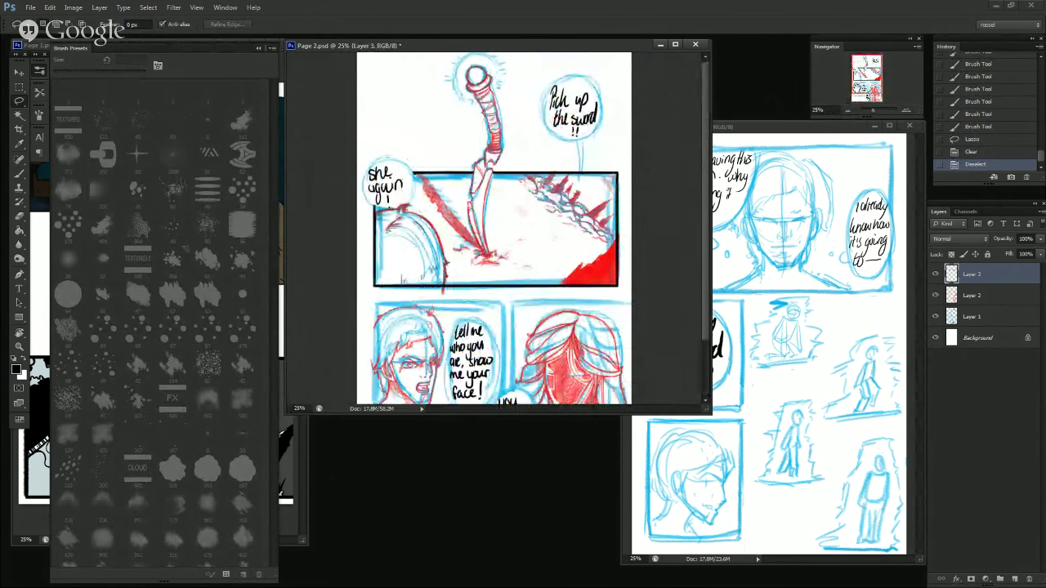
click(870, 92)
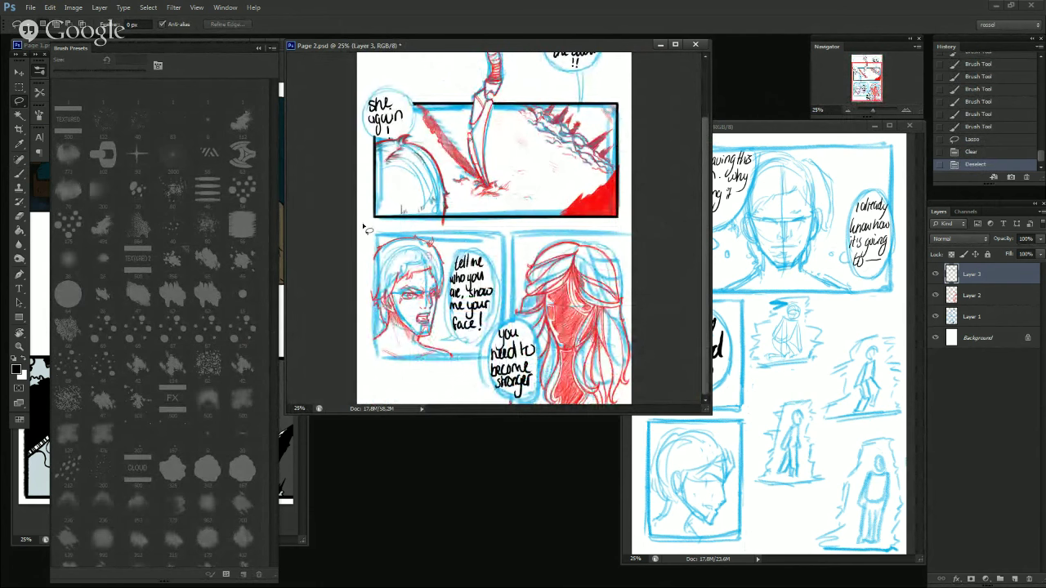
key(b)
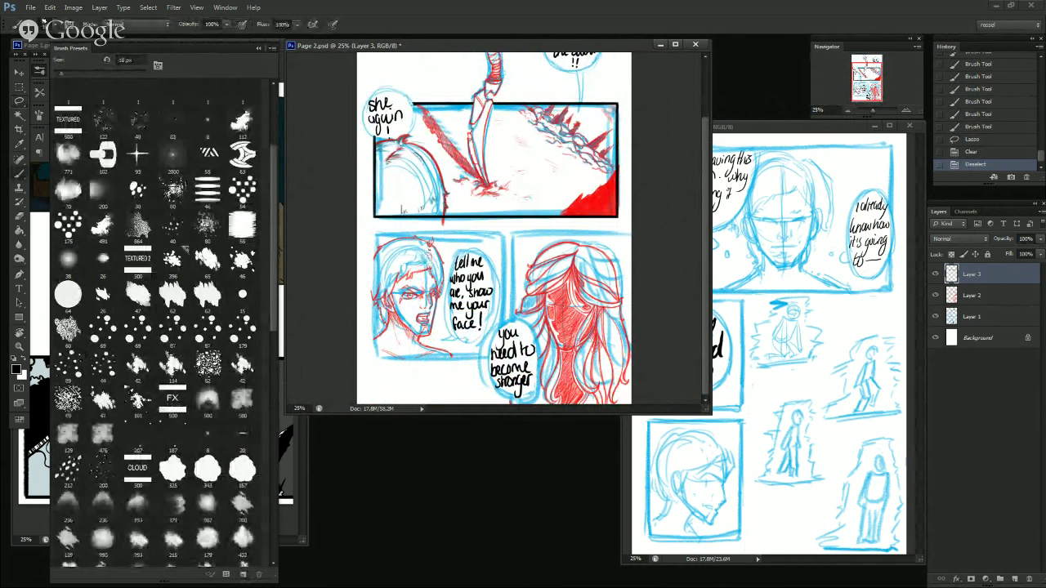
click(908, 113)
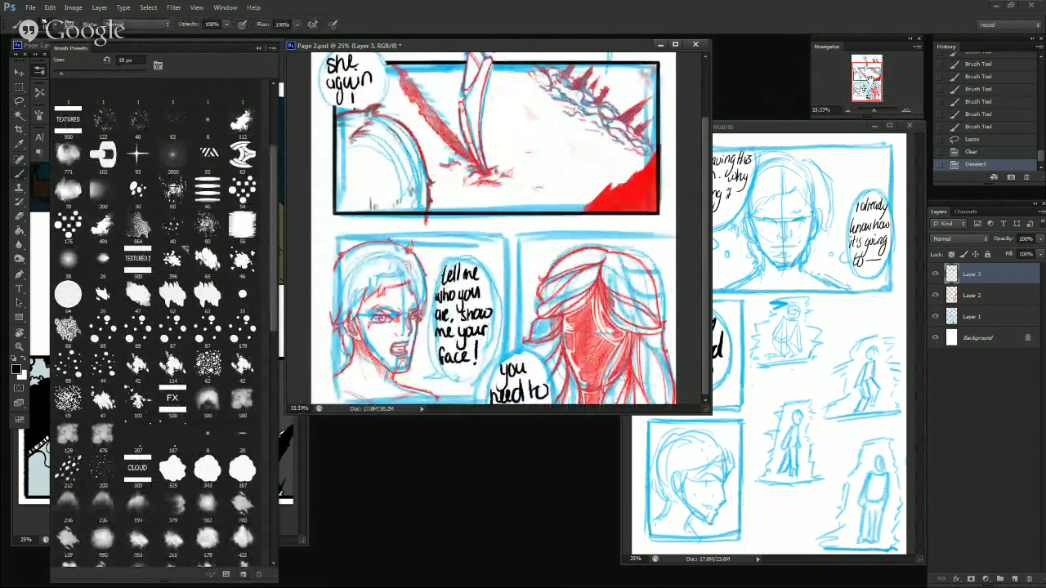
drag(343, 177, 403, 179)
key(ctrl+z)
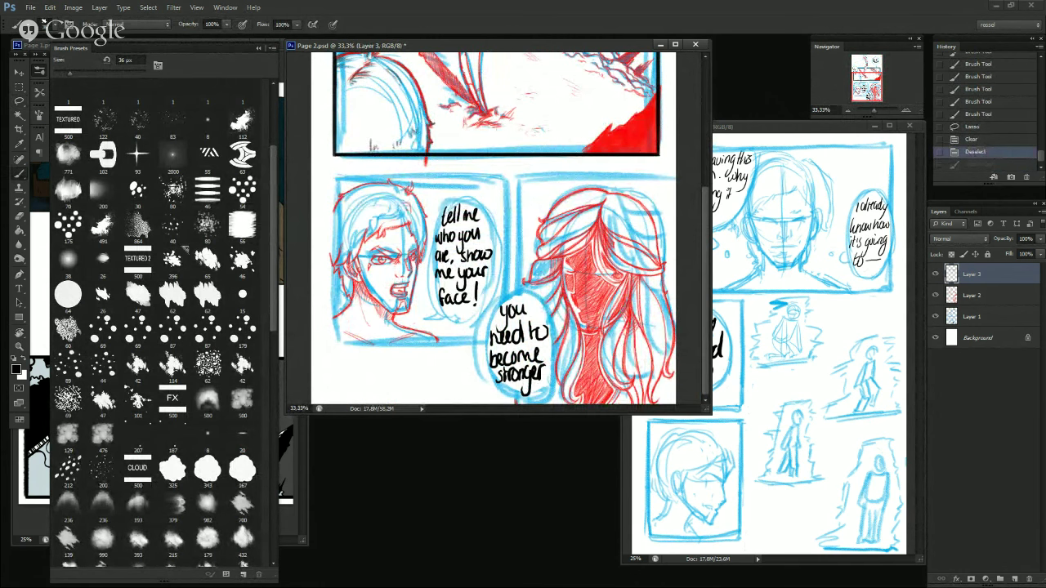
key(alt+Tab)
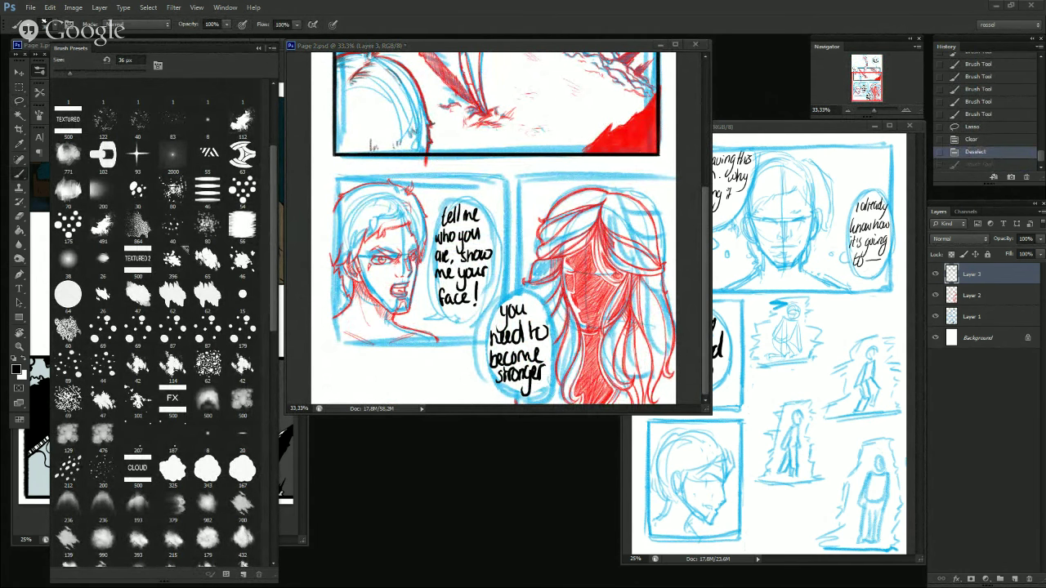
drag(339, 174, 508, 177)
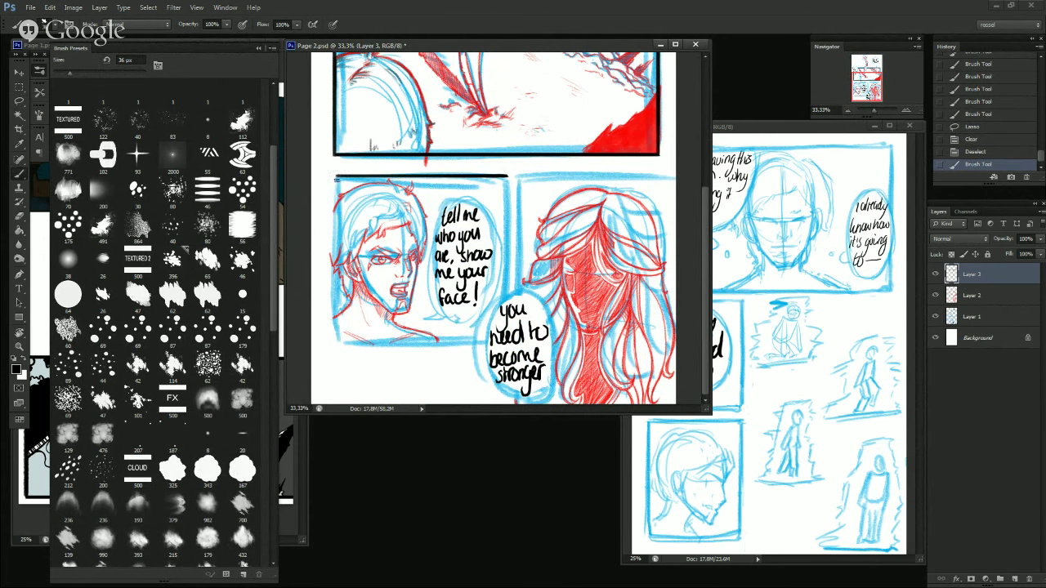
Try inking the left border of the man's panel with the 36 px brush, undoing each stroke.
drag(335, 182, 336, 338)
key(ctrl+z)
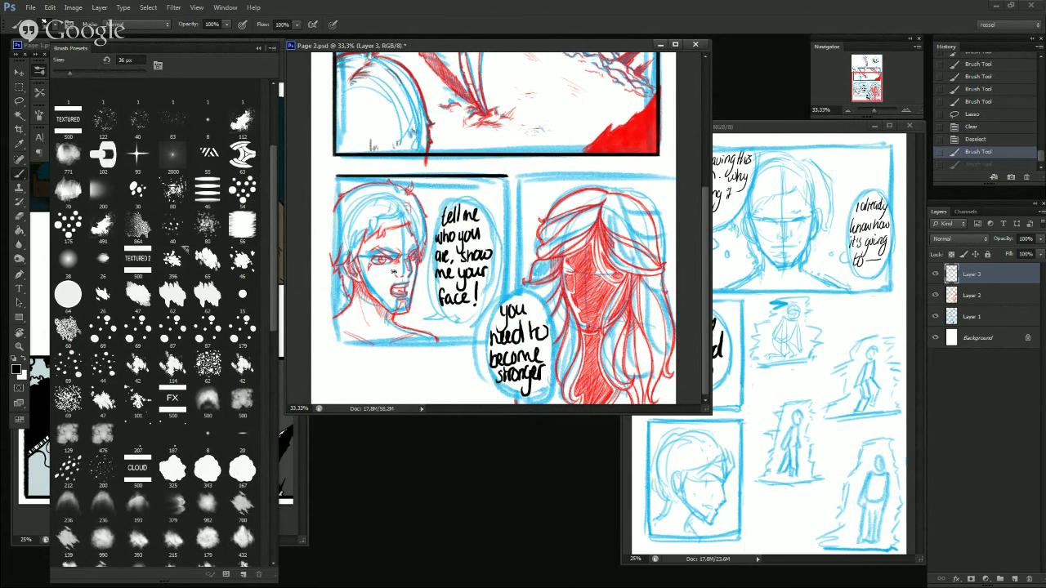
drag(336, 180, 340, 358)
key(ctrl+z)
drag(333, 148, 335, 224)
key(ctrl+z)
Set the brush to 24 px and ink the left border from the sword panel's lower-left corner down past the man's panel.
alt+right_click(365, 217)
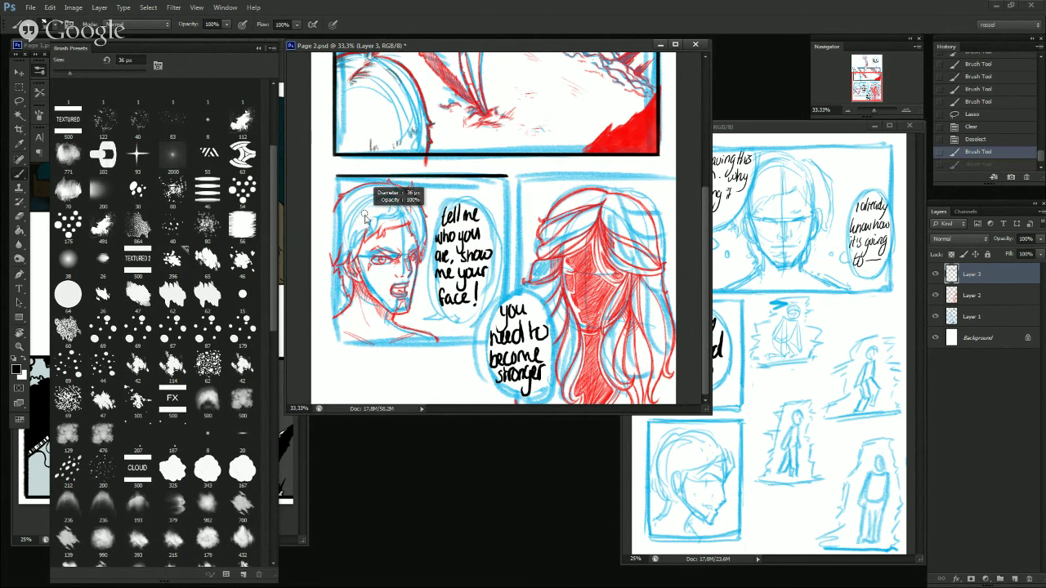
alt+right_click(364, 222)
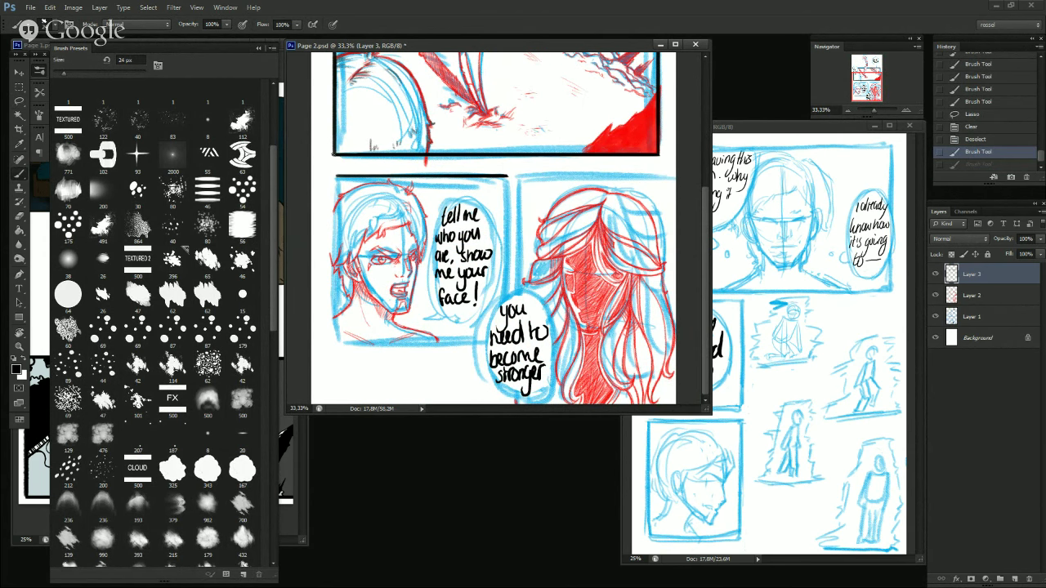
drag(334, 152, 335, 327)
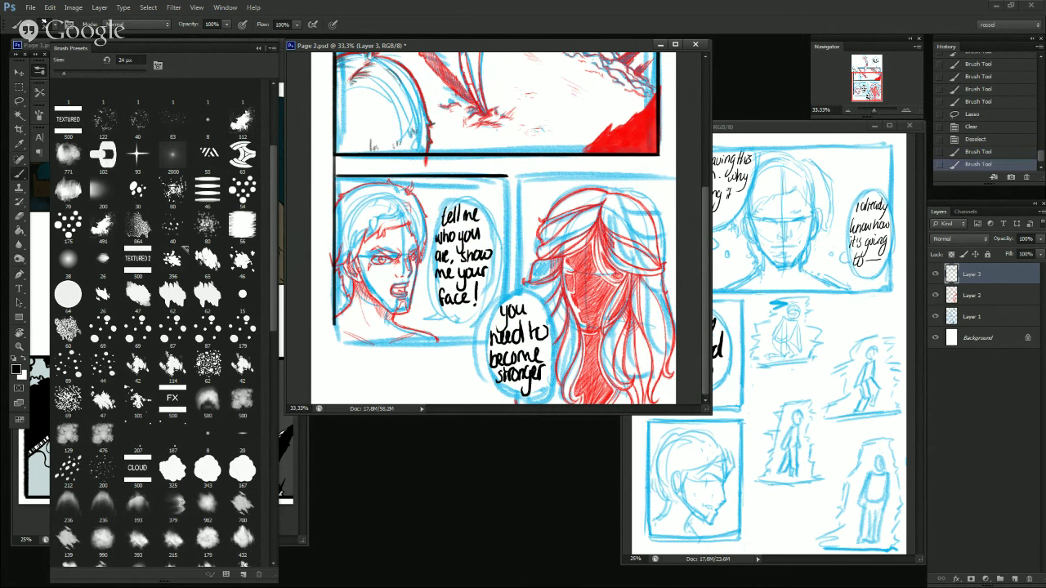
key(ctrl+z)
drag(333, 152, 334, 317)
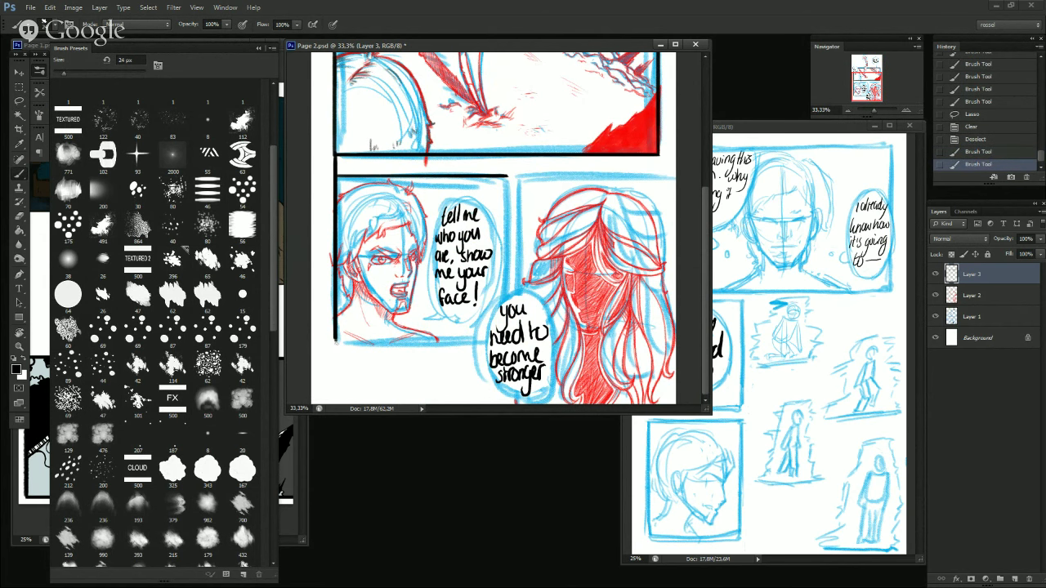
key(ctrl+z)
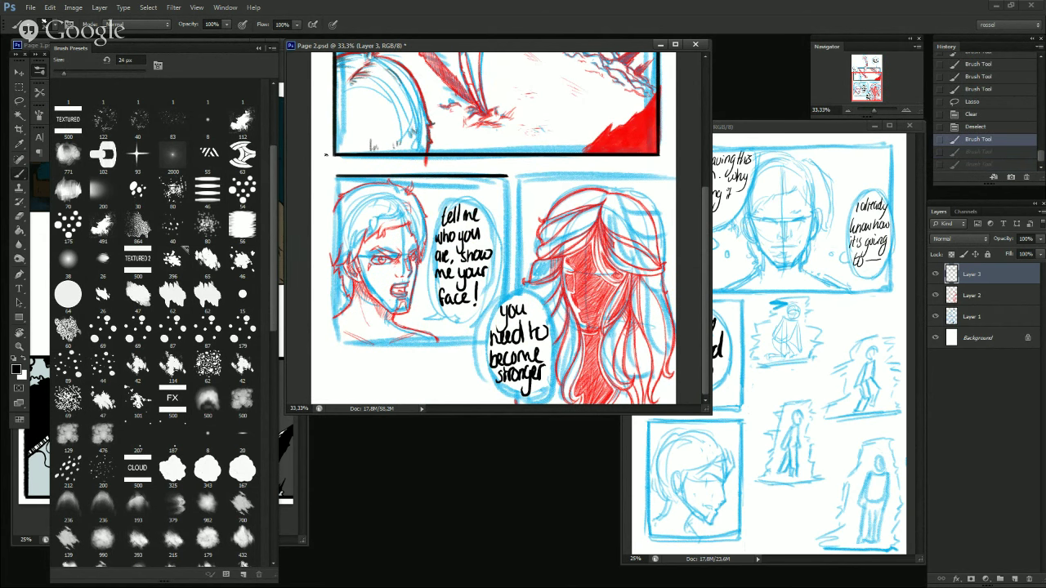
drag(334, 153, 333, 361)
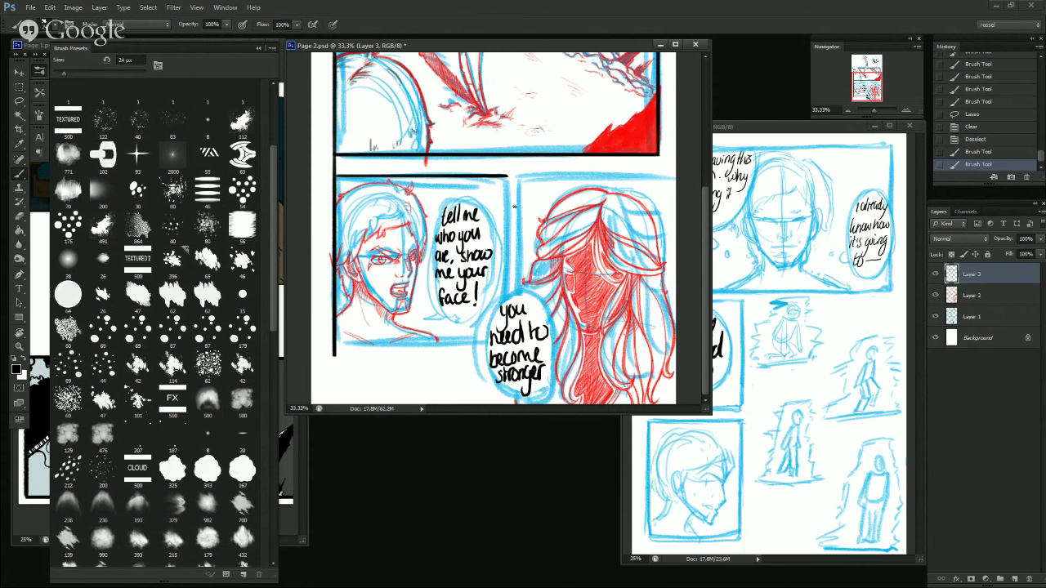
Touch up the top corners of the man's panel and ink its right border down to the lower speech bubble.
click(342, 175)
click(507, 175)
click(508, 175)
drag(510, 175, 510, 294)
key(ctrl+z)
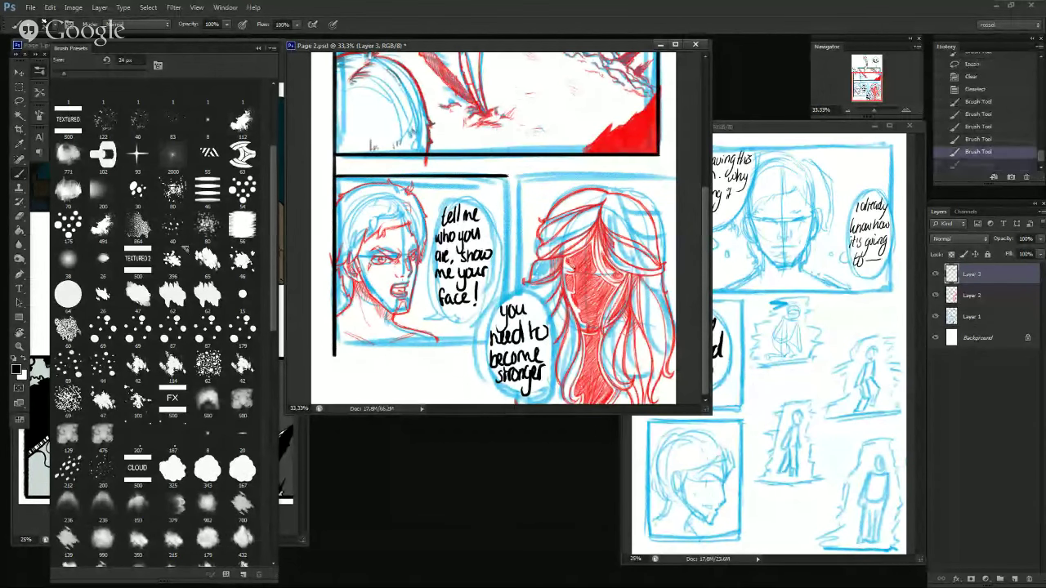
drag(508, 176, 507, 286)
key(ctrl+z)
drag(508, 175, 507, 296)
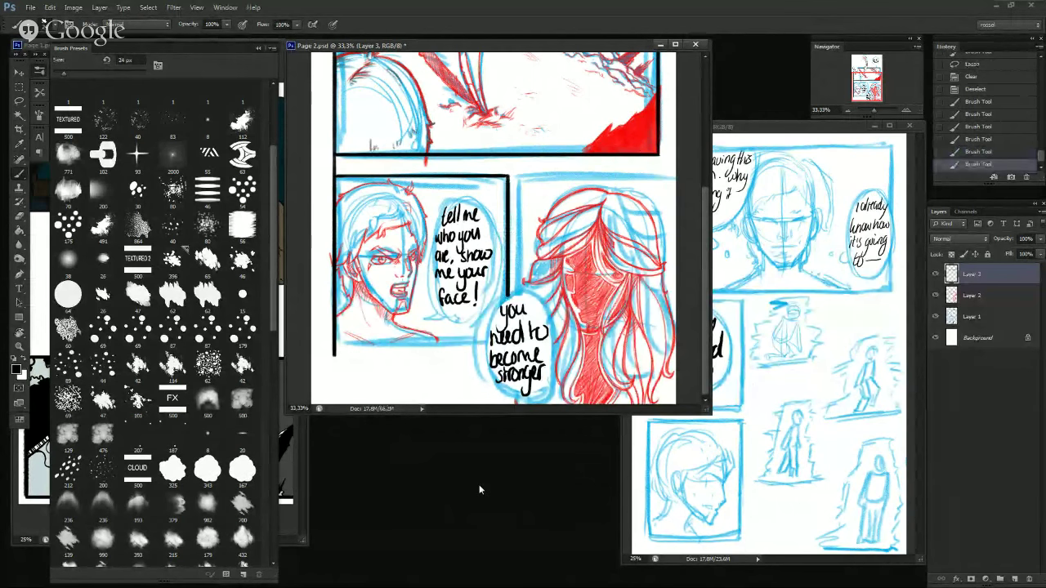
Ink the bottom border of the man's panel in black from the left border to the "you need to become stronger" bubble.
drag(333, 343, 487, 344)
drag(362, 343, 490, 344)
key(ctrl+z)
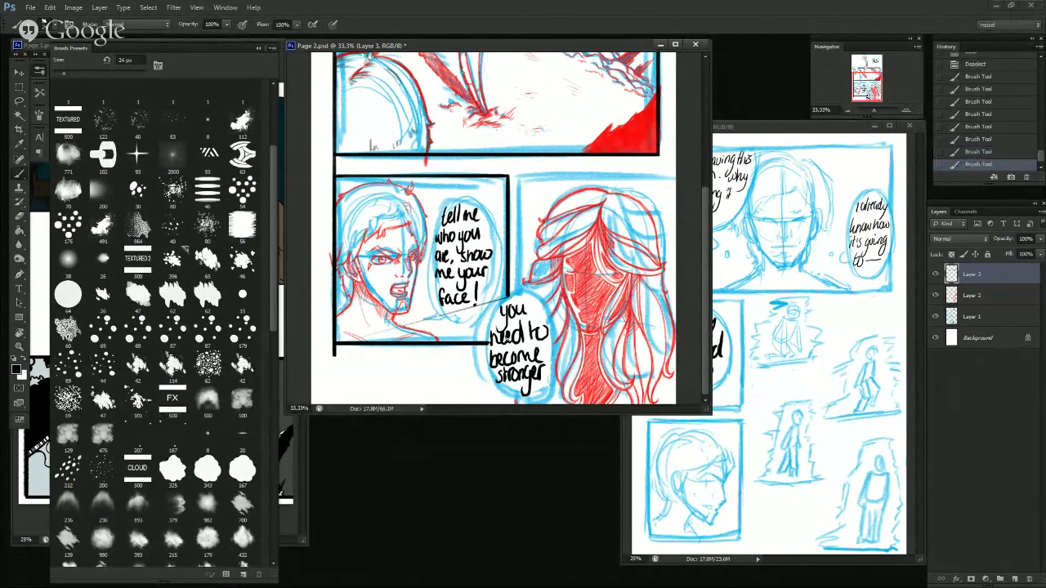
click(849, 109)
mouse_move(873, 87)
mouse_down()
mouse_move(877, 73)
mouse_move(878, 93)
mouse_up()
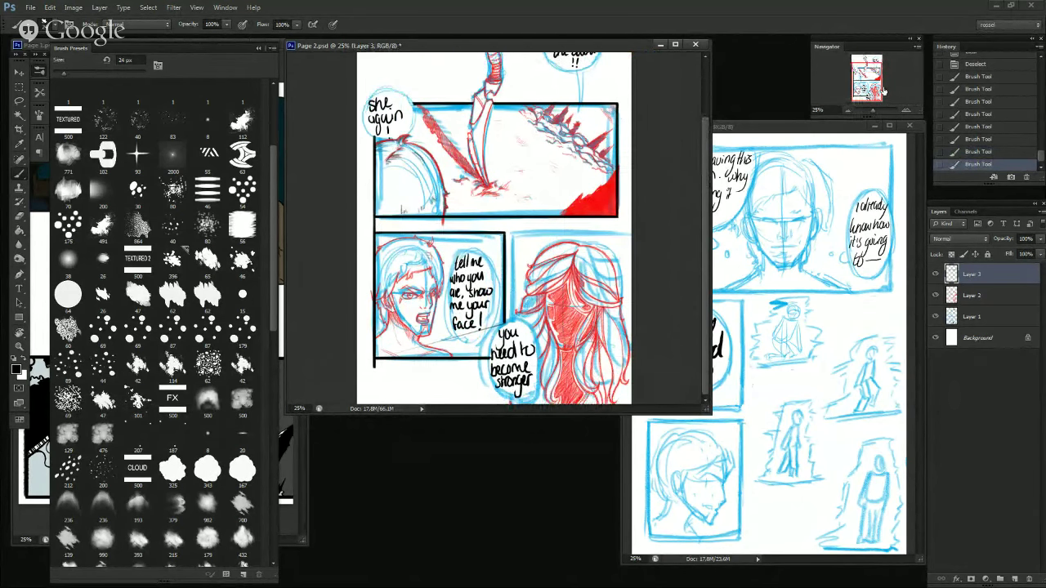
Hide the brush presets and ink the top border of the woman's panel from the man's panel to the page's right edge.
drag(861, 106, 858, 83)
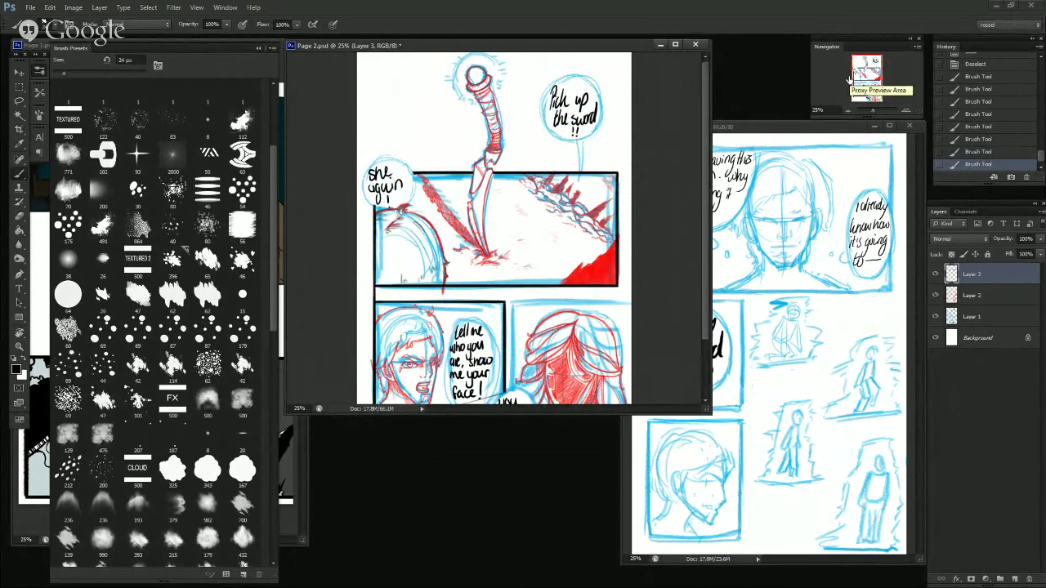
click(259, 50)
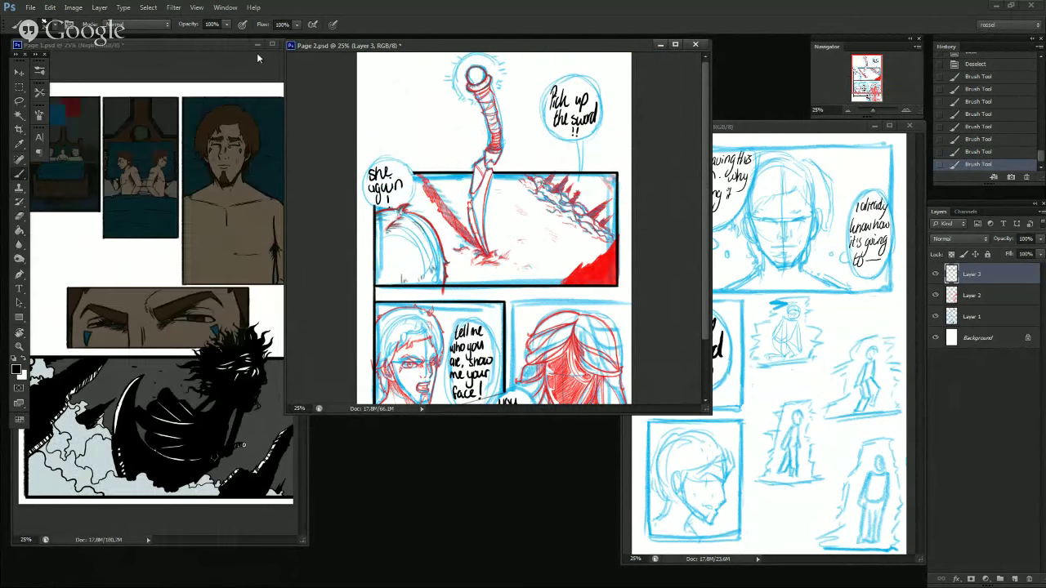
click(907, 111)
click(868, 92)
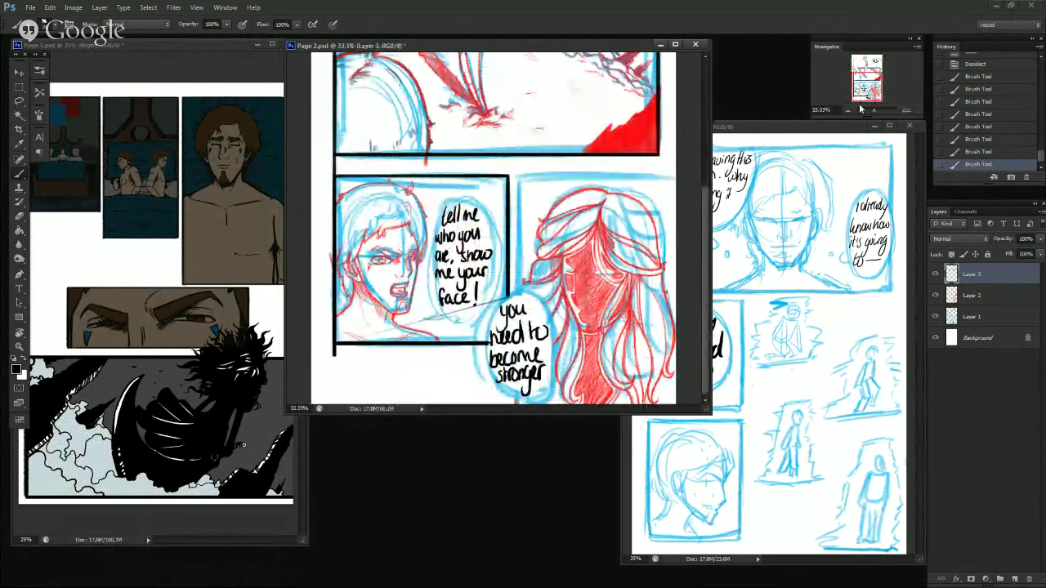
drag(508, 176, 579, 177)
key(ctrl+z)
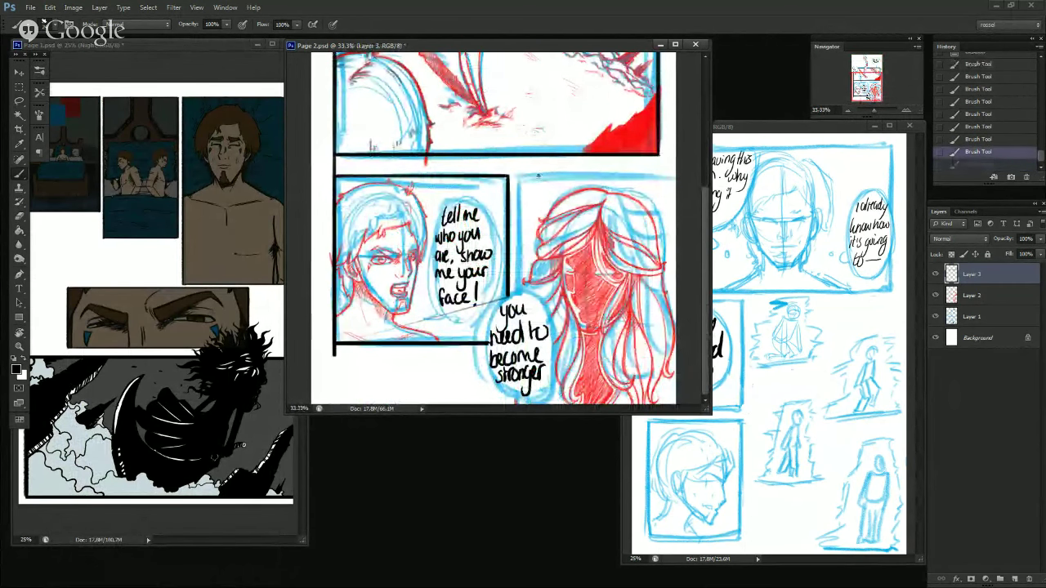
drag(507, 176, 578, 175)
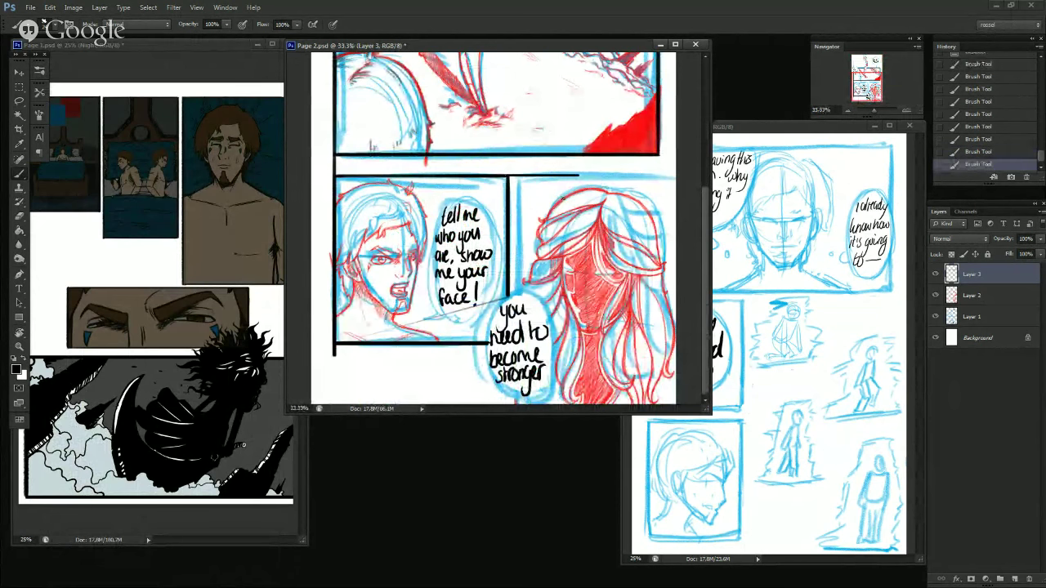
key(ctrl+z)
mouse_move(533, 203)
mouse_down()
mouse_move(544, 176)
mouse_move(556, 175)
mouse_up()
key(ctrl+z)
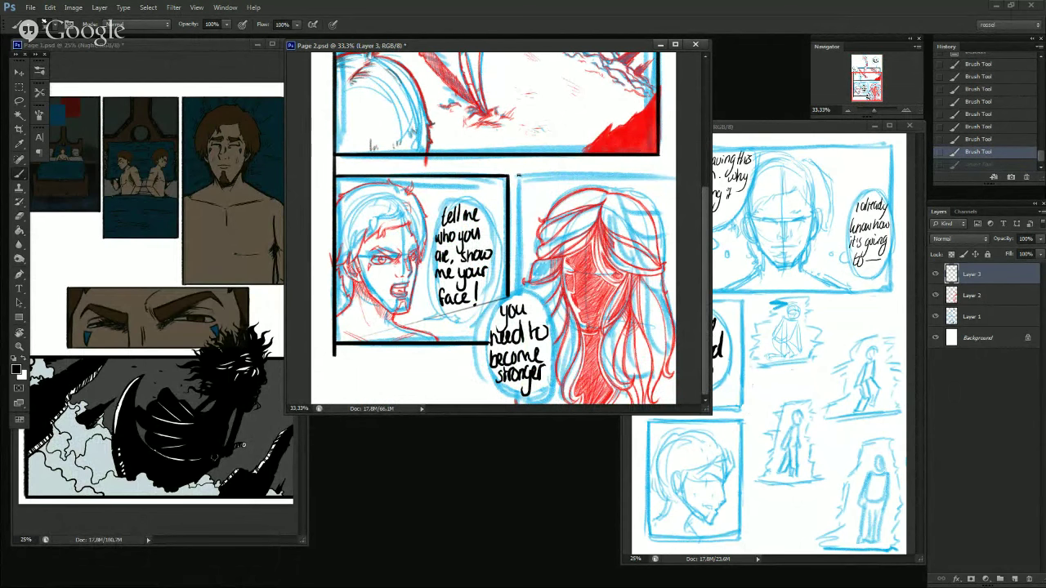
drag(506, 177, 678, 187)
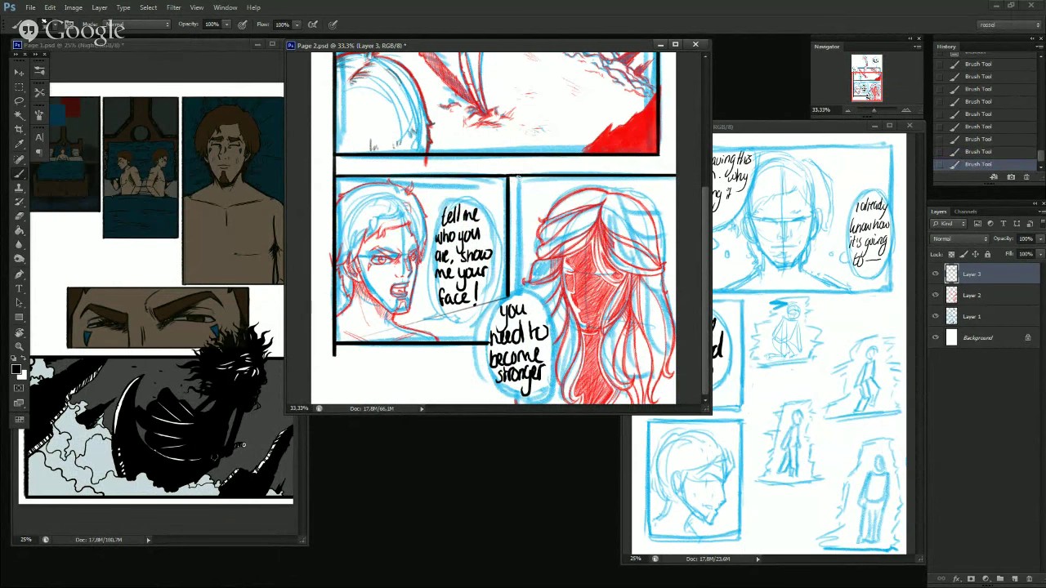
Ink the left border of the woman's panel from its top border down to the "you need to become stronger" bubble.
drag(518, 175, 519, 286)
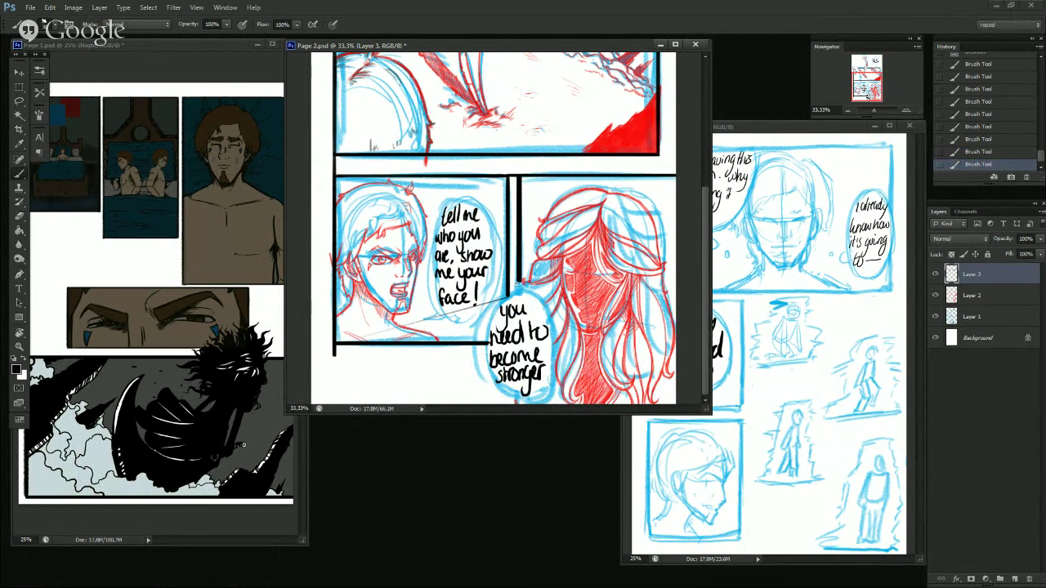
key(ctrl+z)
drag(518, 177, 520, 250)
key(ctrl+z)
alt+right_click(527, 214)
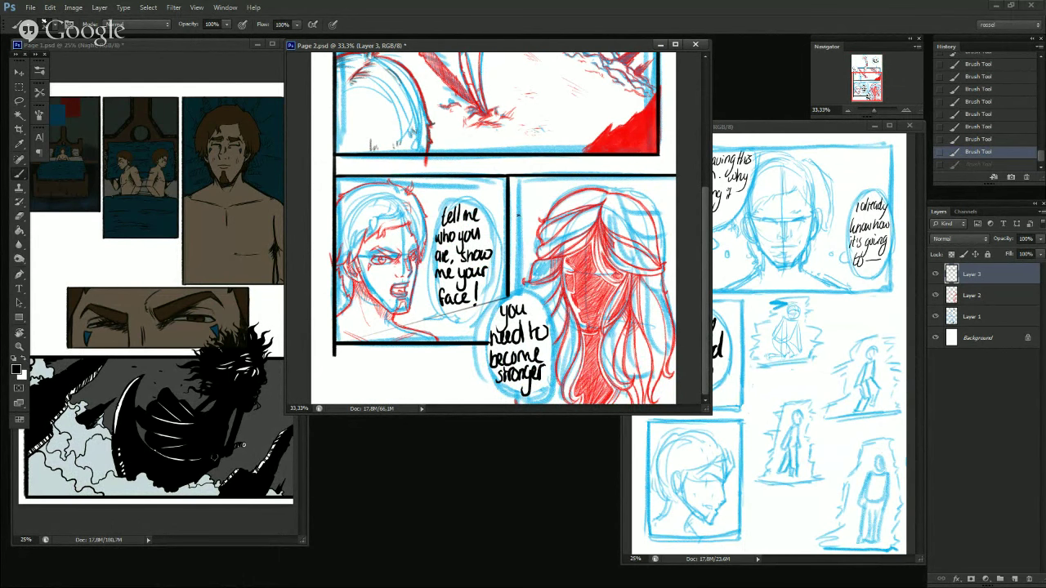
drag(518, 174, 517, 275)
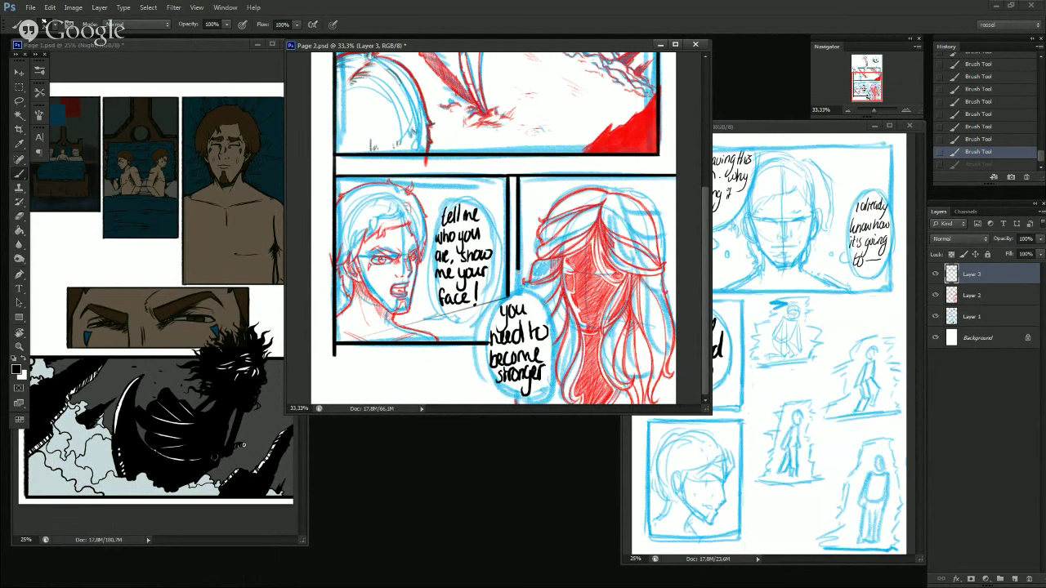
key(ctrl+z)
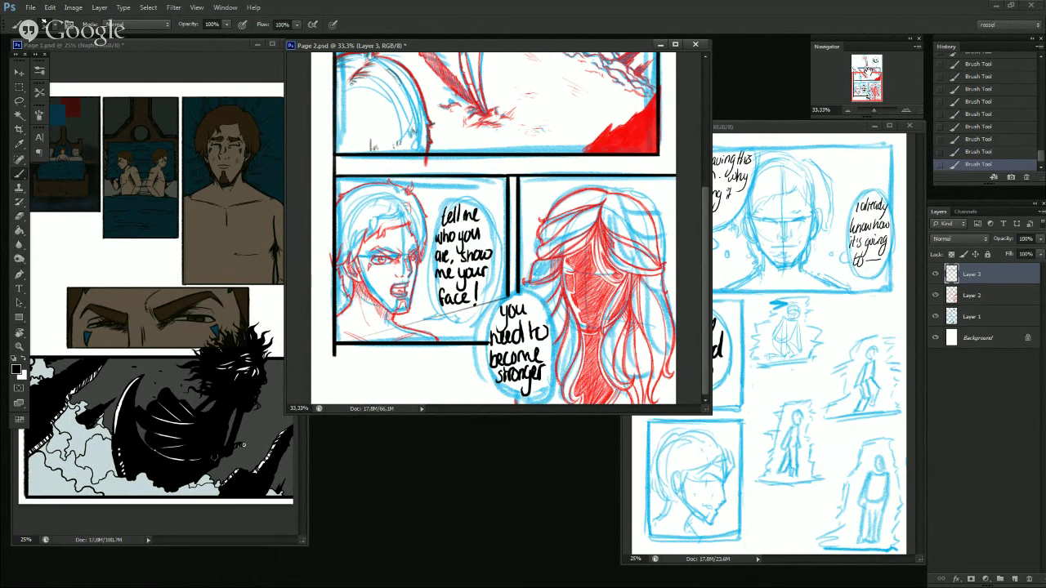
Try extending the left border of the woman's panel down through the speech bubble, undoing the stroke.
click(846, 111)
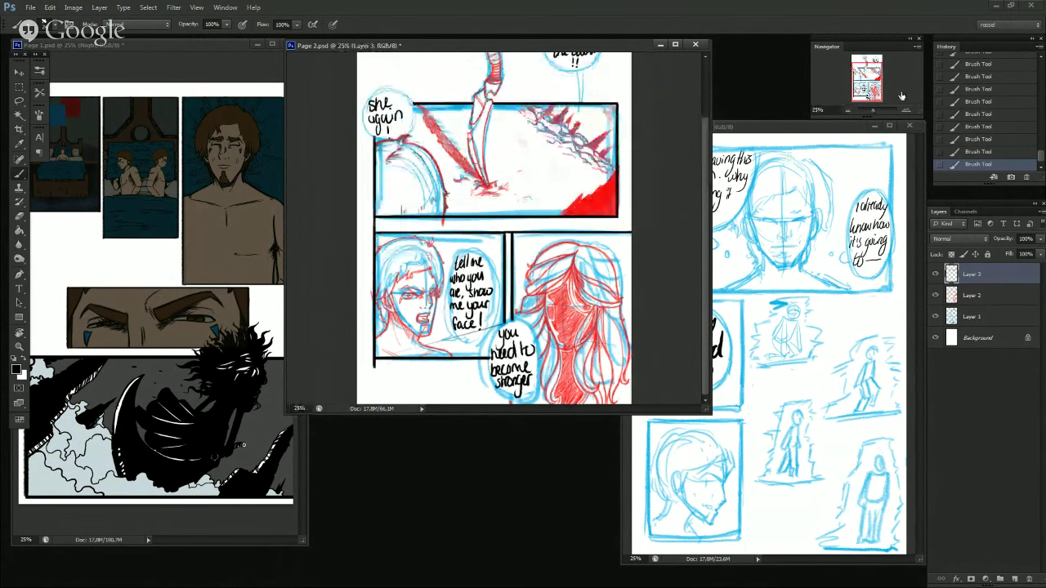
click(847, 110)
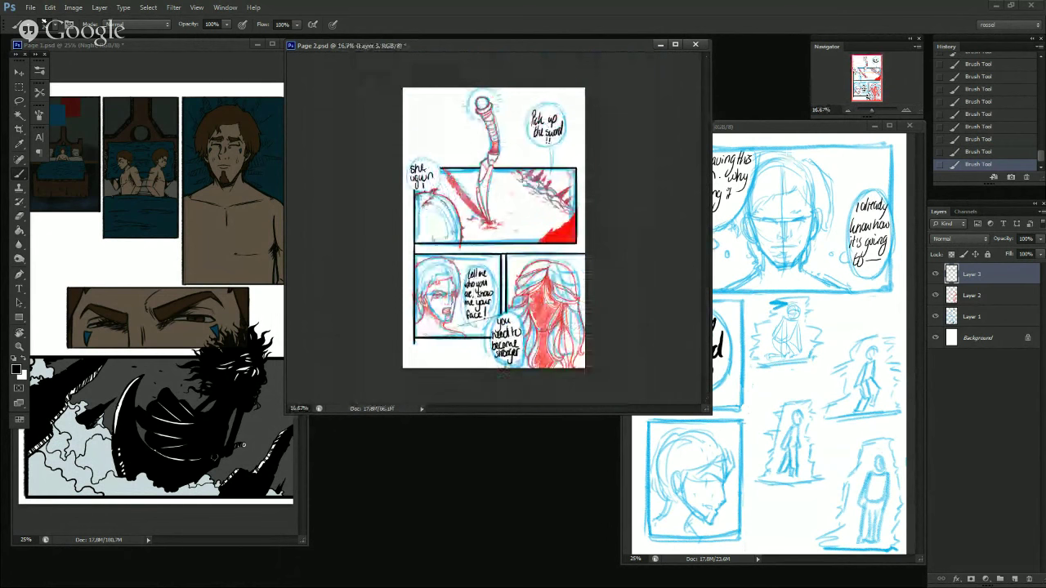
key(ctrl+z)
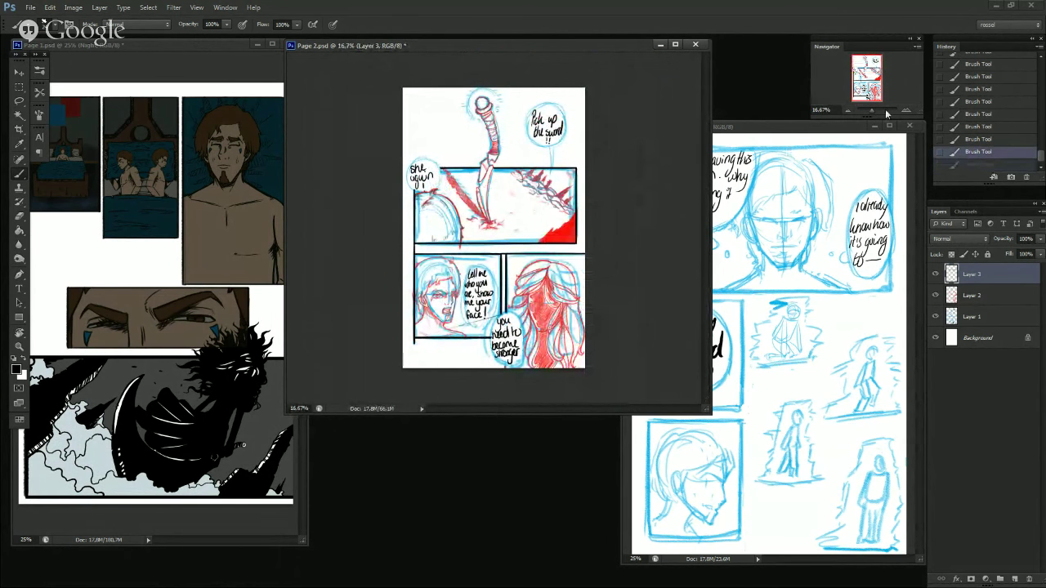
click(906, 111)
click(906, 110)
click(907, 110)
mouse_move(866, 86)
mouse_down()
mouse_move(859, 115)
mouse_move(873, 89)
mouse_up()
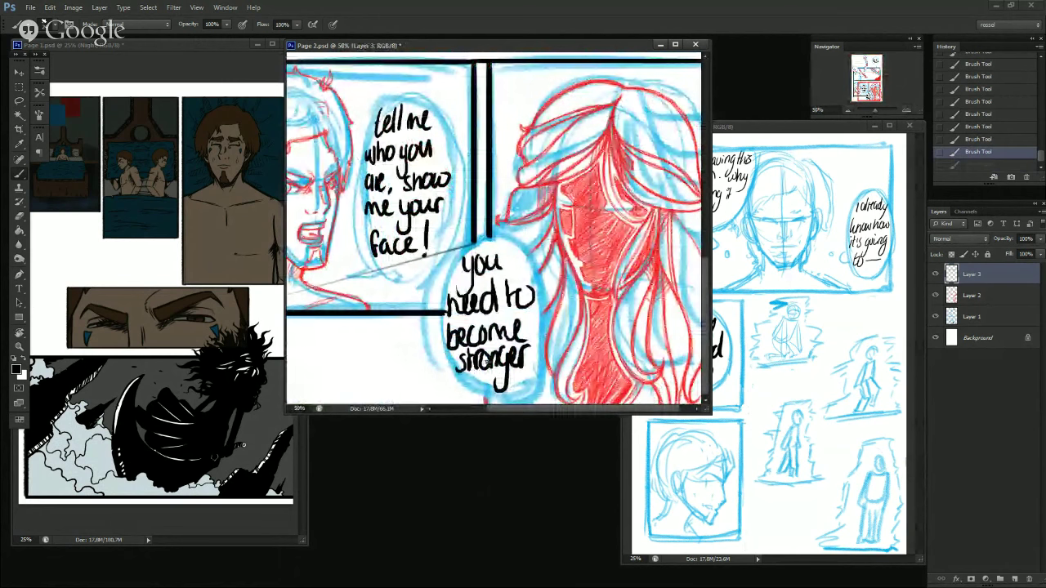
drag(489, 239, 492, 327)
key(ctrl+z)
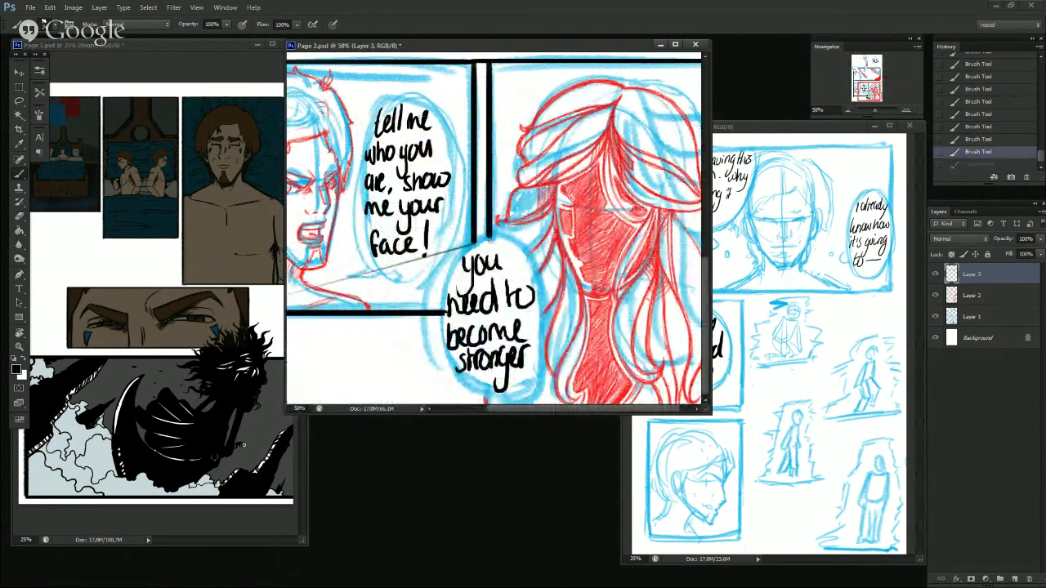
Ink the left border of the woman's panel straight through the speech bubble to the bottom of the page.
key(ctrl+alt+z)
drag(487, 313, 489, 419)
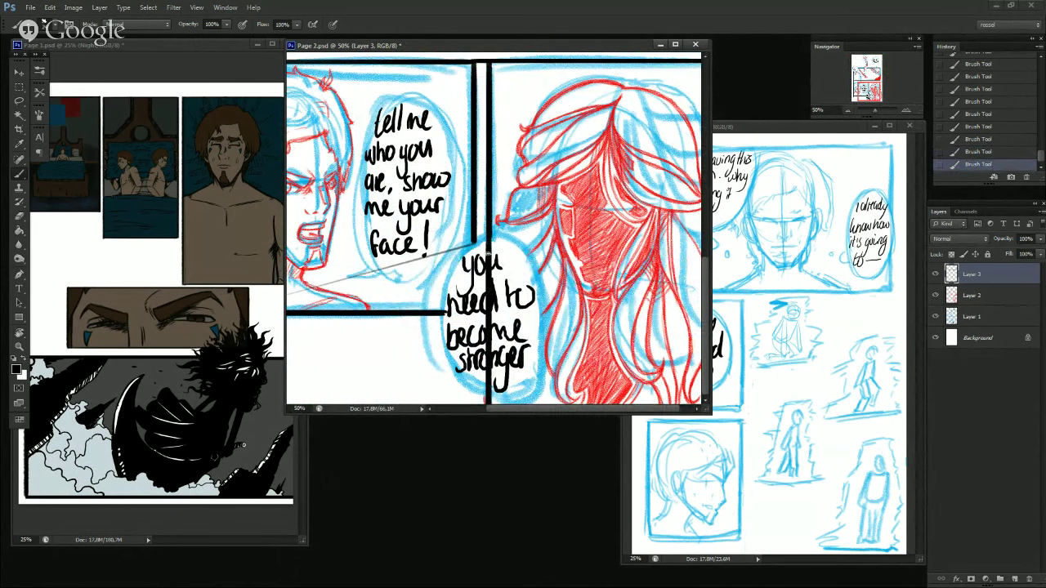
drag(489, 238, 489, 292)
key(ctrl+z)
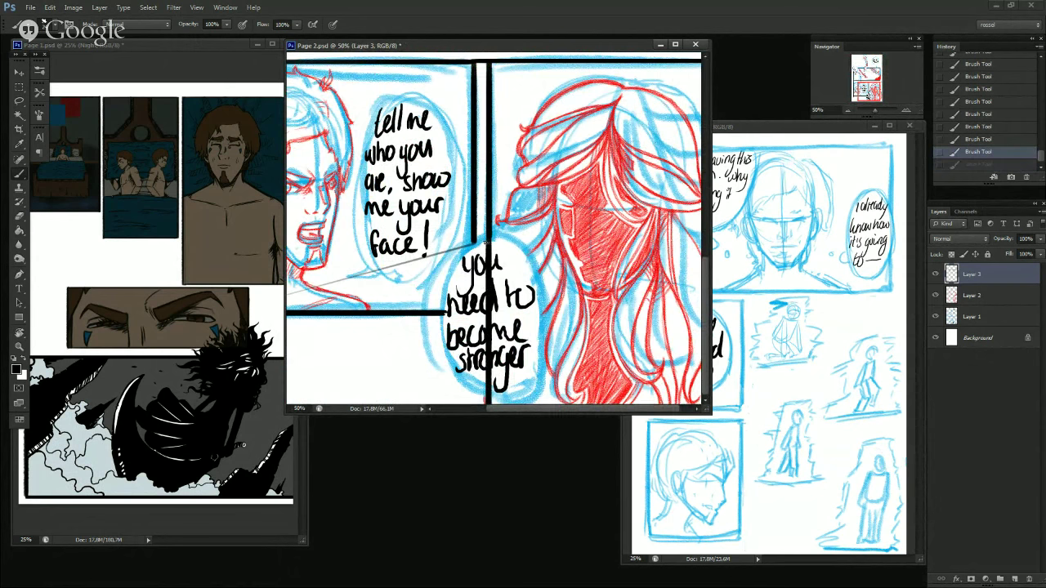
drag(489, 239, 491, 302)
drag(491, 360, 493, 462)
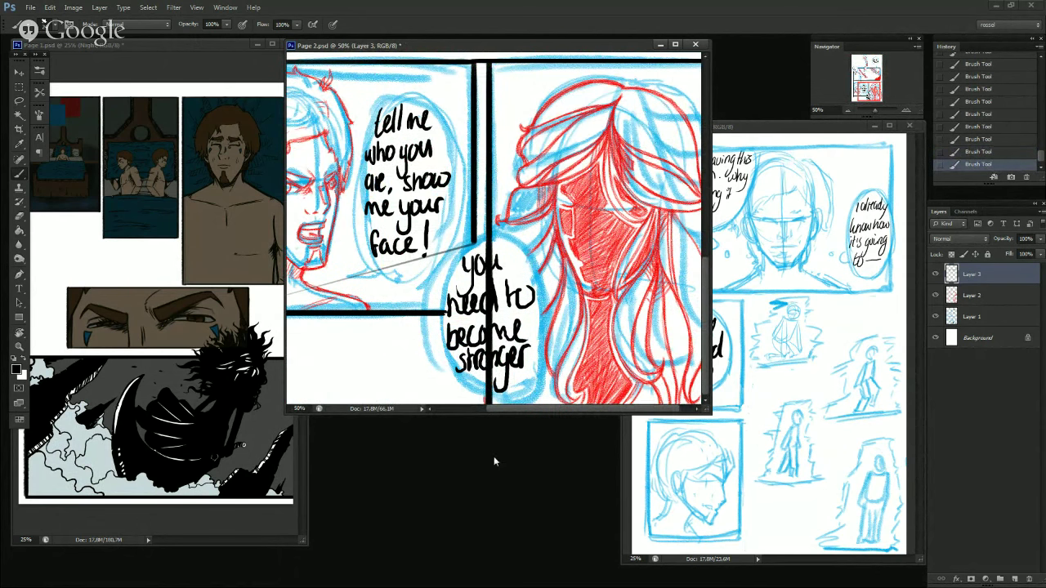
Lasso and clear a small area of border ink at the top of the "you need to become stronger" bubble.
click(848, 110)
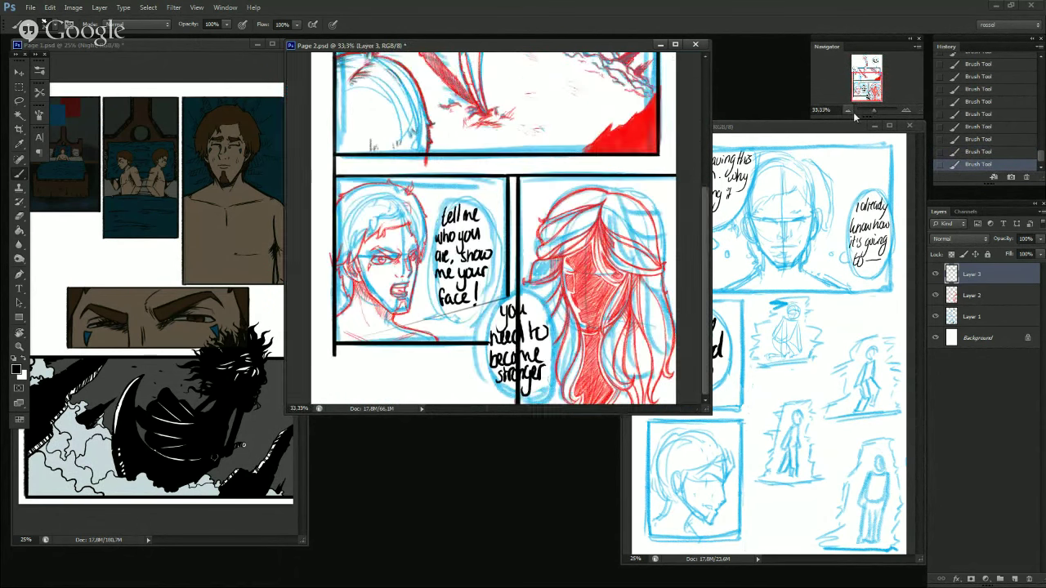
drag(867, 82, 864, 90)
key(l)
mouse_move(513, 309)
mouse_down()
mouse_move(454, 333)
mouse_move(349, 350)
mouse_move(352, 312)
mouse_move(508, 302)
mouse_up()
key(Delete)
click(441, 389)
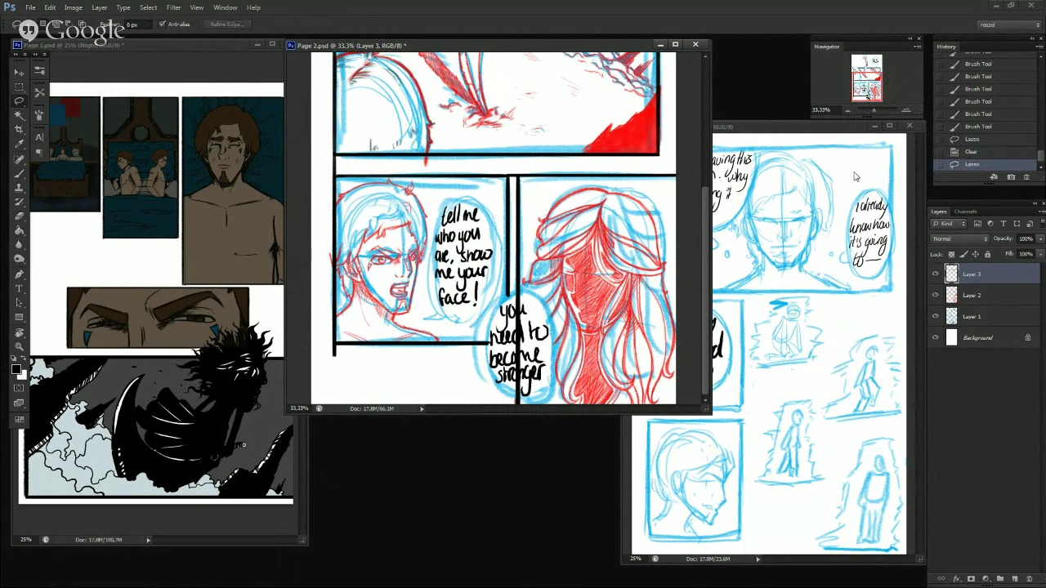
Try clearing the top border line across the gutter between the man's and woman's panels, undoing the deletion.
mouse_move(511, 186)
mouse_down()
mouse_move(521, 193)
mouse_move(523, 168)
mouse_up()
key(Delete)
key(ctrl+d)
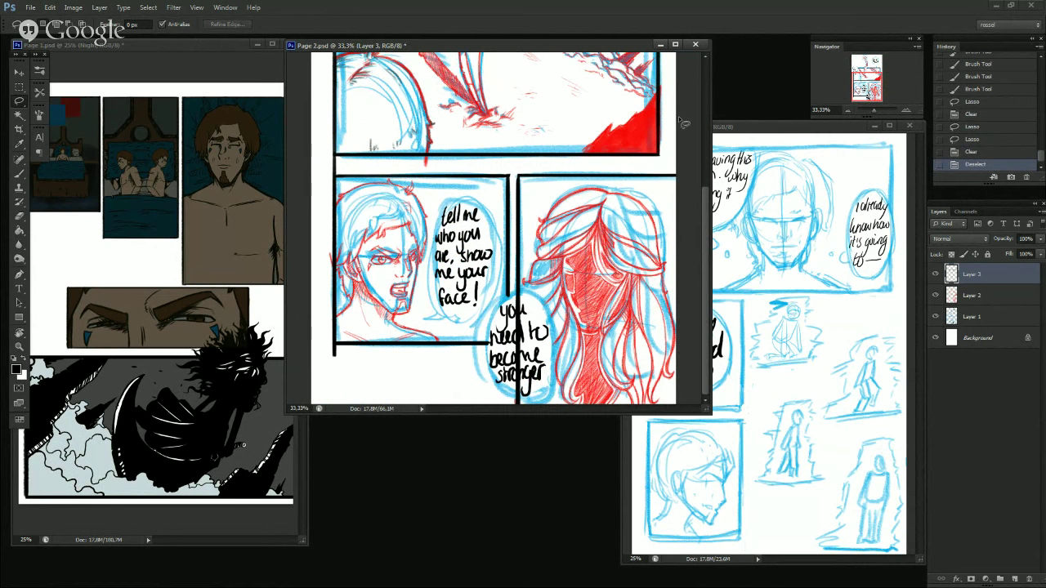
key(ctrl+z)
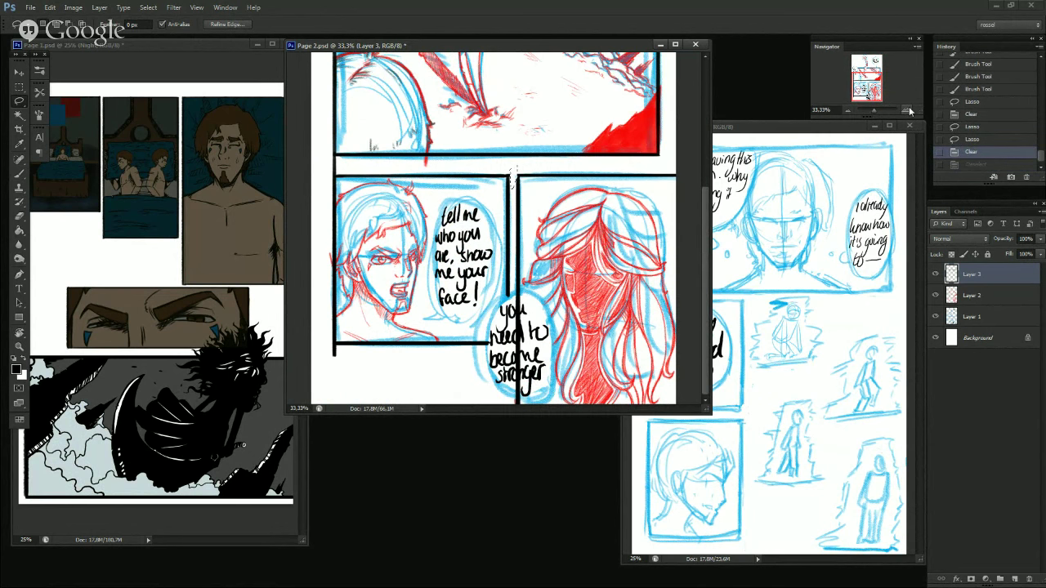
click(907, 110)
click(906, 110)
click(907, 110)
key(ctrl+alt+z)
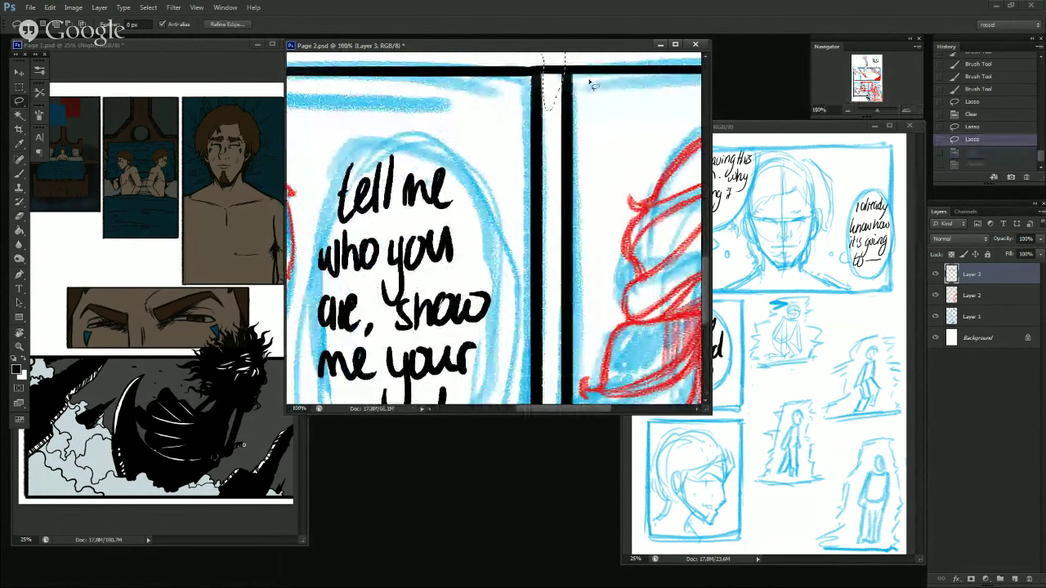
key(ctrl+d)
Lasso and erase the top border line crossing the narrow gutter between the man's and woman's panels.
mouse_move(538, 83)
mouse_down()
mouse_move(479, 123)
mouse_move(483, 113)
mouse_move(492, 141)
mouse_move(501, 93)
mouse_move(488, 76)
mouse_move(486, 137)
mouse_up()
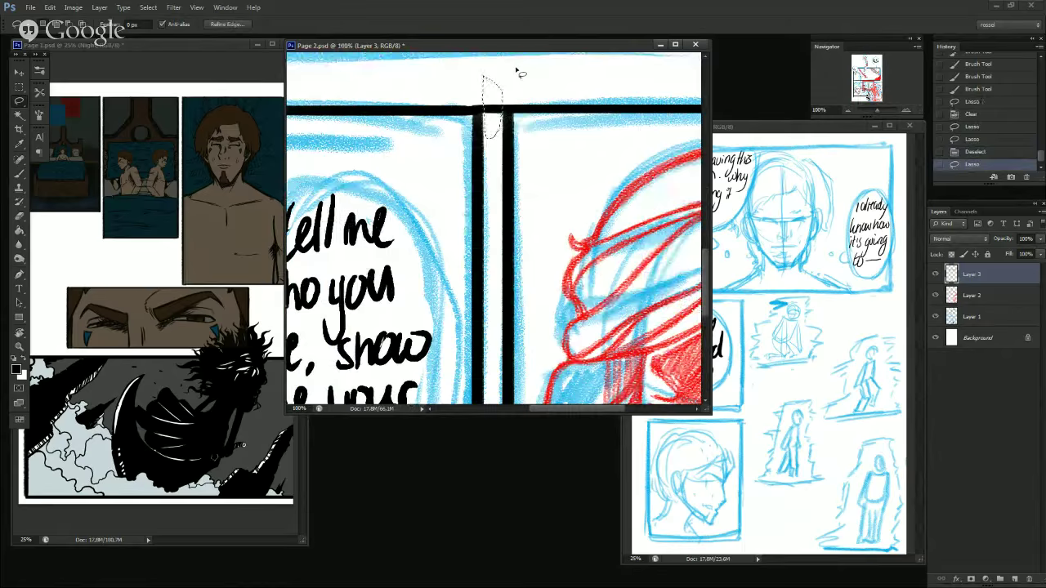
key(Delete)
key(ctrl+d)
drag(485, 105, 493, 78)
key(ctrl+d)
click(486, 131)
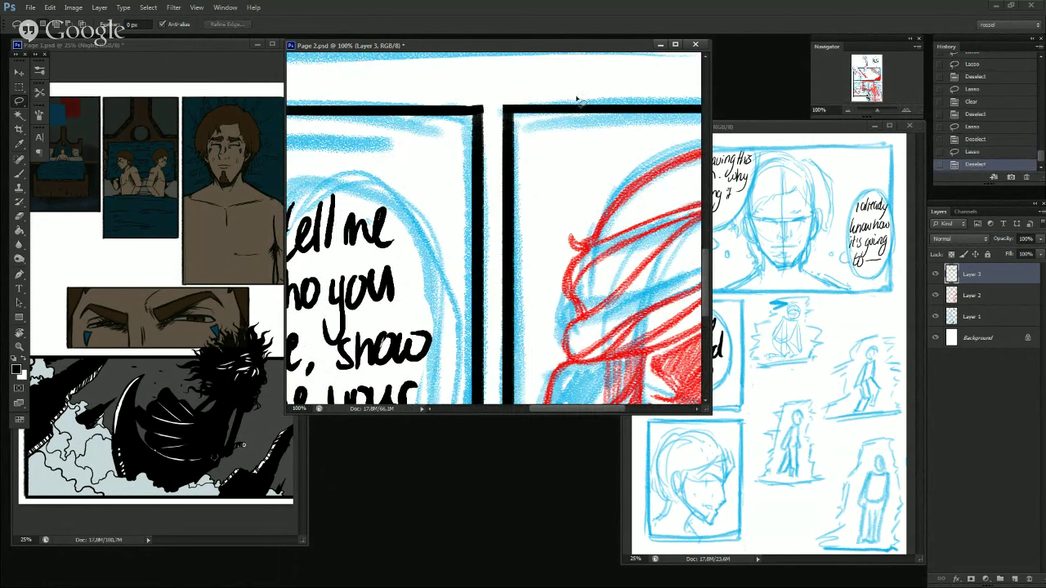
Trim the leftover border ink at the man's panel's upper-right corner beside the gutter.
click(849, 110)
click(850, 111)
drag(854, 111, 871, 116)
click(871, 112)
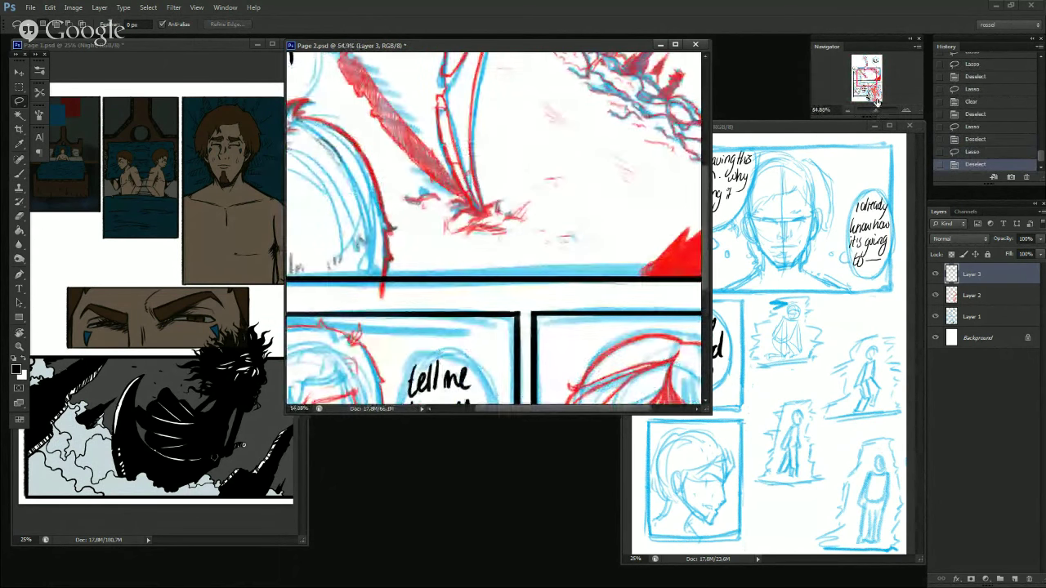
drag(864, 80, 850, 96)
mouse_move(617, 76)
mouse_down()
mouse_move(678, 57)
mouse_move(620, 73)
mouse_up()
key(ctrl+d)
key(Delete)
key(ctrl+d)
key(Delete)
key(ctrl+d)
Erase the left border line crossing the gutter between the sword panel and the man's panel.
drag(870, 85, 865, 74)
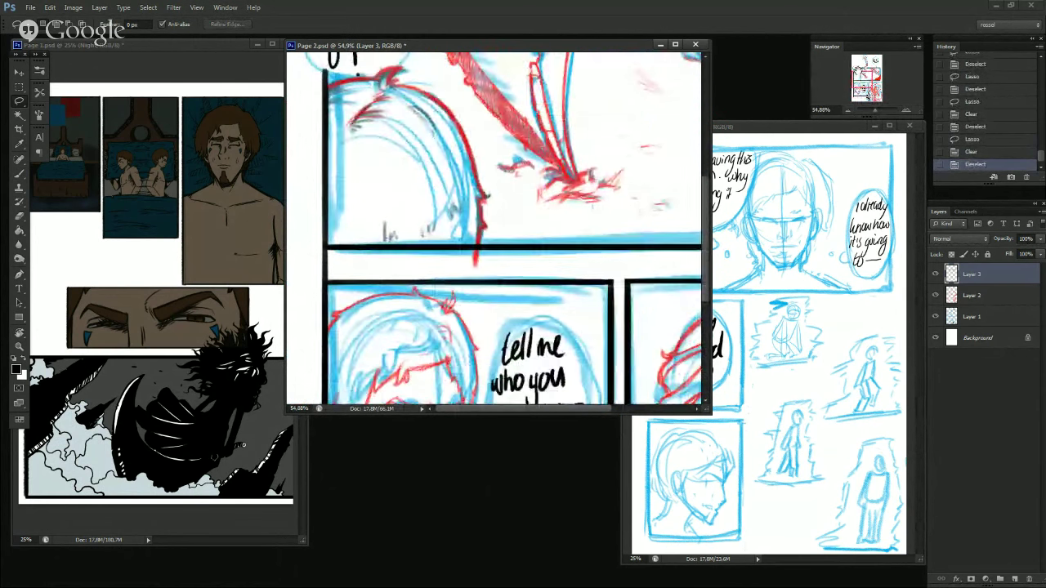
mouse_move(331, 256)
mouse_down()
mouse_move(310, 268)
mouse_move(317, 282)
mouse_move(331, 255)
mouse_up()
key(Delete)
key(ctrl+d)
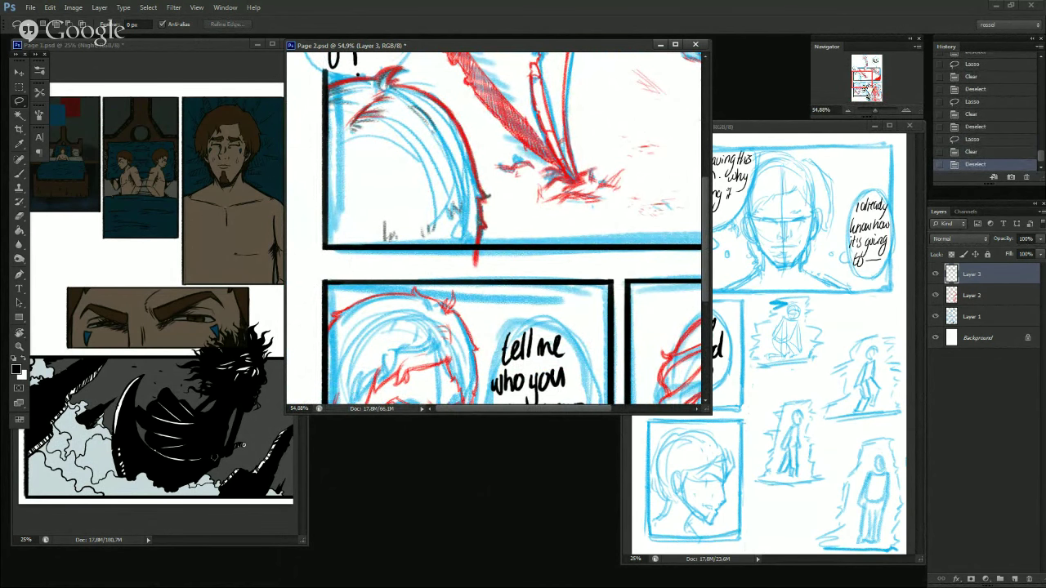
Erase the left border's overhang below the bottom-left corner of the man's panel.
drag(868, 91, 863, 111)
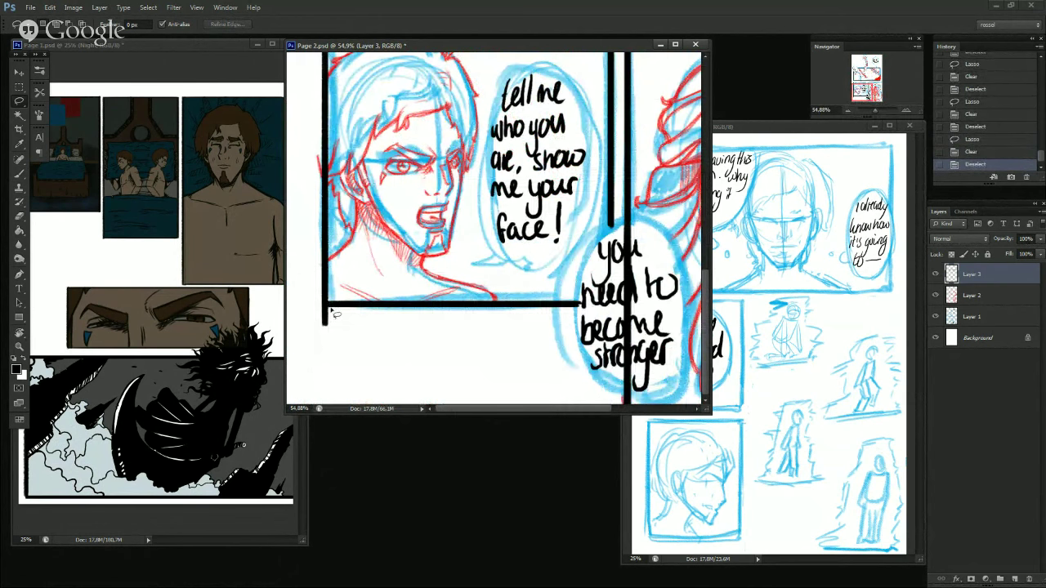
mouse_move(317, 329)
mouse_down()
mouse_move(360, 320)
mouse_move(350, 324)
mouse_up()
key(Delete)
key(ctrl+d)
key(Delete)
key(ctrl+d)
key(Delete)
key(ctrl+d)
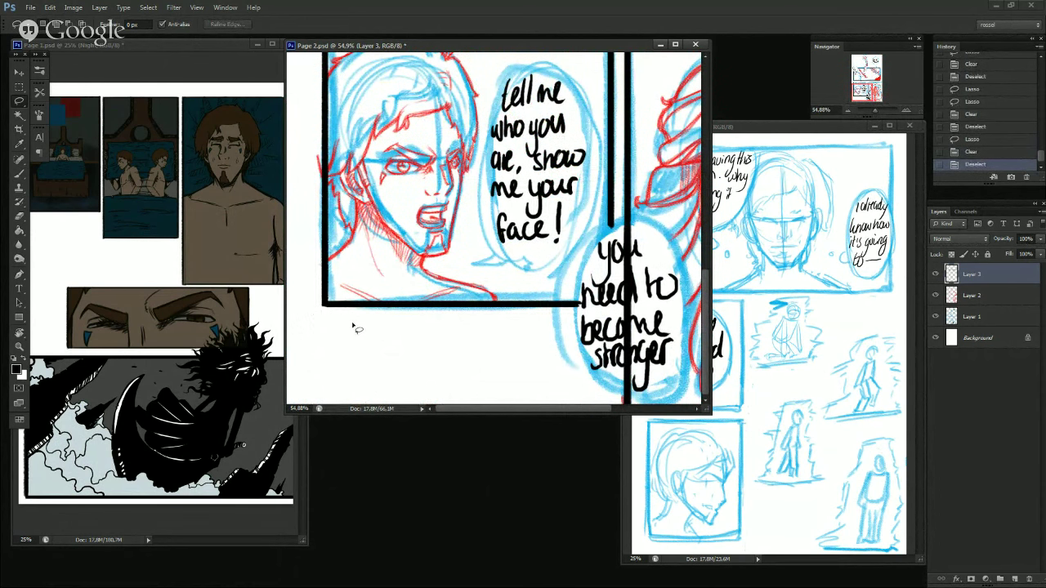
Clear the end of the man's panel's bottom border that runs into the "you need to become stronger" bubble.
mouse_move(555, 327)
mouse_down()
mouse_move(438, 338)
mouse_move(471, 288)
mouse_up()
key(Delete)
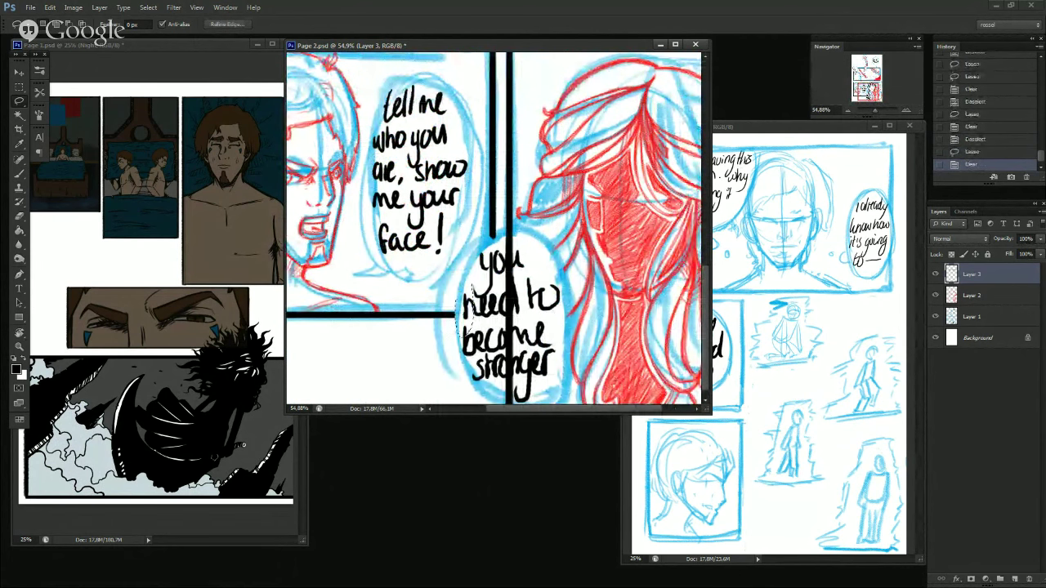
drag(530, 272, 462, 262)
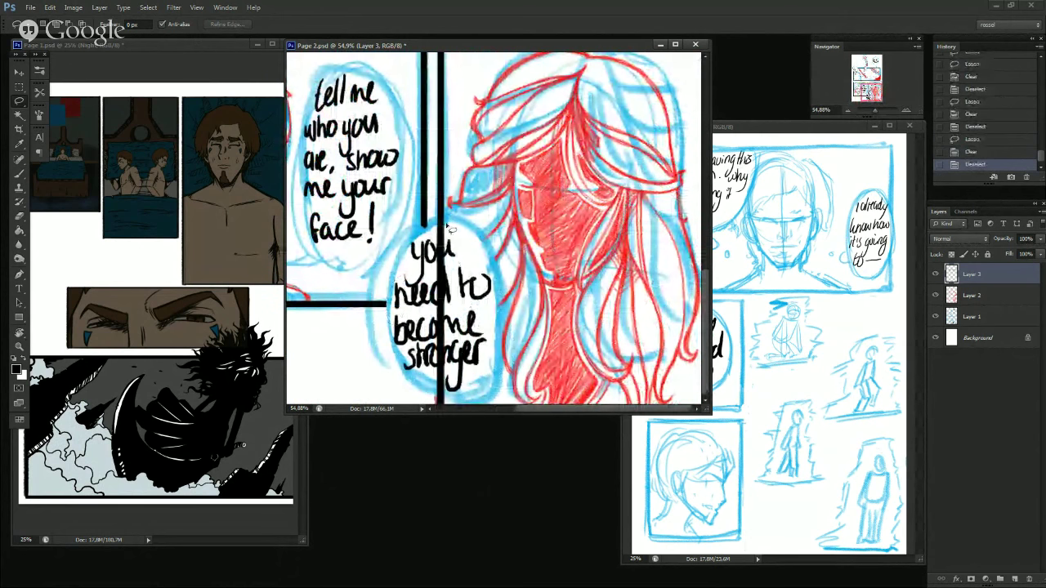
Lasso and clear the woman's panel's left border line where it crosses the inside of the "you need to become stronger" bubble.
drag(468, 252, 450, 218)
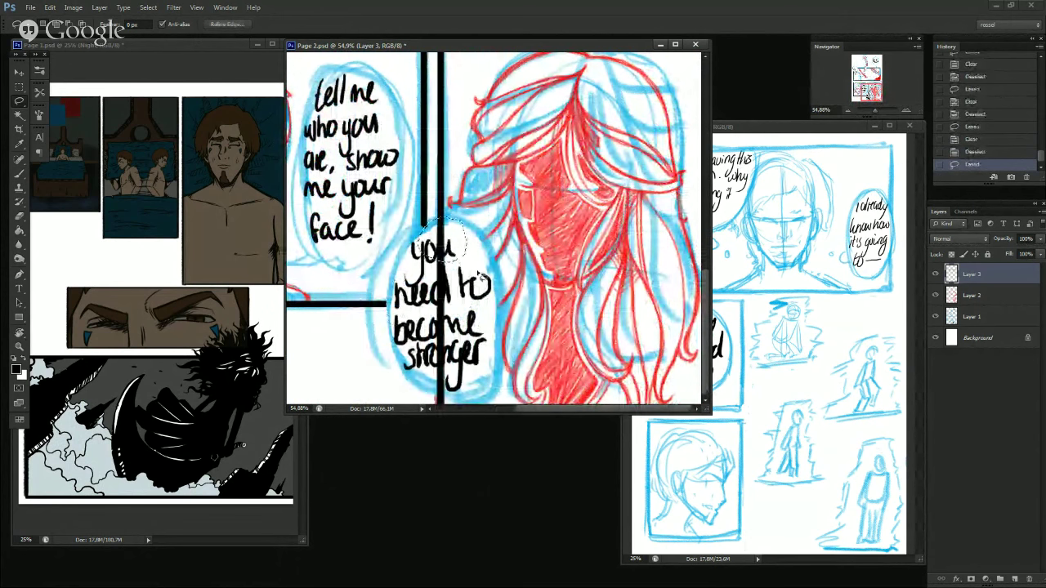
key(Delete)
key(ctrl+d)
mouse_move(447, 381)
mouse_down()
mouse_move(475, 389)
mouse_move(446, 337)
mouse_move(479, 340)
mouse_move(490, 360)
mouse_move(467, 348)
mouse_move(426, 380)
mouse_move(476, 330)
mouse_move(450, 241)
mouse_move(453, 381)
mouse_move(419, 372)
mouse_up()
key(Delete)
key(Delete)
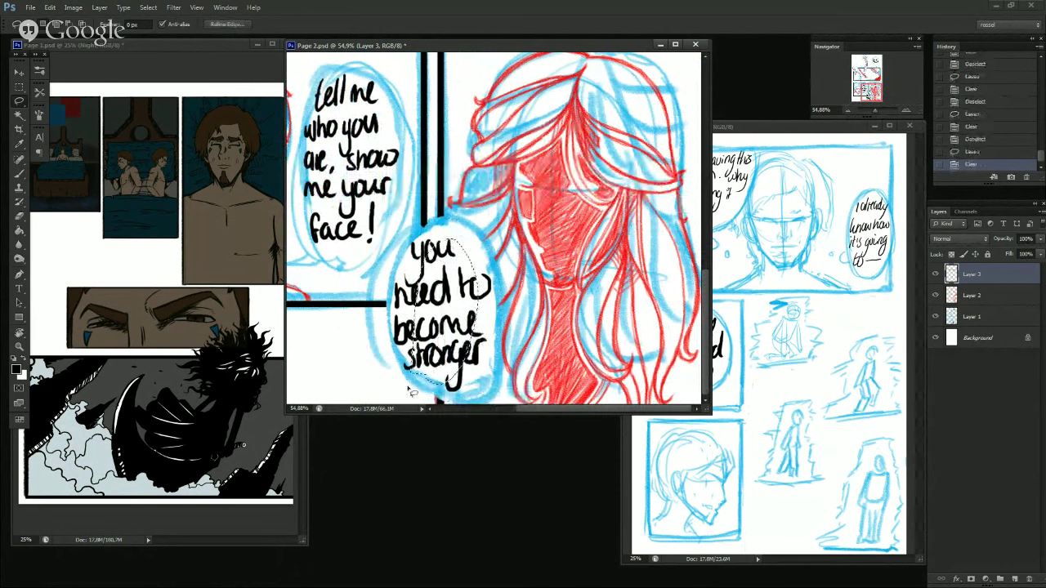
Drop the selection inside the "you need to become stronger" bubble and add a new layer above the panel borders.
click(848, 111)
mouse_move(874, 91)
mouse_down()
mouse_move(882, 71)
mouse_move(871, 102)
mouse_up()
click(593, 226)
click(849, 111)
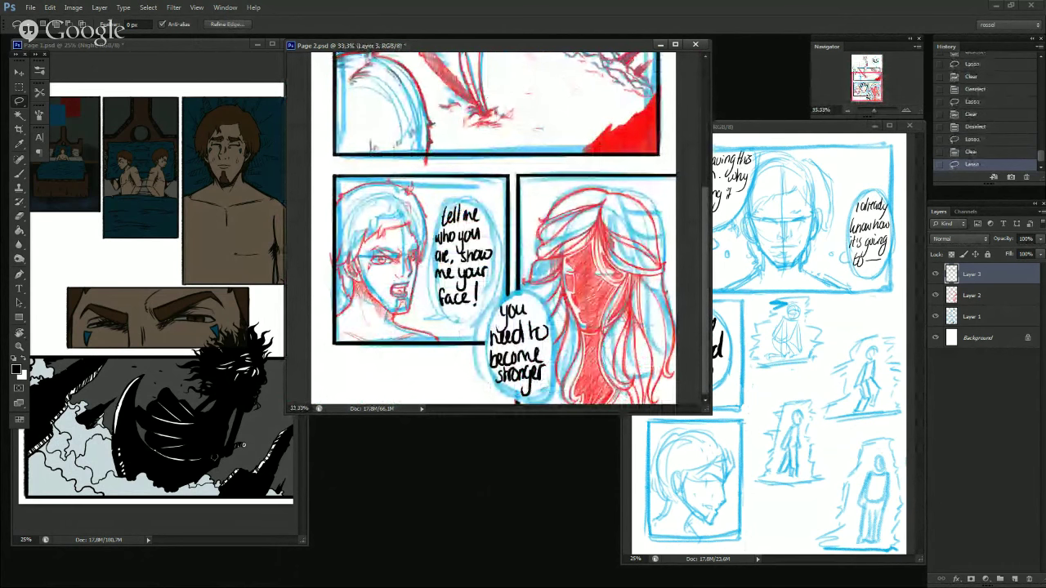
click(852, 110)
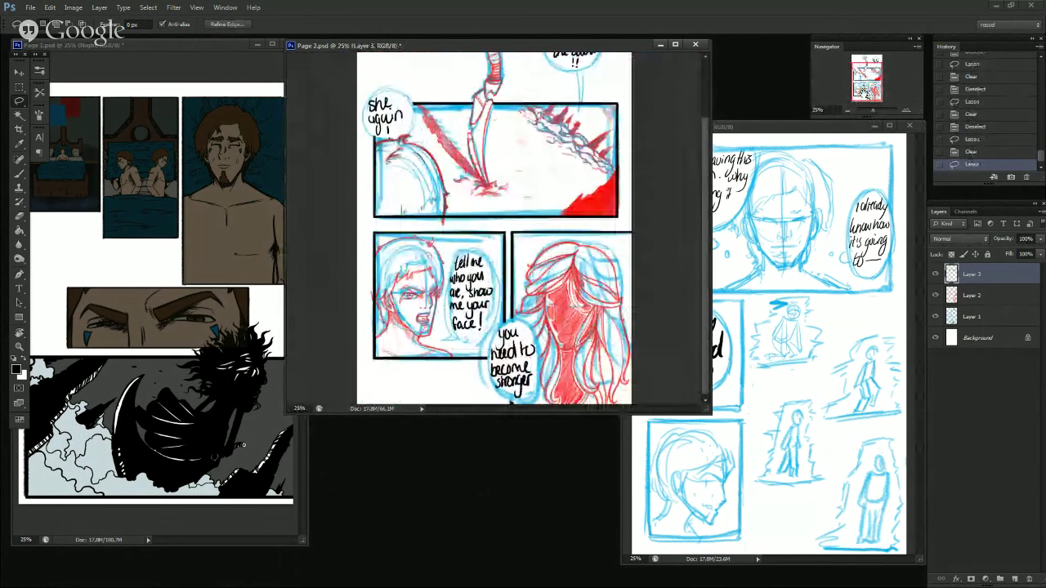
drag(857, 92, 860, 85)
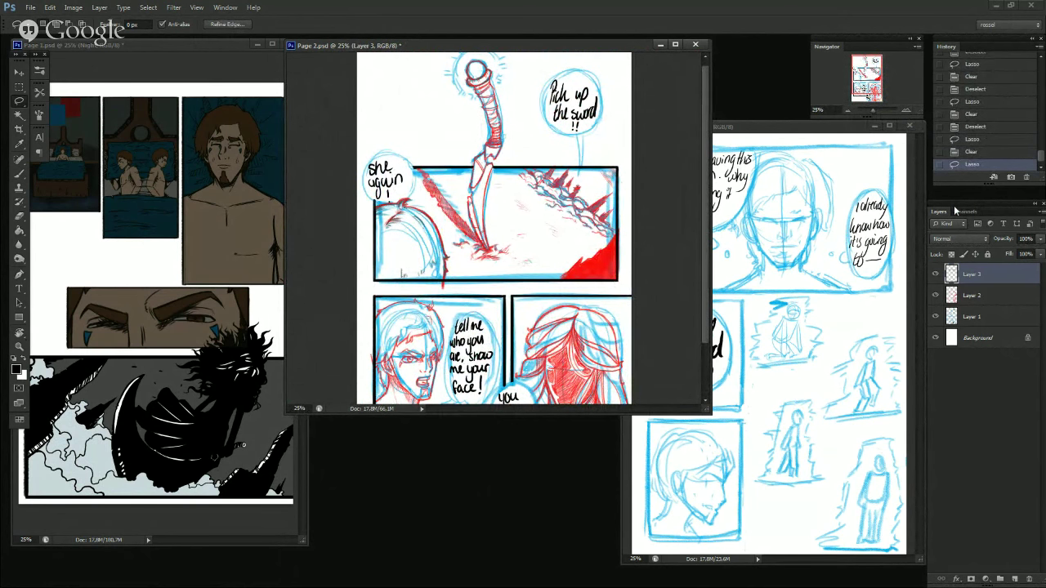
click(1014, 579)
Try freehand lasso selections around the "she again!" bubble in the sword panel with no feather.
click(906, 110)
drag(845, 87, 863, 78)
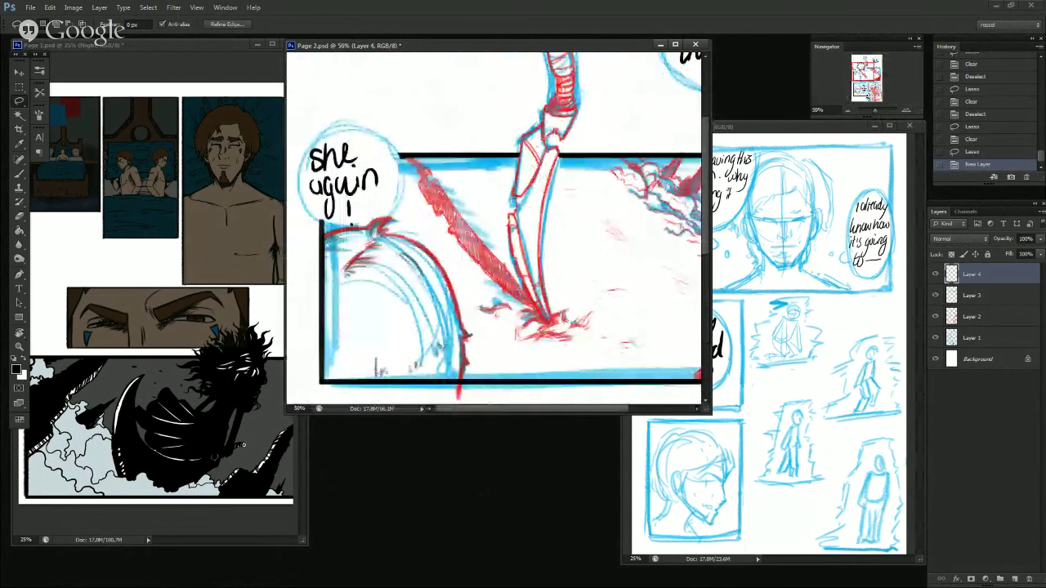
scroll(459, 149, up, 2)
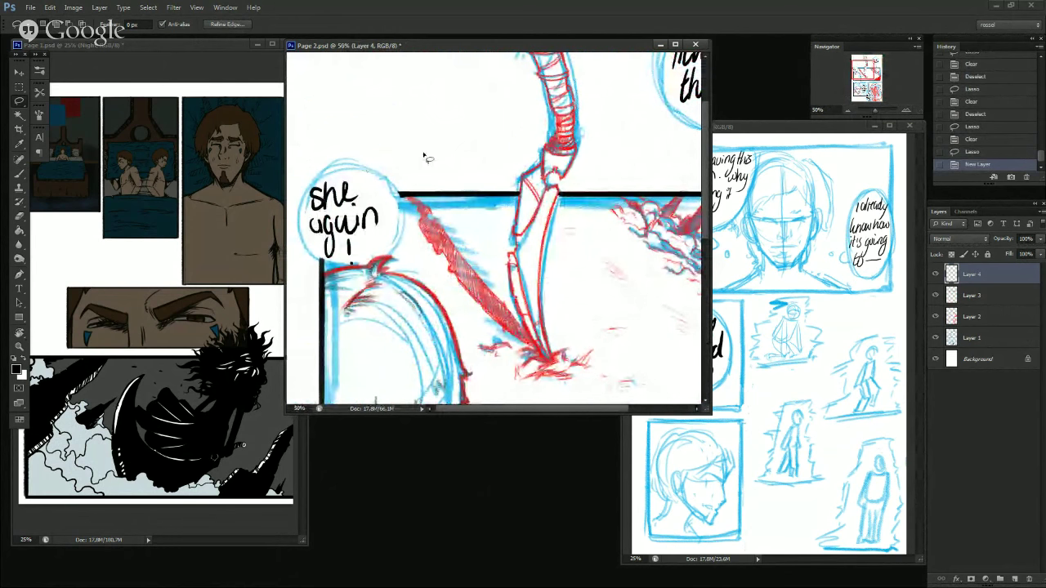
mouse_move(327, 174)
mouse_down()
mouse_move(299, 214)
mouse_move(315, 262)
mouse_move(343, 278)
mouse_move(393, 260)
mouse_move(404, 230)
mouse_move(395, 190)
mouse_move(369, 170)
mouse_move(313, 176)
mouse_up()
mouse_move(402, 179)
mouse_down()
mouse_move(370, 168)
mouse_move(375, 155)
mouse_up()
Set the lasso feather to 50 px and try out freehand selections beside the bubble and around the sword.
click(147, 26)
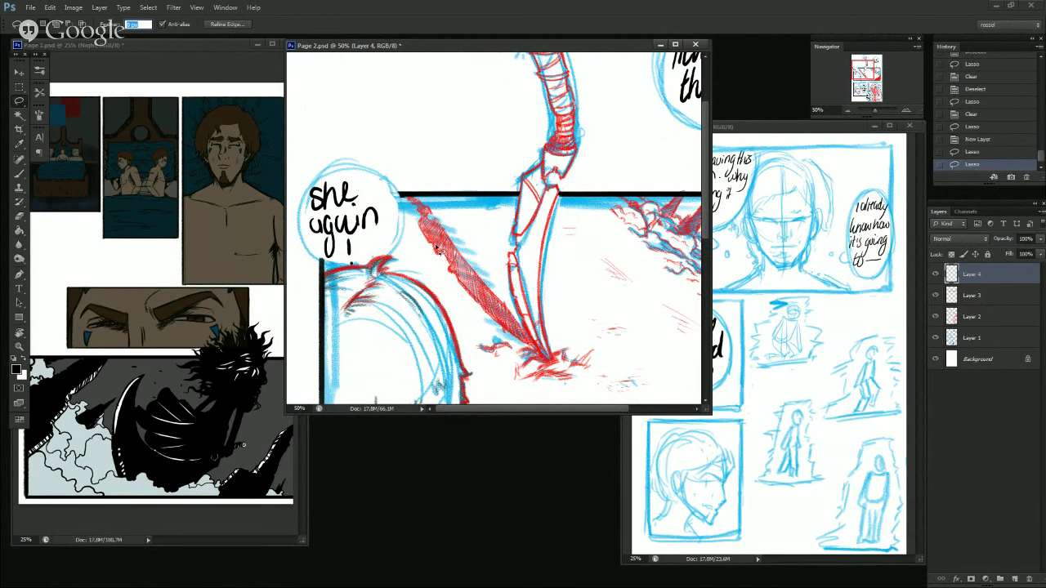
text(50)
key(Return)
mouse_move(386, 170)
mouse_down()
mouse_move(454, 148)
mouse_move(415, 155)
mouse_up()
click(504, 180)
mouse_move(452, 99)
mouse_down()
mouse_move(412, 251)
mouse_move(413, 100)
mouse_up()
click(456, 120)
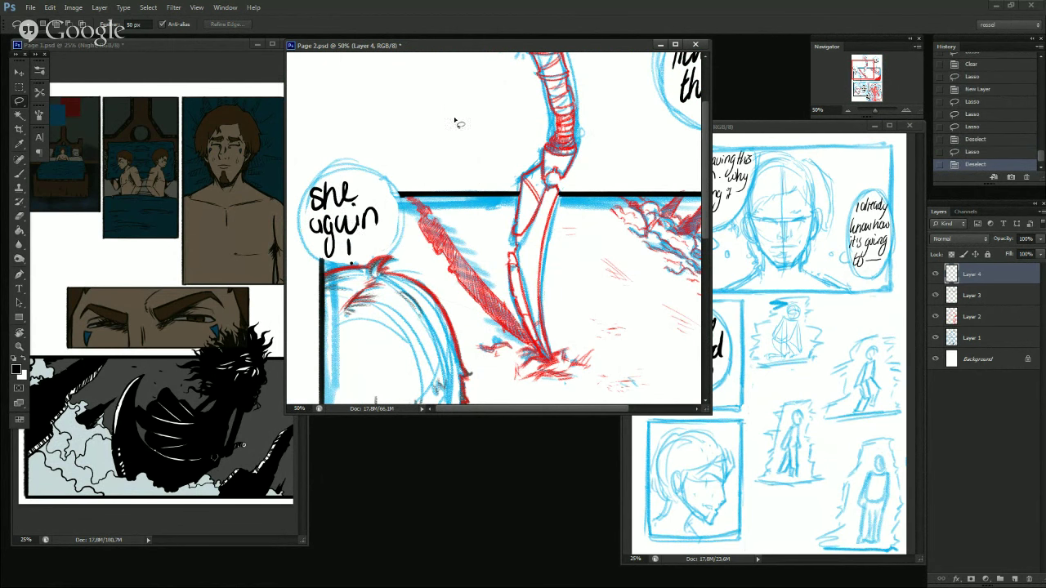
mouse_move(434, 138)
mouse_down()
mouse_move(454, 96)
mouse_move(435, 242)
mouse_move(489, 153)
mouse_up()
mouse_move(535, 129)
mouse_down()
mouse_move(502, 147)
mouse_move(521, 196)
mouse_move(486, 260)
mouse_move(606, 258)
mouse_move(572, 91)
mouse_up()
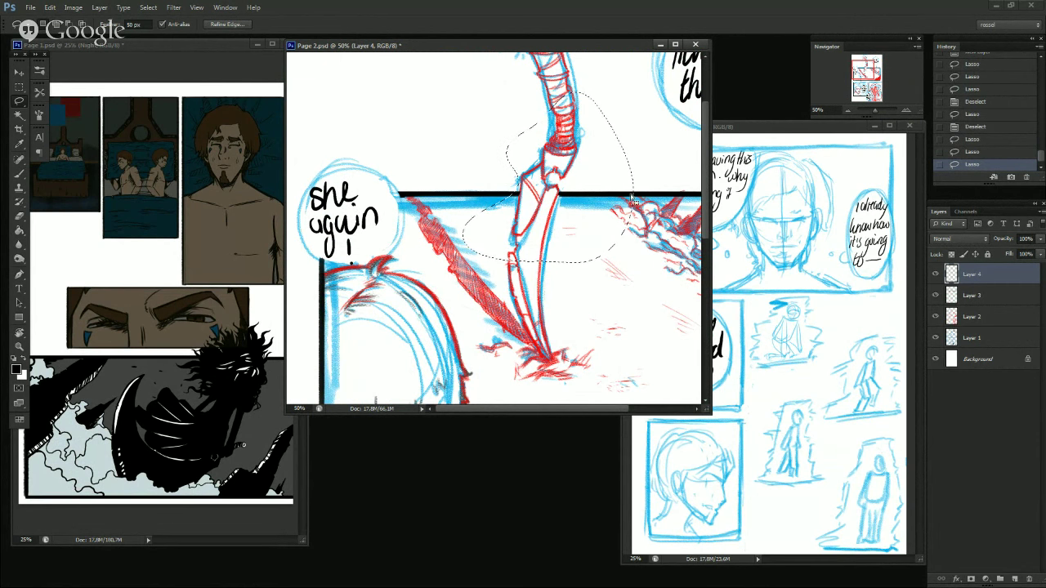
click(381, 160)
Set the lasso feather to 100 px and try large freehand selections across the sword panel, dropping the last one.
key(Return)
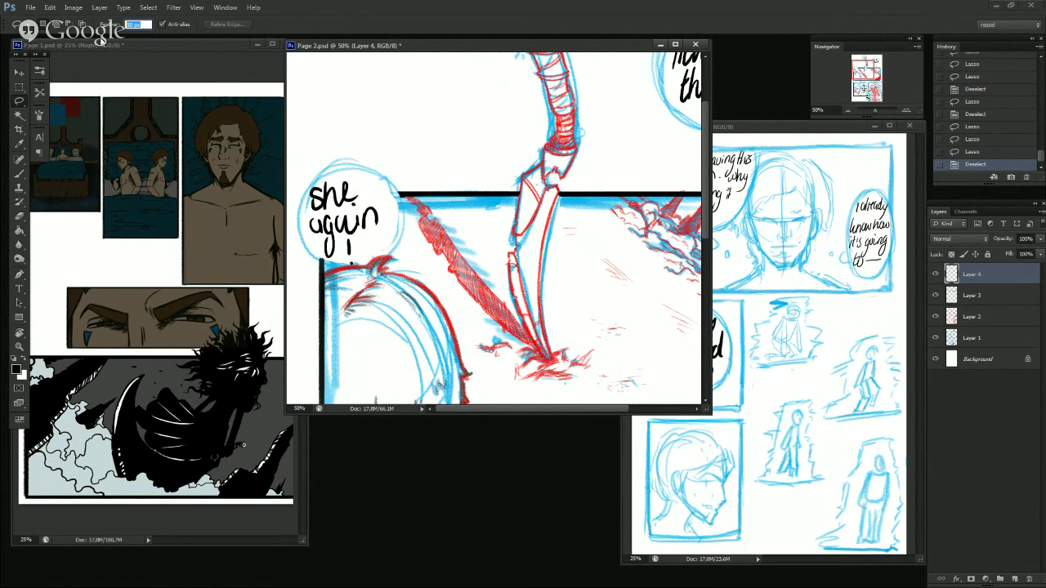
text(100)
key(Return)
mouse_move(436, 129)
mouse_down()
mouse_move(386, 157)
mouse_move(401, 246)
mouse_move(540, 364)
mouse_move(608, 240)
mouse_move(572, 112)
mouse_move(466, 114)
mouse_move(441, 126)
mouse_up()
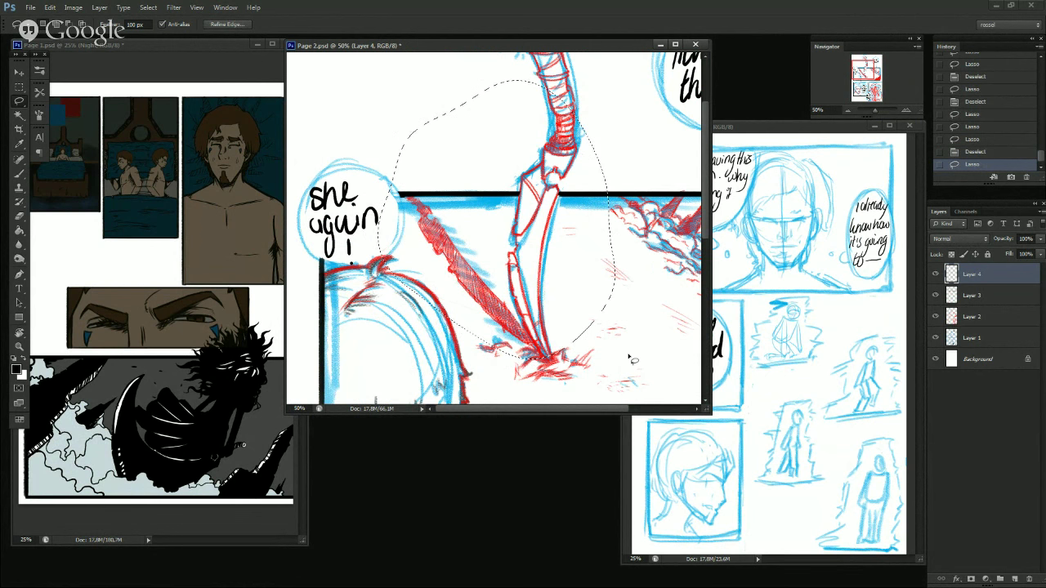
drag(480, 82, 478, 81)
mouse_move(499, 327)
mouse_down()
mouse_move(366, 103)
mouse_move(440, 363)
mouse_up()
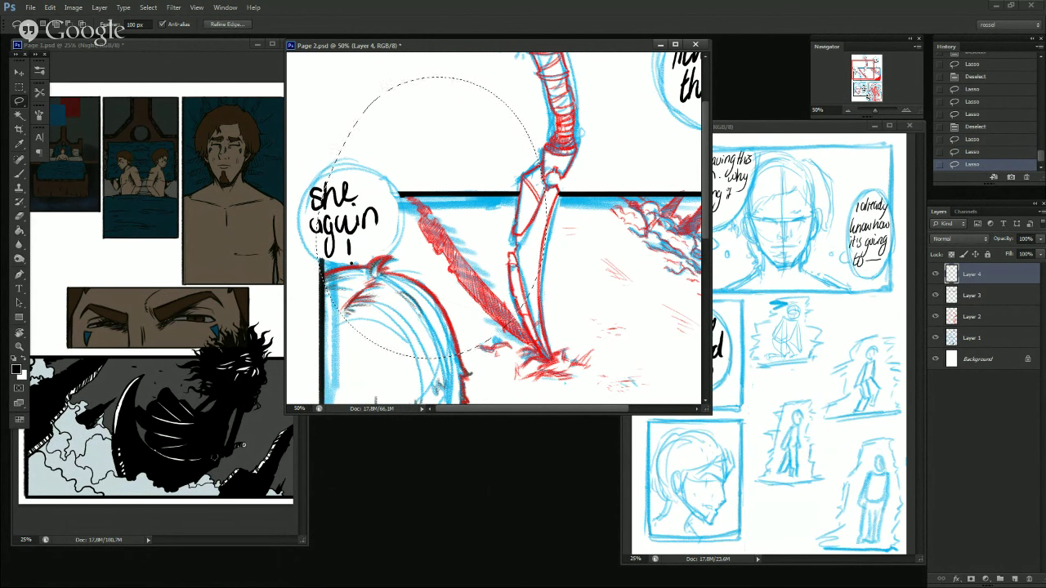
key(ctrl+d)
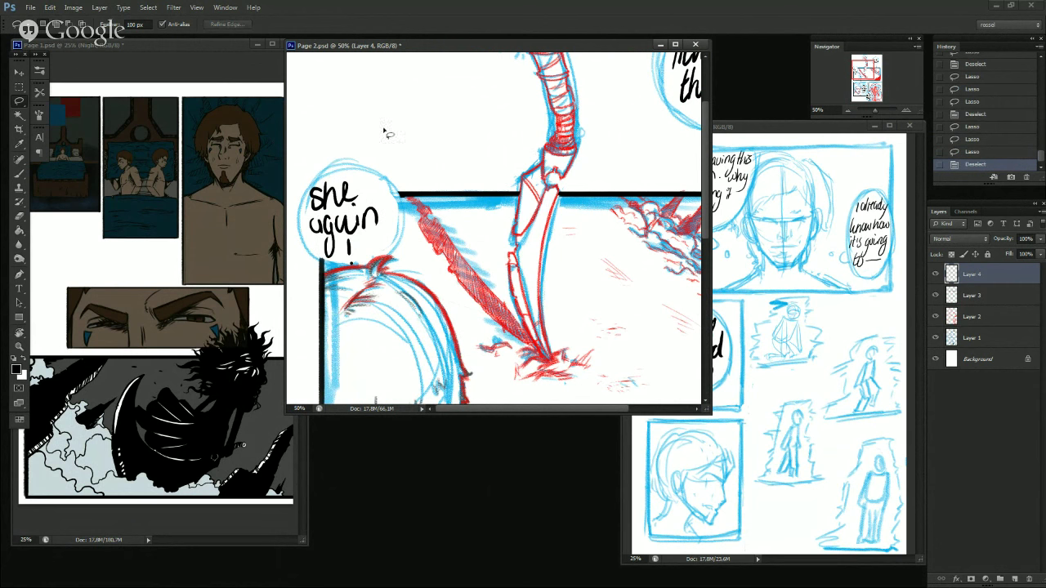
Try smaller lasso selections over and around the "she again!" bubble with the 100 px feather.
mouse_move(370, 280)
mouse_down()
mouse_move(445, 122)
mouse_move(491, 192)
mouse_move(466, 290)
mouse_move(371, 298)
mouse_up()
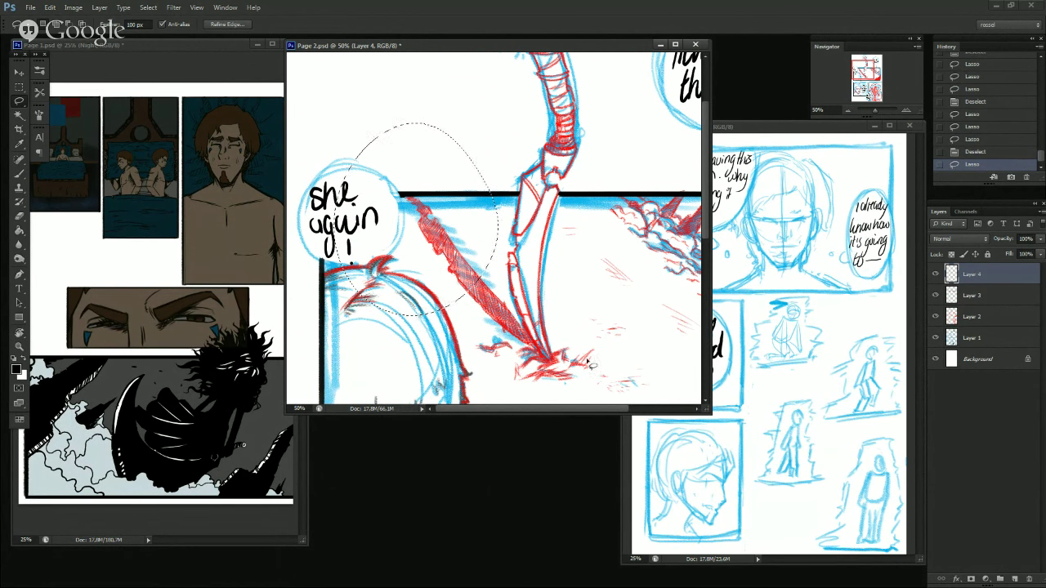
key(ctrl+d)
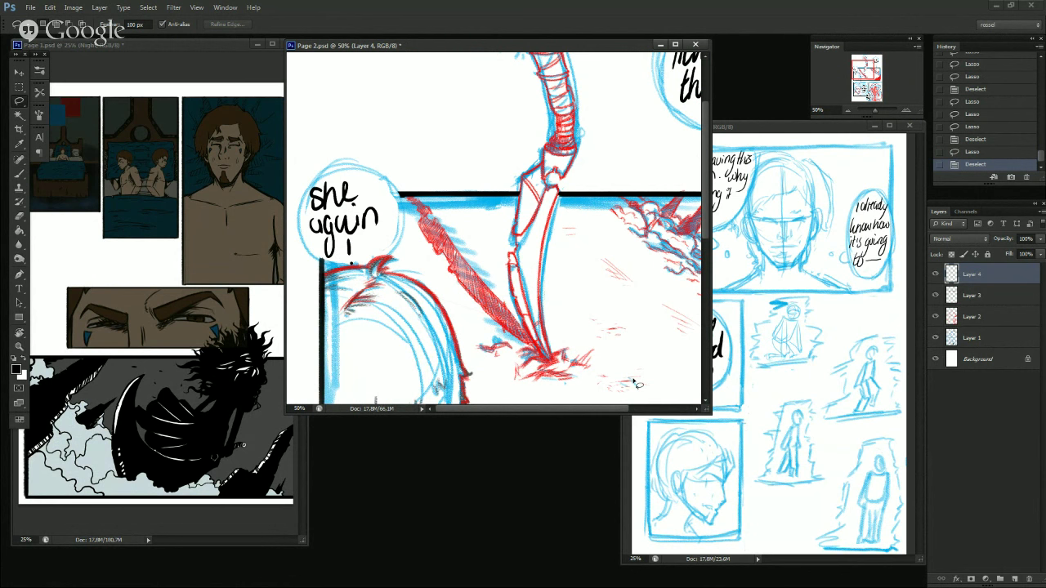
mouse_move(354, 167)
mouse_down()
mouse_move(303, 212)
mouse_move(346, 261)
mouse_move(383, 258)
mouse_up()
key(ctrl+d)
mouse_move(351, 166)
mouse_down()
mouse_move(293, 244)
mouse_move(304, 261)
mouse_move(359, 276)
mouse_move(409, 227)
mouse_up()
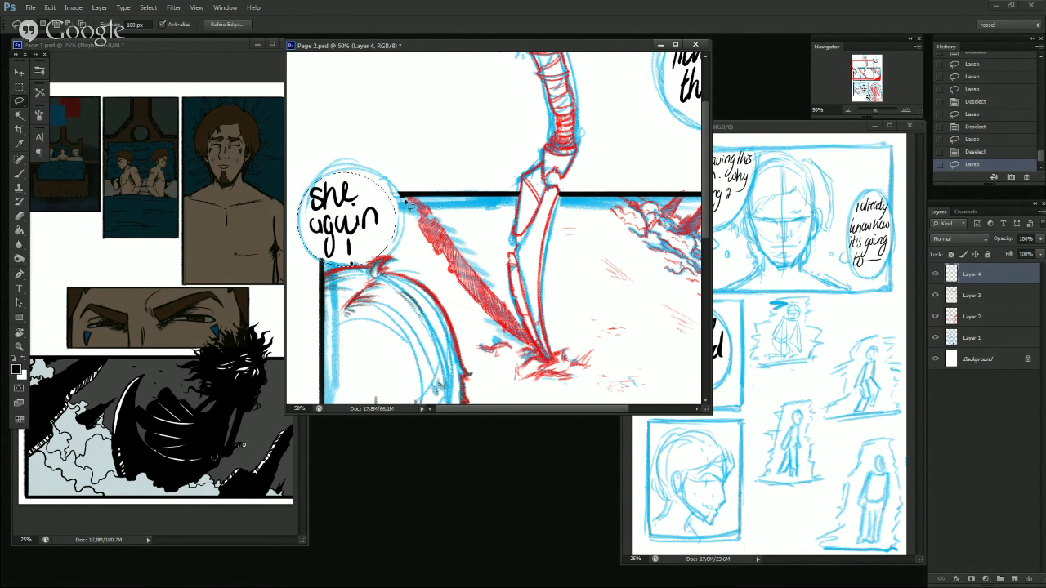
key(ctrl+d)
Set the lasso feather to 75 px and try outlining the "she again!" bubble with it.
click(146, 24)
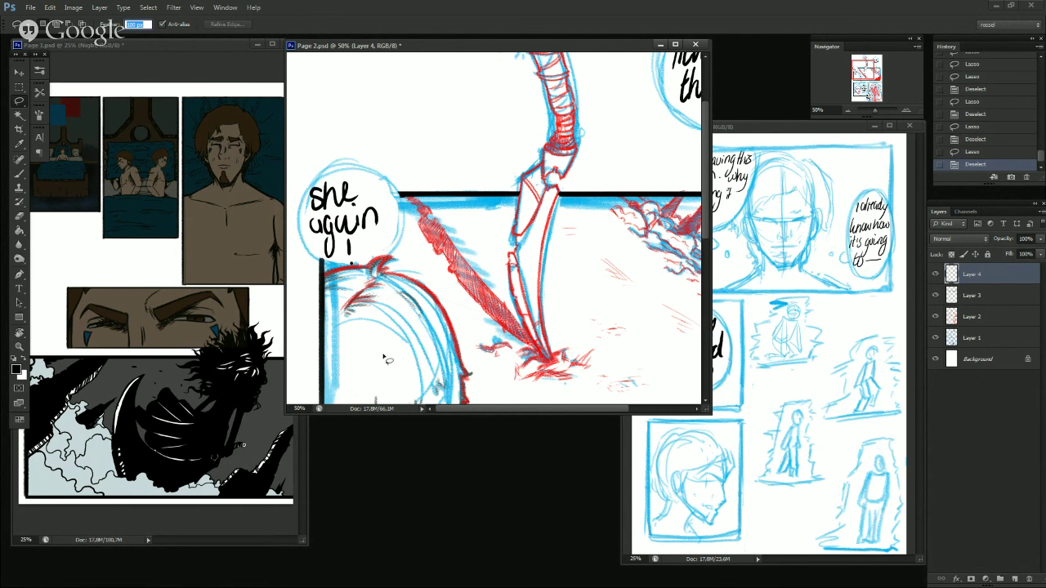
text(75)
key(Return)
mouse_move(362, 168)
mouse_down()
mouse_move(302, 204)
mouse_move(318, 259)
mouse_move(390, 257)
mouse_move(409, 188)
mouse_up()
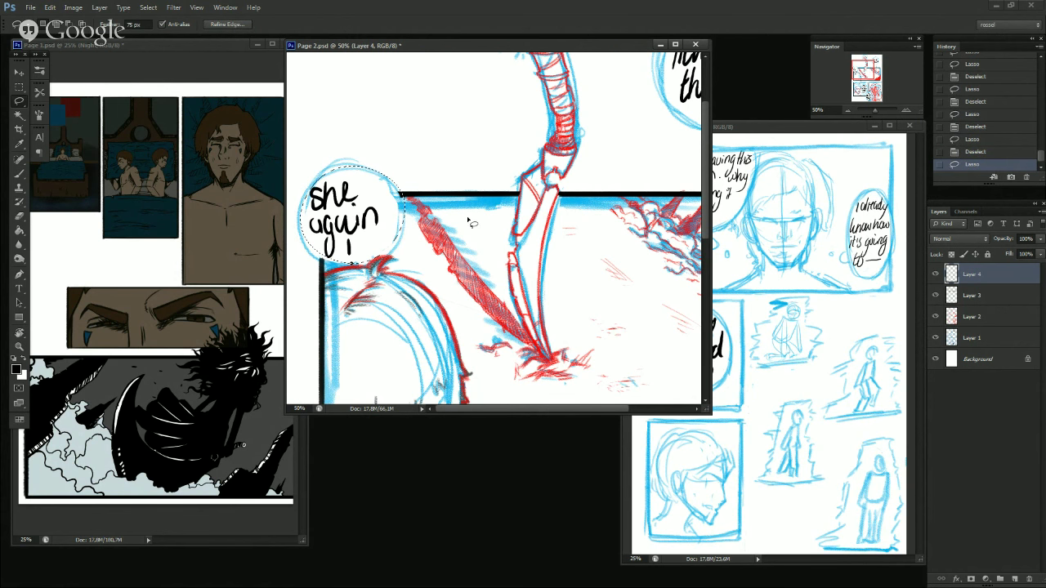
click(356, 167)
mouse_move(353, 166)
mouse_down()
mouse_move(306, 210)
mouse_move(303, 241)
mouse_move(320, 262)
mouse_move(389, 261)
mouse_move(404, 243)
mouse_move(408, 211)
mouse_move(349, 161)
mouse_up()
key(ctrl+d)
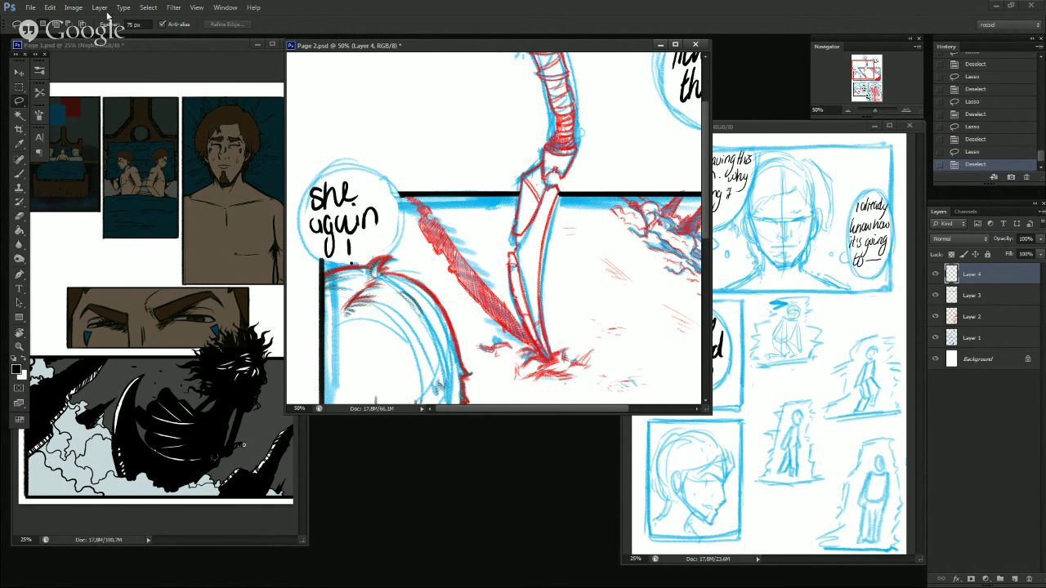
Set the lasso feather to 50 px, outline the "she again!" bubble and nudge the selection into place.
click(148, 26)
text(50)
key(Return)
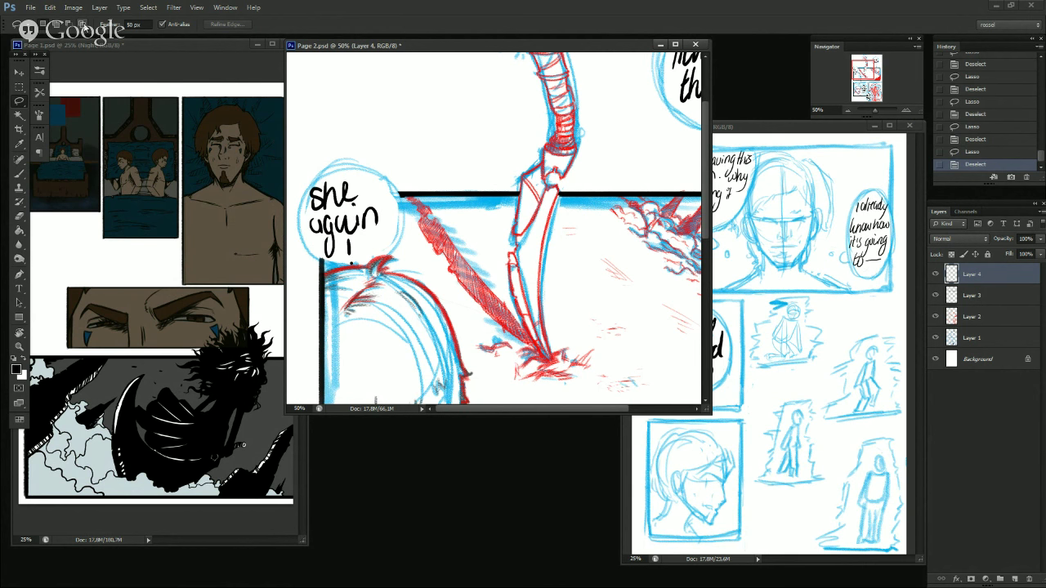
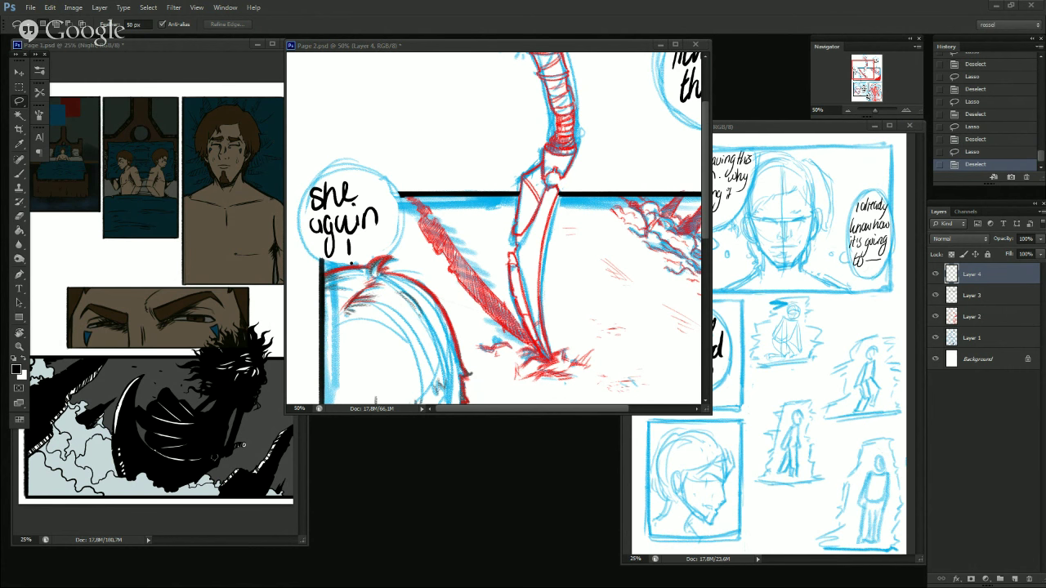
mouse_move(357, 176)
mouse_down()
mouse_move(332, 166)
mouse_move(310, 193)
mouse_move(302, 230)
mouse_move(363, 270)
mouse_move(393, 254)
mouse_move(403, 158)
mouse_up()
click(396, 176)
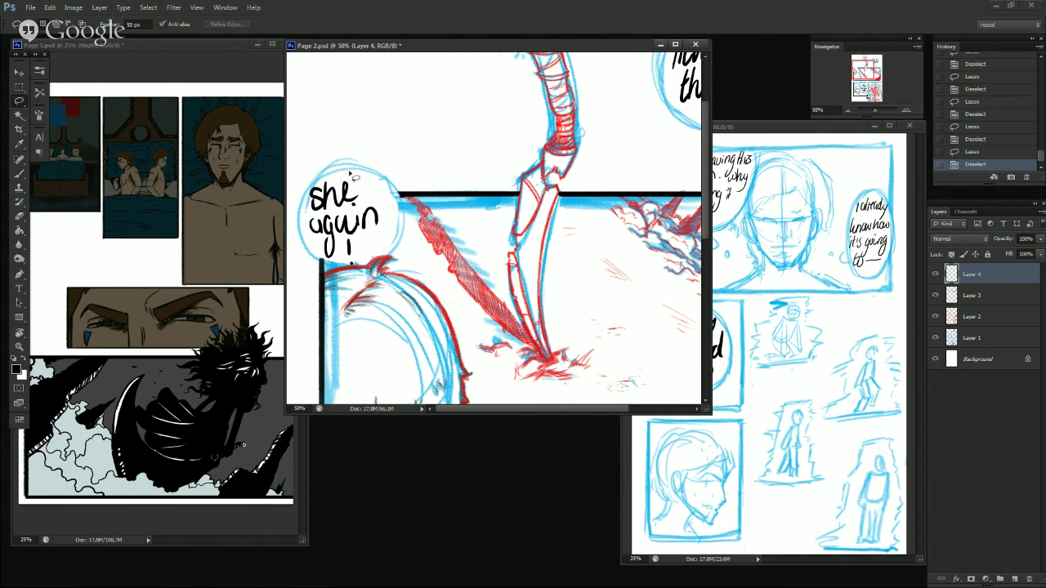
mouse_move(340, 165)
mouse_down()
mouse_move(310, 206)
mouse_move(337, 173)
mouse_move(304, 194)
mouse_move(302, 242)
mouse_move(329, 269)
mouse_move(370, 268)
mouse_move(407, 235)
mouse_move(405, 194)
mouse_move(388, 176)
mouse_move(334, 162)
mouse_up()
click(514, 224)
drag(382, 225, 383, 223)
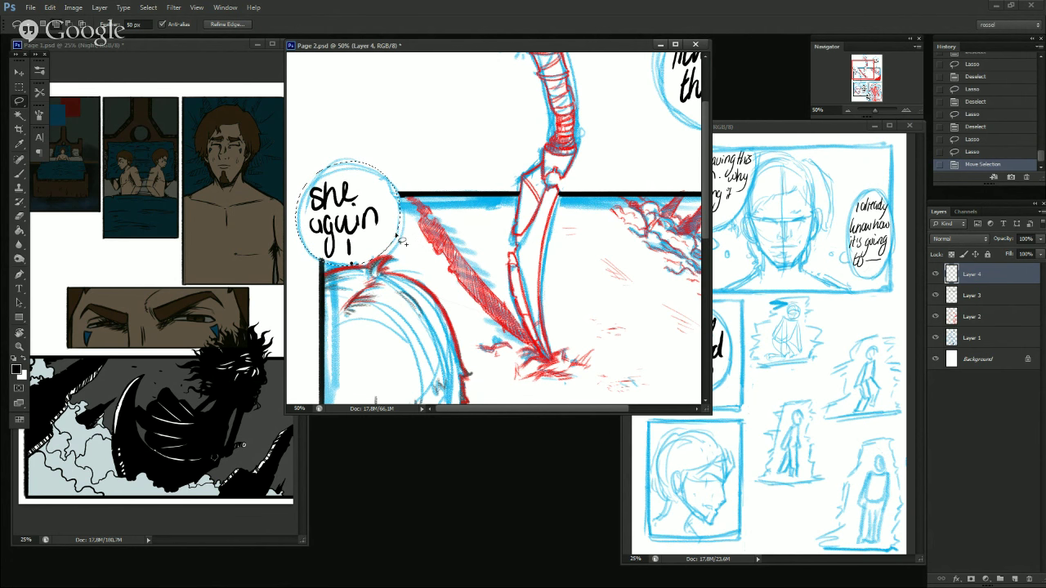
Set the lasso feather to 0 px and add a hard-edged tail to the bubble selection, pointing at the sword's red shadow.
mouse_move(398, 237)
mouse_down()
mouse_move(428, 263)
mouse_move(401, 273)
mouse_move(421, 254)
mouse_move(438, 258)
mouse_move(407, 269)
mouse_move(423, 277)
mouse_move(413, 276)
mouse_move(397, 272)
mouse_move(424, 259)
mouse_move(402, 244)
mouse_up()
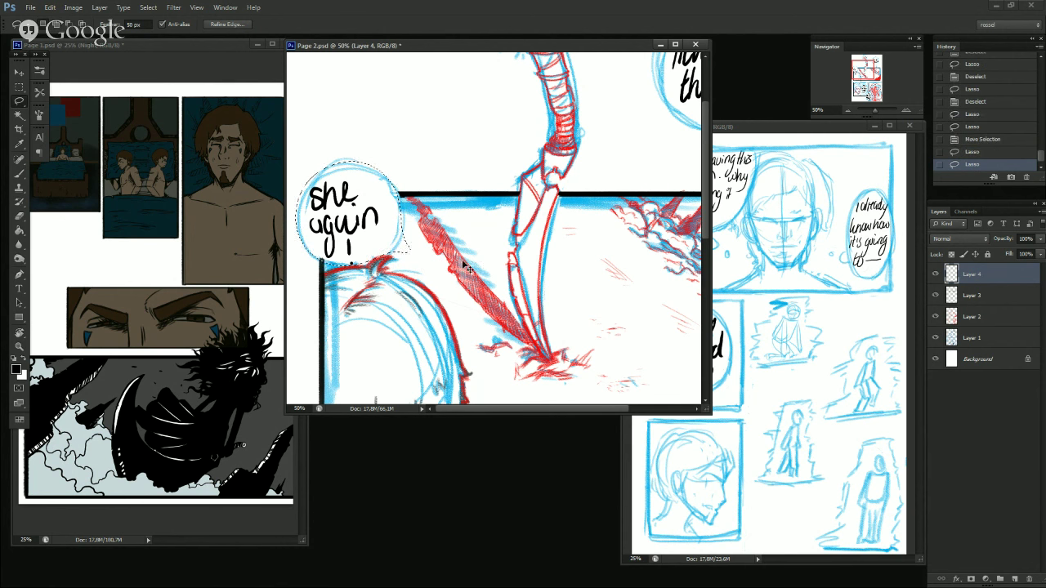
key(ctrl+z)
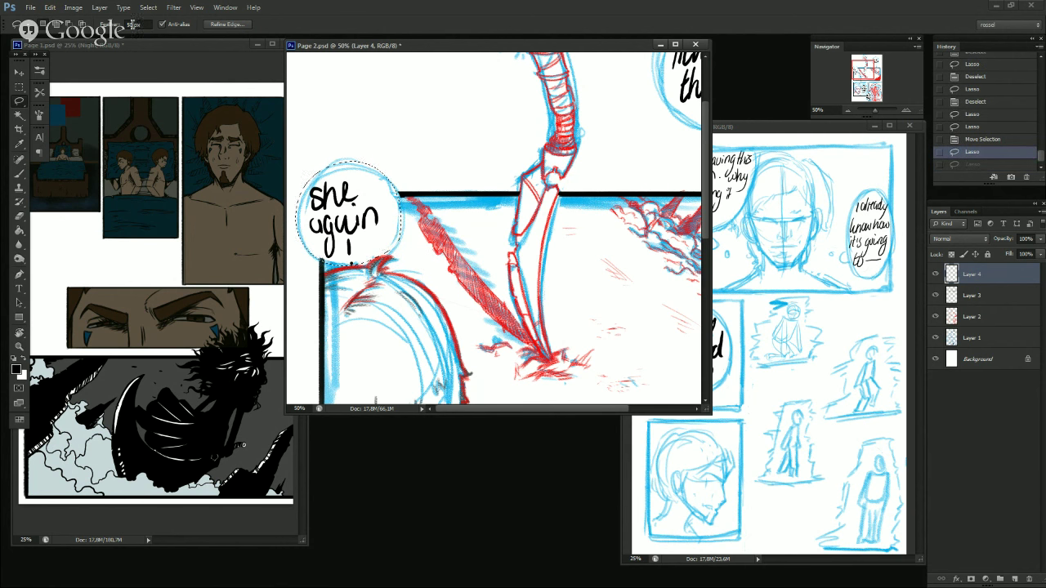
drag(149, 23, 97, 43)
text(0)
key(Return)
mouse_move(400, 235)
mouse_down()
mouse_move(450, 264)
mouse_move(415, 262)
mouse_move(450, 274)
mouse_move(410, 280)
mouse_move(427, 270)
mouse_move(404, 263)
mouse_move(425, 257)
mouse_move(400, 244)
mouse_up()
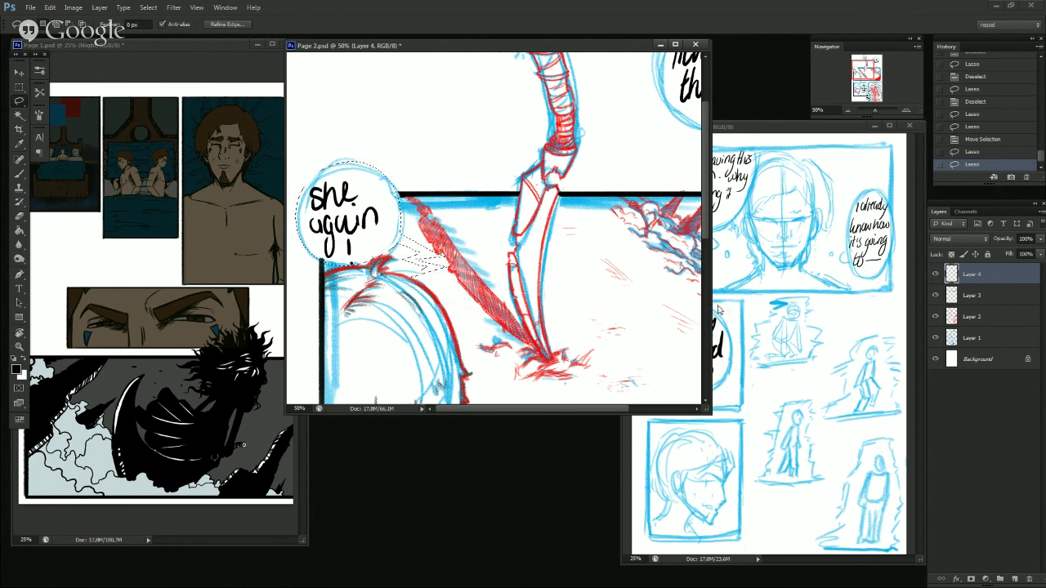
key(ctrl+z)
Change the foreground colour from black to a bright, saturated blue.
click(16, 372)
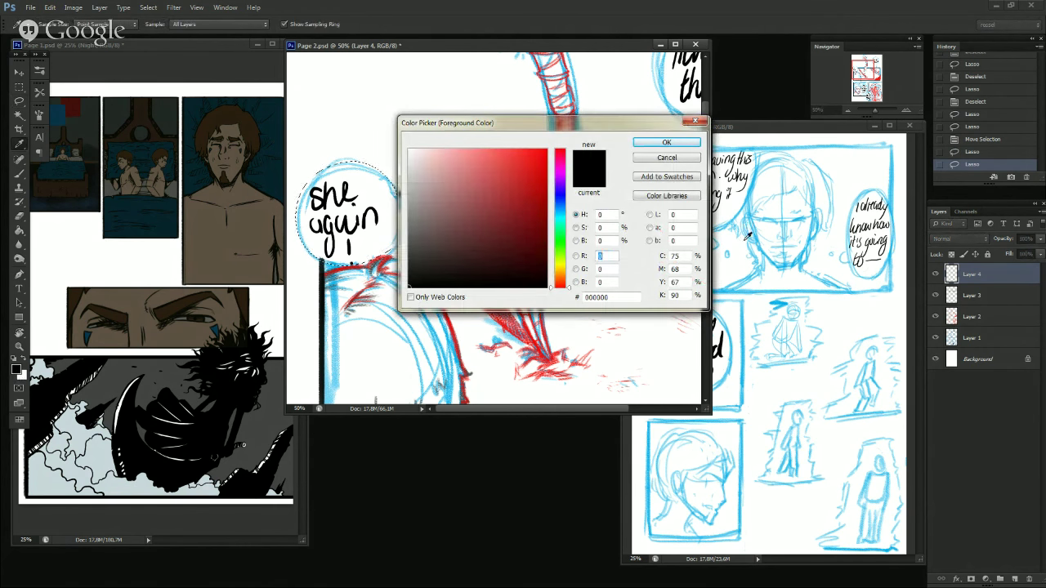
drag(564, 219, 570, 210)
drag(533, 164, 624, 89)
click(666, 143)
Try filling the feathered bubble selection with blue using the Paint Bucket, undoing each fill.
key(g)
click(371, 228)
key(ctrl+z)
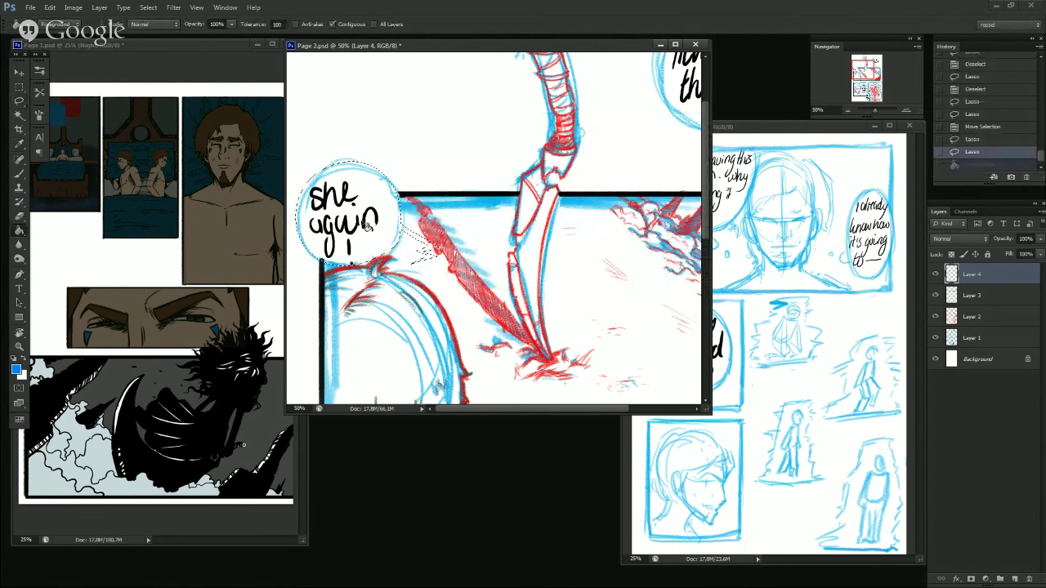
click(376, 248)
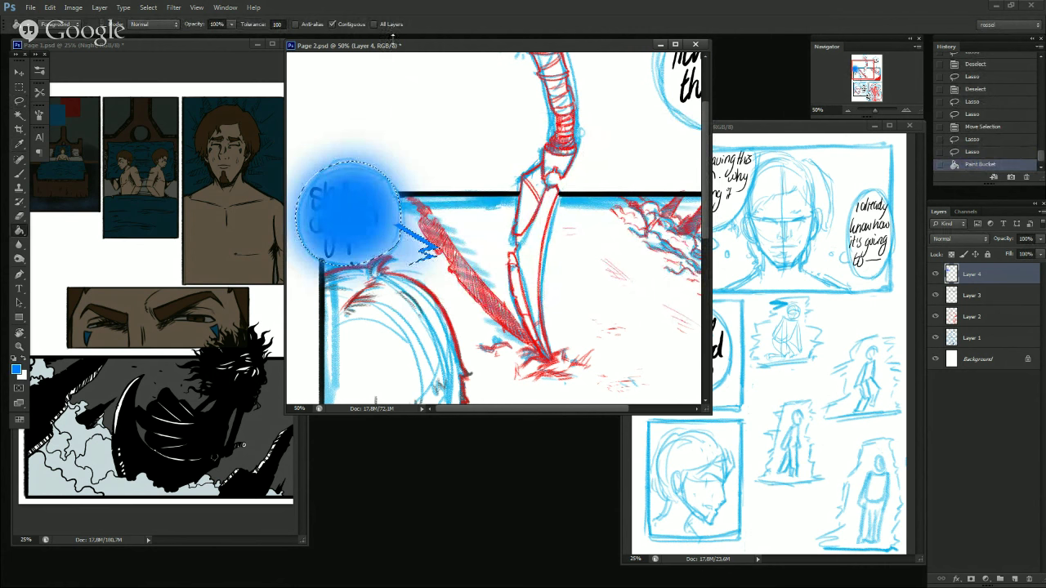
key(ctrl+z)
Try a Paint Bucket fill of the bubble with all layers sampled, undo it and turn that sampling off again.
click(391, 30)
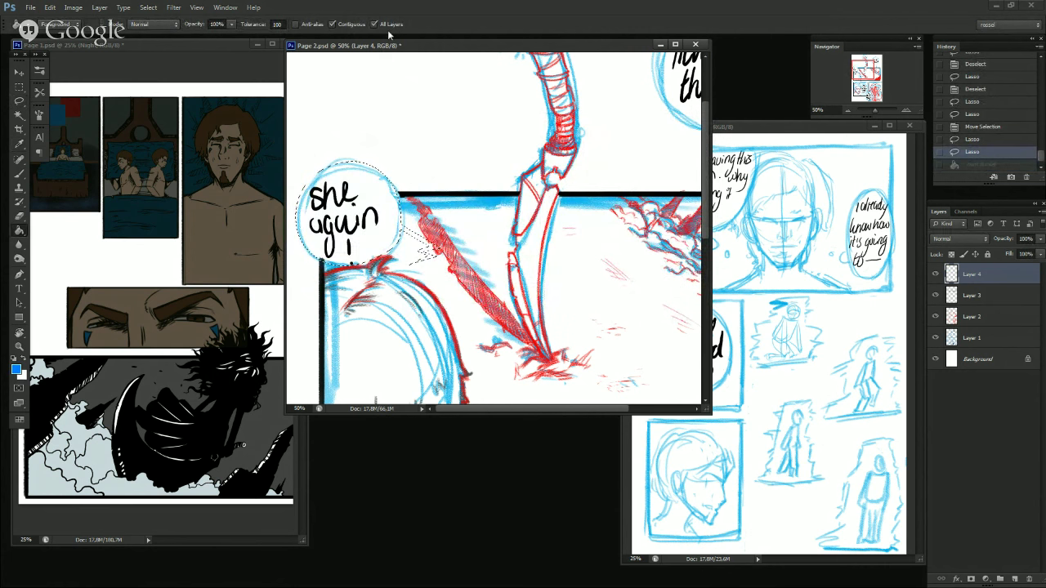
click(378, 198)
key(ctrl+z)
key(ctrl+z)
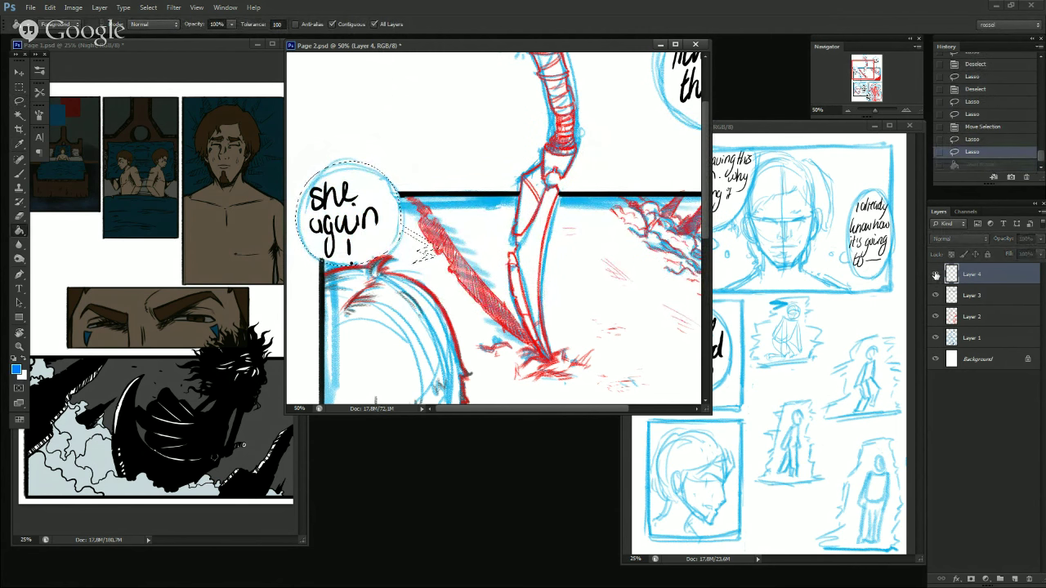
click(381, 25)
Turn on anti-aliasing and set the Paint Bucket tolerance to 0, filling the bubble and tail selection with blue.
click(312, 24)
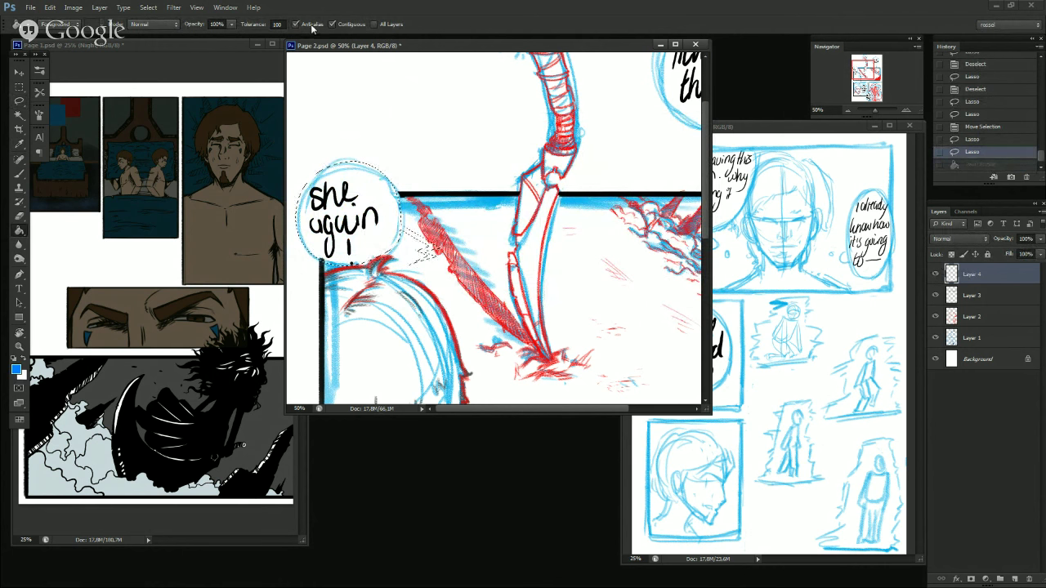
click(384, 210)
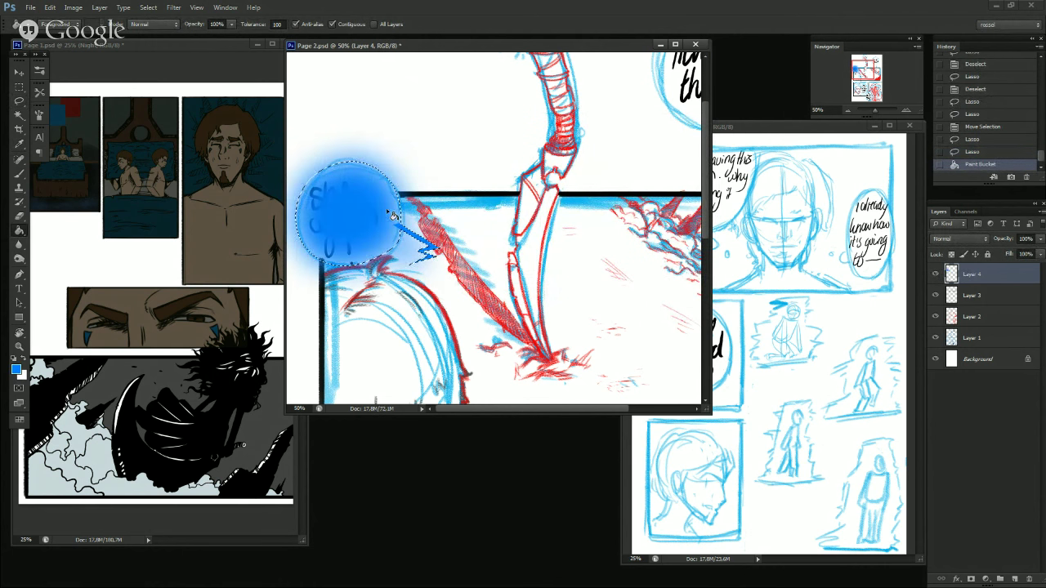
key(ctrl+z)
click(233, 25)
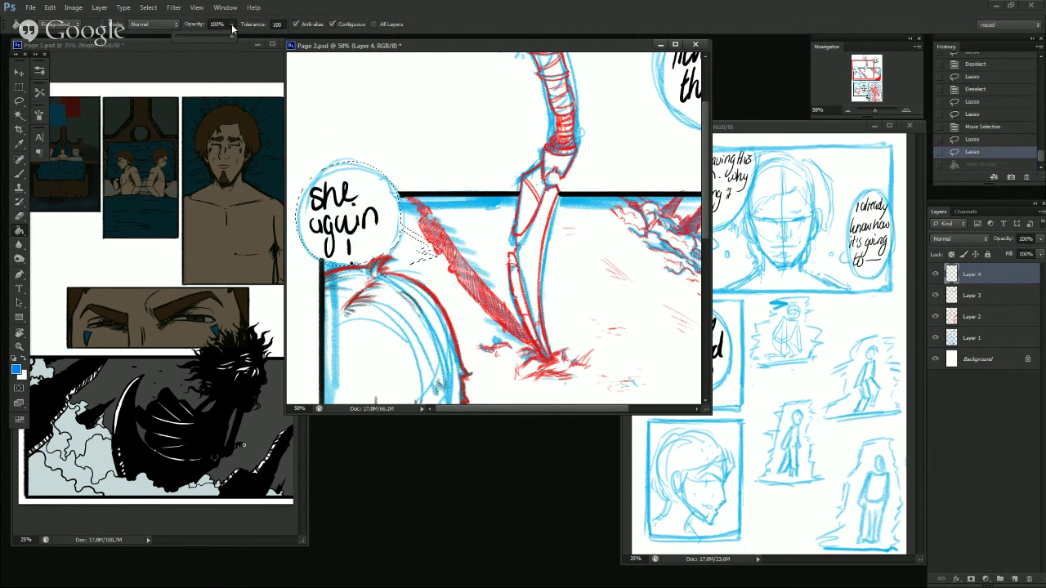
click(279, 25)
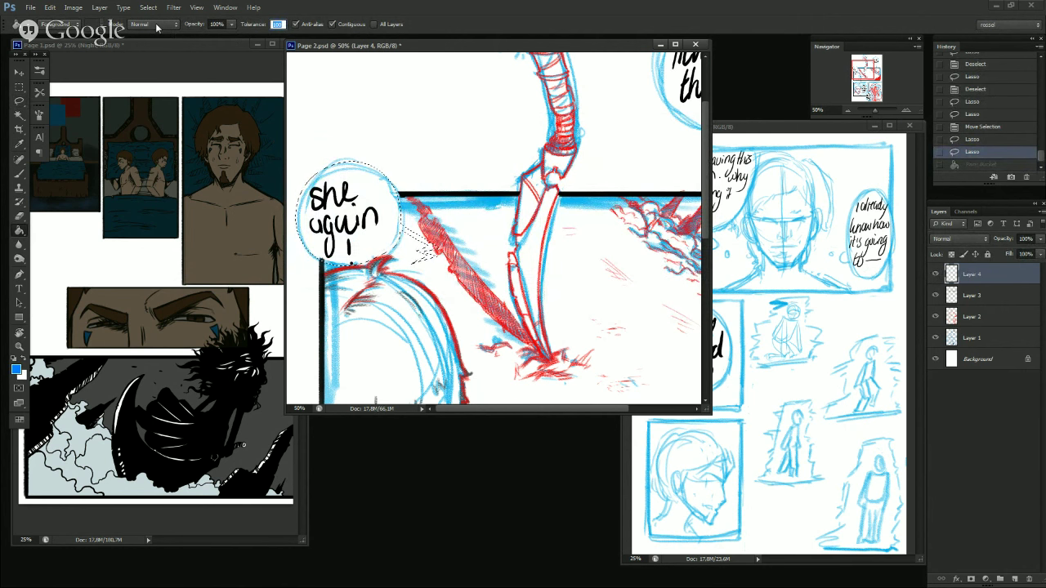
text(0)
click(369, 198)
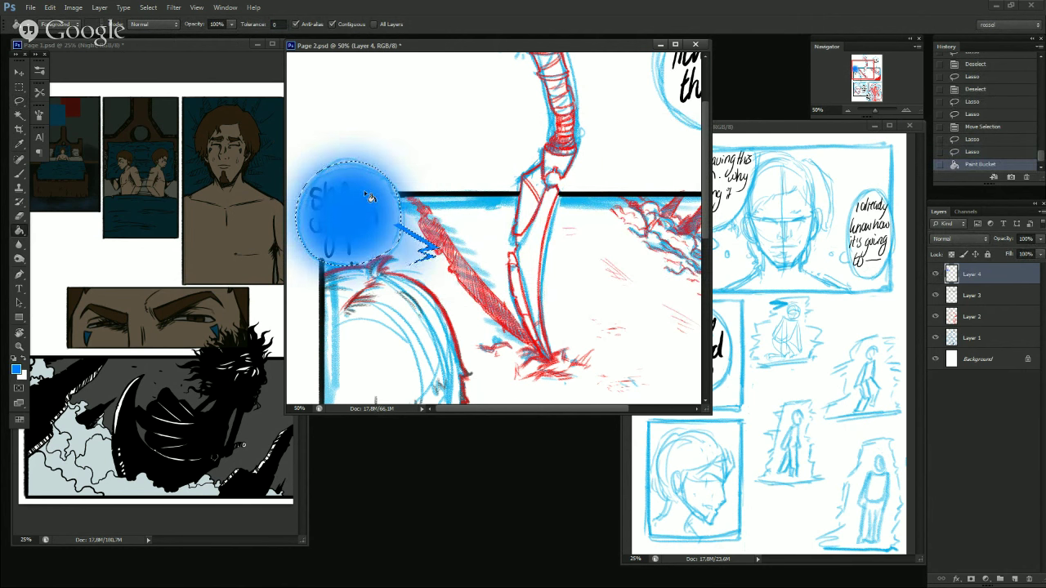
Try Paint Bucket fills of the feathered bubble selection on Layer 3 and Layer 4, undoing each fill.
key(ctrl+z)
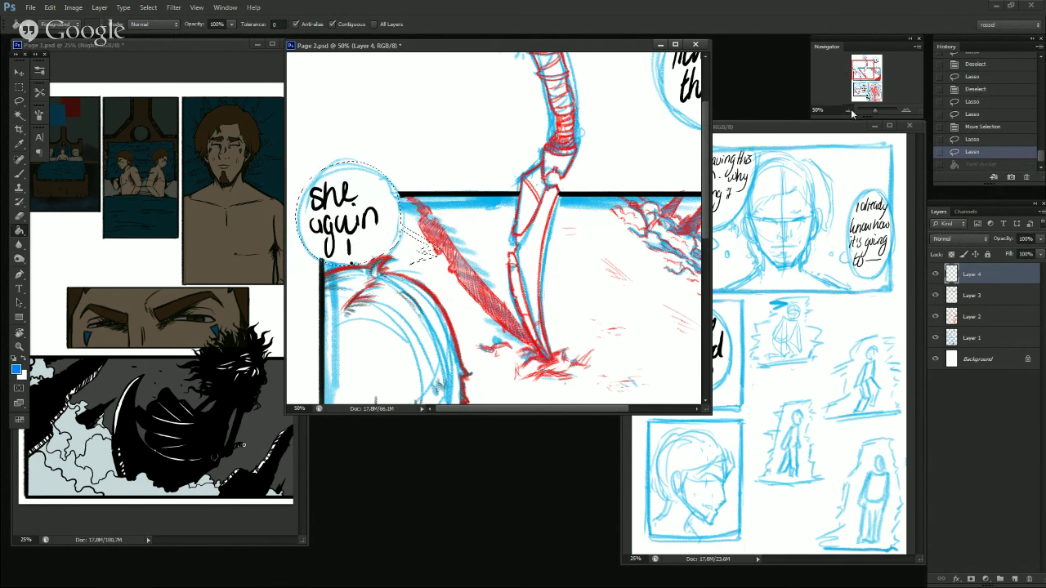
click(848, 110)
click(981, 295)
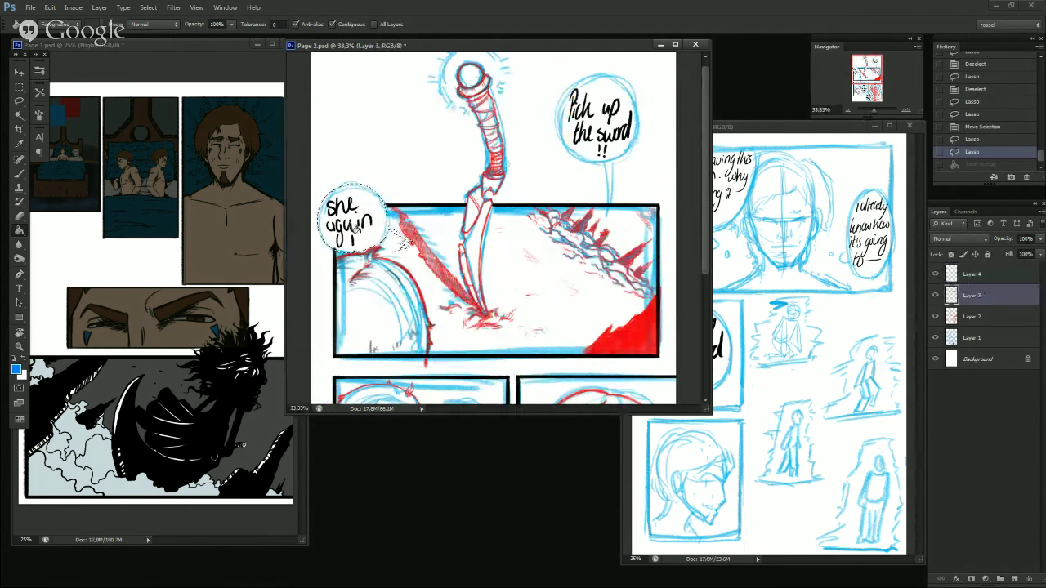
click(358, 226)
key(ctrl+z)
key(alt+bracketright)
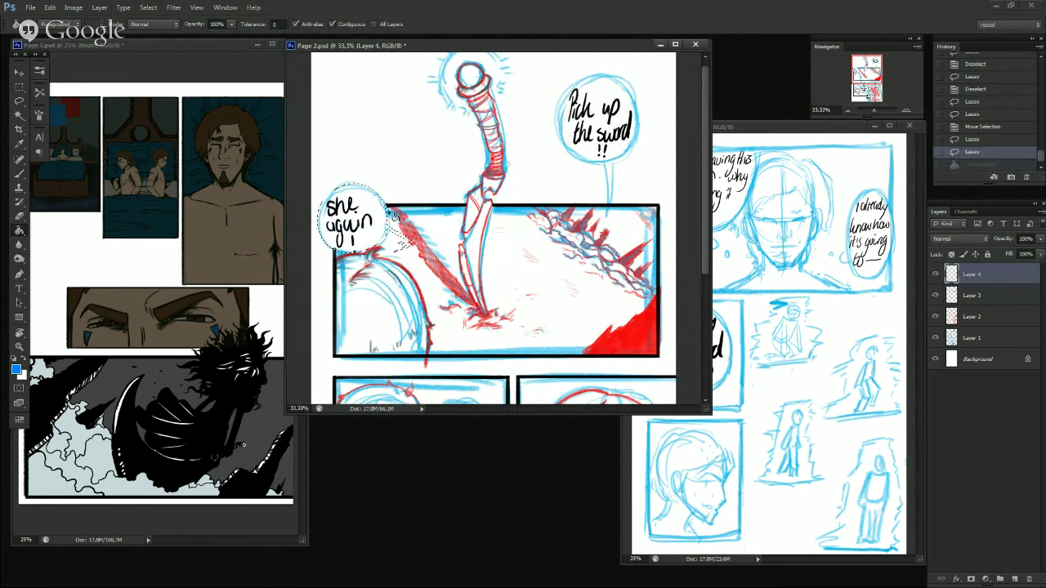
click(376, 243)
key(b)
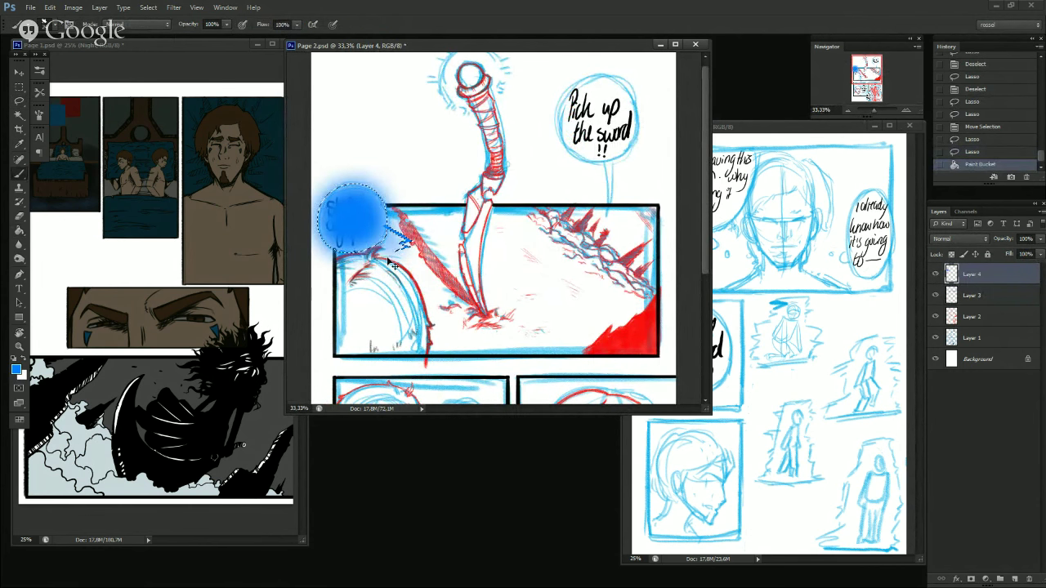
key(ctrl+z)
Choose a hard round brush preset for the Brush tool.
click(39, 72)
click(72, 299)
scroll(98, 269, up, 3)
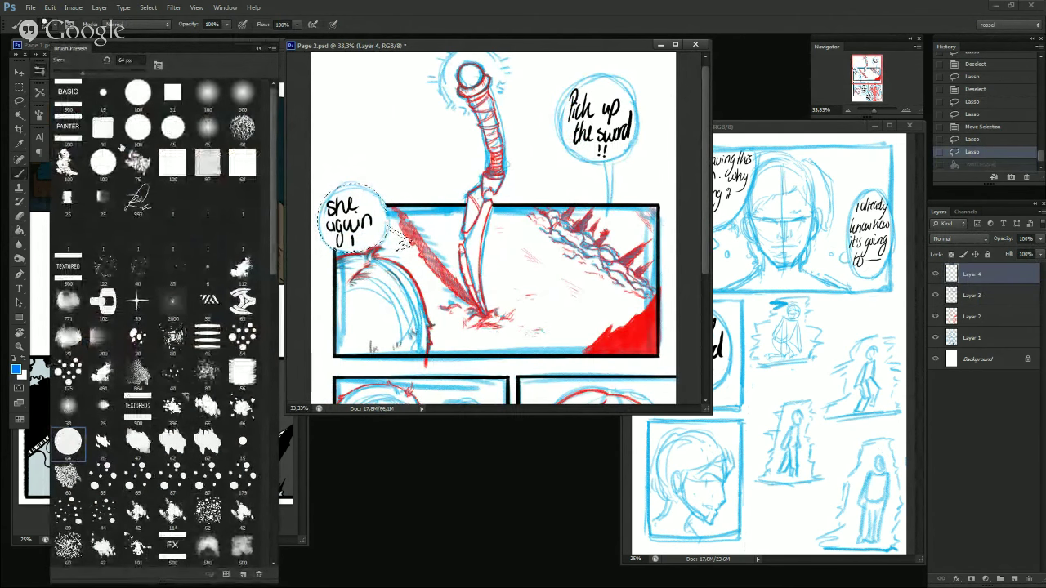
click(137, 126)
click(258, 49)
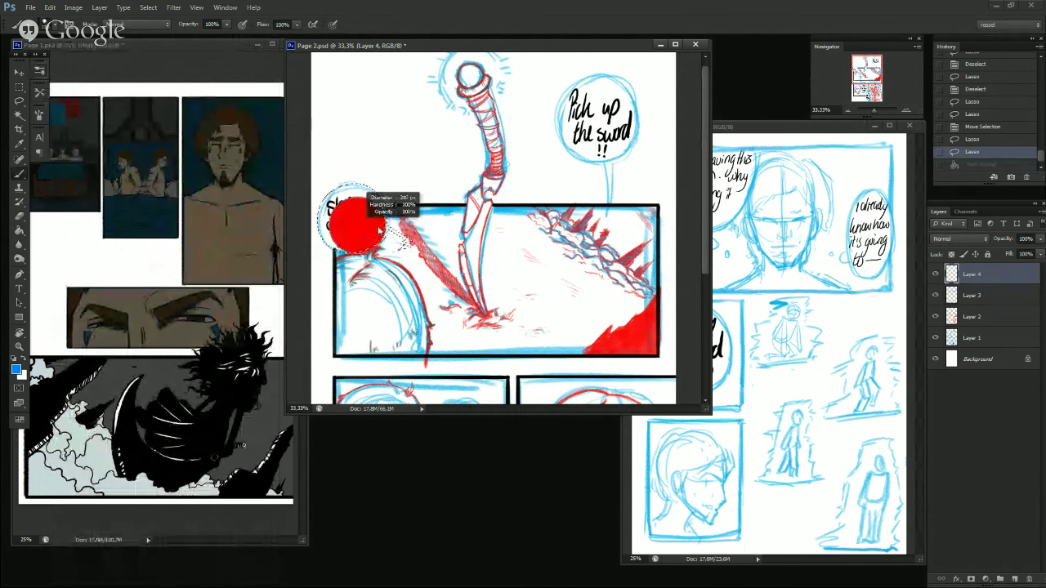
Enlarge the hard brush and try painting the feathered bubble selection blue on Layer 4, then undo the strokes.
drag(360, 225, 350, 215)
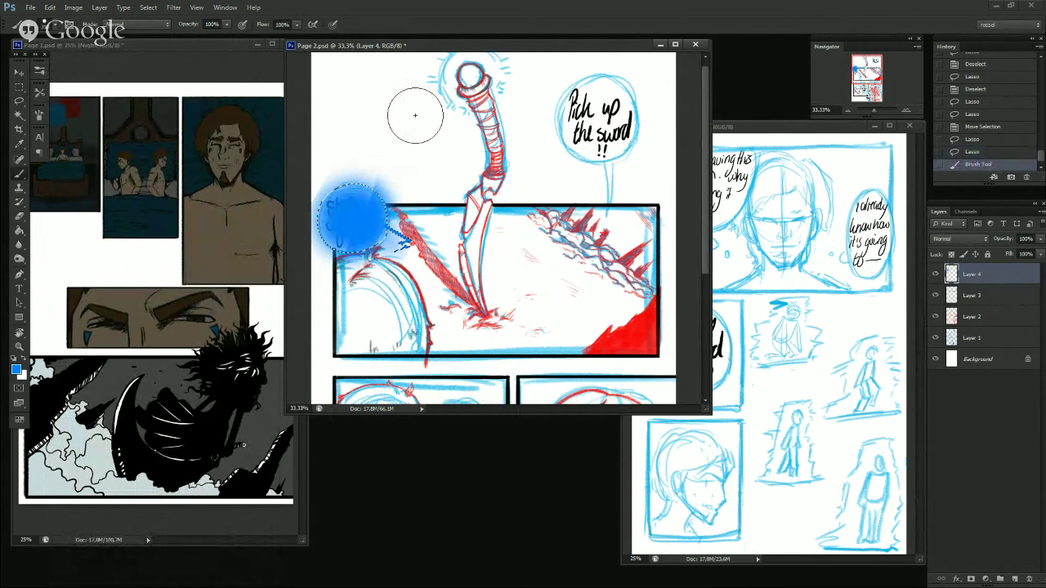
click(345, 230)
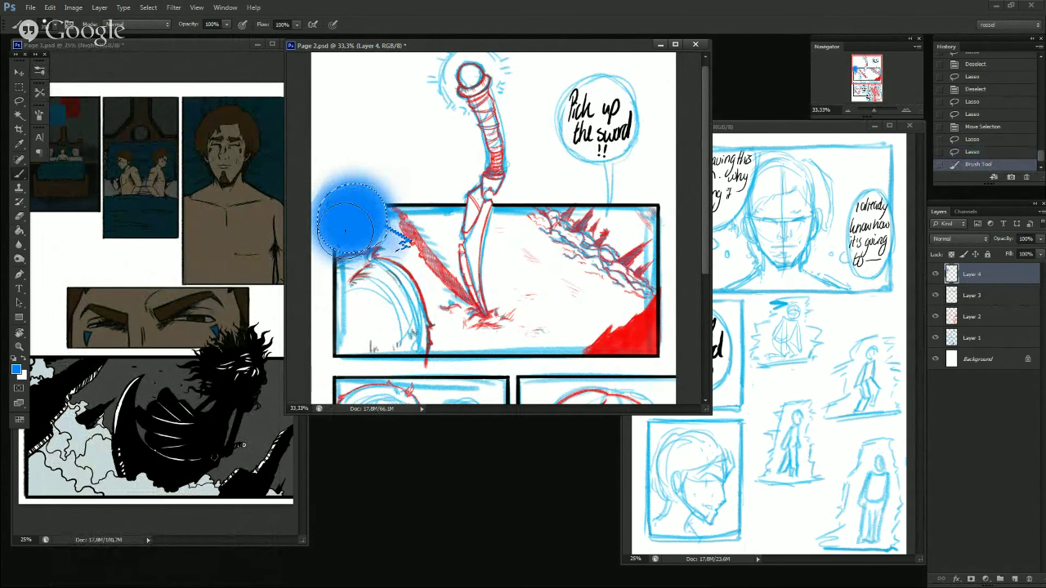
key(ctrl+alt+z)
key(ctrl+alt+z)
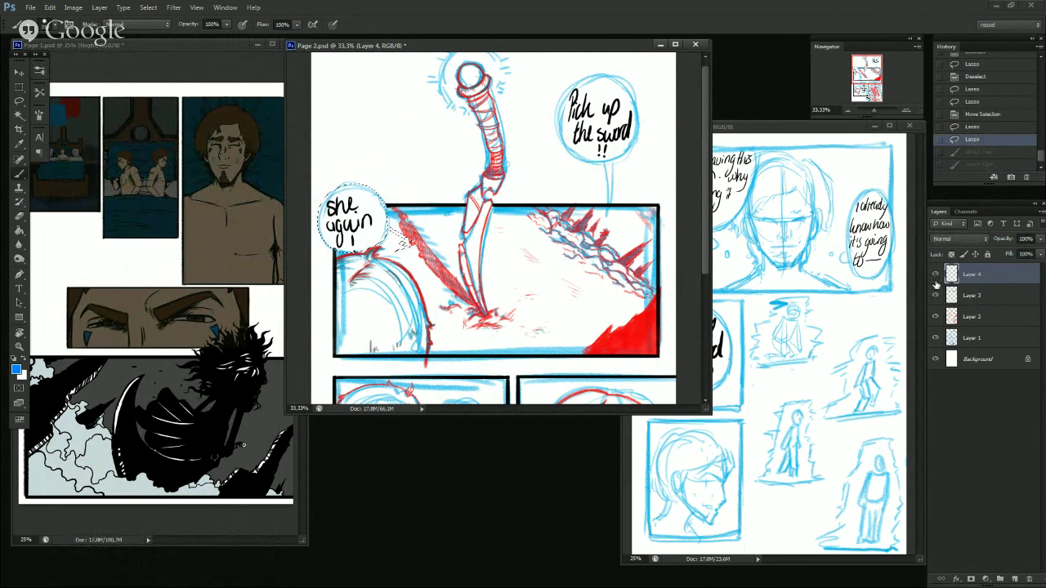
Try painting the bubble and tail selection blue on Layer 3, then undo the stroke and return to Layer 4.
key(l)
click(398, 263)
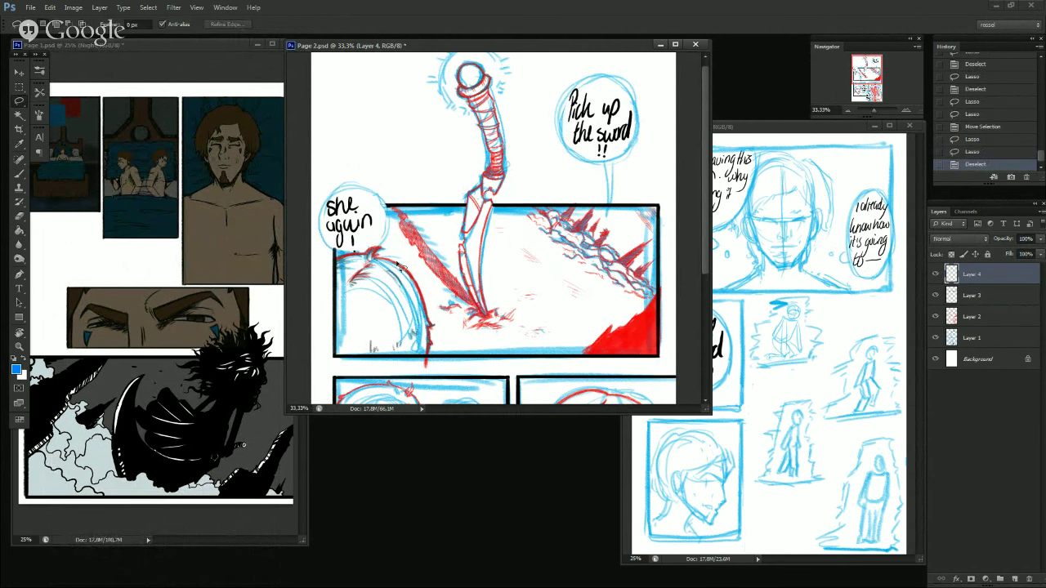
key(ctrl+z)
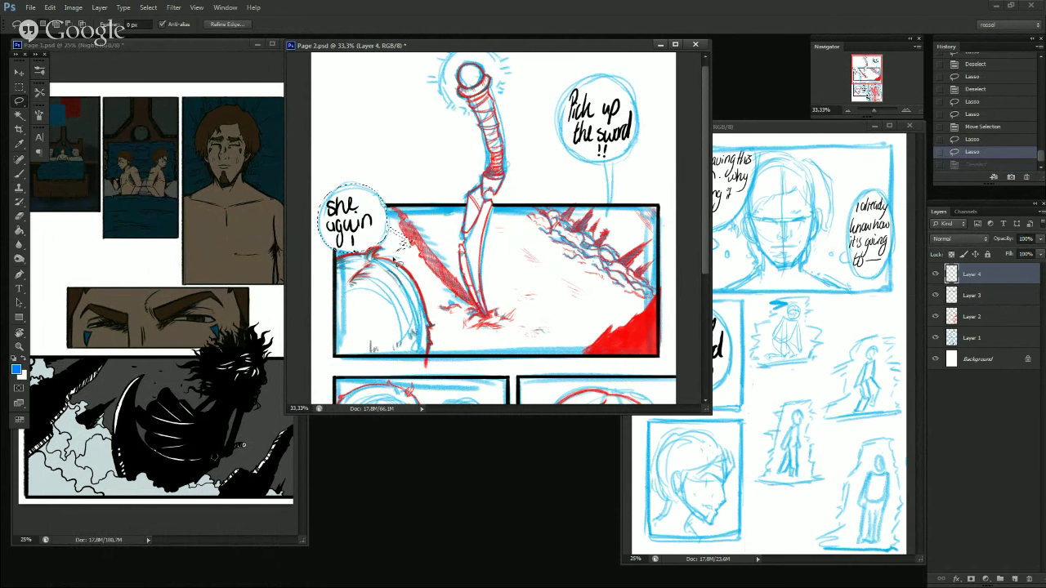
click(973, 296)
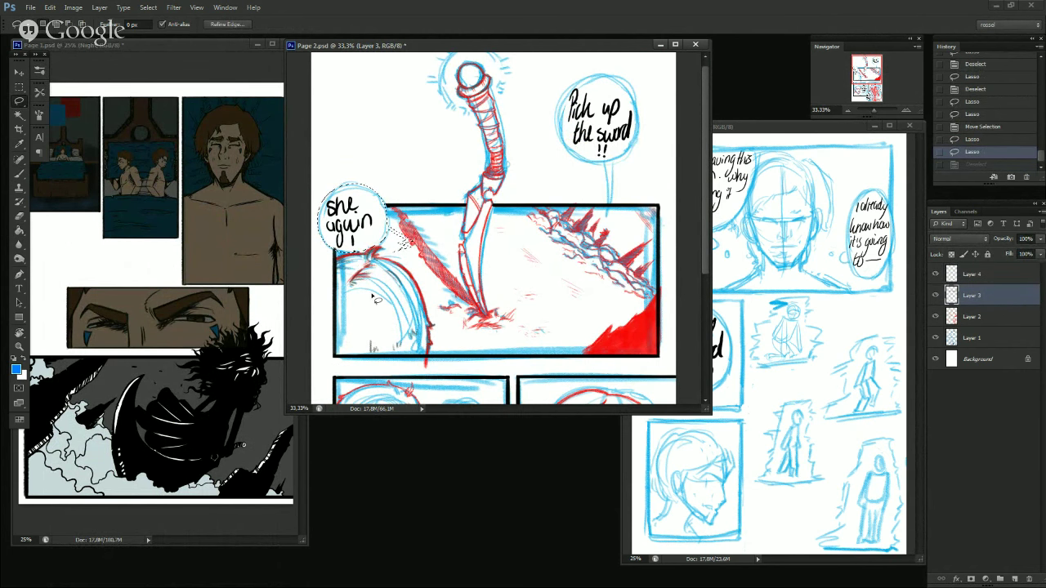
key(b)
mouse_move(299, 282)
mouse_down()
mouse_move(401, 204)
mouse_move(392, 213)
mouse_move(398, 315)
mouse_up()
key(l)
key(ctrl+d)
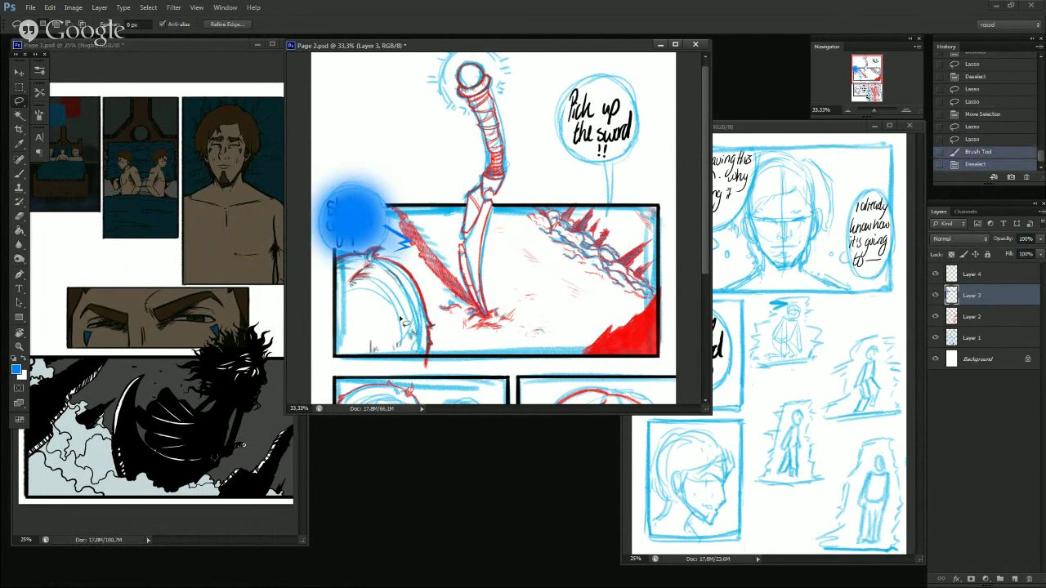
key(ctrl+z)
key(ctrl+alt+z)
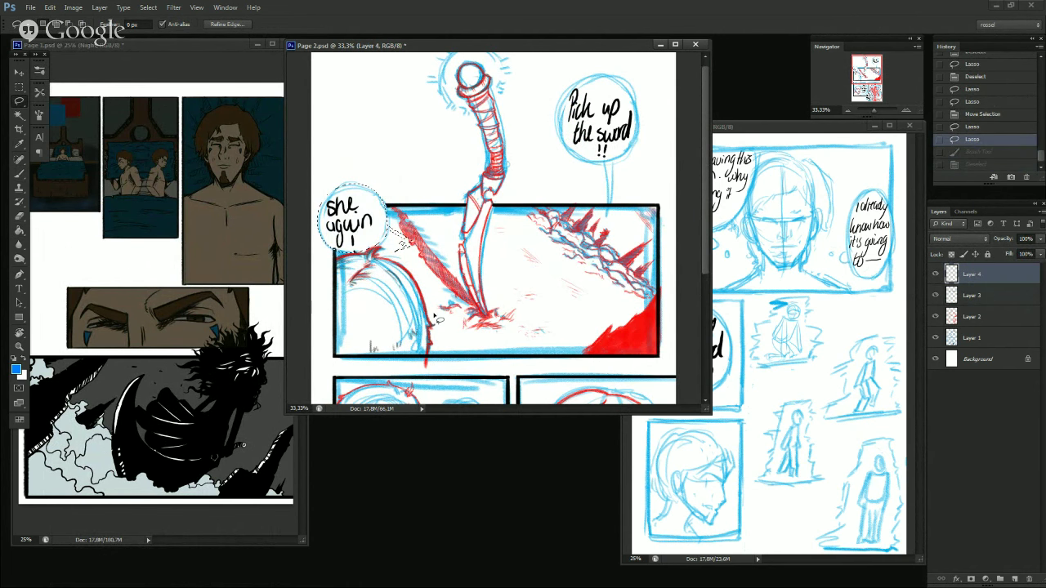
Drop the bubble selection, test-paint a new unfeathered freehand selection over the sword in blue, then undo the paint and deselect.
key(ctrl+d)
mouse_move(449, 242)
mouse_down()
mouse_move(520, 296)
mouse_move(441, 260)
mouse_up()
key(b)
mouse_move(510, 216)
mouse_down()
mouse_move(453, 273)
mouse_move(491, 323)
mouse_up()
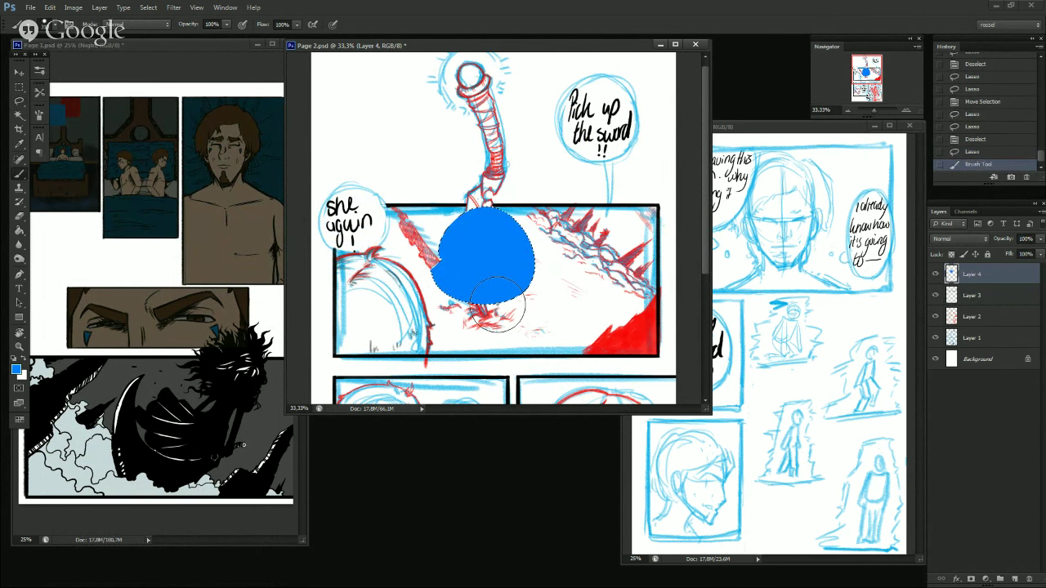
key(ctrl+z)
key(l)
key(ctrl+d)
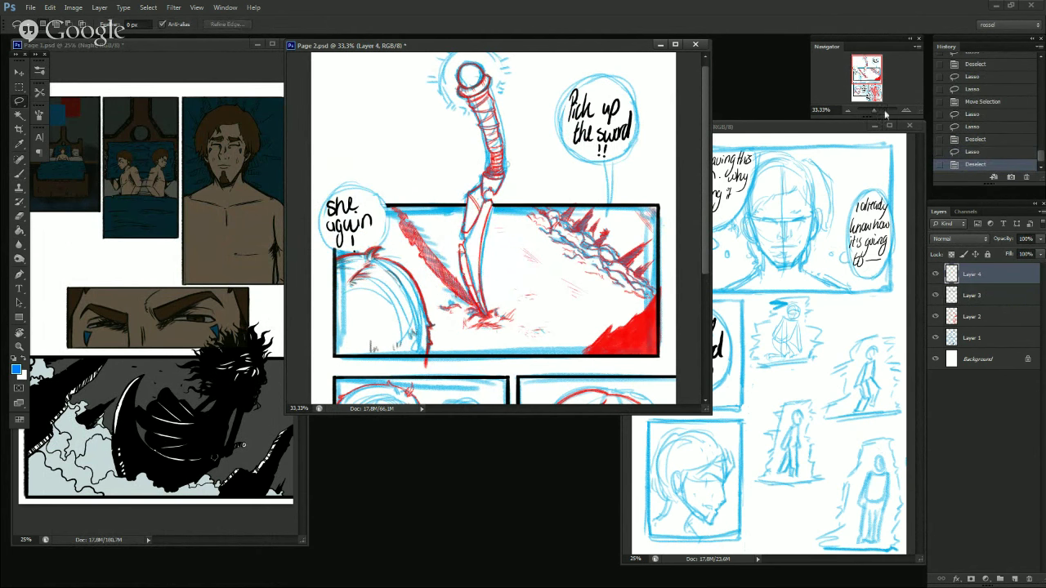
Try a Lasso outline of the "she again!" bubble, discard it, then try painting the bubble blue freehand and undo the stroke.
click(906, 109)
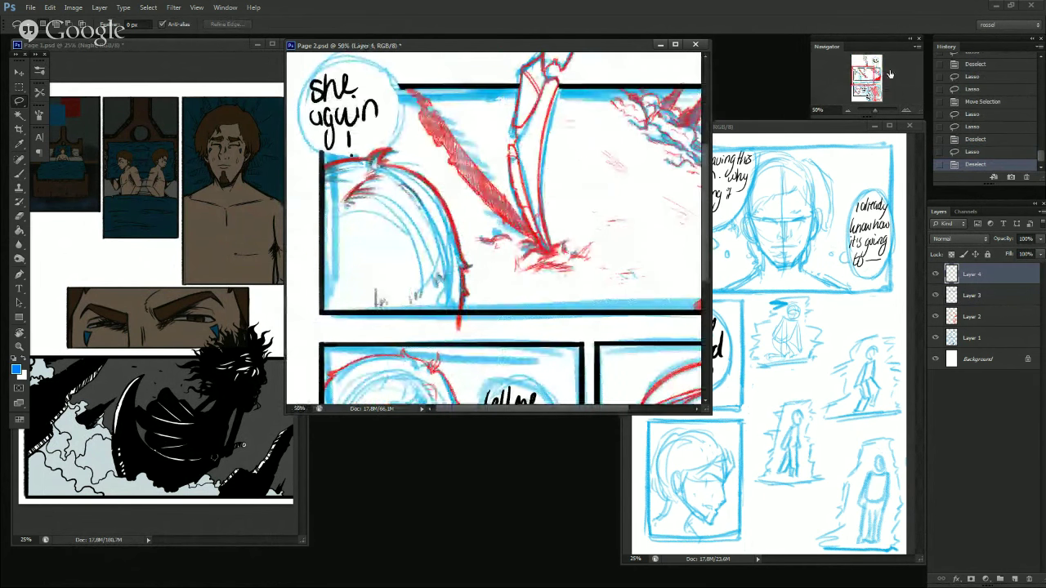
drag(870, 77, 868, 71)
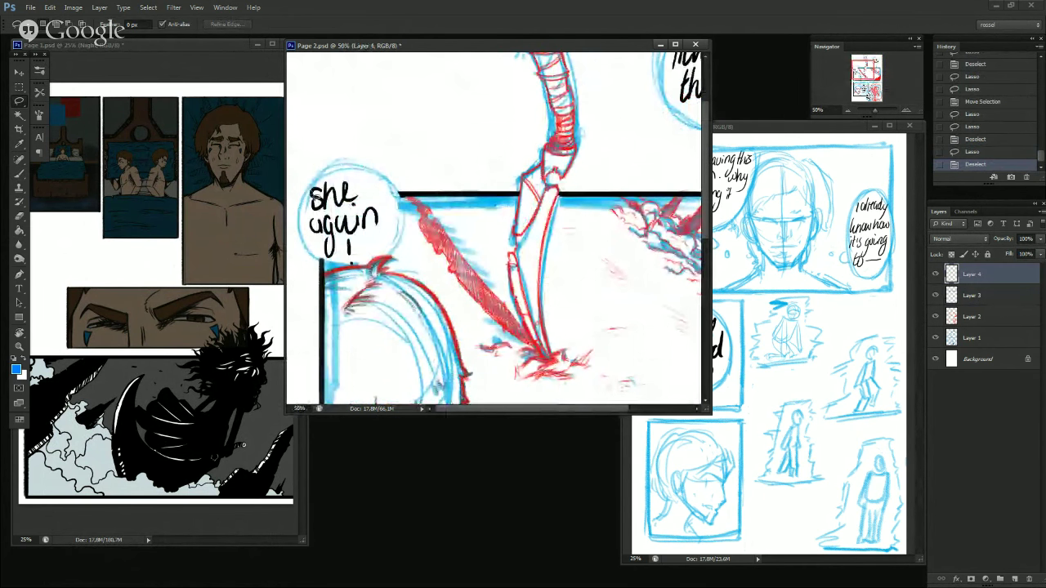
mouse_move(308, 190)
mouse_down()
mouse_move(339, 162)
mouse_move(391, 170)
mouse_move(404, 200)
mouse_move(399, 250)
mouse_up()
key(ctrl+d)
key(b)
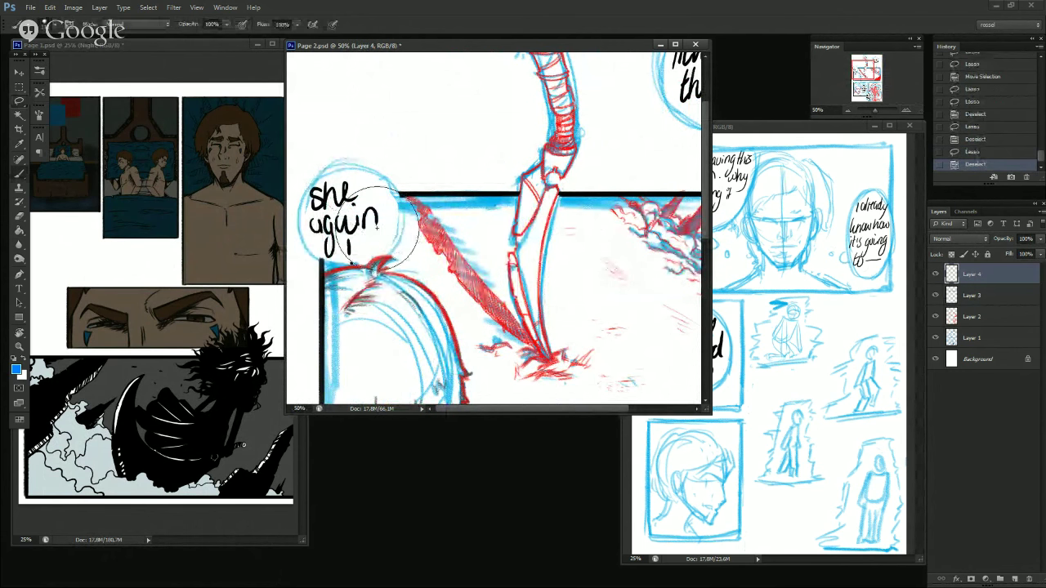
click(349, 209)
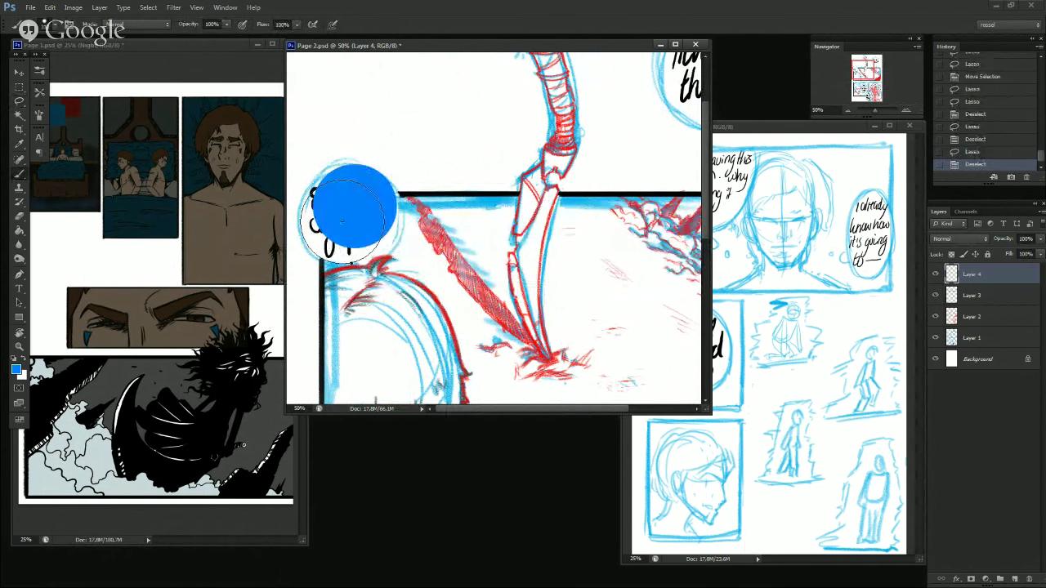
mouse_move(345, 206)
mouse_down()
mouse_move(363, 194)
mouse_move(350, 198)
mouse_up()
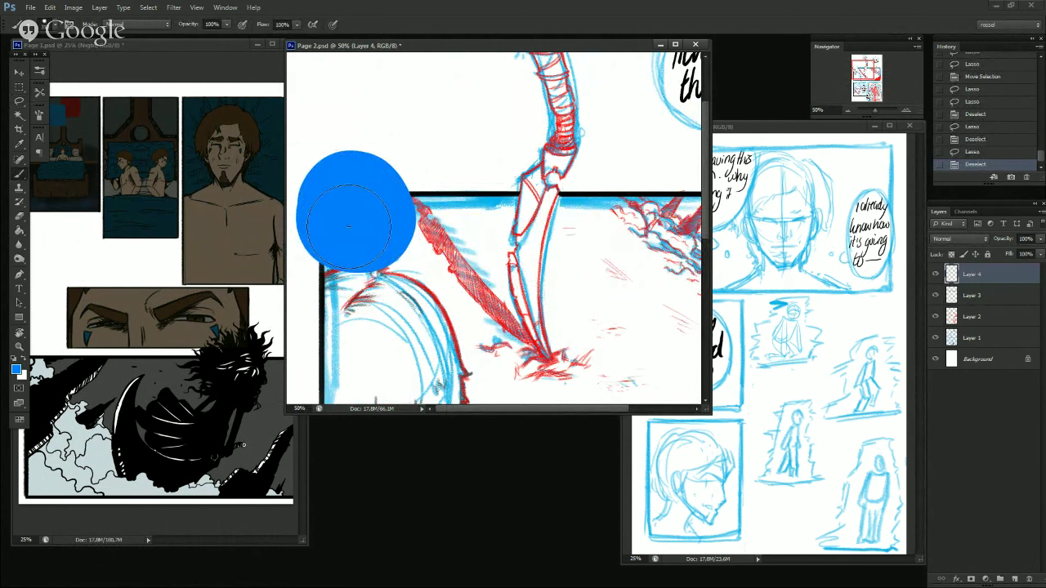
key(ctrl+z)
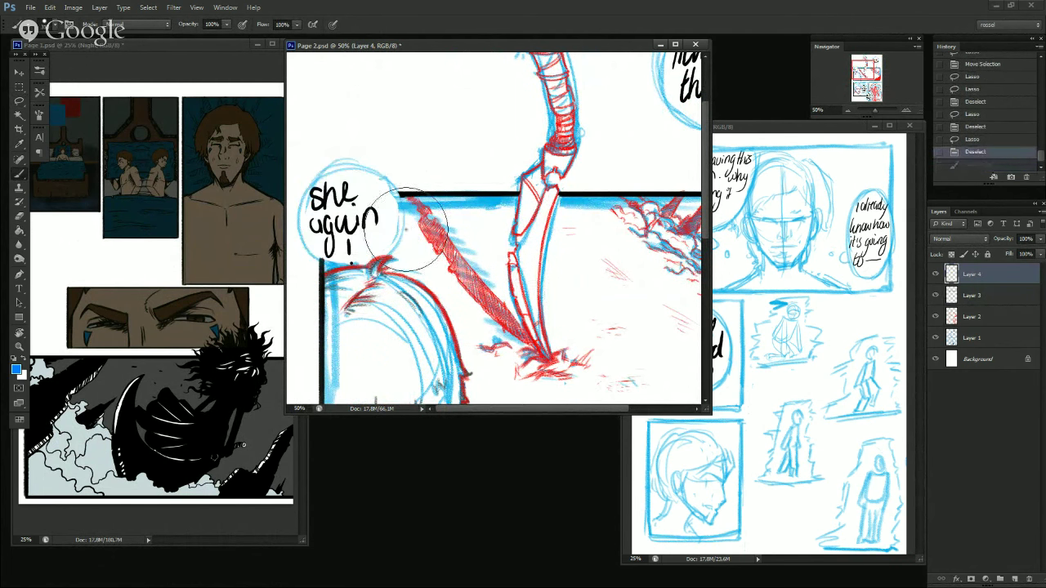
Try painting the "she again!" bubble blue again with a smaller hard brush, then undo the stroke.
alt+right_click(360, 204)
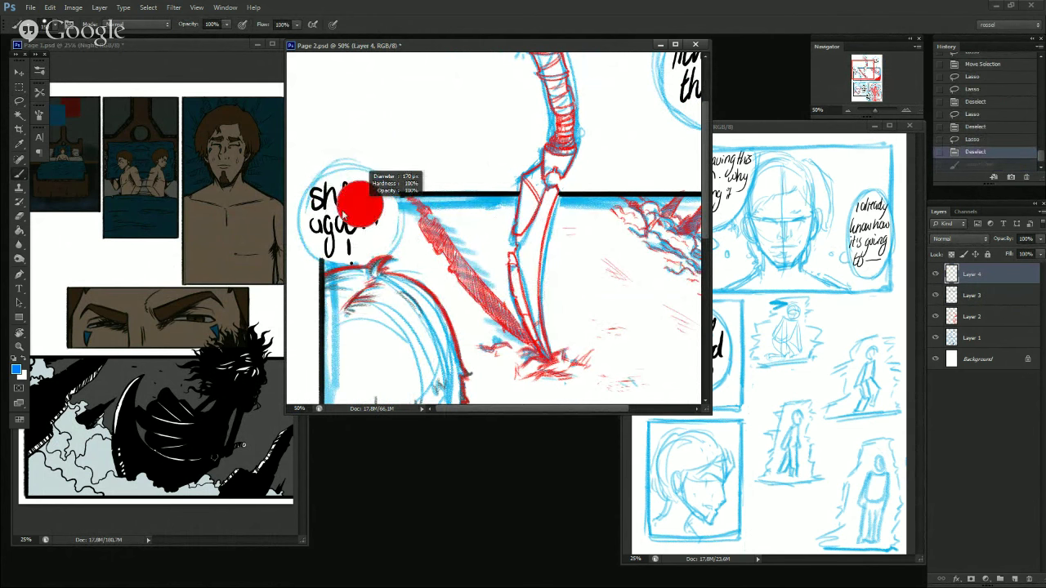
mouse_move(342, 190)
mouse_down()
mouse_move(325, 214)
mouse_move(327, 238)
mouse_move(366, 245)
mouse_move(386, 214)
mouse_up()
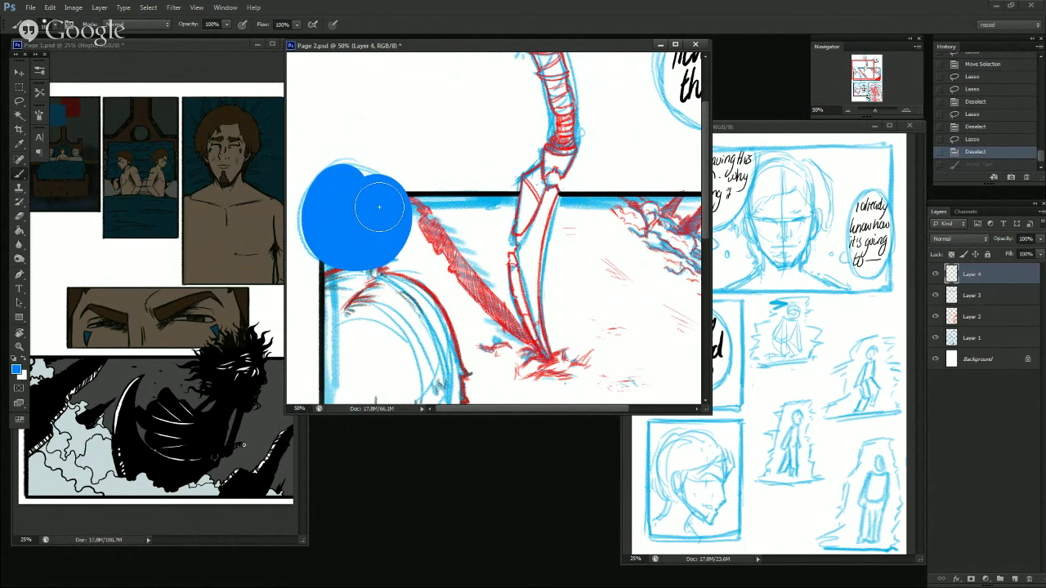
mouse_move(347, 183)
mouse_down()
mouse_move(327, 203)
mouse_move(343, 186)
mouse_move(343, 229)
mouse_up()
key(ctrl+z)
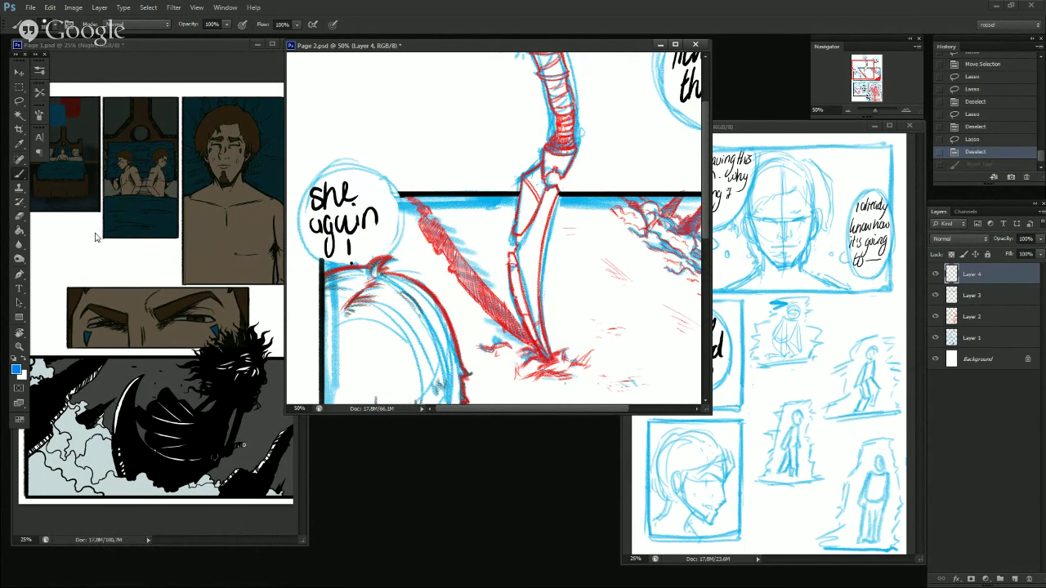
Select the "she again!" bubble with the Elliptical Marquee, fill it with solid blue on Layer 4 and deselect.
click(21, 88)
click(70, 99)
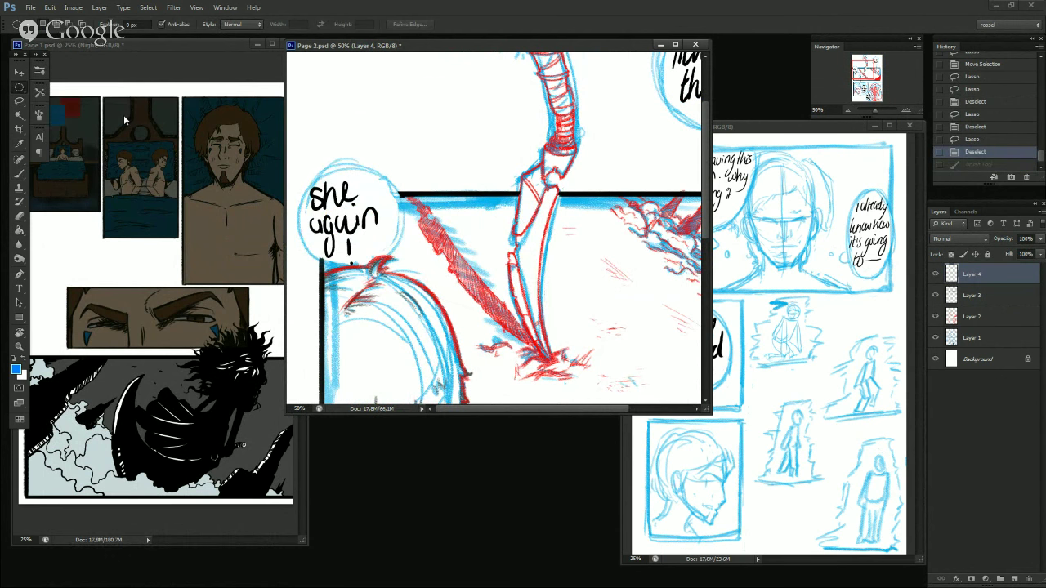
drag(308, 167, 400, 269)
click(396, 237)
drag(295, 166, 406, 267)
key(g)
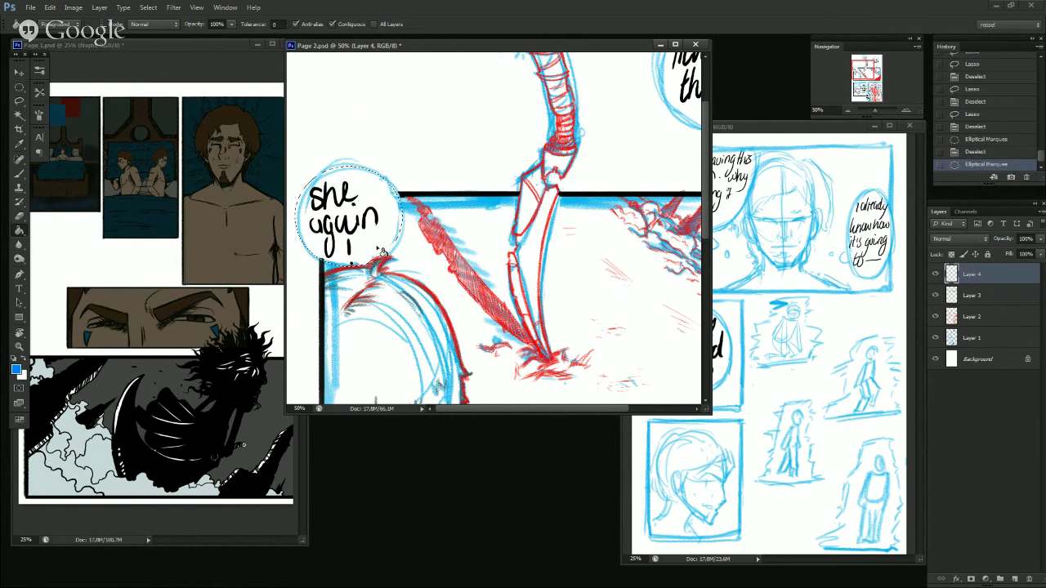
click(383, 251)
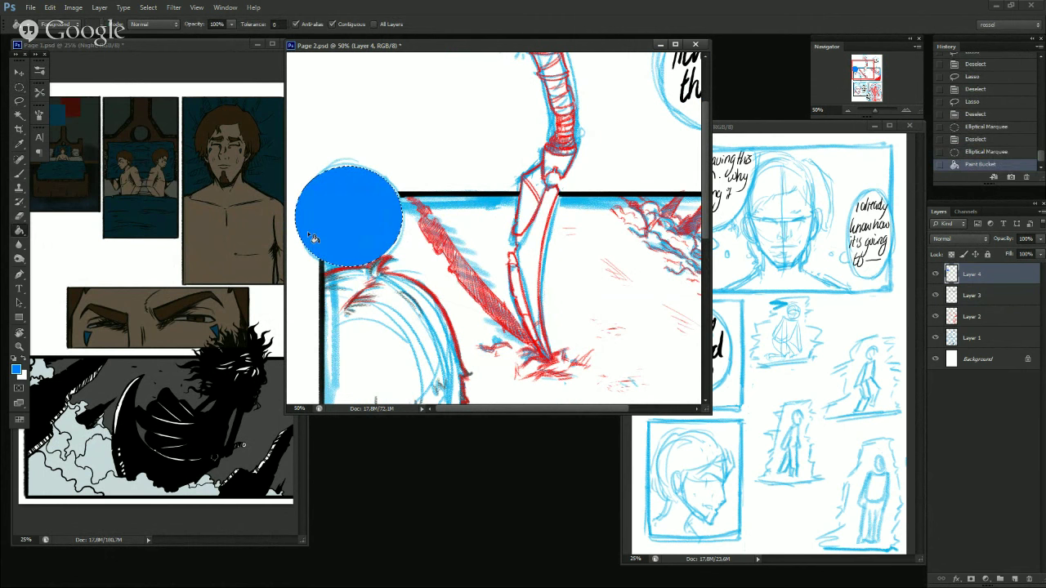
key(l)
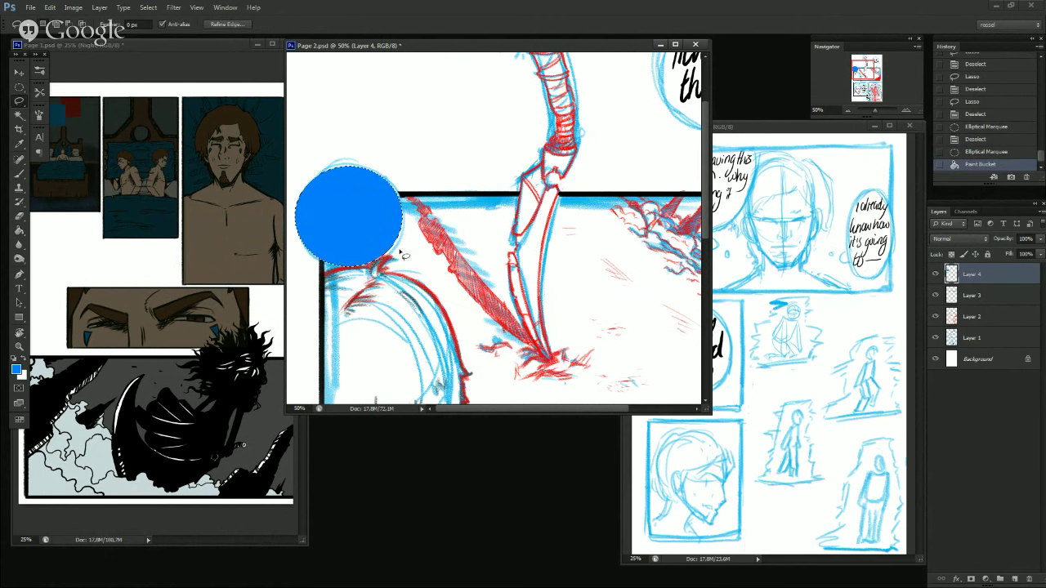
key(ctrl+d)
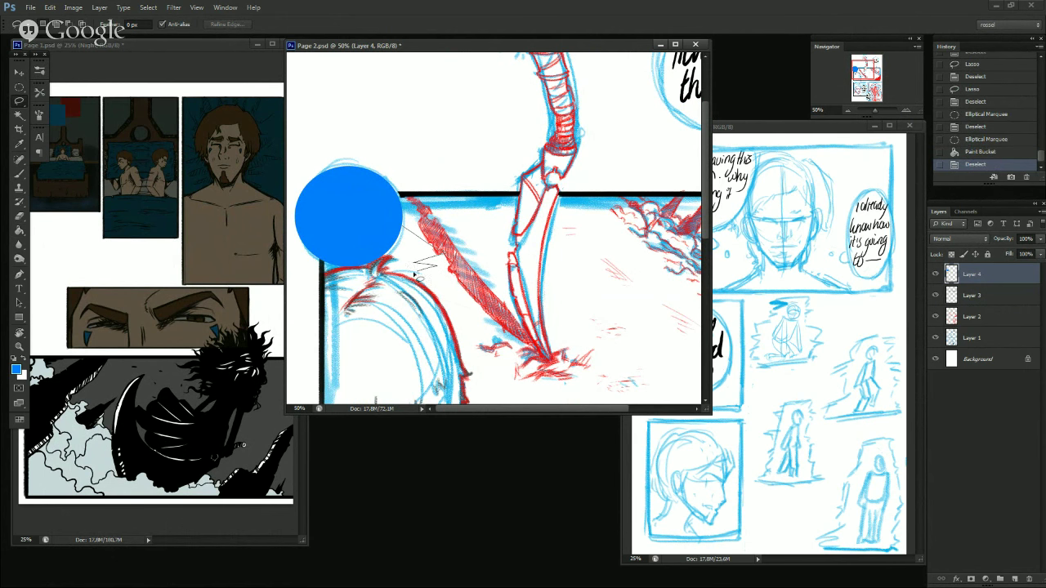
Try outlining a zigzag tail beside the blue bubble with the Lasso, discarding each selection.
drag(428, 260, 423, 251)
key(ctrl+d)
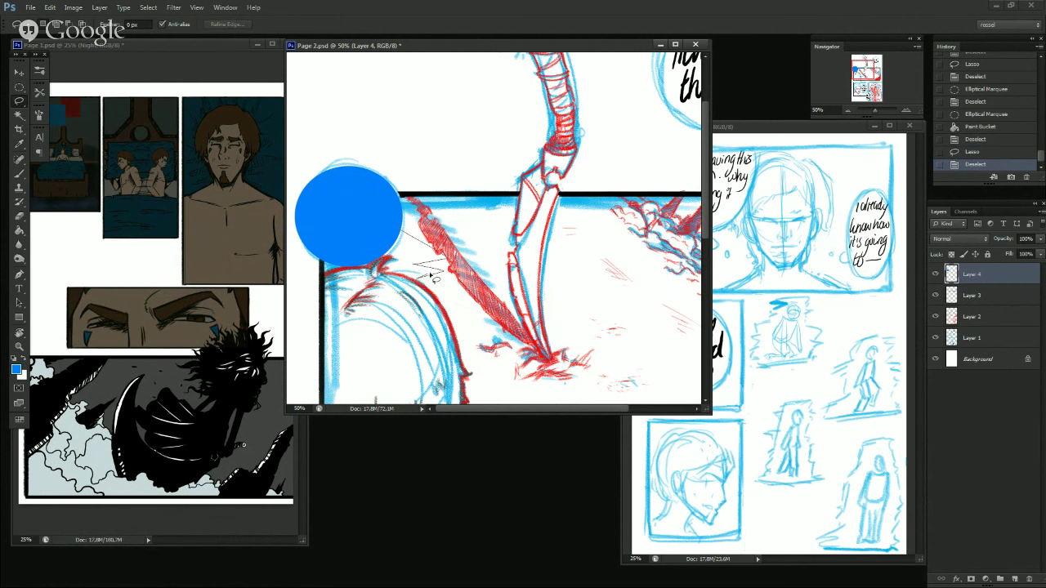
mouse_move(405, 267)
mouse_down()
mouse_move(420, 278)
mouse_move(400, 233)
mouse_up()
key(ctrl+d)
key(ctrl+d)
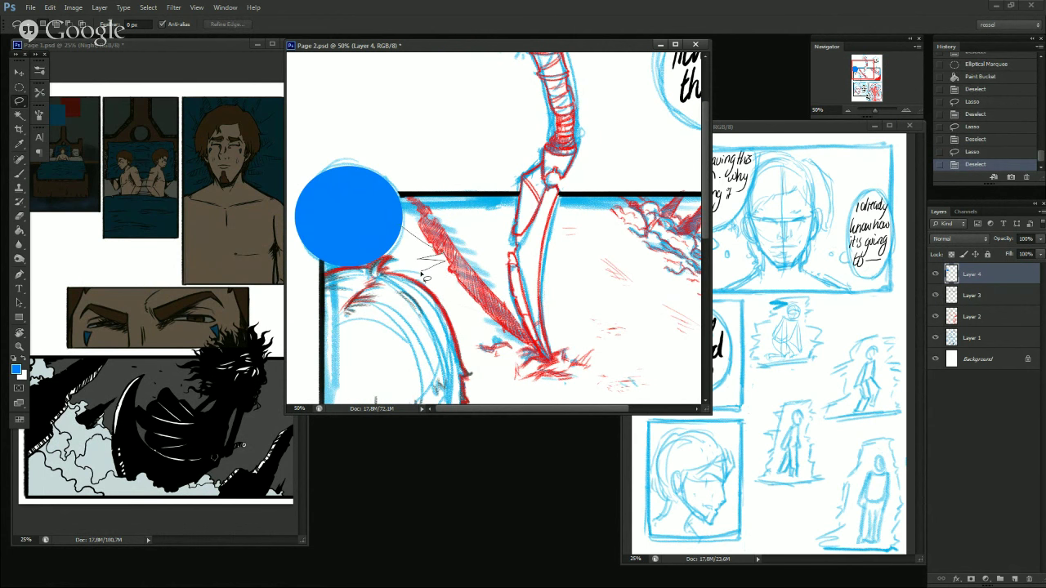
Outline a lightning-shaped tail joined to the bubble with the Lasso, fill it with blue and deselect.
drag(376, 223, 425, 269)
key(g)
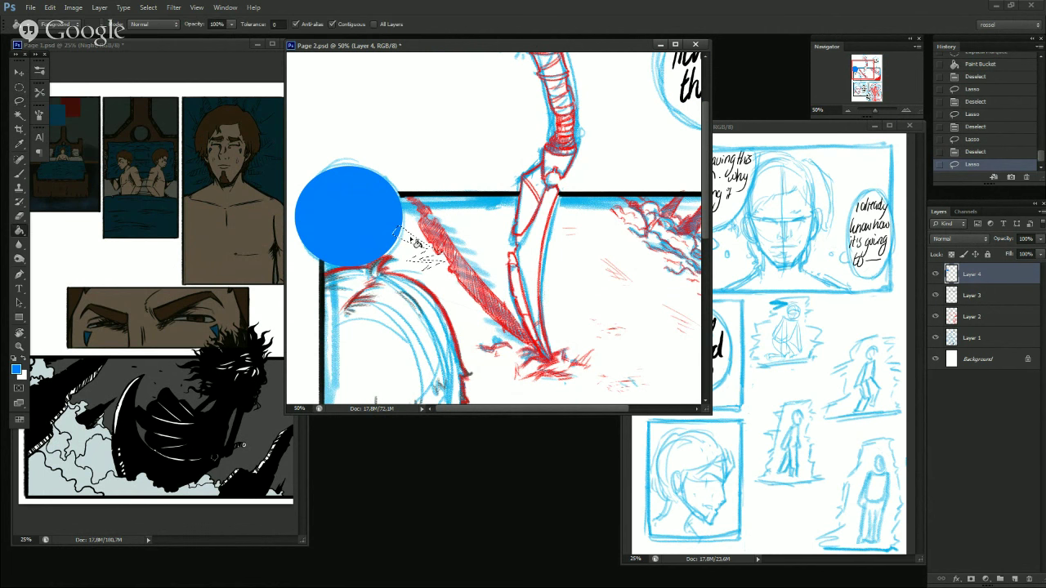
click(415, 244)
key(l)
key(ctrl+d)
Shrink the hard round brush and dab blue over the join between the bubble and its tail.
key(b)
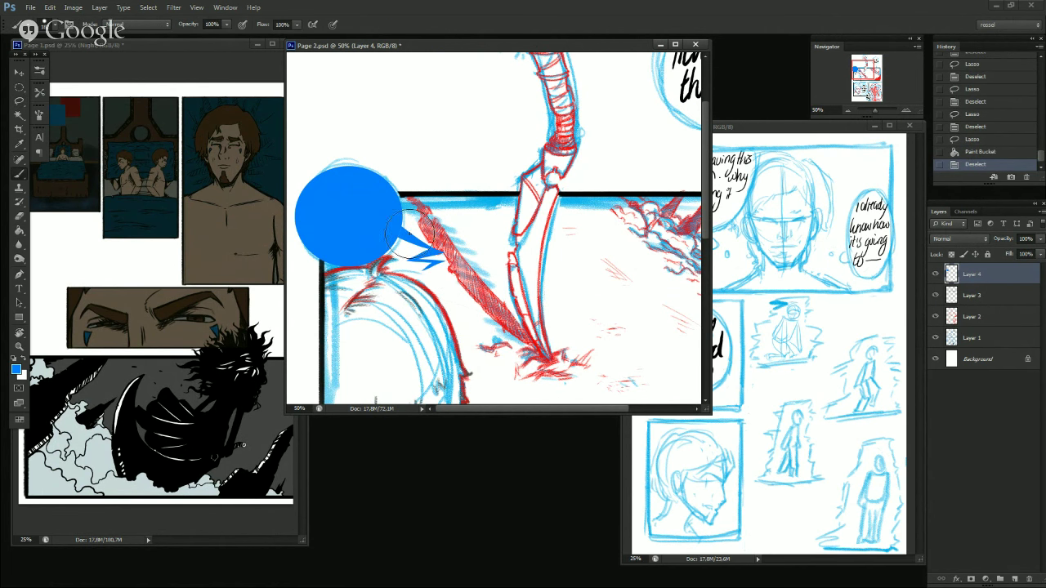
alt+right_click(406, 235)
alt+right_click(397, 228)
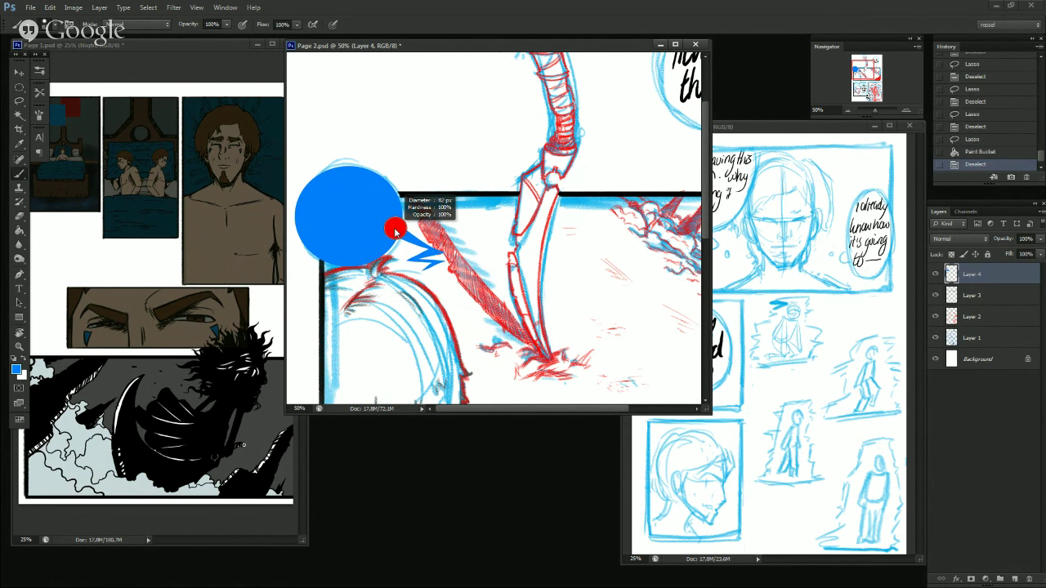
click(398, 232)
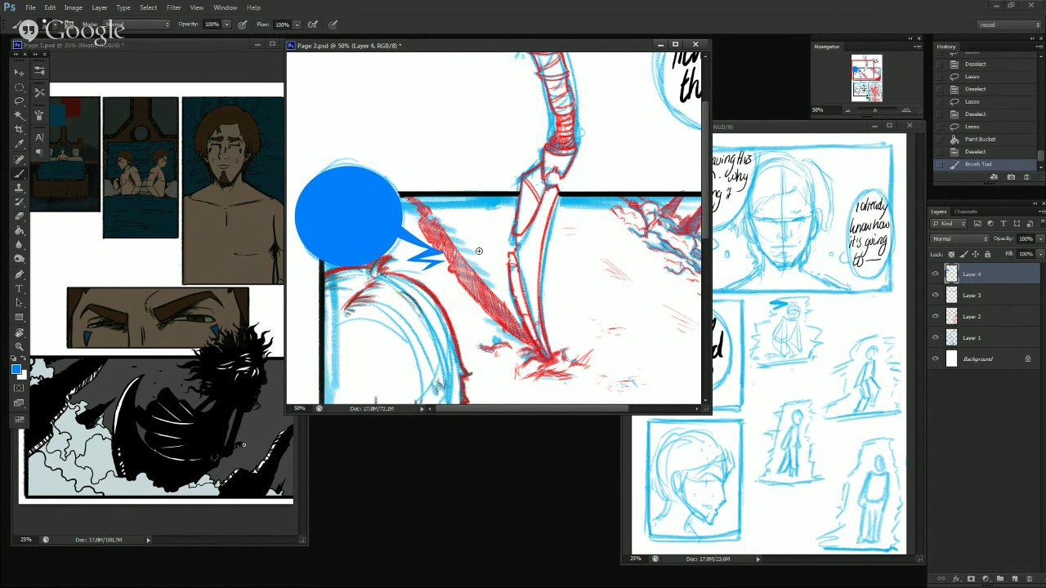
Lasso the excess slivers along the upper edge of the bubble's tail, clear them and deselect.
click(849, 111)
click(849, 111)
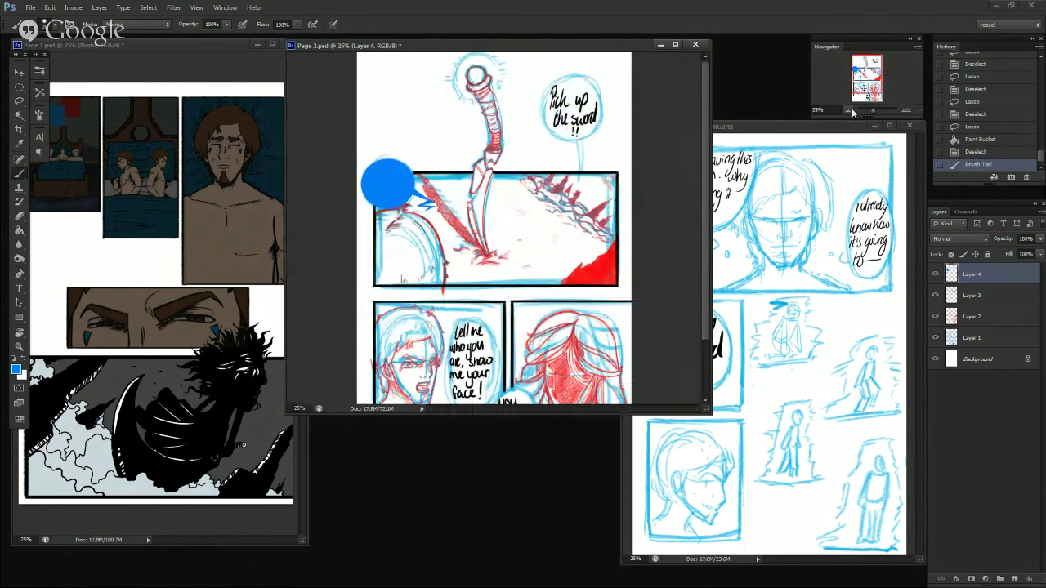
click(906, 111)
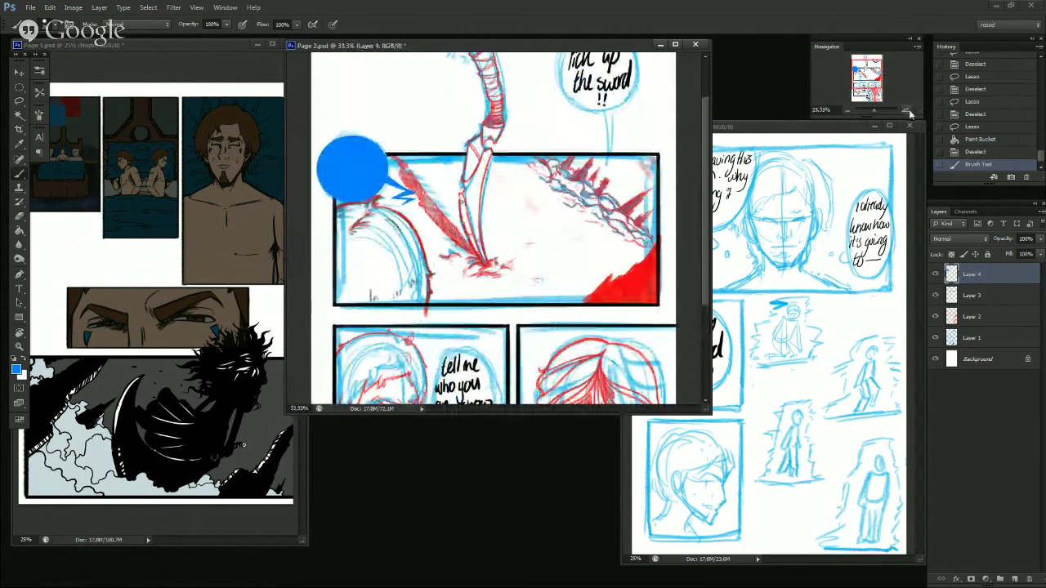
click(906, 111)
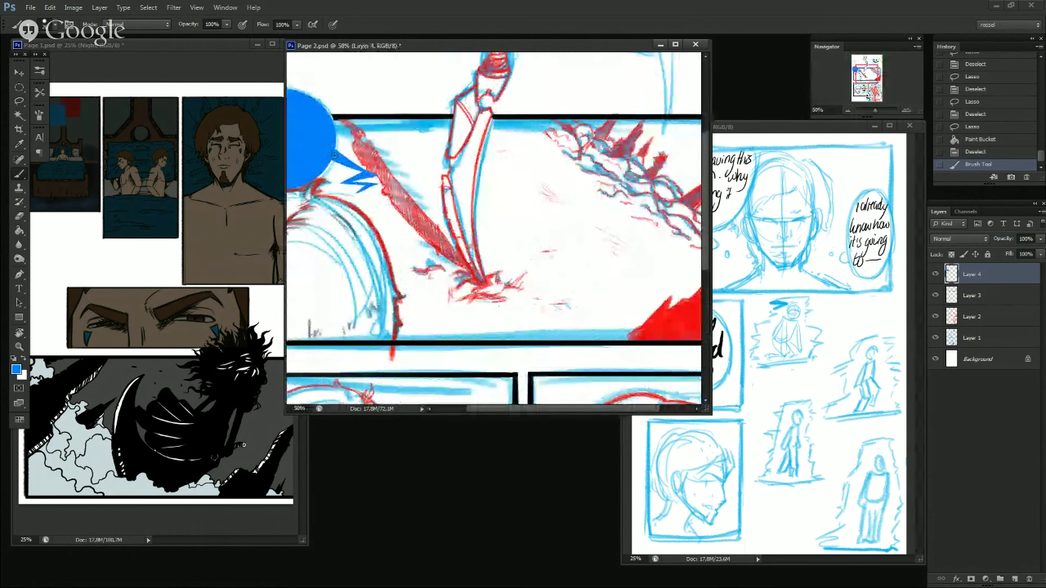
key(l)
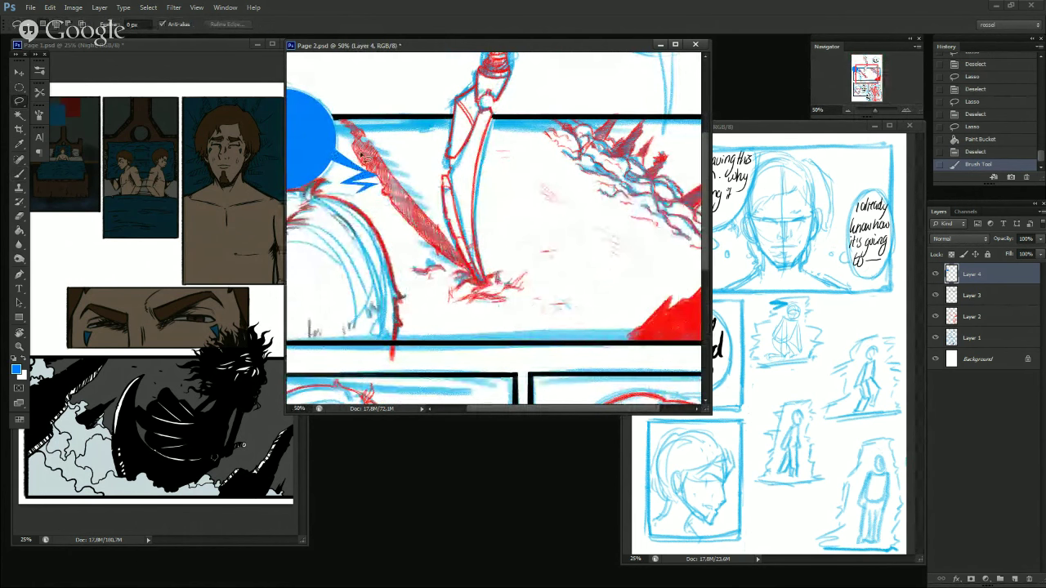
drag(379, 173, 386, 181)
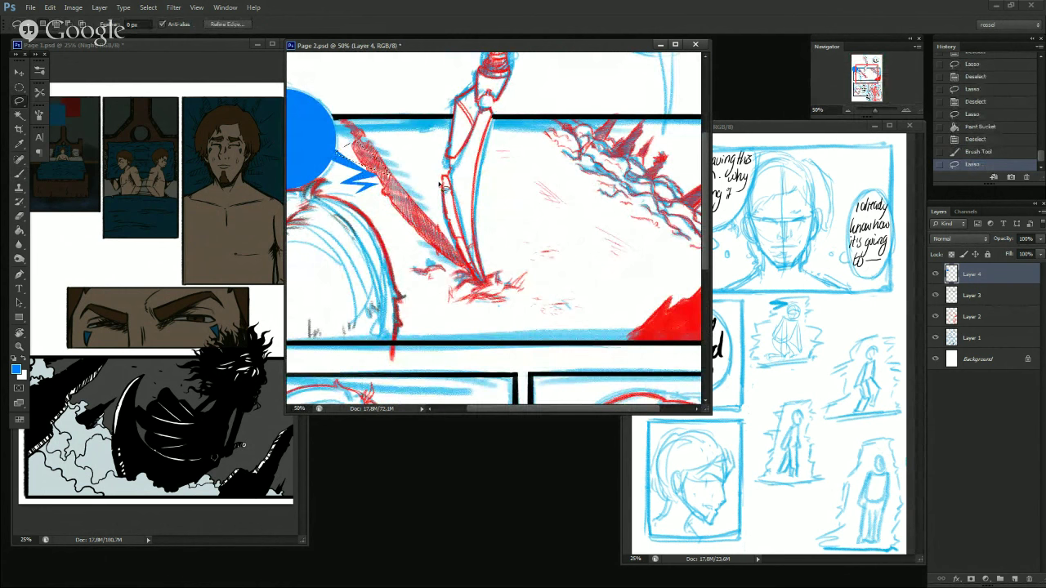
key(Delete)
key(ctrl+d)
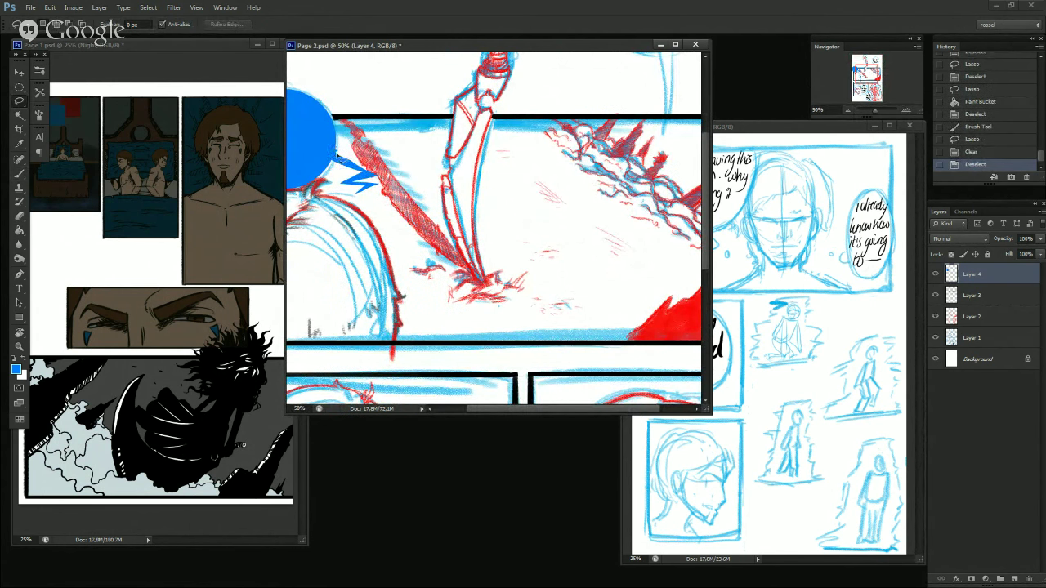
mouse_move(385, 176)
mouse_down()
mouse_move(333, 120)
mouse_move(353, 143)
mouse_move(381, 149)
mouse_move(387, 125)
mouse_move(364, 170)
mouse_move(341, 129)
mouse_up()
key(Delete)
key(ctrl+d)
key(Delete)
key(ctrl+d)
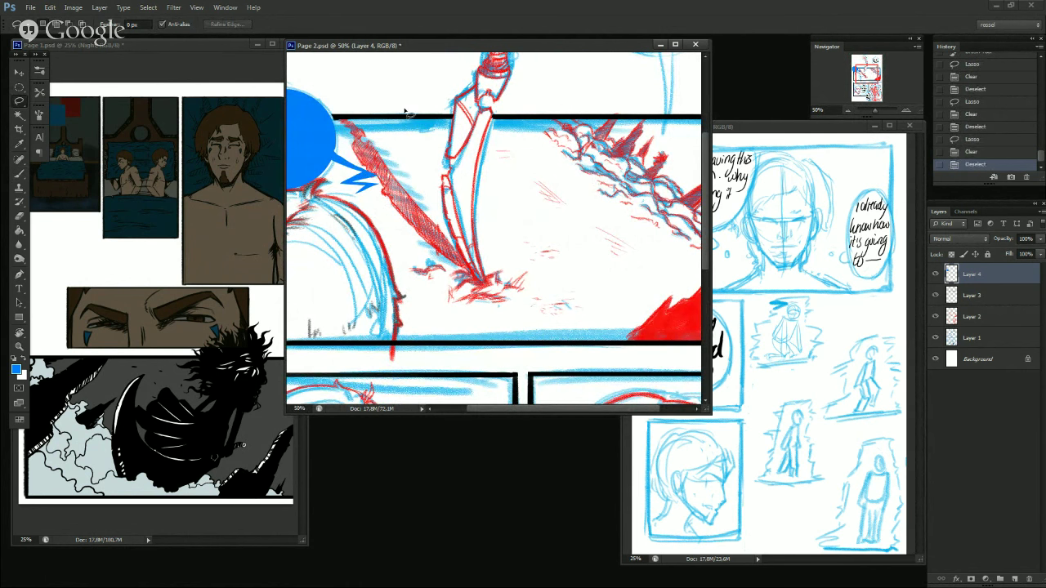
Lasso and clear more slivers at the tail's outer corner, and patch the tail's join with a small hard blue brush.
drag(394, 176, 369, 162)
key(Delete)
key(ctrl+d)
drag(406, 174, 396, 178)
key(Delete)
key(ctrl+d)
key(b)
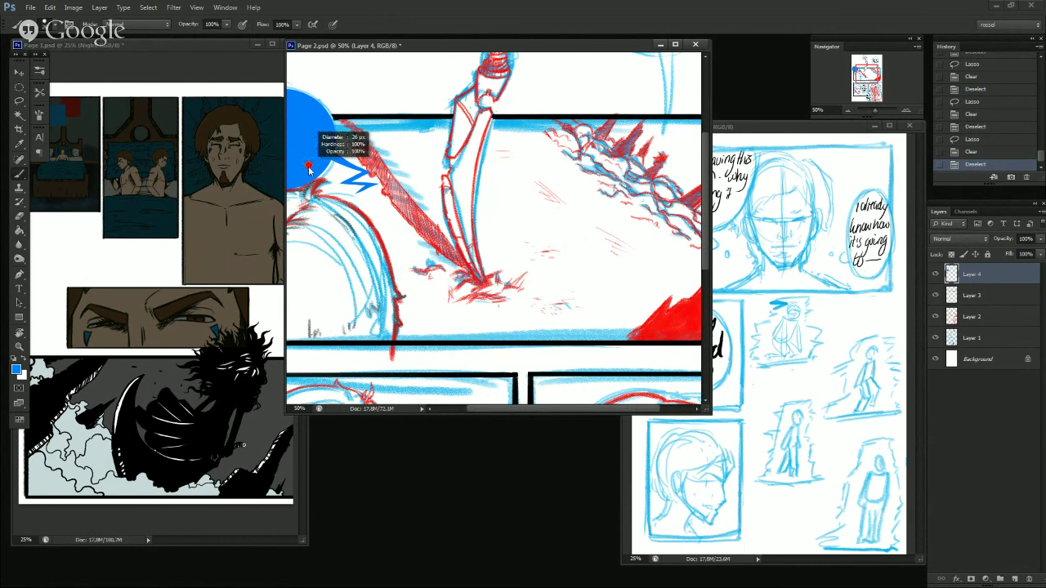
click(330, 156)
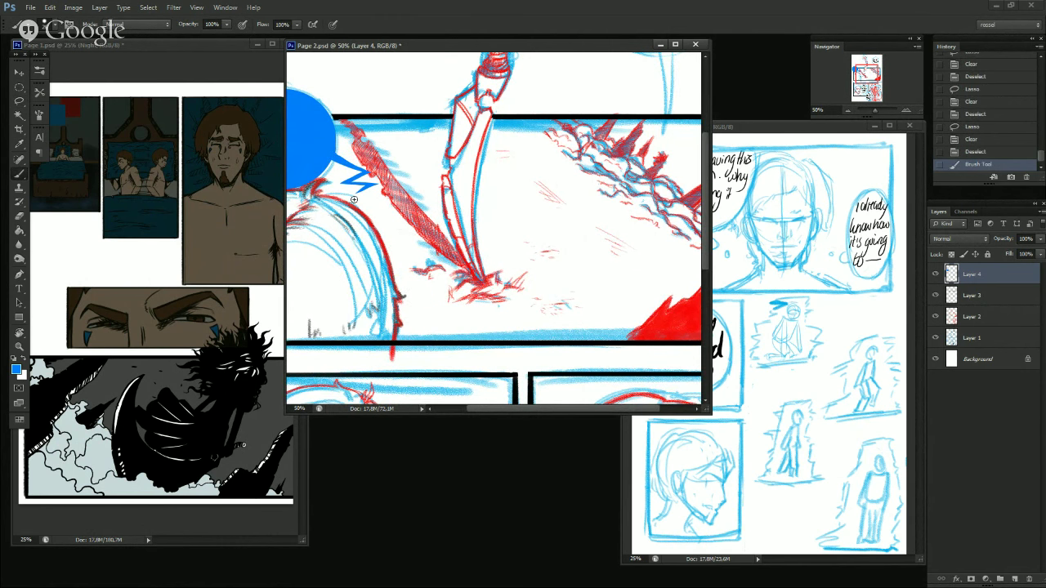
Lasso the excess blue around the tail's lower tip, clear it and deselect.
drag(857, 75, 854, 72)
scroll(436, 199, down, 2)
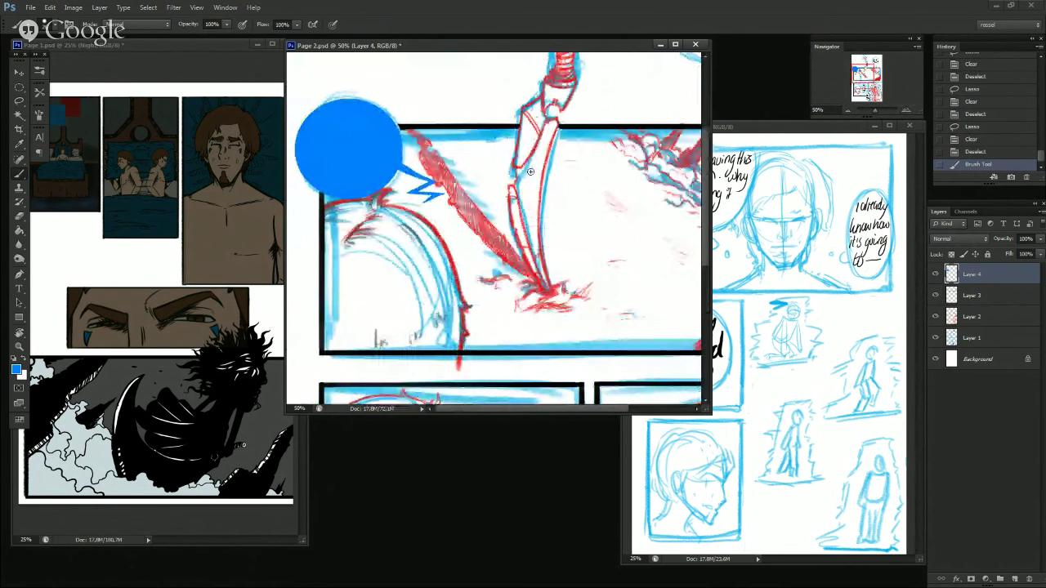
key(l)
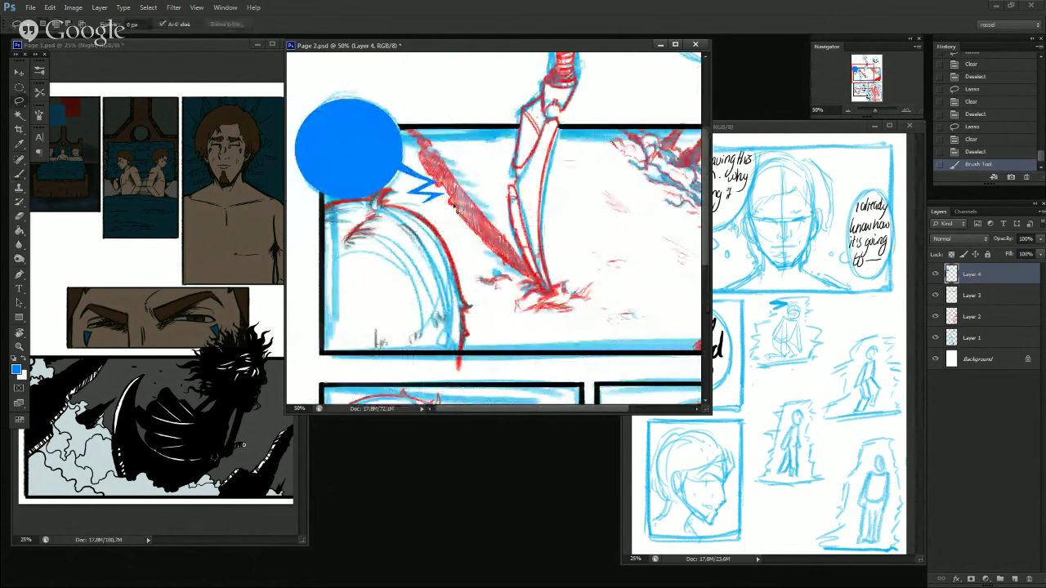
drag(439, 201, 425, 211)
key(ctrl+d)
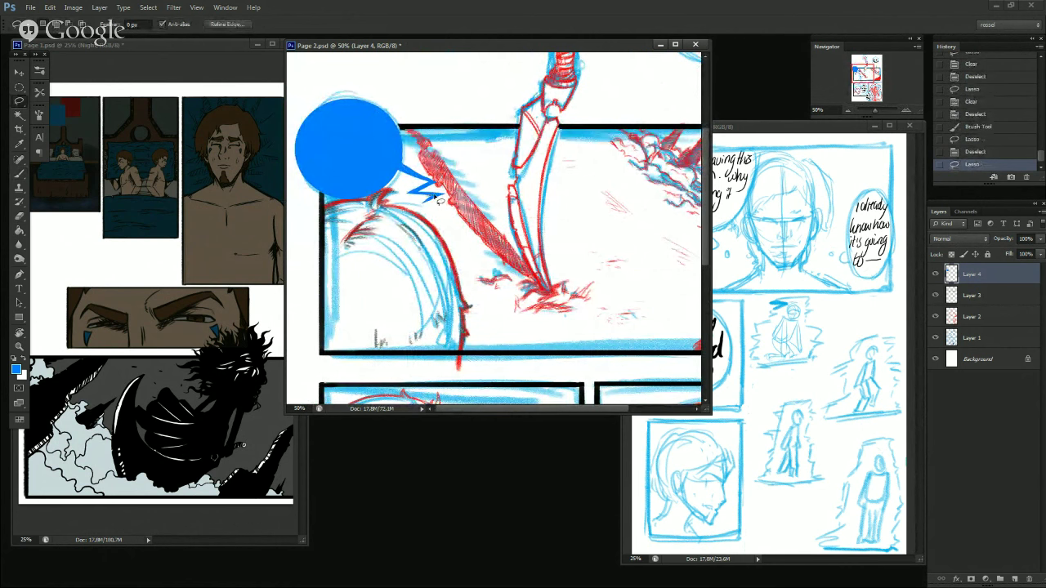
key(Delete)
key(ctrl+d)
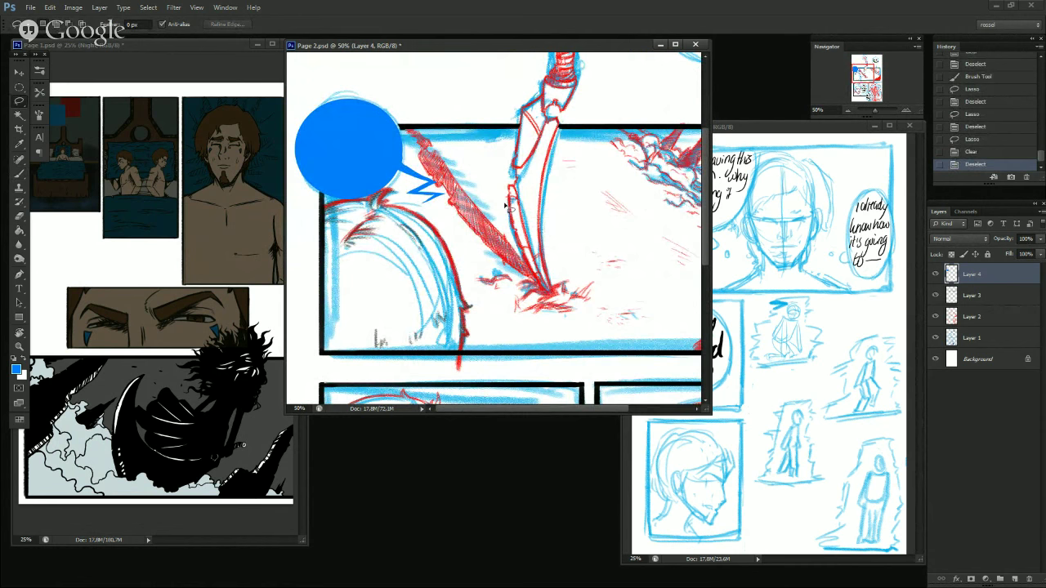
Touch up the tail's lower tip with small hard blue brush strokes, undoing the stray ones.
key(b)
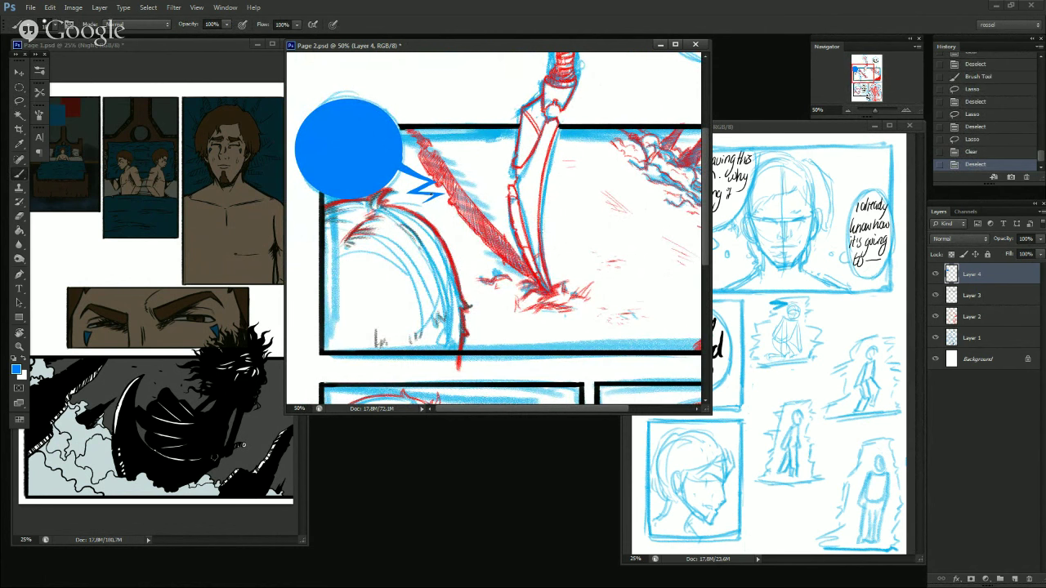
drag(425, 200, 441, 195)
key(ctrl+z)
click(432, 196)
click(431, 196)
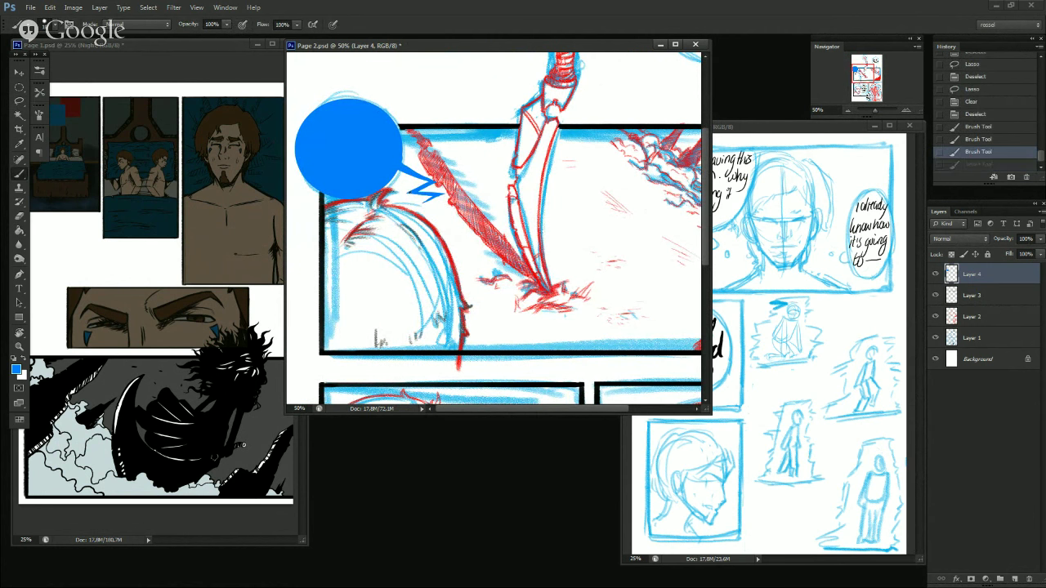
key(ctrl+z)
drag(443, 193, 425, 201)
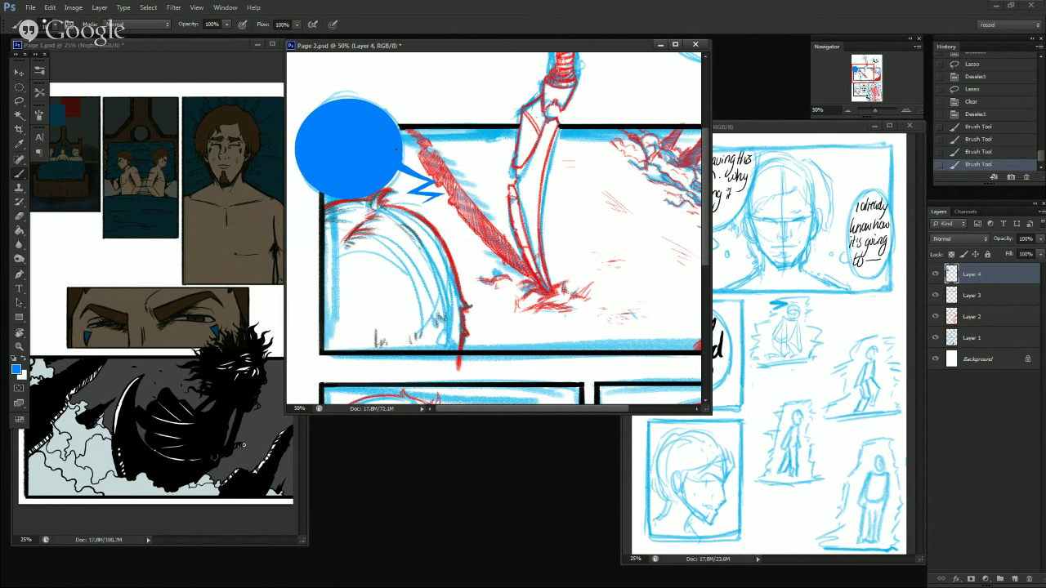
Smooth the edge where the tail meets the bubble with fine brush and eraser strokes.
mouse_move(396, 161)
mouse_down()
mouse_move(407, 169)
mouse_move(395, 160)
mouse_up()
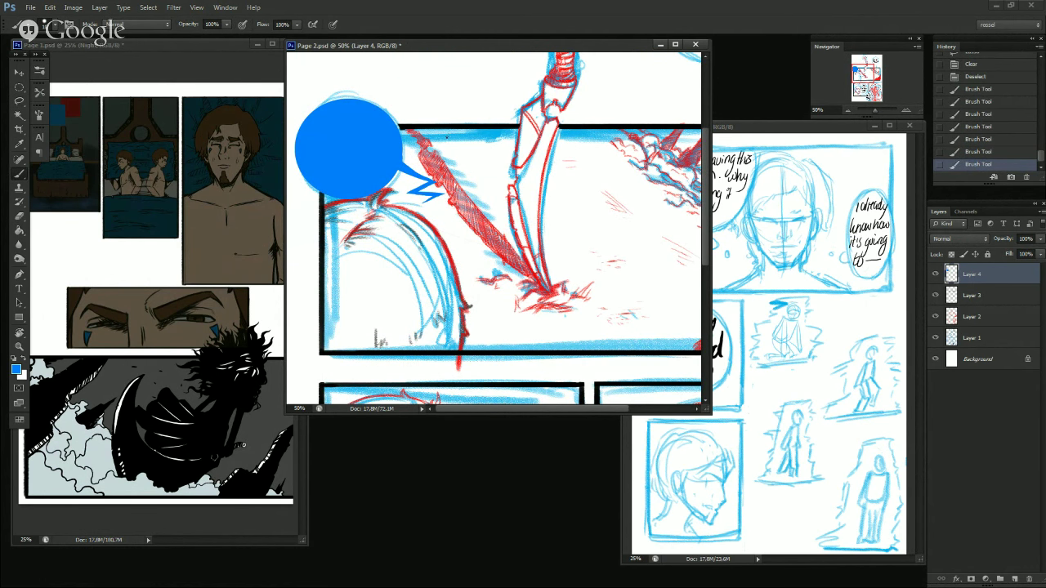
click(476, 141)
drag(405, 166, 397, 162)
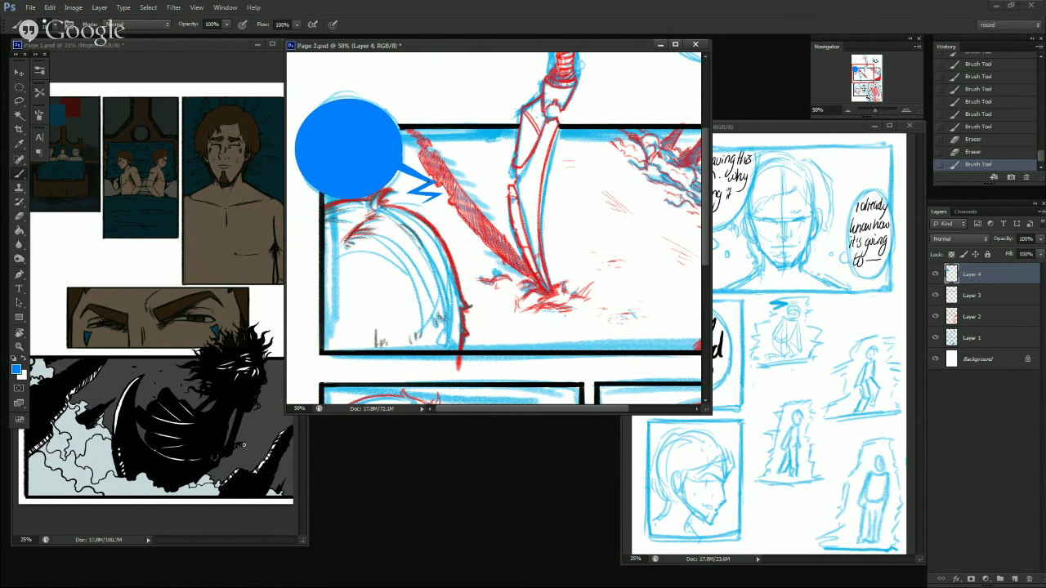
mouse_move(420, 177)
mouse_down()
mouse_move(431, 181)
mouse_move(413, 169)
mouse_up()
key(ctrl+z)
drag(402, 153, 402, 163)
Toggle the visibility of Layer 1 repeatedly to compare the page with and without the blue sketch, leaving it shown.
click(850, 111)
click(850, 111)
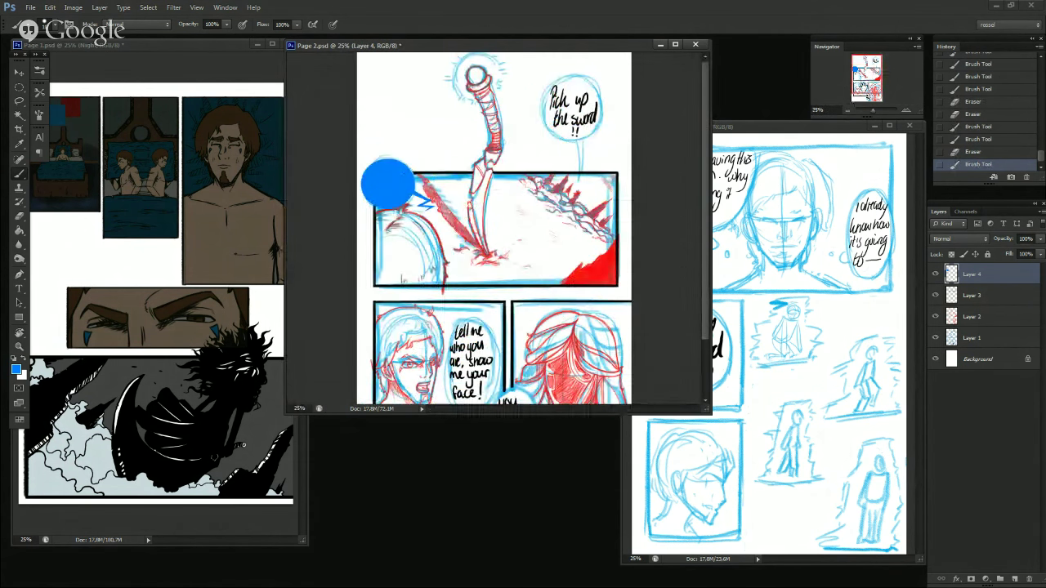
mouse_move(868, 86)
mouse_down()
mouse_move(868, 75)
mouse_move(870, 94)
mouse_up()
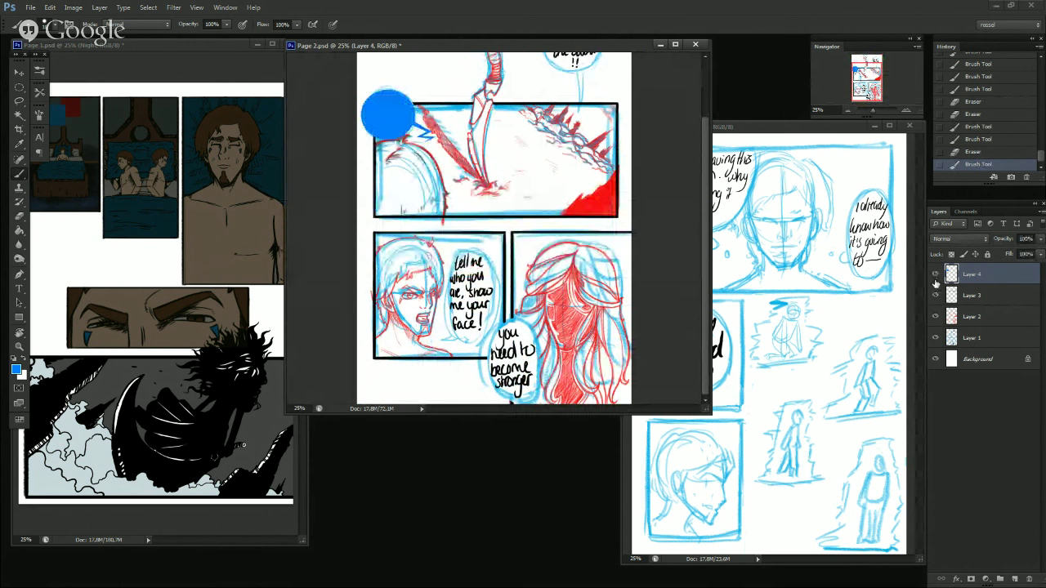
click(935, 337)
click(935, 339)
click(935, 339)
click(934, 342)
click(935, 341)
click(932, 343)
click(933, 344)
click(933, 344)
click(932, 345)
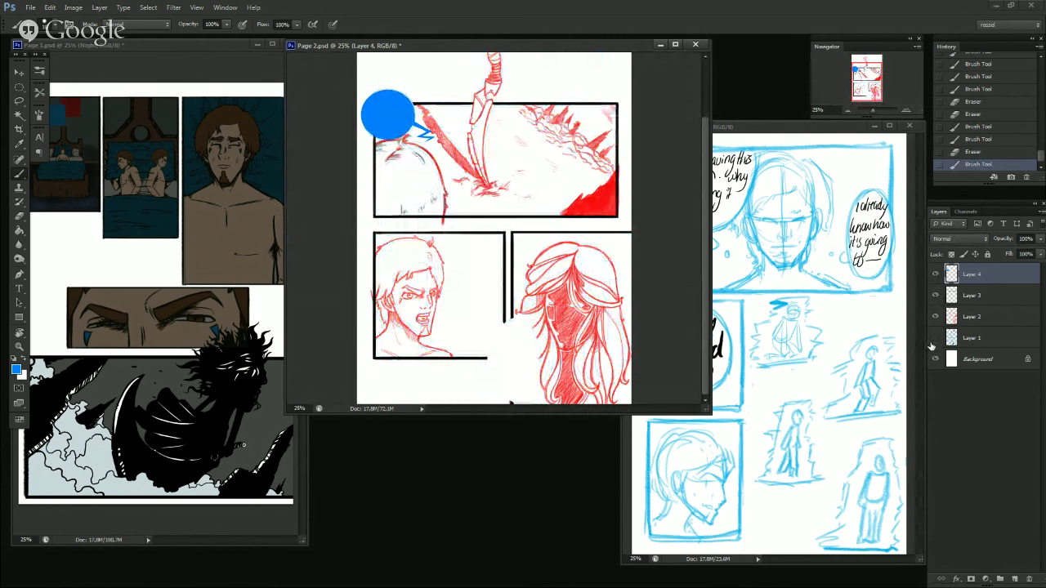
click(932, 344)
click(932, 344)
click(932, 344)
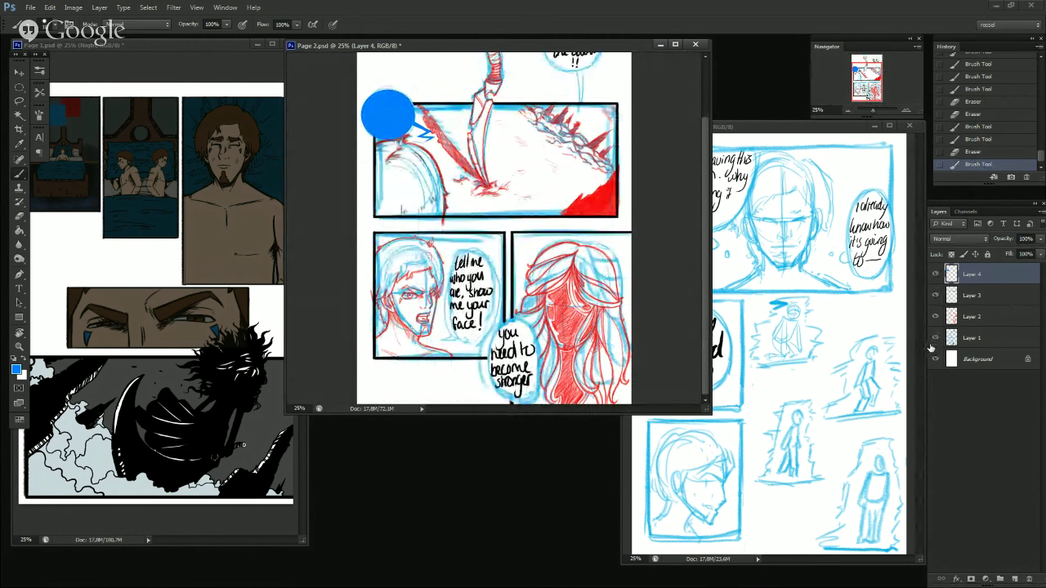
click(932, 345)
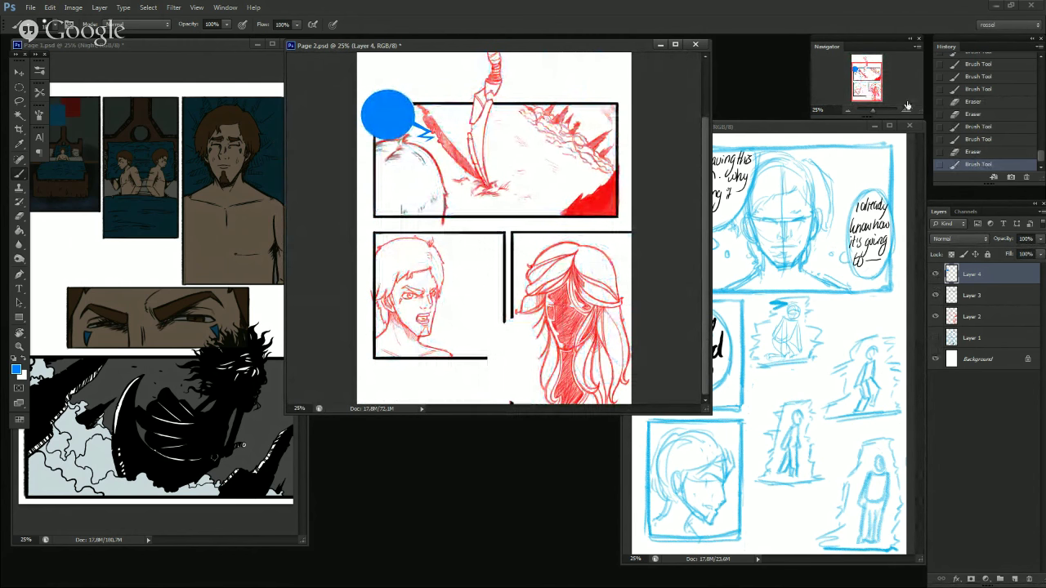
click(935, 338)
Enlarge the blue bubble and tail on Layer 4 to about 106% with Free Transform.
click(904, 111)
drag(868, 85, 868, 73)
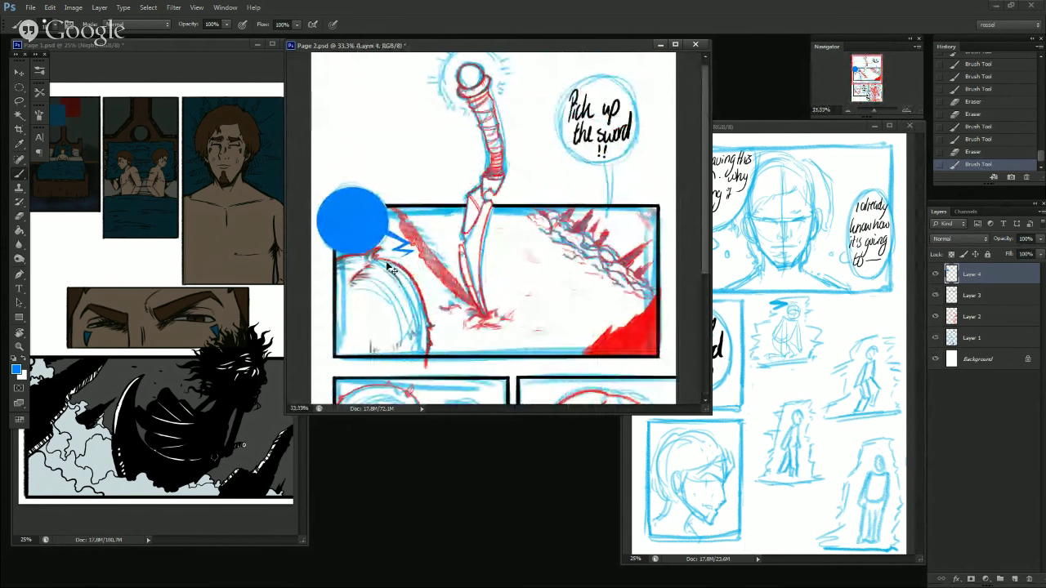
key(ctrl+t)
drag(420, 187, 421, 179)
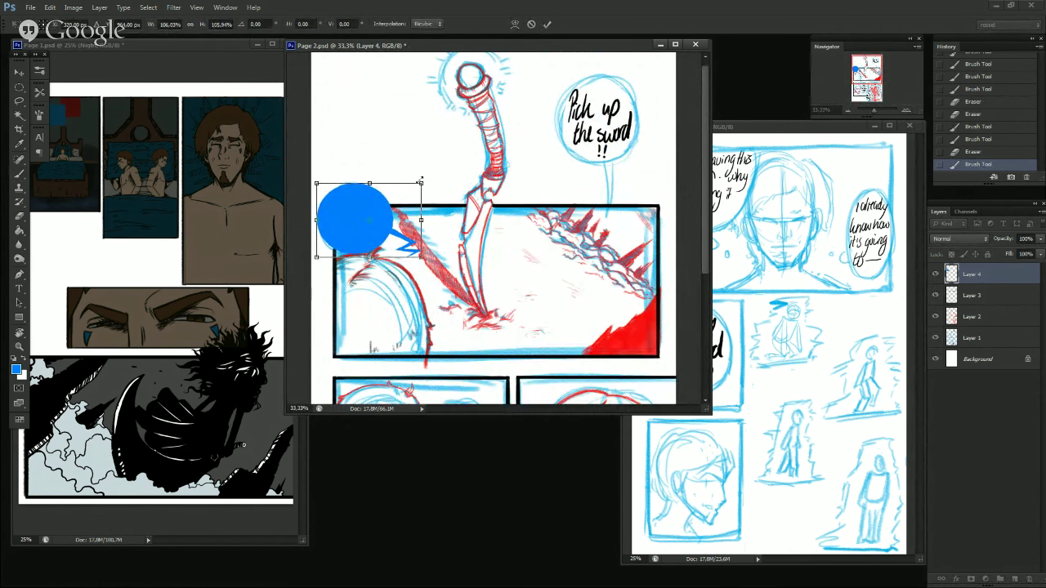
key(Return)
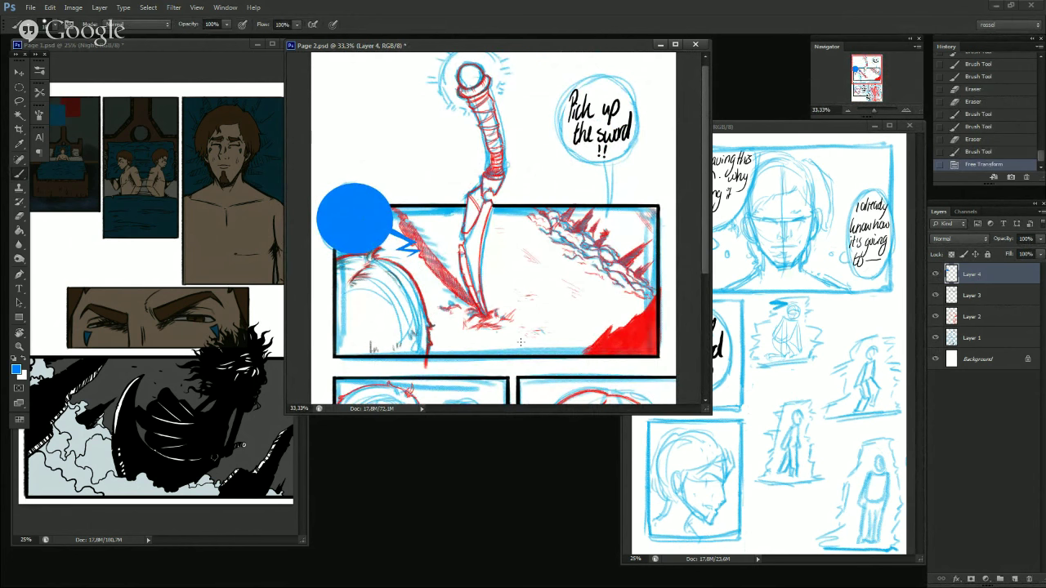
Select the "tell me who you are, show me your face!" bubble with the Elliptical Marquee, fill it with blue and deselect.
click(873, 90)
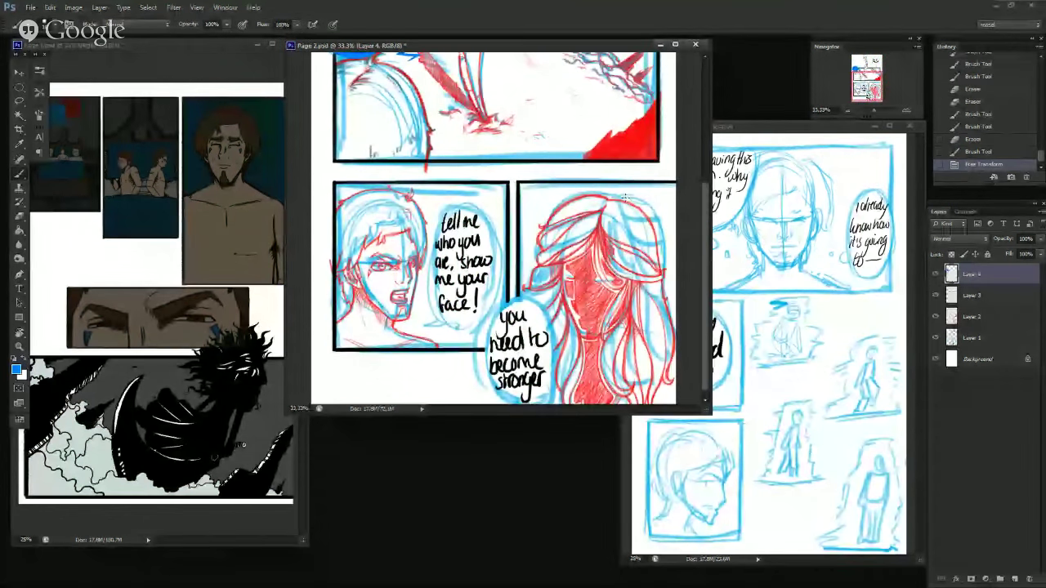
click(480, 302)
key(ctrl+z)
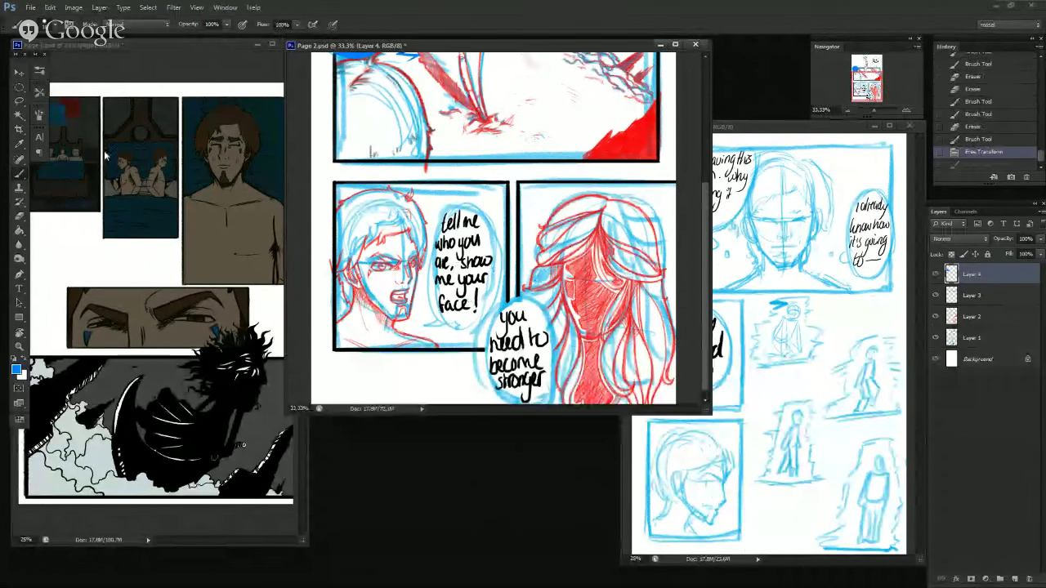
click(24, 98)
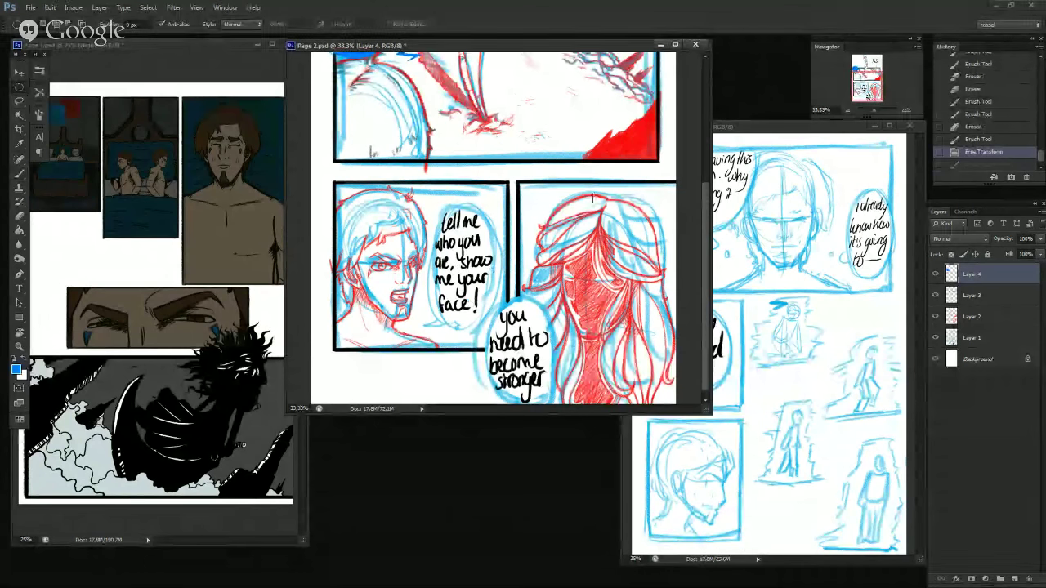
drag(462, 226, 493, 325)
key(ctrl+d)
drag(431, 203, 502, 331)
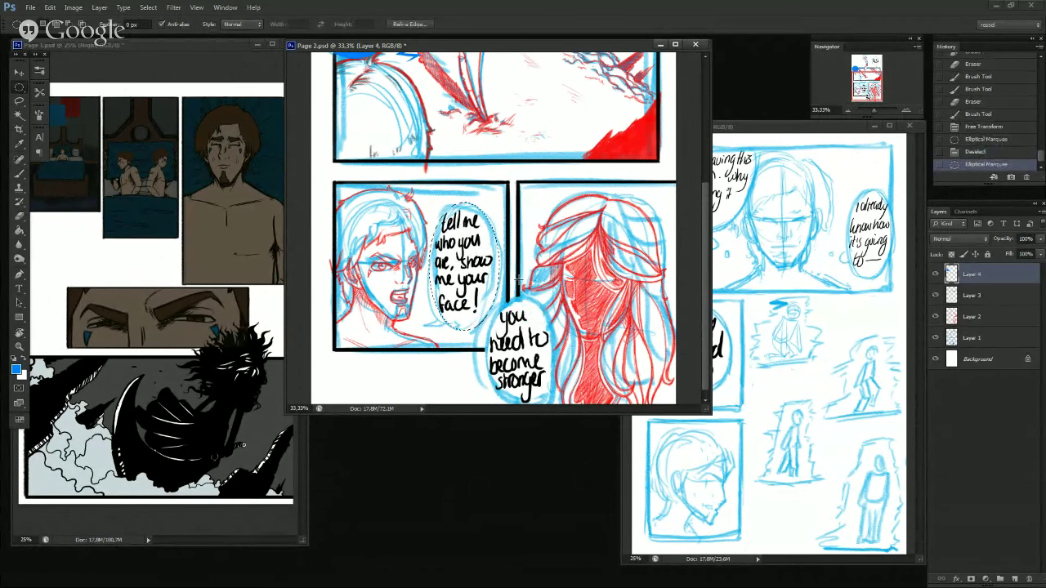
key(g)
click(481, 320)
key(b)
key(l)
key(ctrl+d)
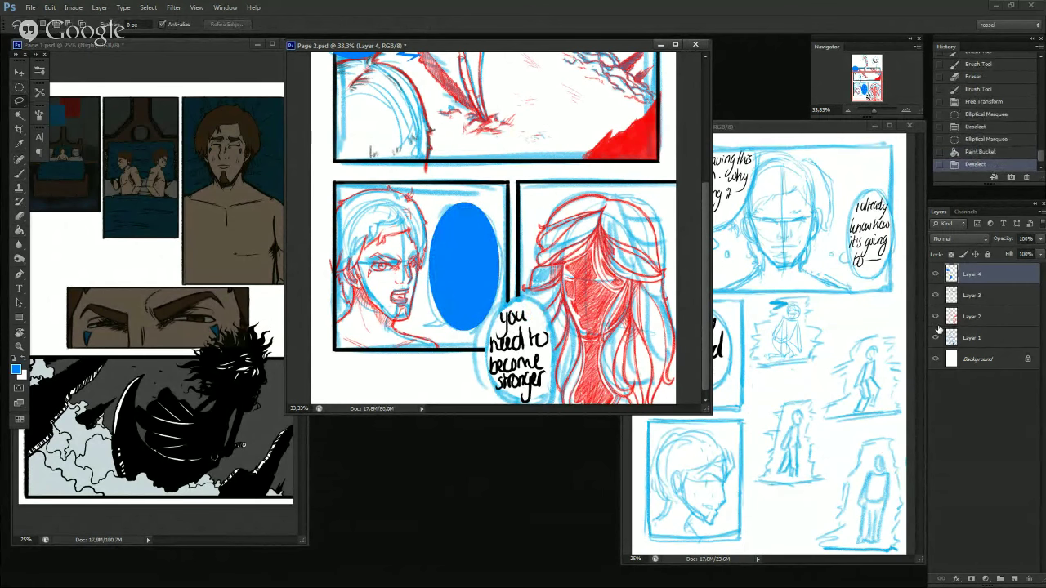
Toggle Layer 4's visibility to compare the blue oval with the lettering beneath, and ready the Elliptical Marquee.
click(937, 275)
click(937, 274)
click(936, 274)
click(937, 274)
click(23, 90)
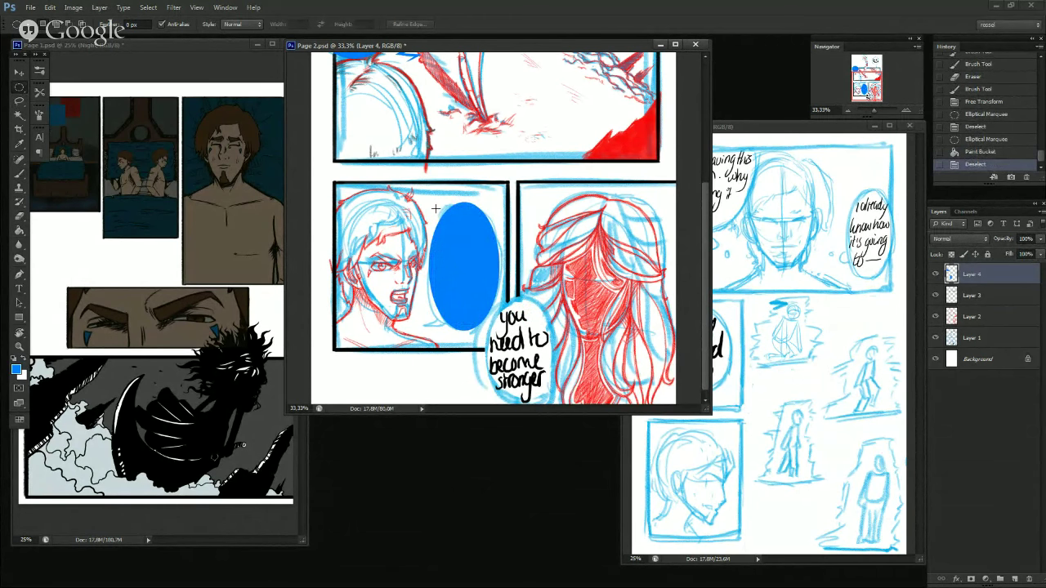
drag(434, 207, 477, 330)
key(ctrl+d)
click(474, 226)
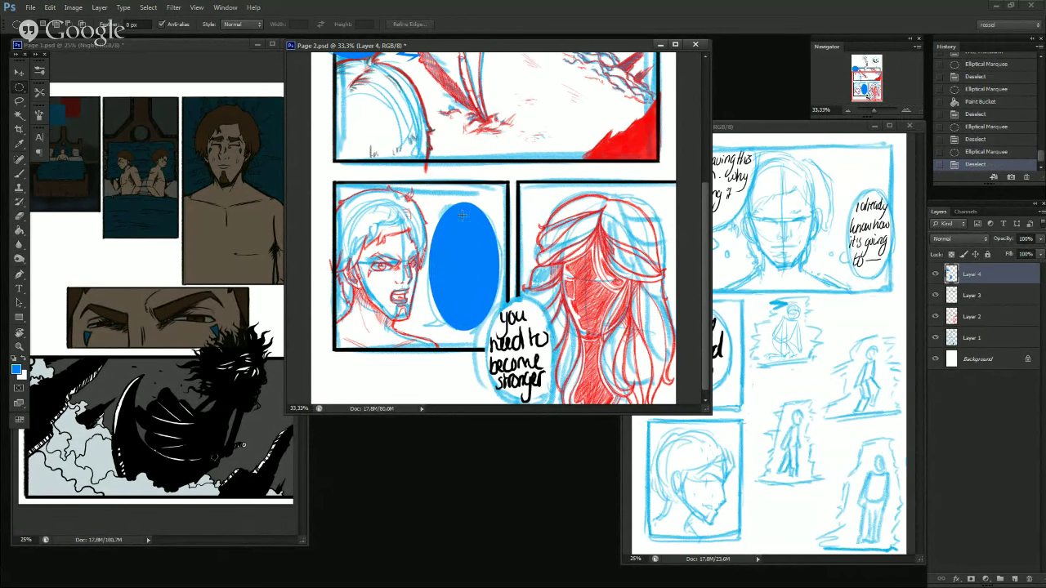
key(b)
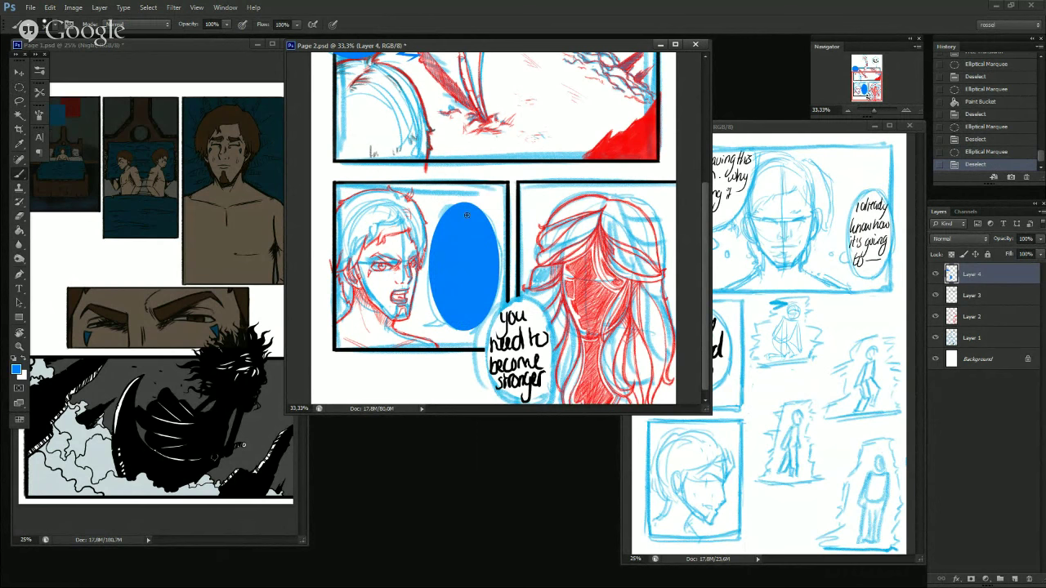
drag(464, 209, 467, 208)
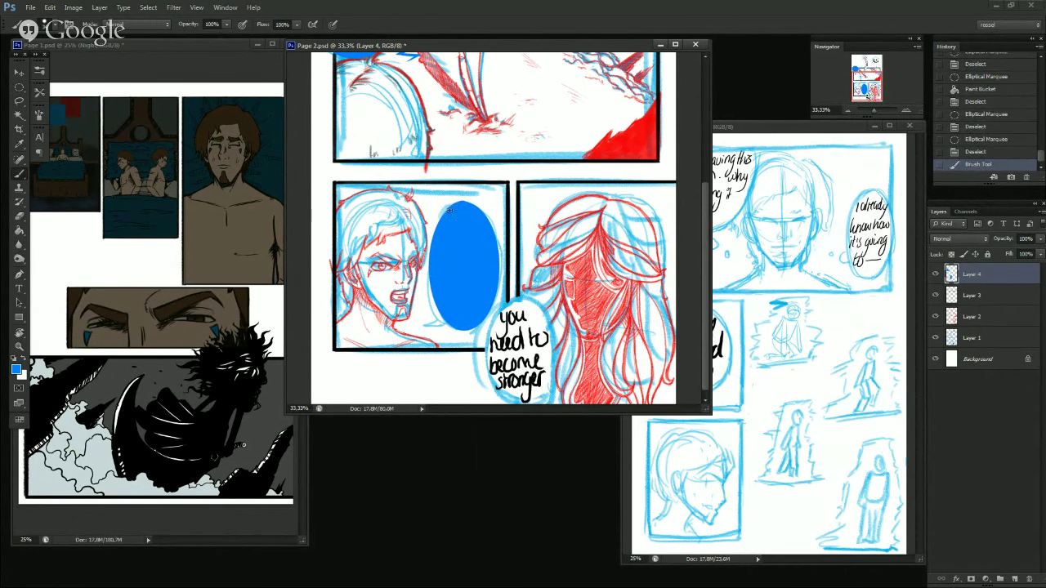
Undo the recent selections and brush strokes back through the blue fill of the "tell me who you are, show me your face!" bubble.
key(ctrl+alt+z)
key(ctrl+alt+z)
key(ctrl+alt+z)
key(ctrl+alt+z)
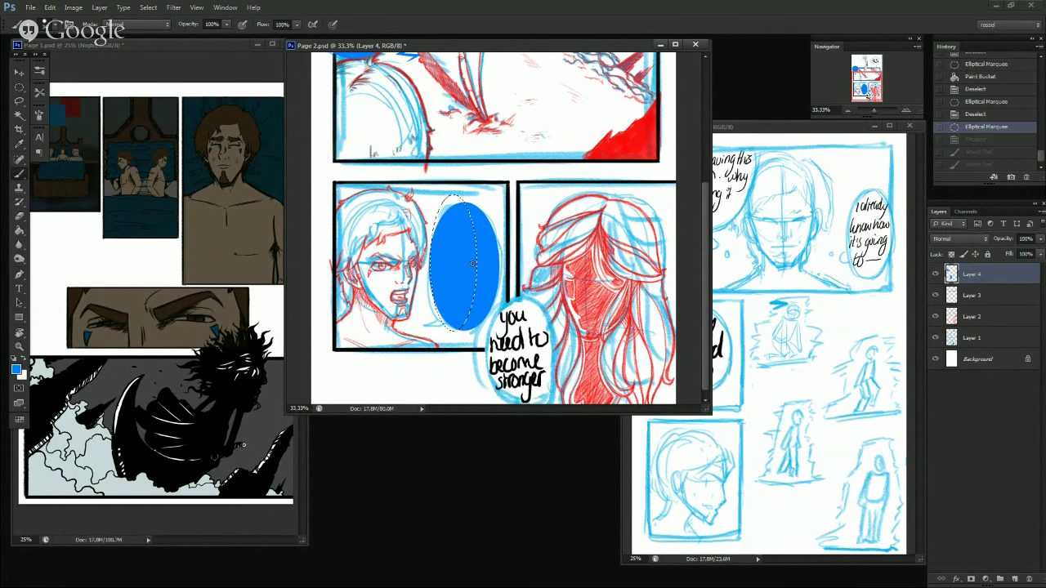
key(ctrl+alt+z)
key(ctrl+alt+z)
key(ctrl+alt+z)
key(ctrl+alt+z)
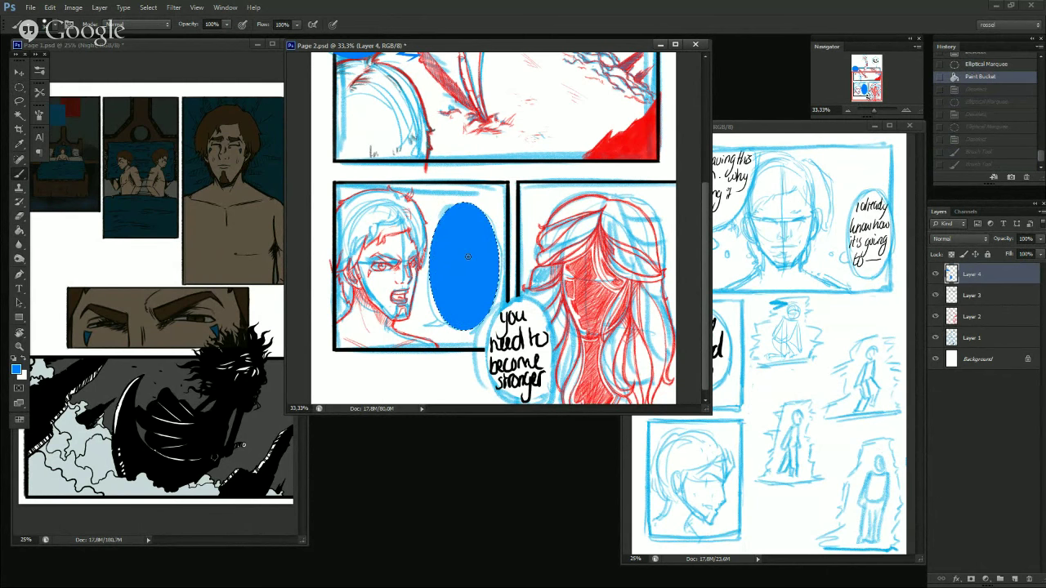
key(ctrl+alt+z)
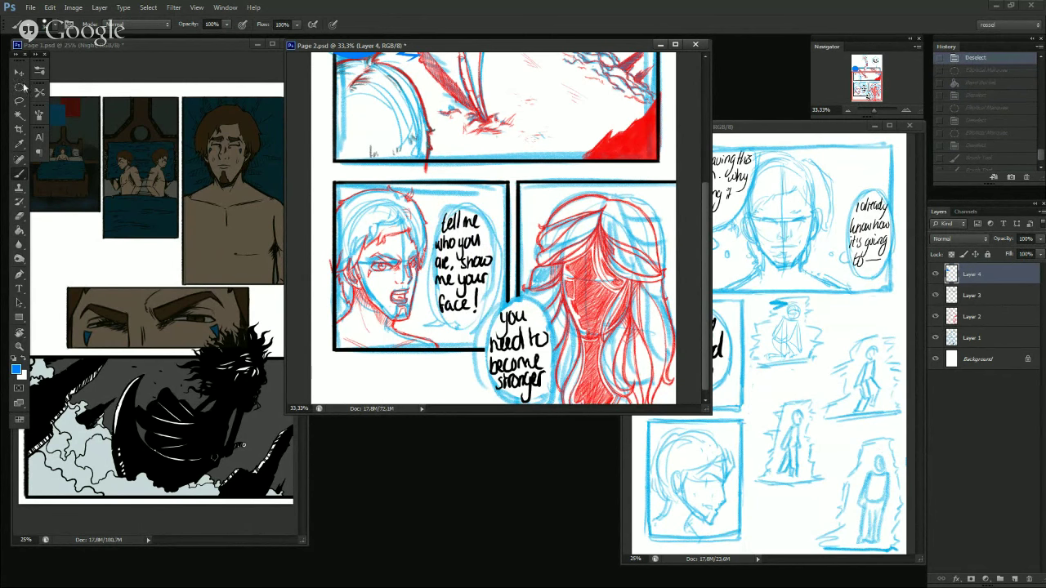
click(25, 91)
drag(425, 193, 515, 320)
click(424, 192)
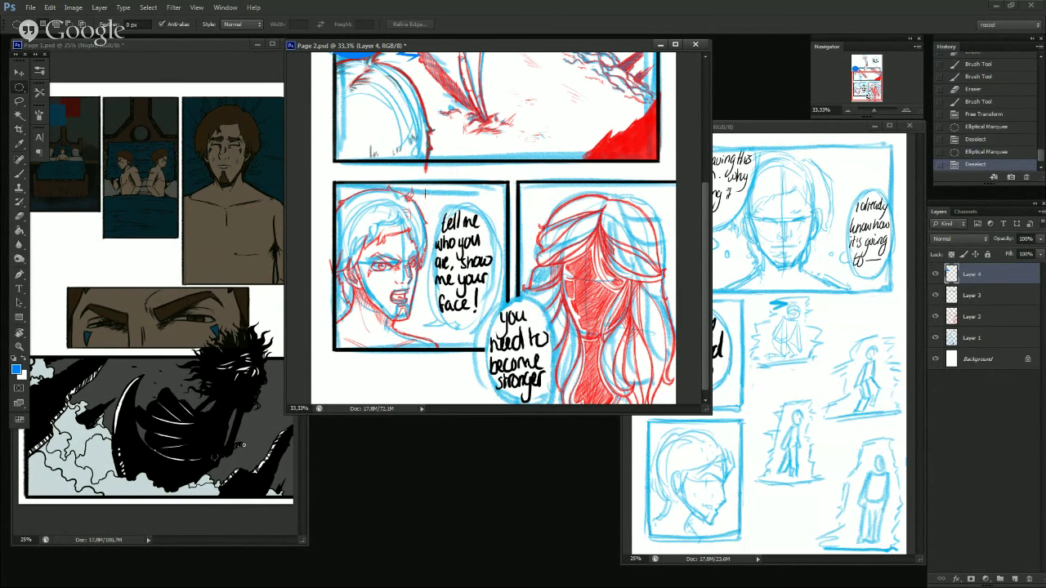
drag(421, 188, 510, 327)
key(ctrl+d)
Select the "tell me who you are, show me your face!" bubble with a taller Elliptical Marquee, fill it with blue and deselect.
drag(430, 196, 497, 335)
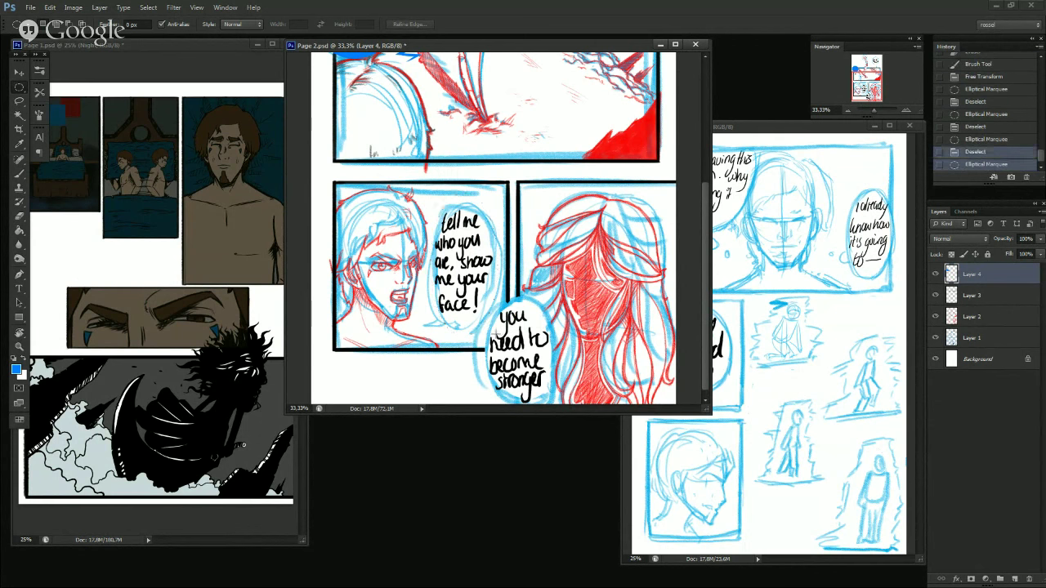
key(g)
click(477, 310)
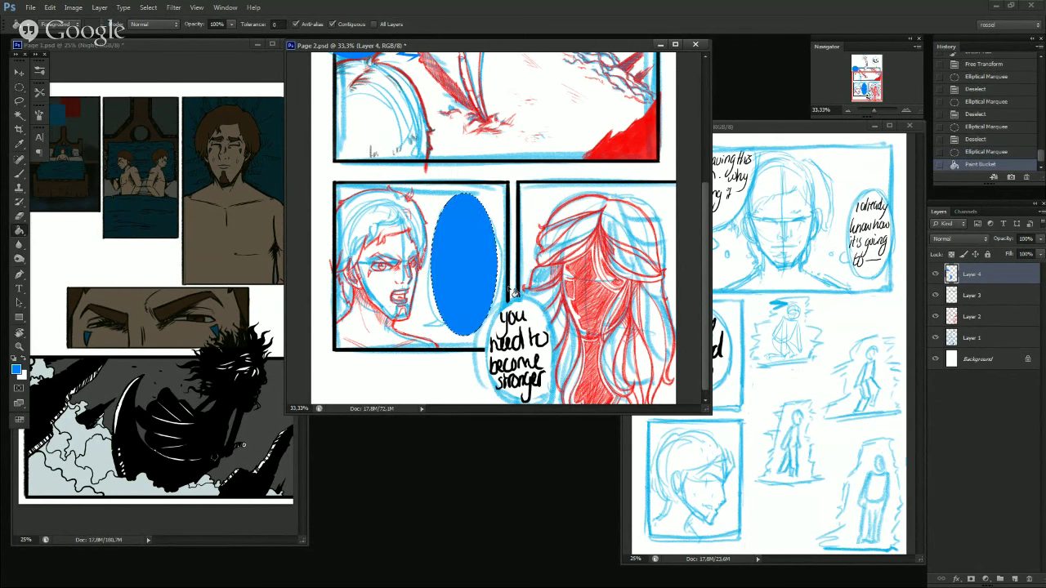
key(l)
key(ctrl+d)
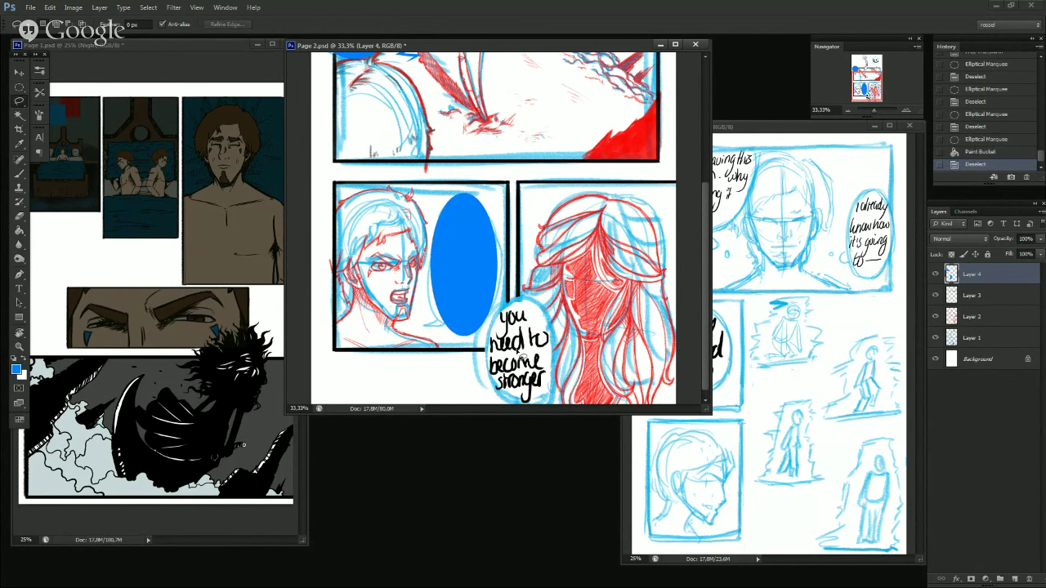
Outline a jagged lightning-shaped tail from the blue oval toward the shouting man's mouth with the Lasso, refining the selection's edges.
mouse_move(415, 320)
mouse_down()
mouse_move(427, 307)
mouse_move(429, 325)
mouse_move(450, 312)
mouse_up()
click(425, 305)
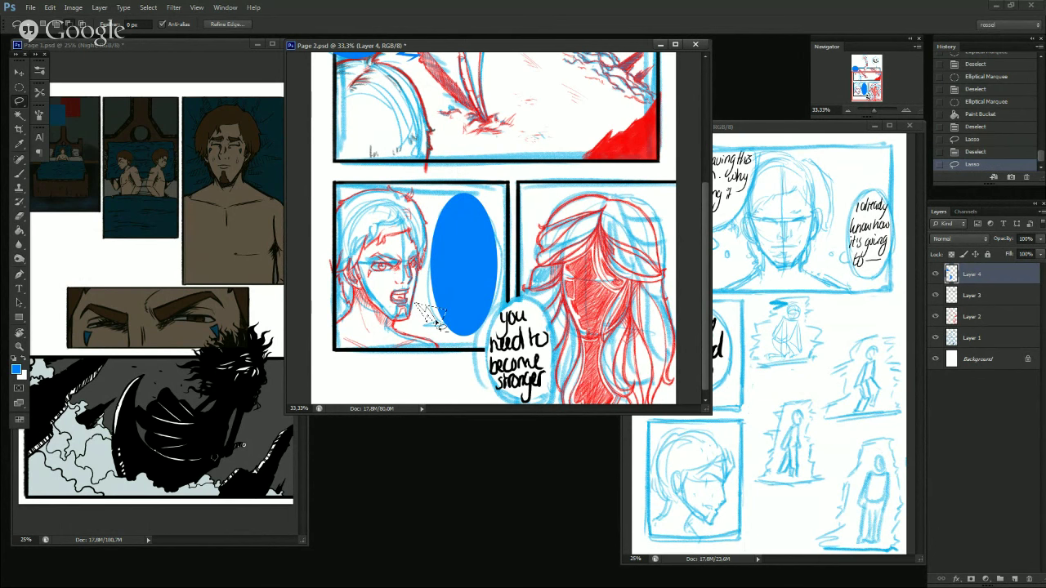
drag(448, 313, 442, 310)
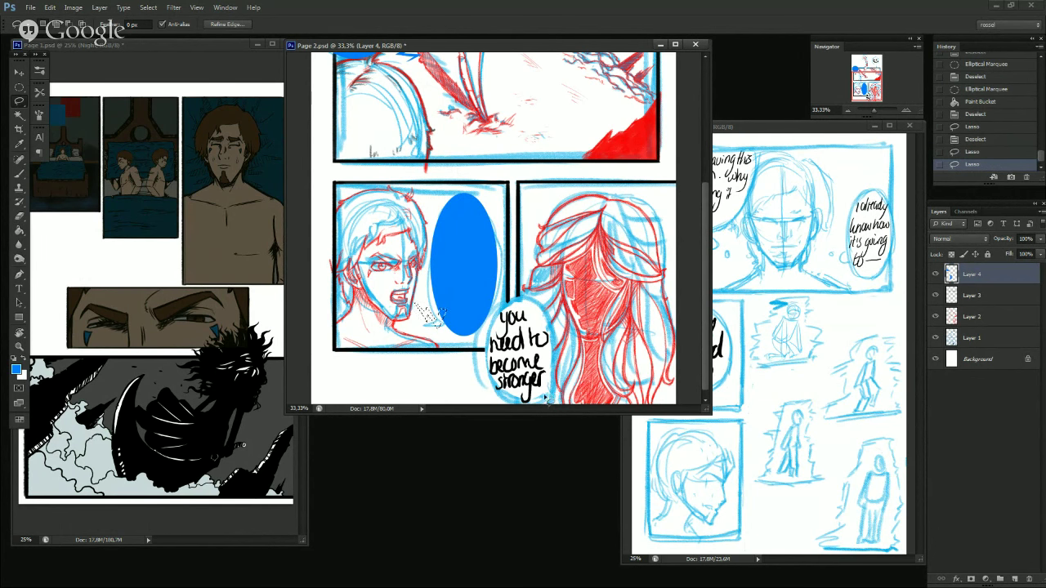
click(908, 109)
click(907, 110)
drag(867, 86, 862, 95)
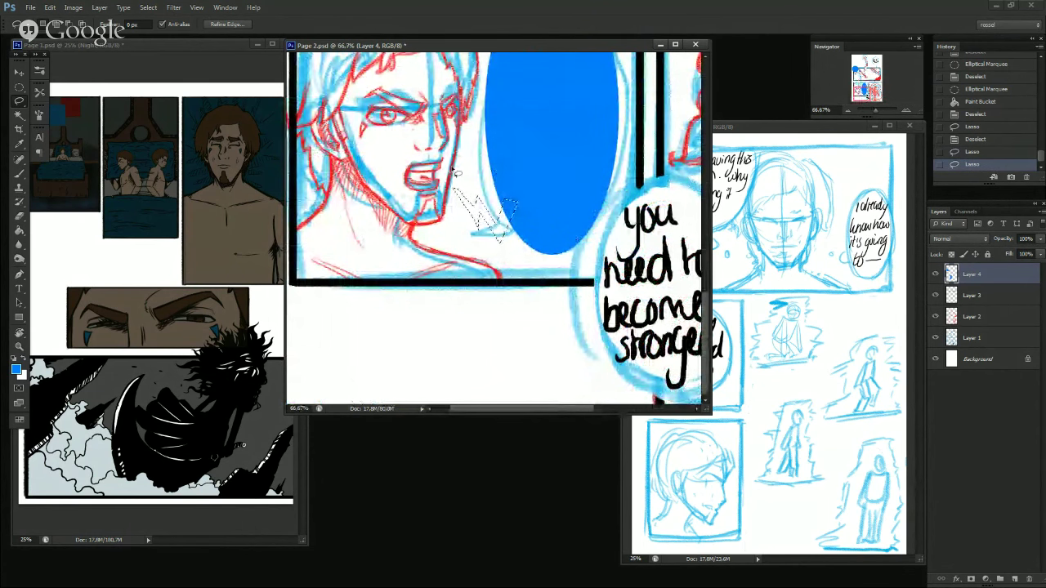
mouse_move(457, 192)
mouse_down()
mouse_move(476, 209)
mouse_move(456, 159)
mouse_move(455, 169)
mouse_up()
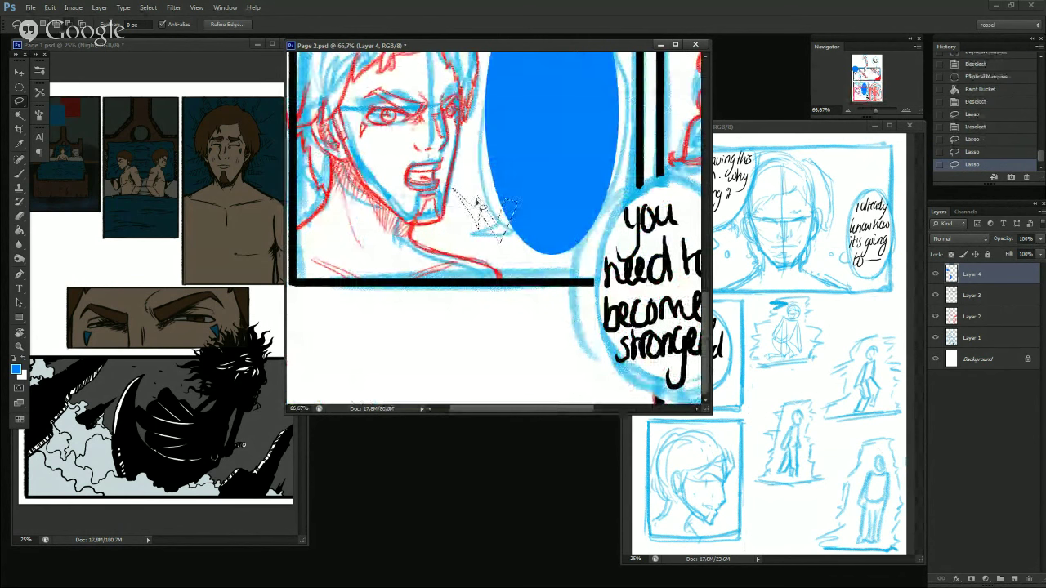
mouse_move(480, 203)
mouse_down()
mouse_move(500, 226)
mouse_move(486, 196)
mouse_move(519, 172)
mouse_move(522, 204)
mouse_up()
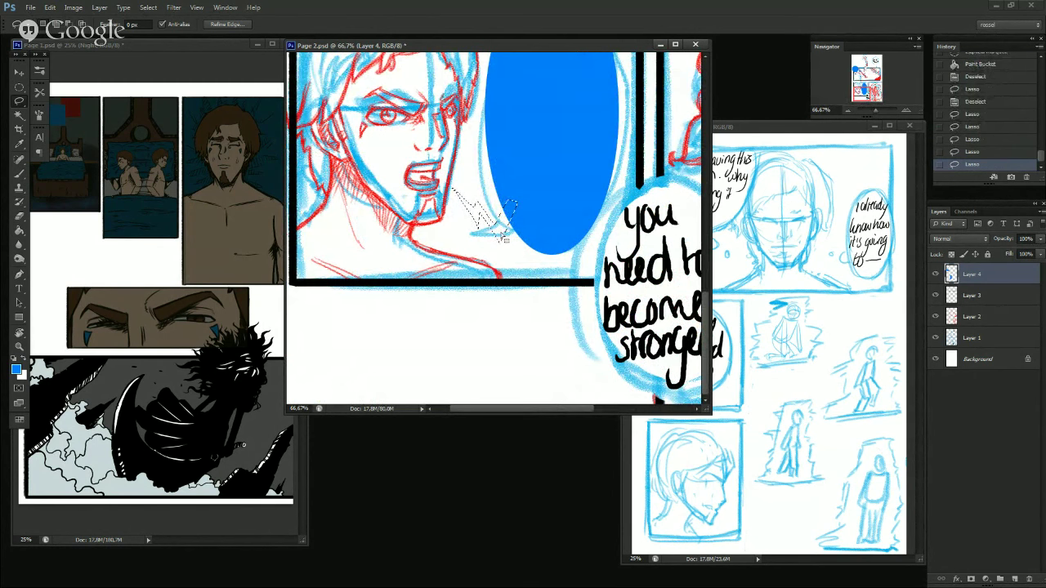
Fill the zigzag tail selection with blue on Layer 4 and deselect.
key(g)
click(499, 229)
click(520, 229)
key(l)
key(ctrl+d)
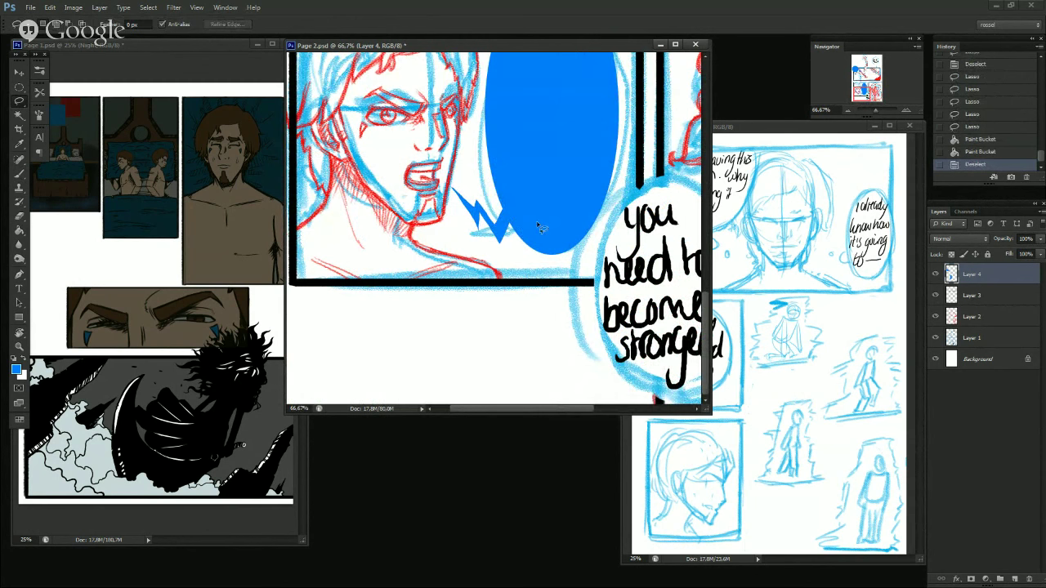
Trim the notch in the middle of the zigzag tail with the Eraser and a deleted Lasso selection.
key(b)
click(848, 110)
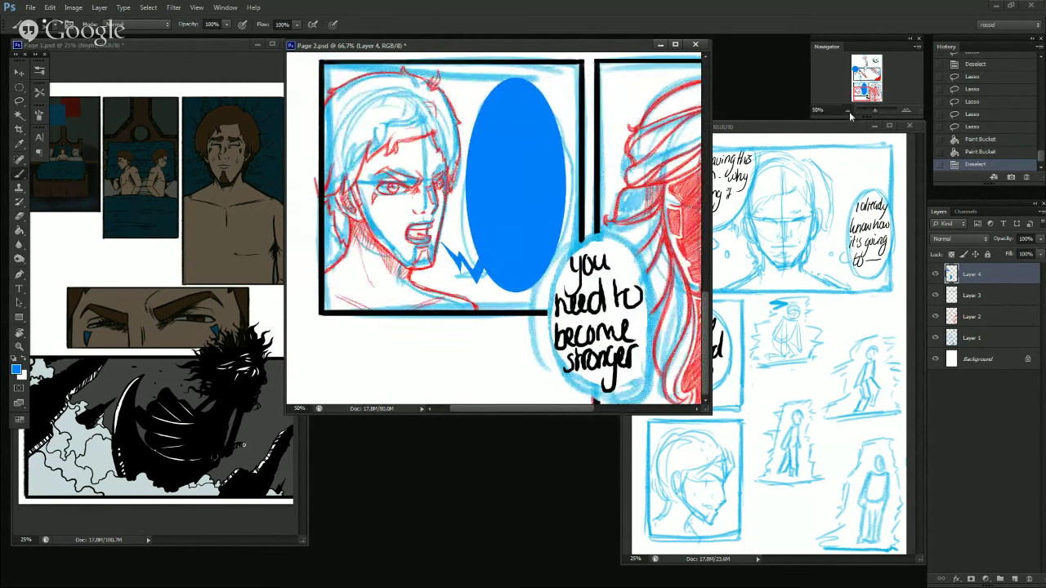
click(848, 110)
drag(869, 98, 869, 83)
scroll(494, 229, down, 3)
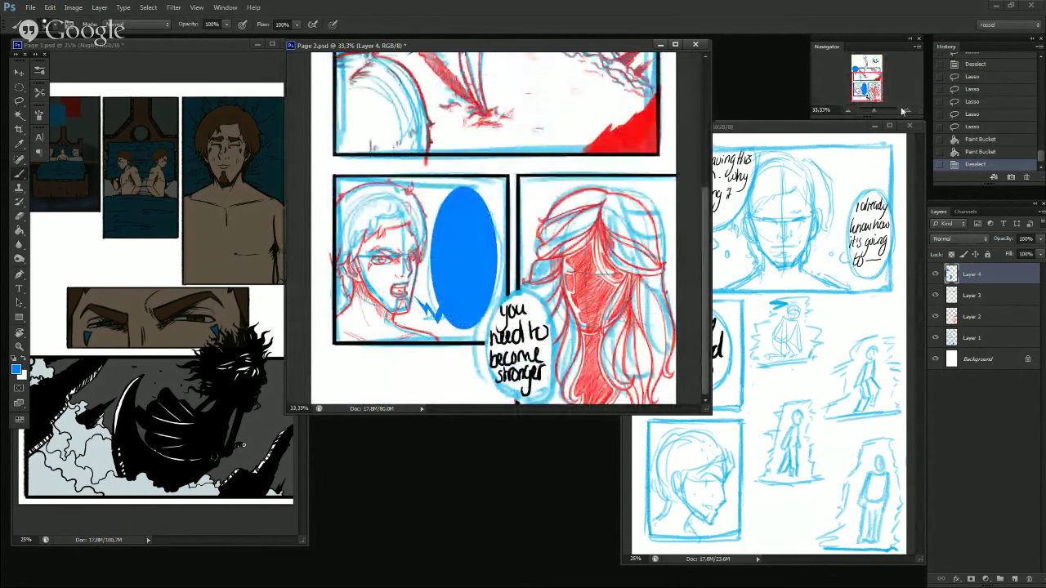
click(906, 110)
drag(868, 91, 864, 95)
click(907, 111)
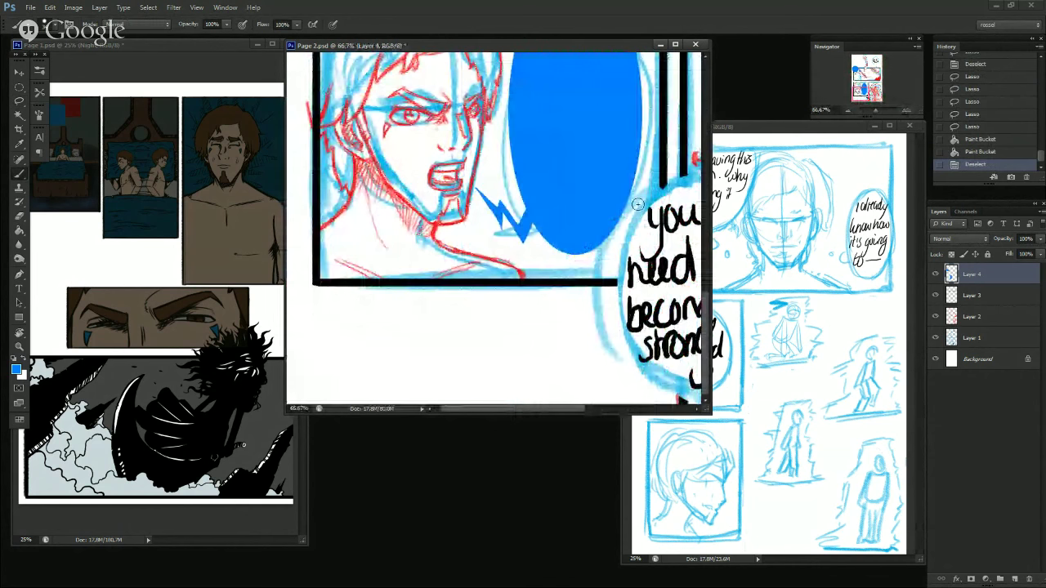
drag(498, 219, 500, 223)
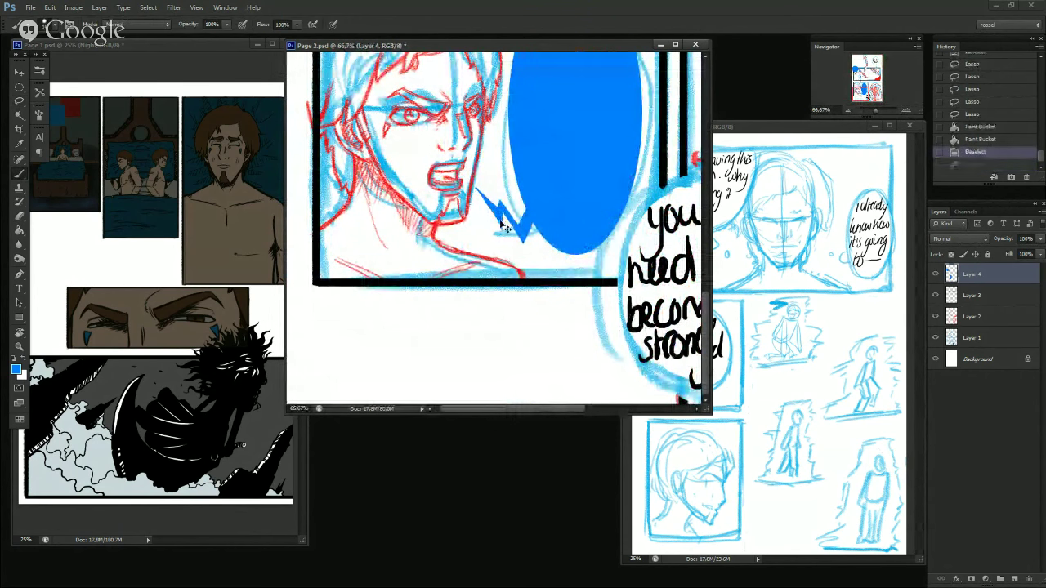
key(l)
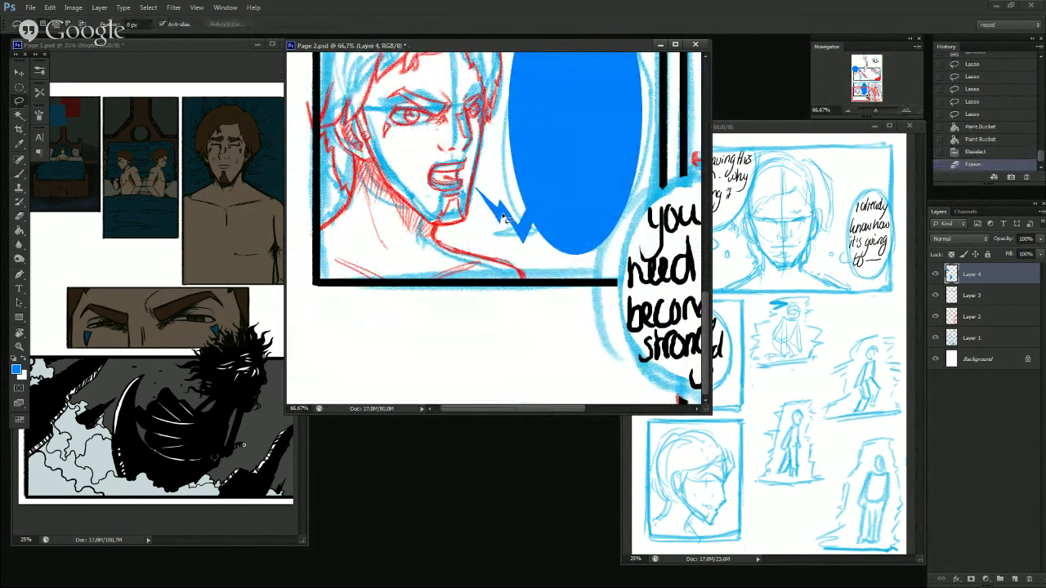
mouse_move(505, 216)
mouse_down()
mouse_move(513, 238)
mouse_move(501, 216)
mouse_up()
key(Delete)
key(ctrl+d)
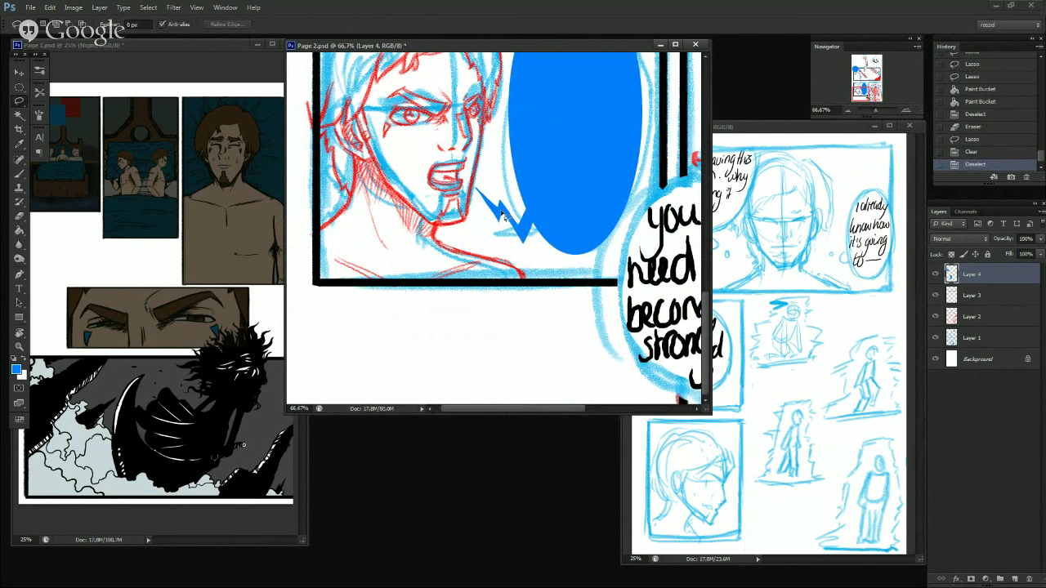
Delete lassoed slivers from the zigzag tail's lower edge, pointed tip and upper segment to sharpen its outline.
drag(501, 227, 523, 245)
key(Delete)
key(ctrl+d)
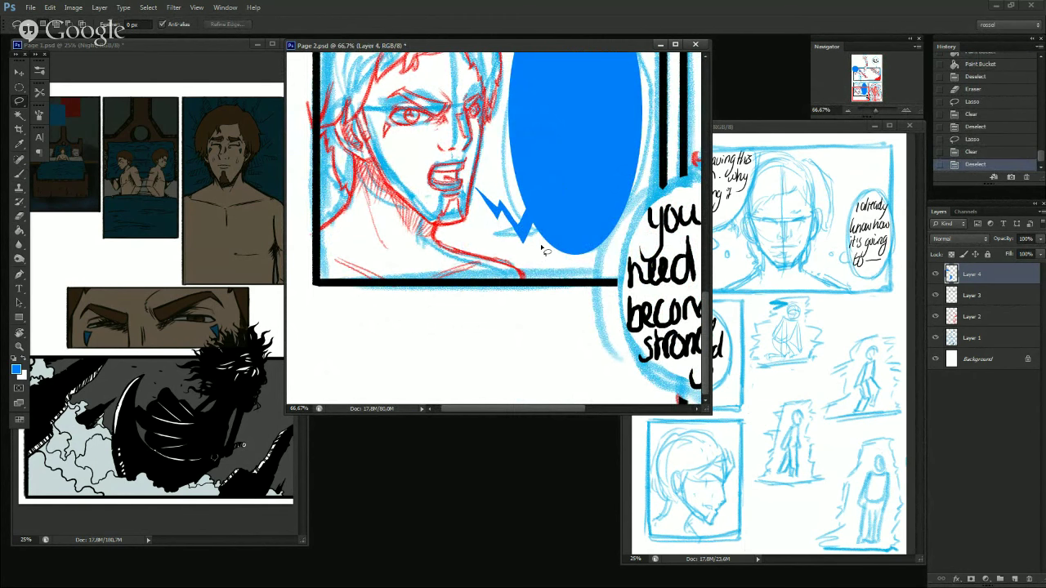
mouse_move(482, 189)
mouse_down()
mouse_move(458, 160)
mouse_move(465, 124)
mouse_move(481, 192)
mouse_up()
key(Delete)
key(ctrl+d)
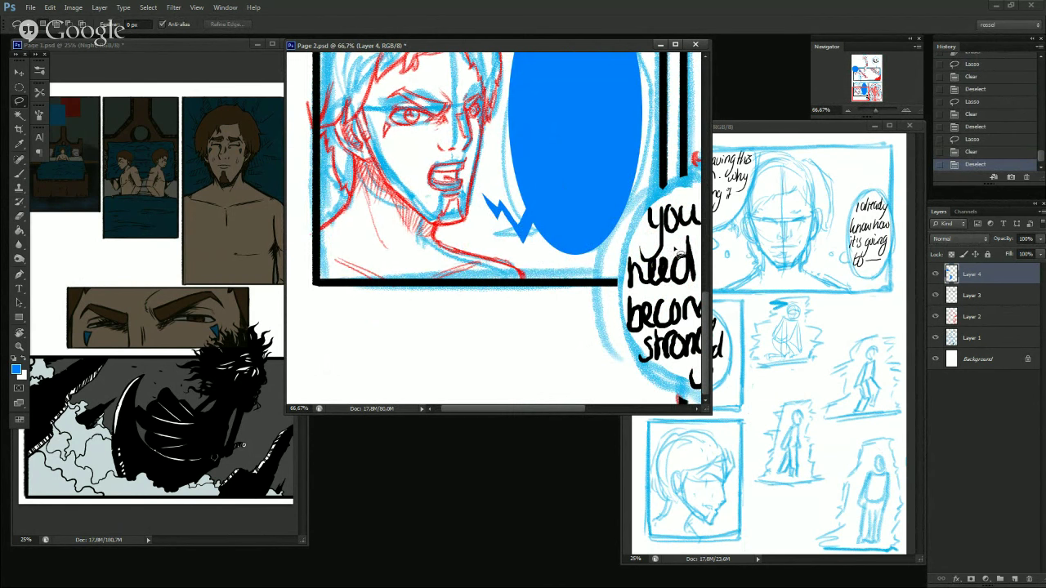
drag(496, 210, 489, 200)
key(Delete)
key(ctrl+d)
Touch up the zigzag tail's middle with a 10 px hard brush and erase excess blue along its outer edge.
key(b)
alt+right_click(502, 215)
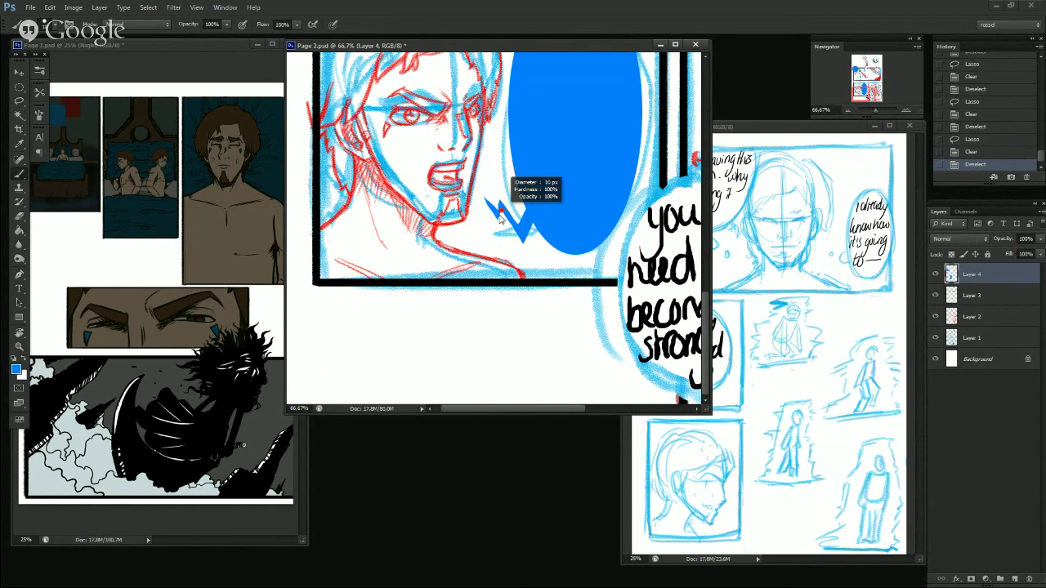
drag(500, 211, 508, 216)
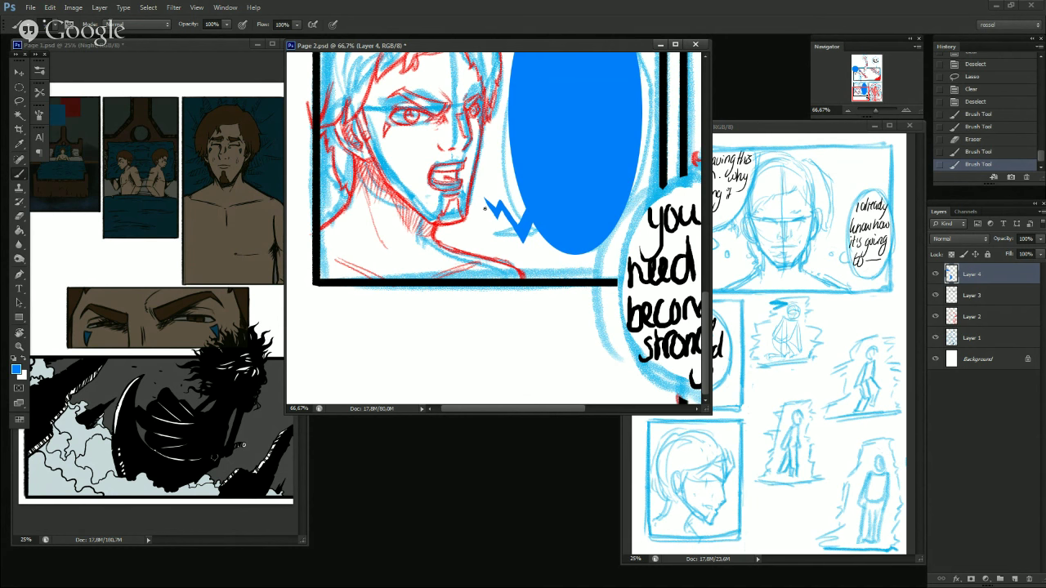
drag(480, 194, 494, 219)
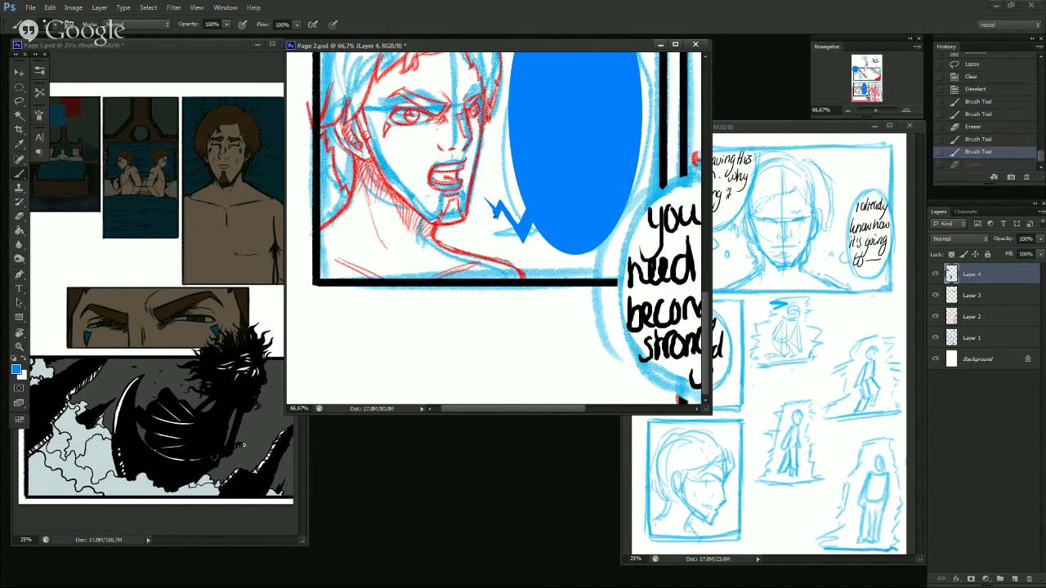
key(ctrl+z)
key(ctrl+z)
key(ctrl+z)
key(l)
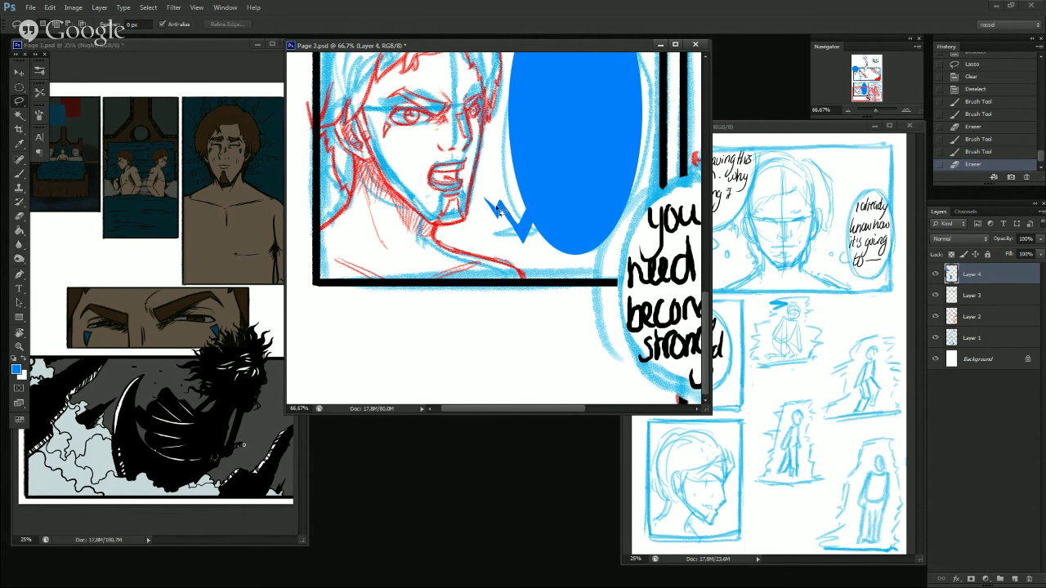
mouse_move(497, 211)
mouse_down()
mouse_move(508, 181)
mouse_move(495, 205)
mouse_up()
key(ctrl+d)
Repaint the zigzag tail's segments with short blue brush strokes to even out its shape up to the oval.
key(b)
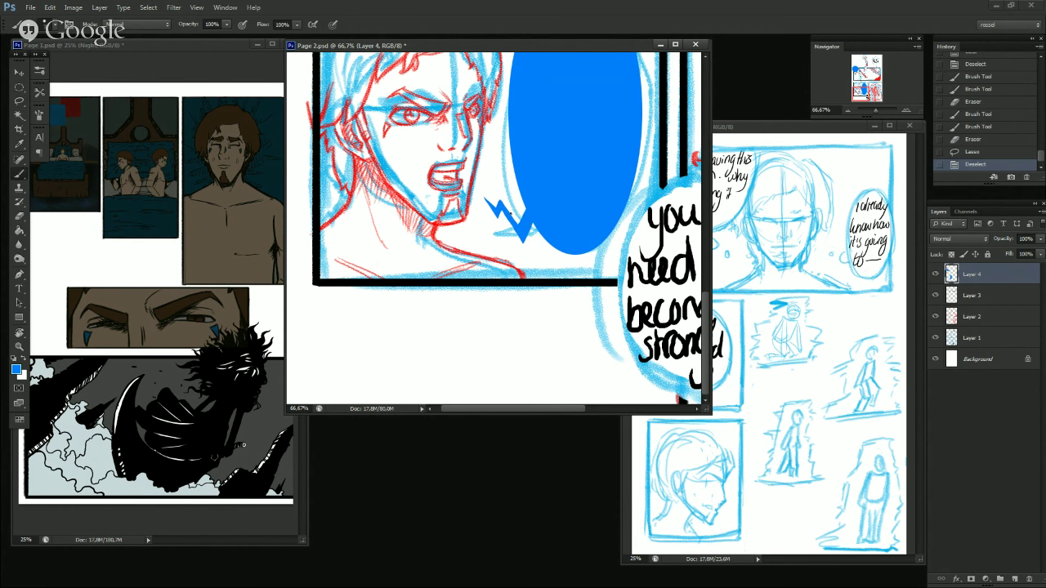
mouse_move(491, 200)
mouse_down()
mouse_move(521, 231)
mouse_move(531, 224)
mouse_up()
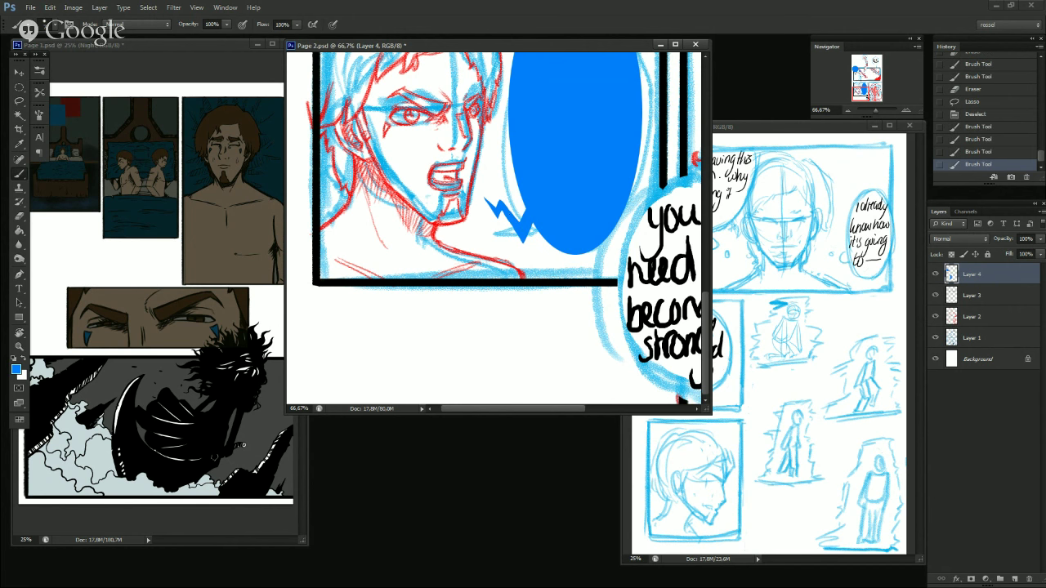
key(ctrl+z)
drag(521, 237, 524, 240)
key(ctrl+z)
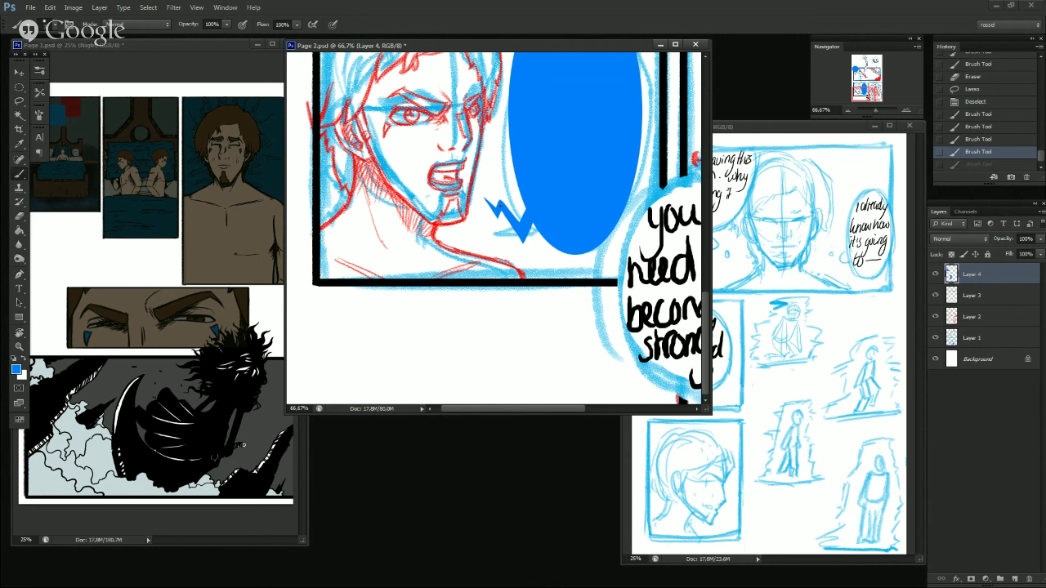
click(538, 133)
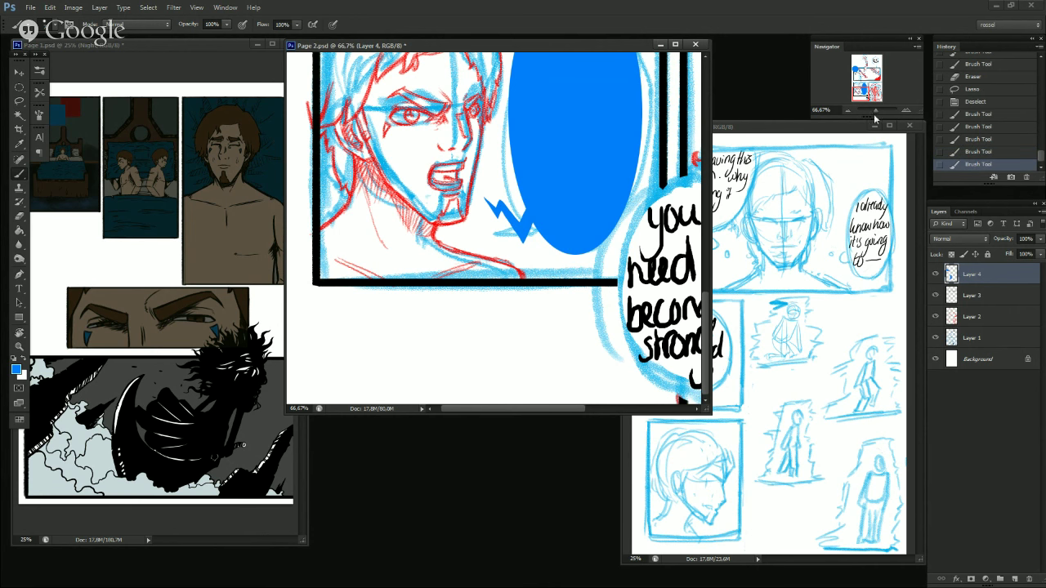
Review the blue oval and zigzag tail at 33.33%, and frame the "you need to become stronger" bubble at 50% with the Lasso ready.
click(846, 106)
click(846, 106)
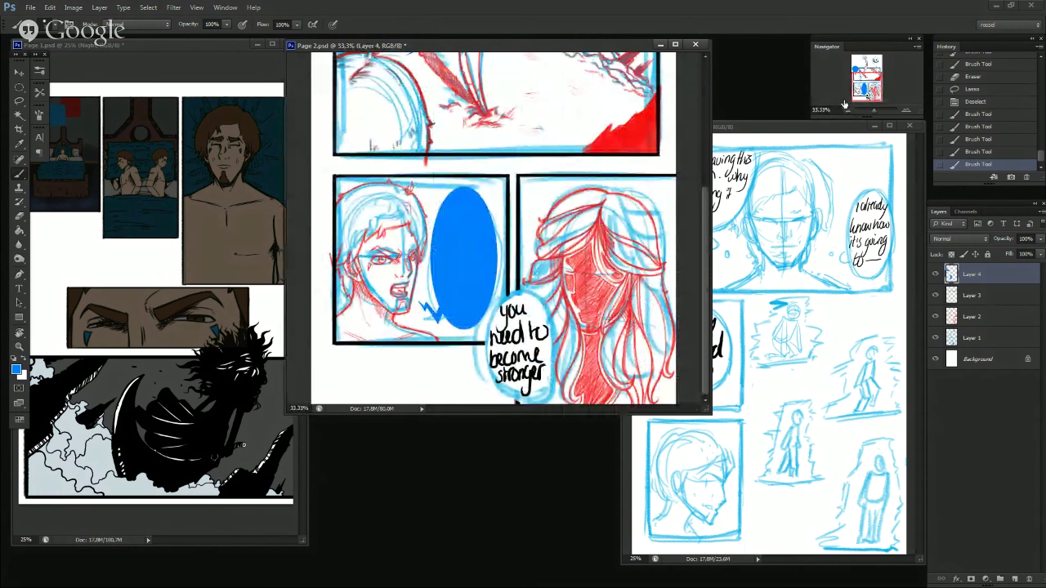
mouse_move(873, 88)
mouse_down()
mouse_move(868, 77)
mouse_move(870, 100)
mouse_up()
key(l)
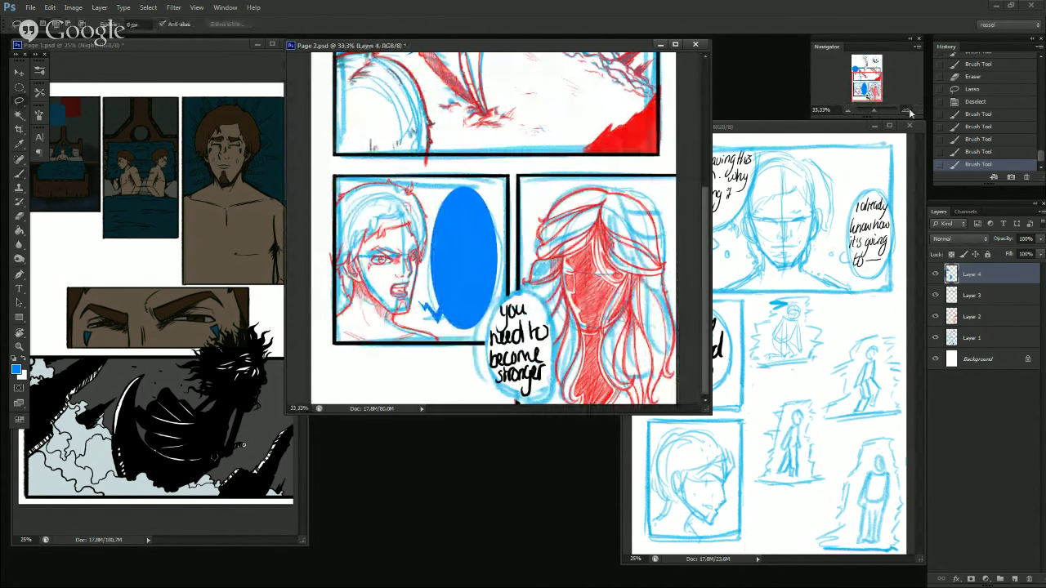
click(909, 111)
drag(871, 87, 870, 97)
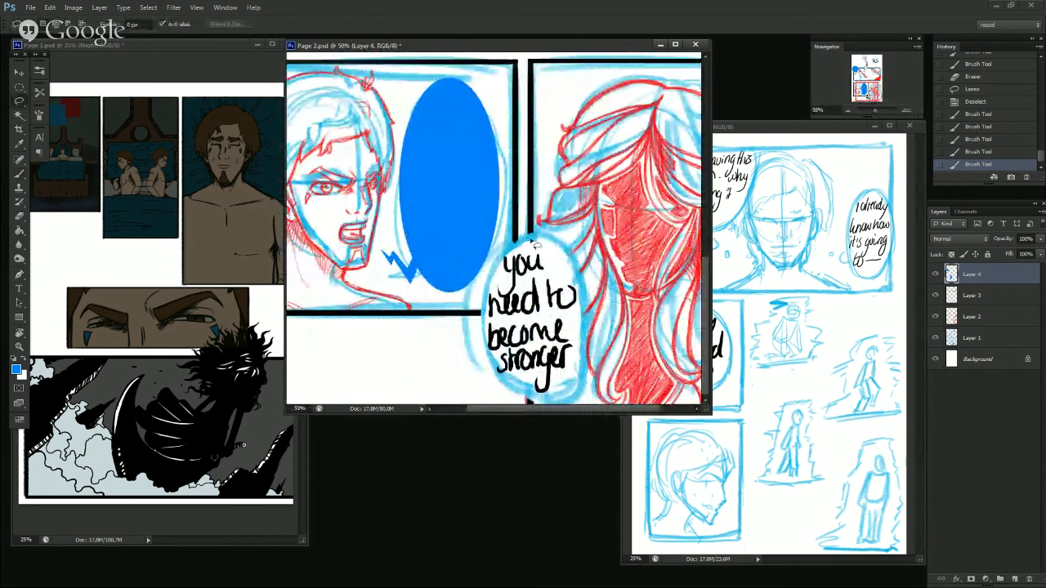
Make an elliptical selection around the sketched "you need to become stronger" bubble, replacing the first attempt with a taller oval.
key(m)
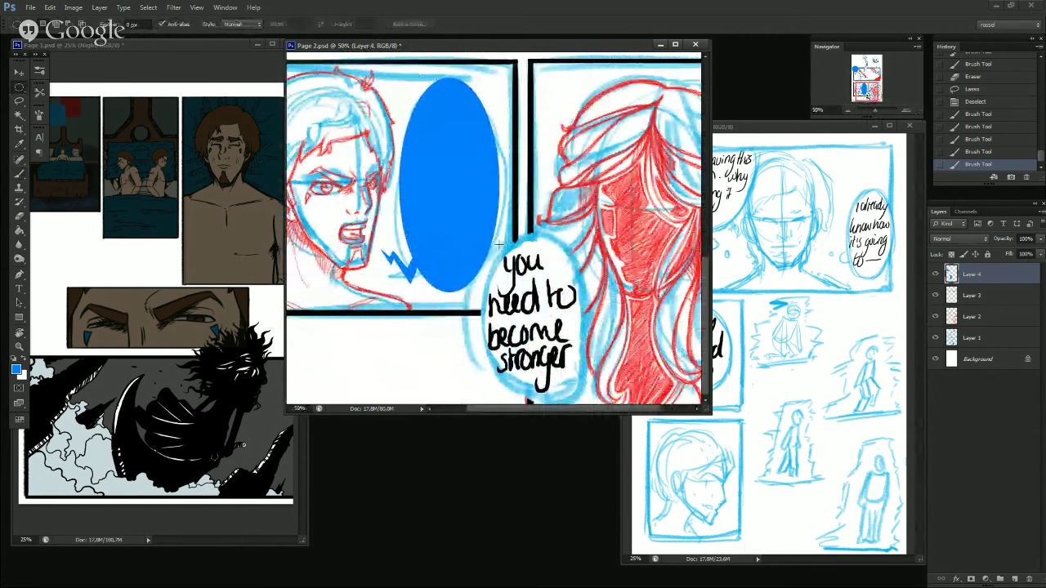
drag(500, 244, 594, 350)
click(603, 322)
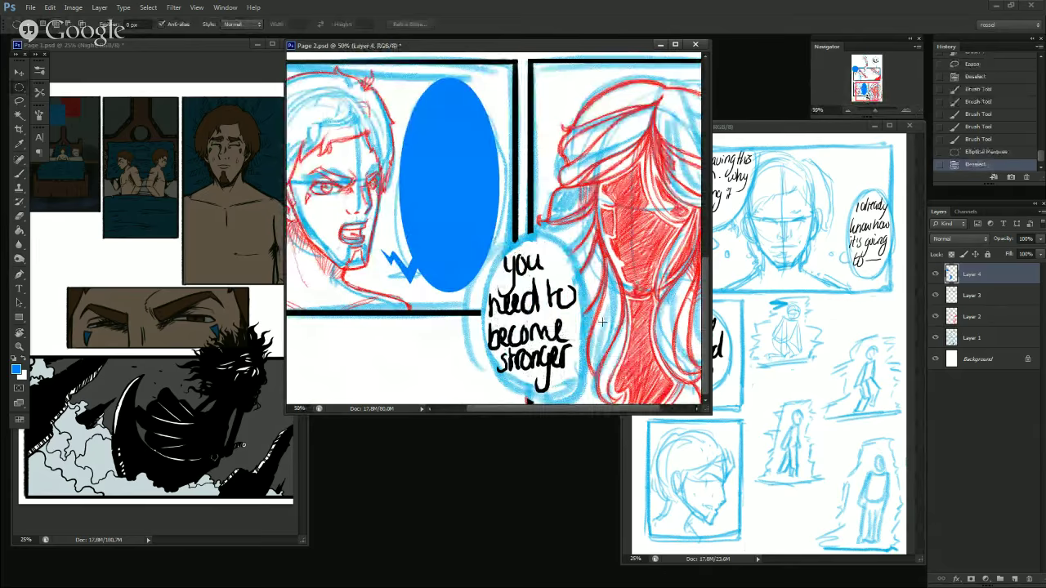
drag(488, 239, 594, 406)
Change the foreground colour to bright red and fill the oval selection with it on Layer 4.
key(g)
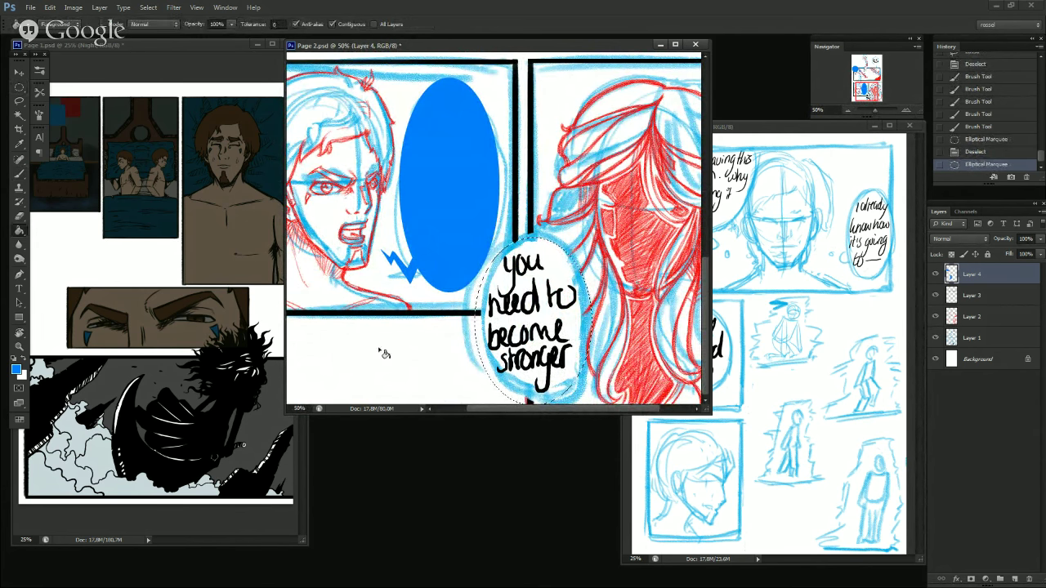
click(15, 369)
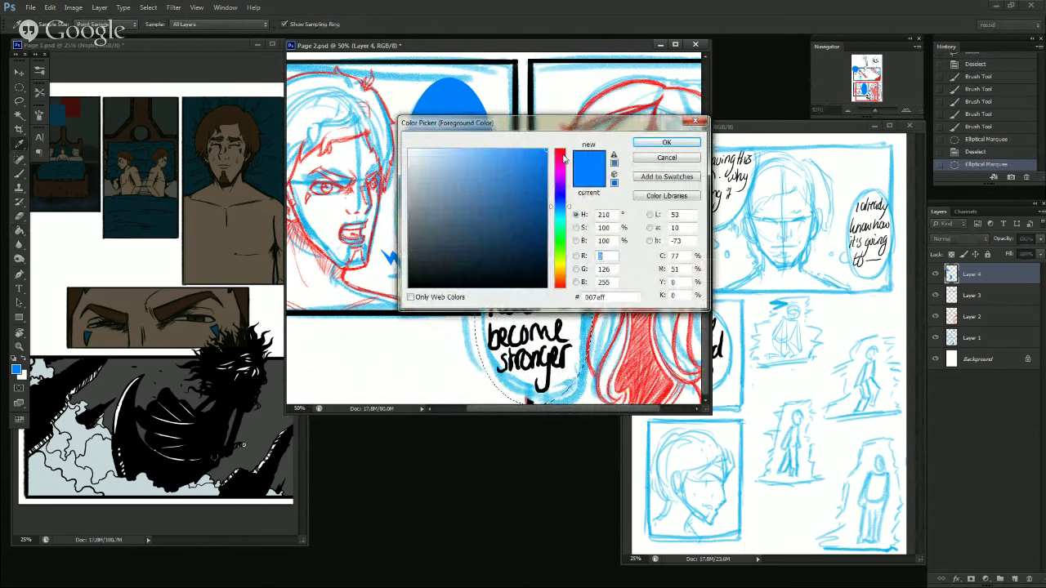
click(560, 151)
click(659, 146)
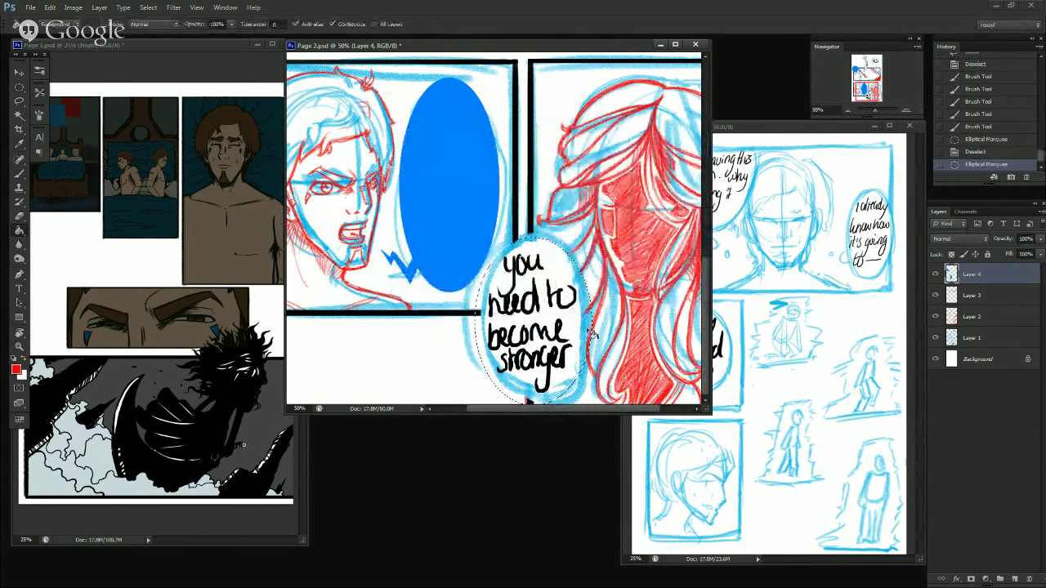
click(585, 335)
Free Transform the red oval to about 96% width and 104% height, fit it over the sketched bubble, and deselect.
key(l)
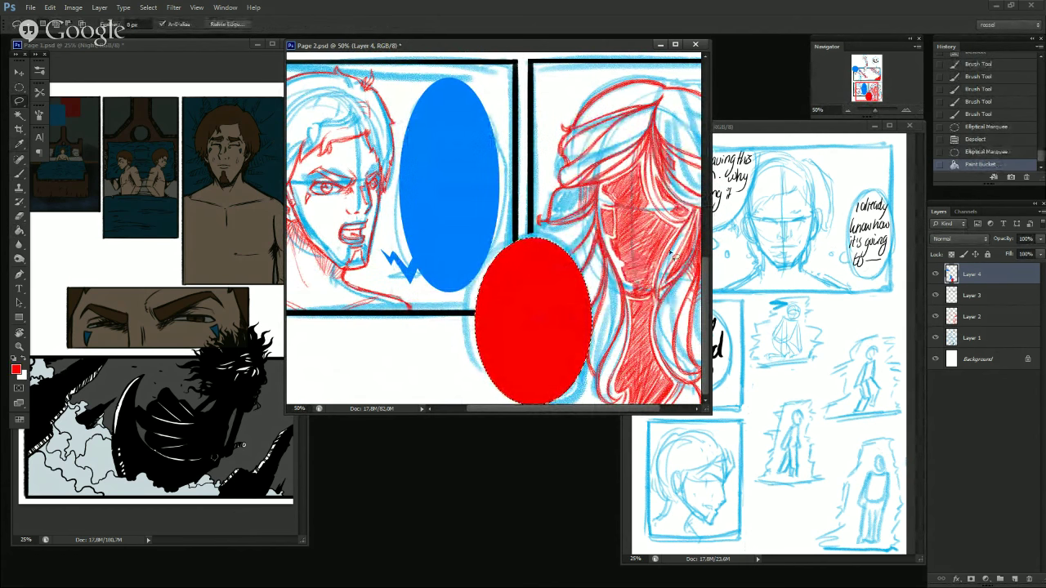
key(ctrl+t)
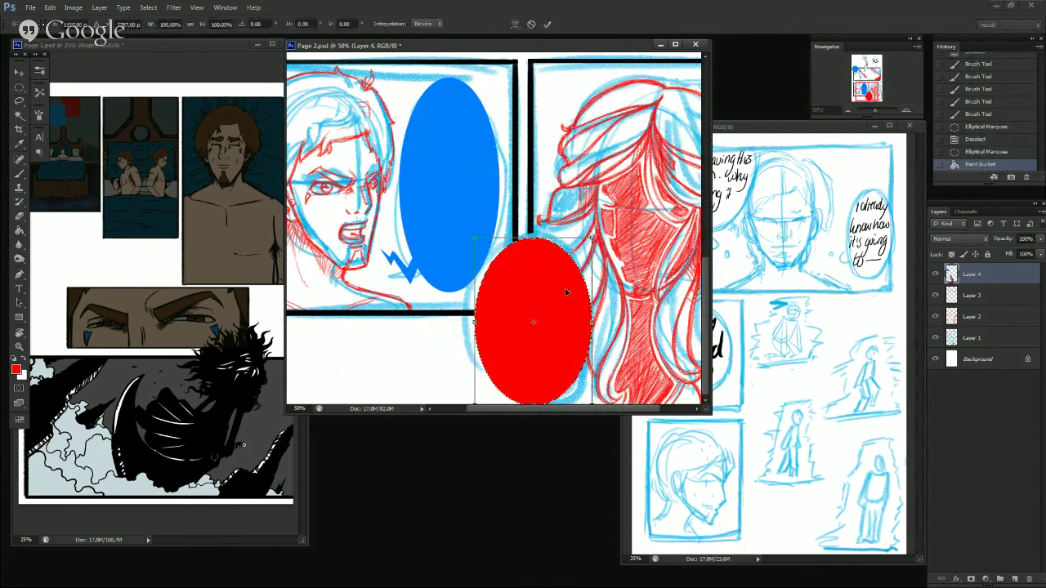
drag(566, 292, 564, 285)
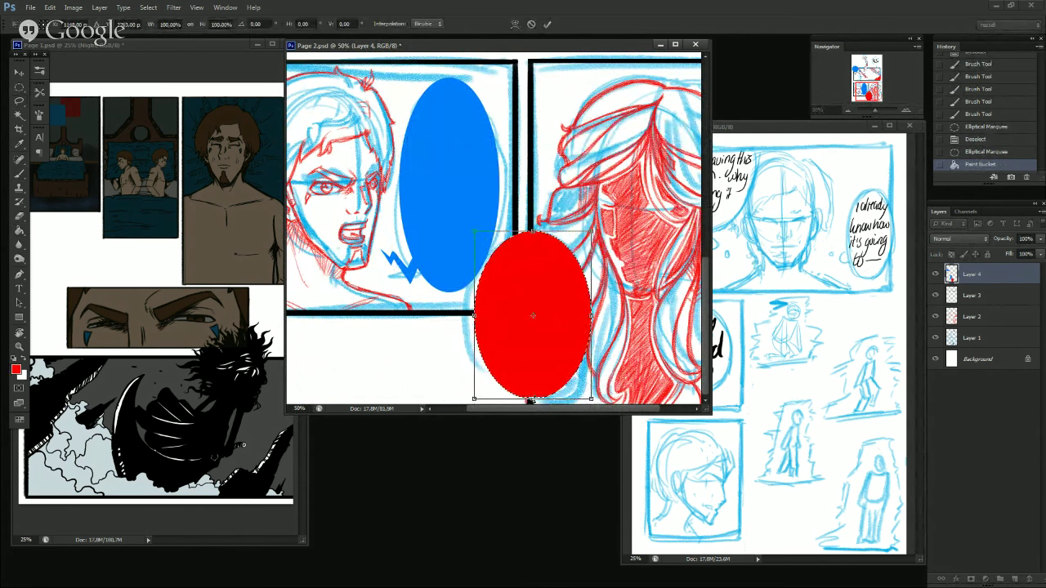
drag(531, 401, 531, 406)
drag(593, 309, 588, 306)
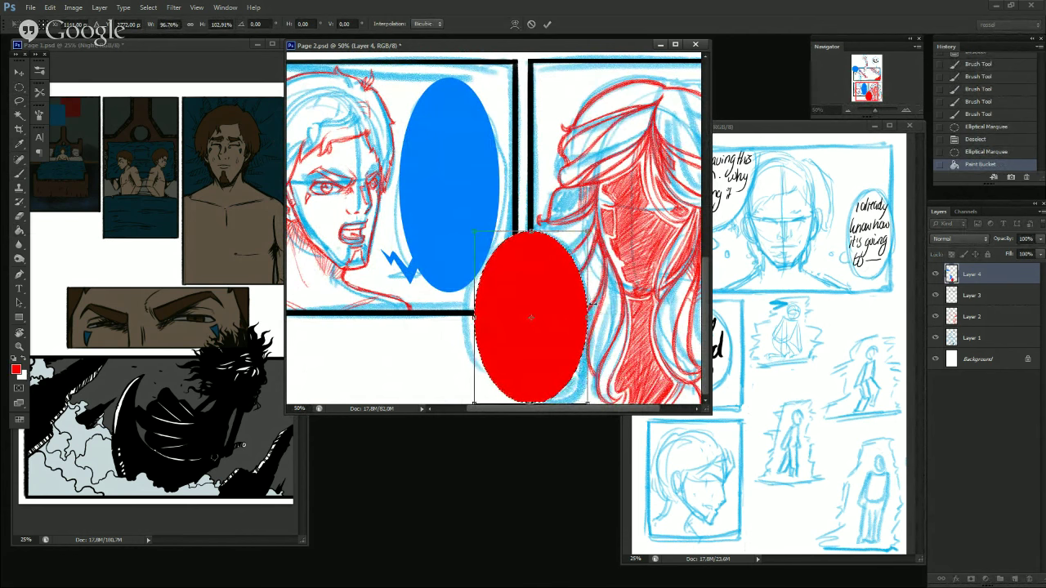
drag(590, 231, 595, 226)
drag(562, 286, 567, 286)
drag(479, 227, 482, 230)
drag(554, 271, 546, 278)
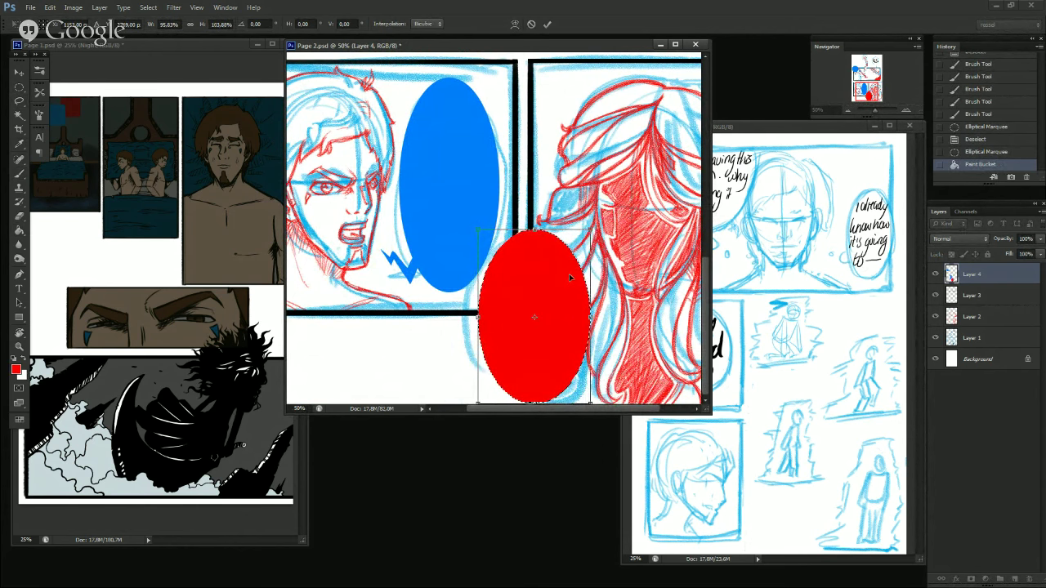
click(847, 110)
key(Return)
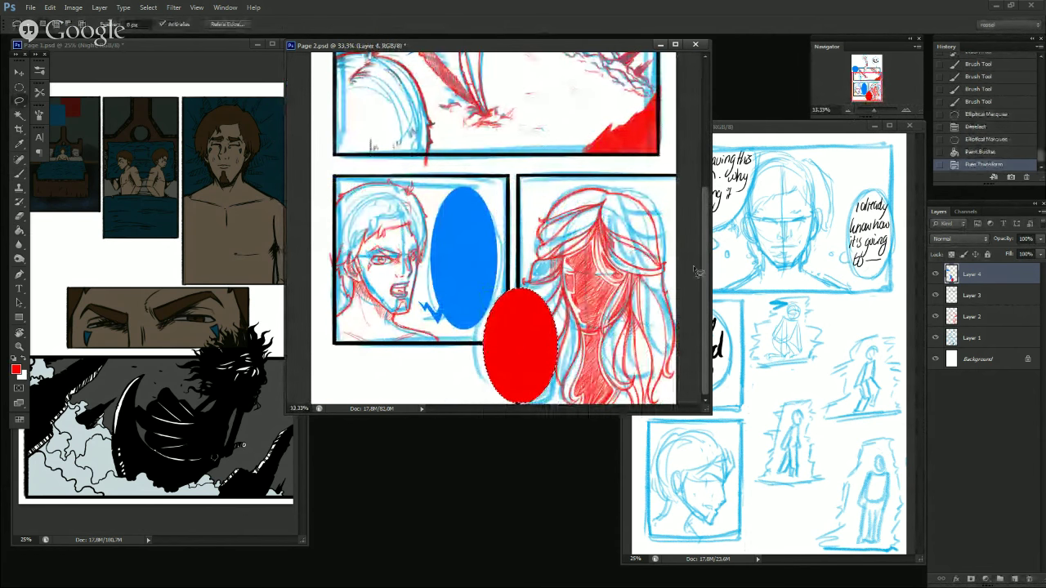
click(847, 110)
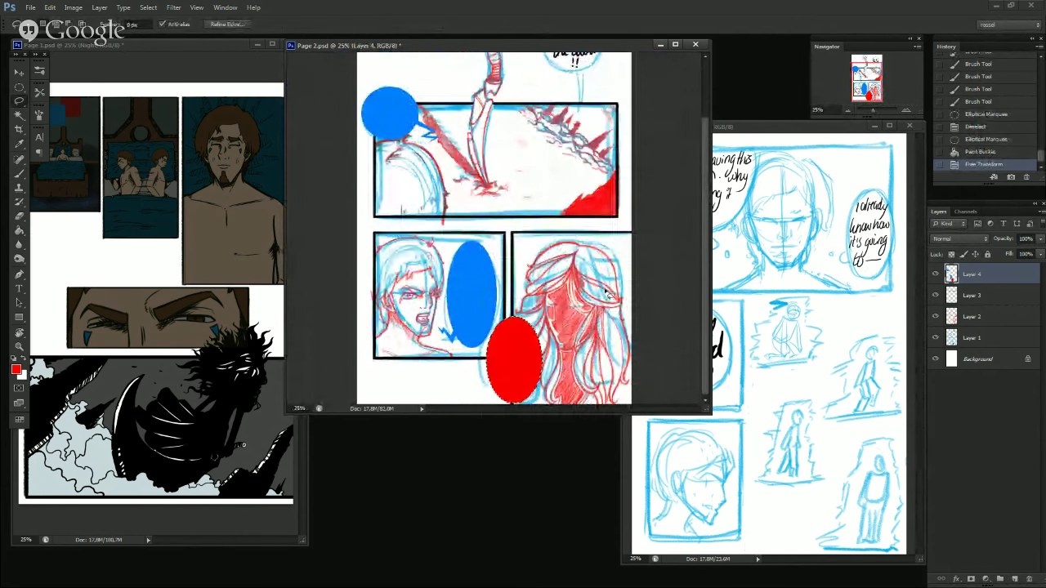
key(ctrl+d)
Try several elliptical selections around the "Pick up the sword!!" bubble, ending with one slightly larger than its sketched outline.
click(848, 110)
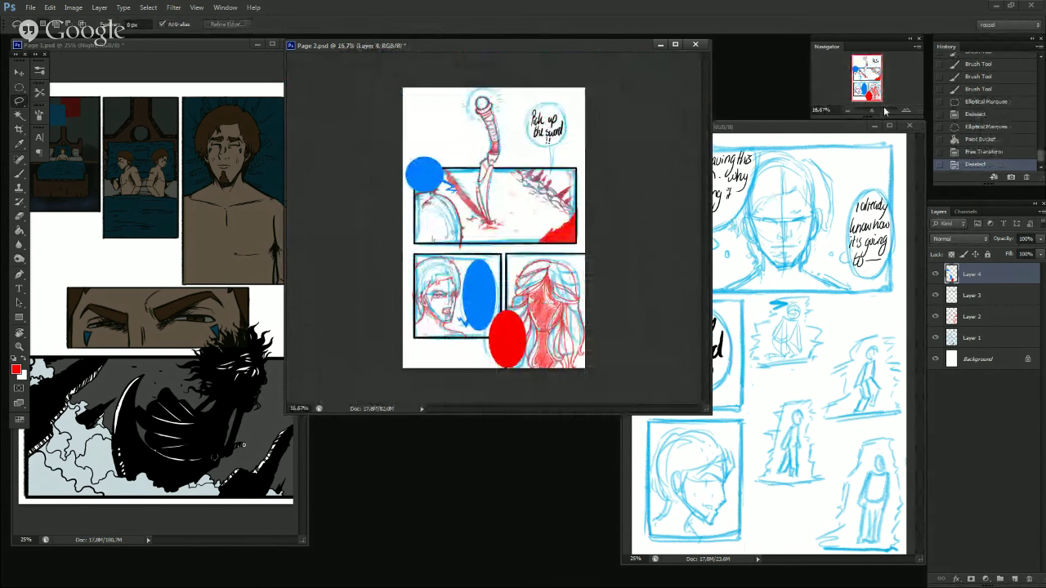
click(906, 110)
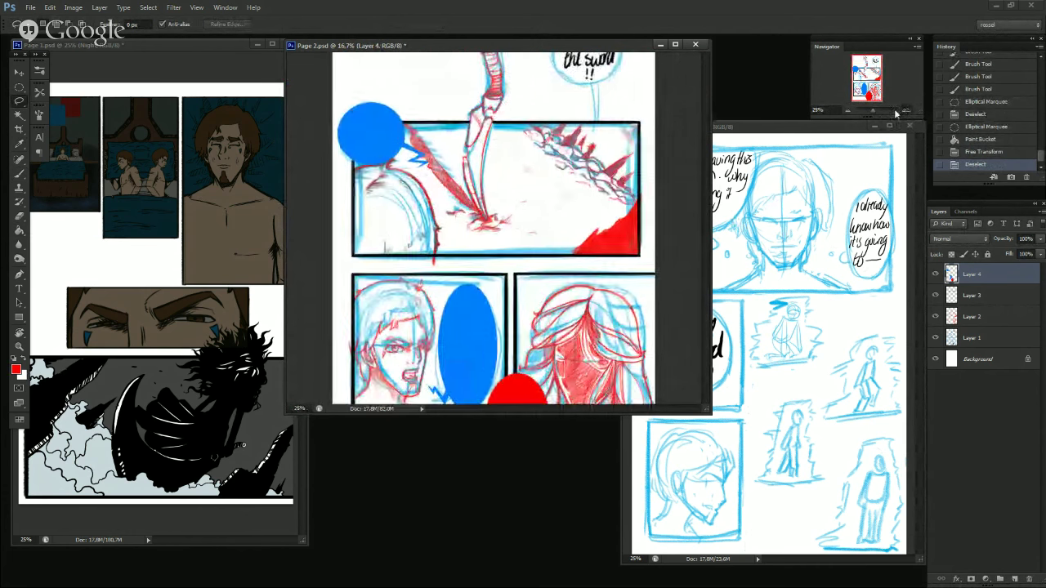
click(905, 110)
click(906, 110)
click(871, 85)
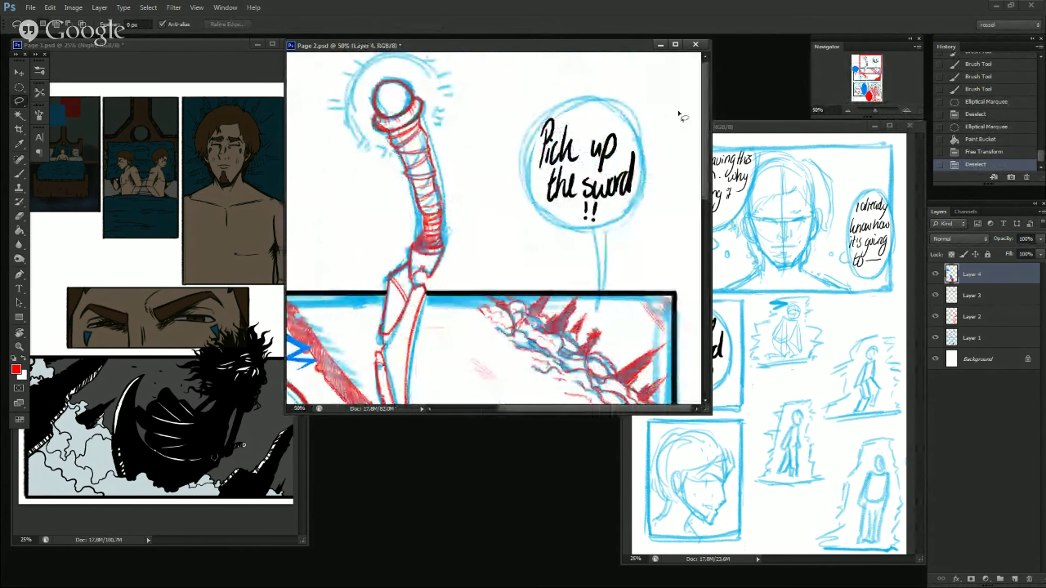
key(m)
drag(523, 97, 650, 231)
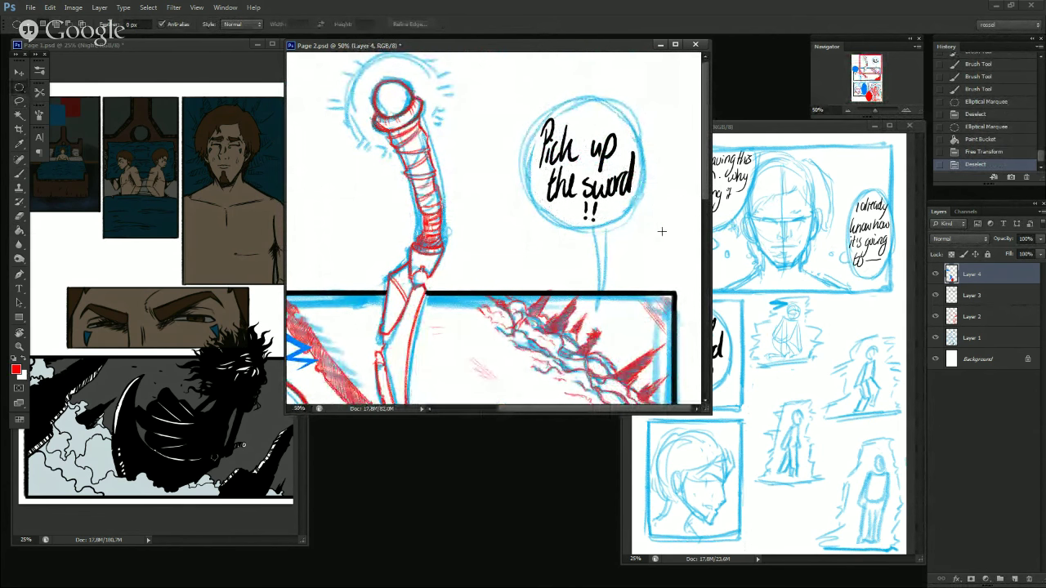
drag(498, 84, 659, 230)
click(521, 98)
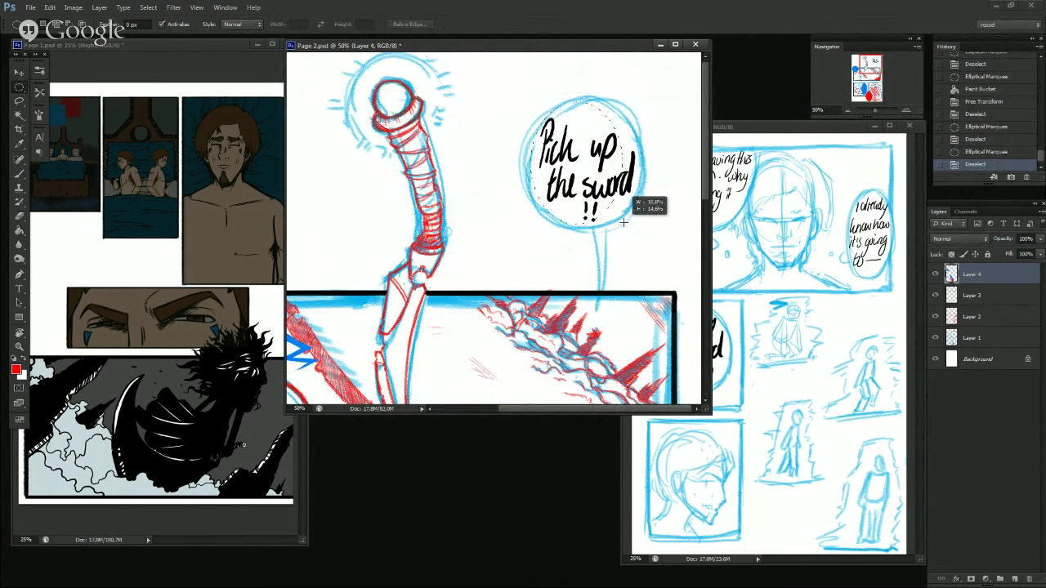
drag(640, 226, 654, 229)
click(513, 92)
drag(612, 186, 658, 234)
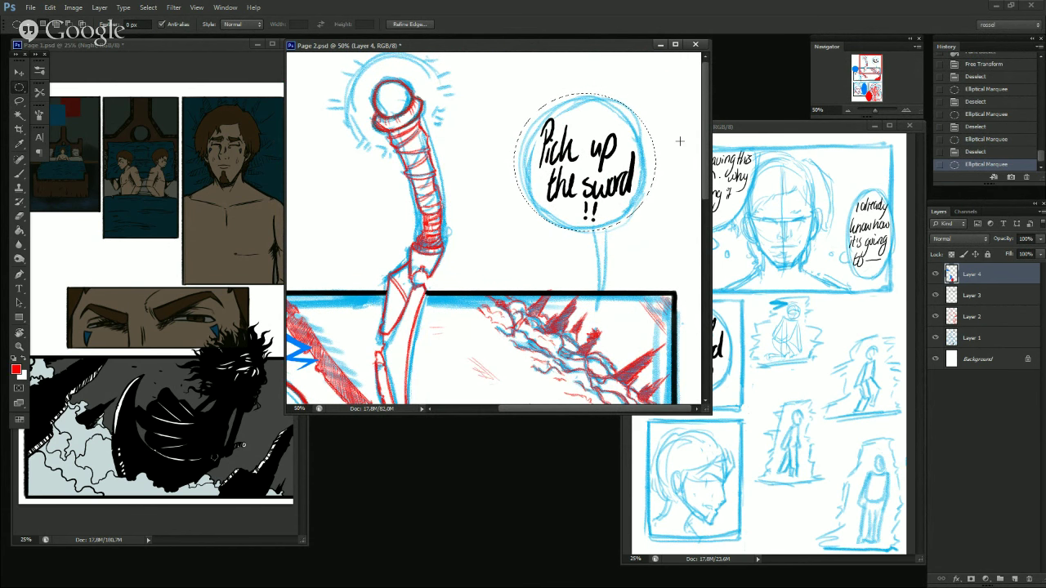
Check the "Pick up the sword!!" selection against the page at 33.33% and 66.67%, keeping Layer 4 active.
click(849, 110)
click(868, 81)
mouse_move(883, 102)
mouse_down()
mouse_move(880, 115)
mouse_move(880, 104)
mouse_up()
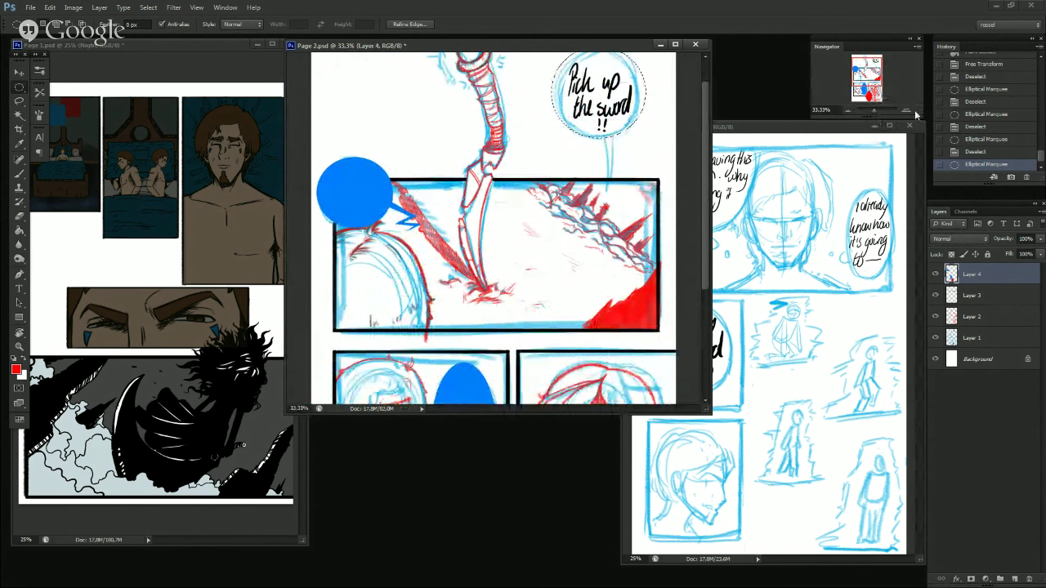
click(984, 295)
click(980, 316)
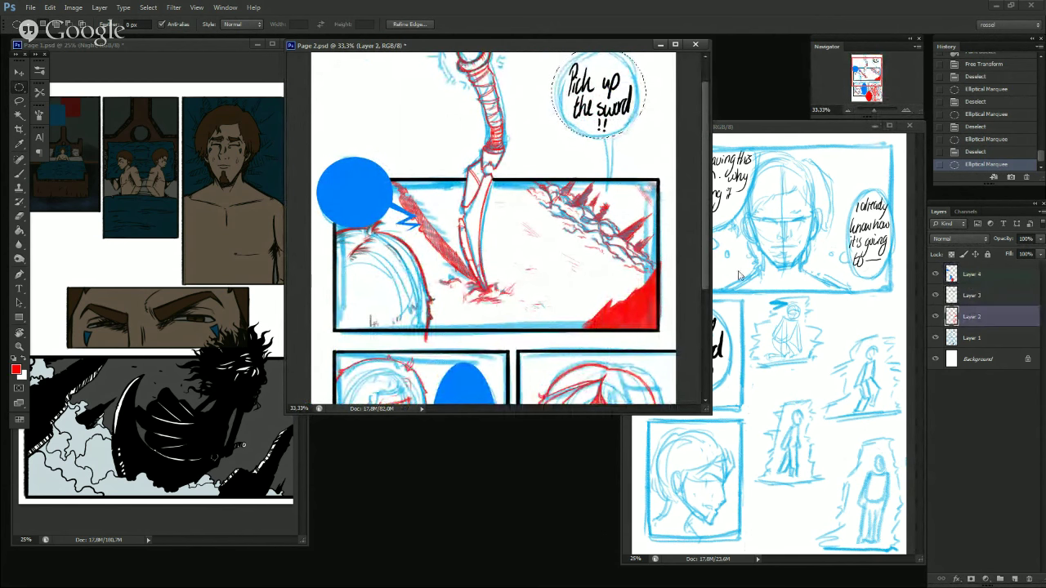
click(973, 274)
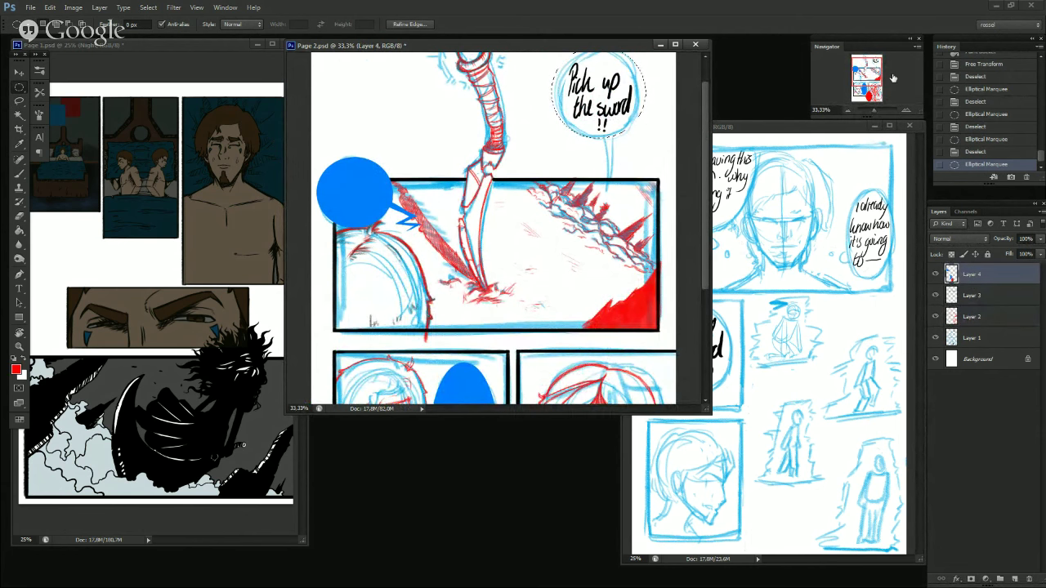
key(ctrl+plus)
key(ctrl+plus)
scroll(494, 229, up, 5)
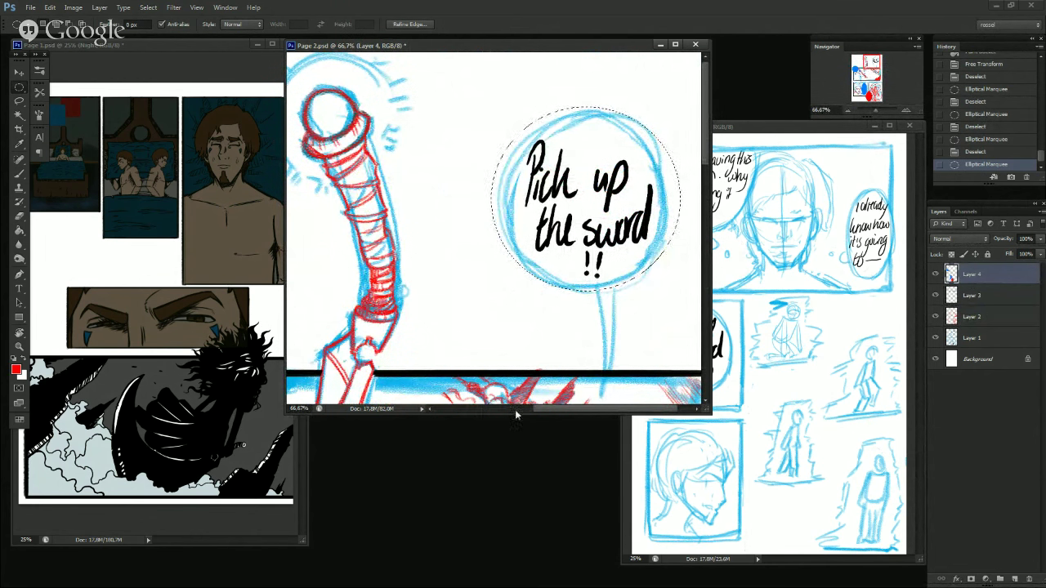
mouse_move(866, 65)
mouse_down()
mouse_move(828, 83)
mouse_move(892, 59)
mouse_move(877, 62)
mouse_up()
click(906, 110)
click(849, 109)
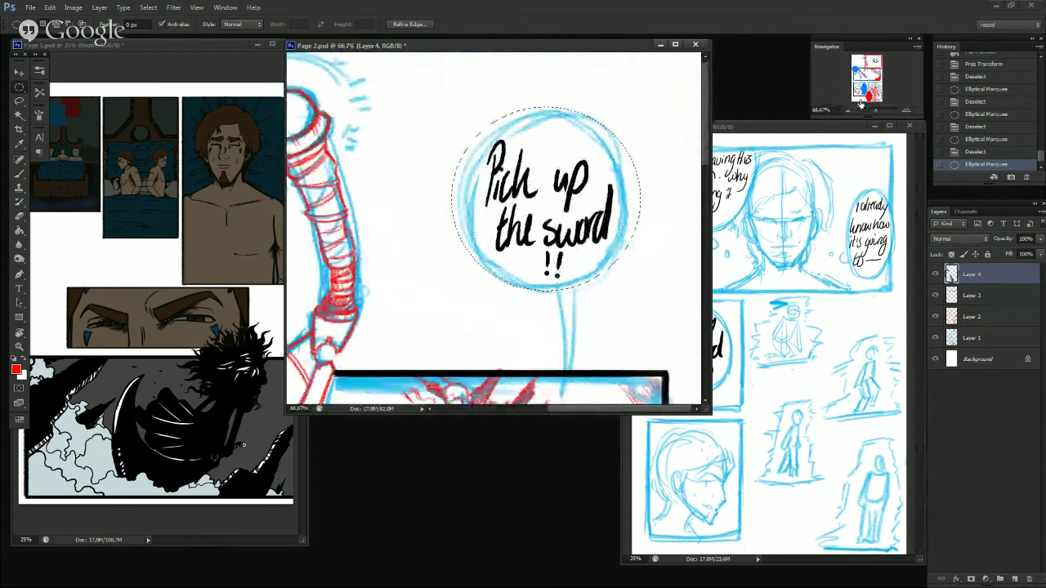
click(848, 109)
Try a red fill in the selection around the "Pick up the sword!!" bubble, and undo it.
key(g)
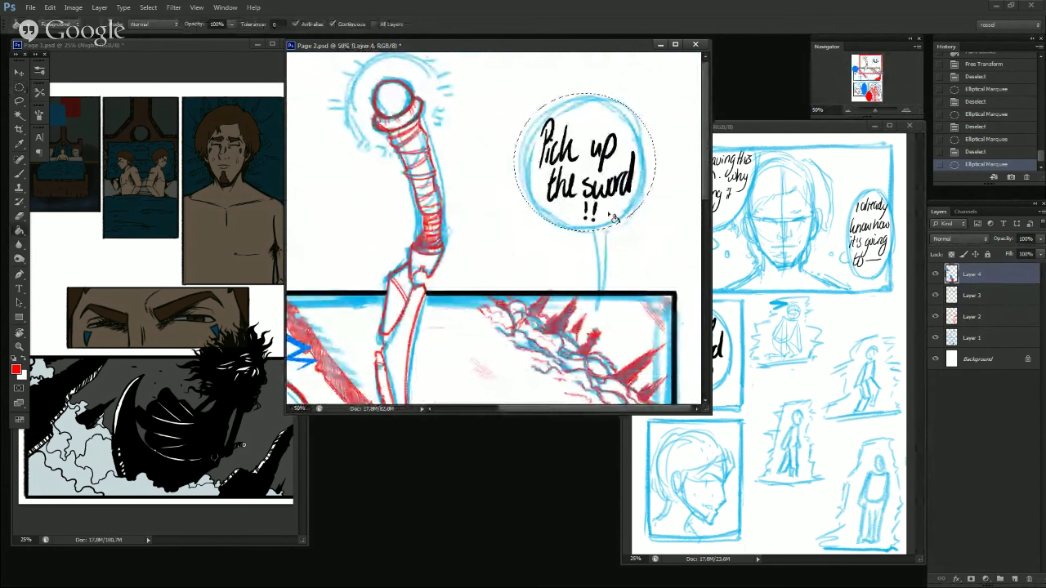
click(619, 219)
key(b)
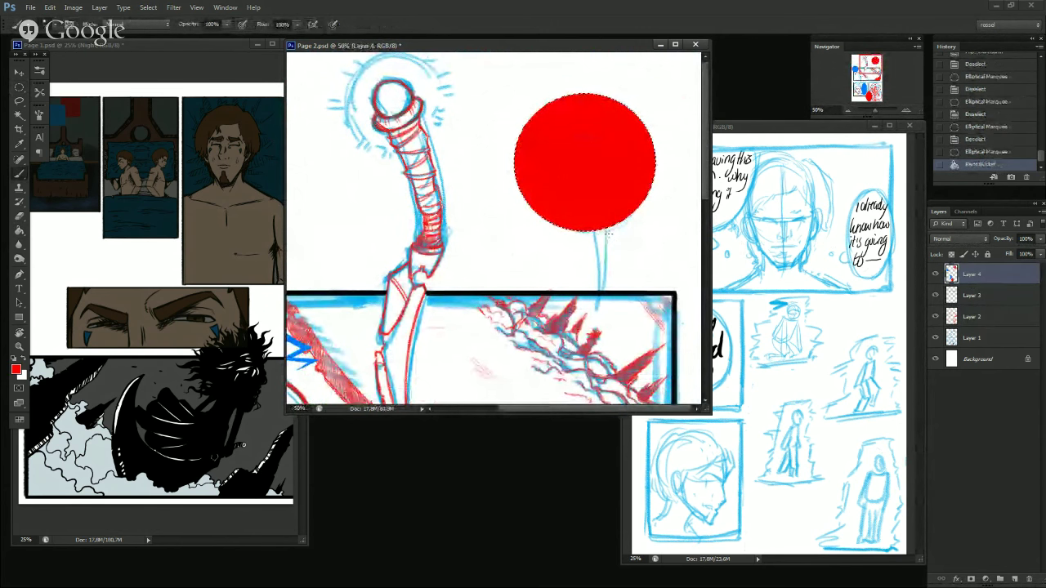
key(ctrl+z)
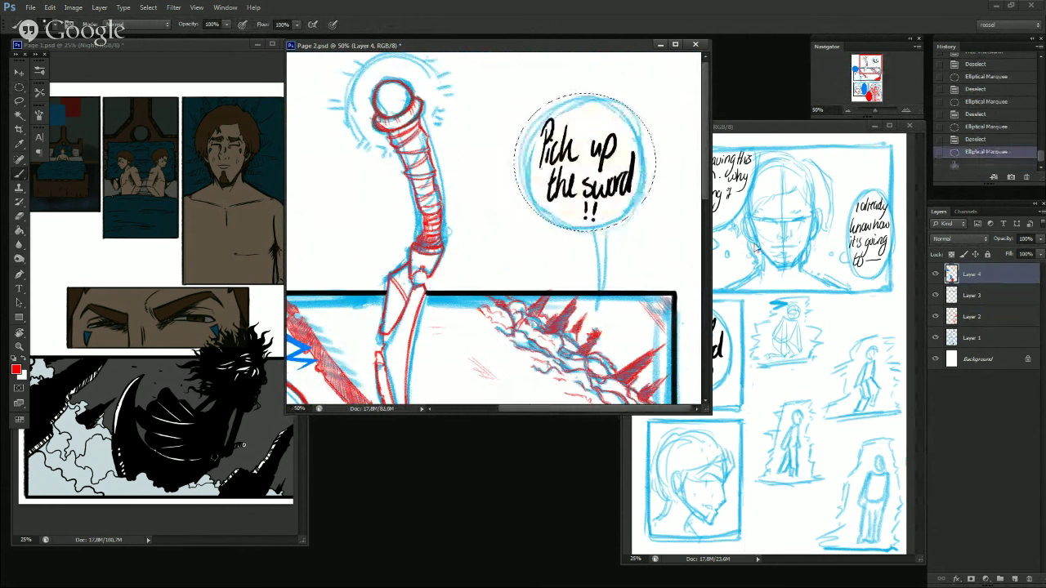
Try to Free Transform the empty selection around the "Pick up the sword!!" bubble, and undo that selection.
key(ctrl+t)
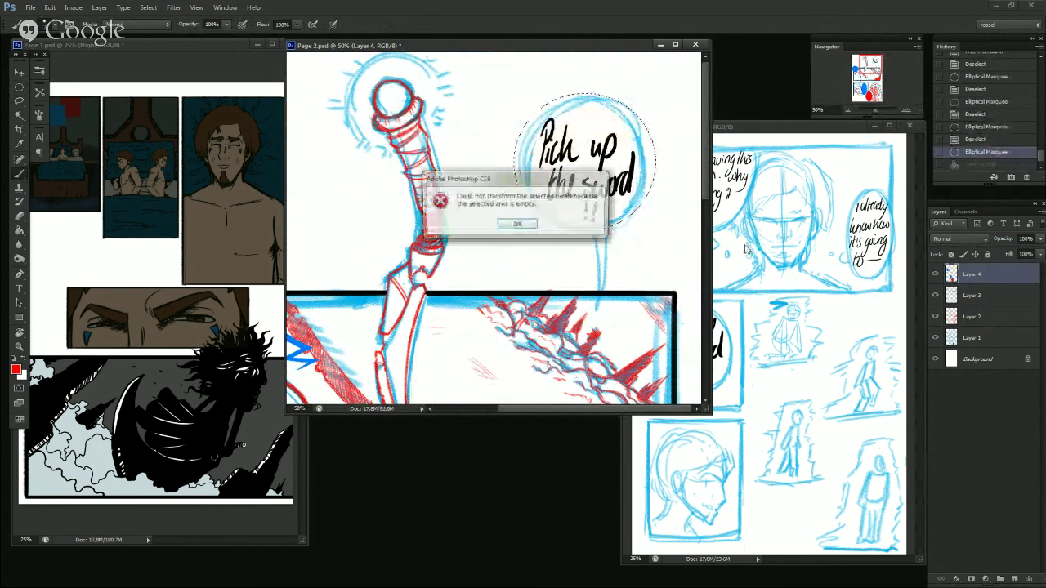
key(Return)
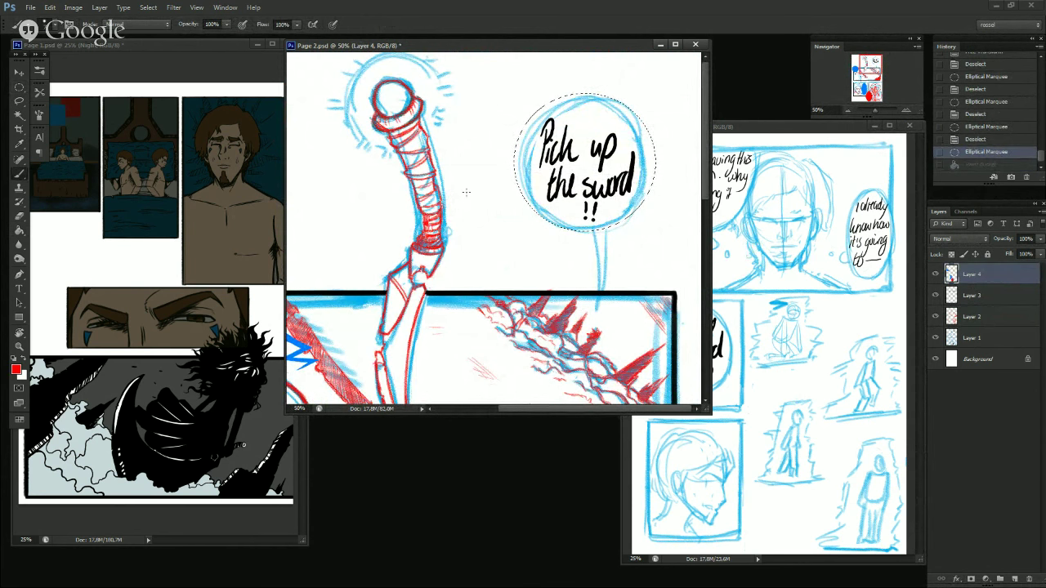
key(ctrl+z)
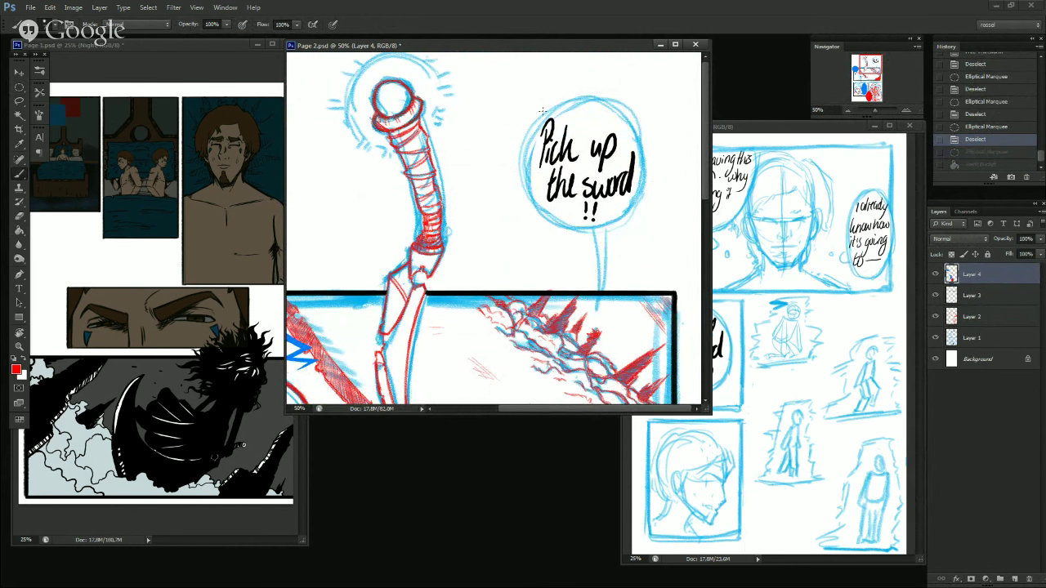
key(ctrl+z)
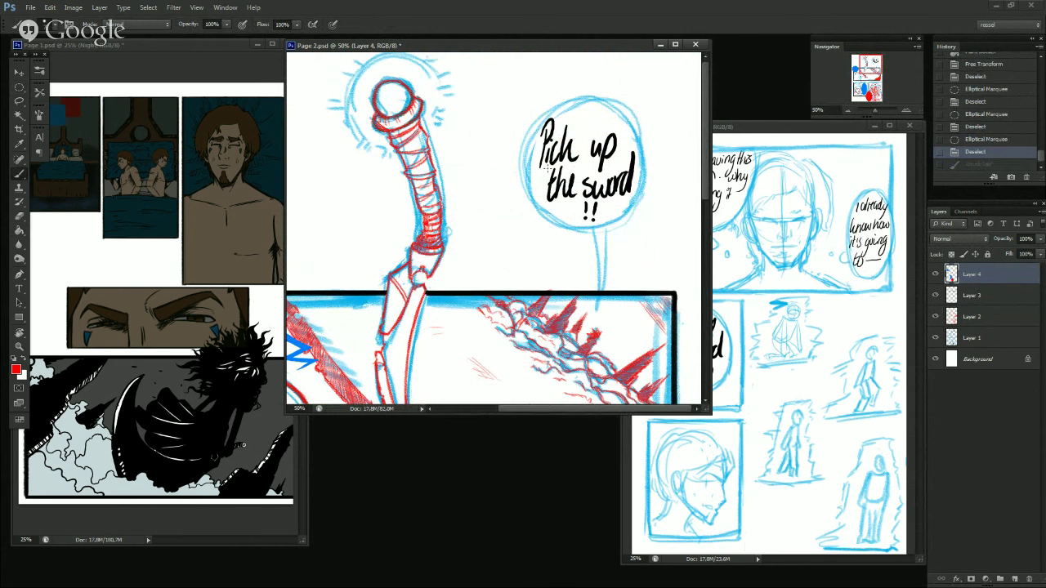
Make a tighter elliptical selection that follows the sketched outline of the "Pick up the sword!!" bubble at 50% zoom.
click(21, 88)
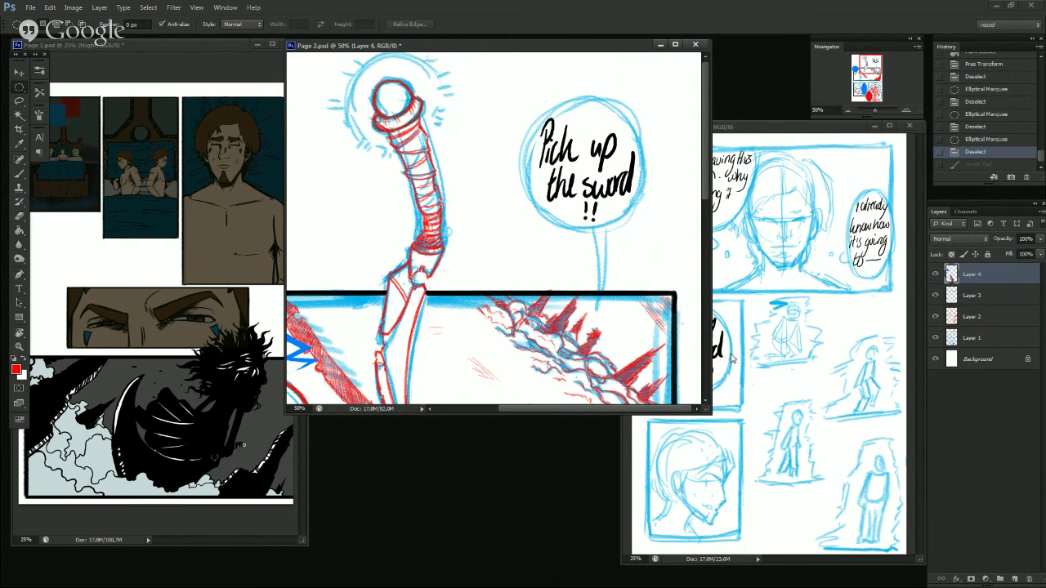
click(847, 110)
drag(880, 69, 881, 72)
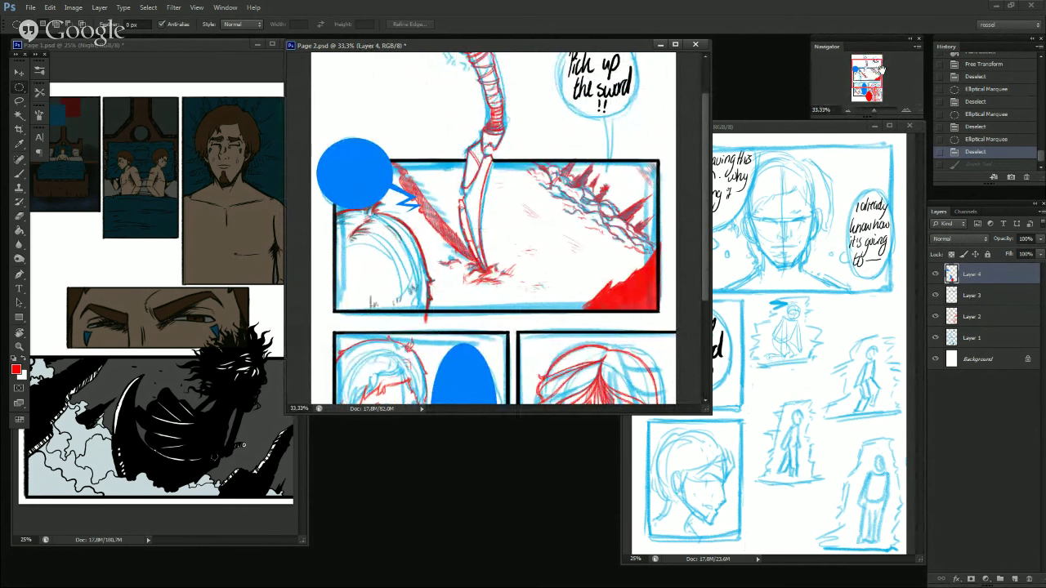
click(864, 90)
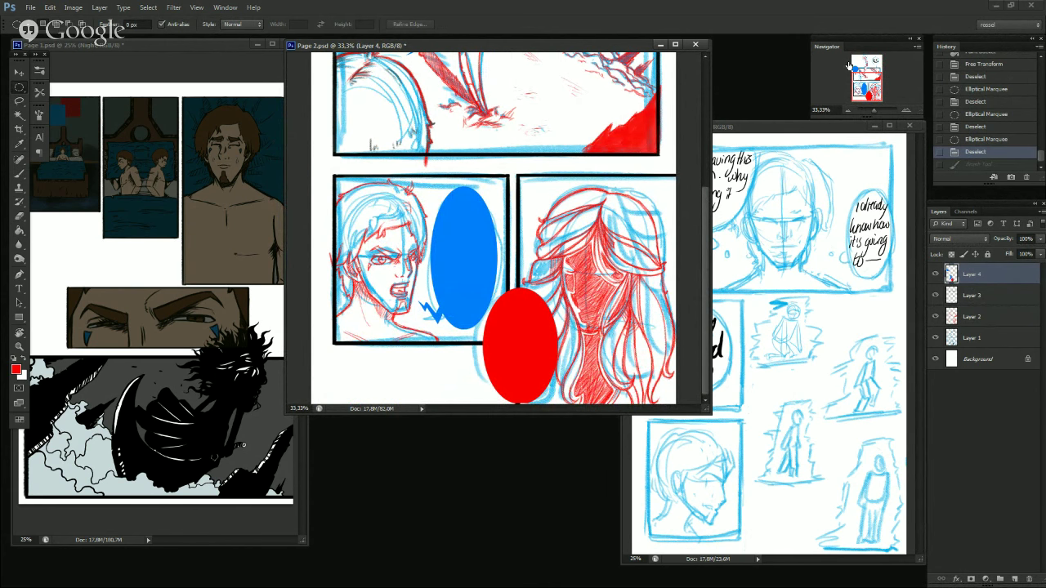
mouse_move(866, 80)
mouse_down()
mouse_move(869, 57)
mouse_move(872, 65)
mouse_up()
click(906, 111)
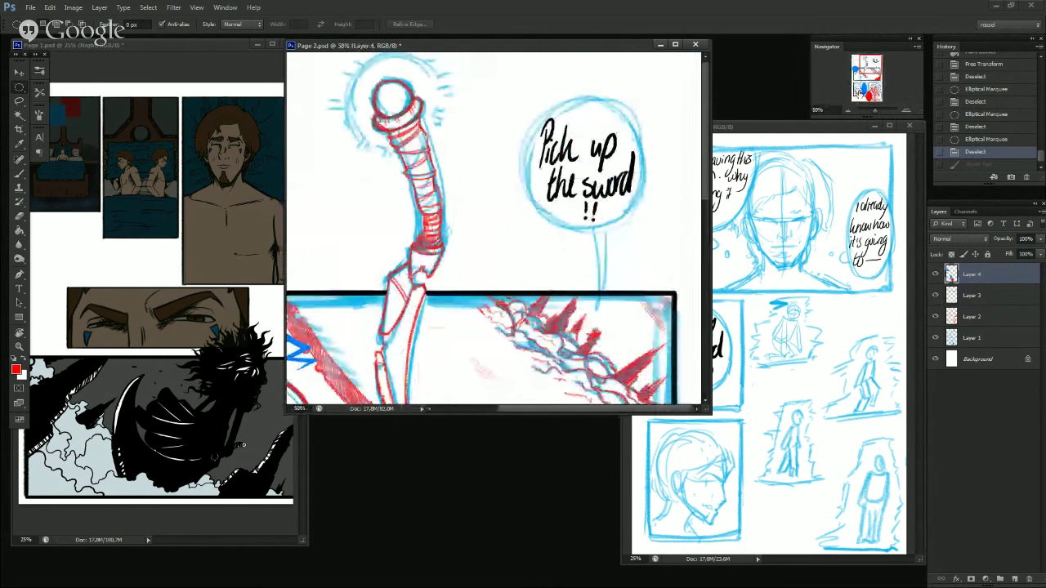
drag(533, 100, 645, 225)
click(659, 233)
drag(528, 102, 646, 225)
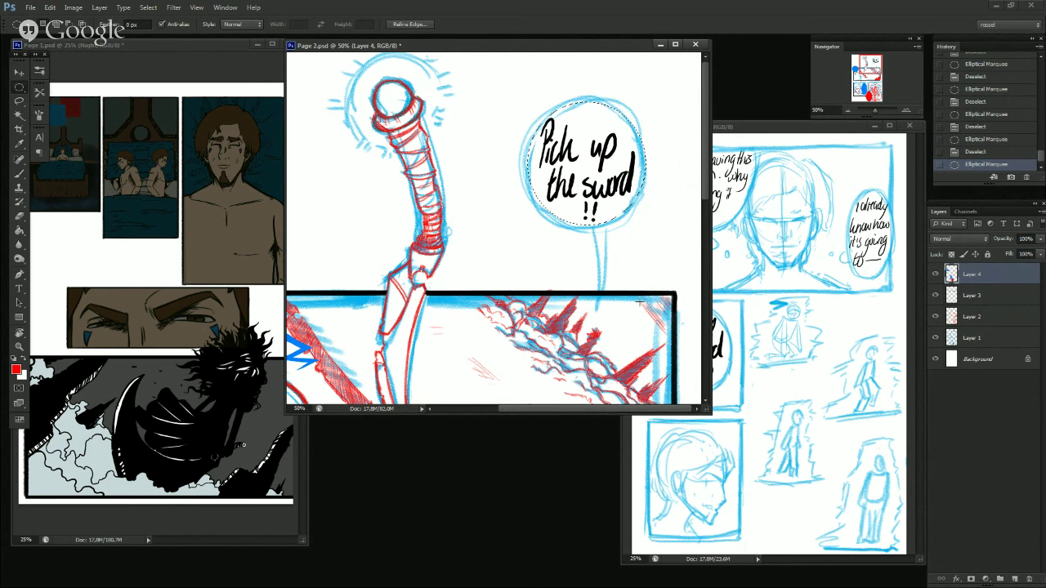
Nudge the elliptical selection onto the "Pick up the sword!!" bubble outline and fill it with red on Layer 4.
drag(620, 188, 621, 186)
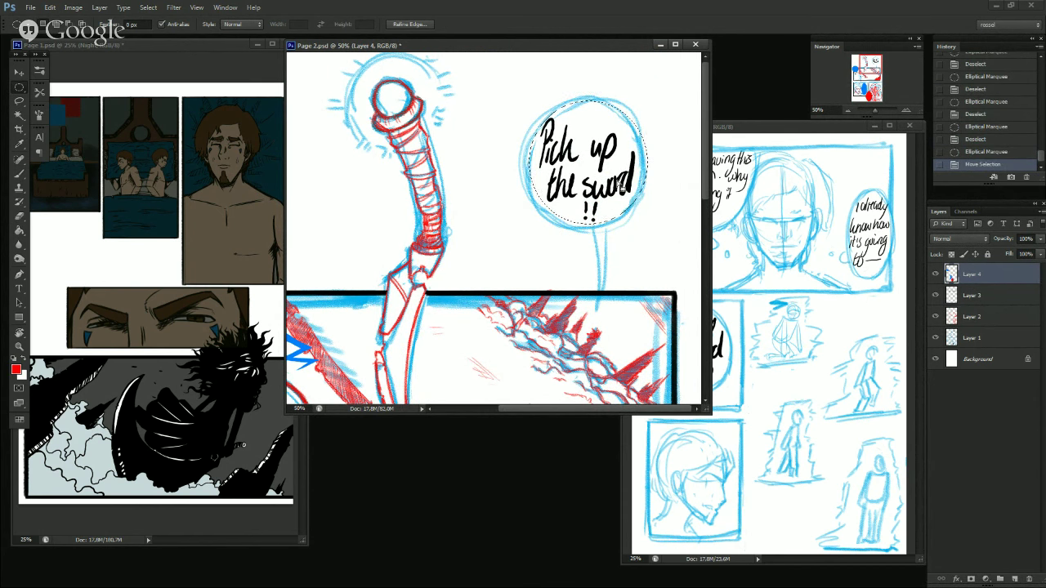
key(g)
click(617, 210)
key(b)
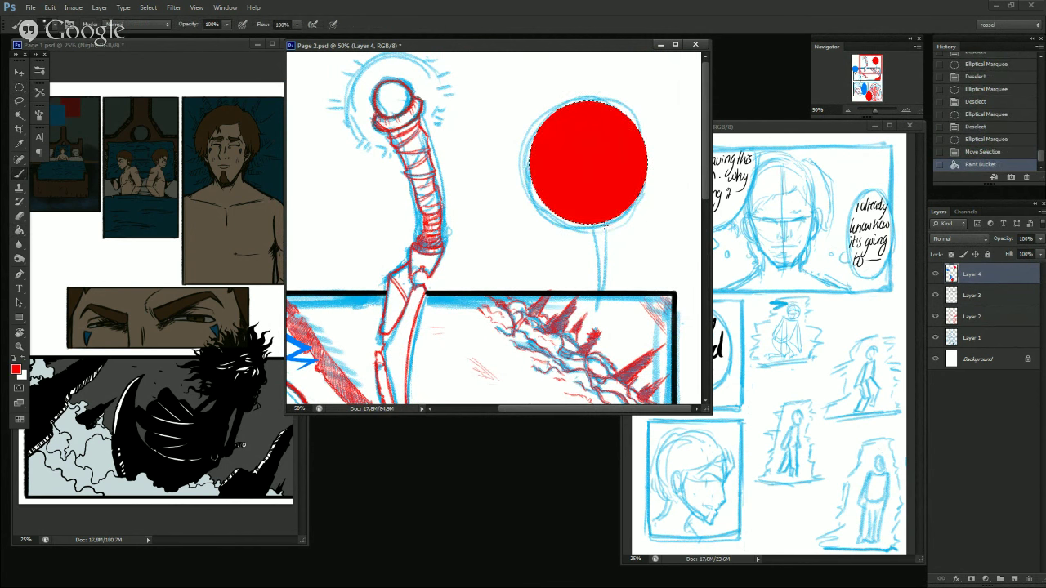
Try several freehand lasso outlines for the tail under the red bubble, discarding each one.
key(l)
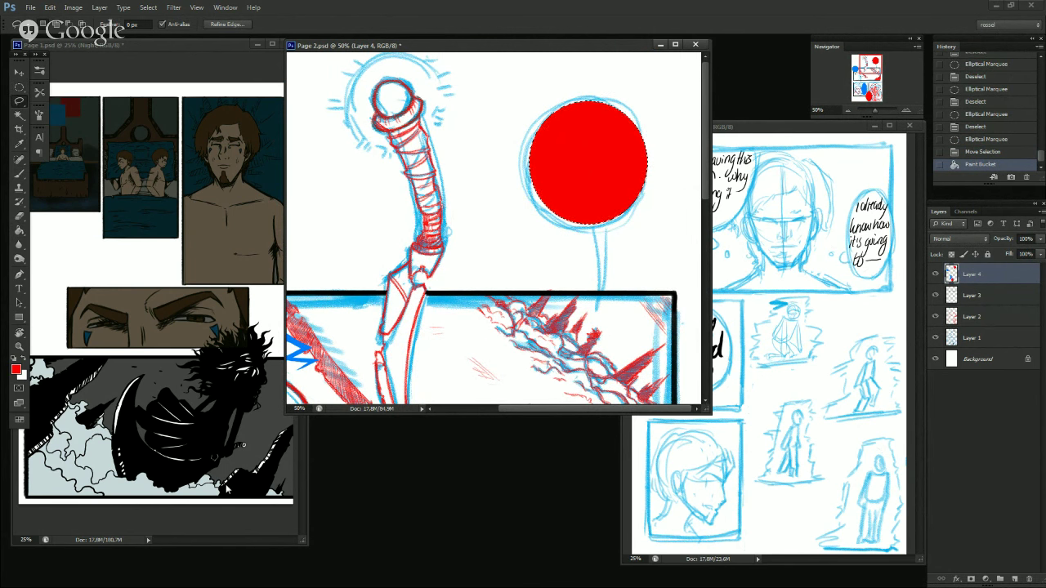
mouse_move(581, 328)
mouse_down()
mouse_move(608, 334)
mouse_move(568, 358)
mouse_move(619, 348)
mouse_move(583, 333)
mouse_move(593, 356)
mouse_up()
click(642, 344)
mouse_move(593, 228)
mouse_down()
mouse_move(598, 257)
mouse_move(611, 249)
mouse_move(590, 231)
mouse_move(595, 242)
mouse_move(590, 224)
mouse_move(604, 282)
mouse_up()
click(610, 248)
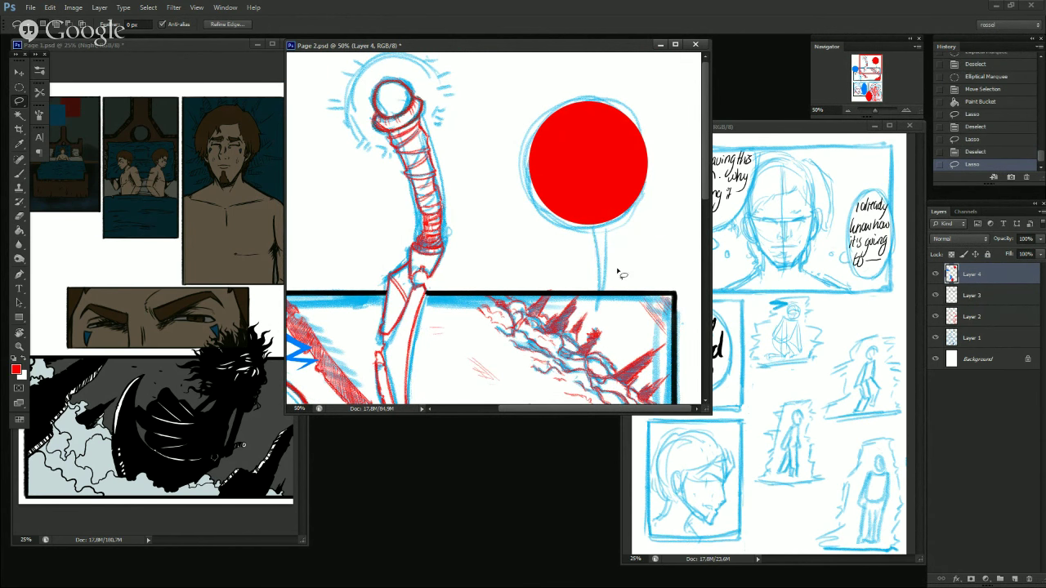
click(619, 272)
mouse_move(592, 225)
mouse_down()
mouse_move(596, 286)
mouse_move(609, 283)
mouse_move(598, 319)
mouse_move(611, 303)
mouse_up()
click(619, 230)
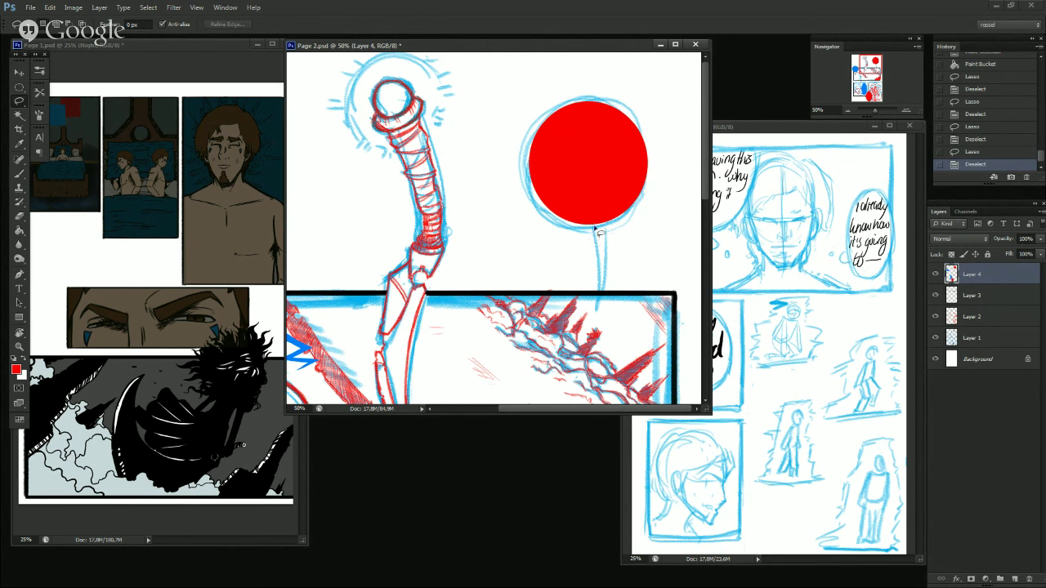
mouse_move(594, 227)
mouse_down()
mouse_move(609, 259)
mouse_move(625, 247)
mouse_move(604, 282)
mouse_move(619, 273)
mouse_move(604, 323)
mouse_move(627, 288)
mouse_move(634, 265)
mouse_move(616, 276)
mouse_move(639, 235)
mouse_move(611, 244)
mouse_move(594, 214)
mouse_up()
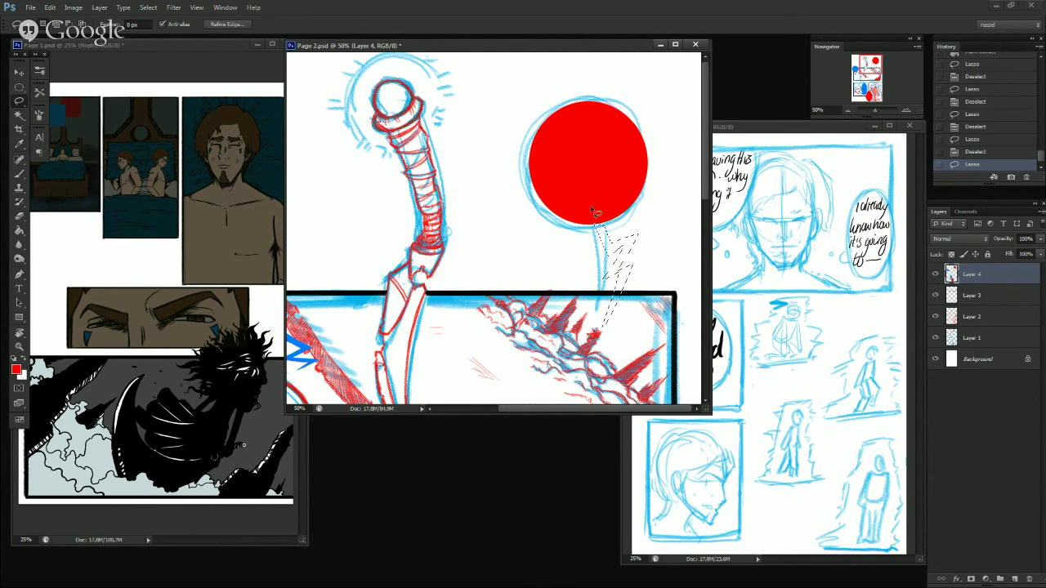
key(ctrl+z)
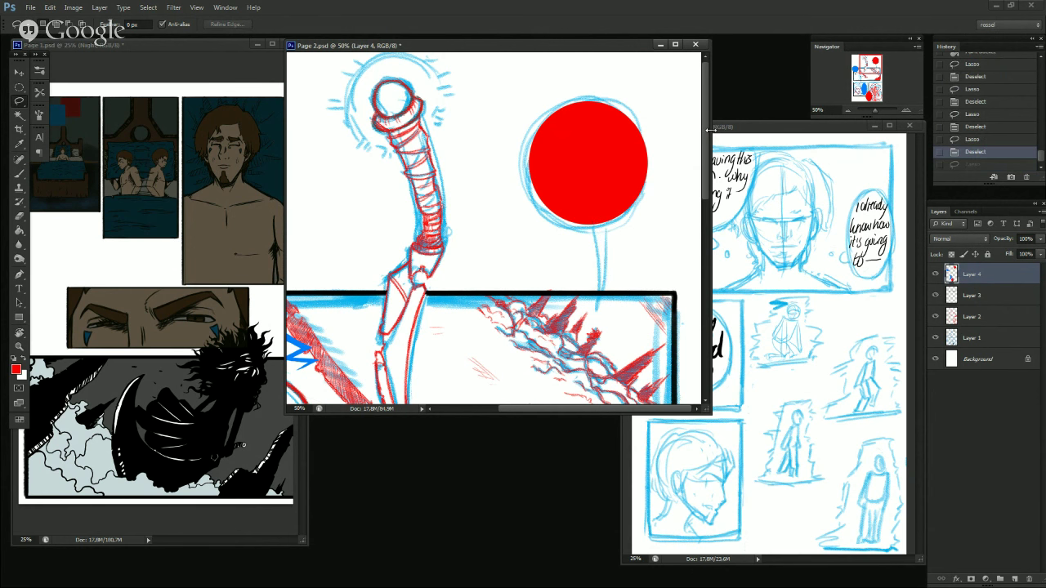
Lasso a narrow tail from the red bubble down into the panel, adding and subtracting jagged areas to form a lightning-bolt shape.
mouse_move(601, 333)
mouse_down()
mouse_move(604, 201)
mouse_move(613, 245)
mouse_move(606, 218)
mouse_move(604, 272)
mouse_move(596, 225)
mouse_move(621, 166)
mouse_move(605, 217)
mouse_up()
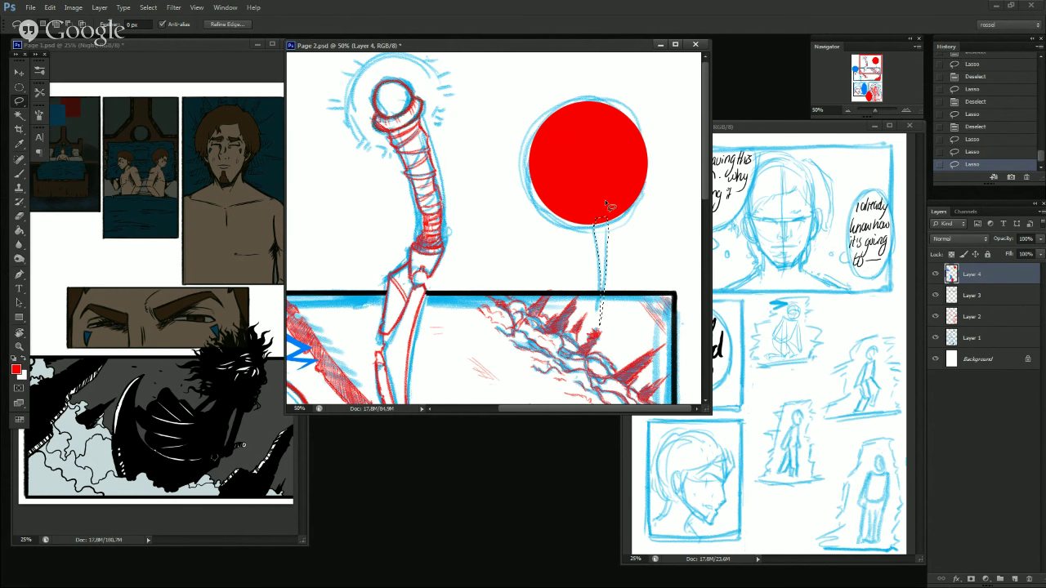
mouse_move(600, 232)
mouse_down()
mouse_move(575, 262)
mouse_move(605, 249)
mouse_move(626, 256)
mouse_move(614, 266)
mouse_move(606, 256)
mouse_move(649, 243)
mouse_move(619, 263)
mouse_up()
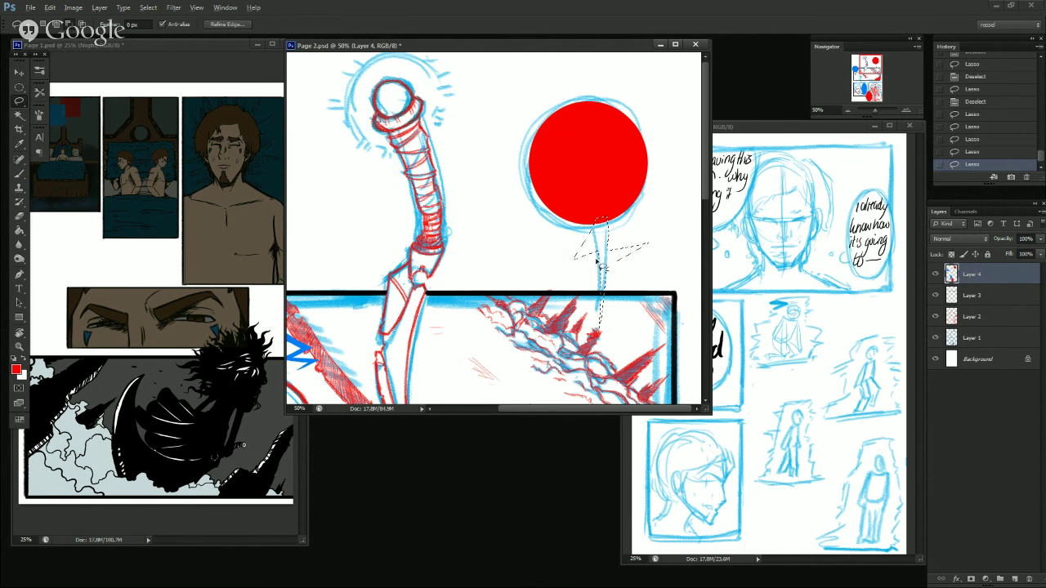
mouse_move(601, 260)
mouse_down()
mouse_move(576, 263)
mouse_move(615, 255)
mouse_move(549, 291)
mouse_up()
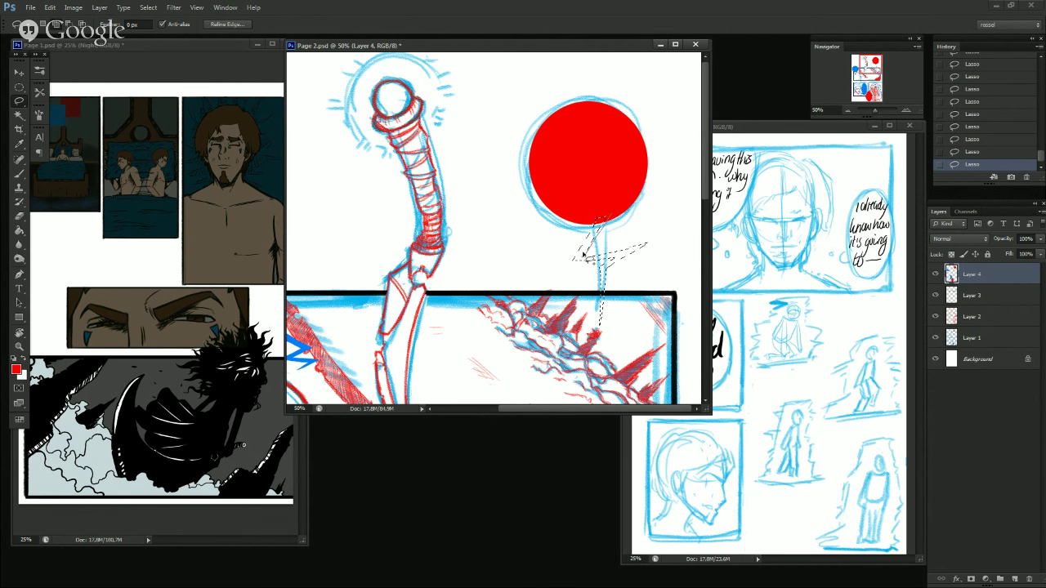
key(alt)
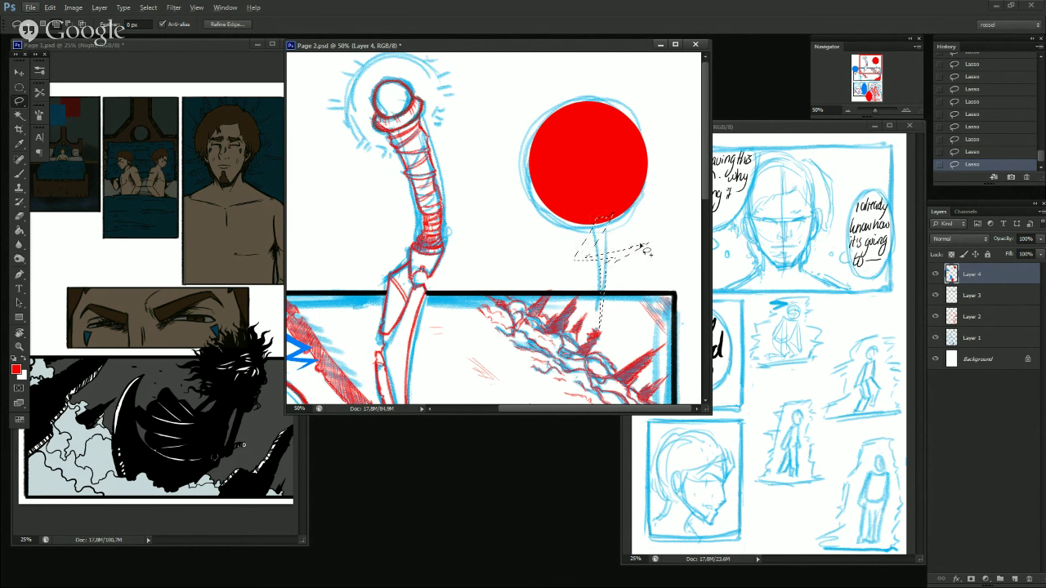
key(alt)
drag(628, 240, 598, 259)
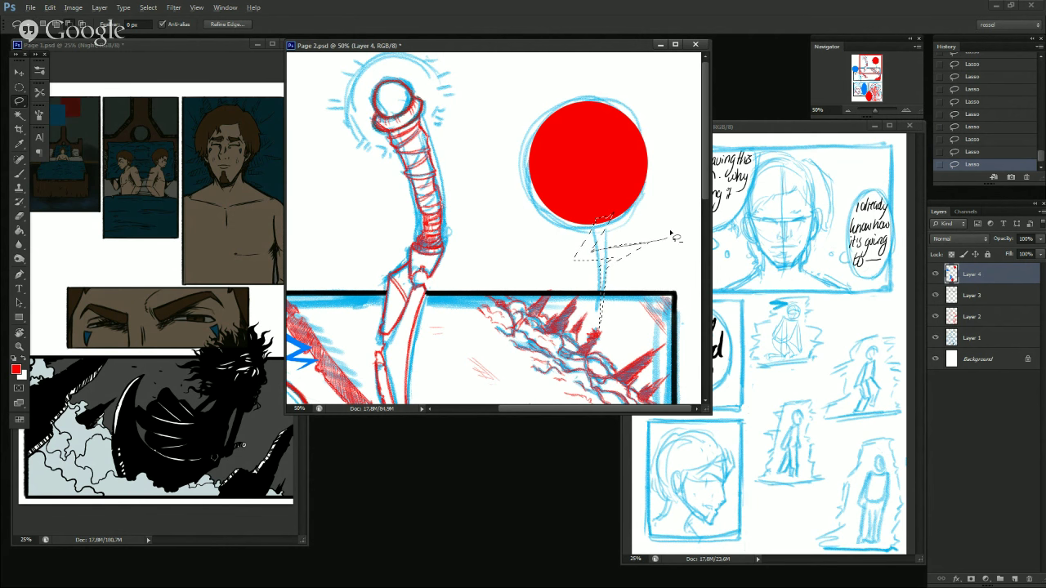
drag(678, 219, 634, 251)
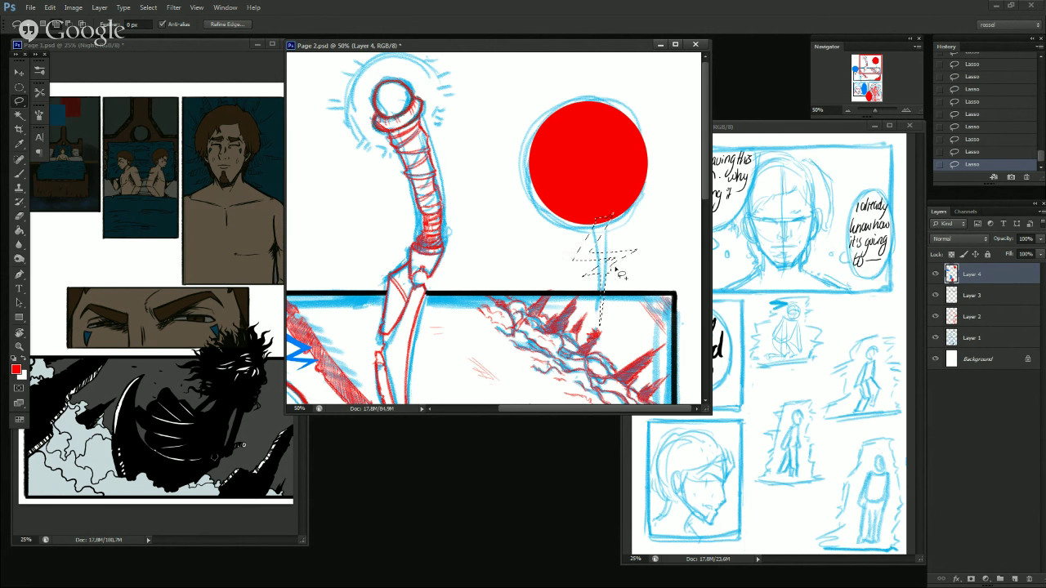
Fill the lightning-bolt tail selection with red and deselect it.
key(alt)
key(g)
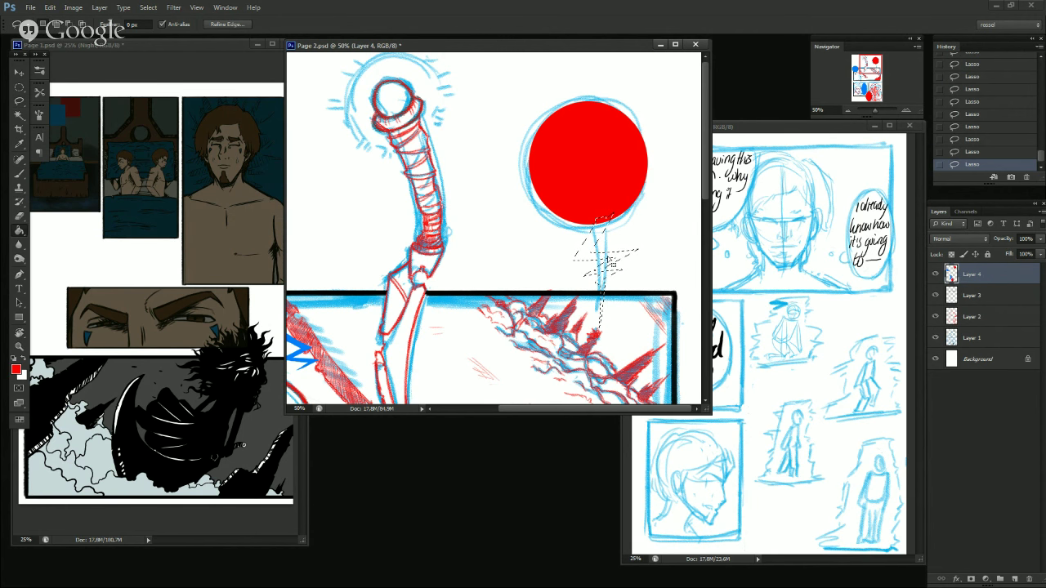
click(595, 252)
key(l)
key(ctrl+d)
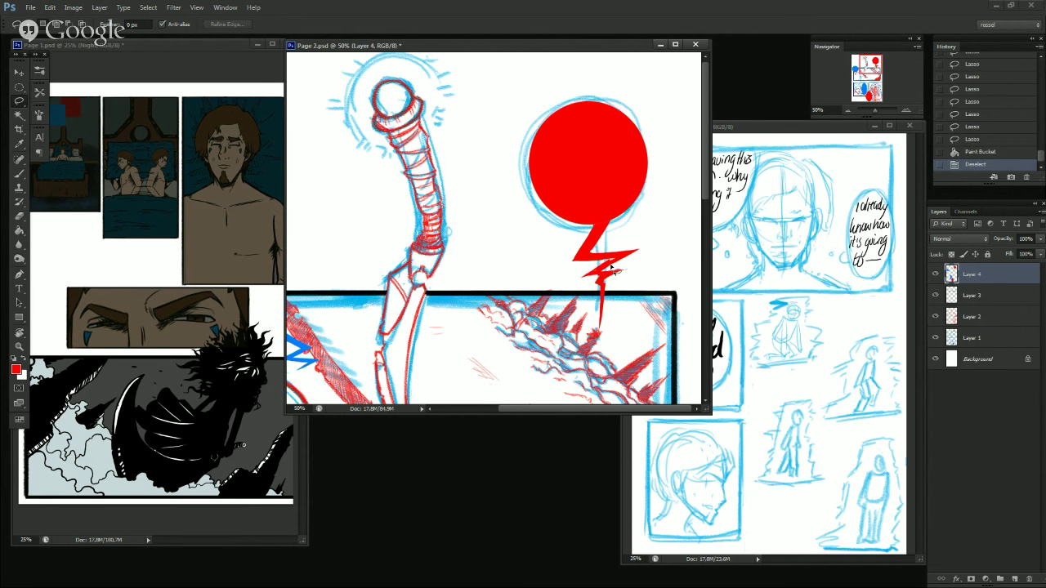
Touch up the tail's upper section with red brush strokes at 100% zoom.
key(b)
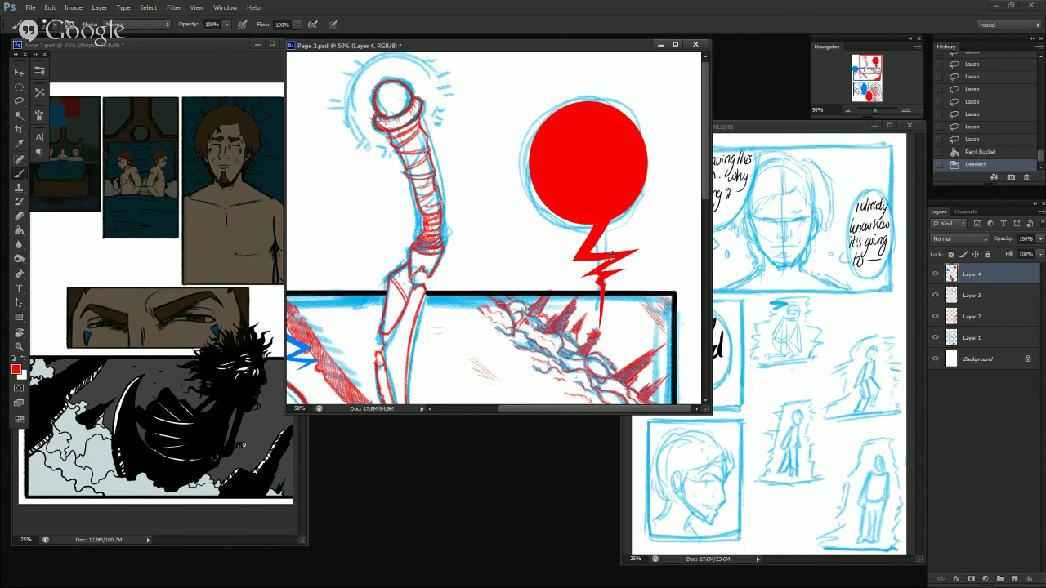
click(906, 110)
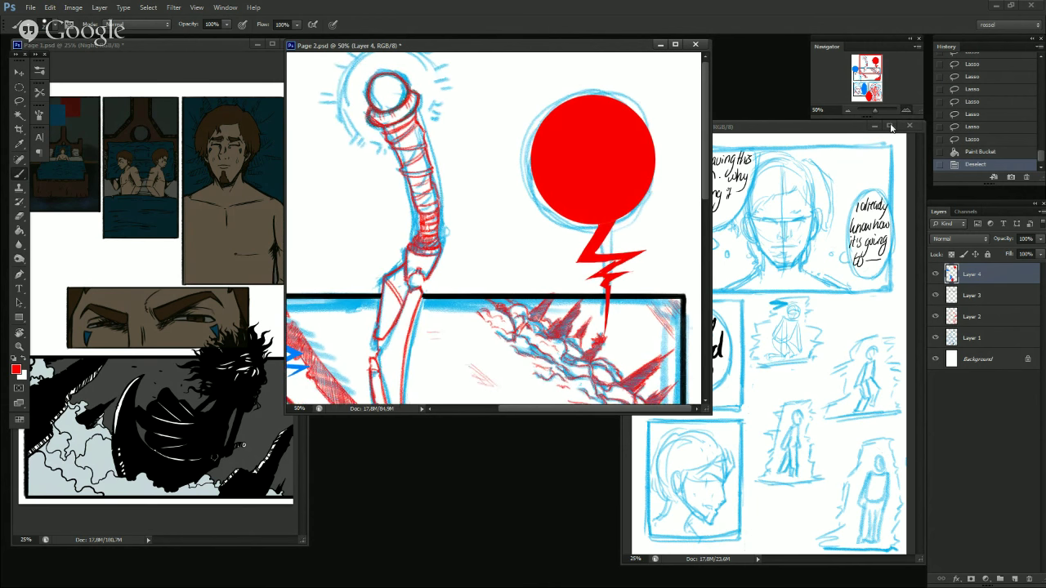
drag(680, 364, 597, 322)
click(907, 109)
drag(633, 242, 613, 237)
mouse_move(591, 162)
mouse_down()
mouse_move(550, 236)
mouse_move(567, 247)
mouse_up()
Lasso and clear the excess red along the outer edge of the tail's first diagonal segment.
key(l)
key(Delete)
key(ctrl+d)
mouse_move(559, 227)
mouse_down()
mouse_move(529, 251)
mouse_move(549, 231)
mouse_up()
key(Delete)
key(ctrl+d)
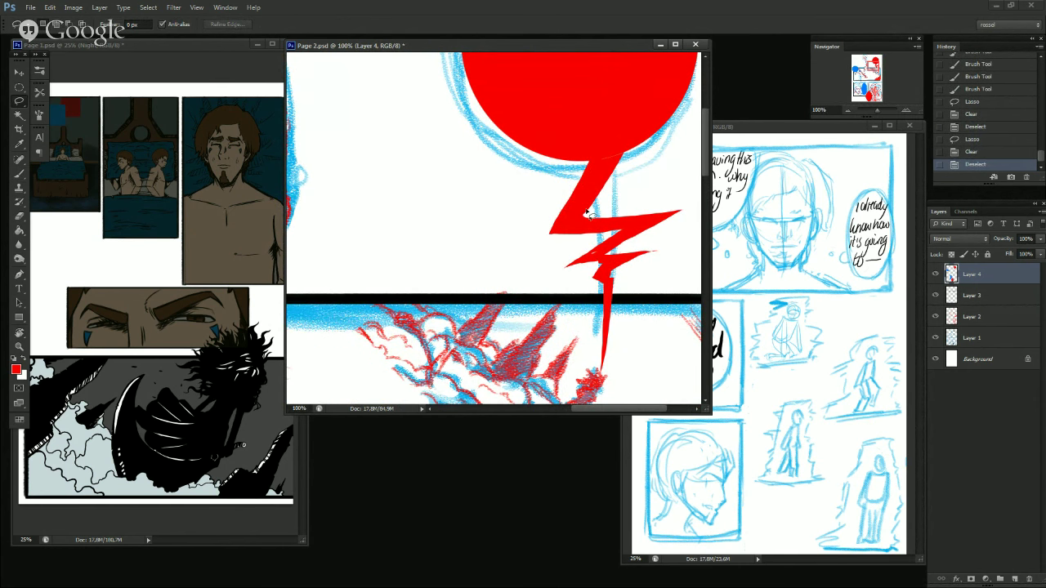
Paint red over the seam where the tail joins the bubble and along the first diagonal segment's inner edge.
key(b)
drag(586, 206, 582, 211)
drag(614, 158, 589, 208)
mouse_move(612, 173)
mouse_down()
mouse_move(595, 200)
mouse_move(611, 173)
mouse_up()
key(ctrl+alt+z)
key(ctrl+alt+z)
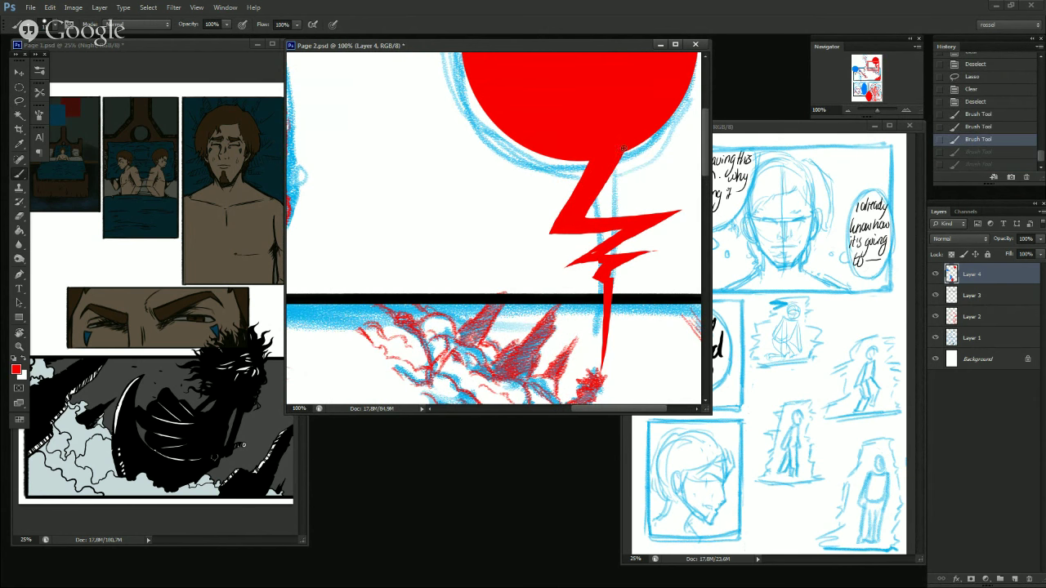
key(ctrl+shift+z)
key(ctrl+shift+z)
Repaint the upper edge of the tail's longest right-hand spike in red, and trim its tip to a clean point.
drag(661, 215, 585, 220)
key(ctrl+alt+z)
drag(674, 214, 565, 220)
key(l)
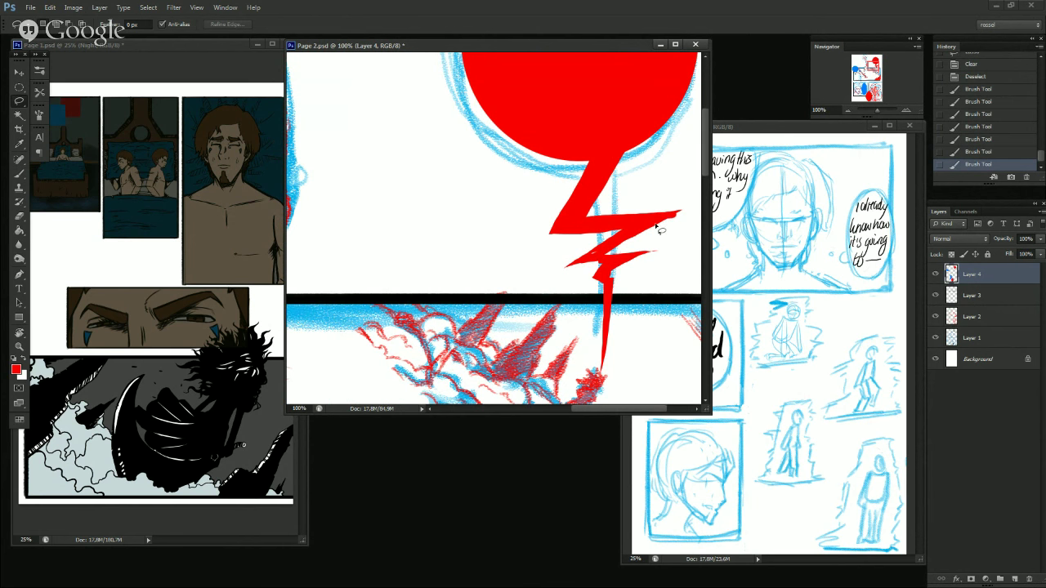
mouse_move(688, 209)
mouse_down()
mouse_move(622, 258)
mouse_move(698, 209)
mouse_move(679, 234)
mouse_move(670, 215)
mouse_move(606, 258)
mouse_move(689, 206)
mouse_up()
click(678, 225)
key(Delete)
key(ctrl+d)
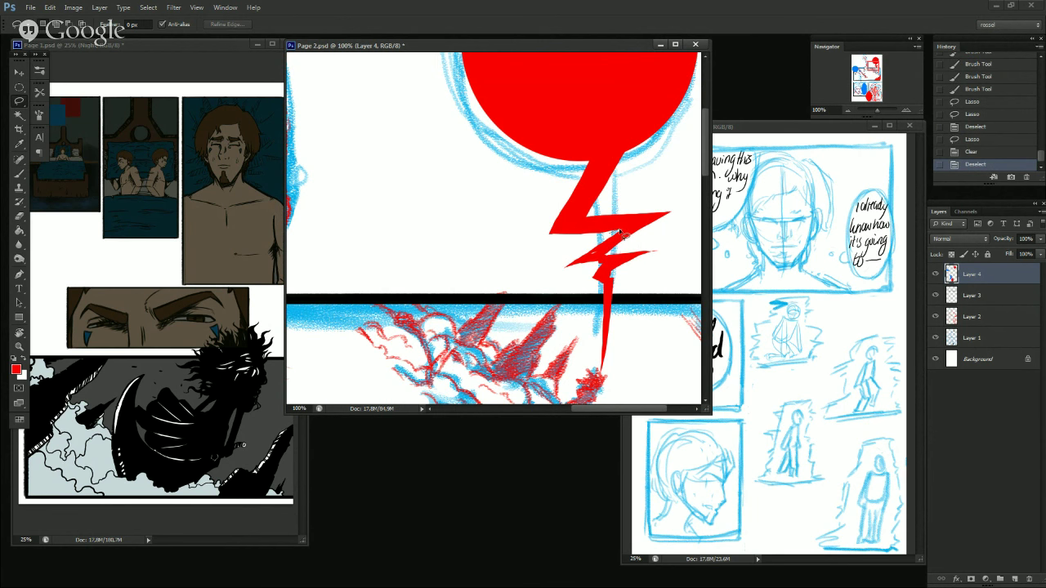
Lasso and clear slivers of red along the underside of the tail's first left-hand corner.
drag(591, 237, 572, 250)
key(Delete)
key(ctrl+d)
mouse_move(620, 234)
mouse_down()
mouse_move(528, 237)
mouse_move(540, 263)
mouse_up()
key(Delete)
key(ctrl+d)
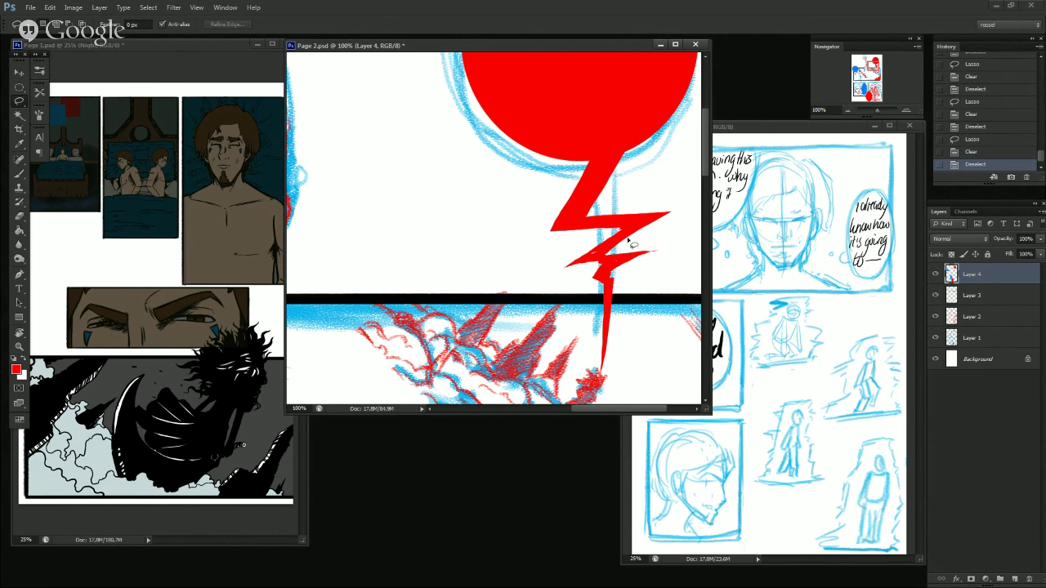
Thicken the tail's second diagonal segment with red brush strokes, and cut back its left-hand tip.
key(b)
drag(615, 237, 605, 244)
mouse_move(608, 241)
mouse_down()
mouse_move(591, 256)
mouse_move(618, 231)
mouse_move(586, 257)
mouse_up()
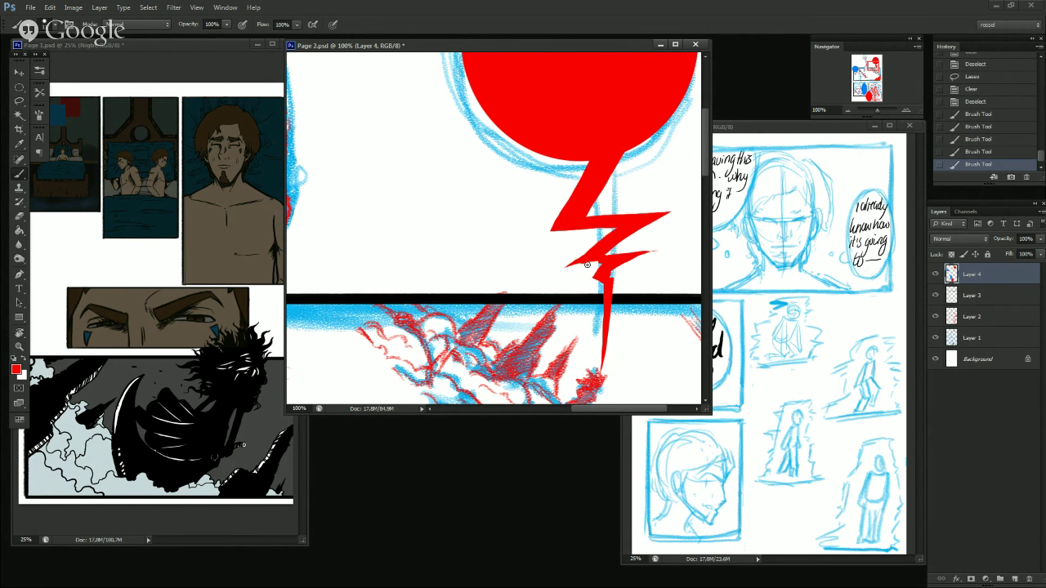
key(l)
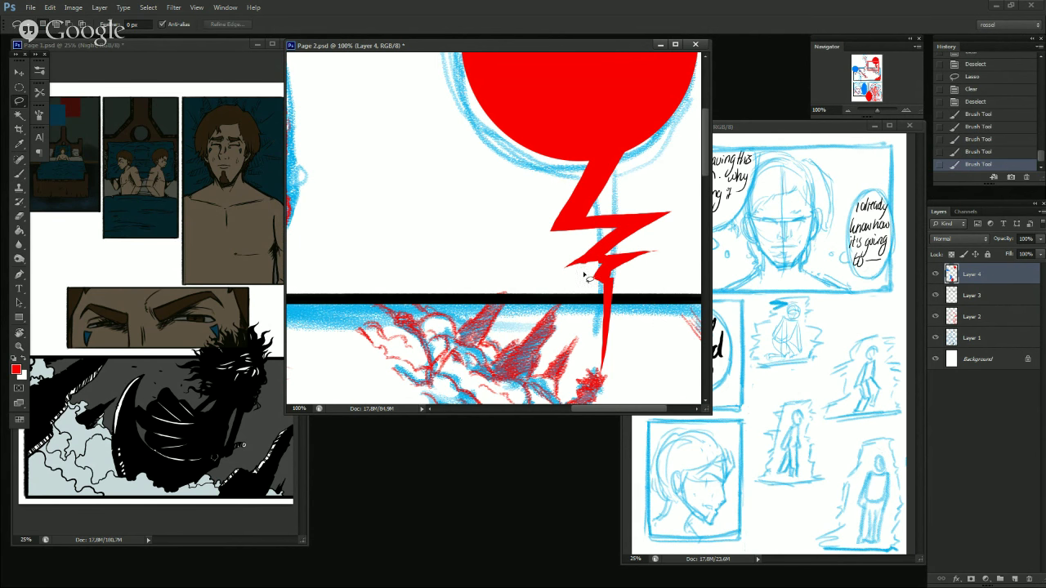
drag(609, 263, 527, 268)
key(Delete)
key(ctrl+d)
key(Delete)
key(ctrl+d)
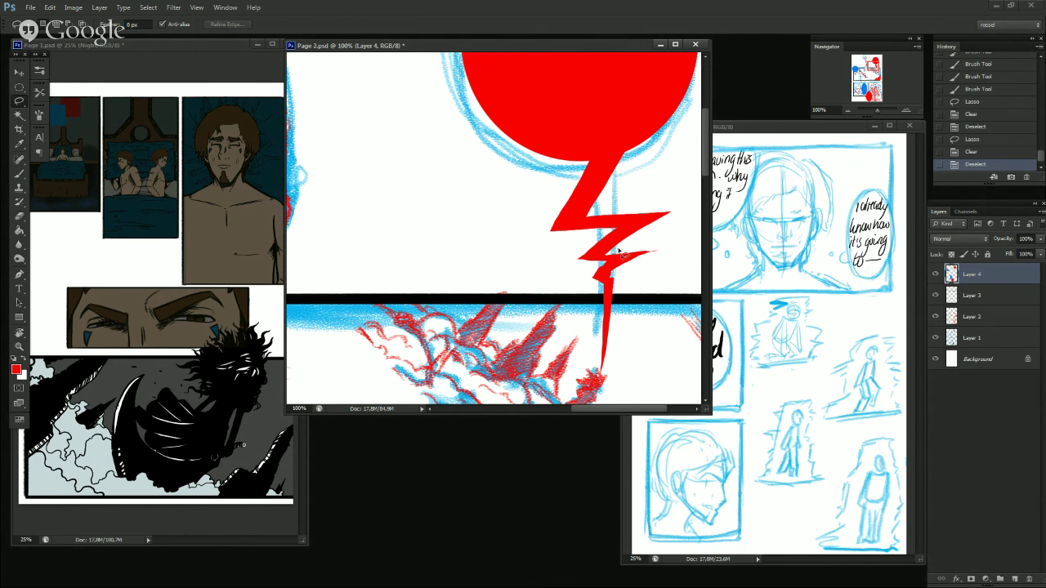
Shorten the tail's second right-hand spike, and trim the red below the longest spike.
mouse_move(606, 256)
mouse_down()
mouse_move(661, 258)
mouse_move(632, 238)
mouse_up()
key(Delete)
key(ctrl+d)
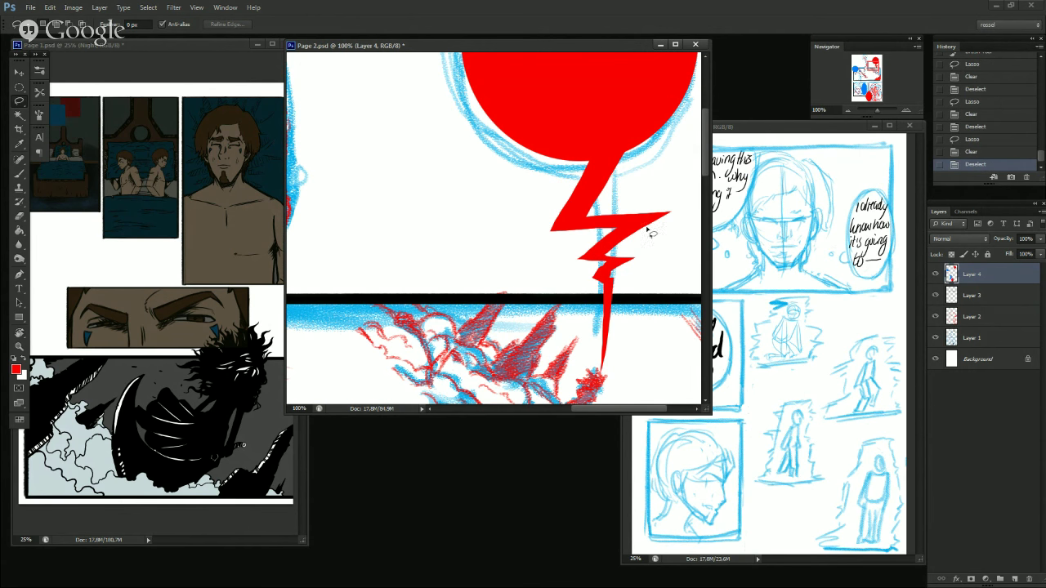
mouse_move(619, 228)
mouse_down()
mouse_move(597, 250)
mouse_move(616, 229)
mouse_up()
key(Delete)
key(ctrl+d)
Lasso and clear the rough red edges around the small lower zigzags of the tail.
mouse_move(598, 282)
mouse_down()
mouse_move(586, 278)
mouse_move(631, 263)
mouse_up()
key(Delete)
key(ctrl+d)
key(Delete)
key(ctrl+d)
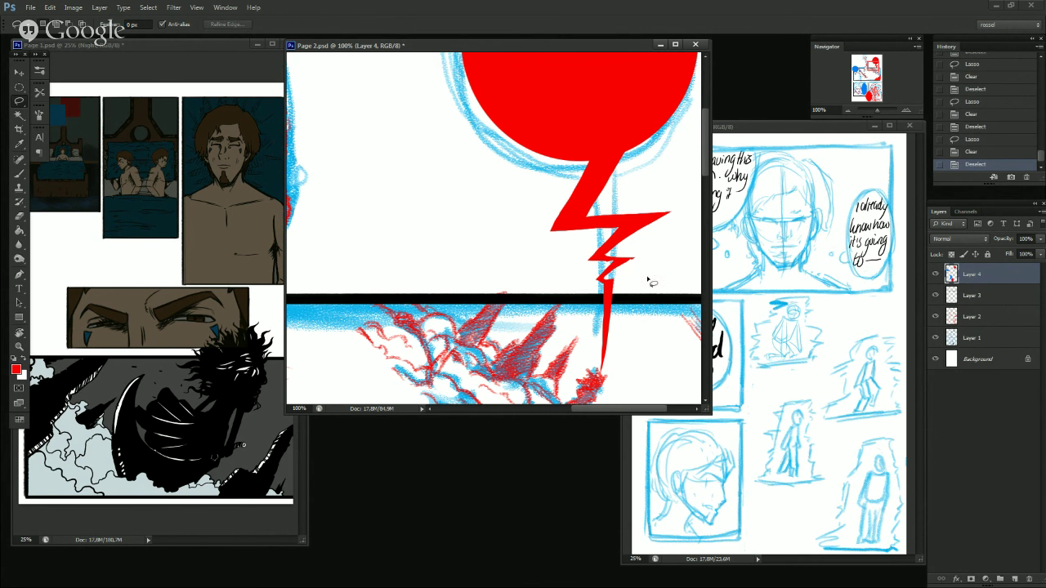
Thin the tail's long final point by clearing red along its left edge.
drag(609, 287, 605, 294)
key(ctrl+d)
drag(596, 381, 582, 386)
key(ctrl+d)
mouse_move(608, 289)
mouse_down()
mouse_move(607, 346)
mouse_move(575, 363)
mouse_move(577, 352)
mouse_up()
key(Delete)
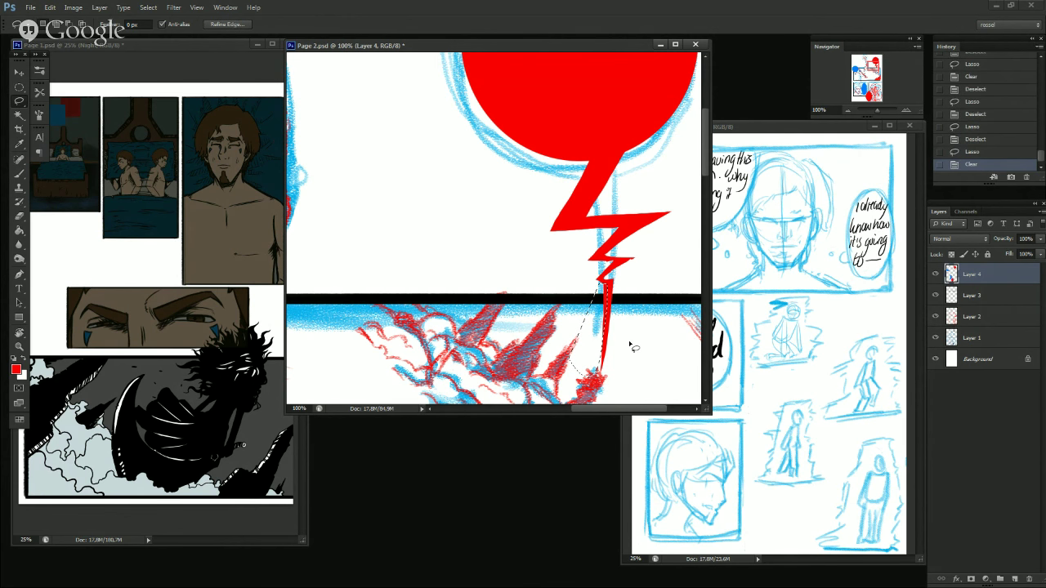
key(ctrl+d)
Narrow the tail's final point further by clearing red along its right edge and top, keeping Layer 4 intact.
mouse_move(606, 373)
mouse_down()
mouse_move(602, 394)
mouse_move(608, 360)
mouse_up()
key(ctrl+d)
drag(582, 323, 620, 321)
key(Delete)
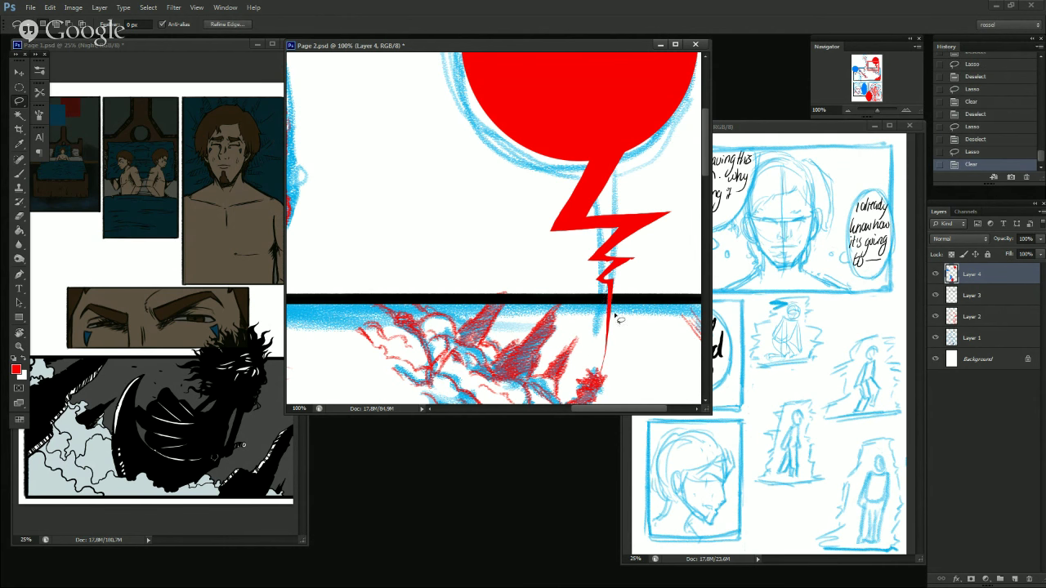
key(ctrl+d)
mouse_move(611, 290)
mouse_down()
mouse_move(590, 325)
mouse_move(605, 303)
mouse_move(581, 286)
mouse_up()
key(Delete)
key(ctrl+d)
key(Delete)
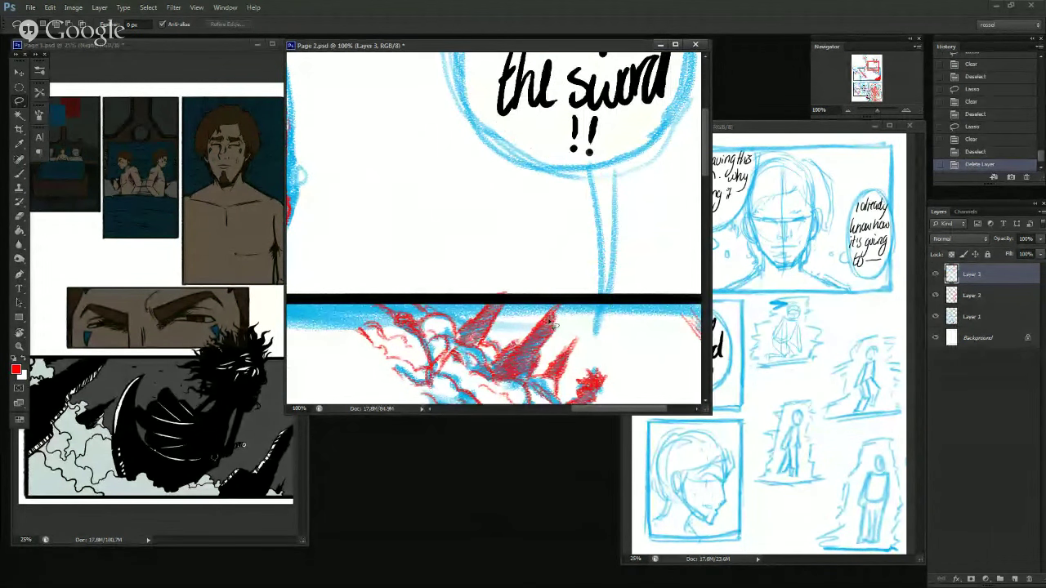
key(ctrl+z)
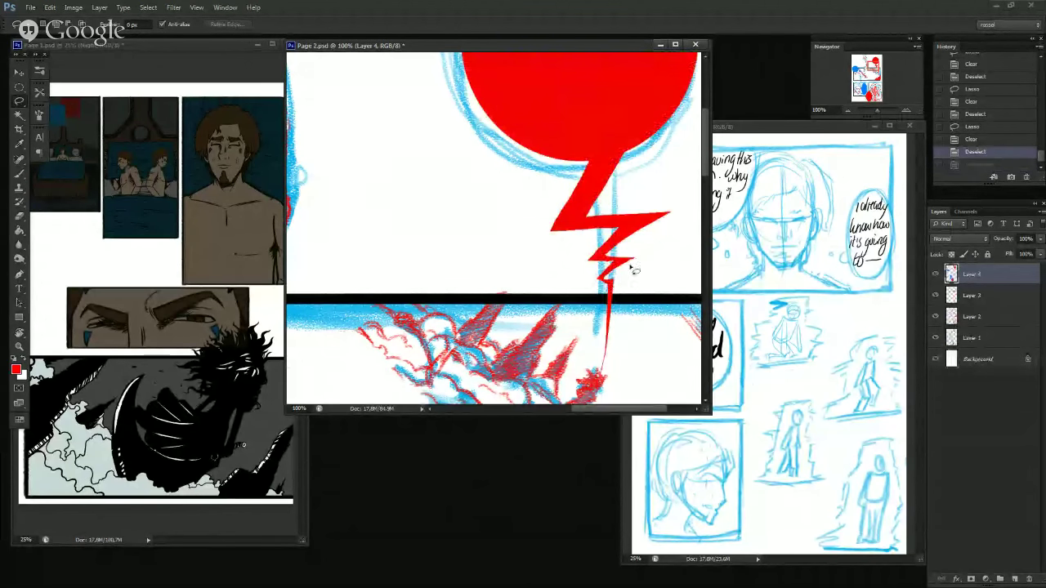
Lasso and clear the right-hand tip of the tail's lower spike to shorten it.
mouse_move(621, 259)
mouse_down()
mouse_move(652, 261)
mouse_move(639, 262)
mouse_move(642, 278)
mouse_move(619, 256)
mouse_move(648, 258)
mouse_move(638, 258)
mouse_move(639, 273)
mouse_move(621, 266)
mouse_move(629, 260)
mouse_move(614, 270)
mouse_move(667, 267)
mouse_up()
key(ctrl+d)
key(Delete)
key(ctrl+d)
key(ctrl+d)
key(Delete)
key(ctrl+d)
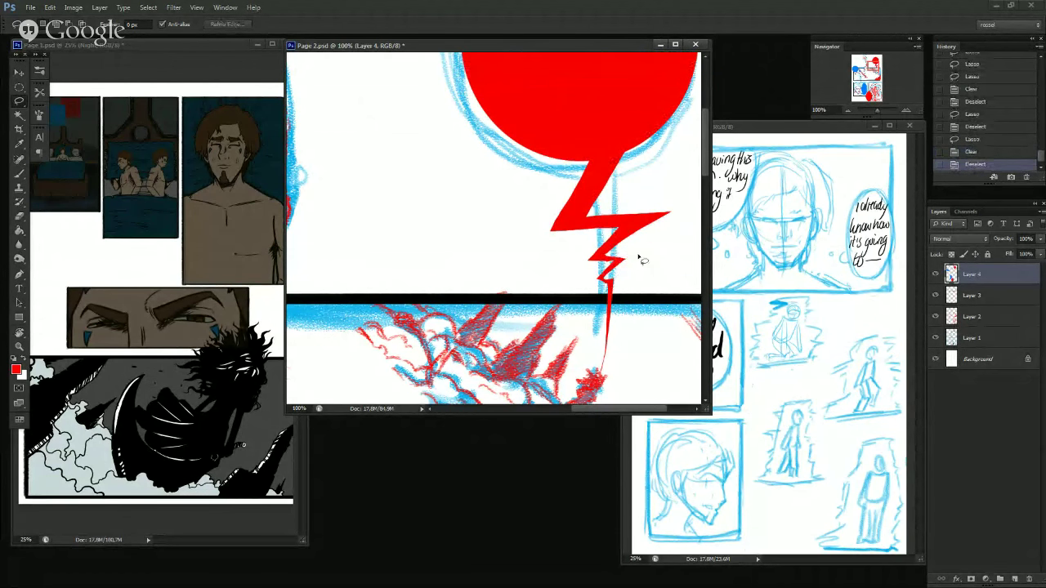
Touch up the tail's smallest zigzags and the start of its final point with a resized hard red brush.
key(b)
alt+right_click(607, 263)
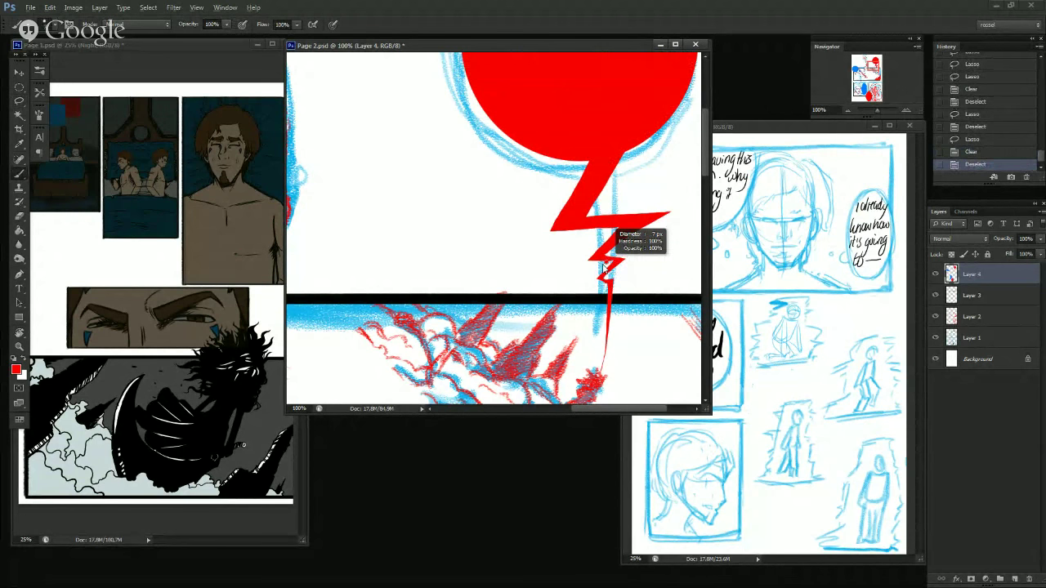
drag(603, 260, 617, 262)
key(ctrl+z)
key(ctrl+z)
alt+right_click(603, 266)
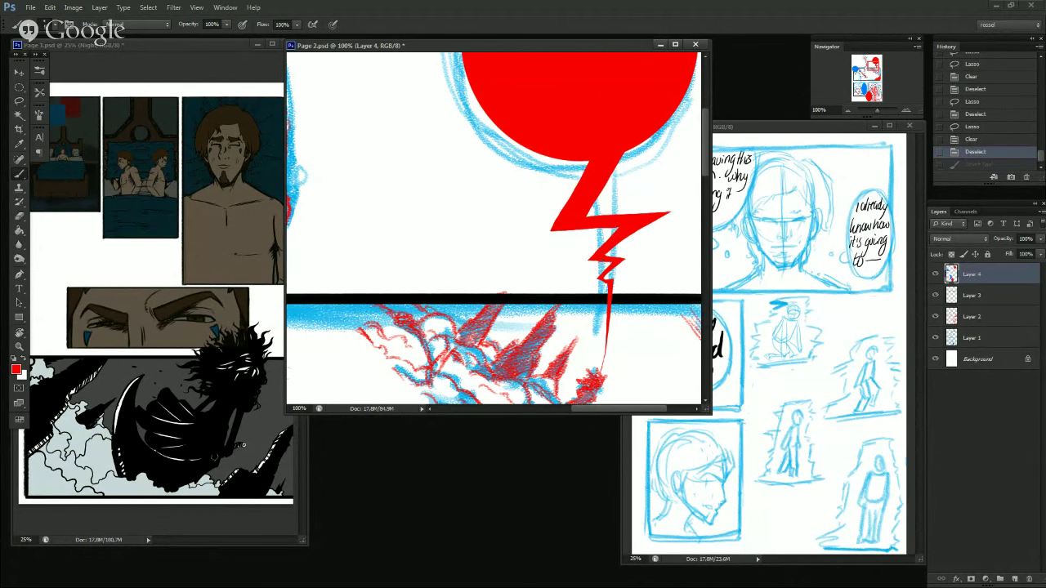
drag(612, 279, 611, 286)
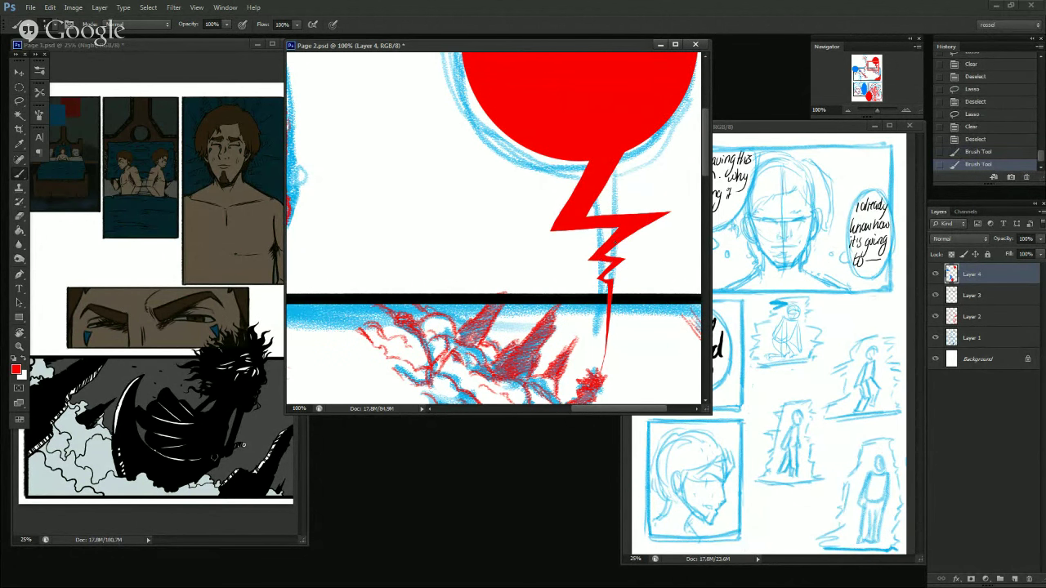
Touch up the tail's zigzags with the red brush, and clear a sliver along the right side where its final point starts.
click(606, 270)
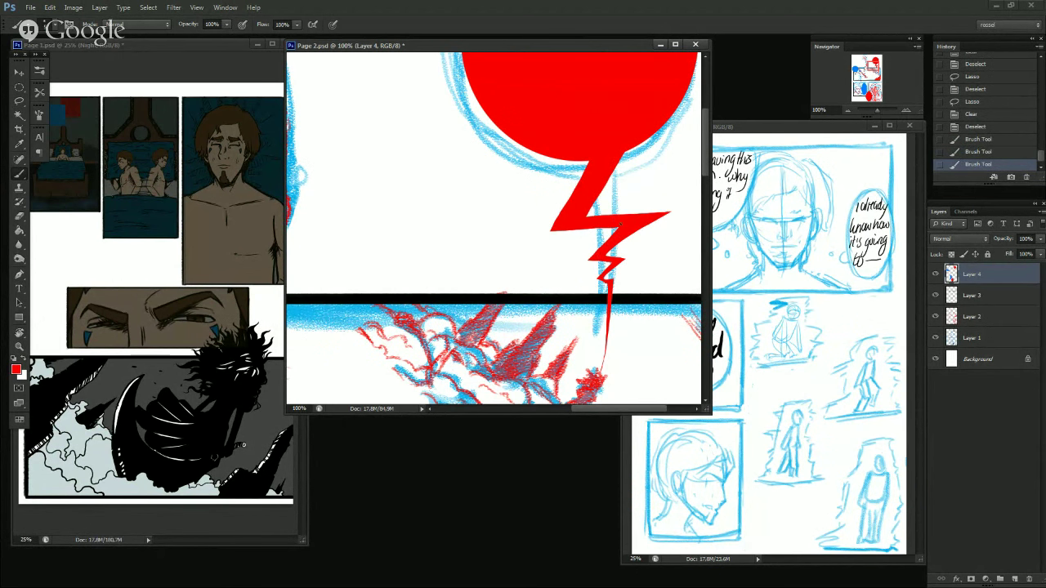
click(634, 219)
key(l)
mouse_move(606, 279)
mouse_down()
mouse_move(622, 273)
mouse_move(636, 288)
mouse_up()
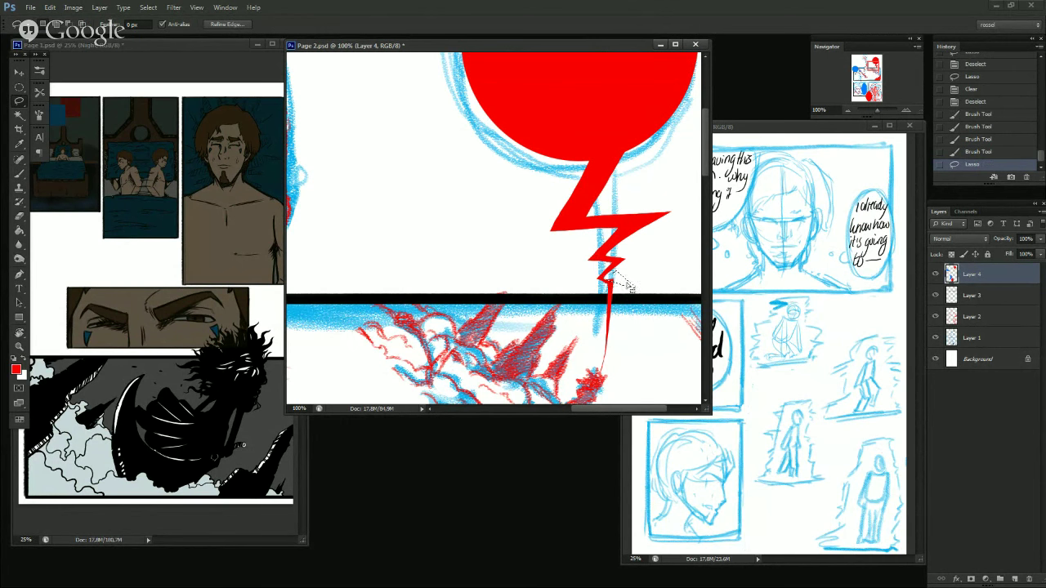
key(Delete)
key(ctrl+d)
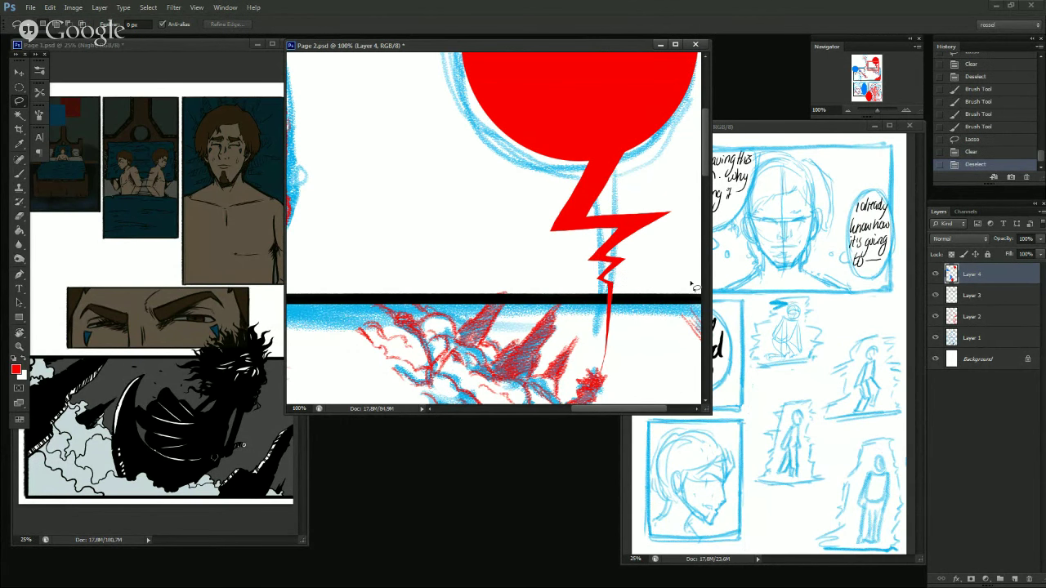
Lasso and clear the thin lower end of the tail's final point to shorten it just below the panel border.
key(b)
key(l)
mouse_move(605, 335)
mouse_down()
mouse_move(611, 378)
mouse_move(594, 311)
mouse_move(606, 312)
mouse_move(603, 370)
mouse_move(641, 309)
mouse_up()
key(Delete)
key(ctrl+d)
key(Delete)
key(ctrl+d)
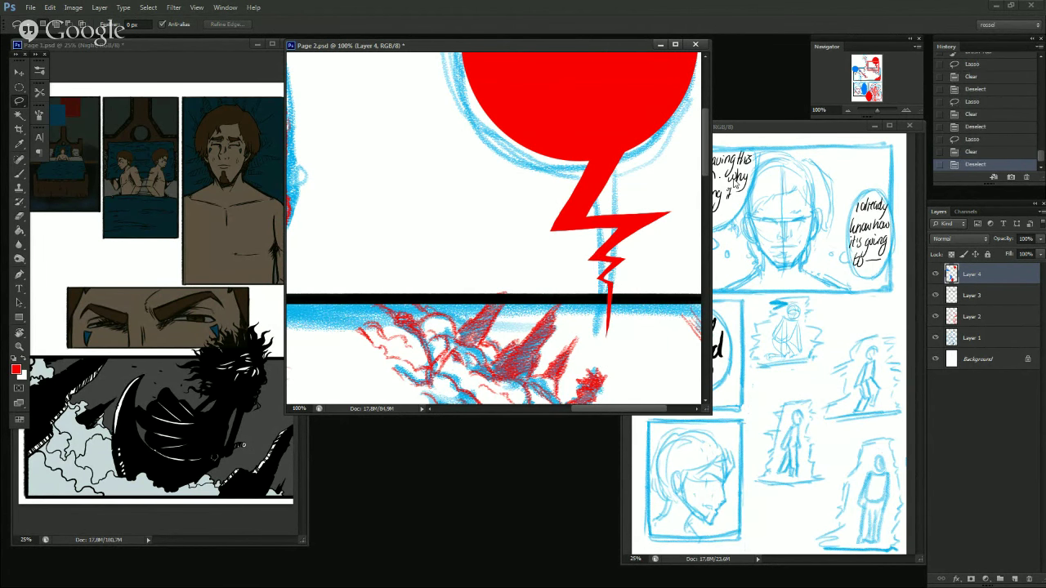
Lasso the red bubble's round body without its tail, enlarge it slightly with Free Transform, and reposition it over the tail.
click(849, 112)
click(848, 111)
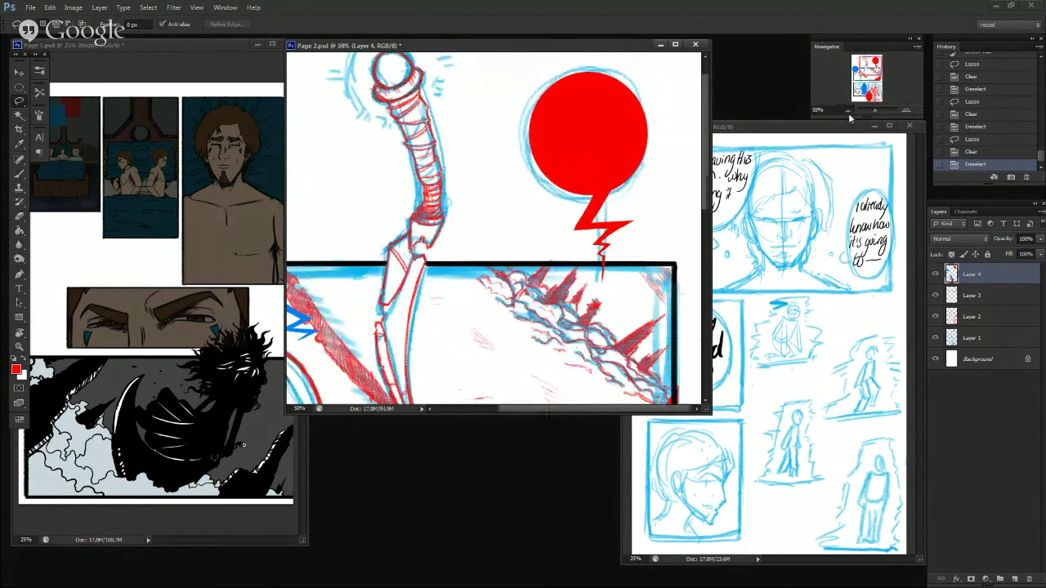
click(848, 111)
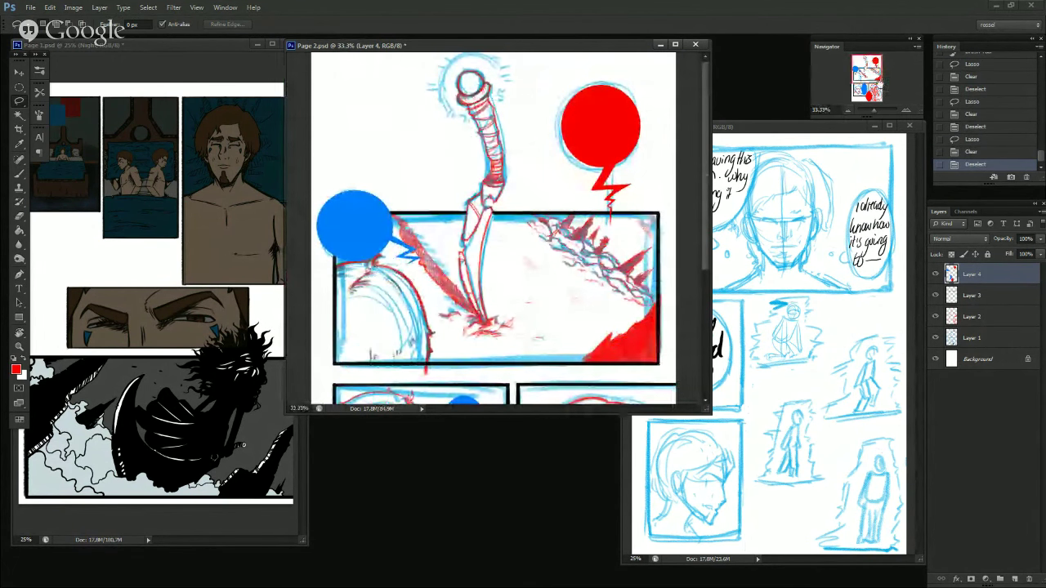
key(b)
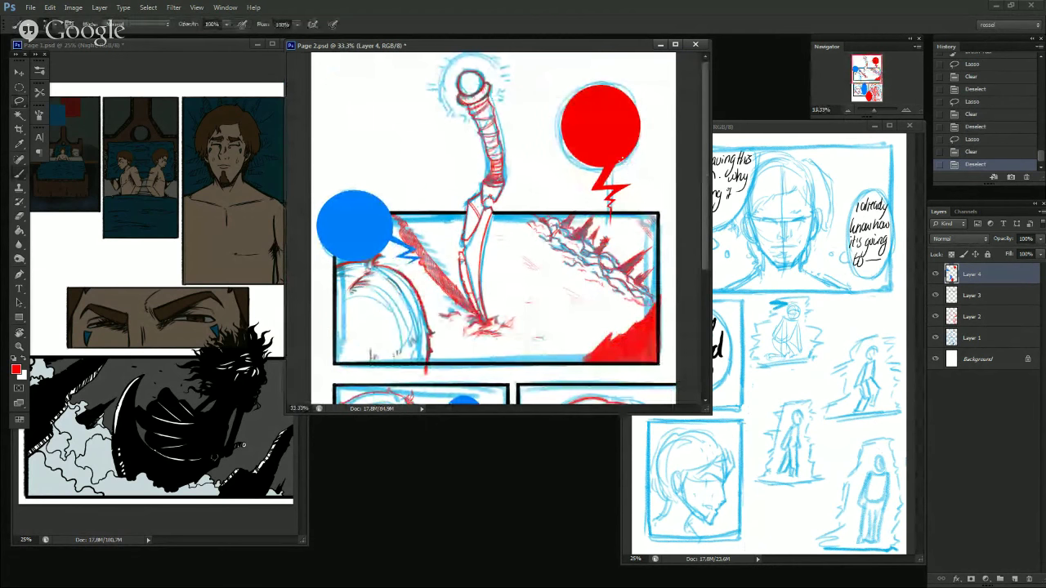
key(l)
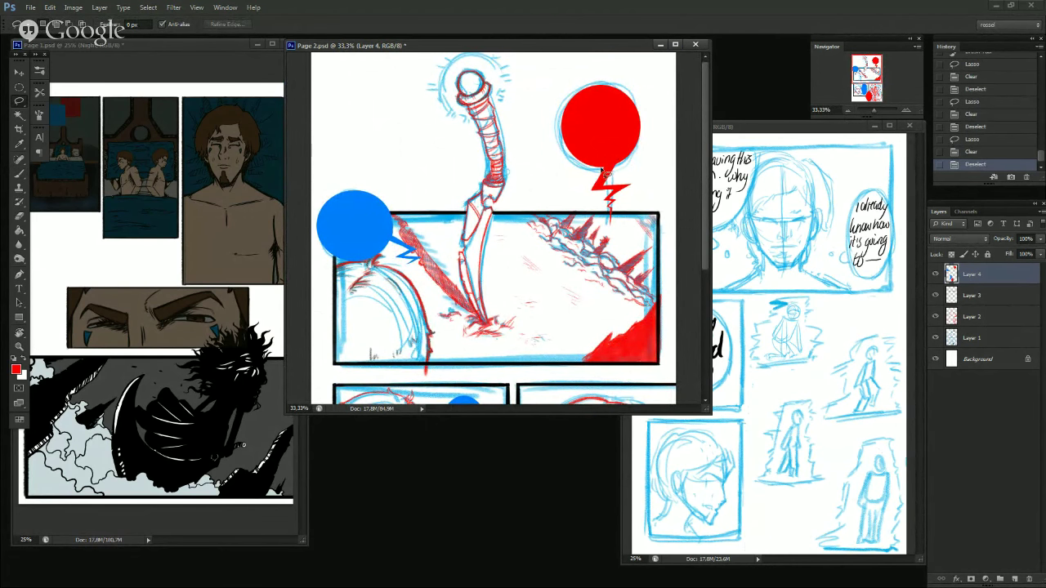
mouse_move(606, 170)
mouse_down()
mouse_move(638, 163)
mouse_move(651, 140)
mouse_move(568, 75)
mouse_move(538, 186)
mouse_move(546, 193)
mouse_up()
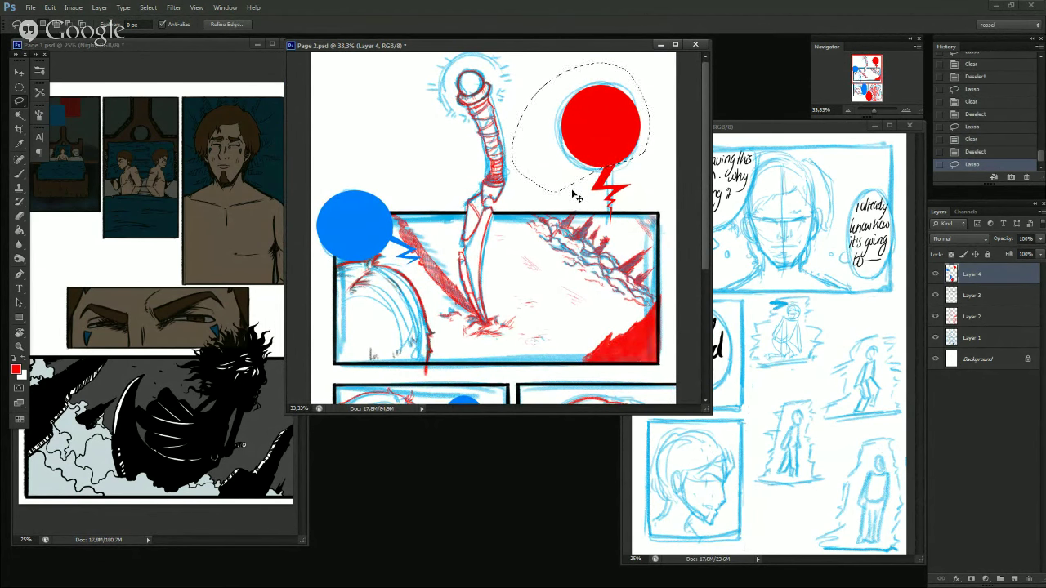
key(ctrl+t)
drag(650, 192, 660, 201)
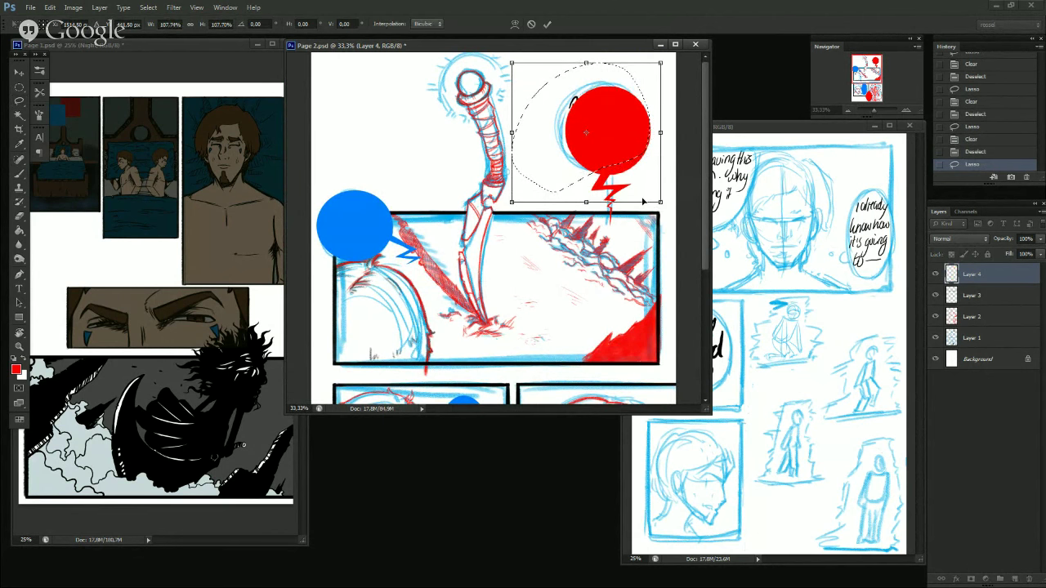
drag(513, 202, 505, 210)
drag(645, 176, 639, 170)
key(Return)
key(ctrl+d)
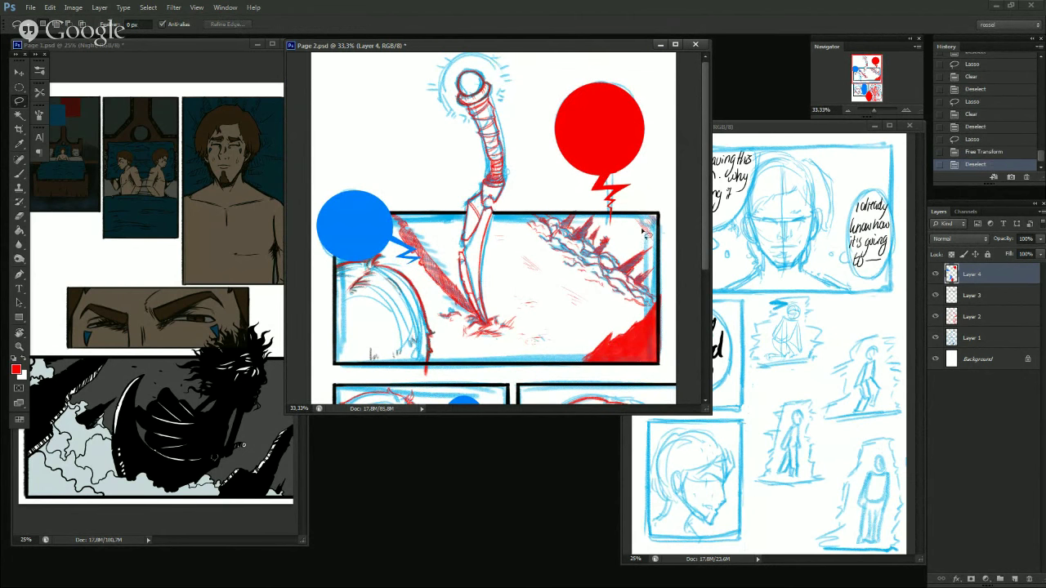
Lasso and clear a sliver along the right edge of the tail's first segment, just below the red bubble.
click(906, 110)
click(906, 110)
drag(867, 71, 873, 67)
mouse_move(645, 193)
mouse_down()
mouse_move(633, 213)
mouse_move(613, 214)
mouse_up()
key(ctrl+d)
key(Return)
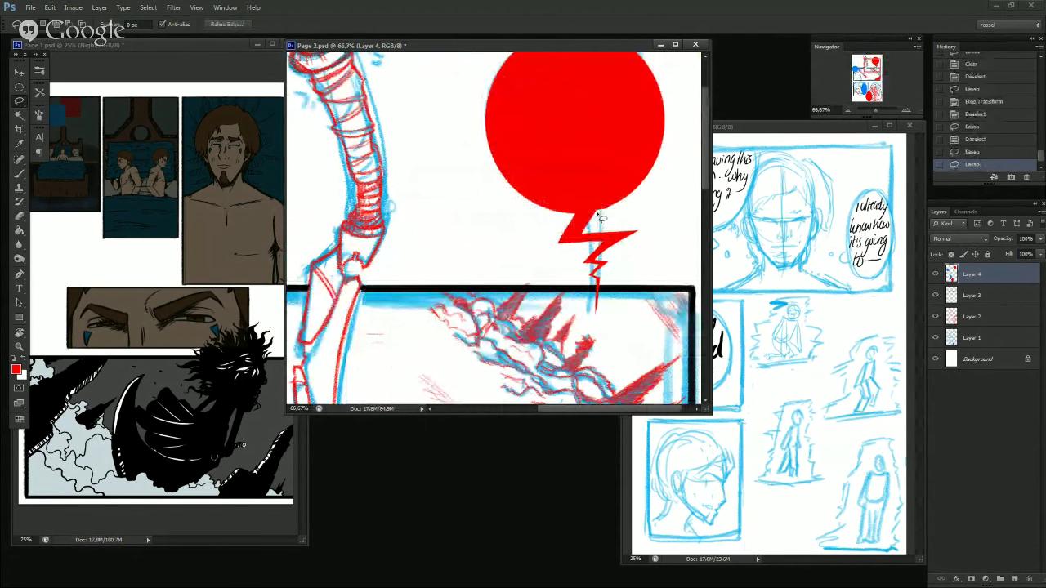
drag(623, 209, 602, 231)
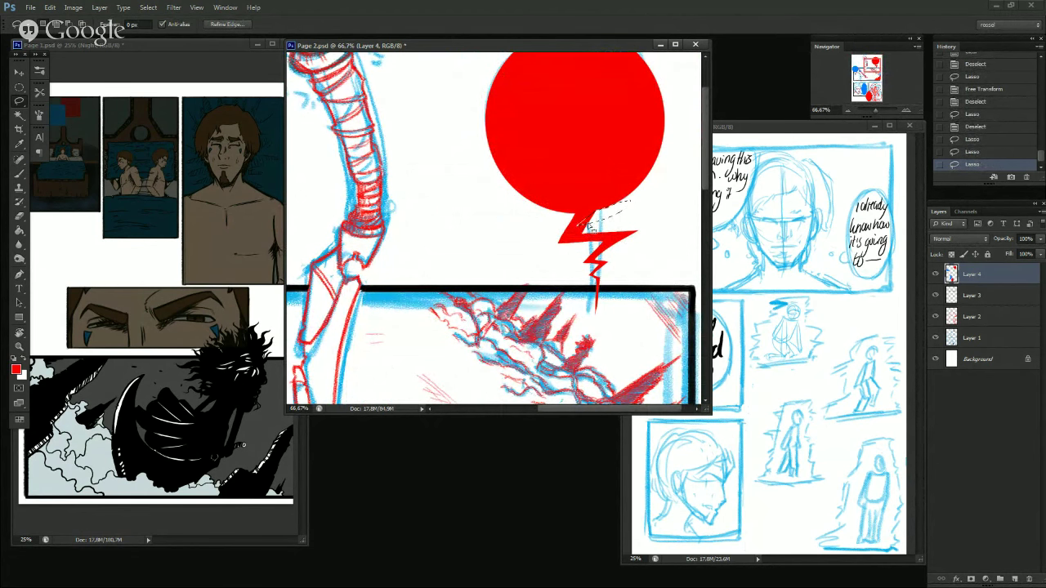
mouse_move(576, 253)
mouse_down()
mouse_move(598, 189)
mouse_move(601, 216)
mouse_move(604, 198)
mouse_move(574, 231)
mouse_move(656, 152)
mouse_move(617, 216)
mouse_up()
key(Delete)
key(ctrl+d)
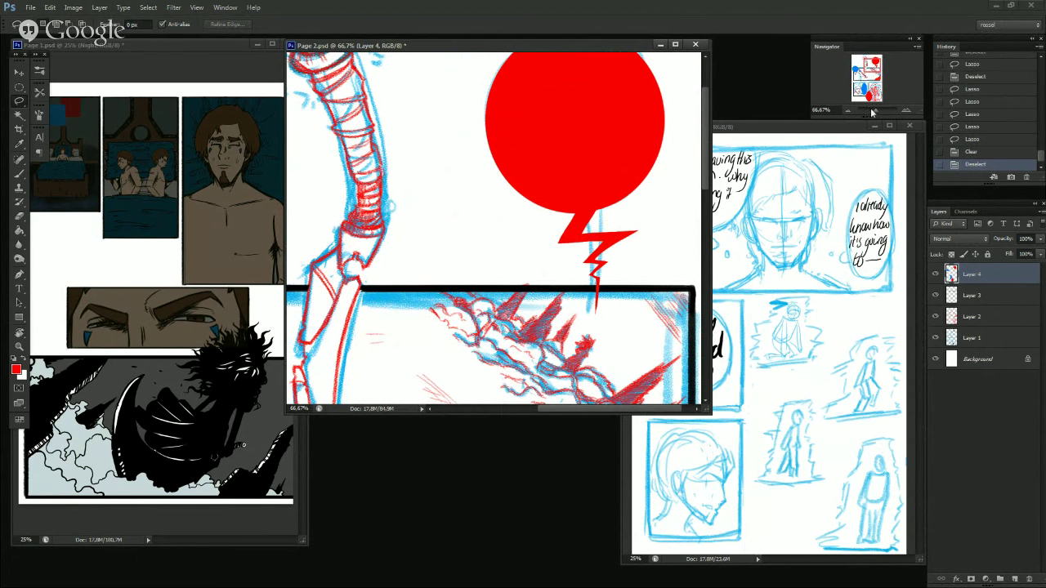
click(849, 111)
click(849, 111)
click(849, 112)
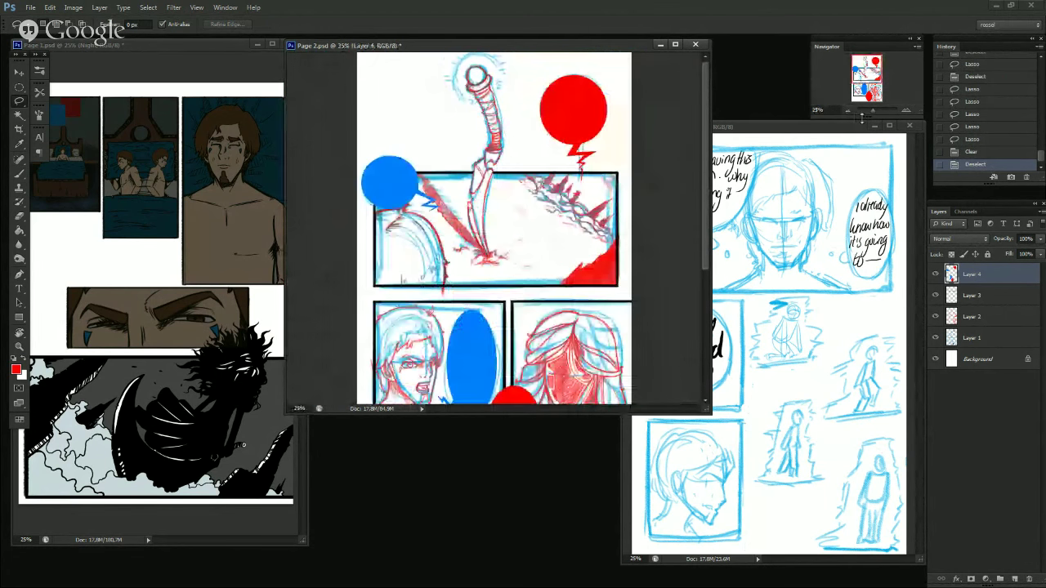
Bring the Page 1 document to the front and hide its Night layer.
drag(863, 91, 879, 110)
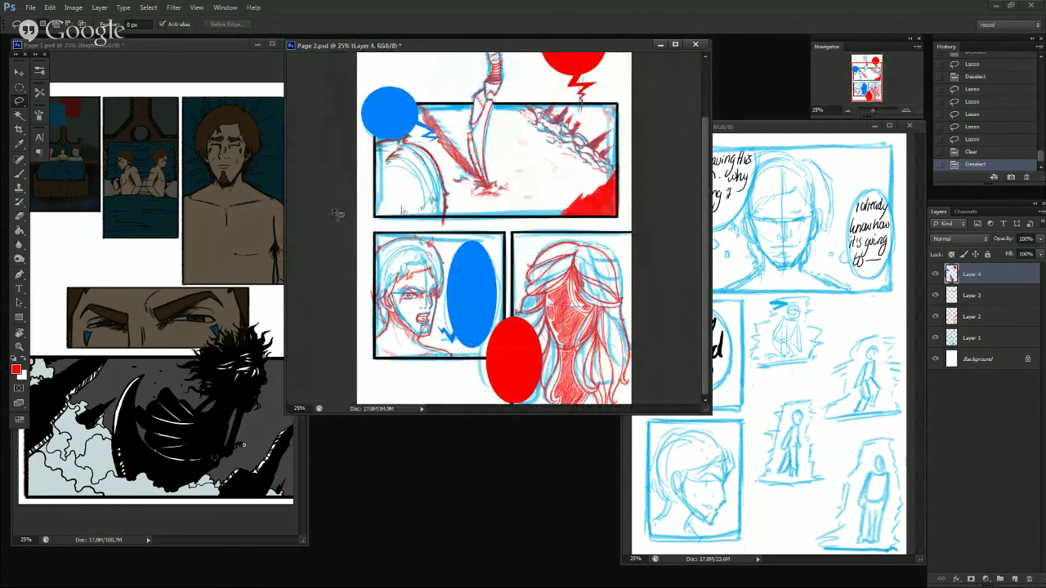
click(240, 239)
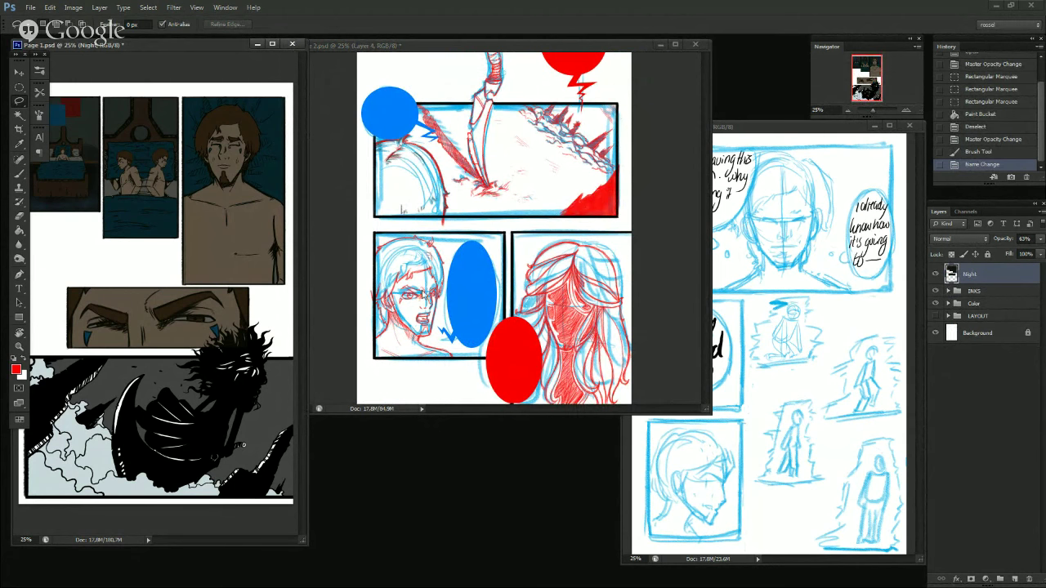
click(936, 275)
click(936, 274)
click(936, 275)
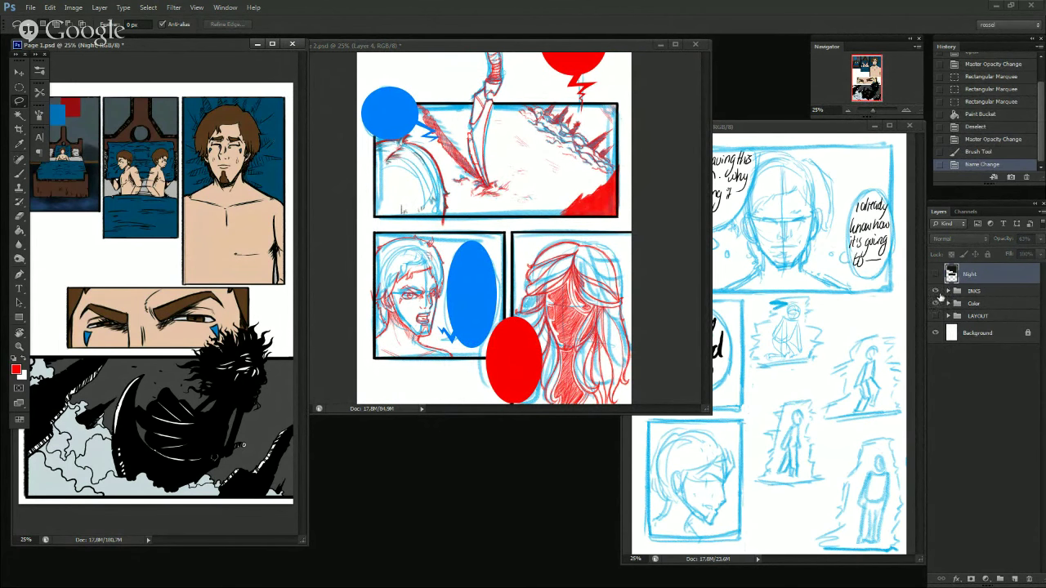
Toggle the Color group's visibility to compare the page with and without colour, leaving the group hidden.
click(937, 303)
click(937, 303)
click(937, 304)
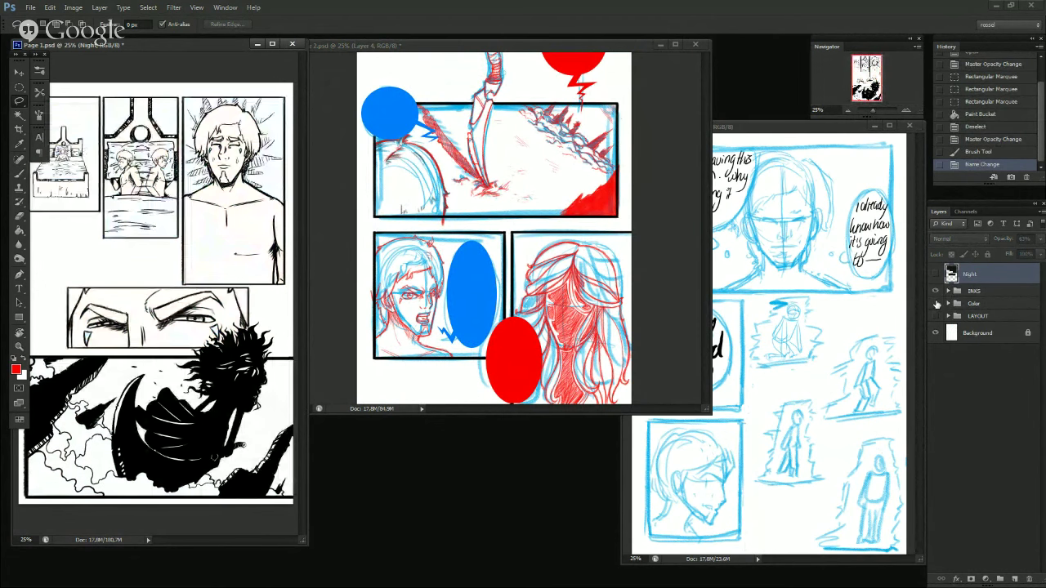
click(936, 304)
click(937, 304)
click(937, 304)
click(937, 304)
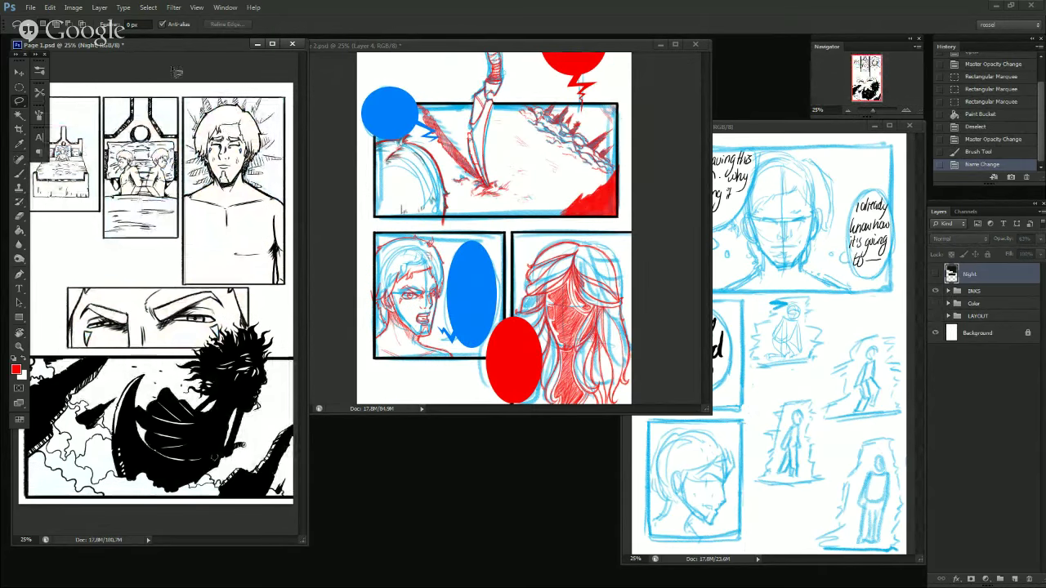
View Page 1 in full-screen mode with the LAYOUT group shown and the INKS group hidden.
click(18, 403)
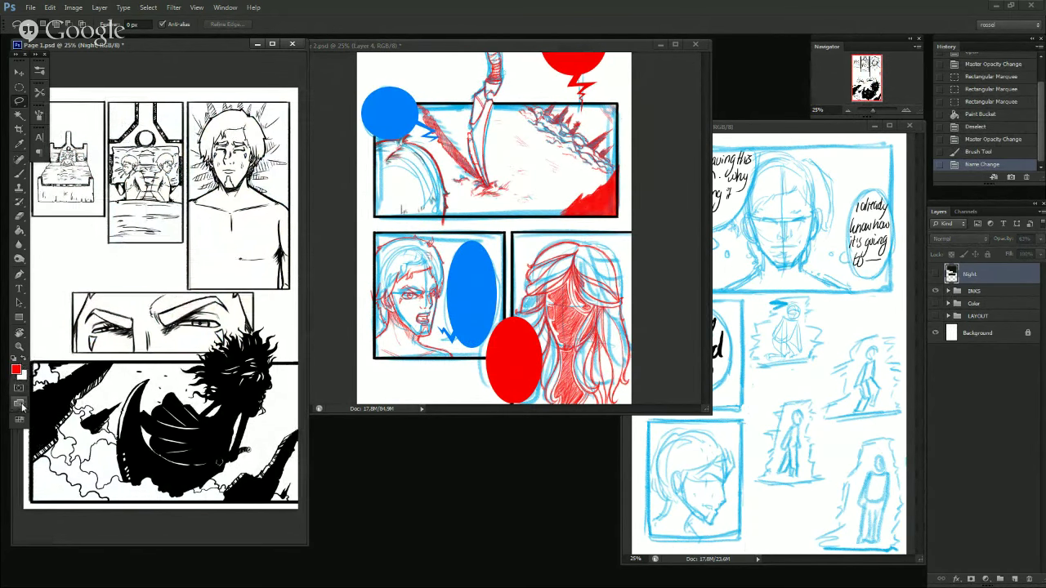
click(906, 110)
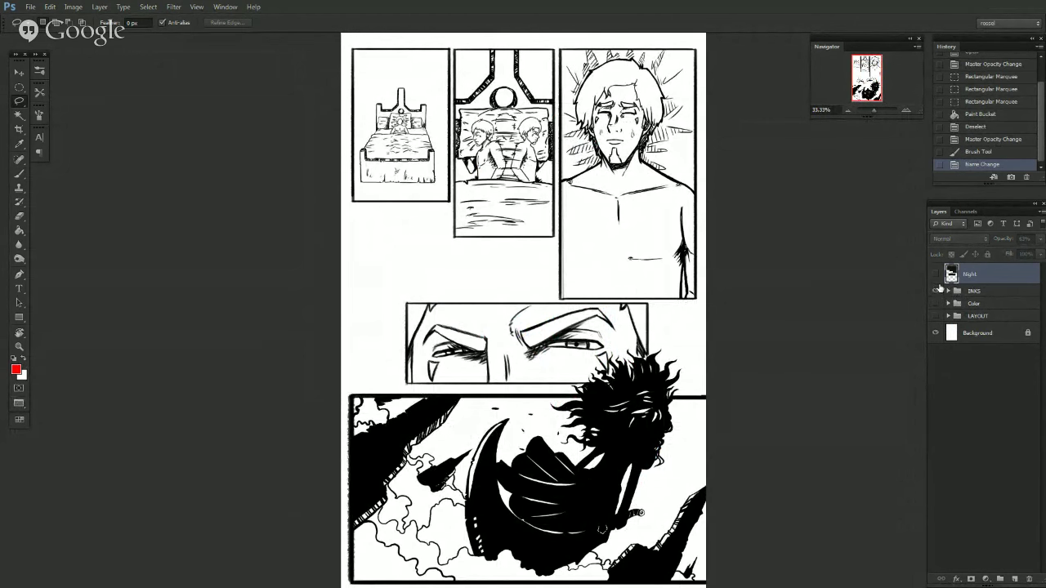
click(937, 317)
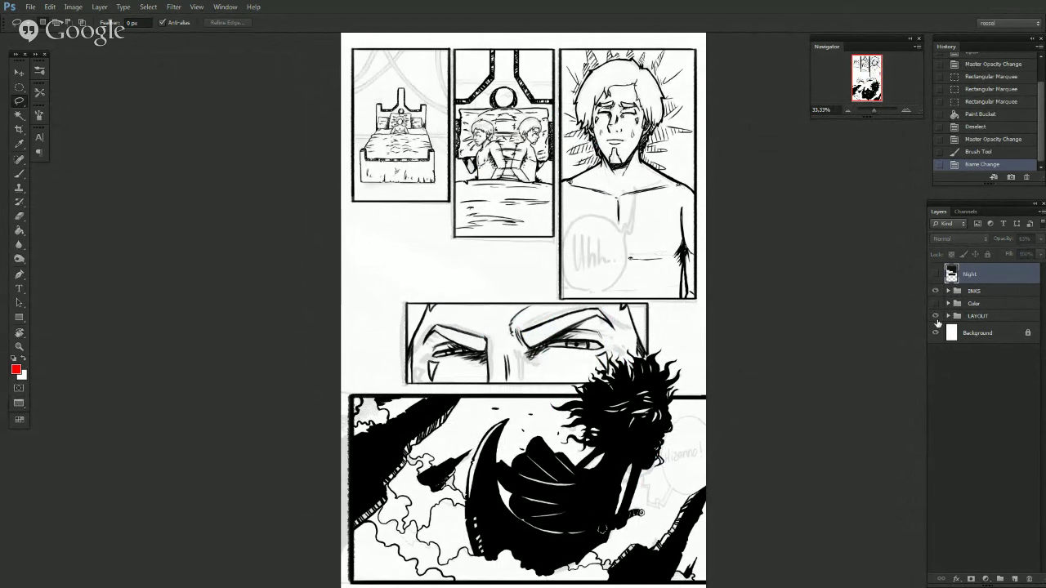
click(937, 291)
click(972, 327)
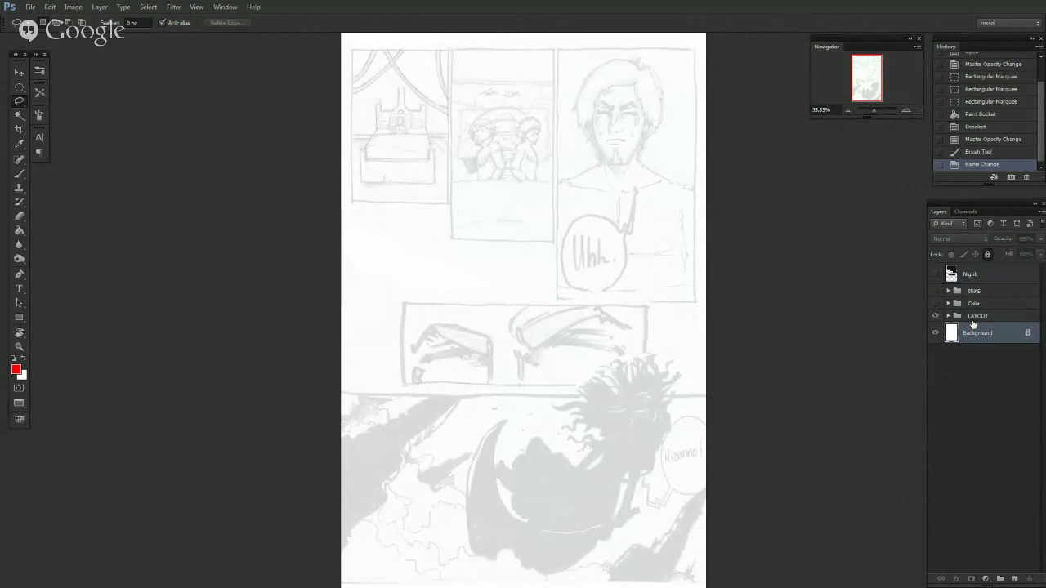
Set the opacity of the LAYOUT group to 100%.
click(986, 317)
click(1041, 239)
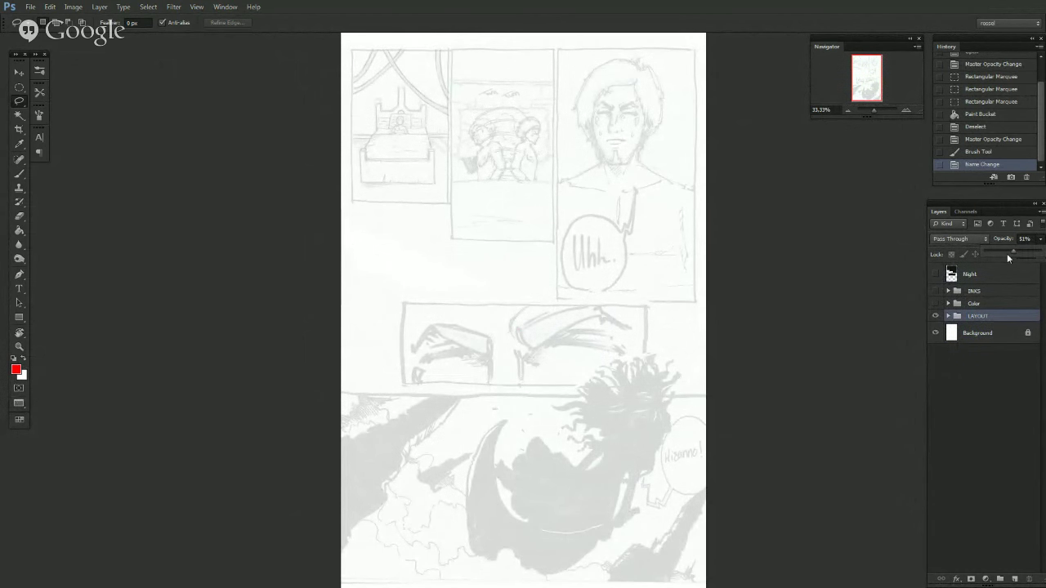
drag(1021, 254, 1042, 254)
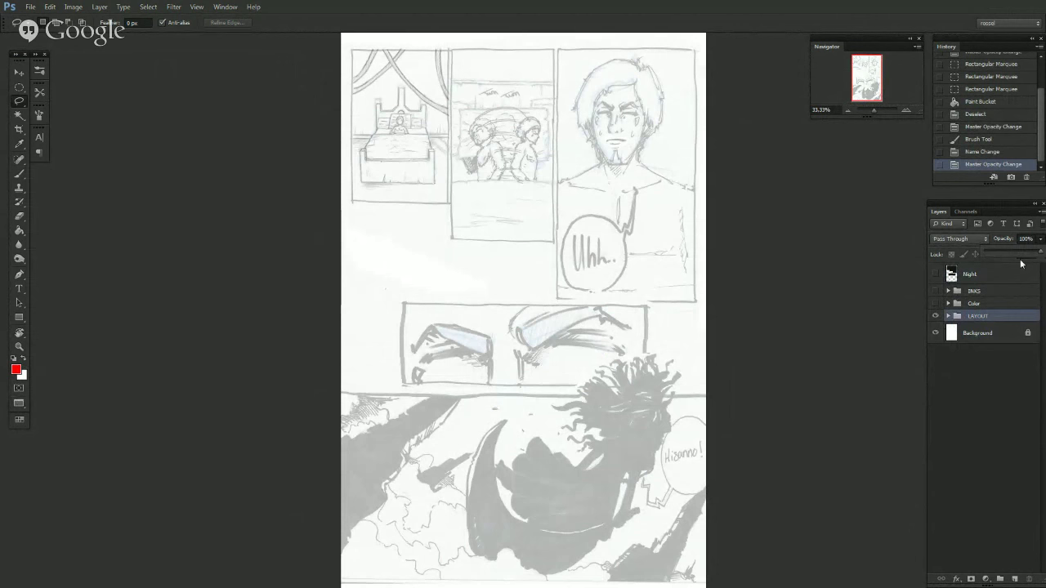
Raise the opacity of the bed layer inside the LAYOUT group.
click(949, 316)
click(994, 335)
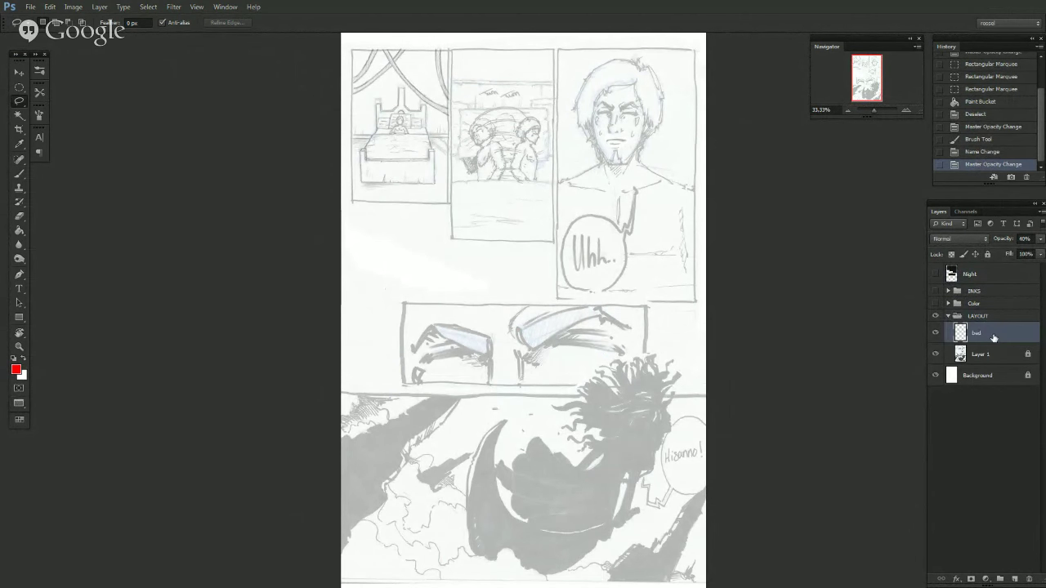
click(1041, 239)
drag(1019, 253, 1032, 253)
Unlock Layer 1 in the LAYOUT group and set its opacity to 100%.
click(975, 356)
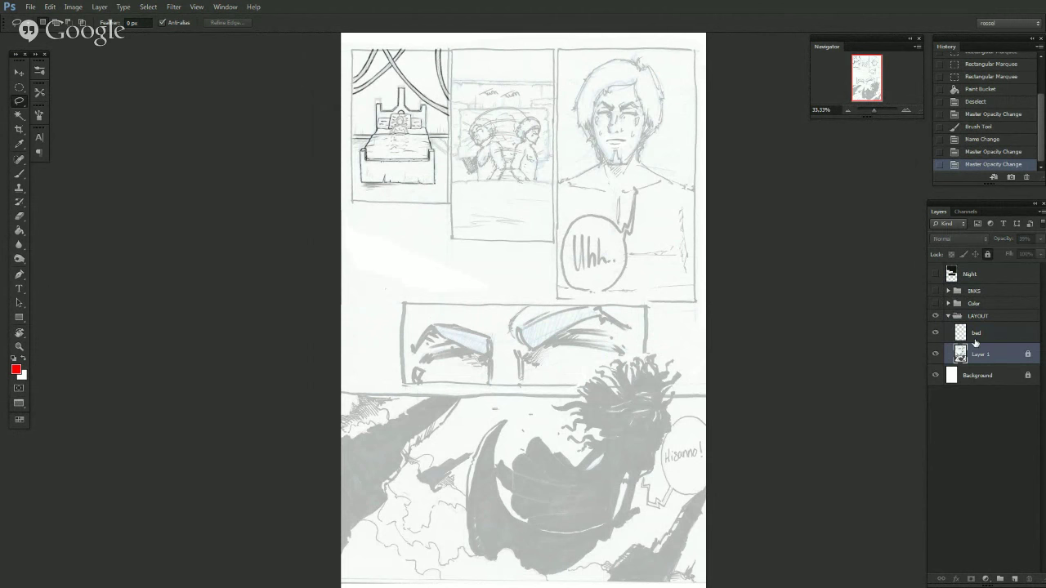
click(988, 254)
click(1040, 242)
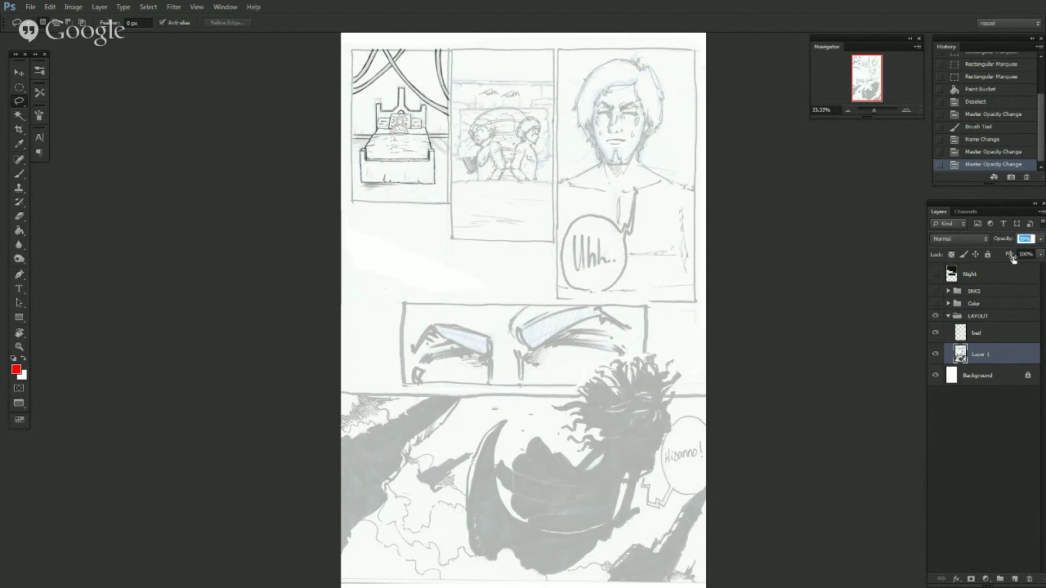
text(1)
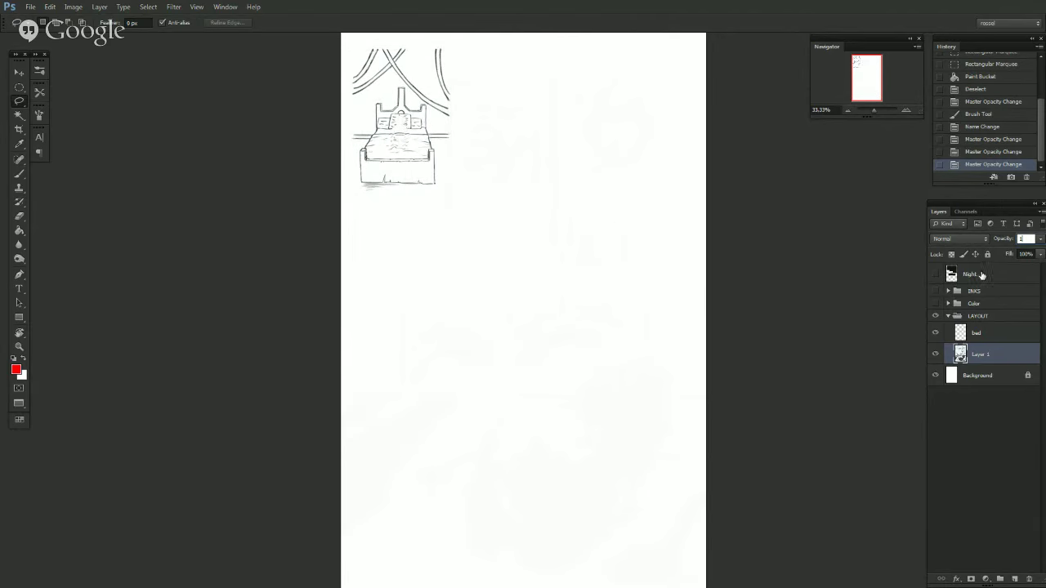
text(00)
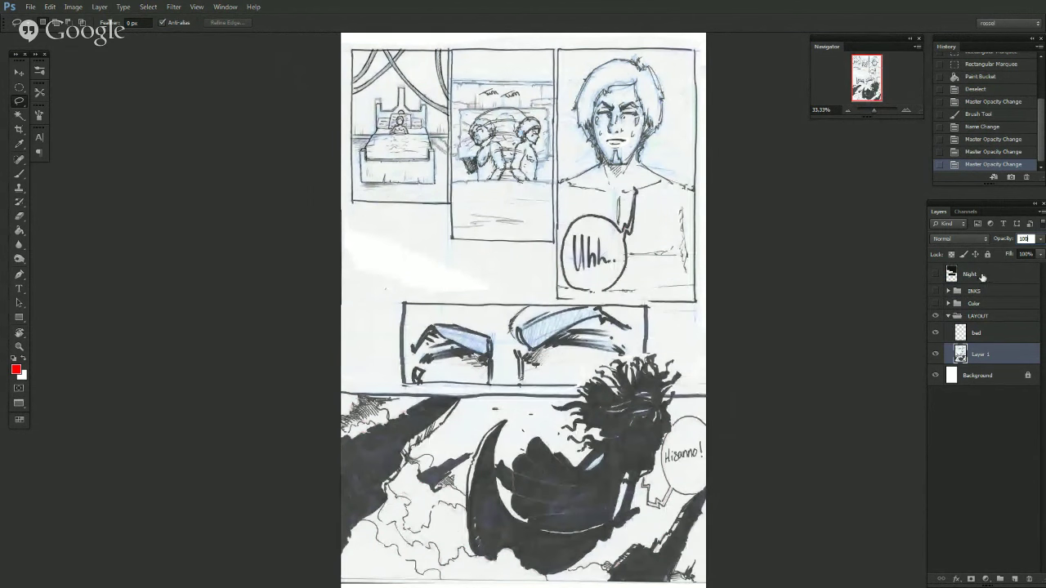
key(Return)
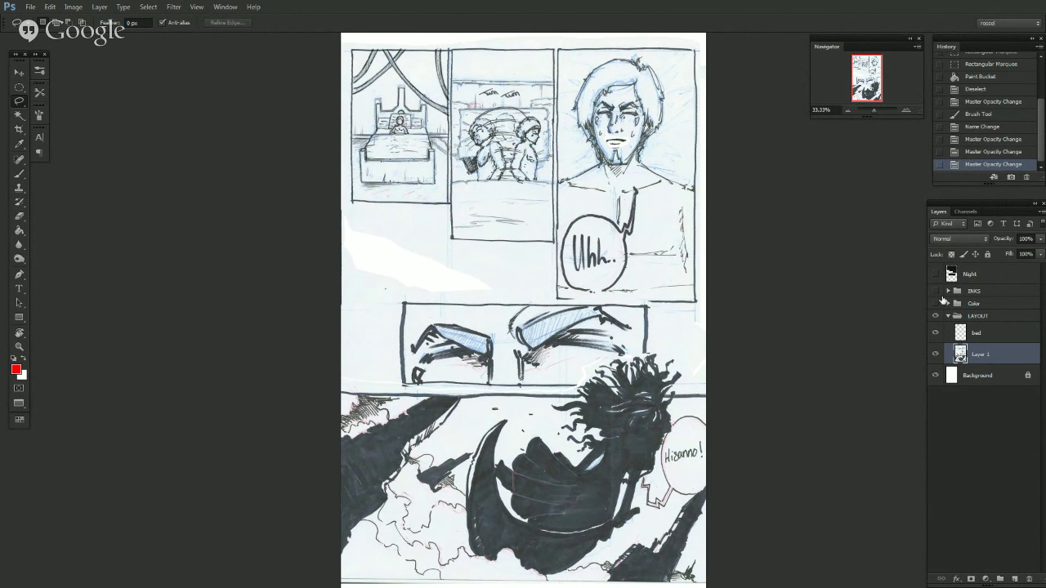
Hide the LAYOUT group and show the INKS group, the Color group and the Night layer.
click(936, 292)
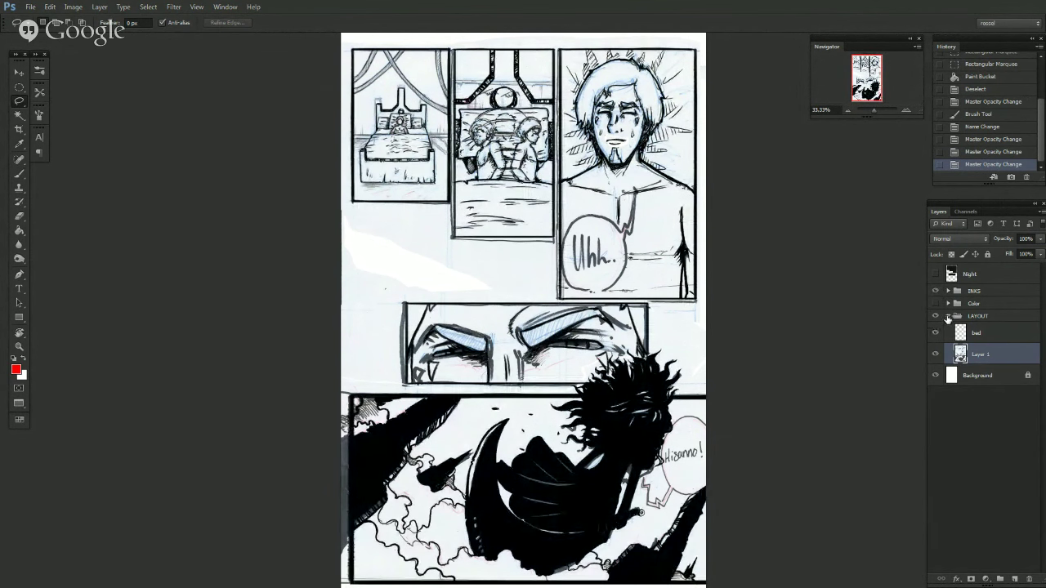
click(948, 316)
click(936, 316)
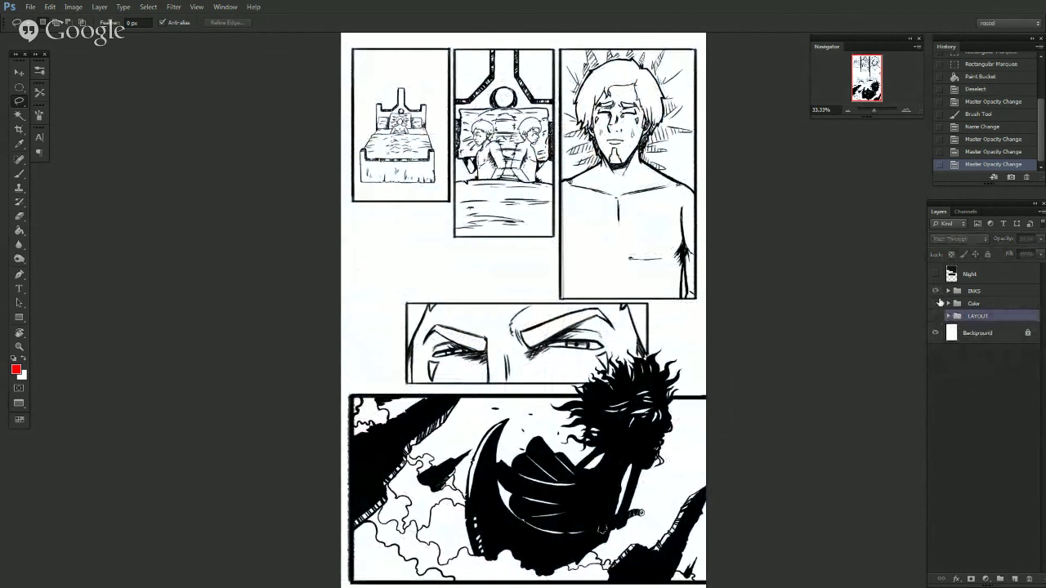
click(936, 304)
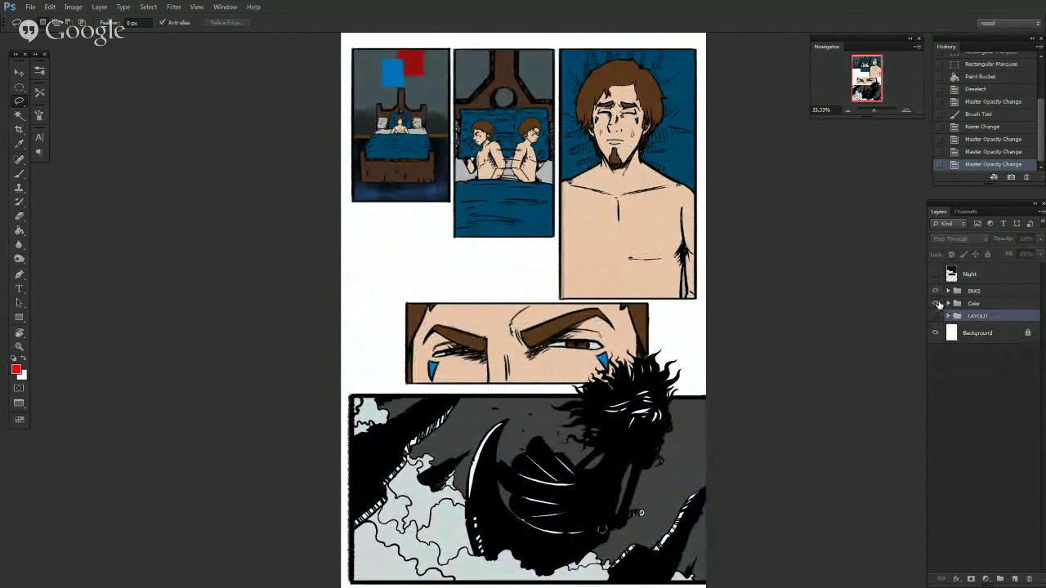
click(936, 274)
click(936, 275)
click(936, 275)
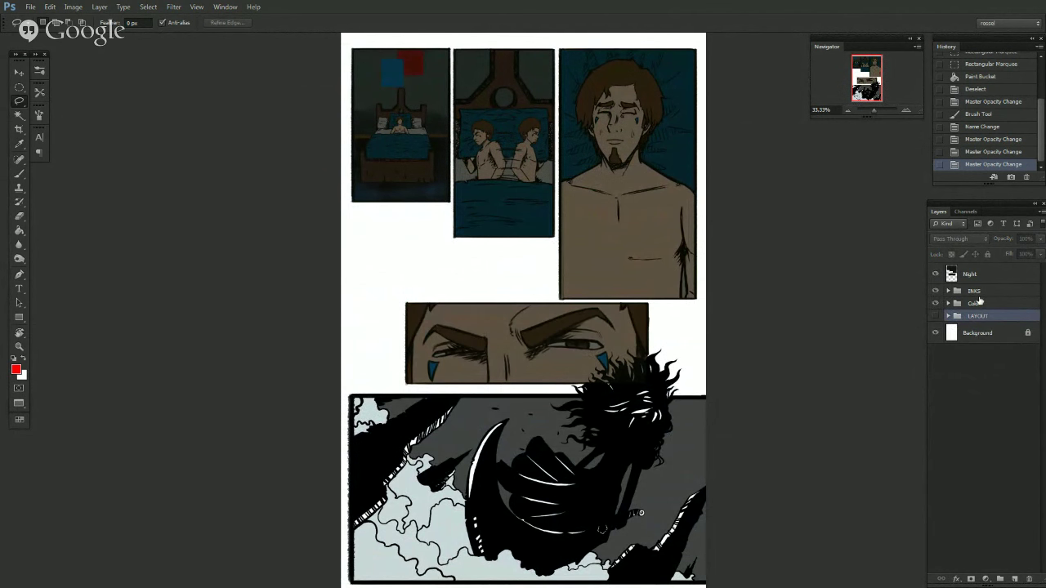
Show the LAYOUT group and hide the Color group.
click(936, 317)
click(936, 318)
click(936, 317)
click(937, 303)
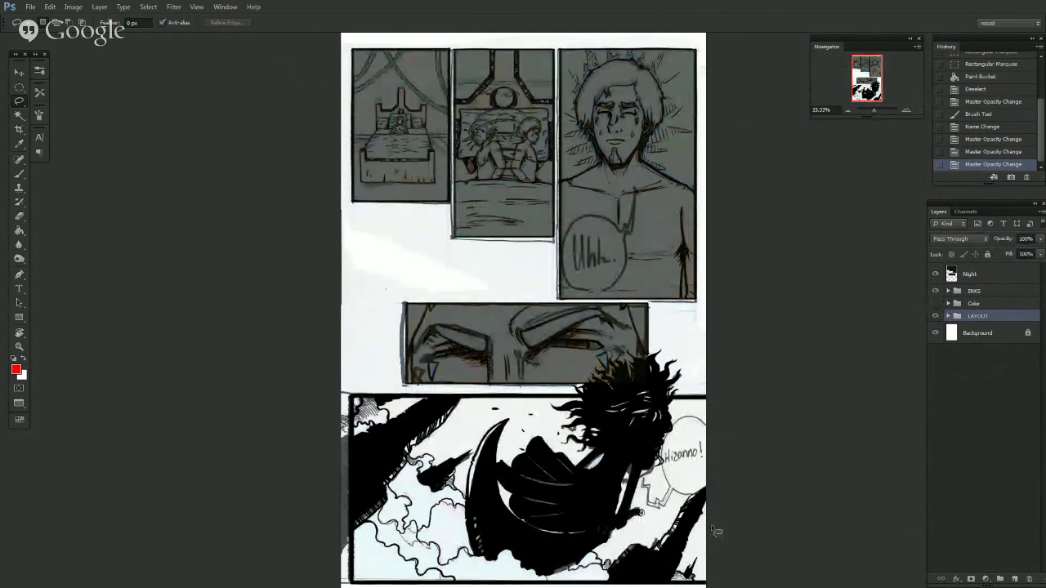
Make an elliptical selection fitted to the "Uhh.." speech balloon in the third panel.
click(906, 110)
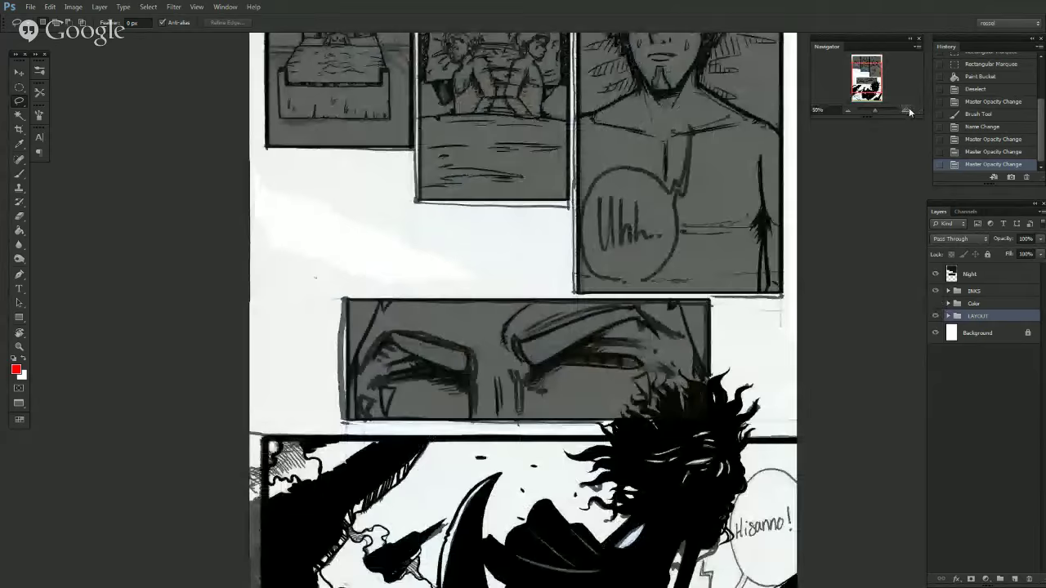
click(907, 111)
drag(866, 76, 868, 63)
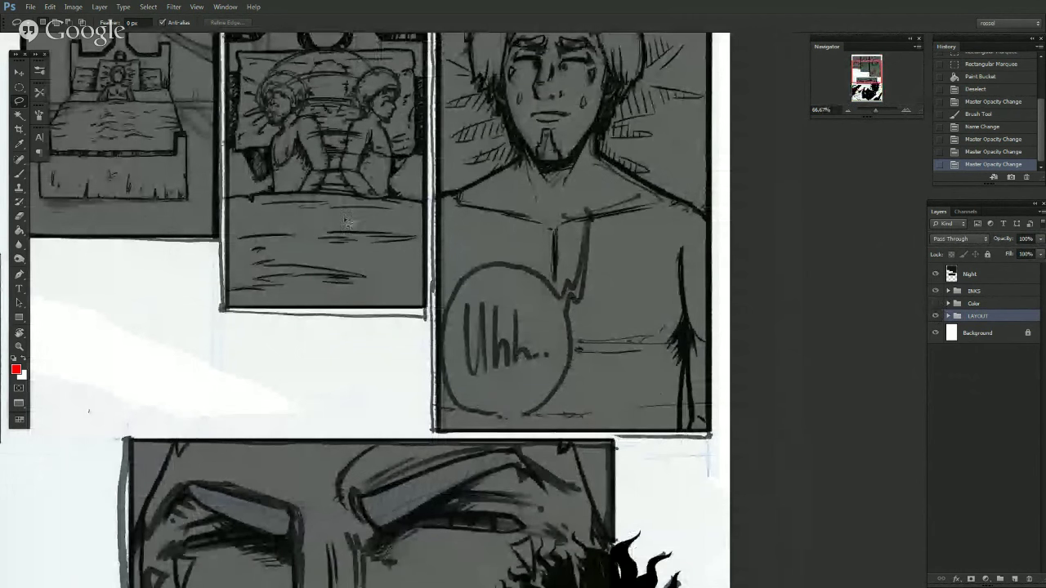
click(19, 87)
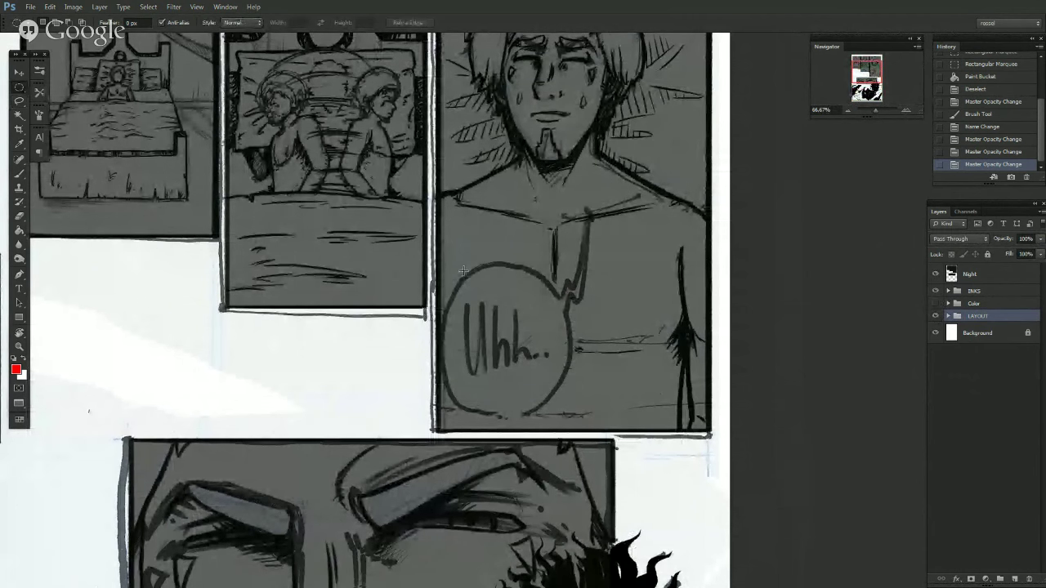
drag(462, 267, 565, 398)
key(ctrl+d)
drag(474, 279, 568, 414)
click(591, 405)
drag(457, 291, 582, 418)
click(491, 286)
drag(542, 355, 543, 356)
click(585, 354)
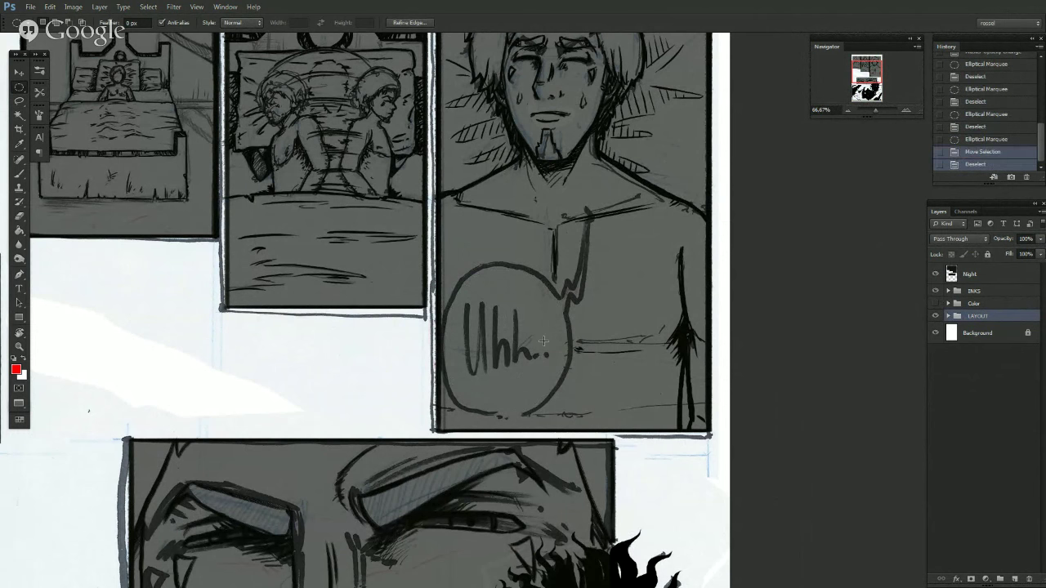
drag(523, 384, 515, 410)
drag(537, 370, 532, 370)
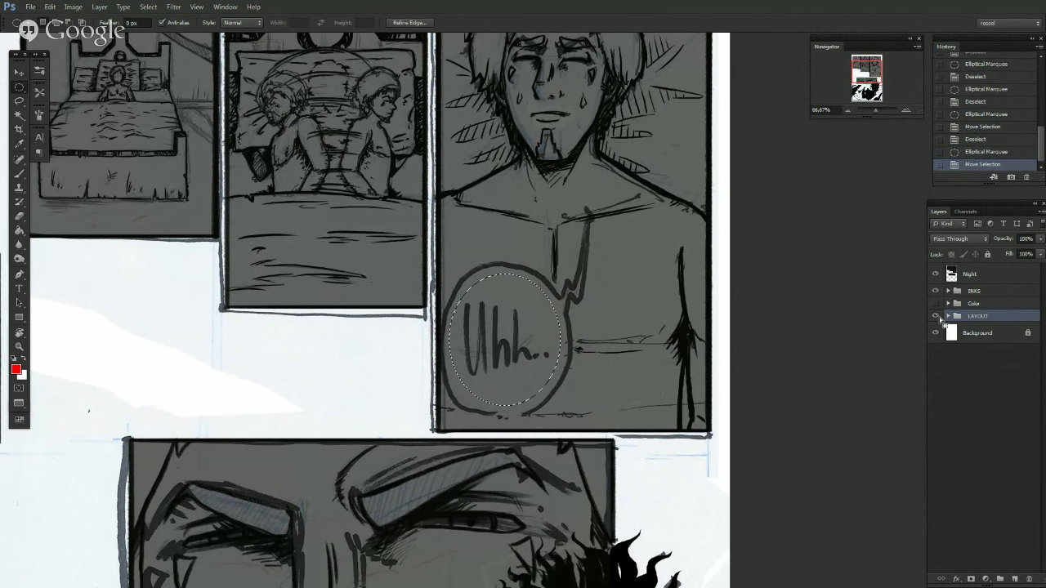
Toggle the LAYOUT group off and on to compare the balloon selection with the inked artwork.
click(937, 317)
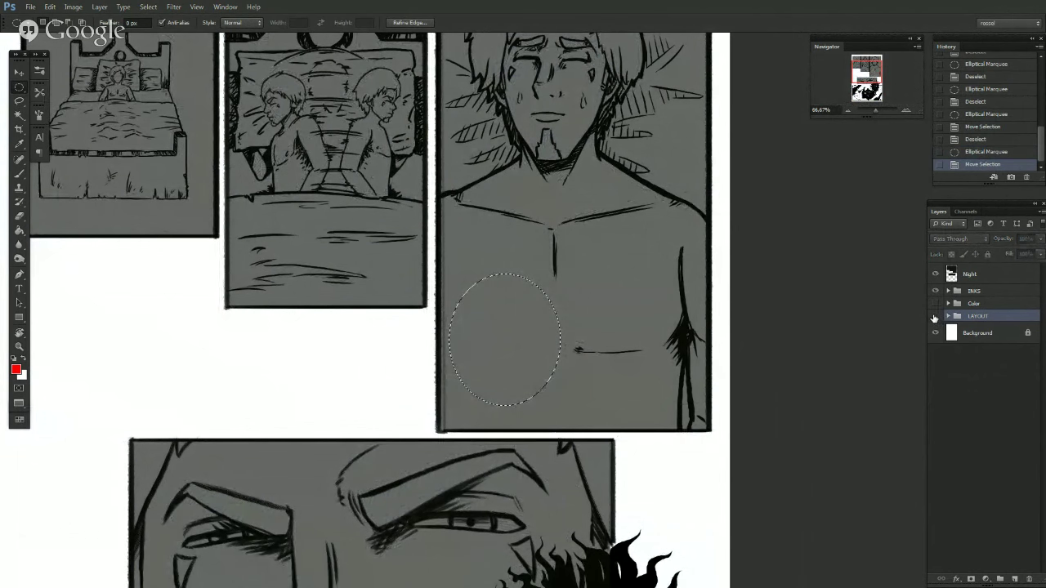
click(936, 316)
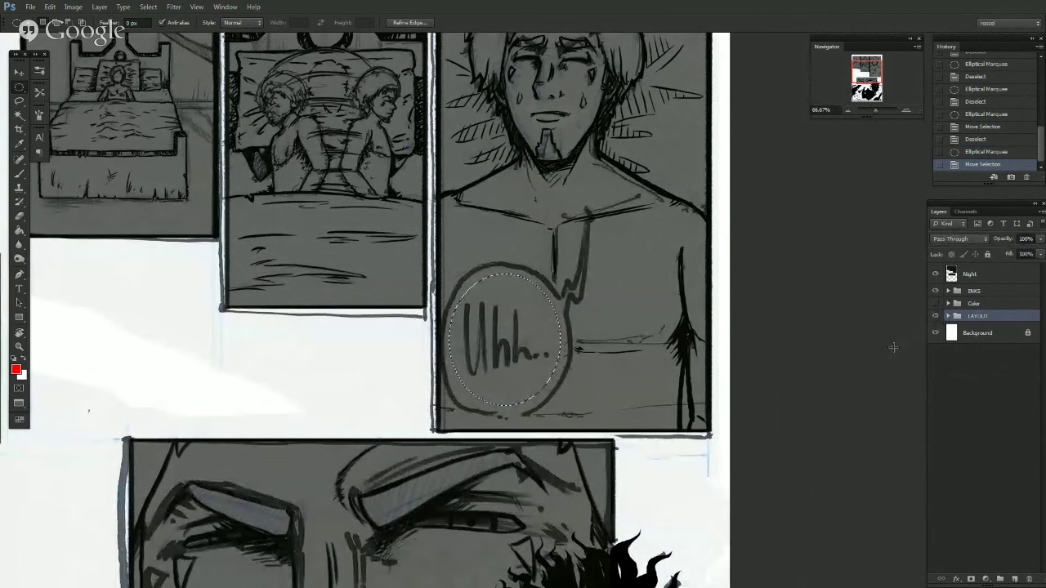
click(848, 110)
click(847, 110)
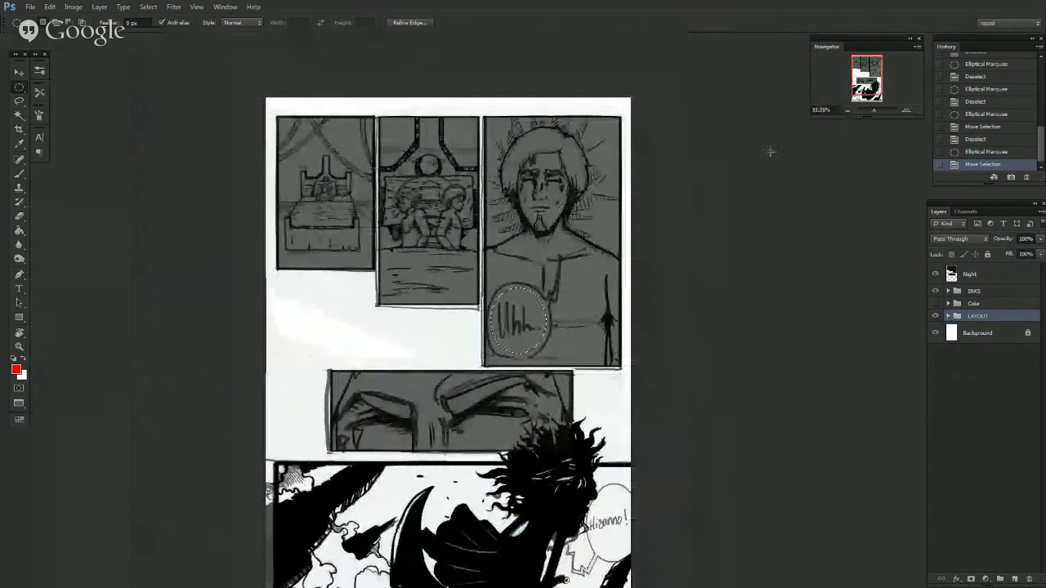
Sample the blue of a speech balloon in Page 2 as the foreground colour and return to Page 1.
drag(19, 403, 54, 400)
click(478, 307)
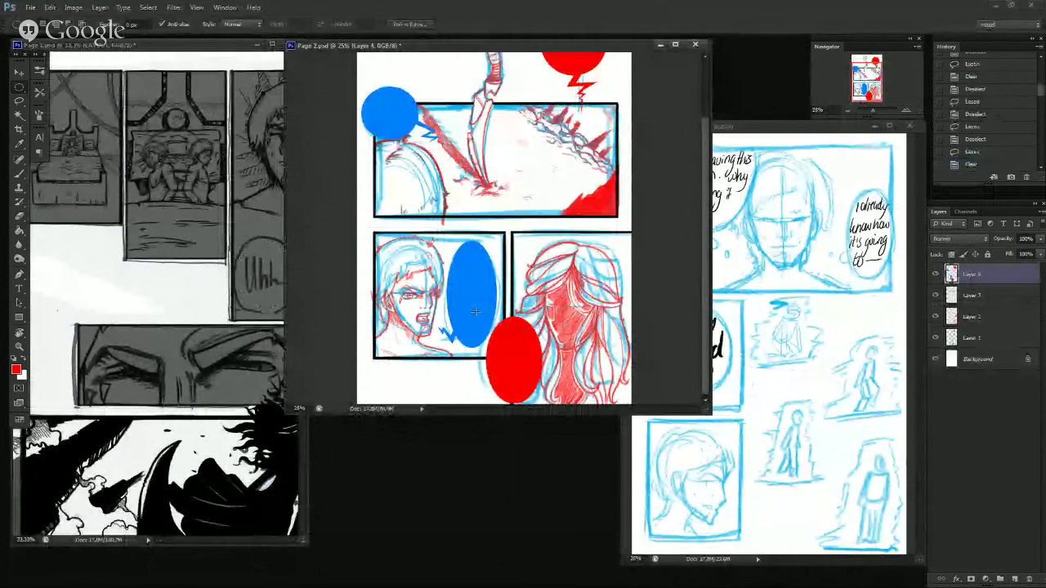
key(b)
alt+click(475, 311)
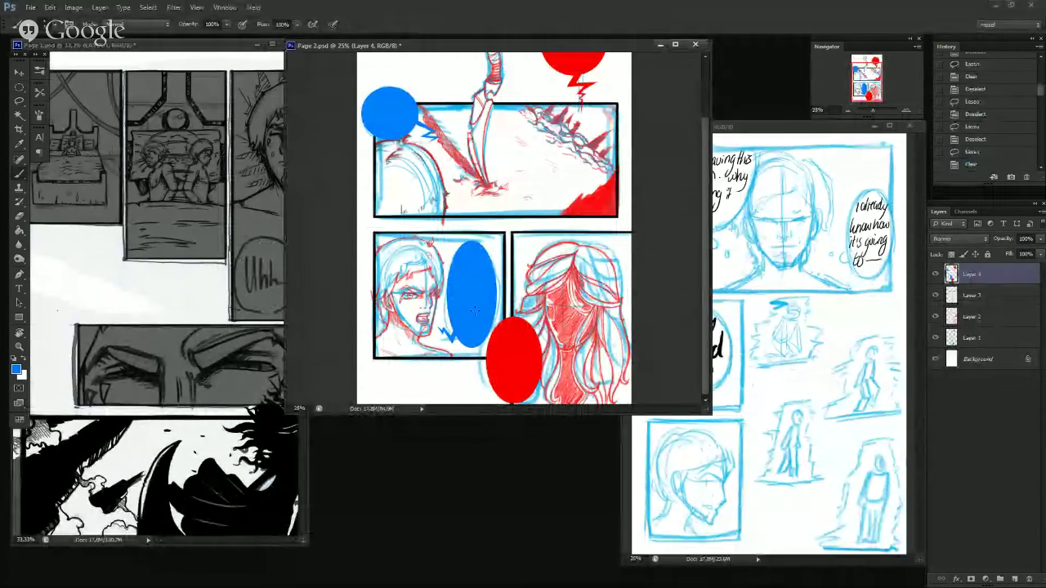
click(128, 333)
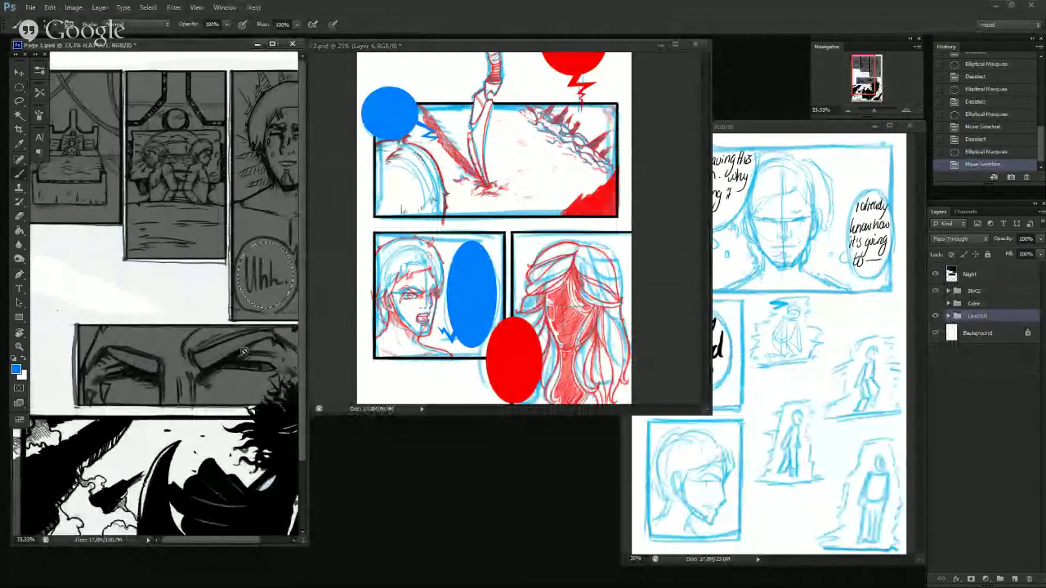
Darken the foreground colour to the deep blue #003e7d.
click(20, 403)
click(16, 369)
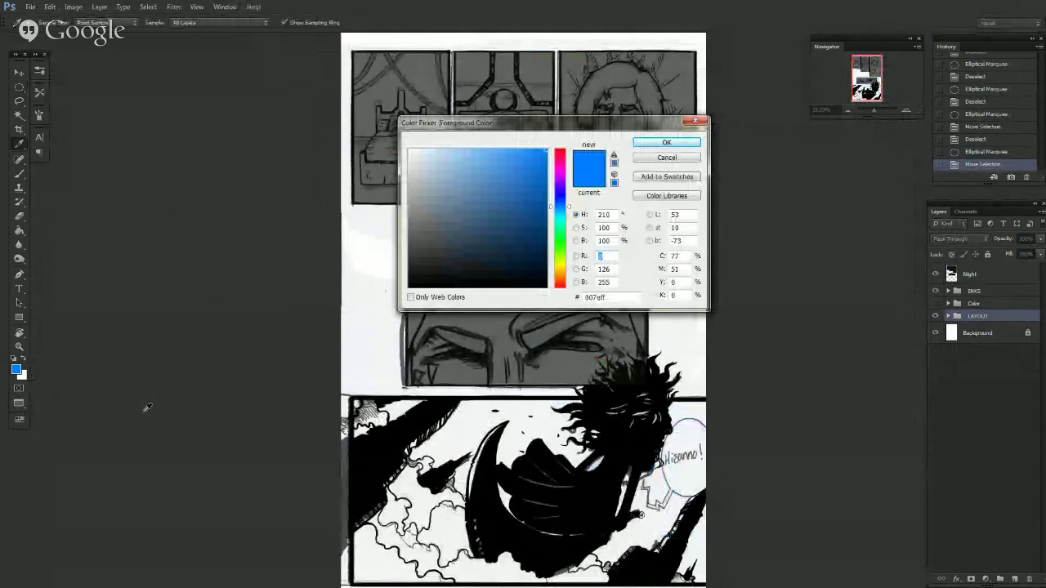
drag(543, 188, 634, 217)
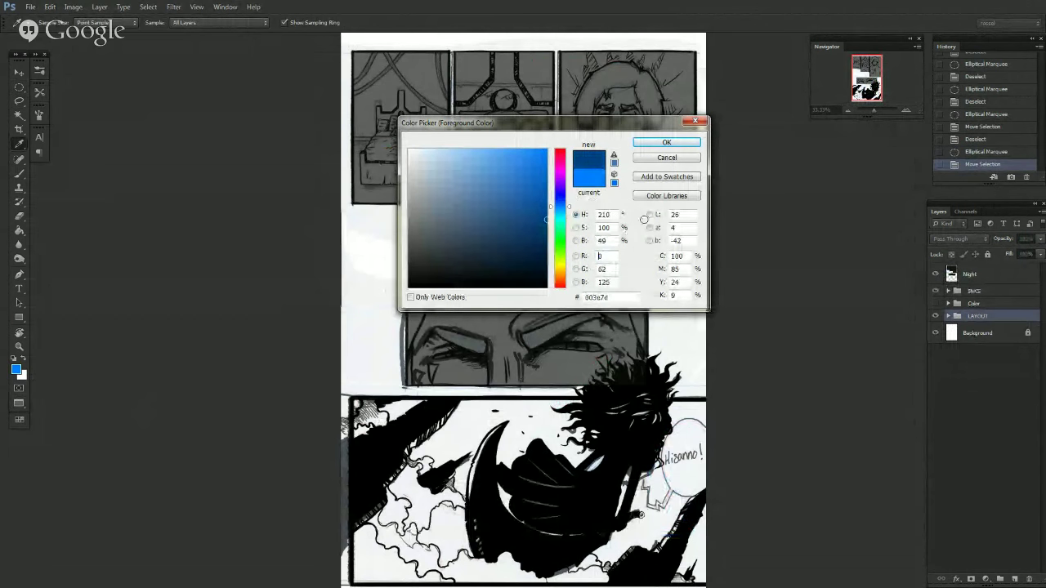
key(Return)
Add a new layer above Night, fill the elliptical balloon selection with the dark blue, and clear the selection.
key(g)
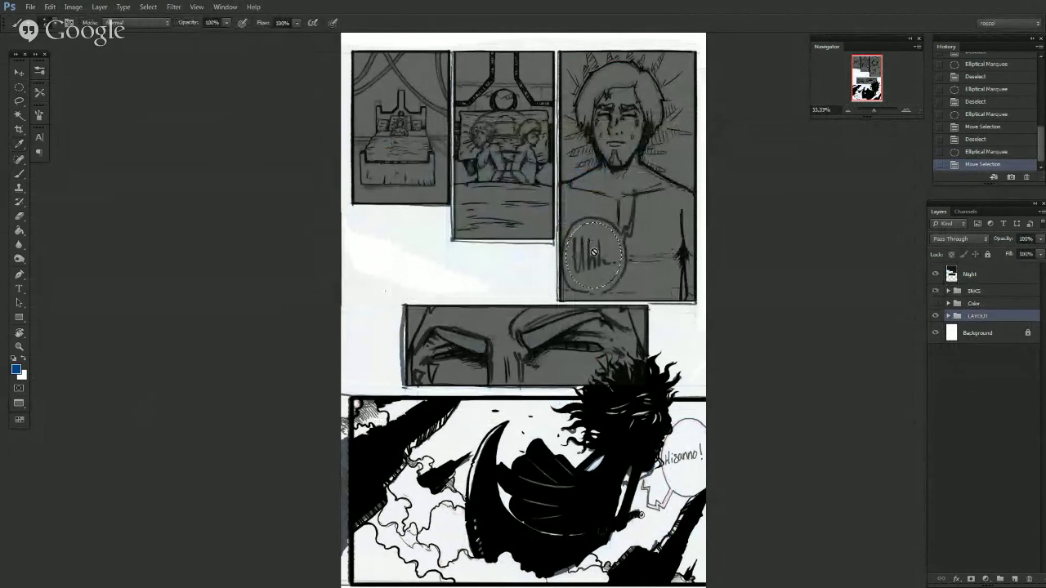
click(987, 278)
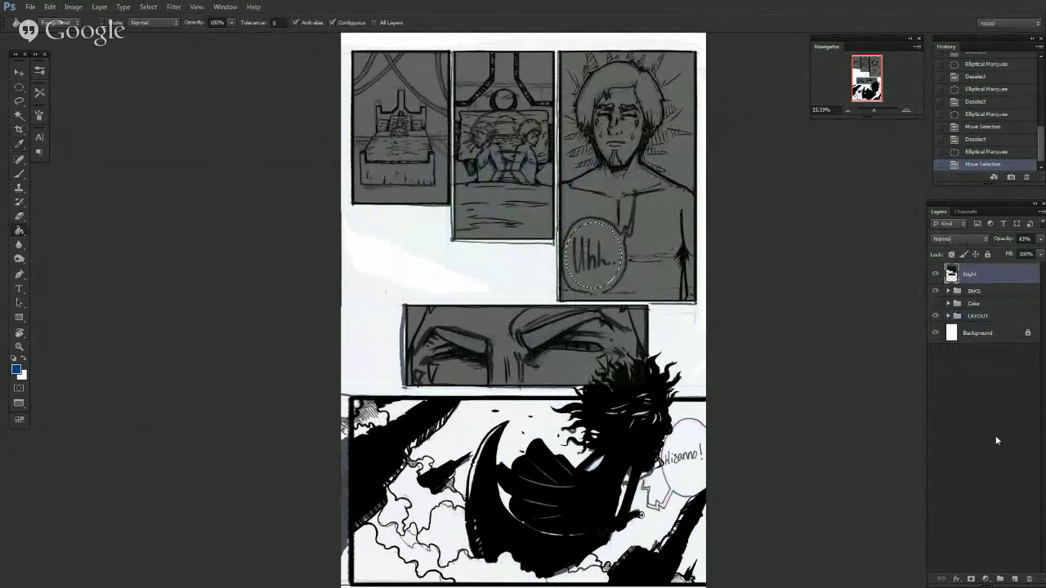
click(1013, 578)
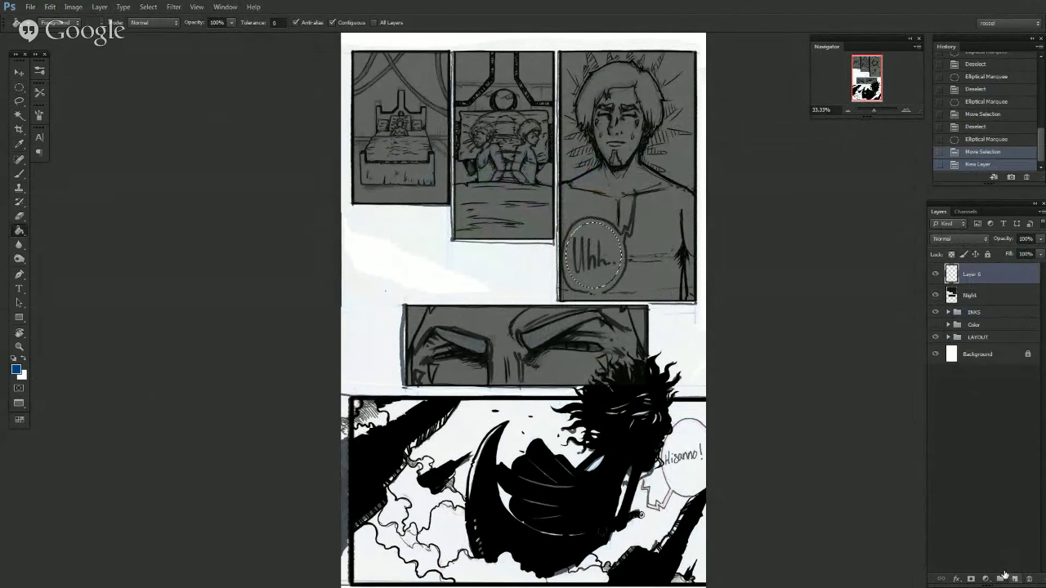
click(609, 264)
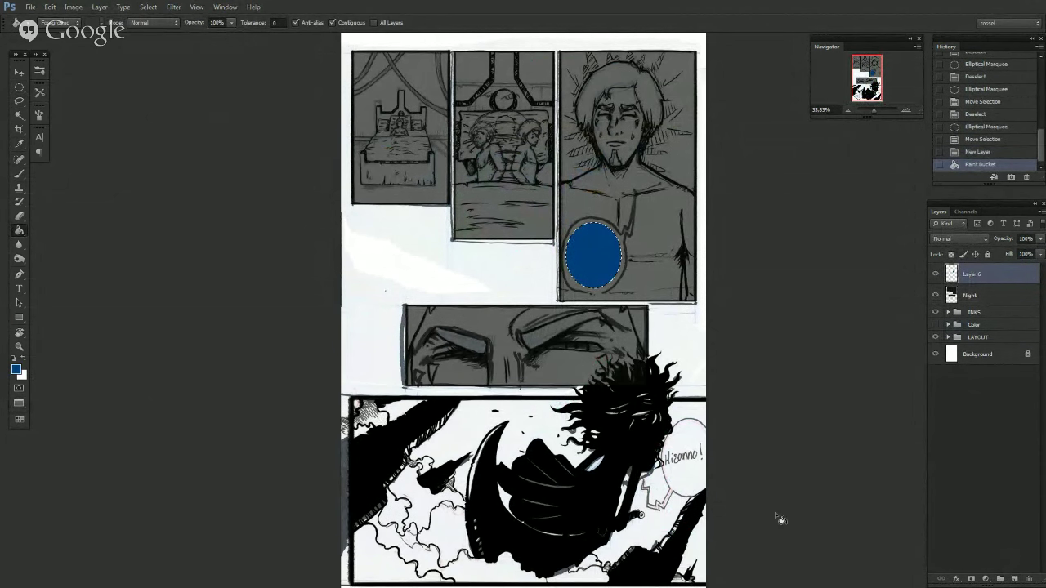
click(905, 108)
click(905, 109)
key(m)
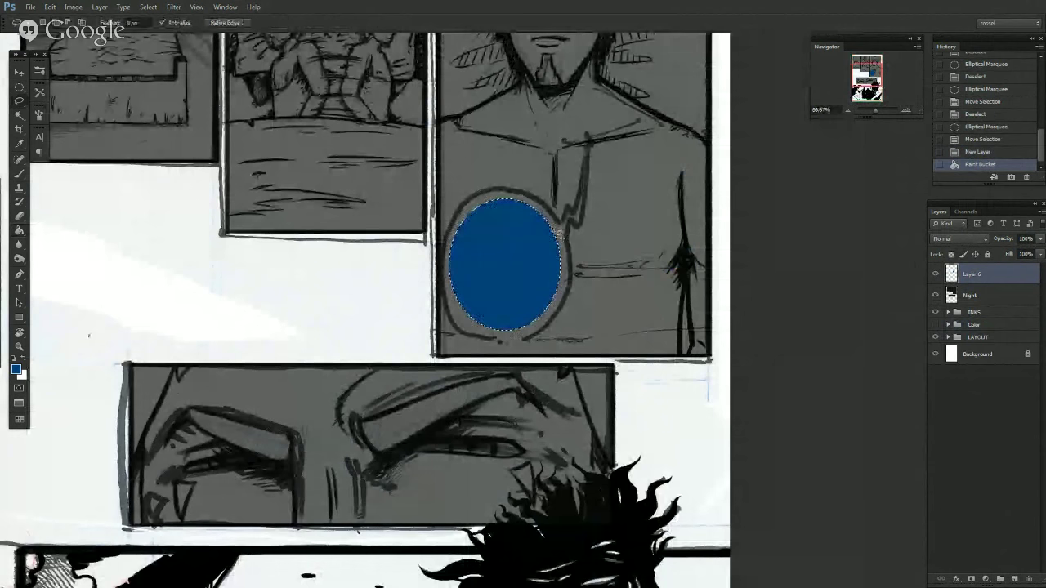
key(ctrl+d)
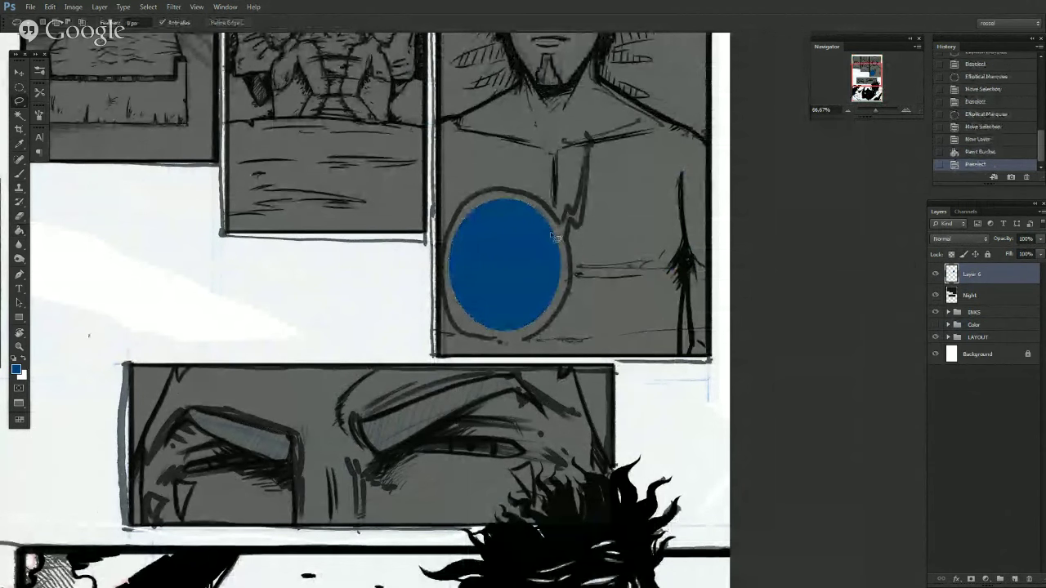
Lasso a jagged tail from the balloon up to the man's upper chest along the sketched tail and fill it dark blue.
drag(567, 210, 559, 219)
key(ctrl+d)
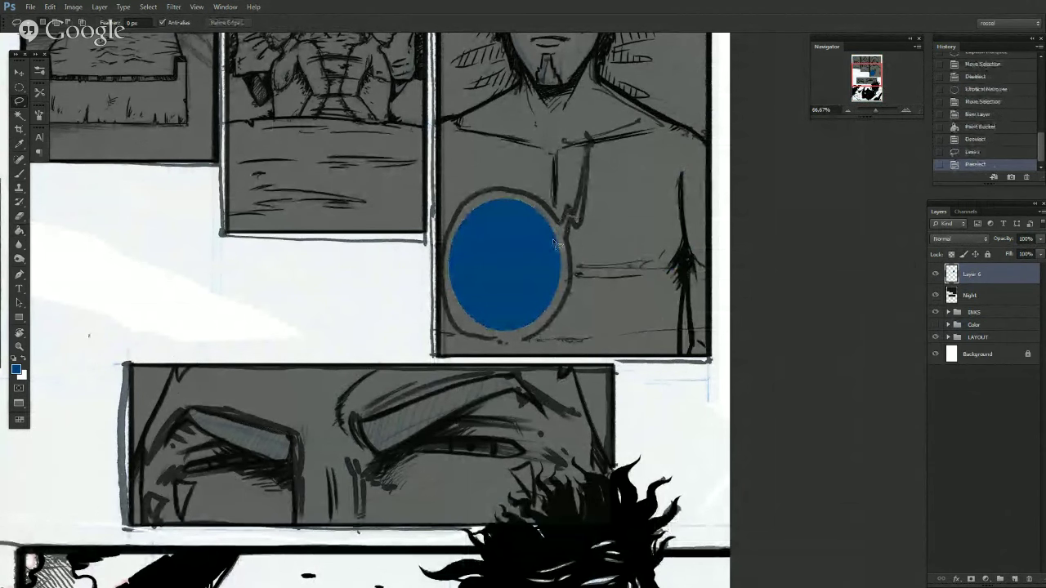
mouse_move(569, 208)
mouse_down()
mouse_move(577, 128)
mouse_move(585, 228)
mouse_move(560, 237)
mouse_up()
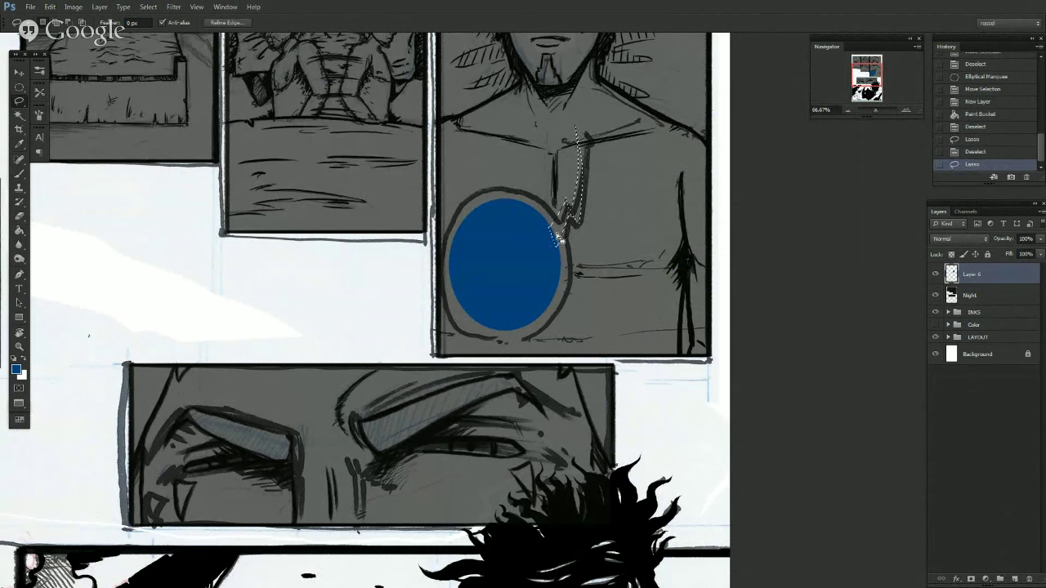
key(g)
click(562, 229)
key(l)
key(ctrl+d)
Hide the LAYOUT group and touch up the blue tail near the balloon with a brush stroke.
click(848, 110)
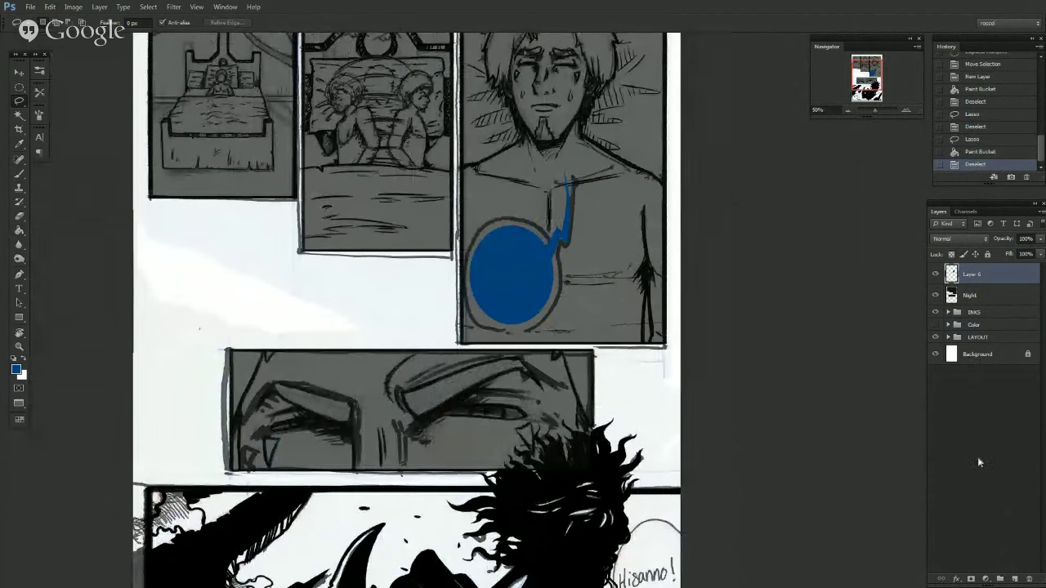
click(936, 337)
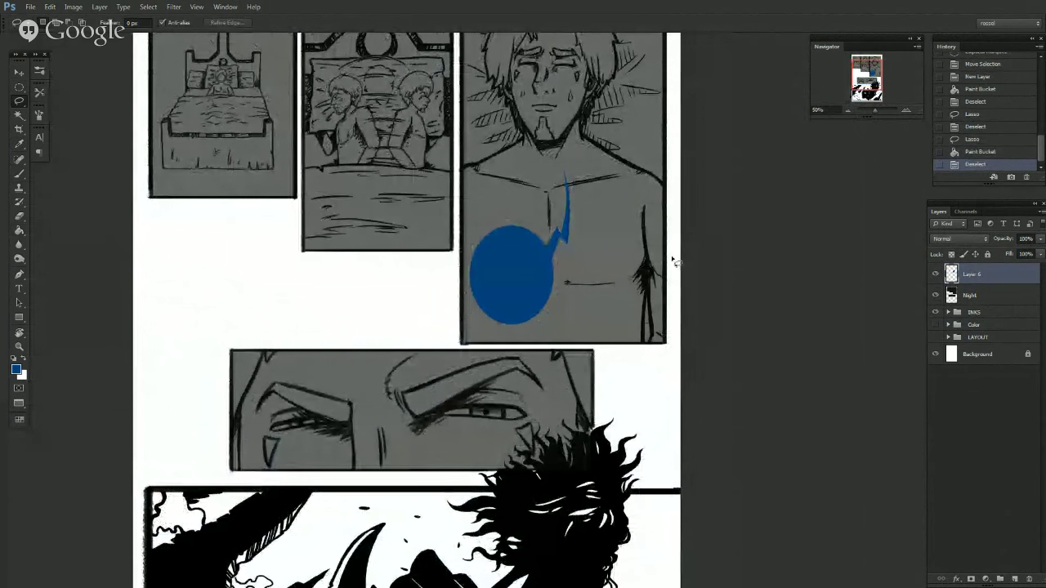
click(906, 109)
click(906, 110)
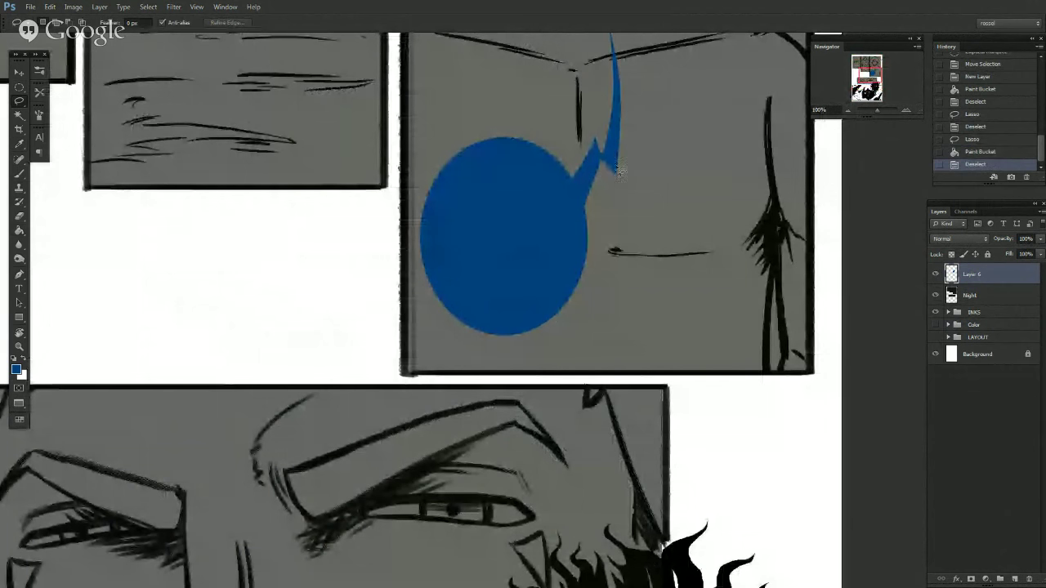
key(b)
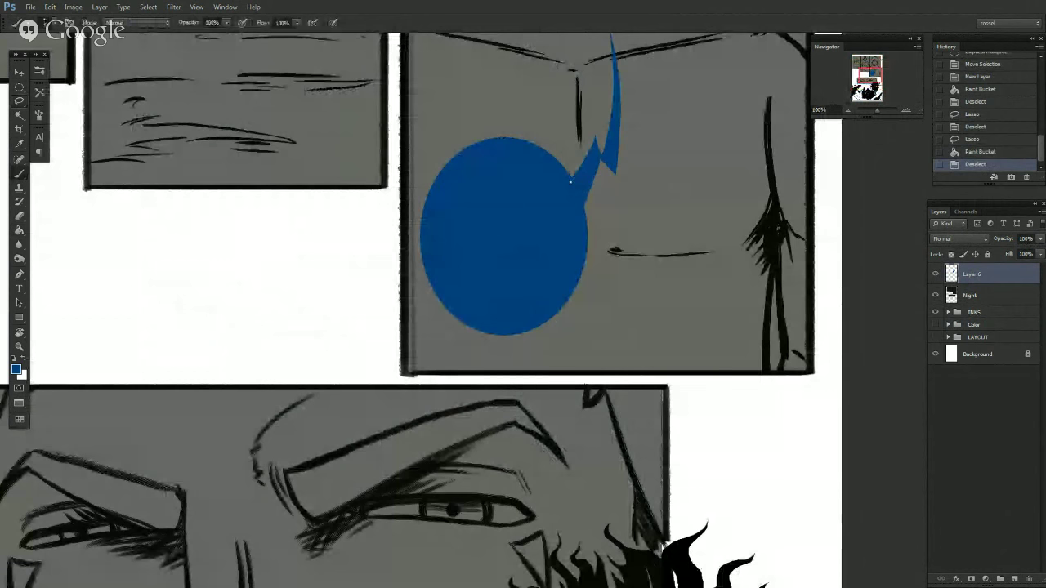
drag(581, 184, 601, 159)
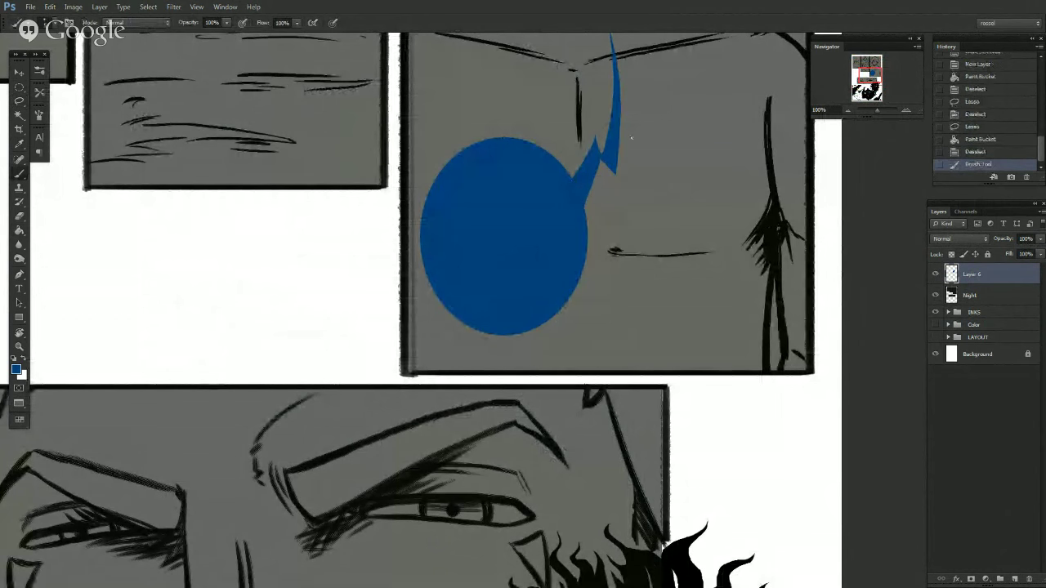
Lasso the lower barb of the balloon tail, fill it dark blue, and dab the upper notch with the brush.
key(l)
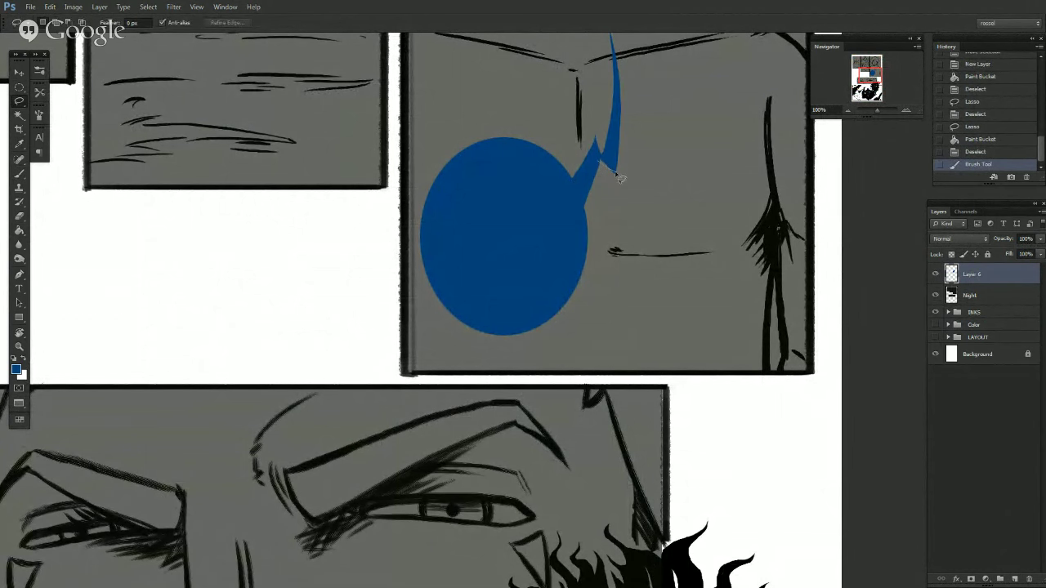
drag(615, 170, 619, 153)
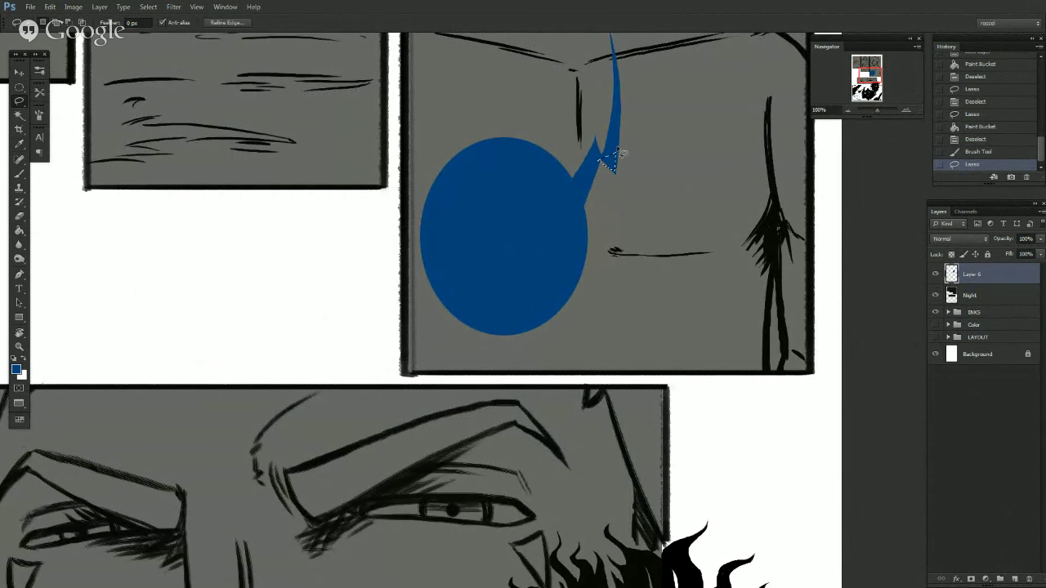
key(g)
click(615, 166)
click(621, 168)
click(624, 169)
key(l)
key(ctrl+d)
key(b)
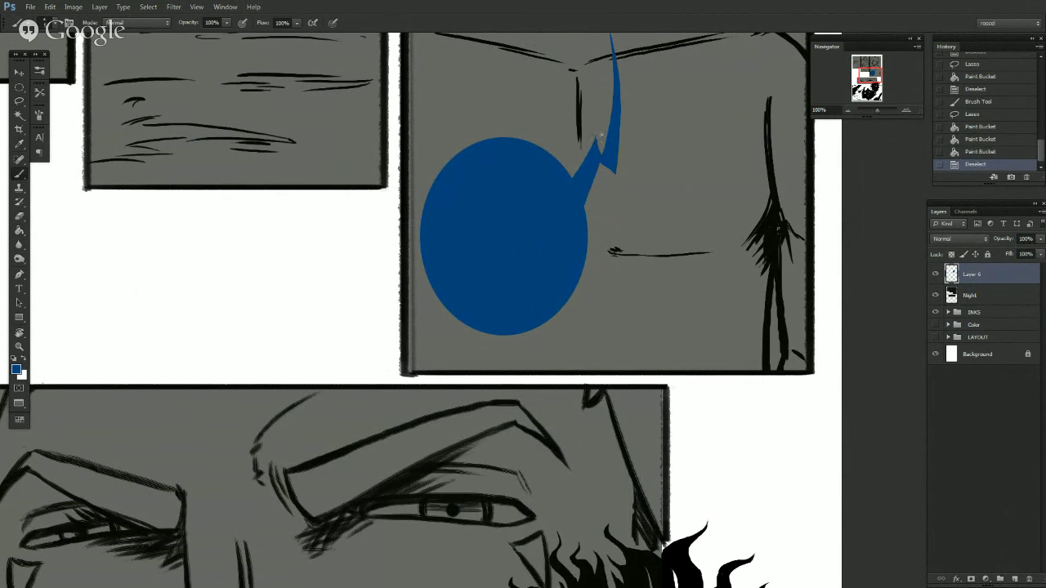
click(601, 138)
key(l)
mouse_move(598, 147)
mouse_down()
mouse_move(619, 166)
mouse_move(605, 156)
mouse_up()
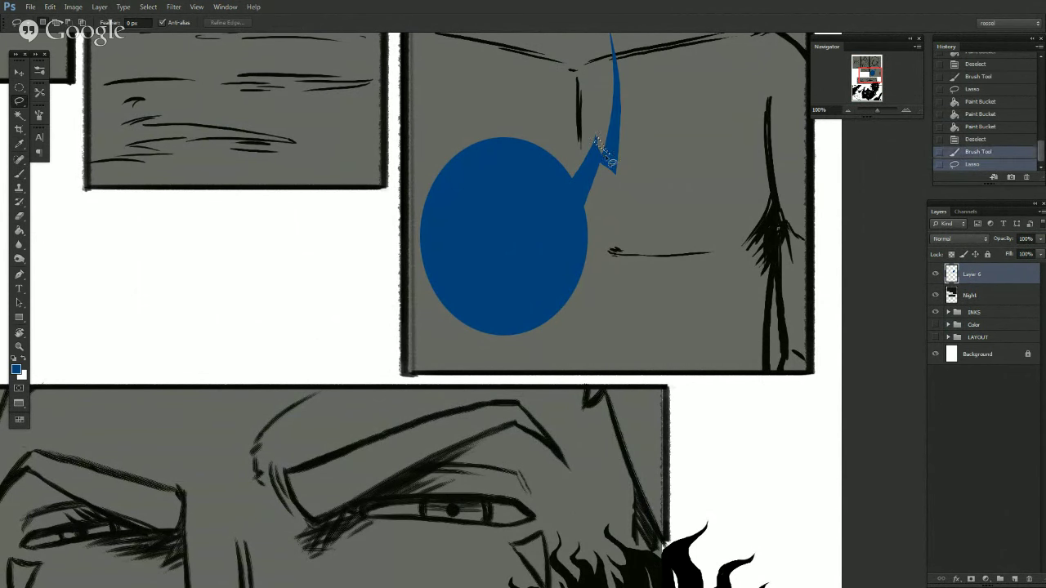
key(ctrl+d)
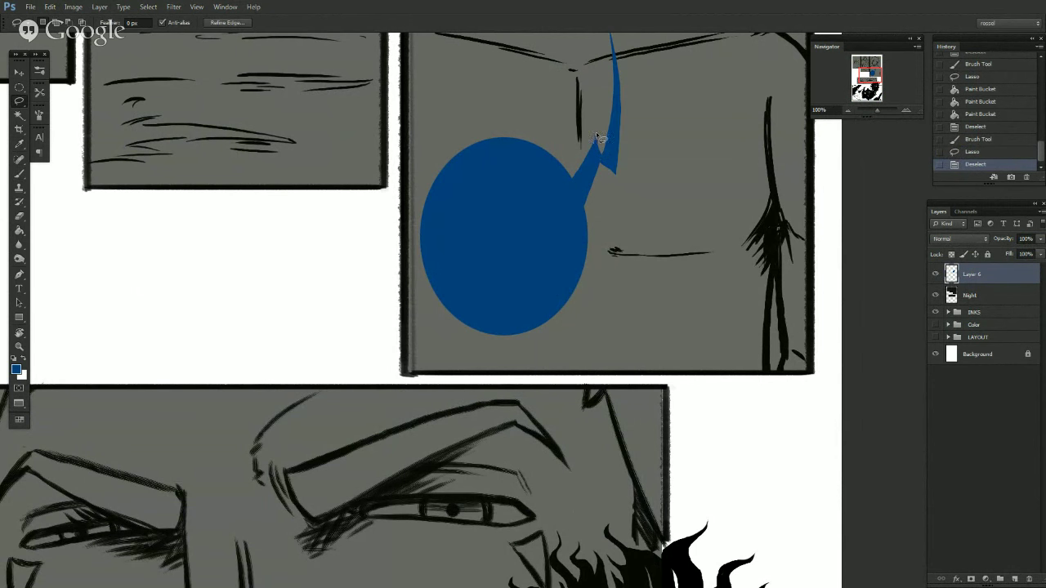
Lasso the tail's upper notch, fill it with the dark blue, and smooth the patch with the brush.
drag(595, 155, 599, 152)
key(g)
click(603, 150)
key(b)
key(g)
click(610, 155)
key(b)
mouse_move(612, 156)
mouse_down()
mouse_move(600, 145)
mouse_move(608, 154)
mouse_up()
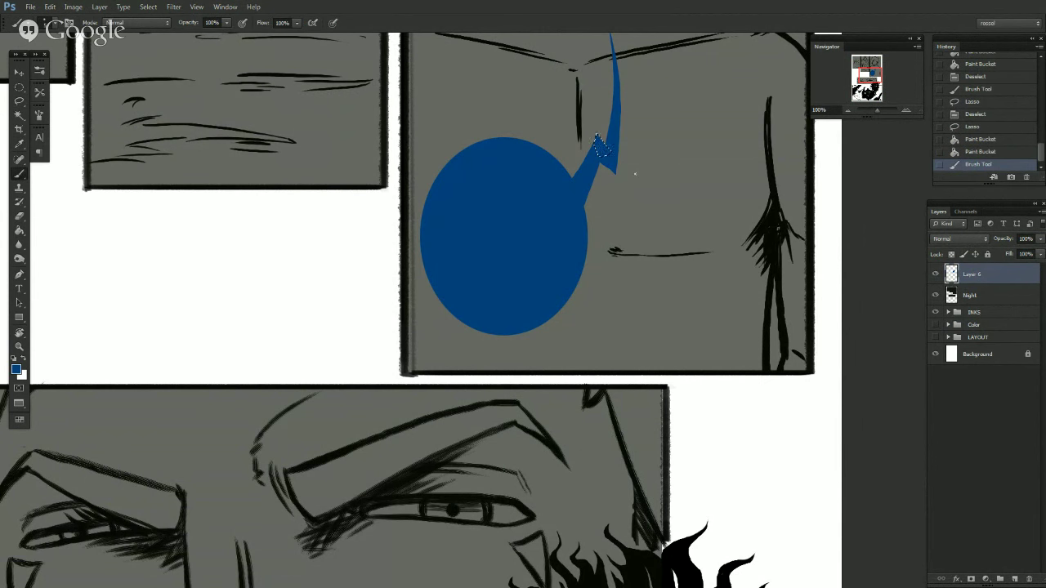
key(l)
key(ctrl+d)
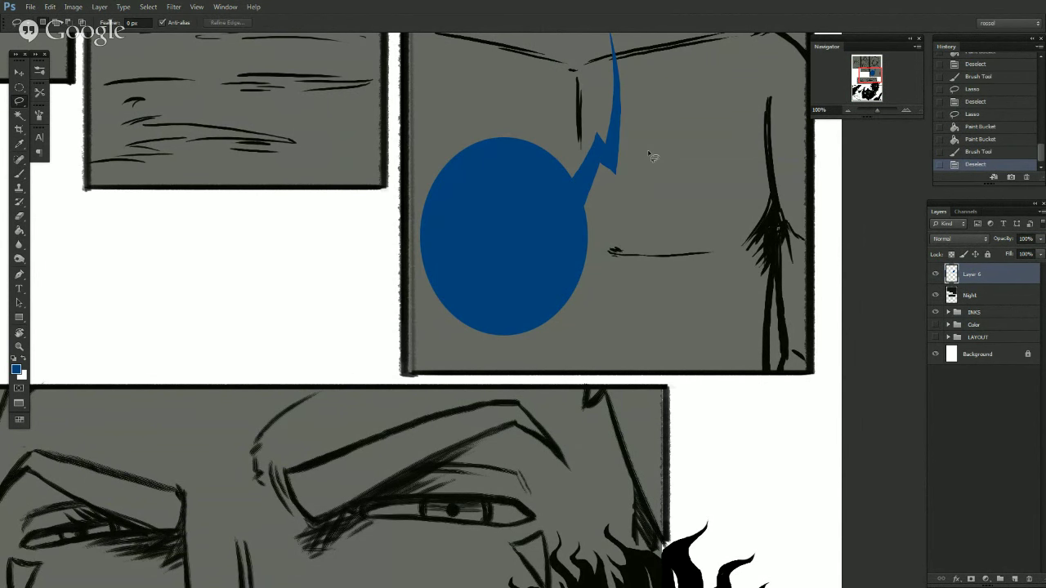
Trim the tail's upper edge between the balloon and the notch by clearing lassoed slivers.
mouse_move(602, 135)
mouse_down()
mouse_move(572, 177)
mouse_move(601, 137)
mouse_up()
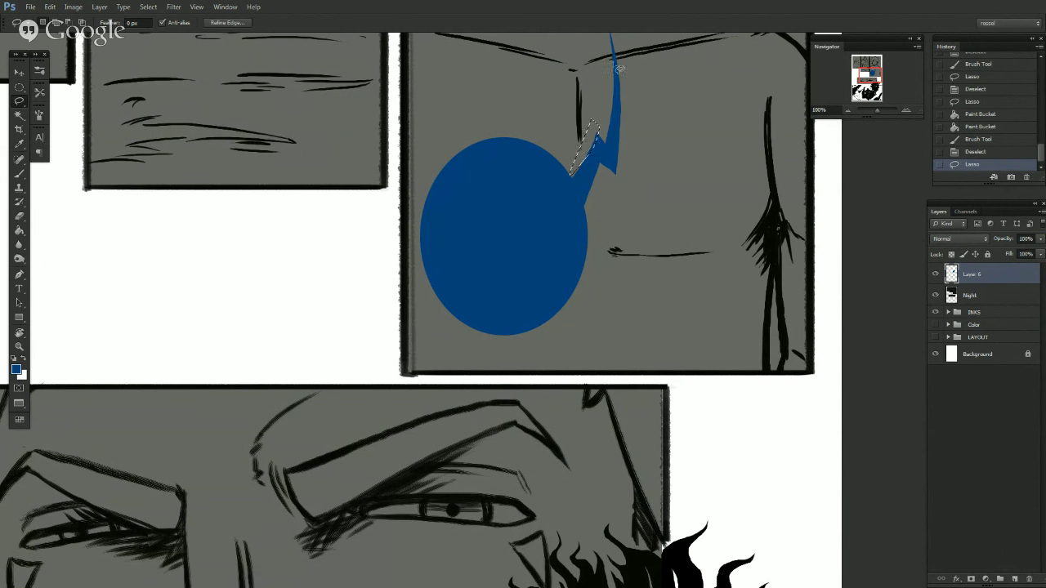
key(Delete)
key(ctrl+d)
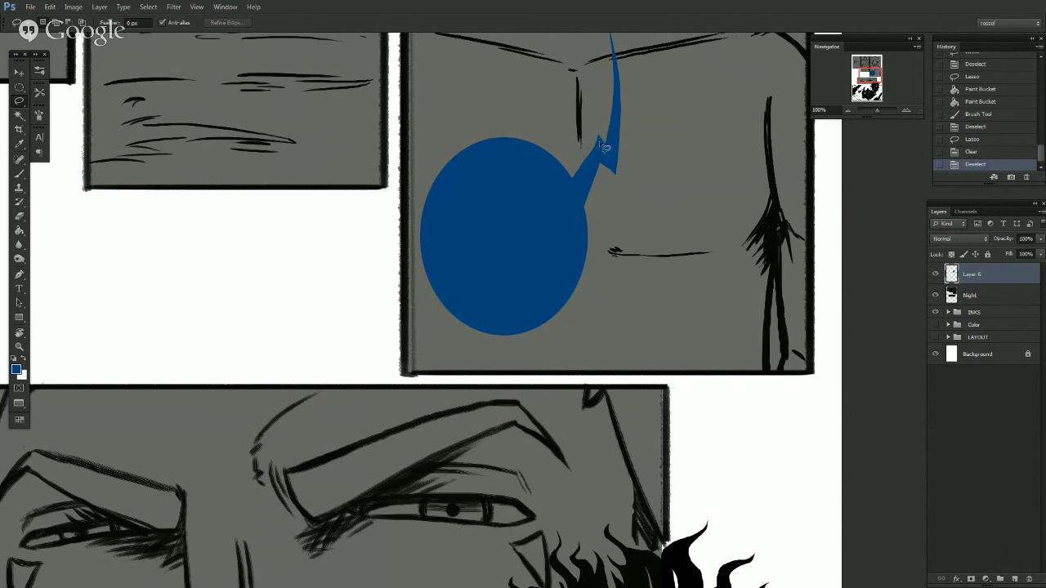
mouse_move(590, 173)
mouse_down()
mouse_move(581, 187)
mouse_move(601, 134)
mouse_up()
key(Delete)
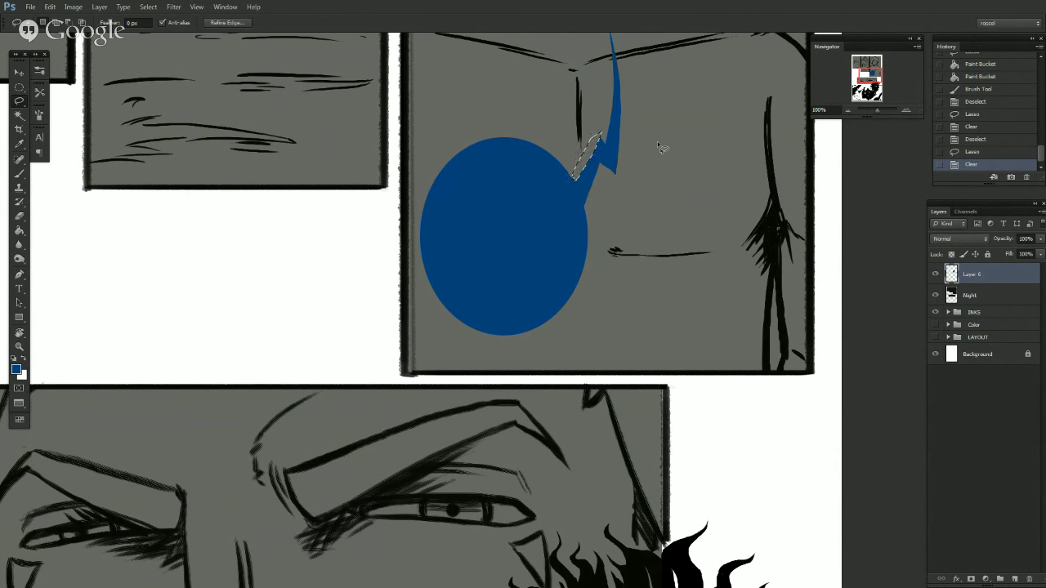
key(ctrl+d)
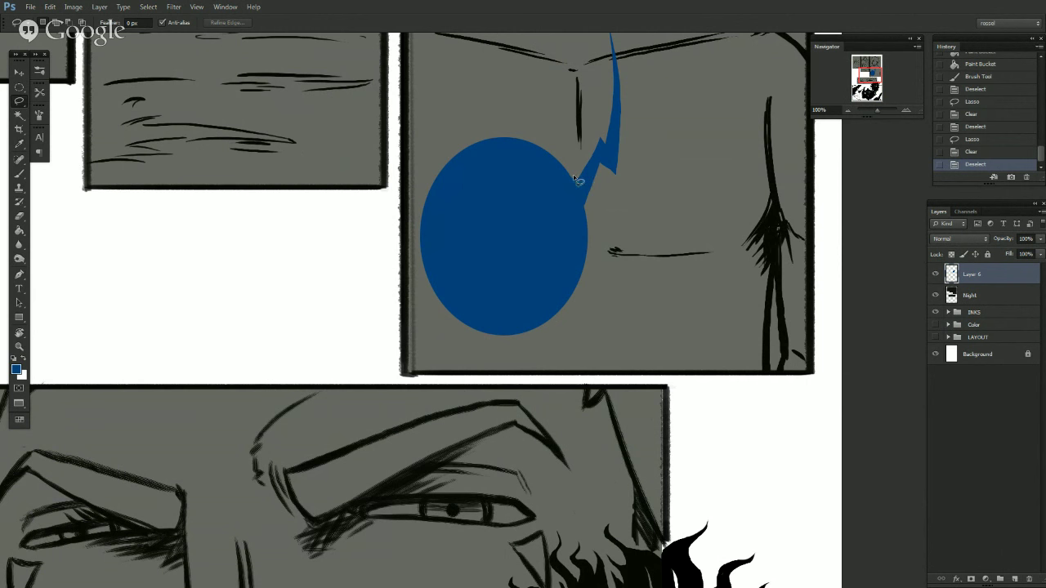
Clean up the corner where the tail's upper edge meets the balloon by clearing further lassoed slivers.
drag(579, 187, 602, 123)
key(Delete)
key(ctrl+d)
drag(579, 163, 580, 143)
key(ctrl+d)
drag(580, 186, 591, 135)
key(Delete)
key(ctrl+d)
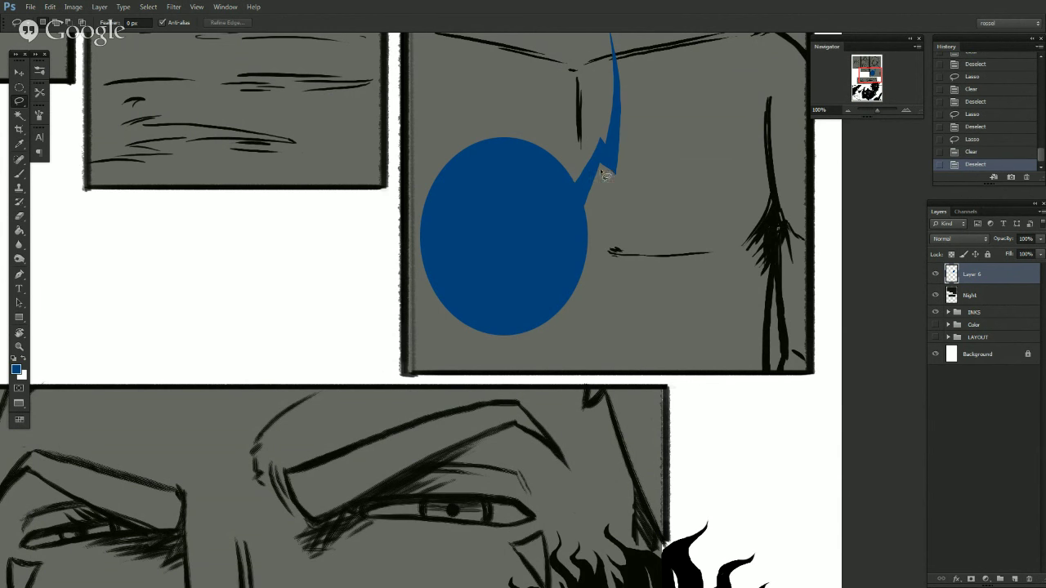
Trim the tail's lower edge between the barb and the balloon by clearing a lassoed area.
mouse_move(627, 178)
mouse_down()
mouse_move(619, 182)
mouse_move(637, 188)
mouse_move(590, 202)
mouse_up()
key(Delete)
key(ctrl+d)
key(Delete)
key(ctrl+d)
Shorten the balloon tail by lassoing and clearing the upper part of its long tip.
click(849, 110)
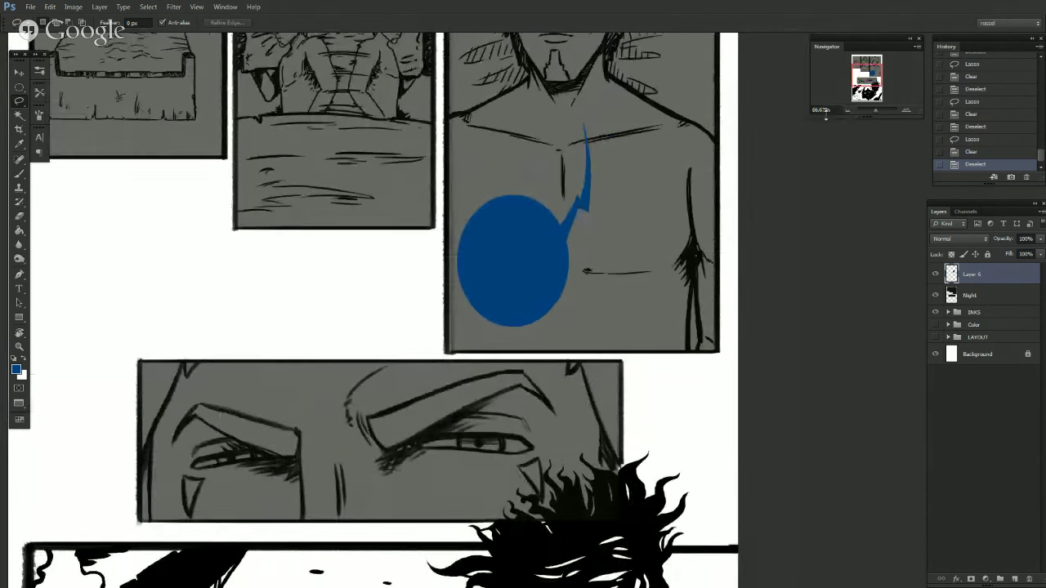
mouse_move(585, 132)
mouse_down()
mouse_move(591, 225)
mouse_move(602, 98)
mouse_move(595, 131)
mouse_move(580, 100)
mouse_up()
key(Delete)
key(ctrl+d)
key(Delete)
mouse_move(590, 147)
mouse_down()
mouse_move(591, 219)
mouse_move(610, 185)
mouse_move(611, 121)
mouse_up()
key(ctrl+d)
Sharpen the shortened tail tip by clearing lassoed excess around its point.
click(905, 110)
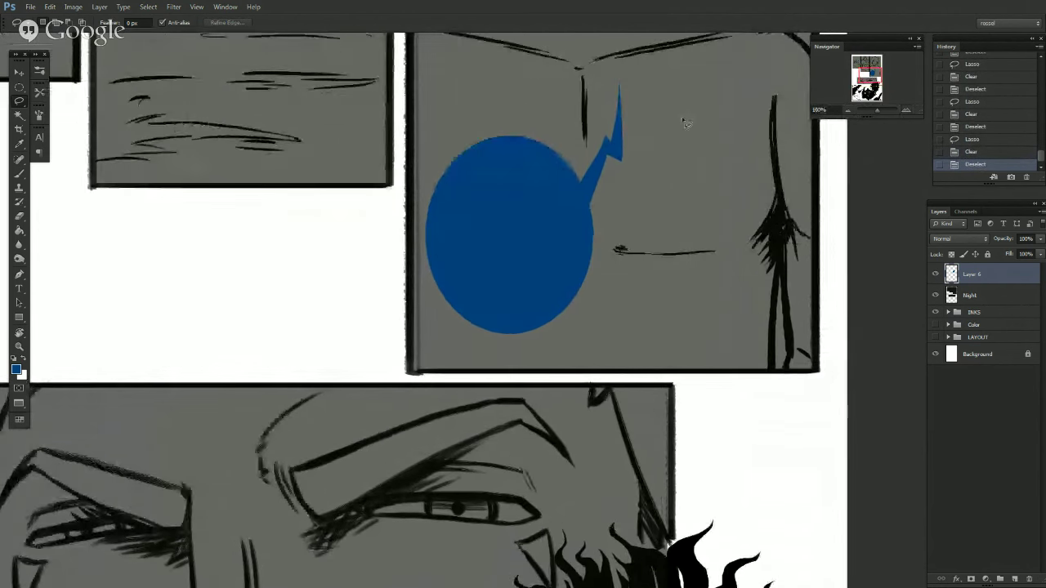
mouse_move(612, 76)
mouse_down()
mouse_move(630, 83)
mouse_move(613, 135)
mouse_move(619, 87)
mouse_move(611, 142)
mouse_move(636, 97)
mouse_up()
key(ctrl+d)
key(ctrl+d)
key(Delete)
key(ctrl+d)
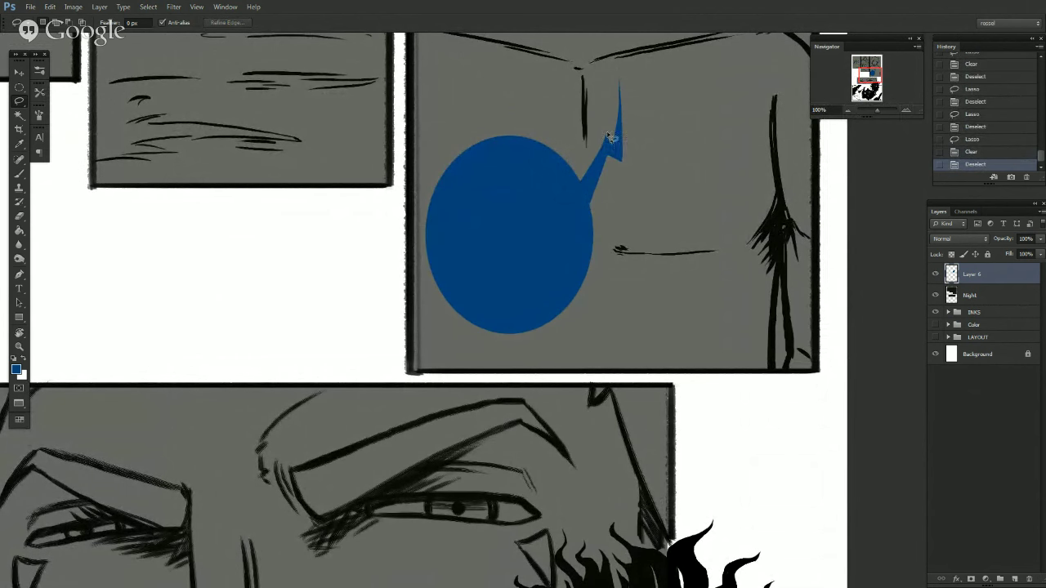
Clear lassoed excess blue between the tail's notch and its tip, and along the tip's outer side.
mouse_move(619, 146)
mouse_down()
mouse_move(614, 97)
mouse_move(624, 116)
mouse_up()
click(615, 144)
key(ctrl+d)
key(Delete)
click(613, 98)
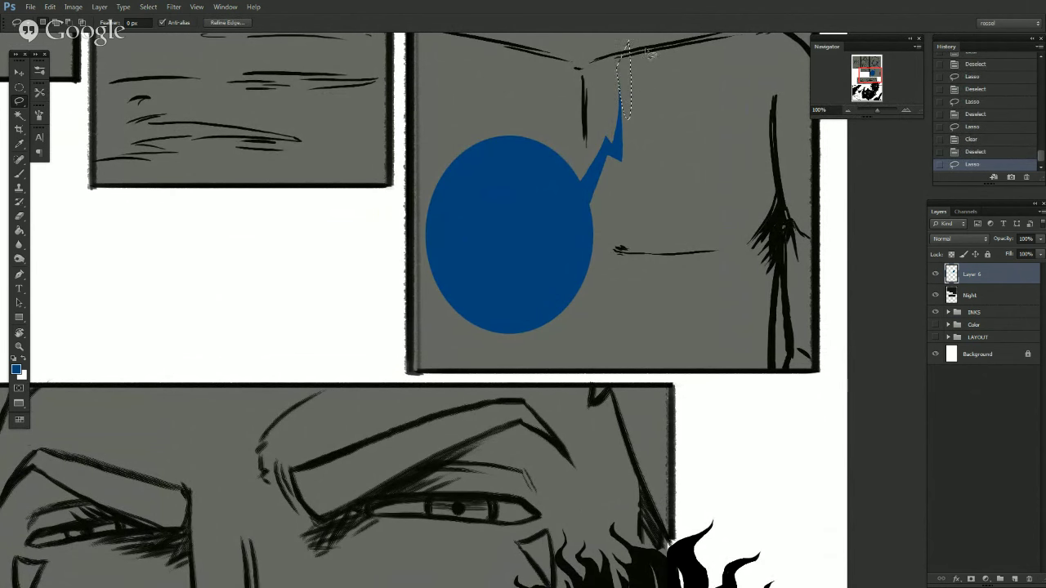
key(Delete)
click(683, 110)
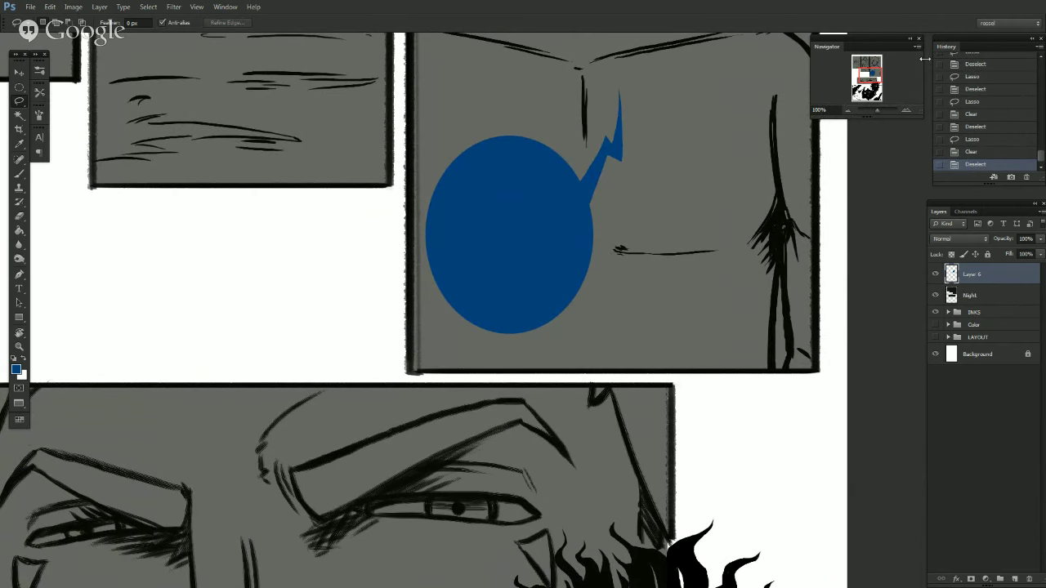
Trim the underside of the blue tail's barb by clearing a lassoed strip along its lower edge.
click(852, 109)
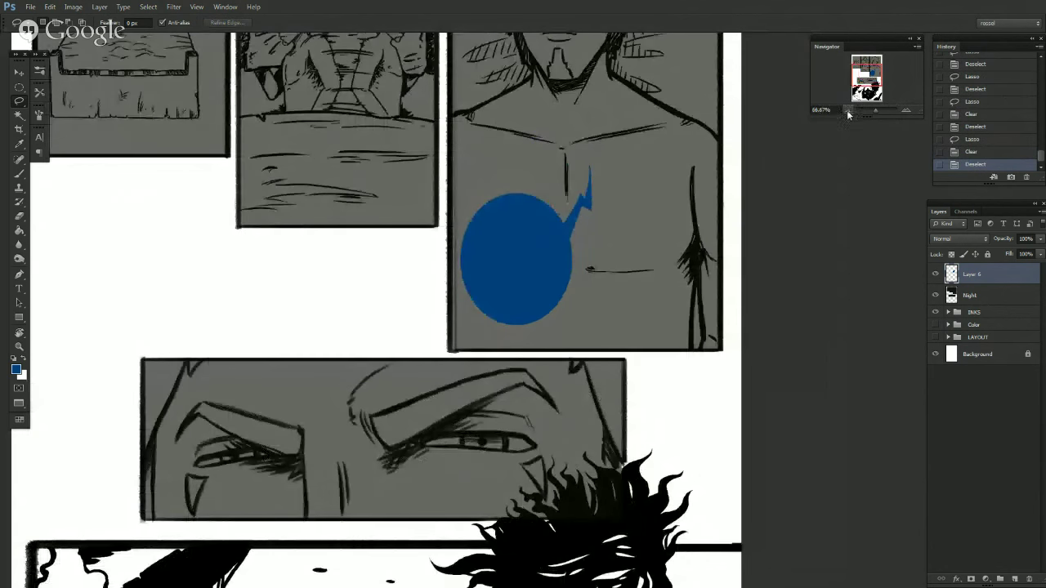
double_click(907, 110)
drag(872, 76, 874, 73)
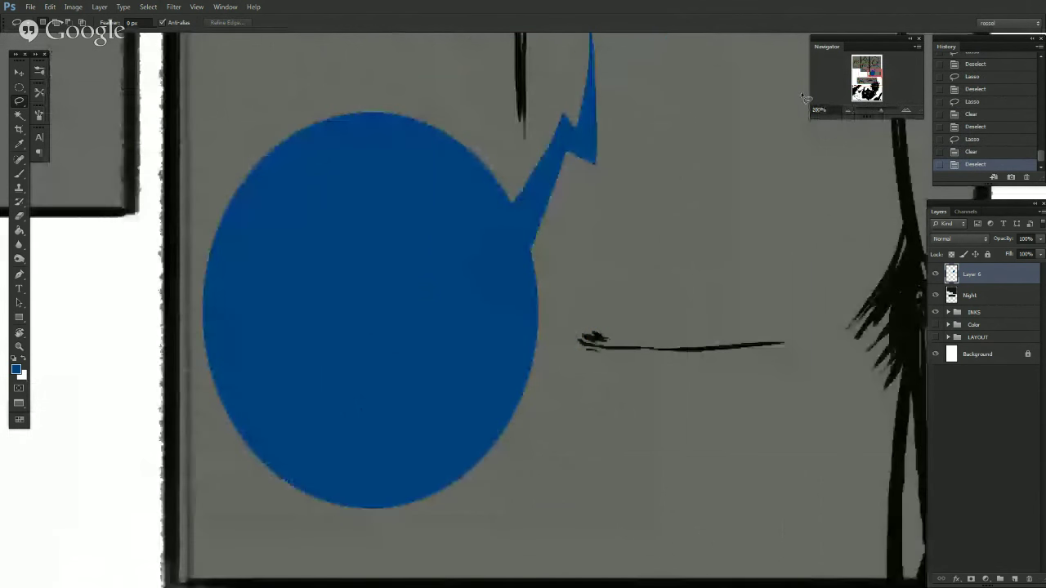
mouse_move(566, 158)
mouse_down()
mouse_move(576, 149)
mouse_move(625, 185)
mouse_move(568, 154)
mouse_move(613, 171)
mouse_up()
click(585, 165)
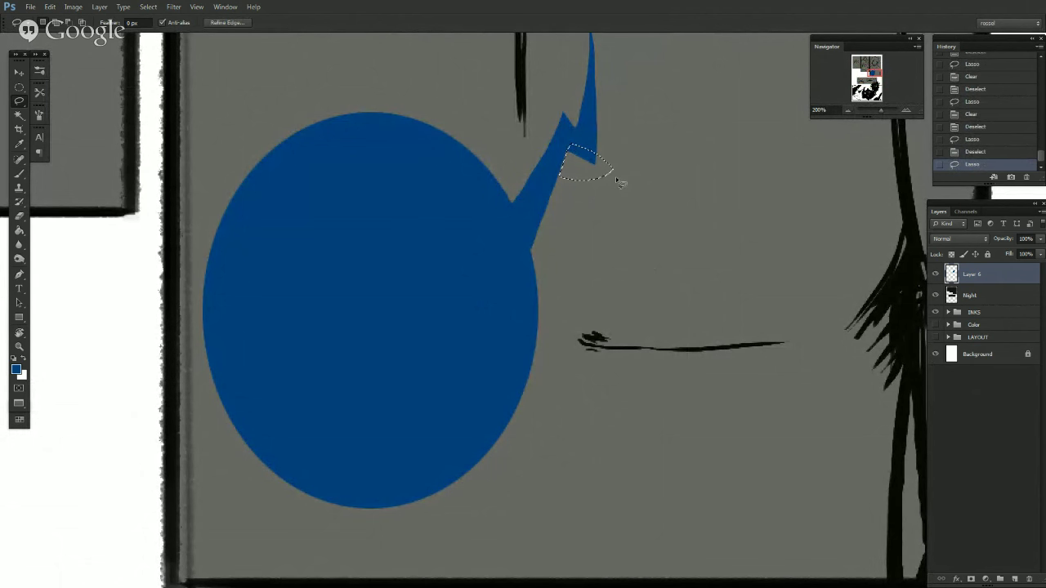
key(Delete)
key(ctrl+d)
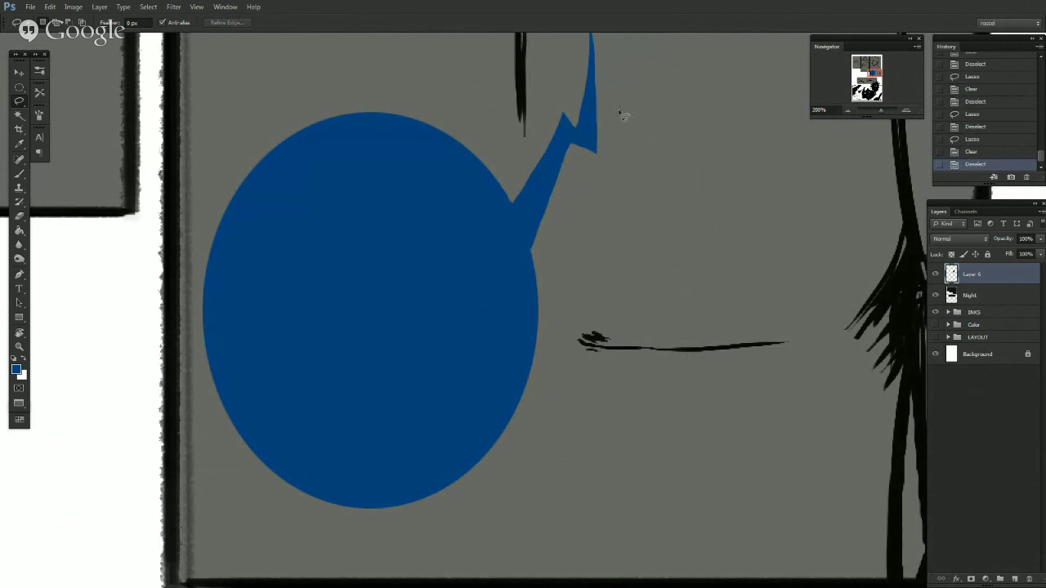
Slim the outer side of the tail's tip and barb by clearing two lassoed areas.
click(848, 110)
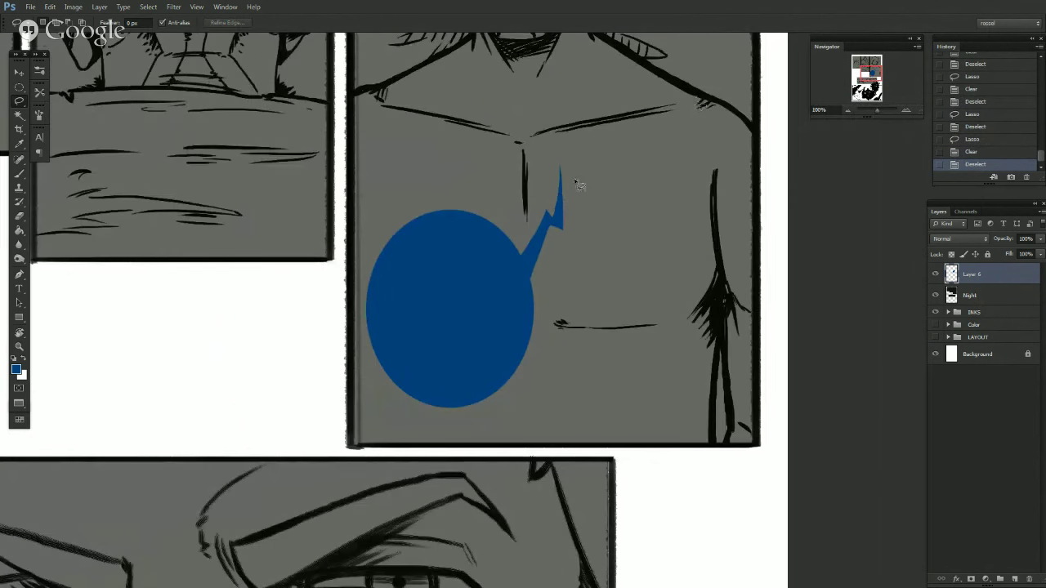
drag(562, 168, 588, 156)
key(Delete)
key(ctrl+d)
drag(579, 239, 619, 131)
key(Delete)
key(ctrl+d)
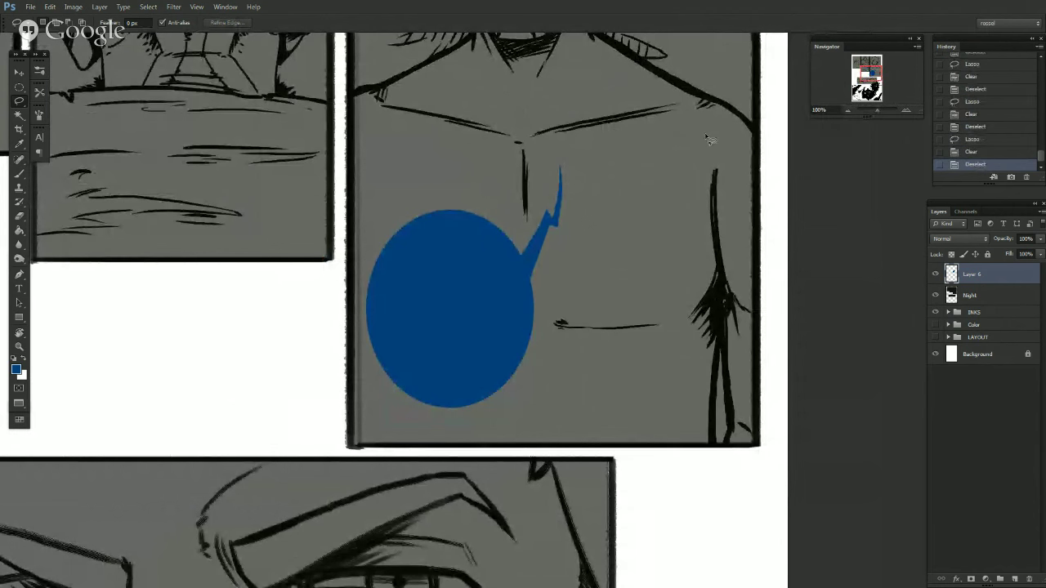
Lasso the blue balloon's body without its tail, scale it to about 105% and nudge it up toward the tail.
click(847, 112)
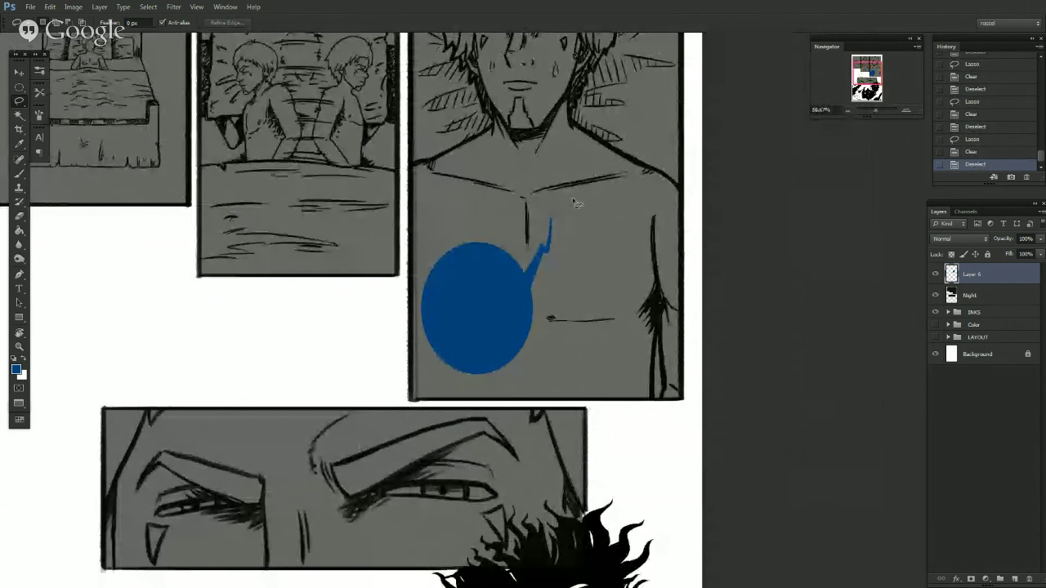
click(848, 111)
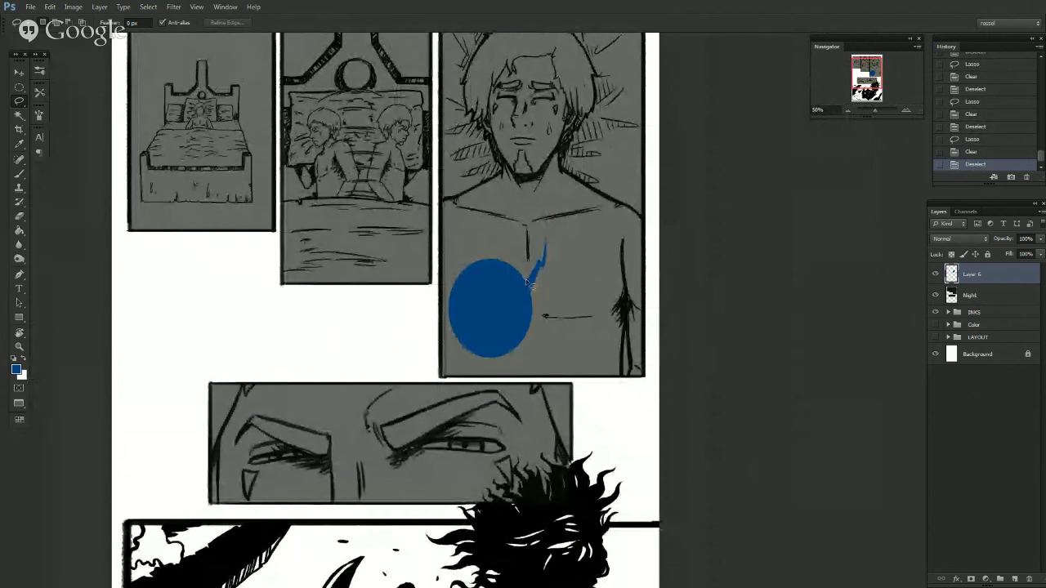
mouse_move(527, 282)
mouse_down()
mouse_move(539, 342)
mouse_move(503, 378)
mouse_move(443, 361)
mouse_move(425, 291)
mouse_up()
key(ctrl+t)
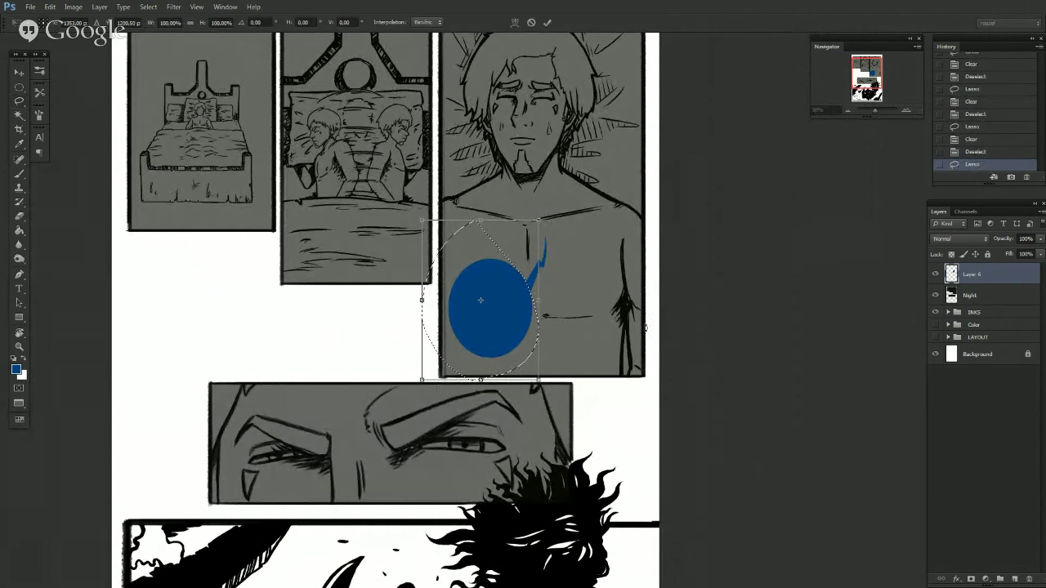
drag(539, 220, 545, 211)
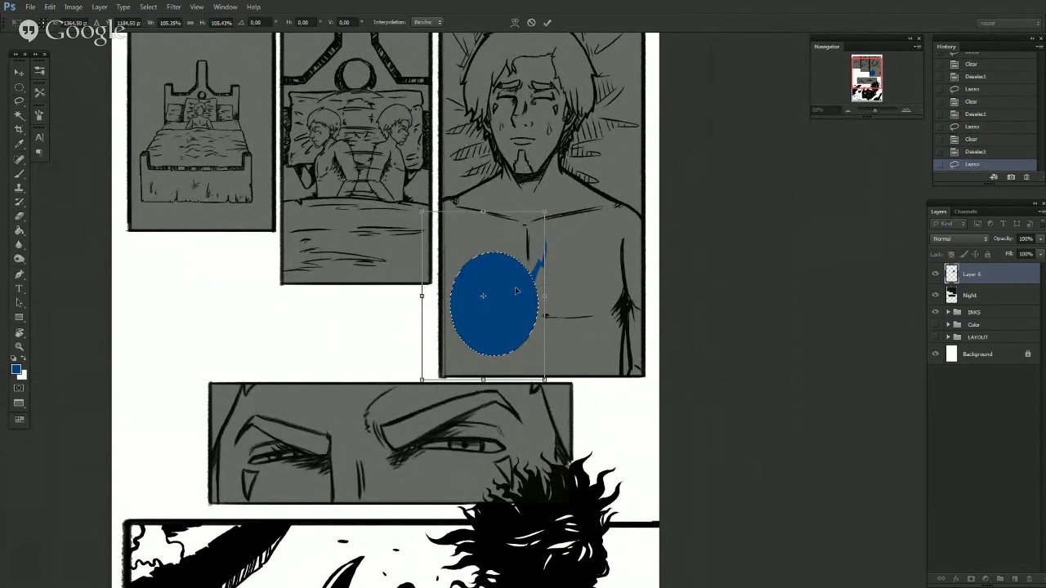
drag(520, 296, 523, 292)
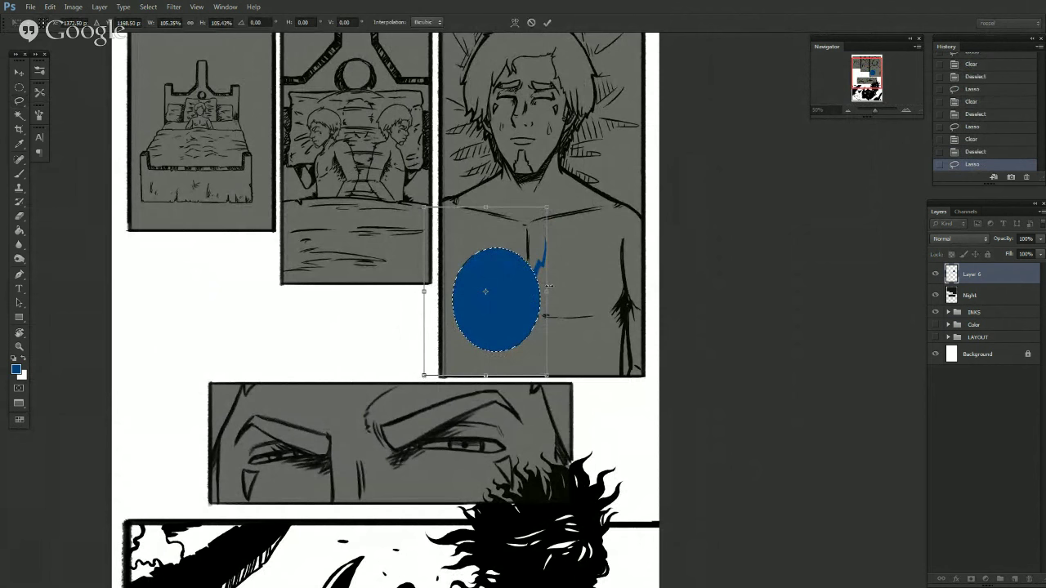
key(Return)
key(ctrl+d)
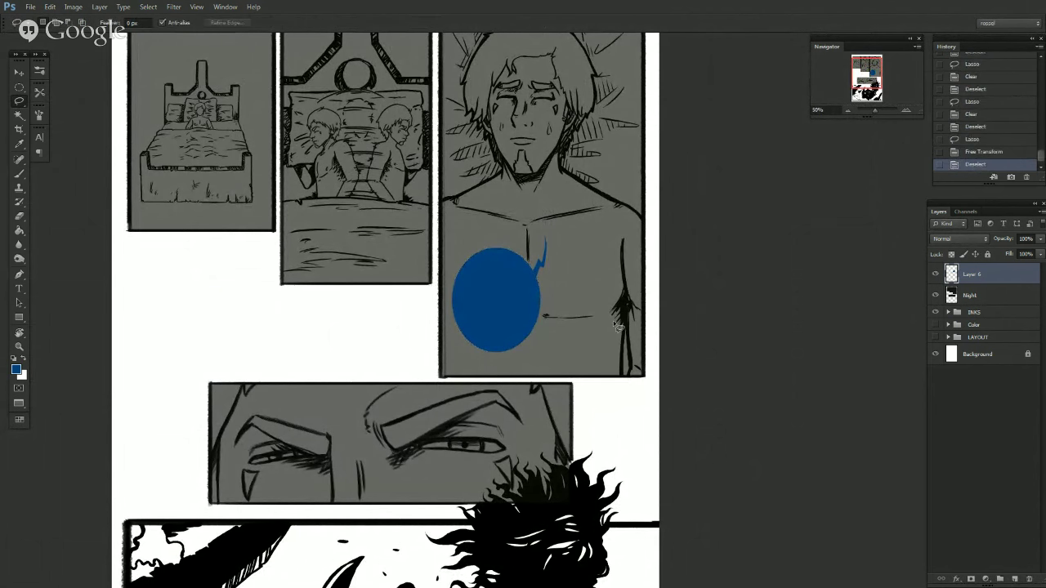
Show the Color group and check the blue balloon against the coloured panels across the page.
click(937, 326)
click(936, 325)
click(936, 325)
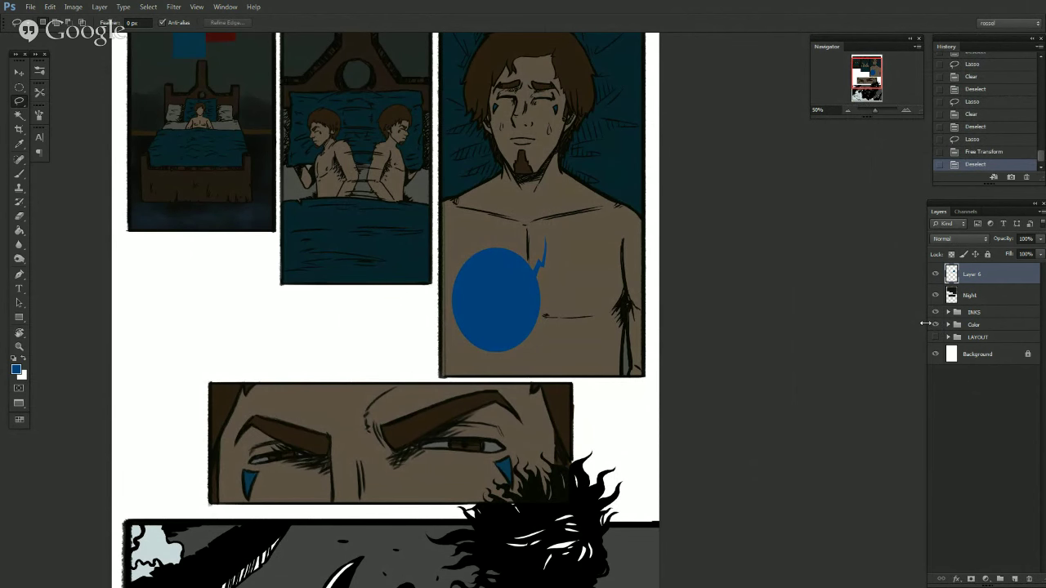
click(881, 61)
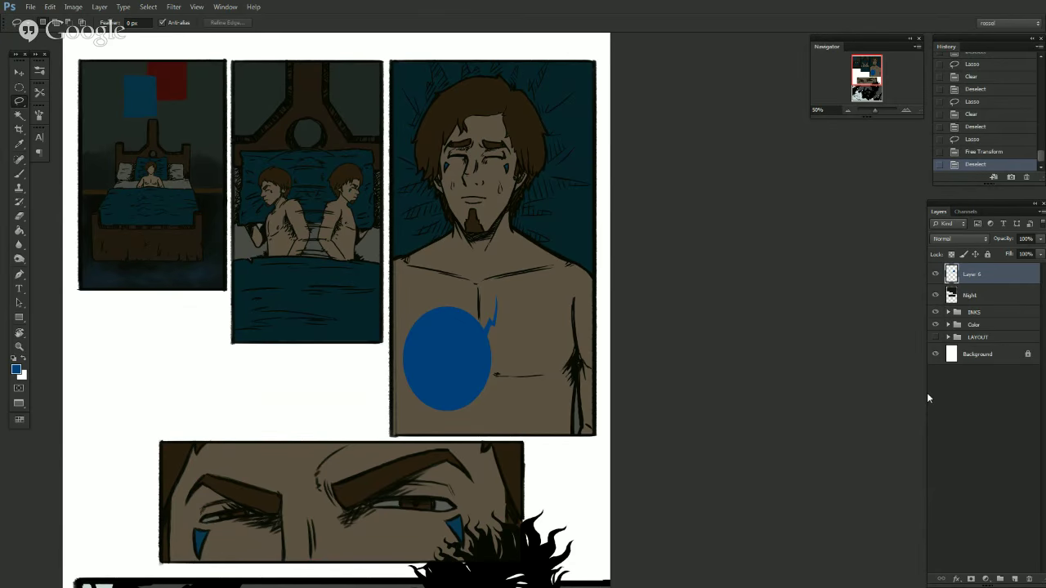
drag(862, 76, 909, 127)
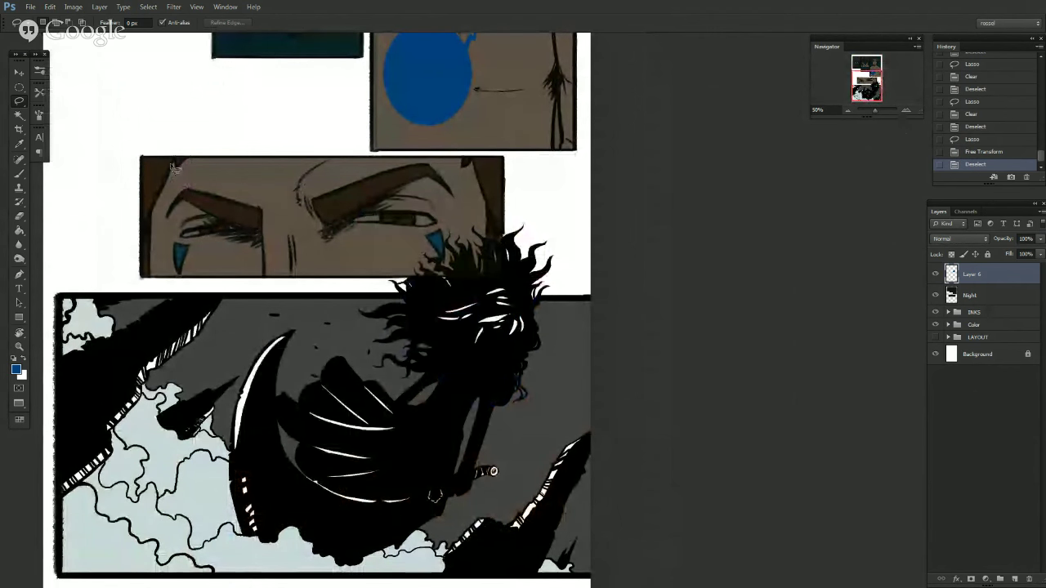
Sample the red of the speech balloon on Page 2 as the foreground colour and return to Page 1.
click(22, 404)
click(86, 401)
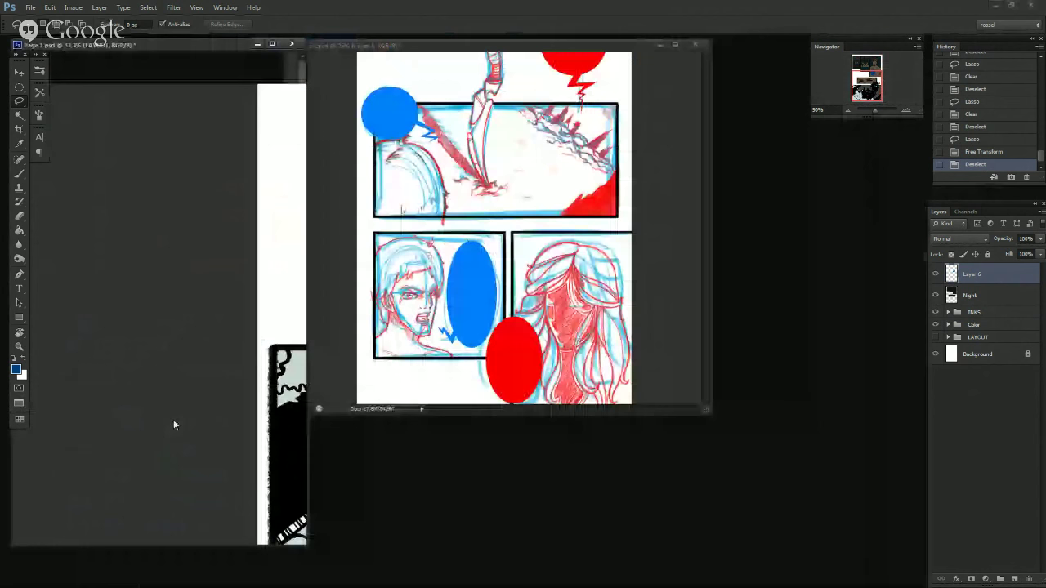
click(522, 356)
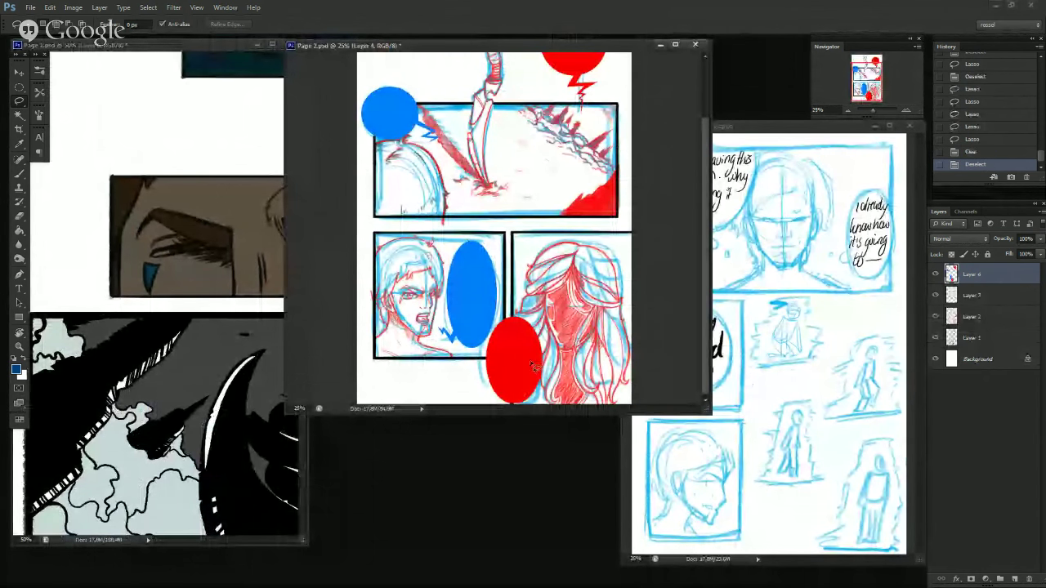
key(b)
alt+click(517, 350)
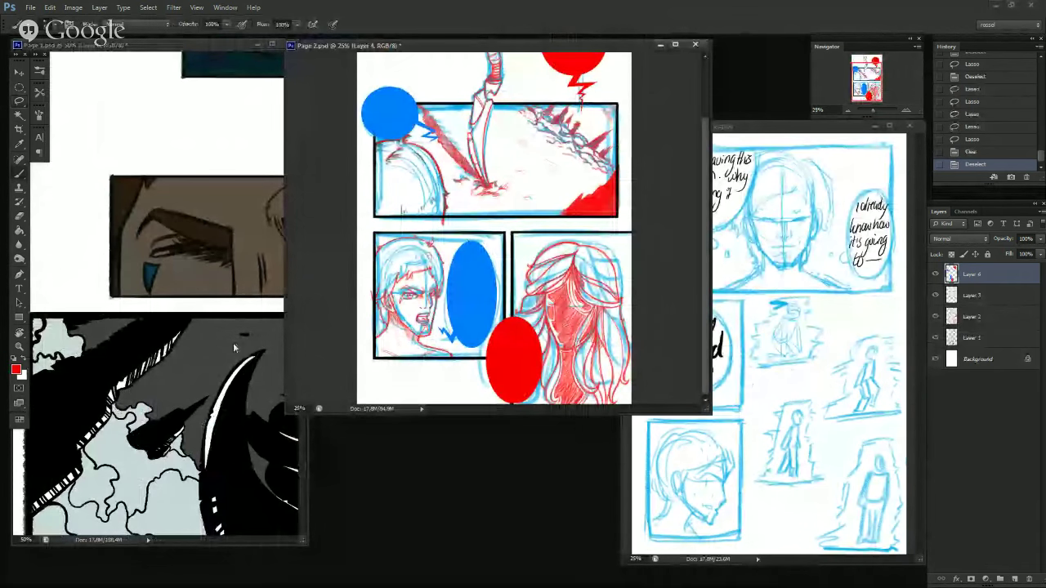
click(123, 450)
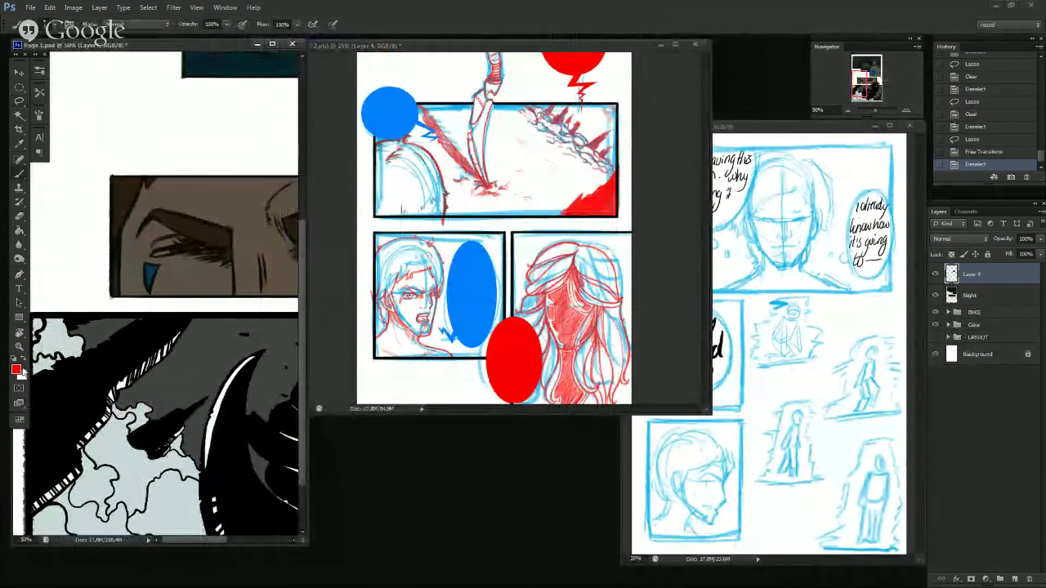
click(20, 403)
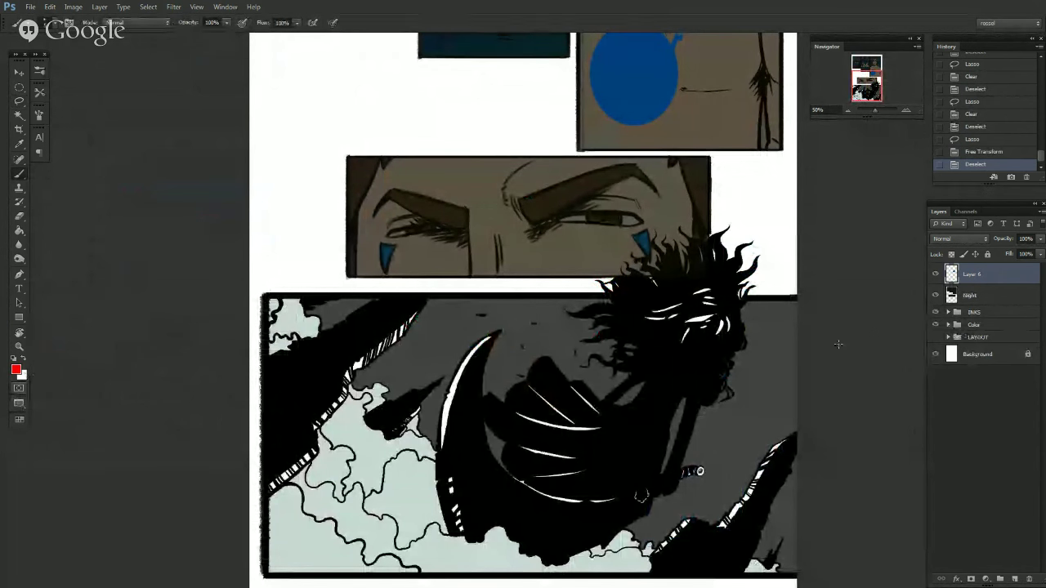
Hide the Color group and show the LAYOUT group to reveal the rough balloon in the bottom panel.
click(905, 110)
drag(874, 99, 874, 105)
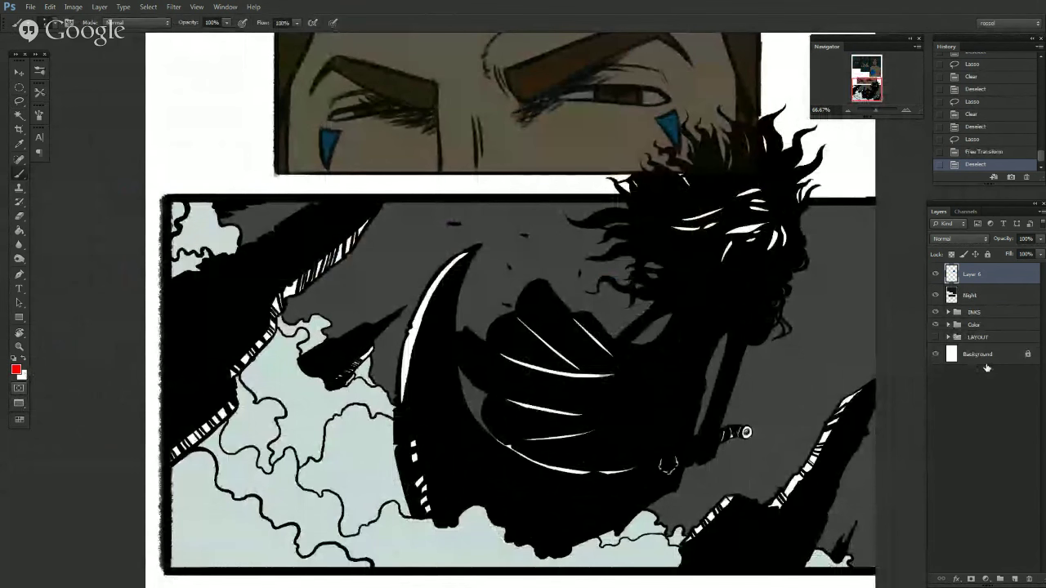
click(936, 325)
click(936, 337)
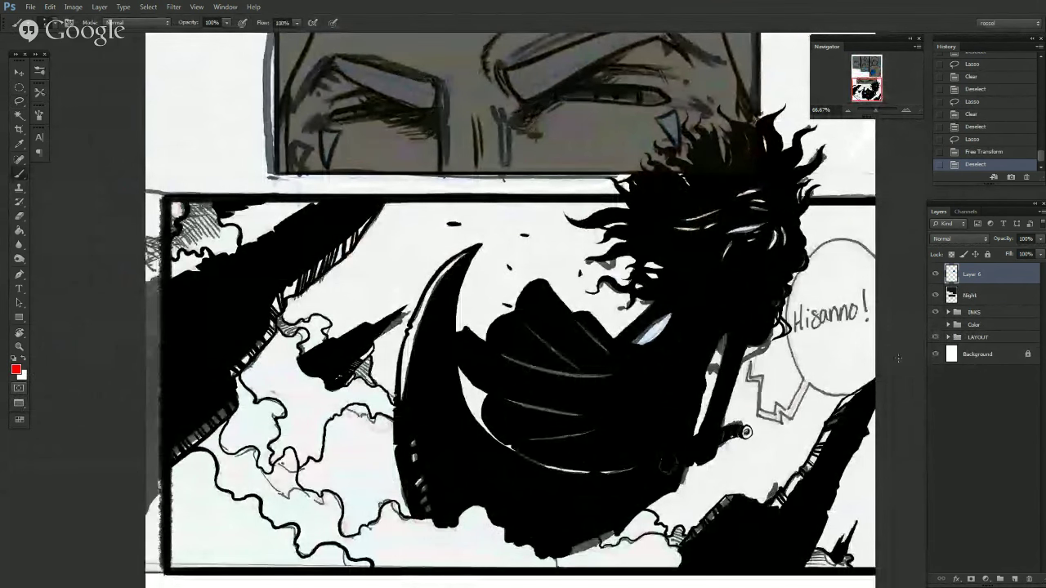
key(l)
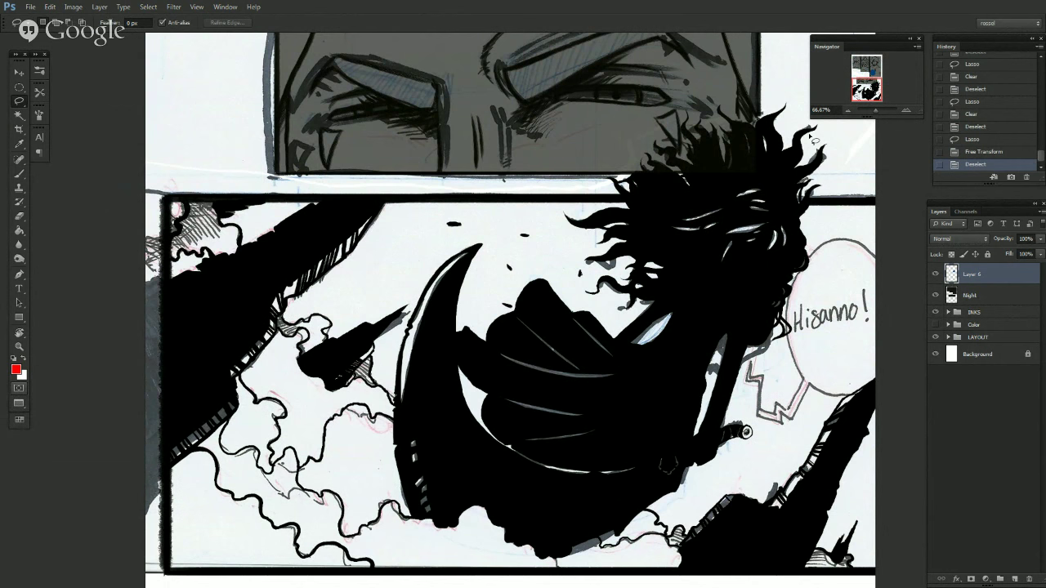
click(847, 110)
drag(873, 84, 872, 81)
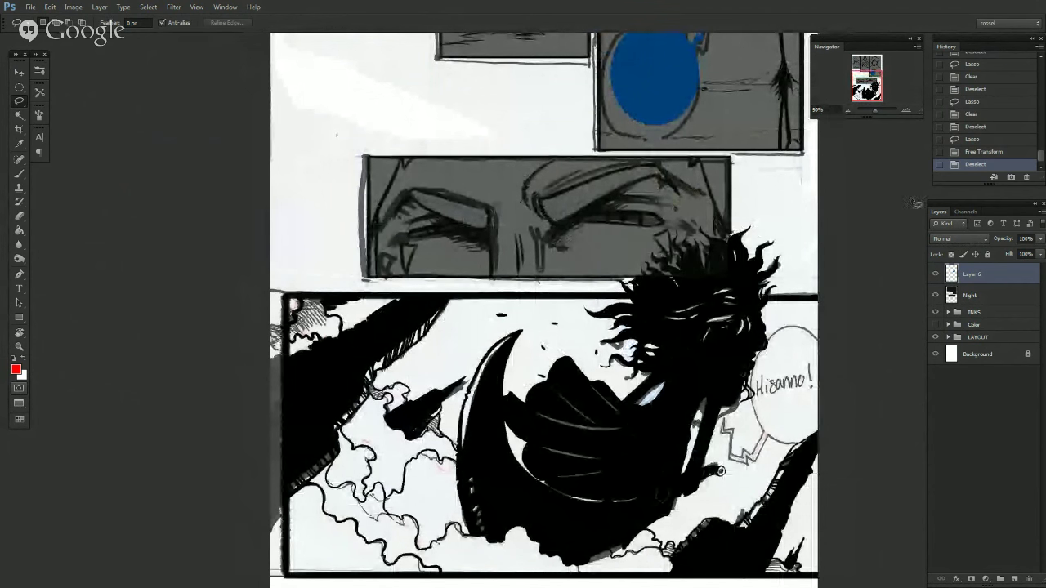
mouse_move(812, 348)
mouse_down()
mouse_move(815, 465)
mouse_move(818, 337)
mouse_up()
key(ctrl+d)
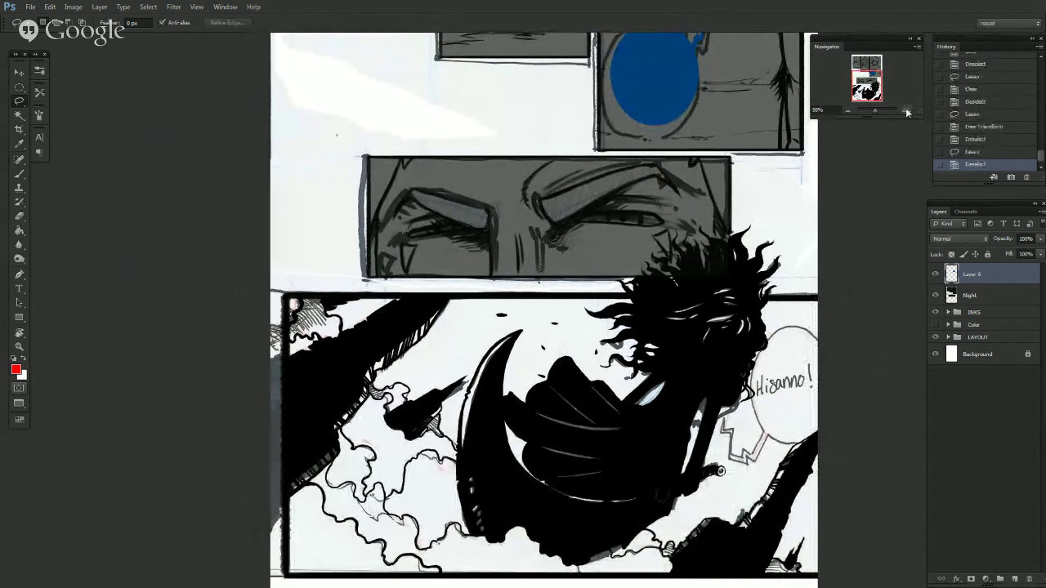
Lasso an oval balloon over the second panel, overlapping the third panel's edge, and fill it with red.
click(848, 111)
click(882, 67)
mouse_move(881, 67)
mouse_down()
mouse_move(897, 75)
mouse_move(885, 88)
mouse_up()
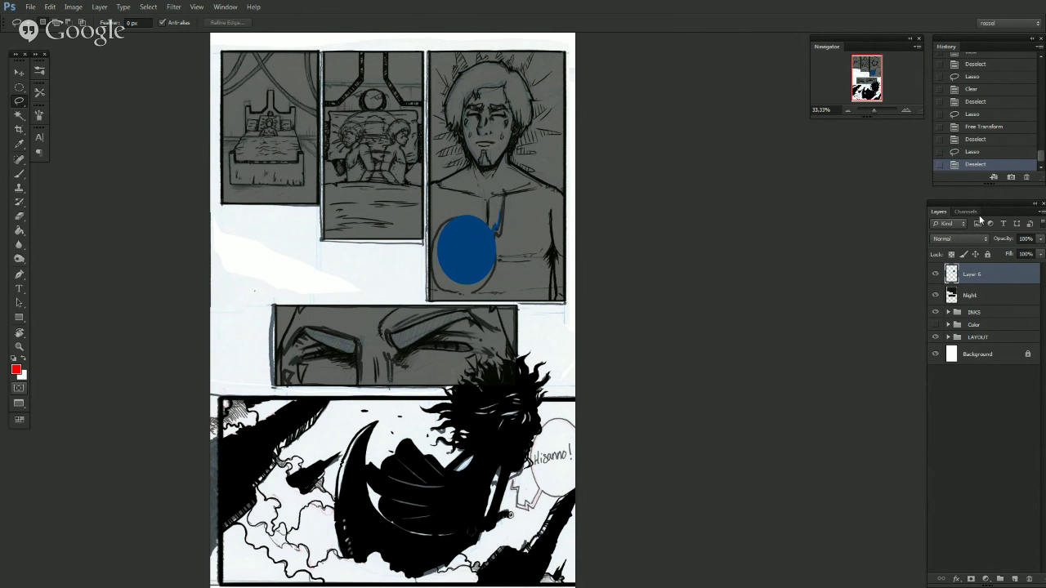
click(907, 109)
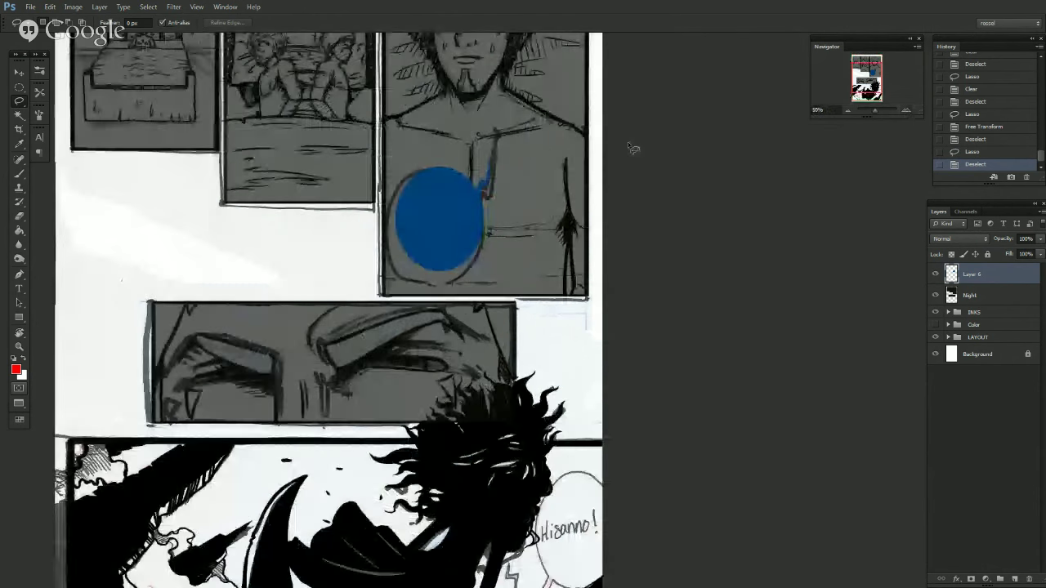
click(866, 74)
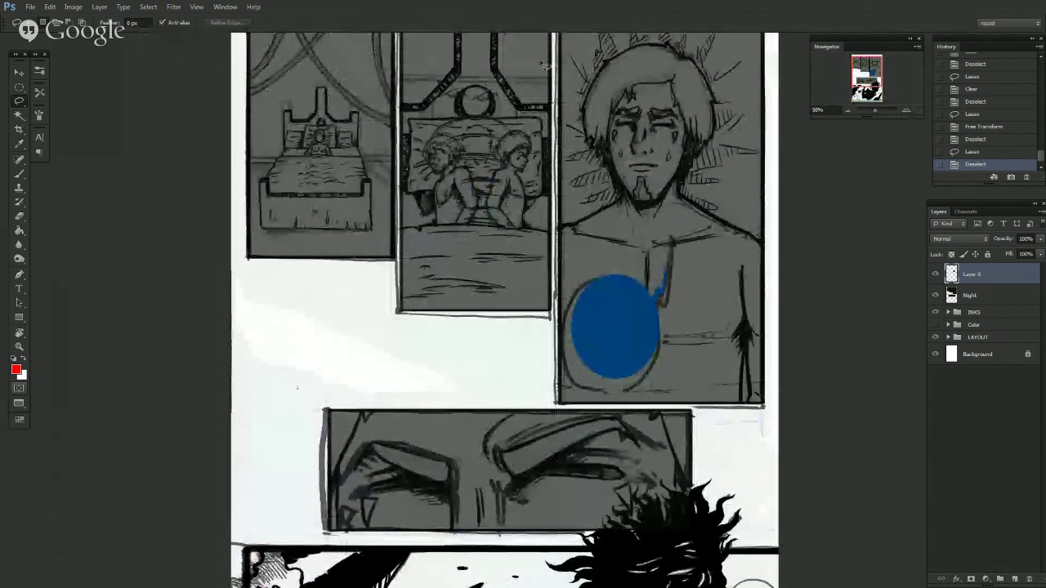
mouse_move(513, 71)
mouse_down()
mouse_move(545, 201)
mouse_move(549, 74)
mouse_move(523, 64)
mouse_up()
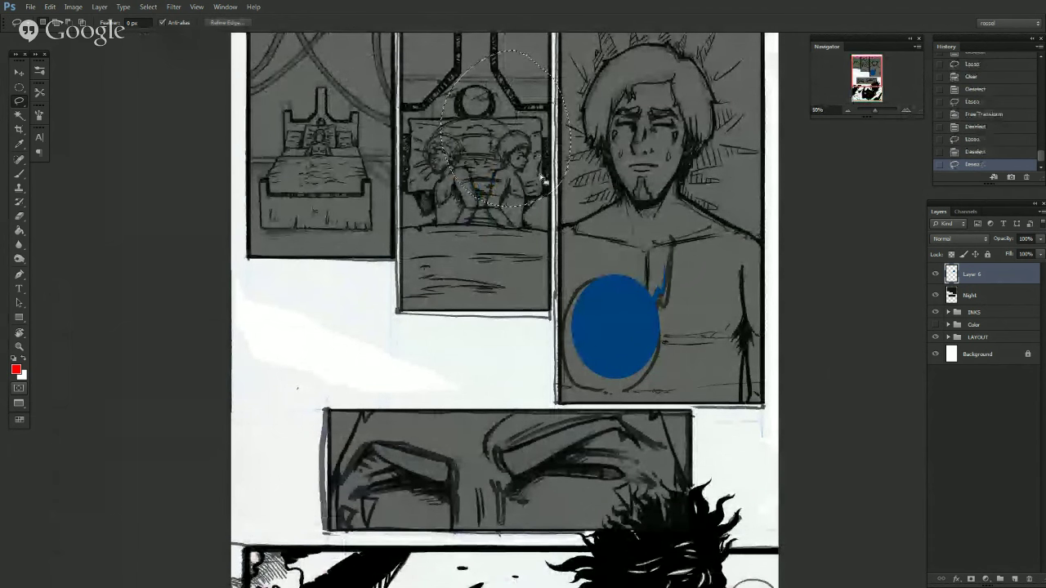
key(alt+BackSpace)
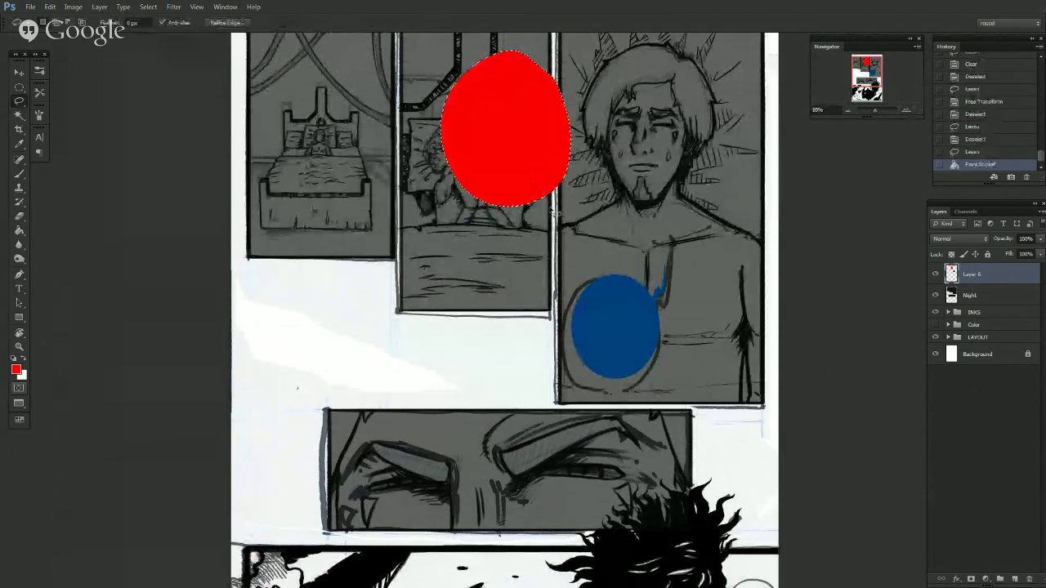
key(ctrl+d)
drag(559, 202, 574, 225)
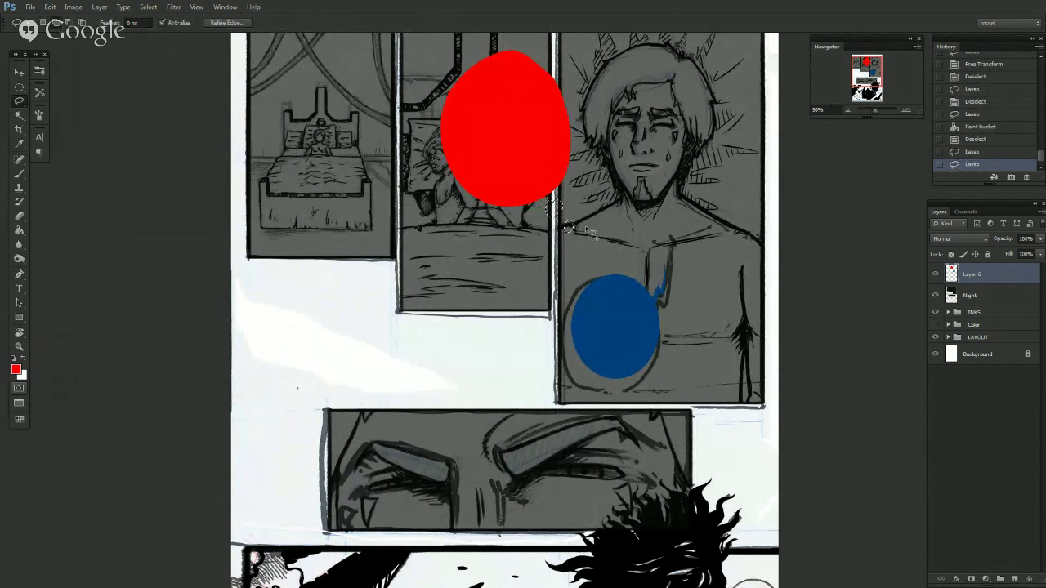
key(ctrl+alt+z)
key(ctrl+alt+z)
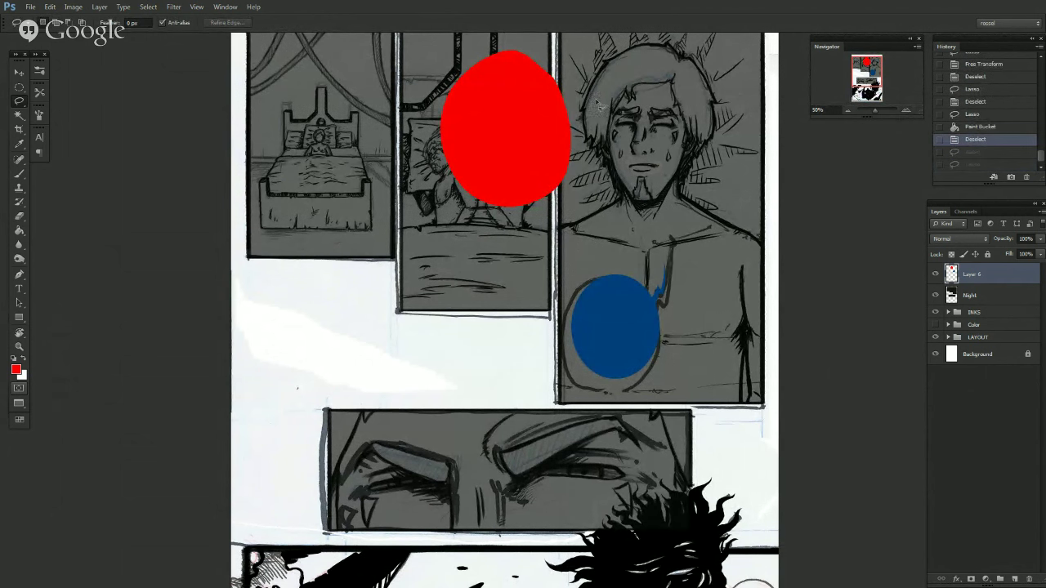
Add three shrinking red thought dots leading from the red balloon toward the man's head in the third panel.
drag(568, 61, 569, 79)
drag(610, 56, 609, 55)
key(g)
click(568, 65)
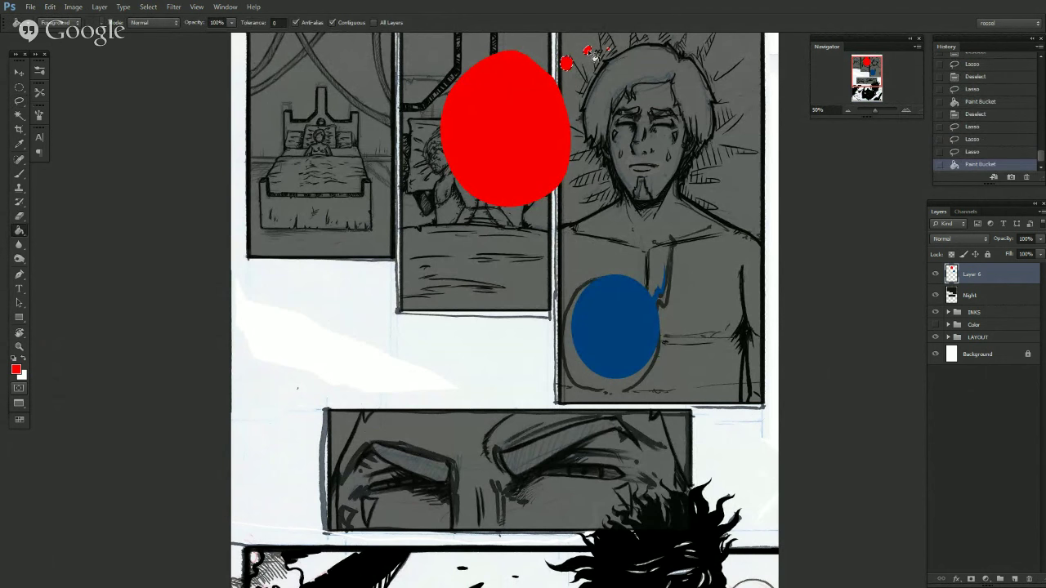
key(l)
key(ctrl+d)
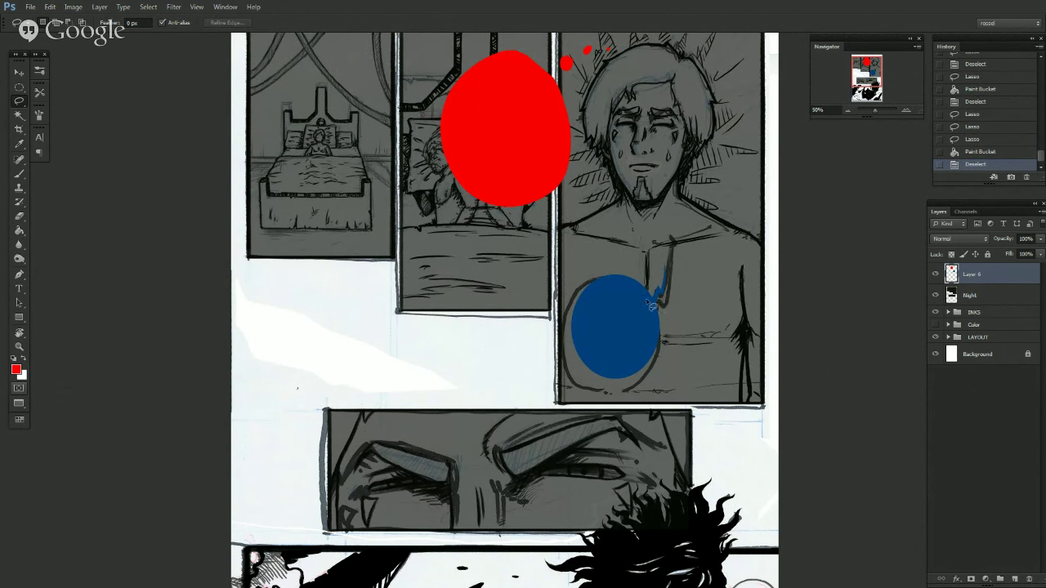
Show the Color group, then lasso a tall four-pointed balloon between the first two panels and the eyes panel and fill it with red.
click(936, 324)
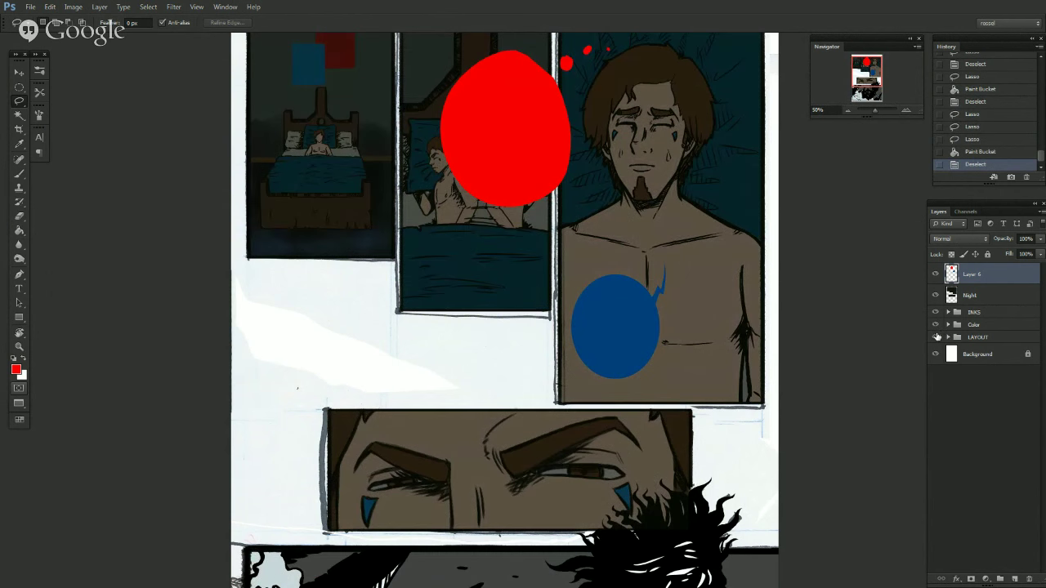
key(ctrl+minus)
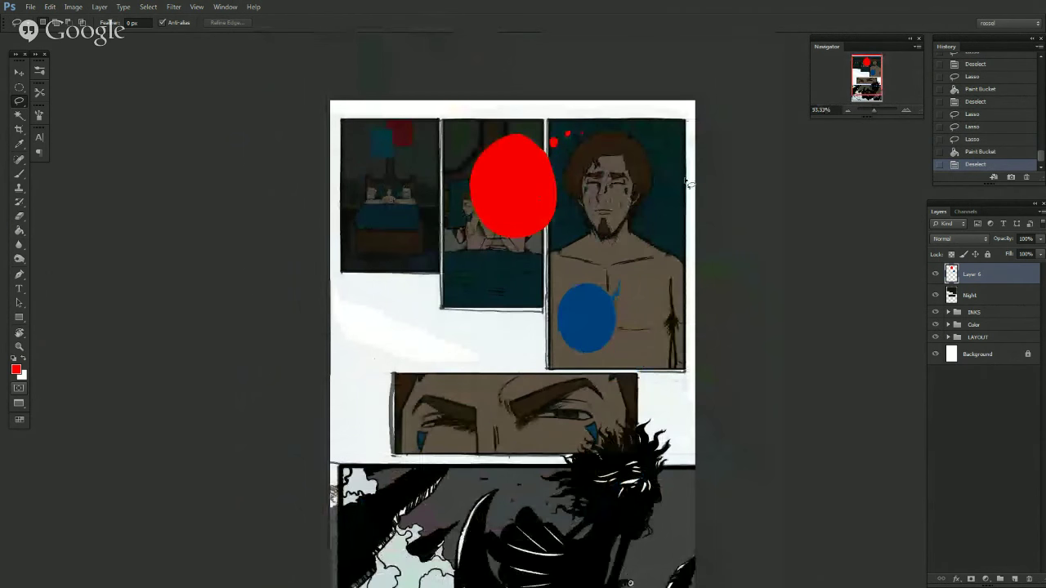
key(ctrl+plus)
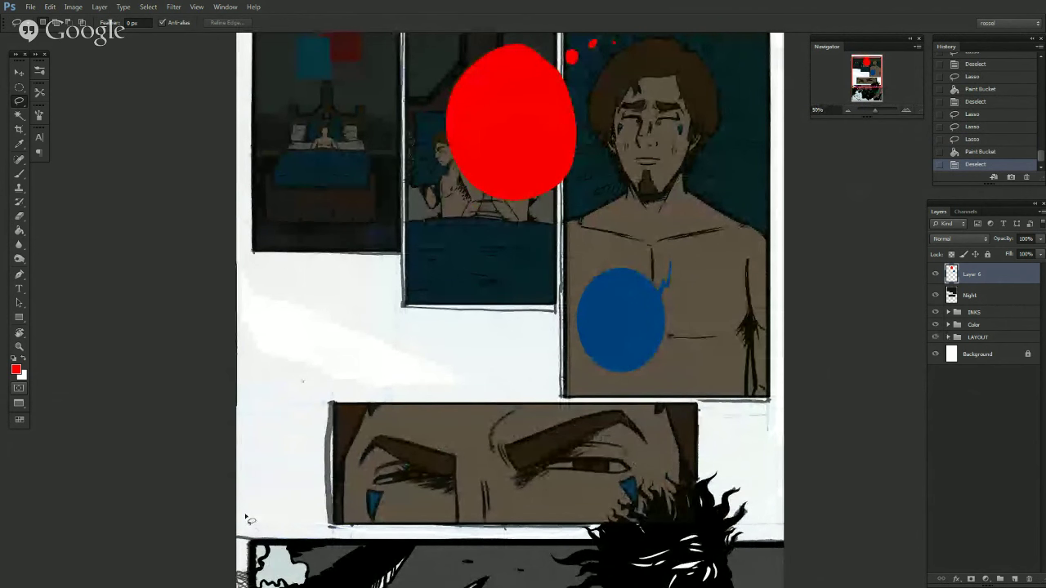
mouse_move(331, 194)
mouse_down()
mouse_move(330, 447)
mouse_move(332, 438)
mouse_move(491, 414)
mouse_move(464, 241)
mouse_move(473, 198)
mouse_move(330, 196)
mouse_up()
key(g)
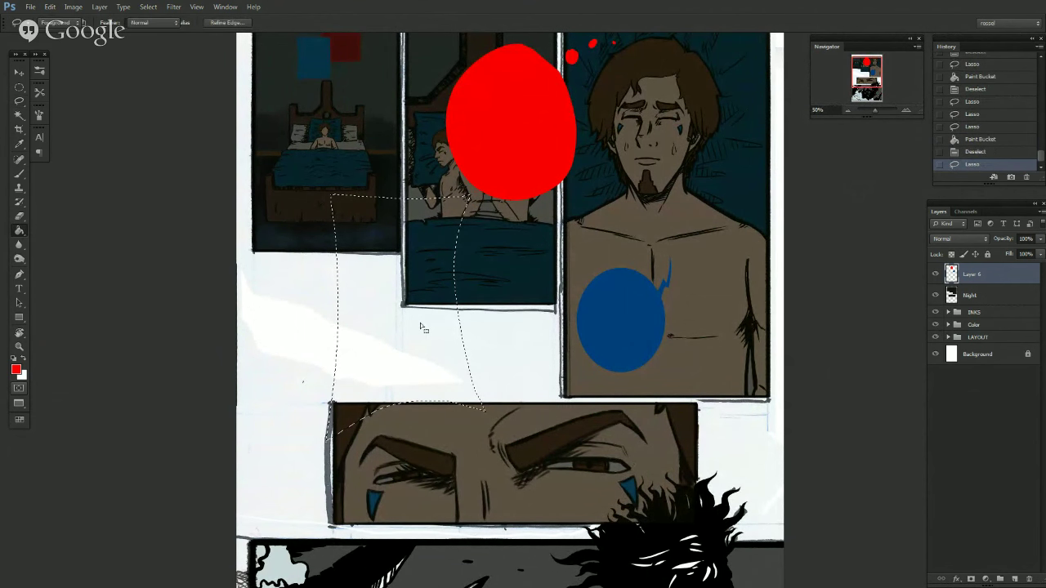
click(440, 349)
key(l)
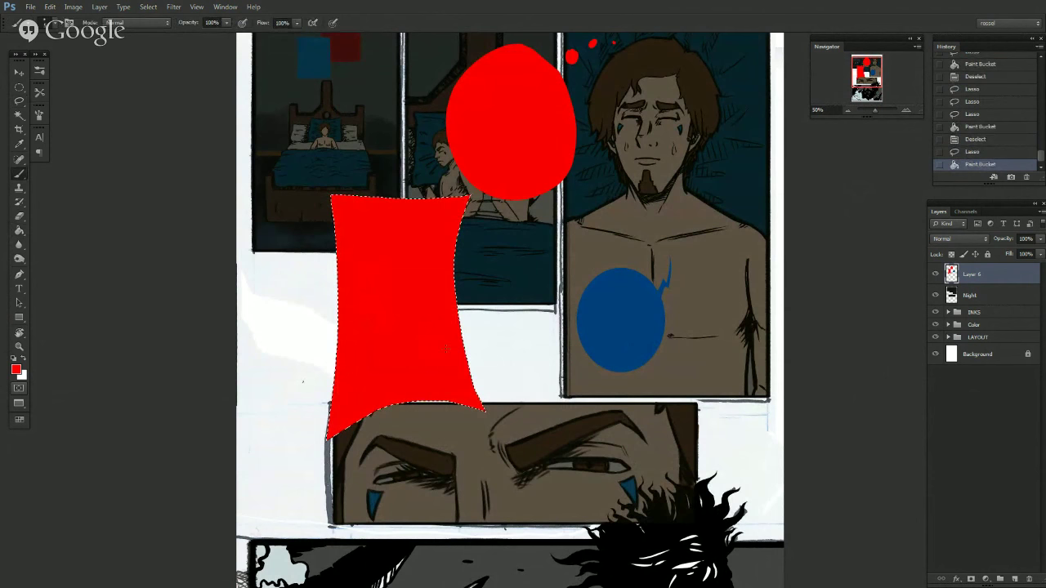
key(ctrl+d)
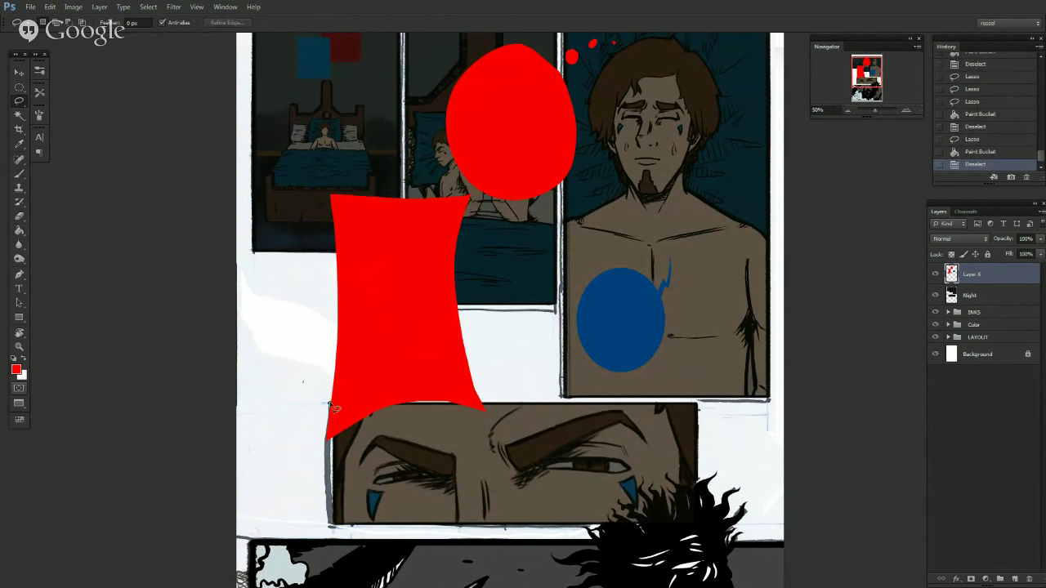
Lasso an extra spike at each corner of the four-pointed red balloon and fill the spikes with red.
mouse_move(314, 439)
mouse_down()
mouse_move(342, 405)
mouse_move(319, 427)
mouse_up()
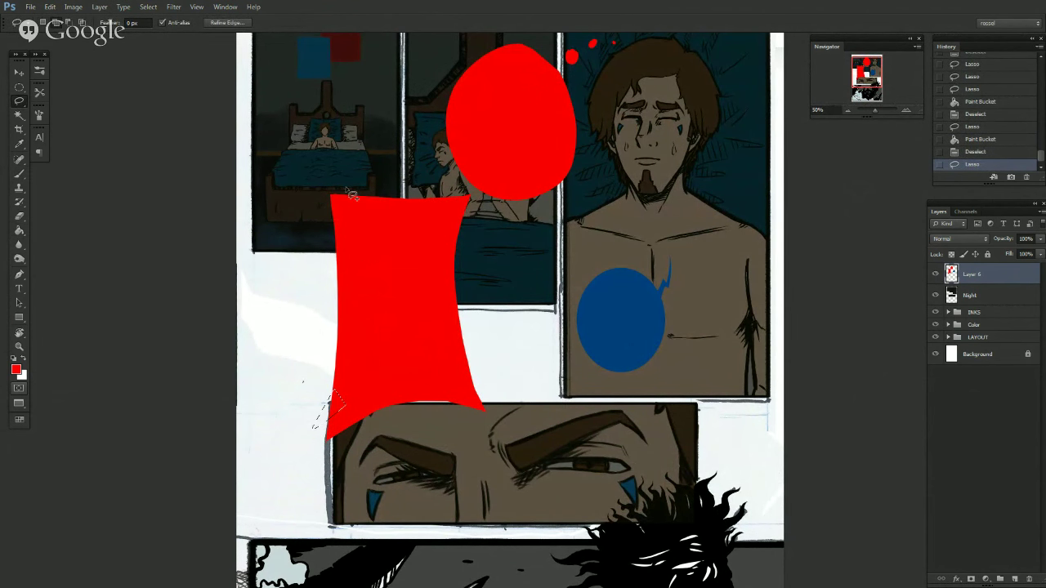
drag(332, 203, 340, 232)
mouse_move(432, 207)
mouse_down()
mouse_move(468, 193)
mouse_move(444, 211)
mouse_up()
mouse_move(470, 383)
mouse_down()
mouse_move(494, 394)
mouse_move(484, 401)
mouse_up()
key(g)
click(342, 415)
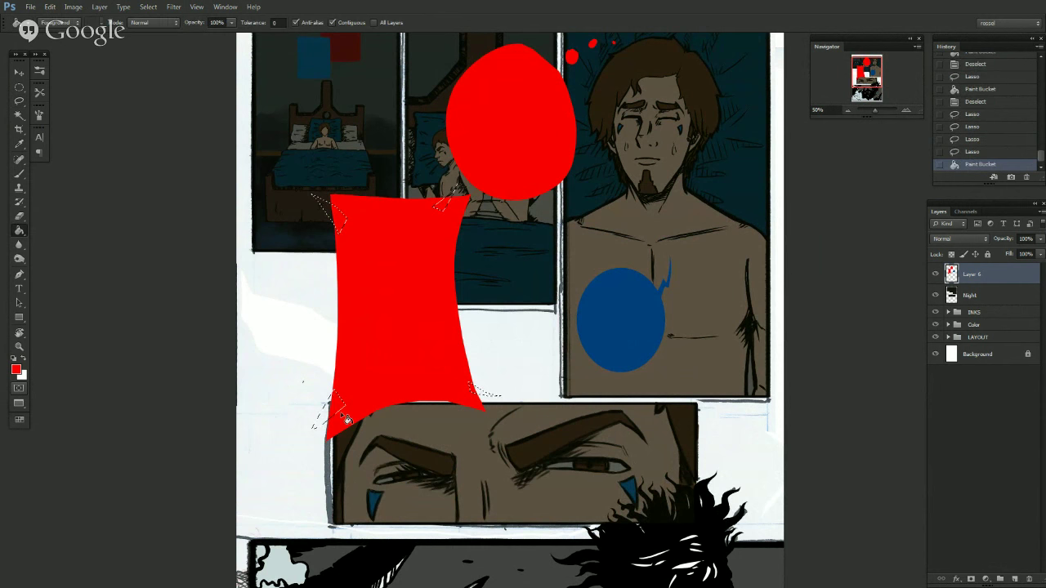
click(328, 420)
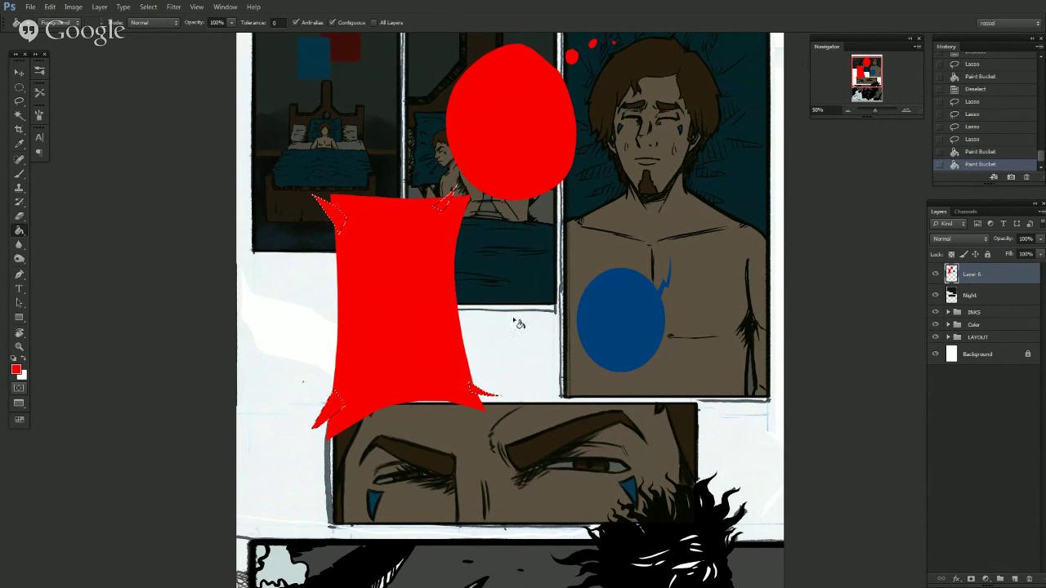
key(l)
click(569, 386)
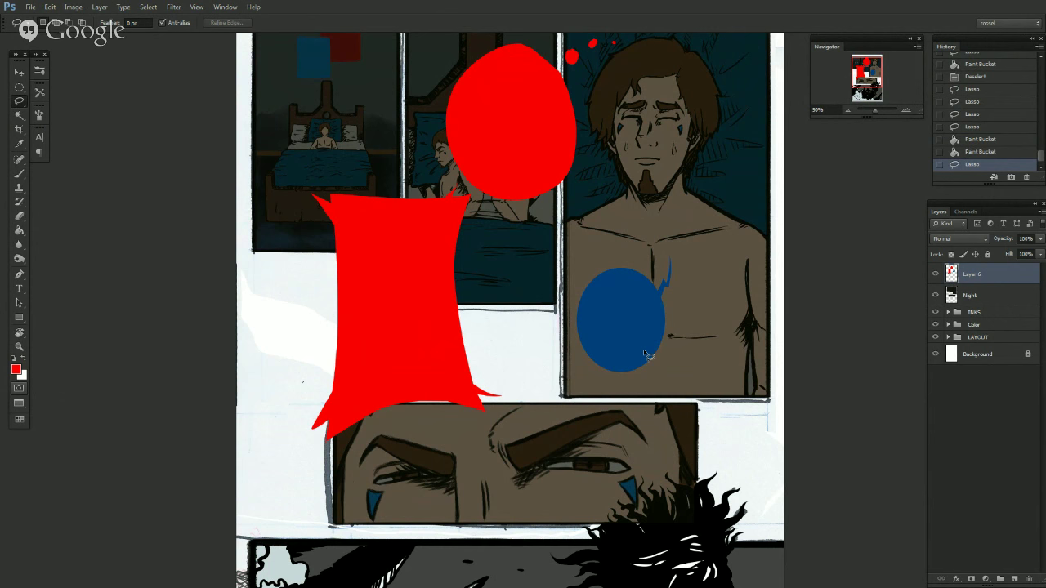
Lasso an inset outline following the spiked balloon's edges and fill the inside with white, keeping a red border.
drag(874, 69, 878, 70)
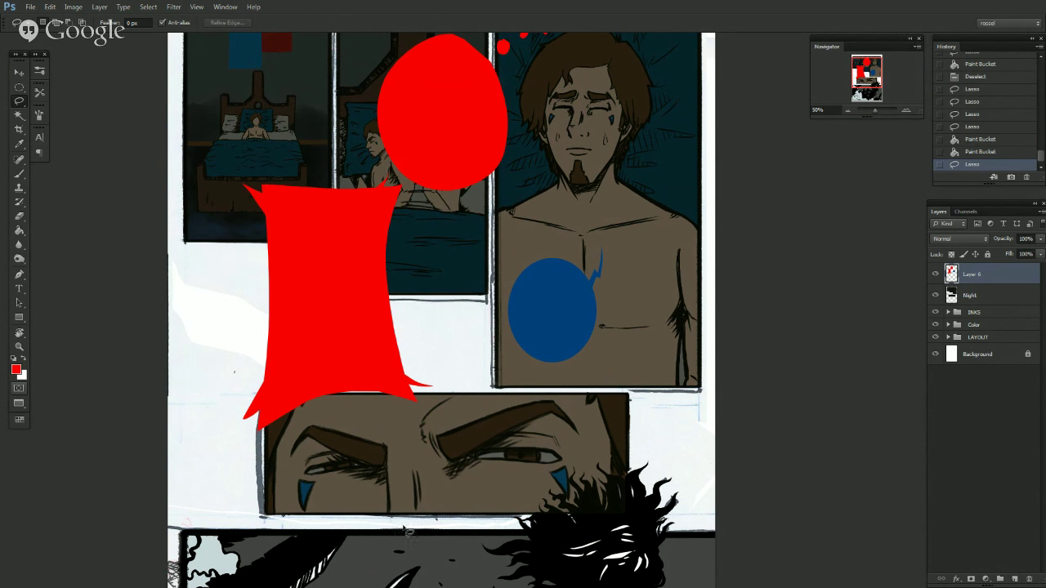
drag(271, 210, 276, 266)
drag(277, 304, 277, 370)
mouse_move(273, 407)
mouse_down()
mouse_move(306, 392)
mouse_move(340, 335)
mouse_move(268, 193)
mouse_move(312, 217)
mouse_move(350, 195)
mouse_move(392, 193)
mouse_move(380, 203)
mouse_move(356, 304)
mouse_move(329, 254)
mouse_up()
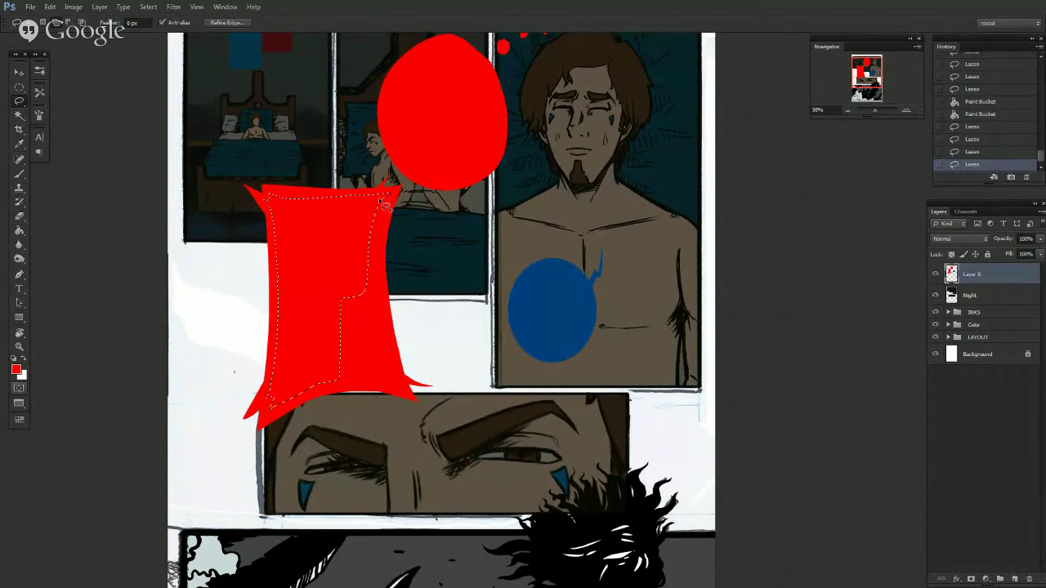
mouse_move(389, 217)
mouse_down()
mouse_move(388, 333)
mouse_move(405, 375)
mouse_move(339, 362)
mouse_up()
drag(382, 294, 421, 288)
mouse_move(304, 393)
mouse_down()
mouse_move(388, 385)
mouse_move(354, 336)
mouse_move(325, 389)
mouse_move(341, 387)
mouse_move(316, 387)
mouse_move(369, 387)
mouse_move(369, 362)
mouse_move(304, 339)
mouse_up()
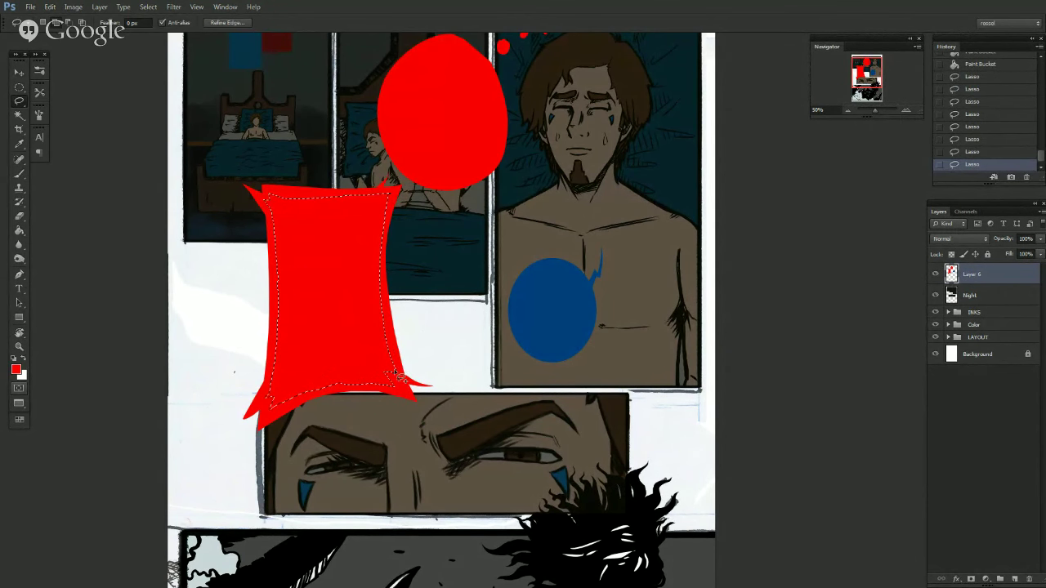
mouse_move(380, 383)
mouse_down()
mouse_move(407, 395)
mouse_move(373, 351)
mouse_move(396, 377)
mouse_move(392, 349)
mouse_up()
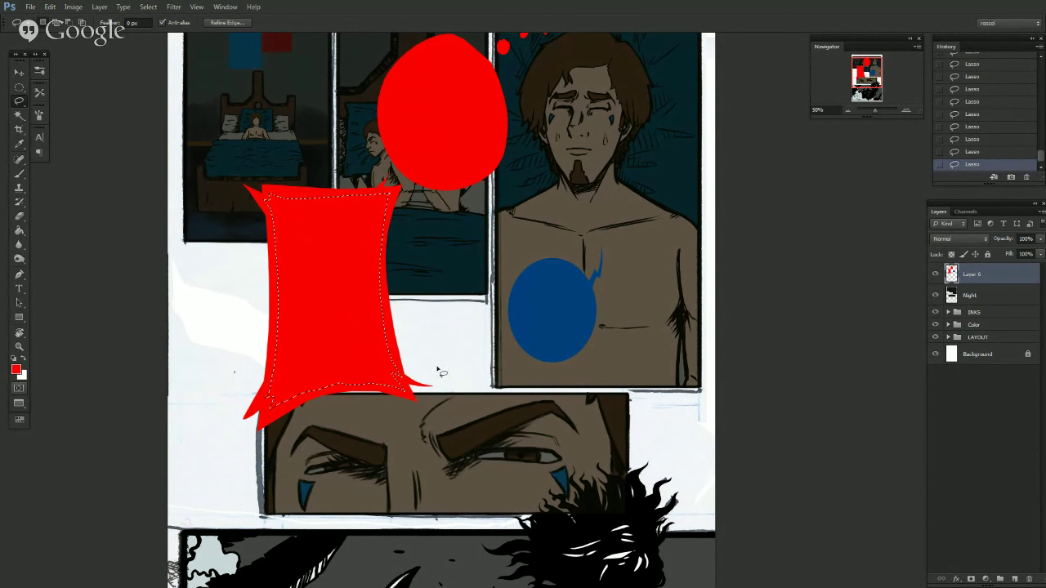
key(g)
key(x)
click(345, 321)
key(l)
key(ctrl+d)
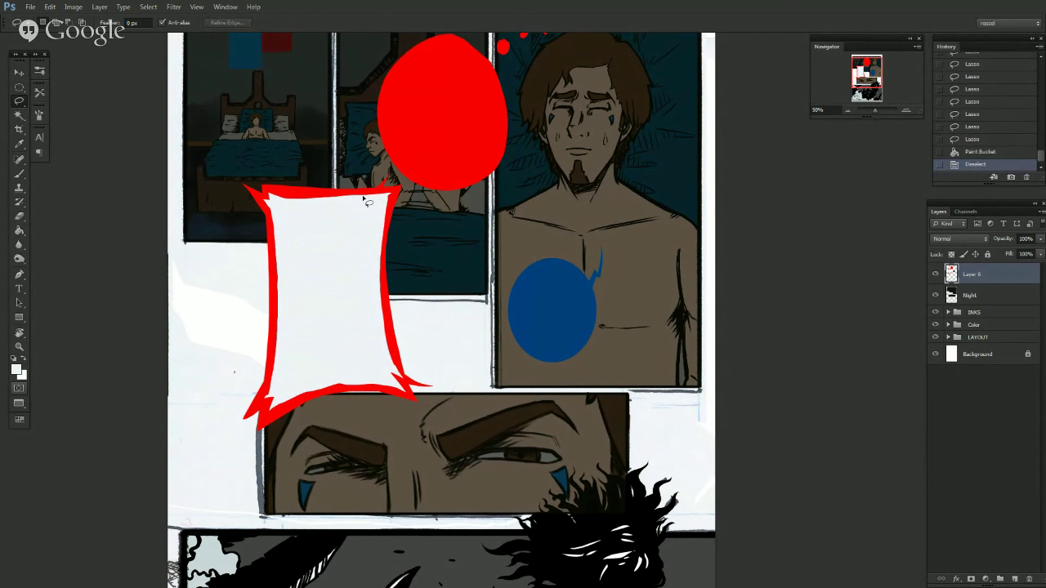
Lasso small areas at the spiked balloon's upper right inner corner and fill them with white to sharpen the point.
drag(372, 200, 392, 194)
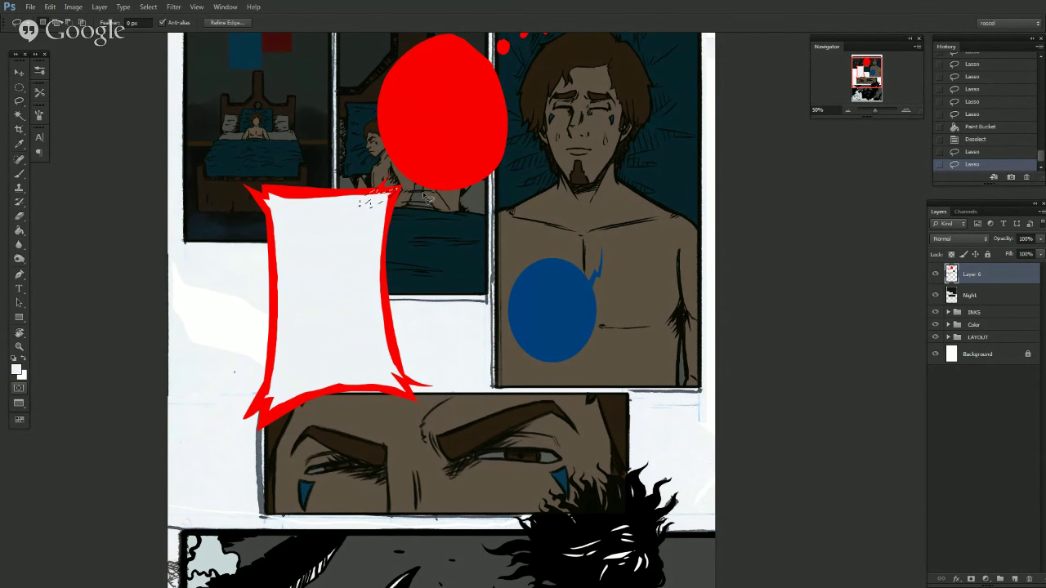
key(g)
click(381, 204)
click(383, 208)
key(l)
key(ctrl+d)
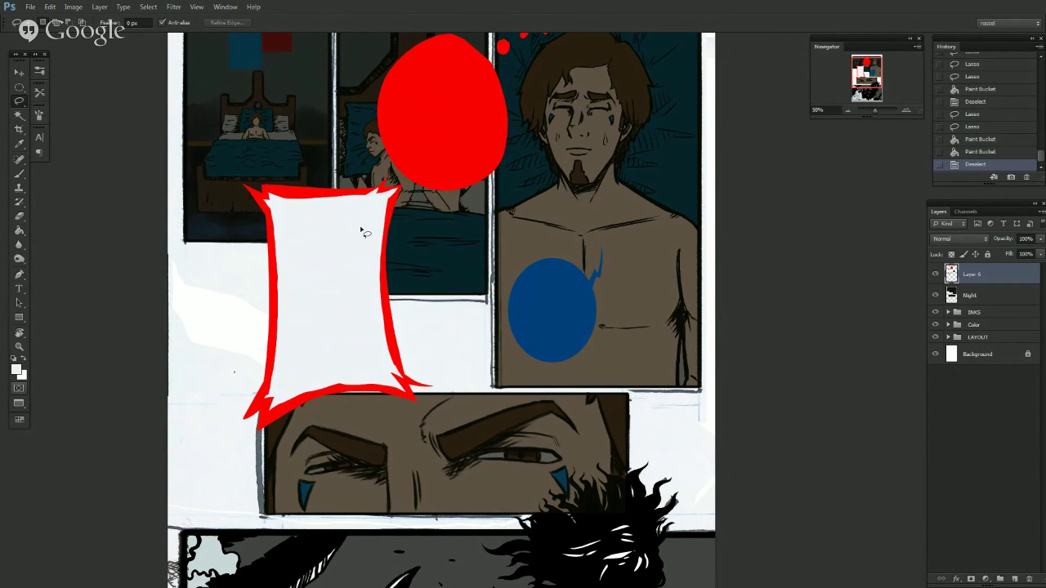
Lasso around the red oval, its thought dots and the spiked balloon, and delete them from the layer.
click(845, 111)
click(845, 112)
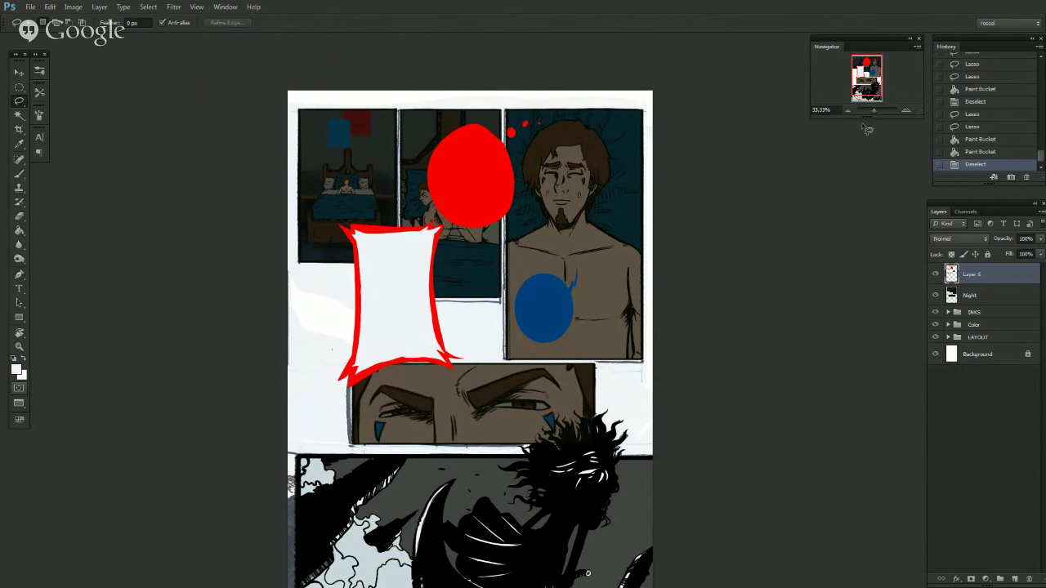
click(848, 110)
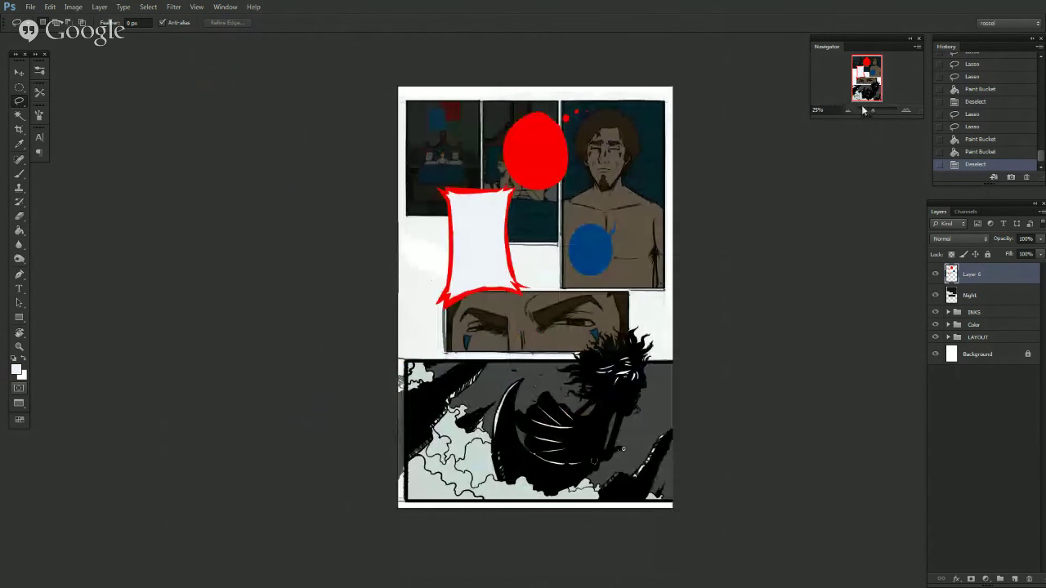
click(908, 110)
mouse_move(593, 42)
mouse_down()
mouse_move(652, 81)
mouse_move(590, 164)
mouse_move(555, 282)
mouse_move(367, 180)
mouse_move(531, 37)
mouse_move(595, 41)
mouse_up()
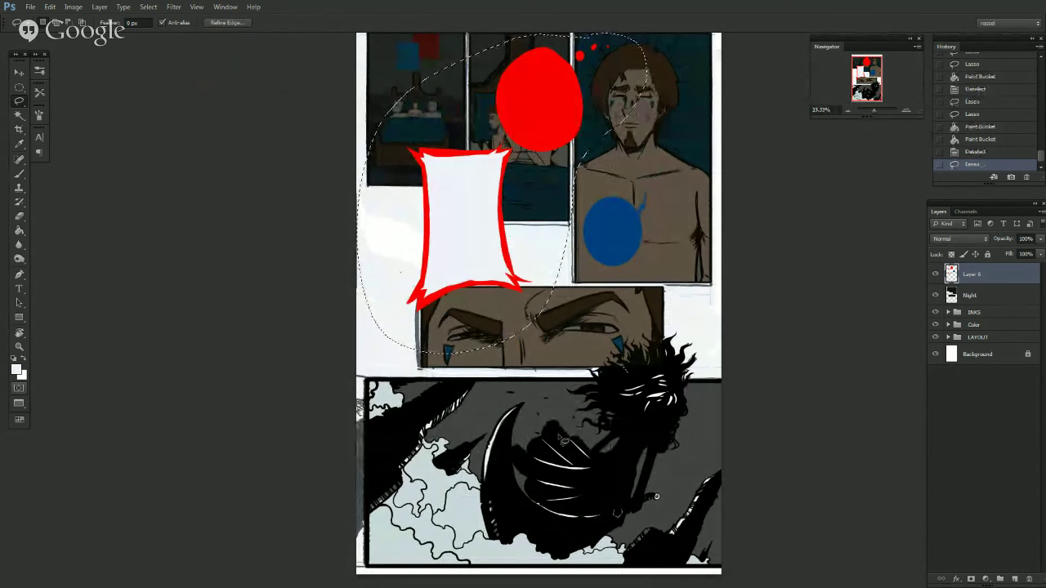
key(Delete)
key(ctrl+d)
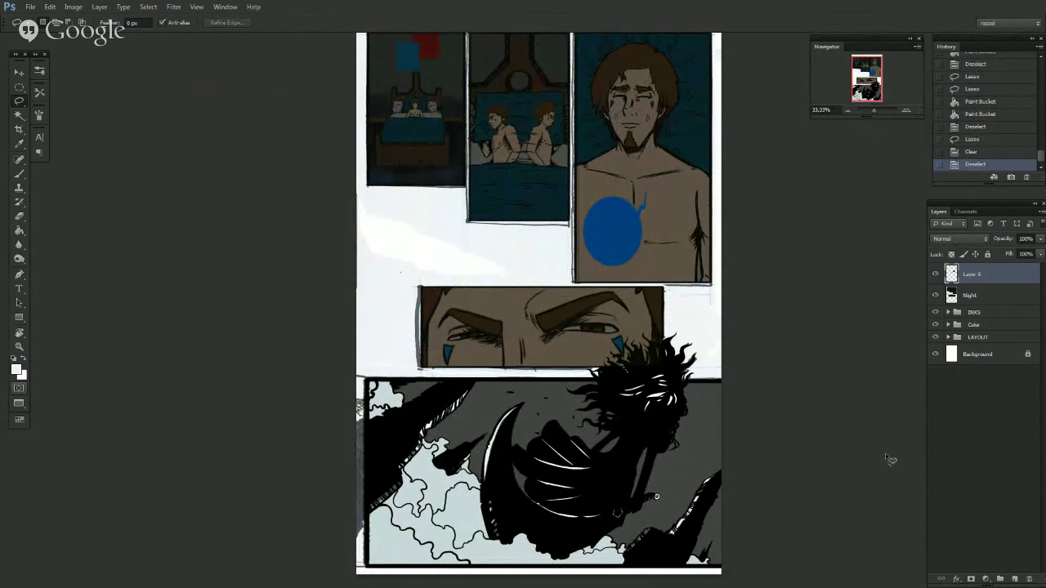
click(906, 112)
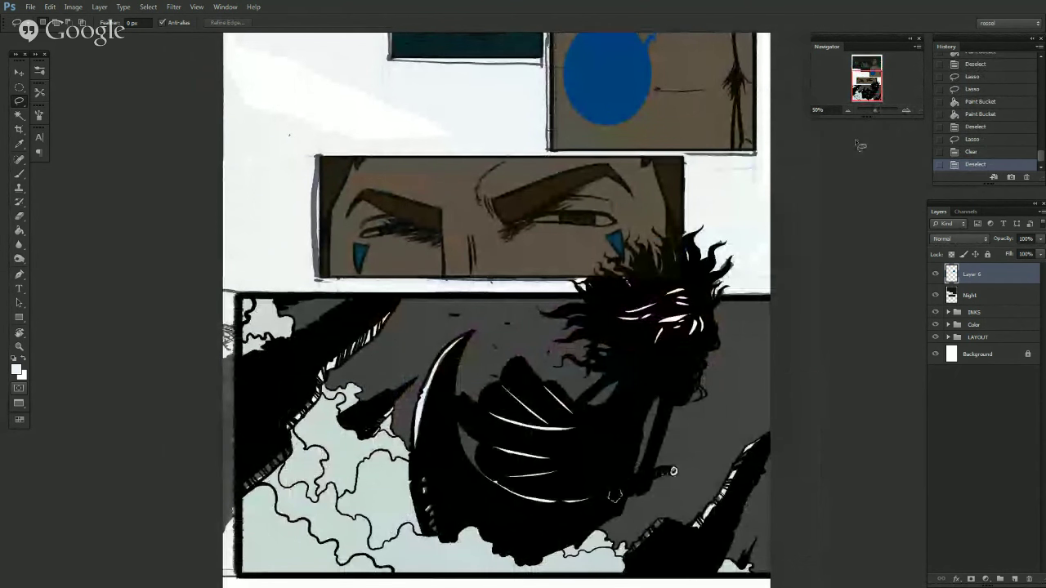
mouse_move(705, 368)
mouse_down()
mouse_move(750, 439)
mouse_move(745, 455)
mouse_move(674, 459)
mouse_up()
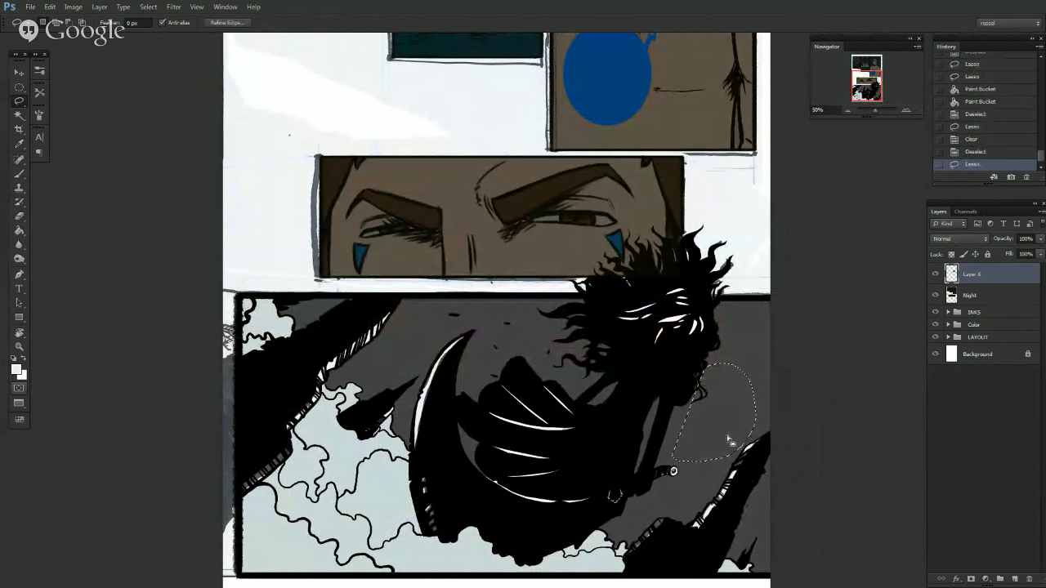
key(ctrl+d)
Hide the Color group and place an elliptical selection over the rough lettered balloon beside the figure's head in the bottom panel.
click(24, 90)
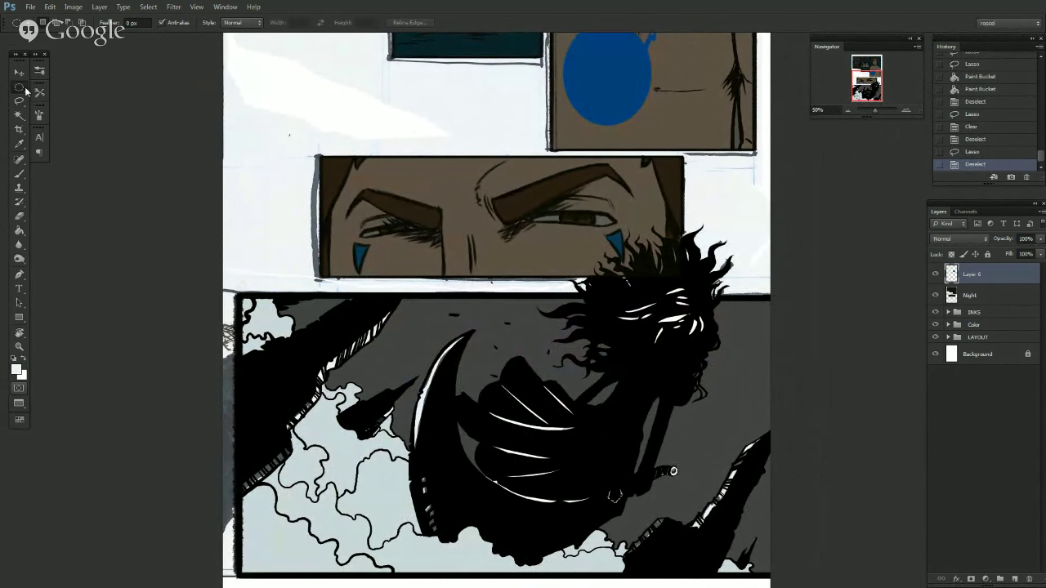
click(937, 324)
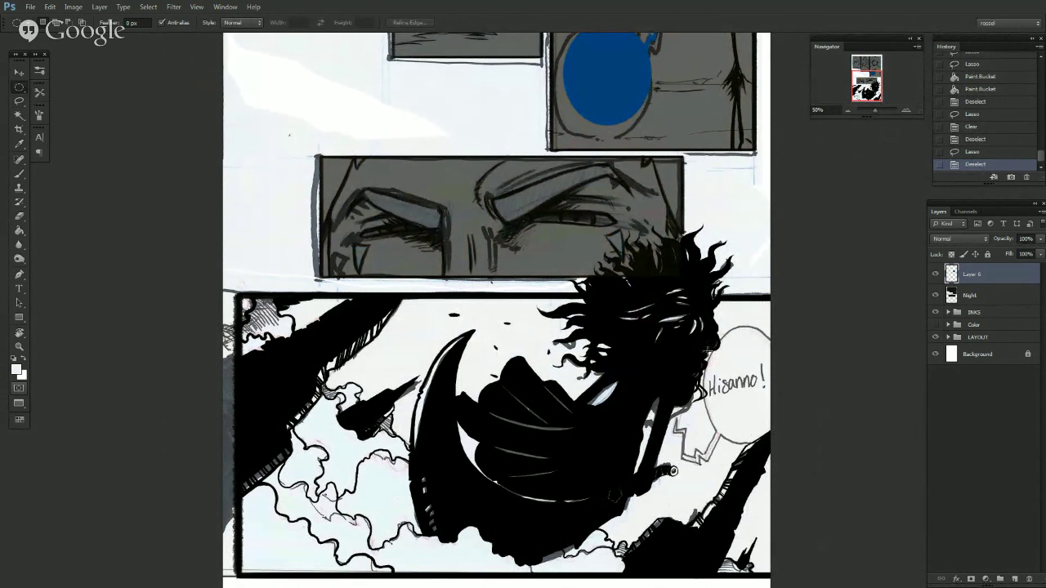
drag(700, 326, 785, 451)
key(ctrl+d)
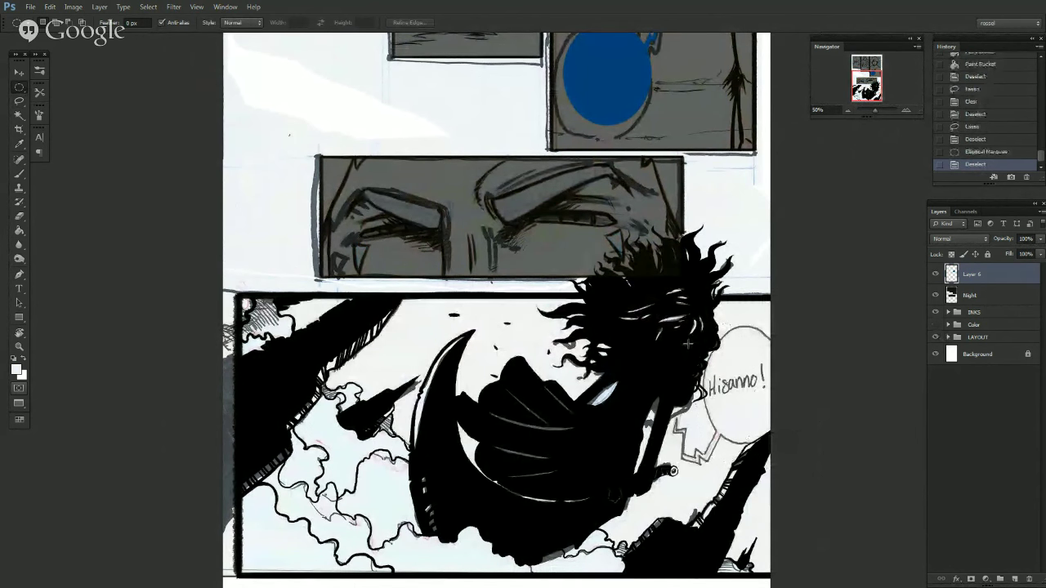
drag(686, 339, 771, 473)
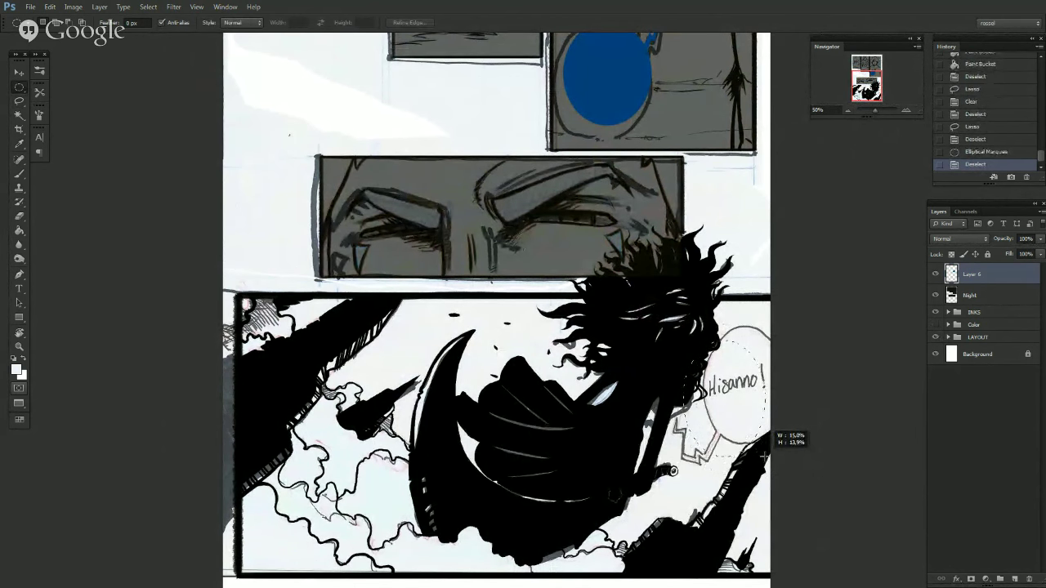
drag(685, 339, 760, 452)
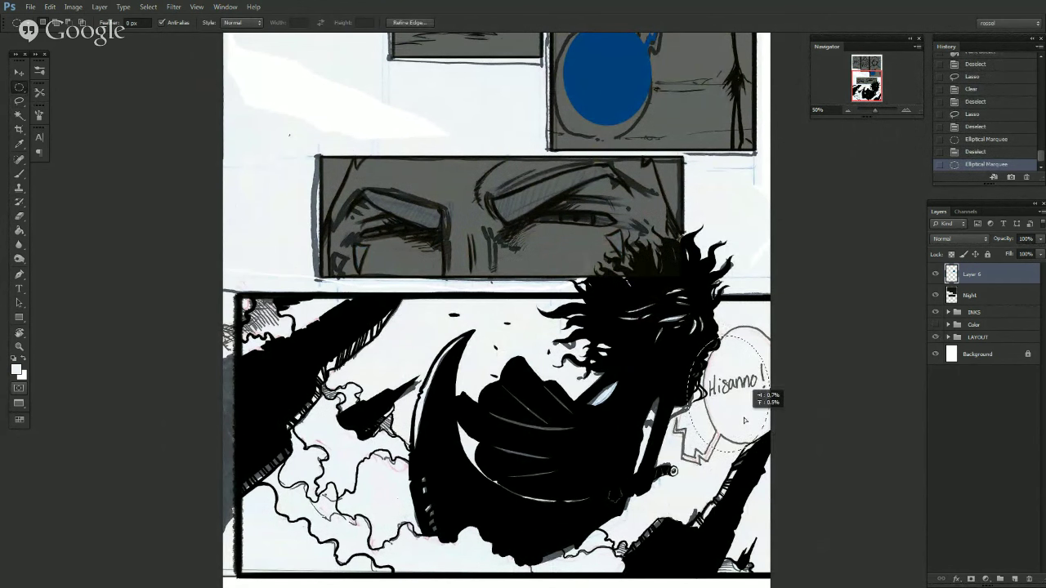
drag(744, 426, 739, 428)
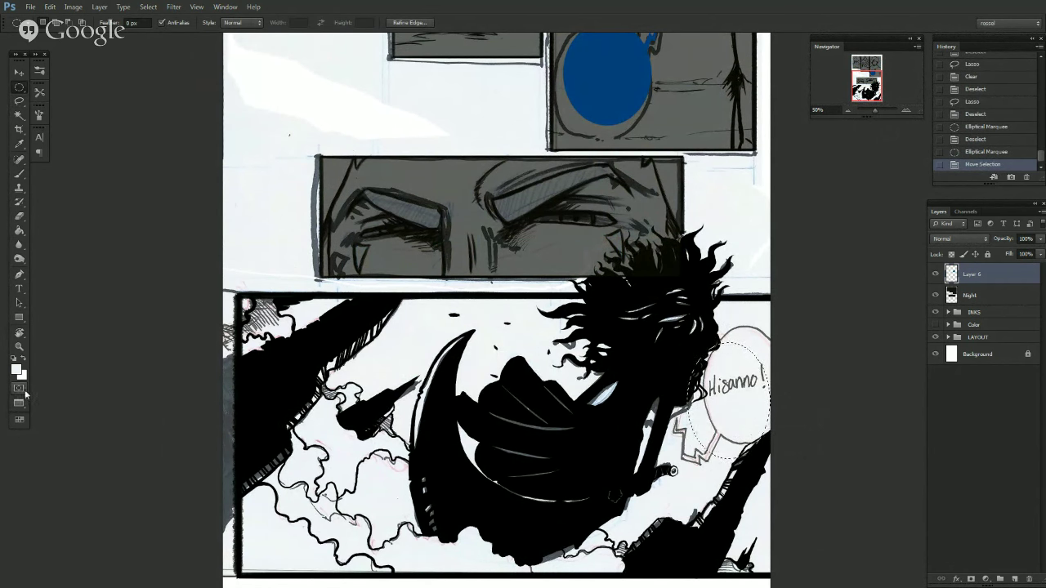
Sample the red of the lower speech balloon on Page 2 as the foreground colour and return to Page 1 in full-screen view.
drag(19, 403, 123, 399)
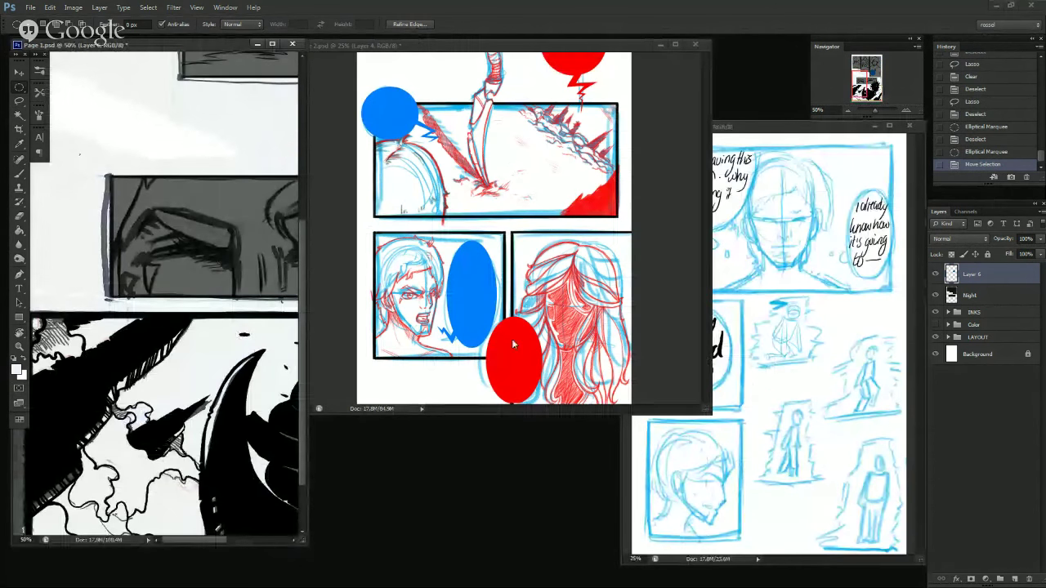
key(b)
click(507, 353)
alt+click(515, 353)
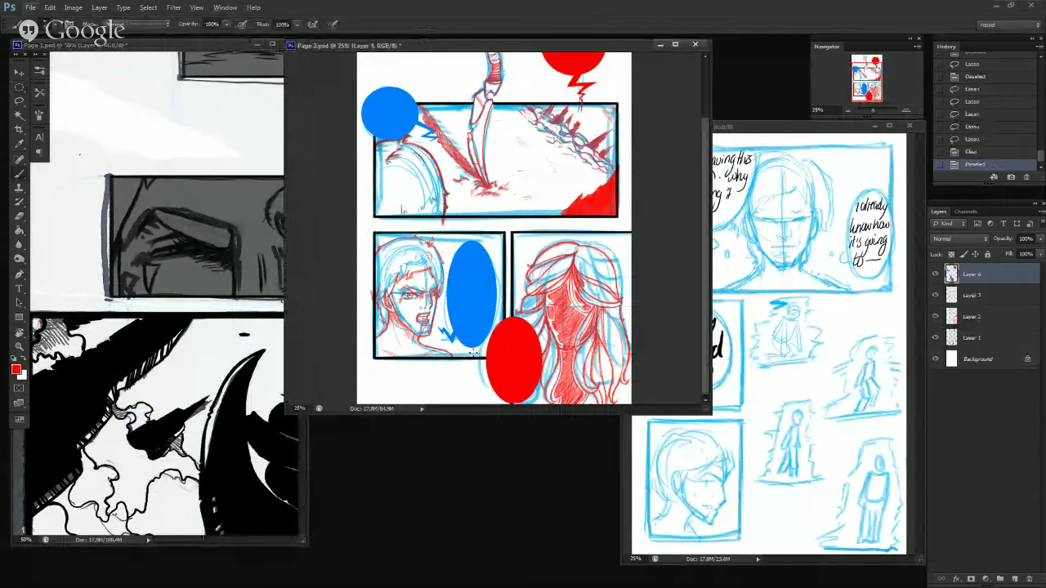
click(105, 356)
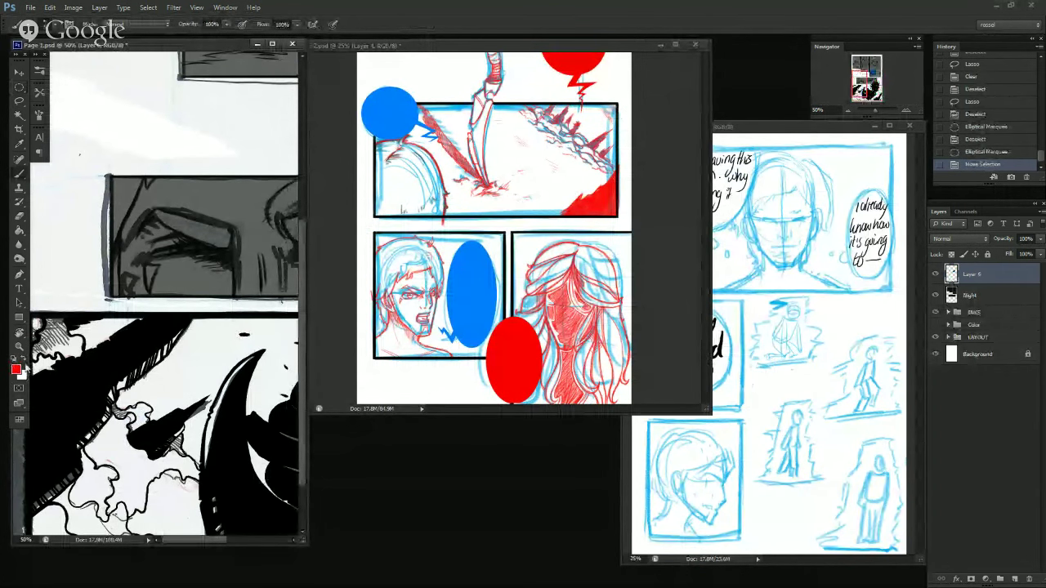
click(19, 403)
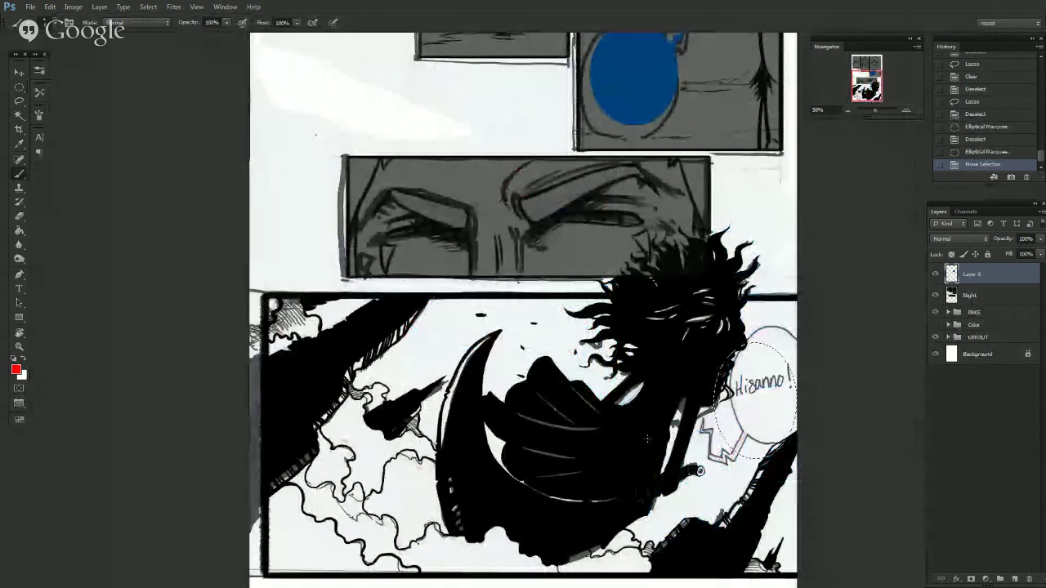
Choose a darker red as the foreground colour and fill the elliptical selection over the lettered balloon in the bottom panel.
click(16, 369)
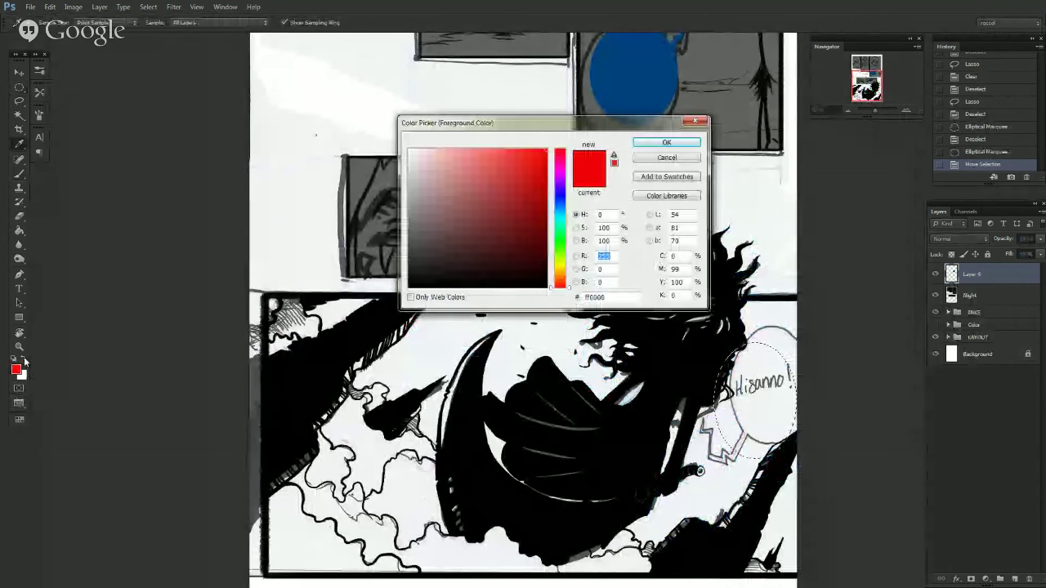
click(548, 194)
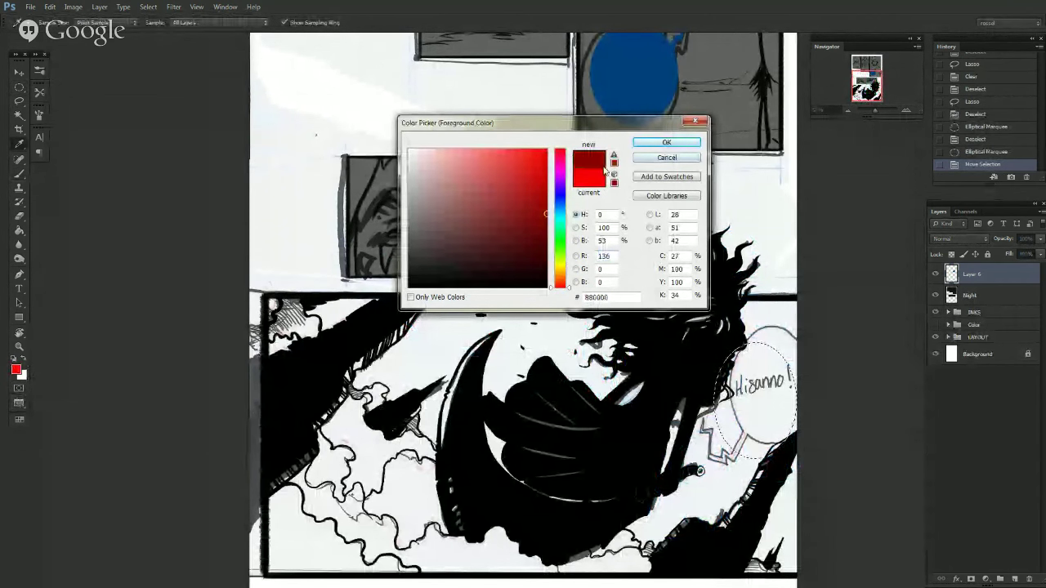
click(666, 143)
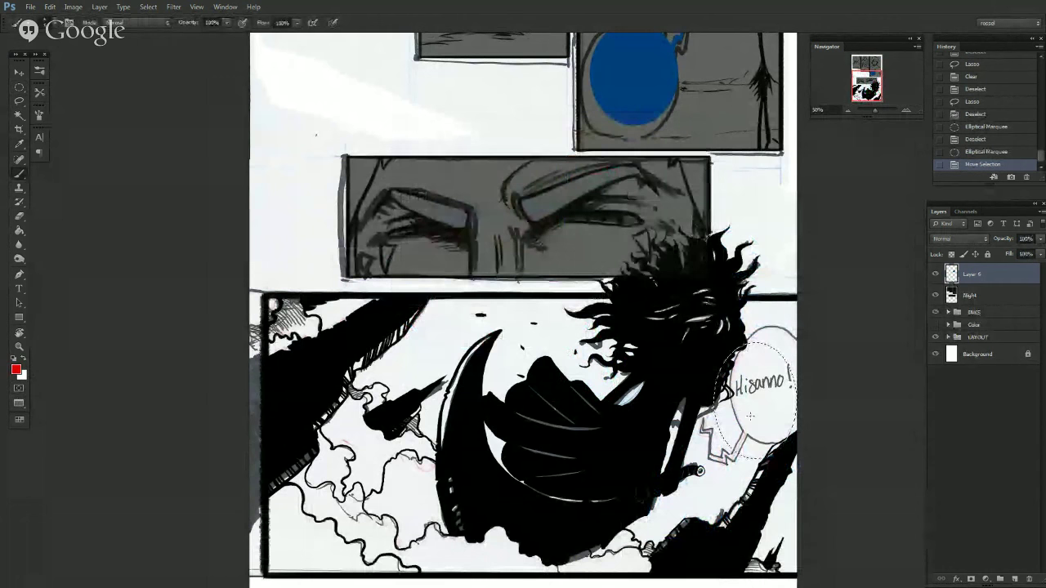
click(760, 411)
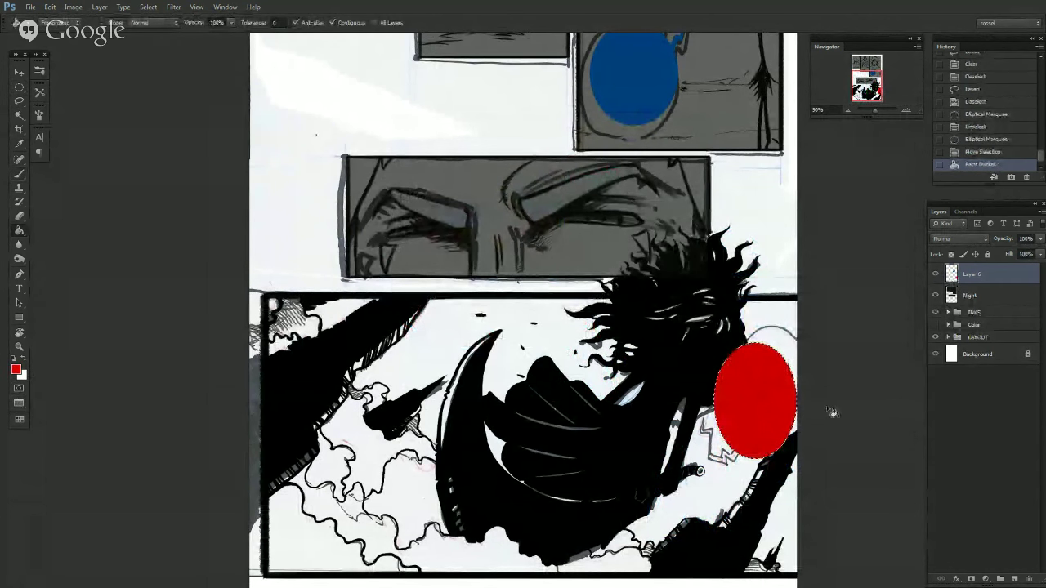
Rotate the red oval clockwise by about 16 degrees, shift it slightly over the rough balloon, refill it with red and deselect.
key(ctrl+t)
drag(826, 469, 803, 484)
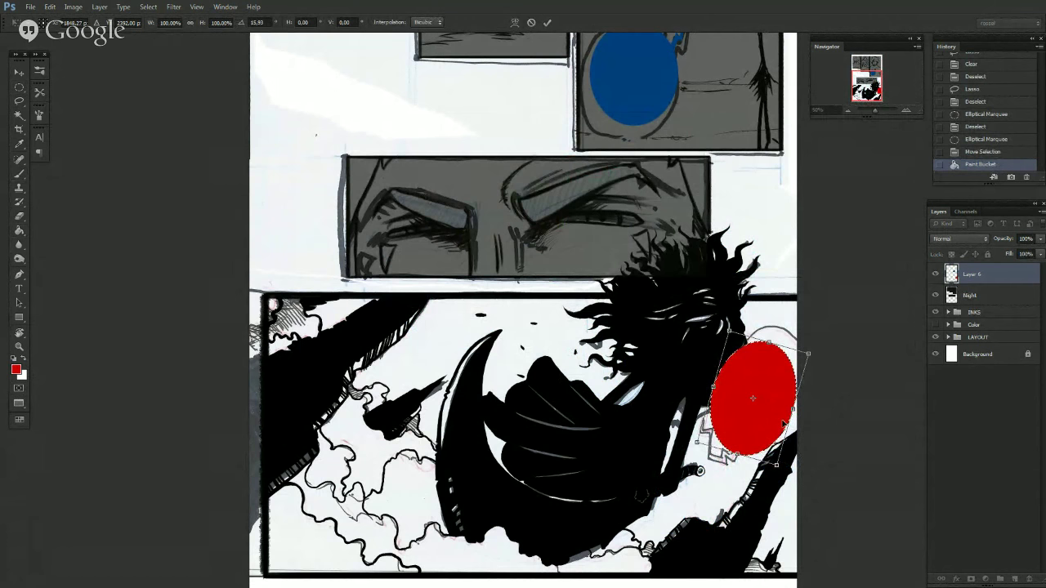
drag(788, 479, 796, 480)
drag(763, 430, 759, 425)
drag(783, 485, 787, 484)
key(Return)
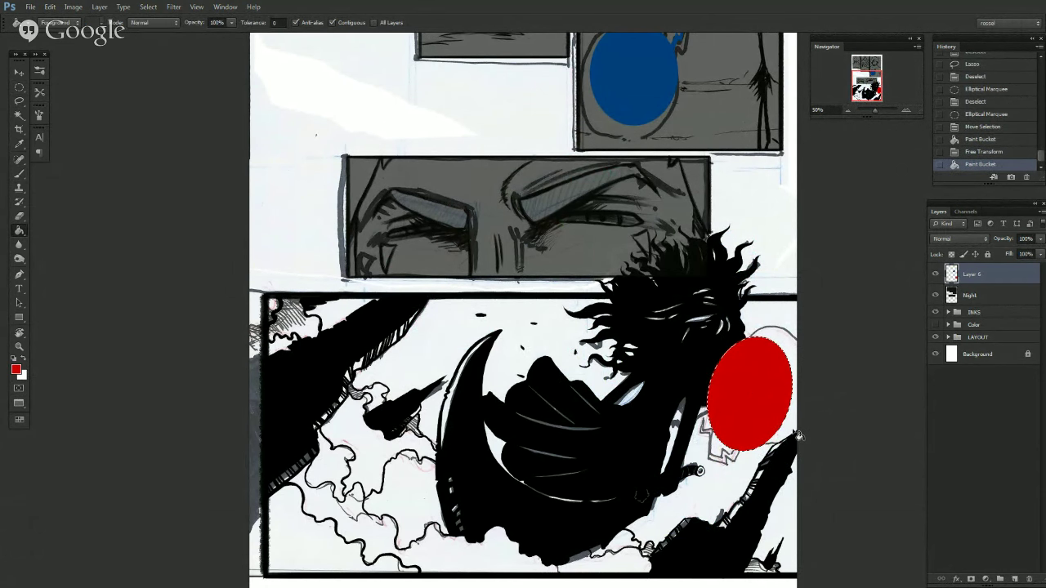
key(l)
key(ctrl+d)
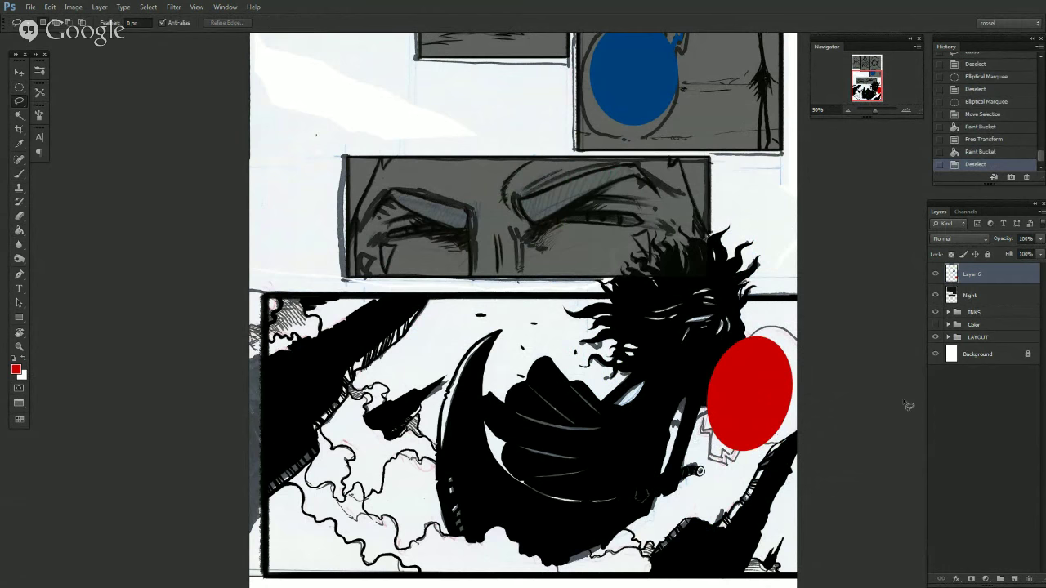
Lasso around the red oval, scale it to about 83% width and 81% height, reposition it over the rough lettering and deselect.
key(ctrl+t)
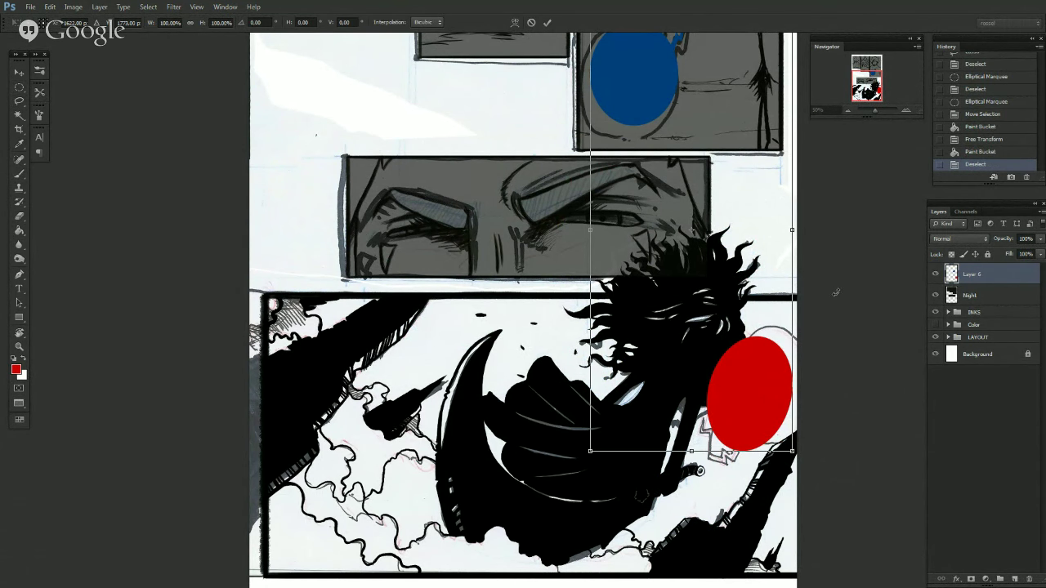
key(Escape)
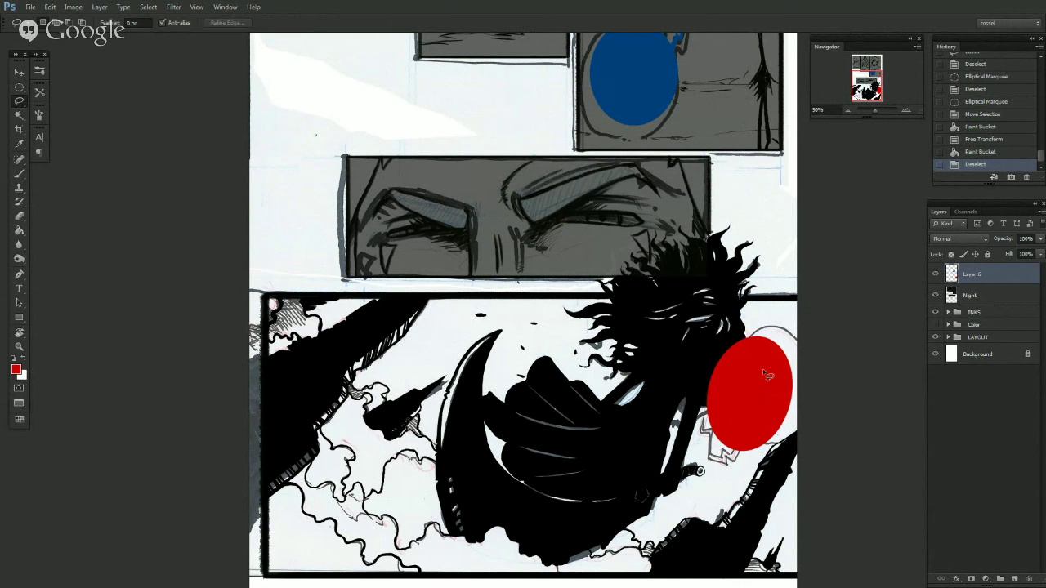
drag(774, 311, 803, 462)
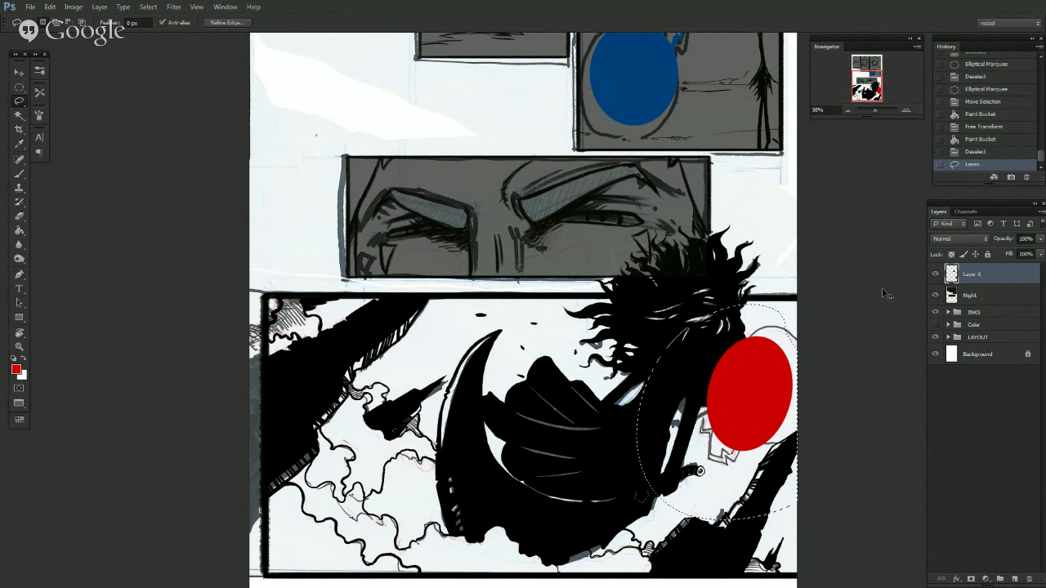
key(ctrl+t)
drag(638, 521, 673, 470)
drag(768, 397, 772, 408)
drag(673, 480, 669, 486)
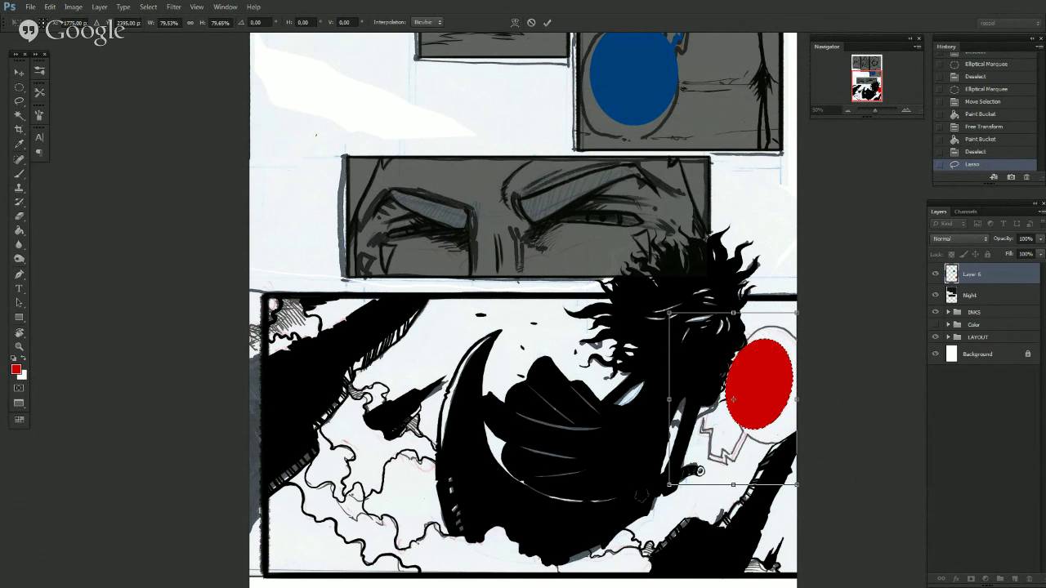
drag(753, 398, 748, 395)
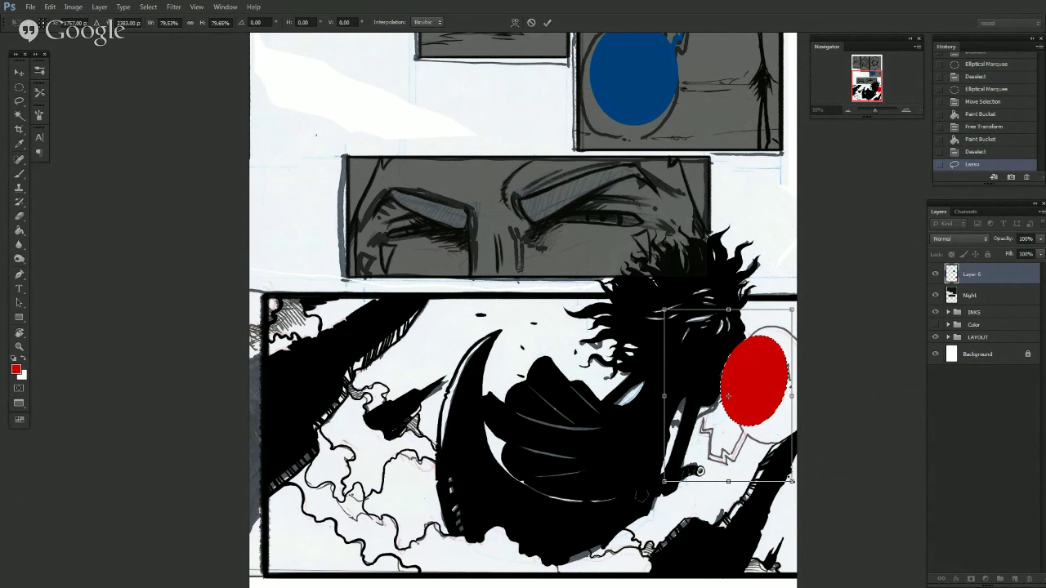
drag(792, 482, 797, 484)
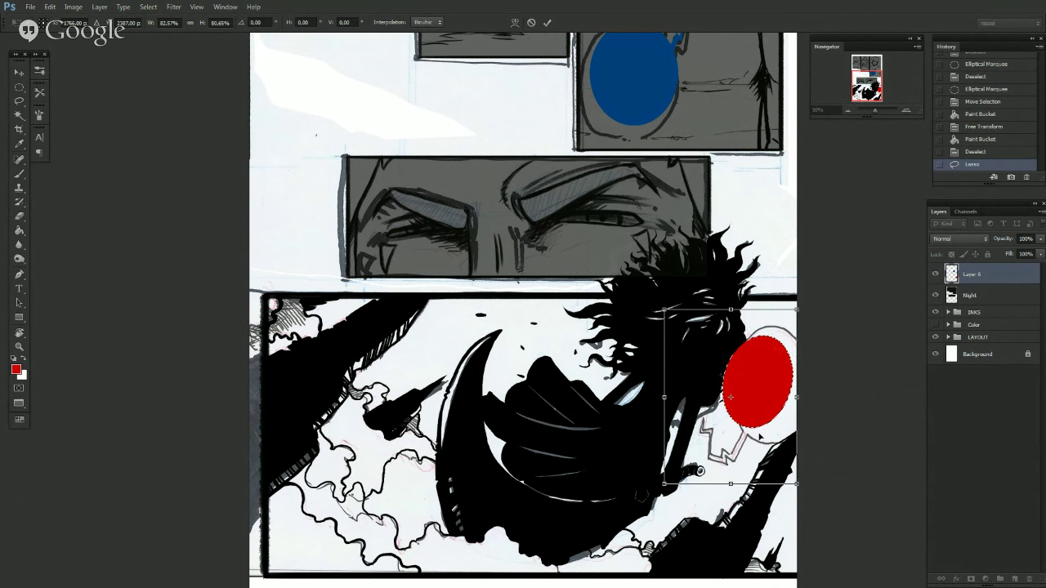
key(Return)
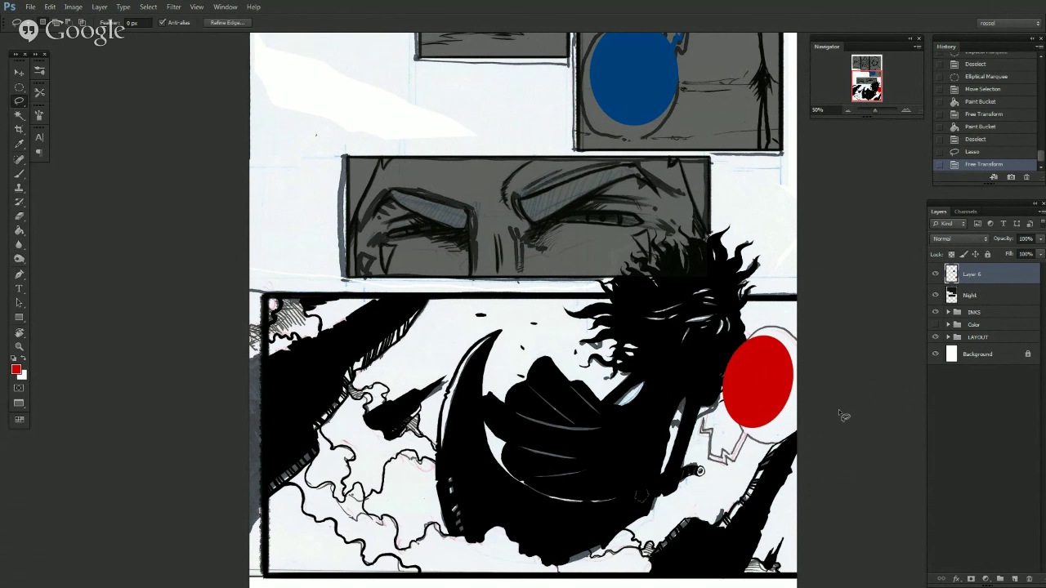
key(ctrl+d)
Lower the balloon layer's opacity to 46% and clear the part of the red oval overlapping the figure's nose and lips.
click(1039, 240)
drag(1018, 254, 1014, 254)
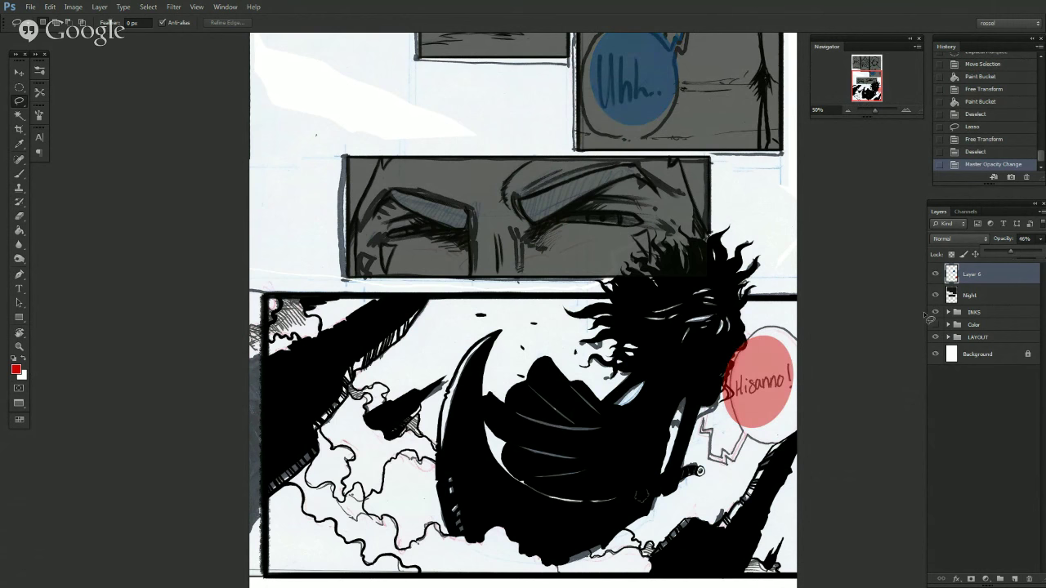
click(913, 112)
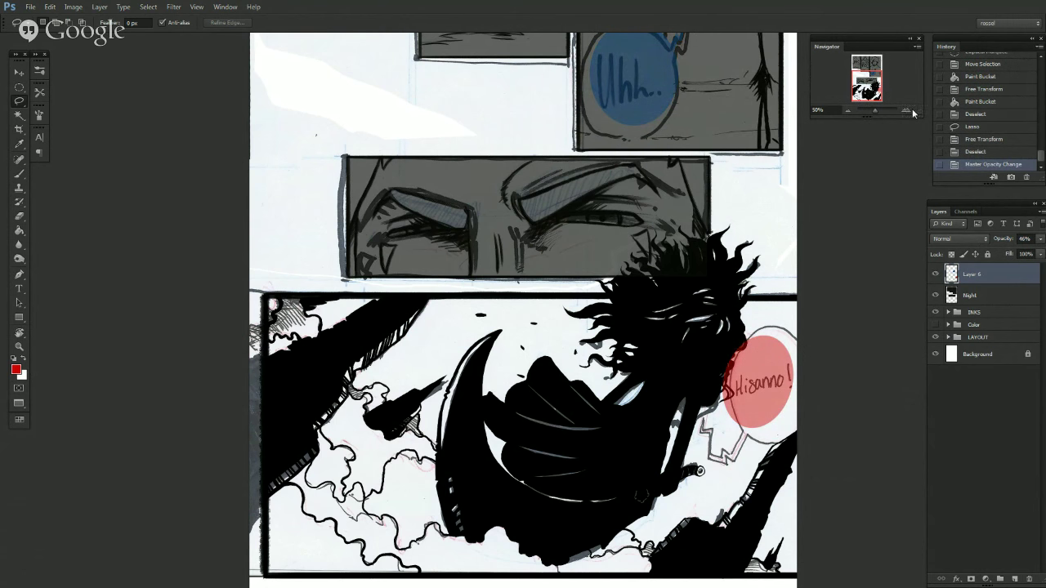
click(909, 114)
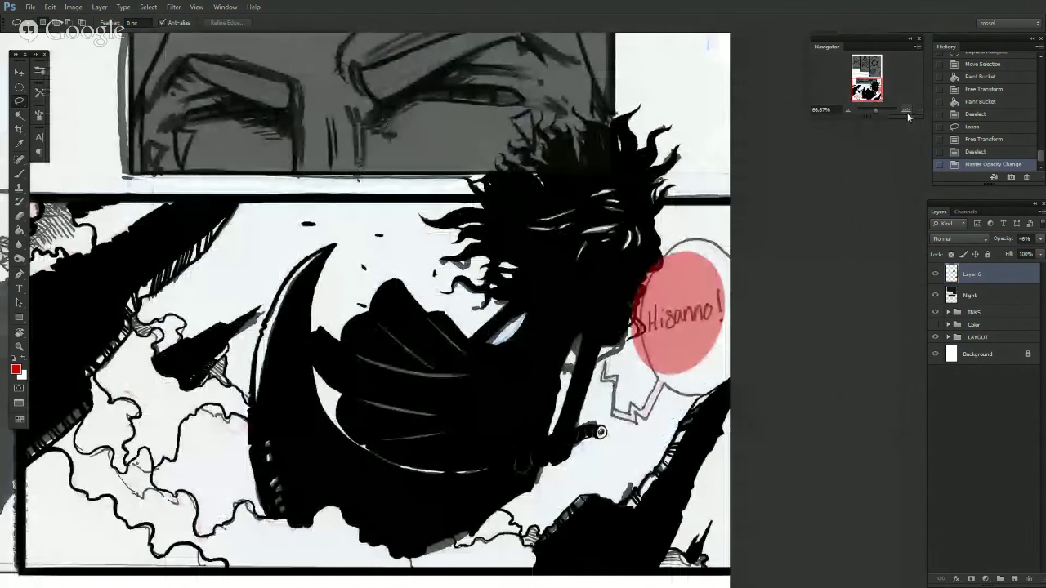
click(907, 113)
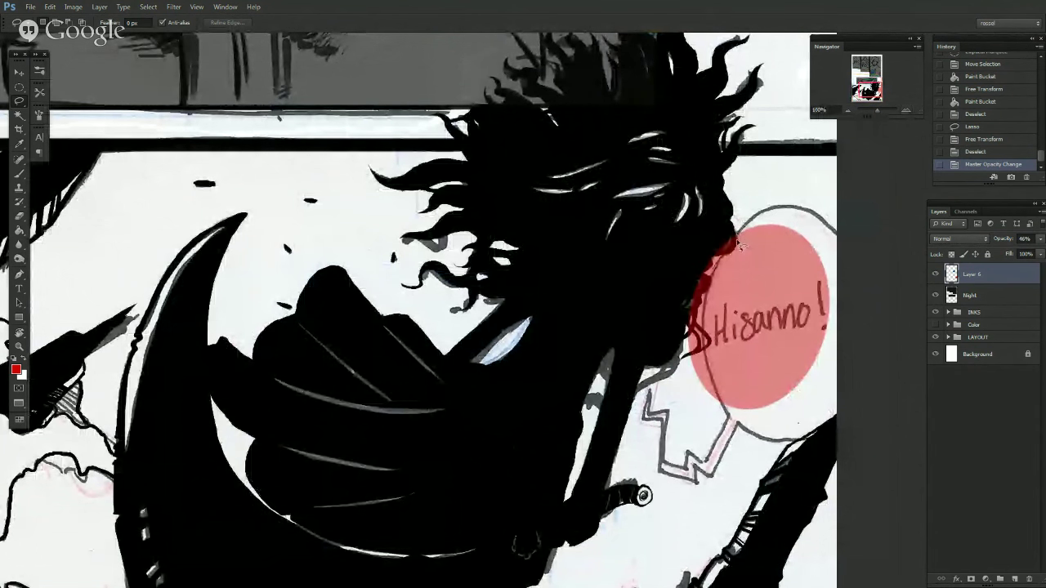
drag(732, 258, 678, 315)
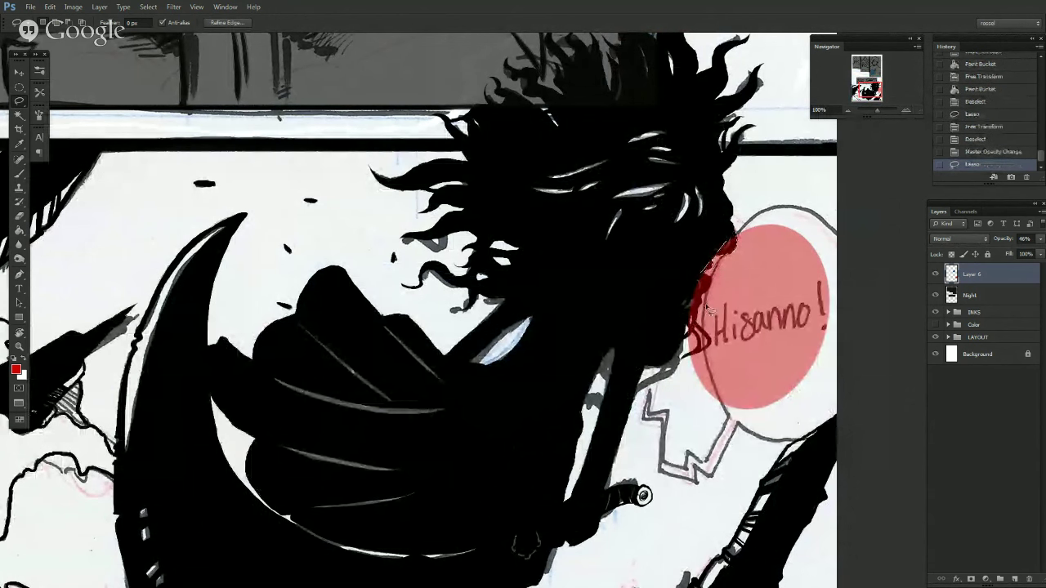
key(Delete)
key(ctrl+d)
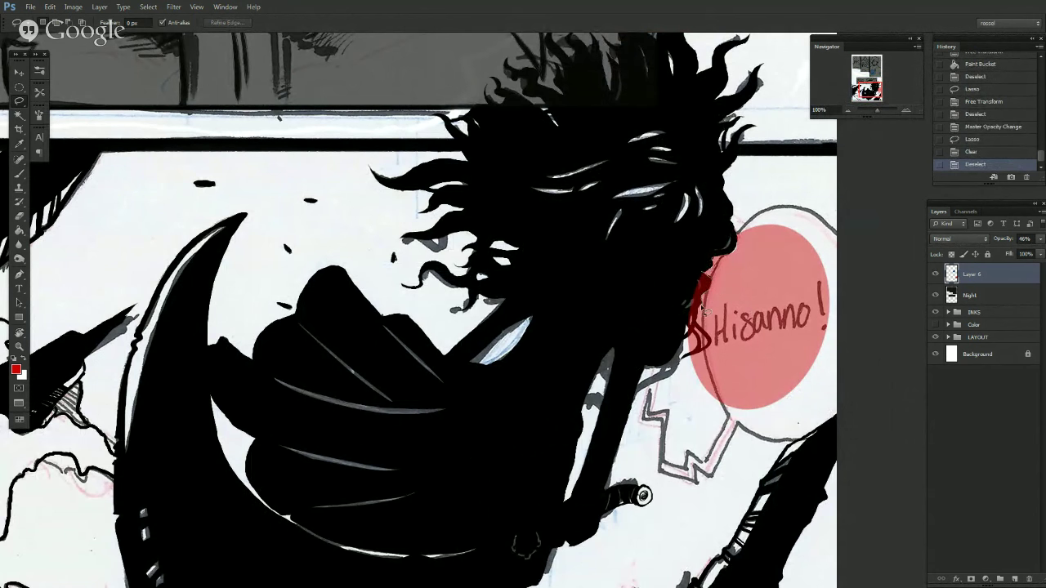
Lasso the red overlapping the figure's mouth and jaw below the lips, and clear it from the balloon layer.
mouse_move(689, 347)
mouse_down()
mouse_move(678, 342)
mouse_move(676, 301)
mouse_move(695, 266)
mouse_up()
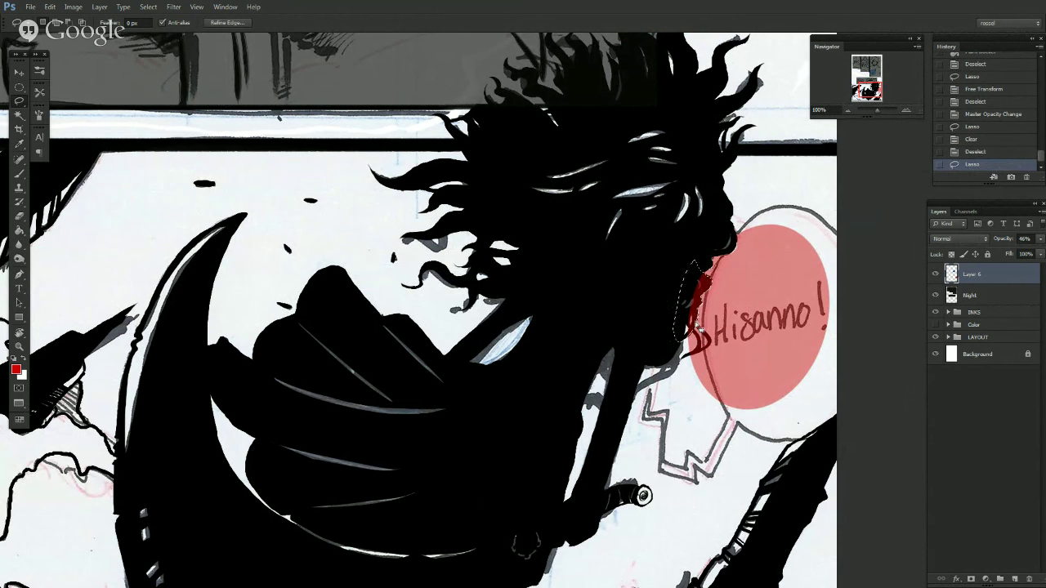
drag(695, 320, 700, 328)
key(Delete)
key(ctrl+d)
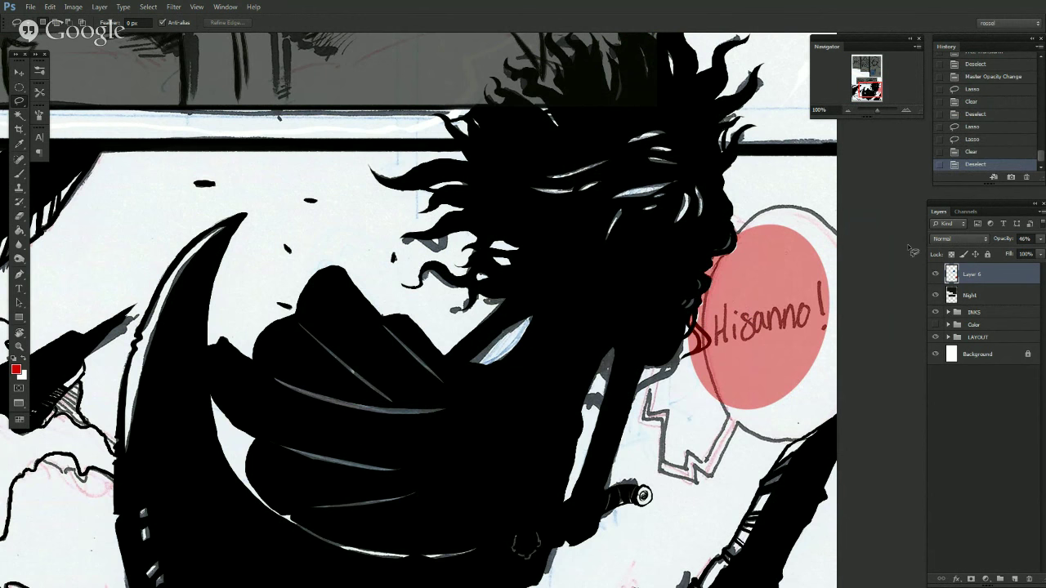
Touch up the red oval's edge beside the figure's nose and lips with small brush and eraser dabs.
key(b)
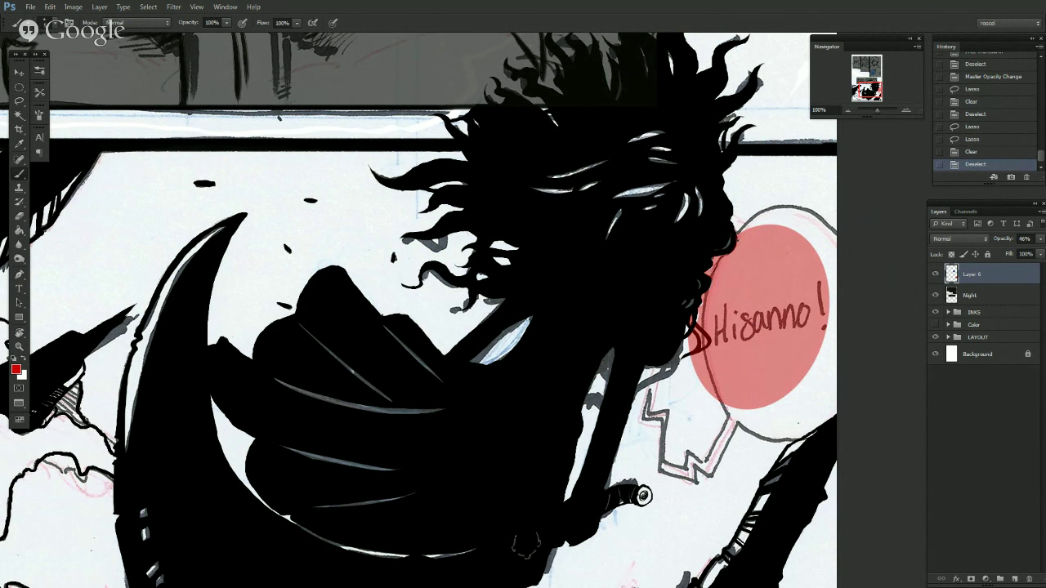
click(731, 256)
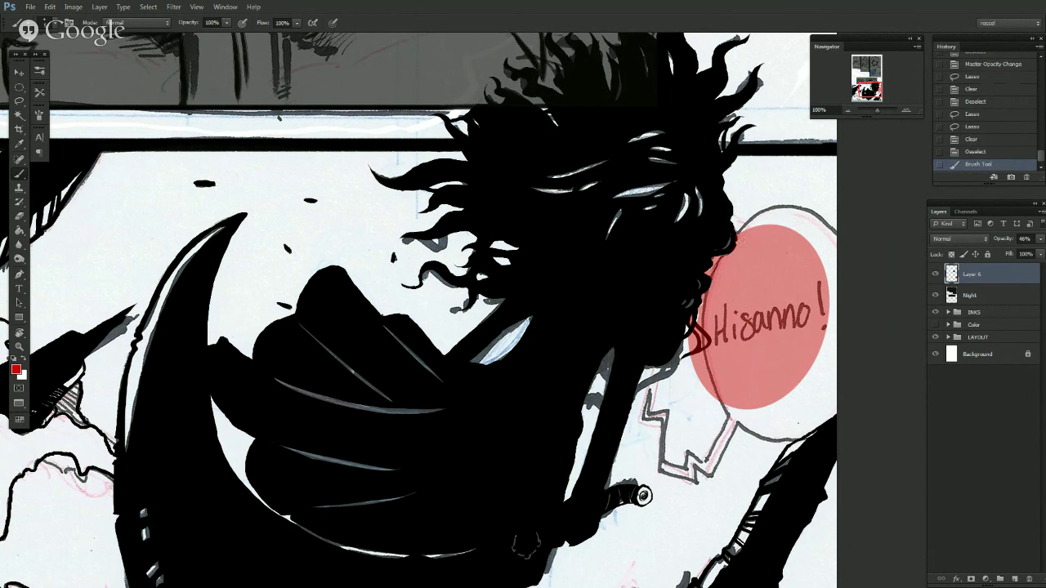
click(733, 243)
click(737, 243)
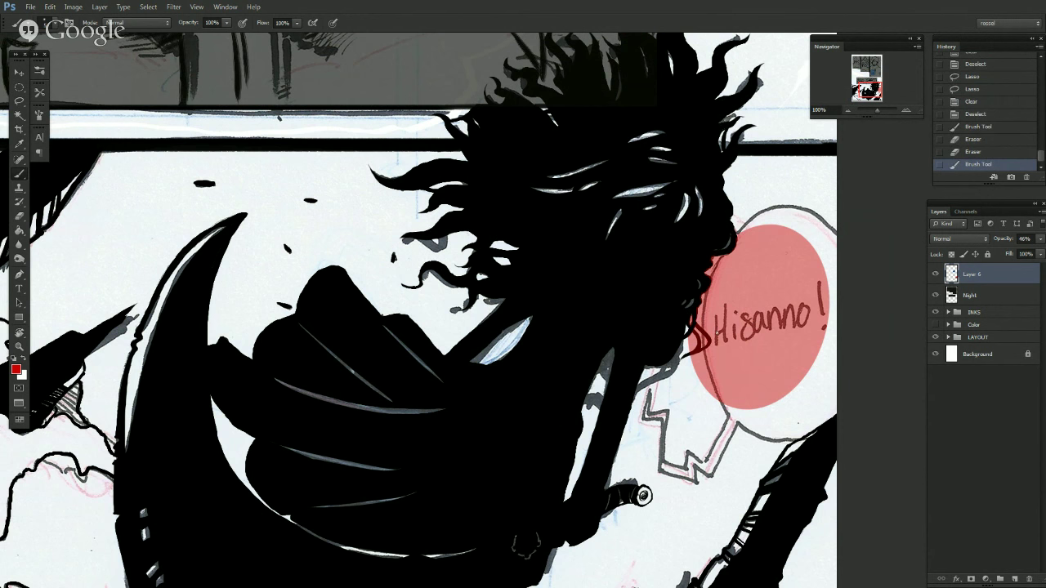
Lasso the red overlapping the pointed tip of the figure's chin, clear it from the balloon layer and deselect.
key(l)
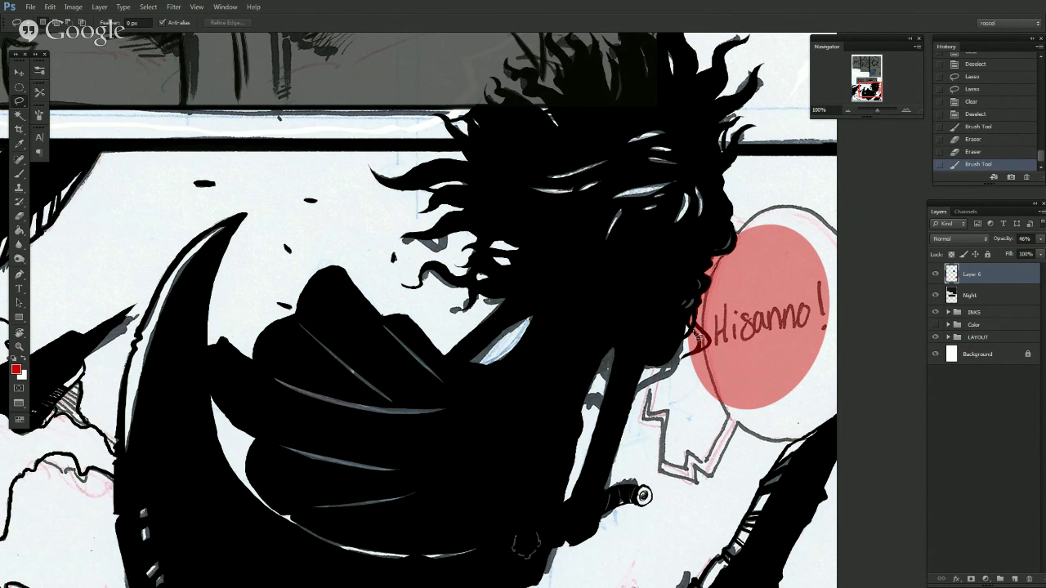
drag(703, 349, 696, 330)
key(ctrl+d)
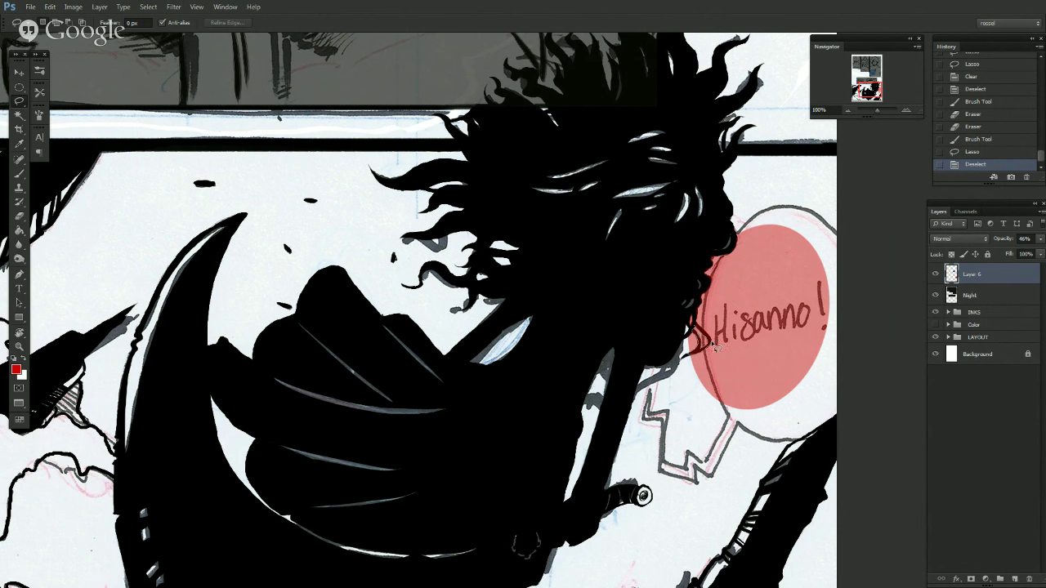
mouse_move(713, 339)
mouse_down()
mouse_move(697, 304)
mouse_move(701, 347)
mouse_up()
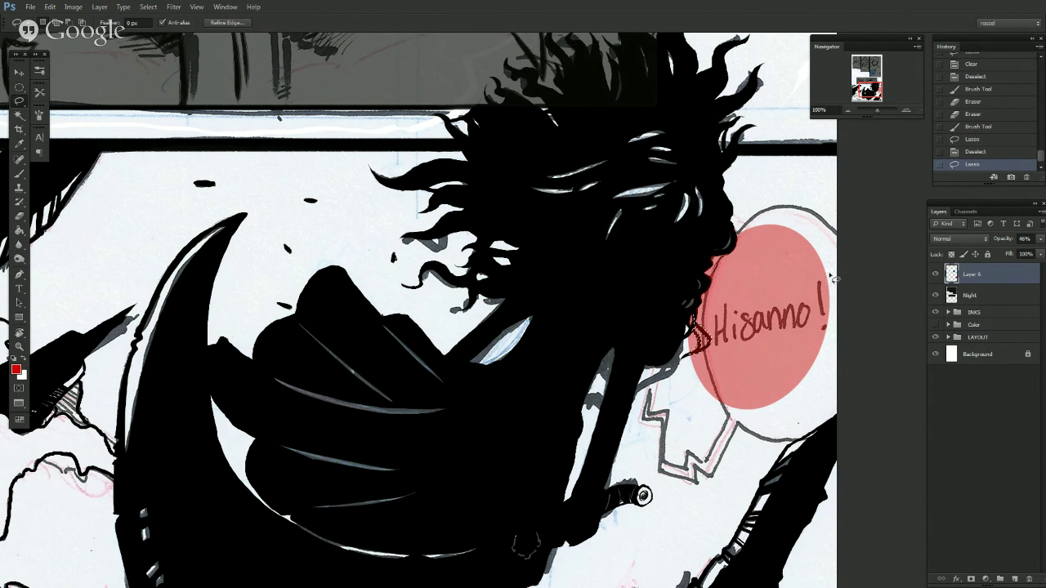
key(Delete)
key(ctrl+d)
Raise the balloon layer's opacity to 69%, undoing and redoing the change to compare the two looks.
click(1040, 238)
drag(1010, 255, 1024, 256)
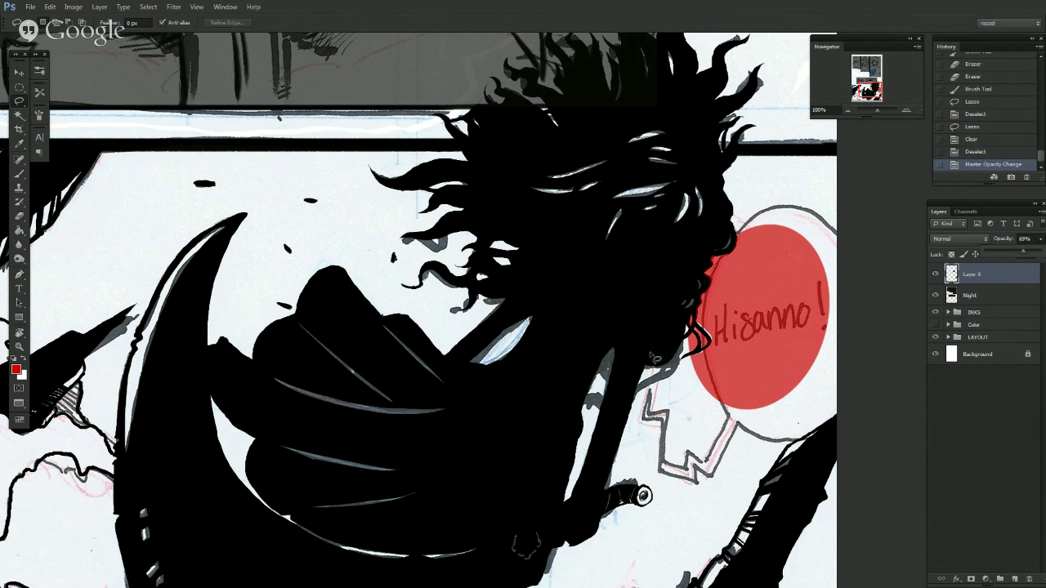
key(b)
key(ctrl+z)
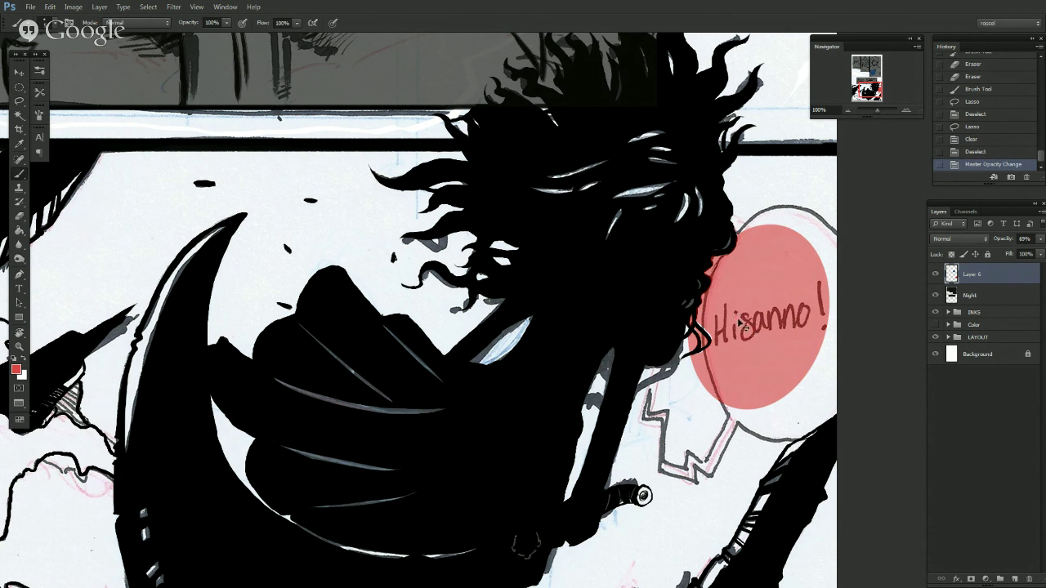
key(ctrl+z)
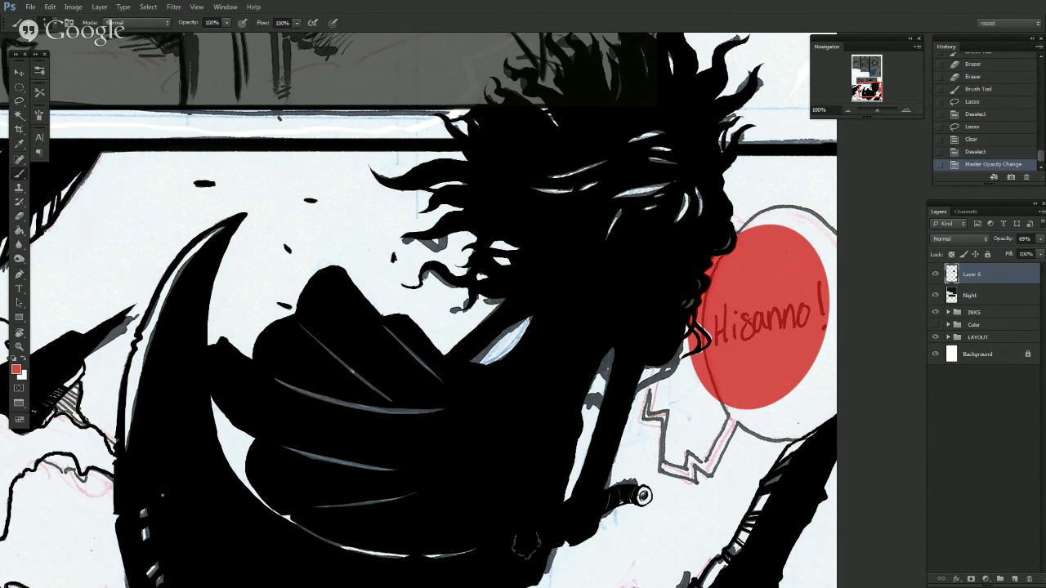
Leave full-screen view and bring up Page 2 in standard screen mode to examine its balloon colours.
drag(19, 403, 90, 404)
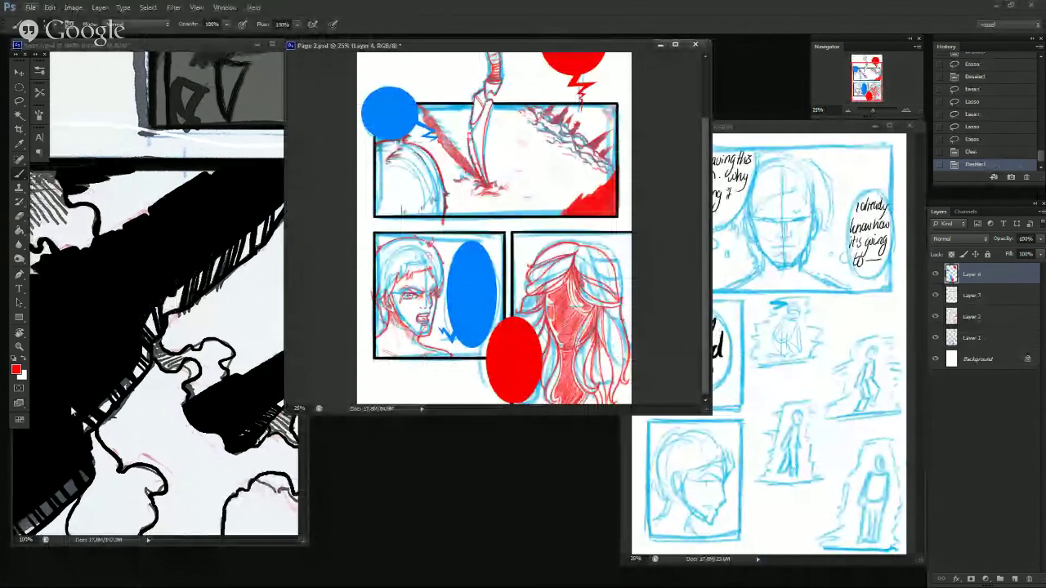
click(19, 402)
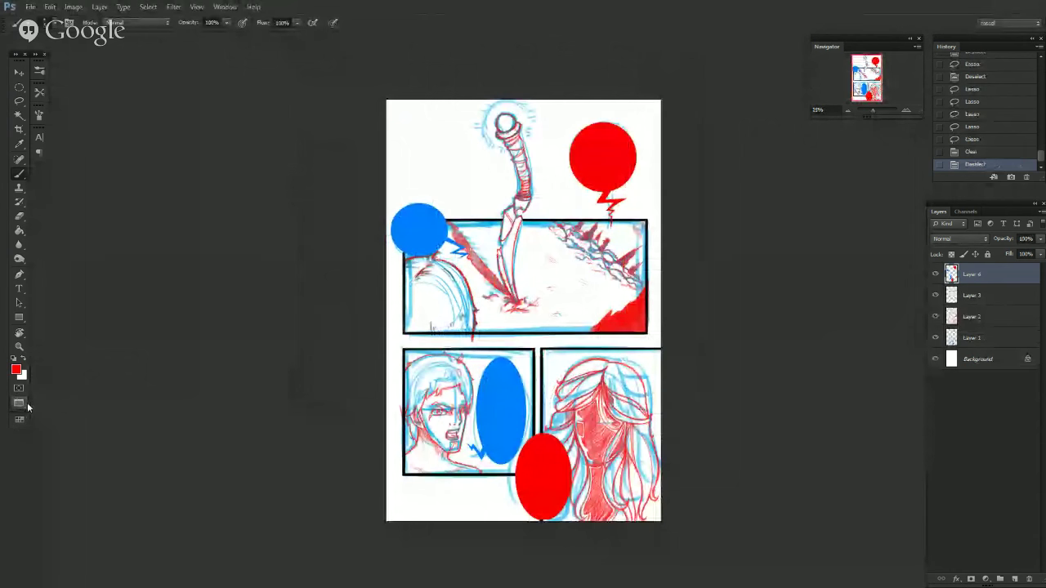
right_click(21, 401)
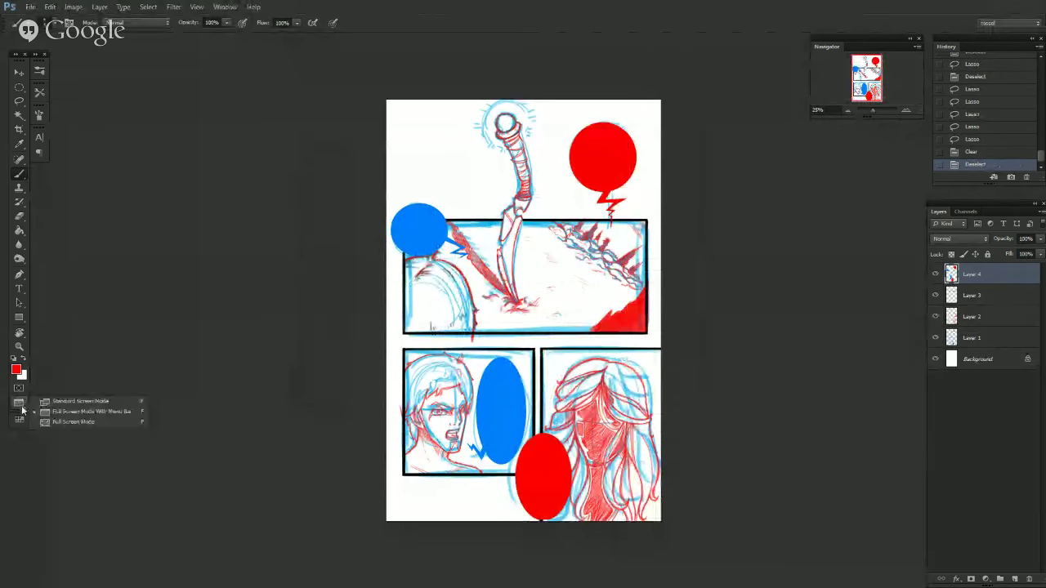
click(82, 402)
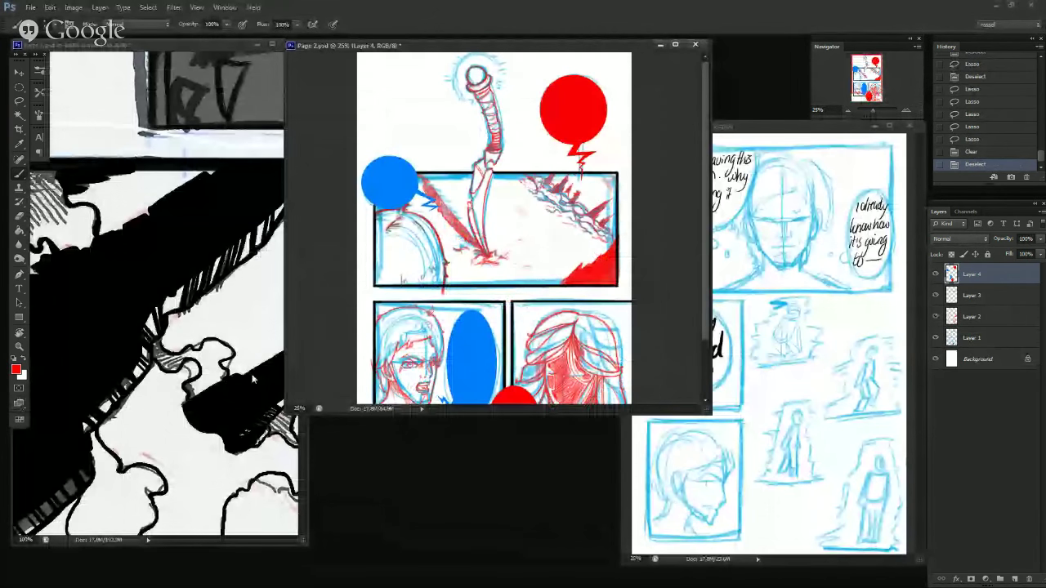
Return to Page 1 in full-screen view and set the balloon layer's opacity to 72%.
click(20, 400)
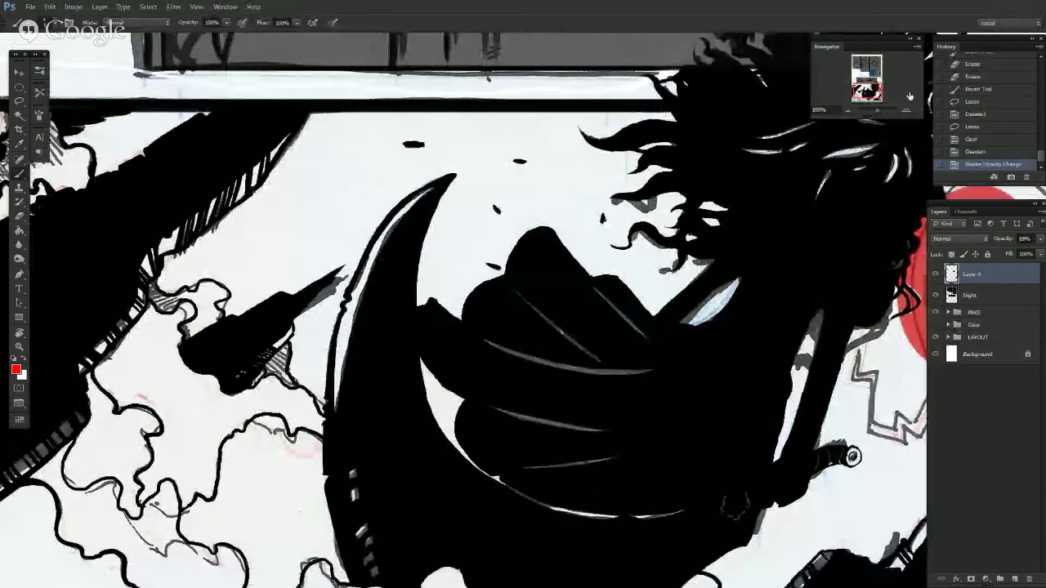
key(ctrl+minus)
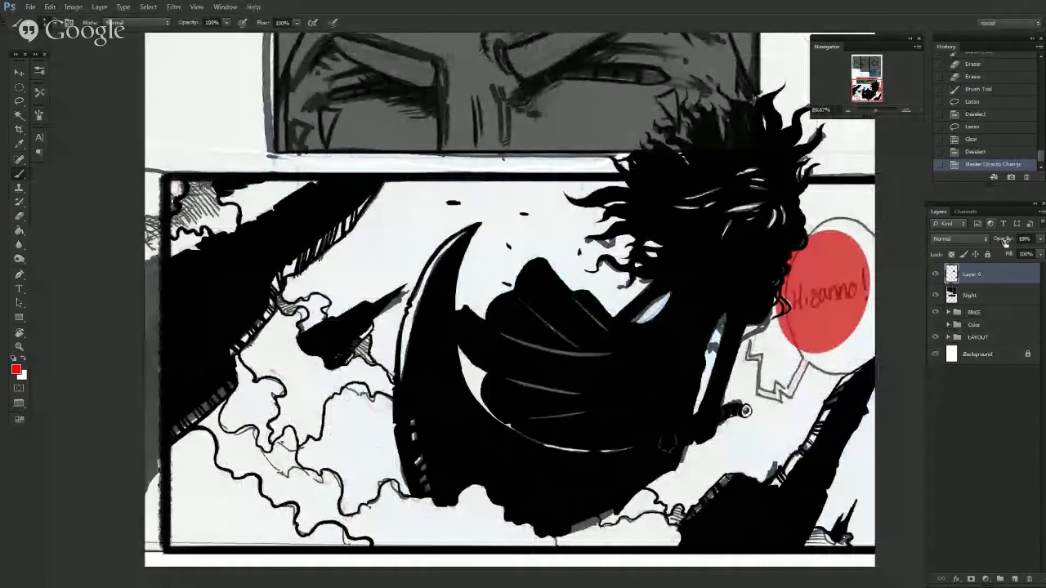
mouse_move(1024, 254)
mouse_down()
mouse_move(1036, 250)
mouse_move(1024, 252)
mouse_up()
click(1040, 240)
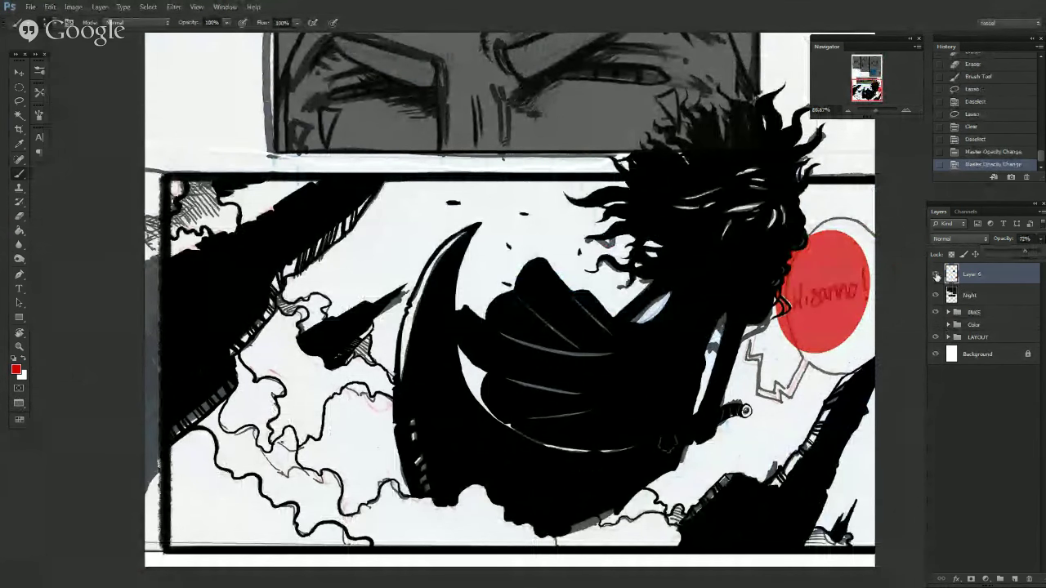
Paint red into the gaps between the curling strands at the figure's chin, where they overlap the balloon.
click(910, 111)
click(908, 111)
drag(868, 91, 875, 90)
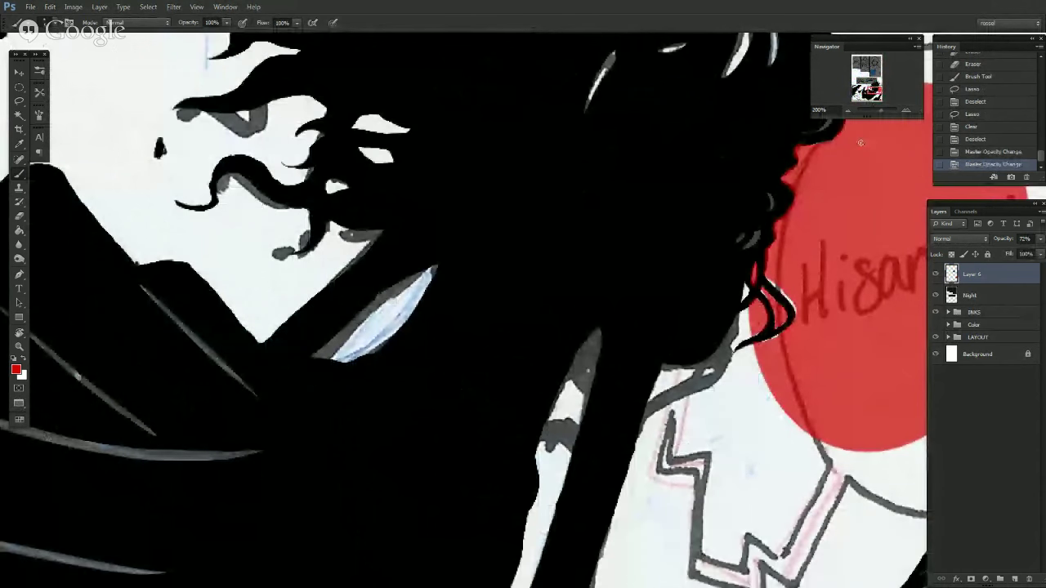
mouse_move(768, 276)
mouse_down()
mouse_move(794, 303)
mouse_move(784, 290)
mouse_move(793, 302)
mouse_move(799, 293)
mouse_move(798, 317)
mouse_move(778, 340)
mouse_move(784, 304)
mouse_up()
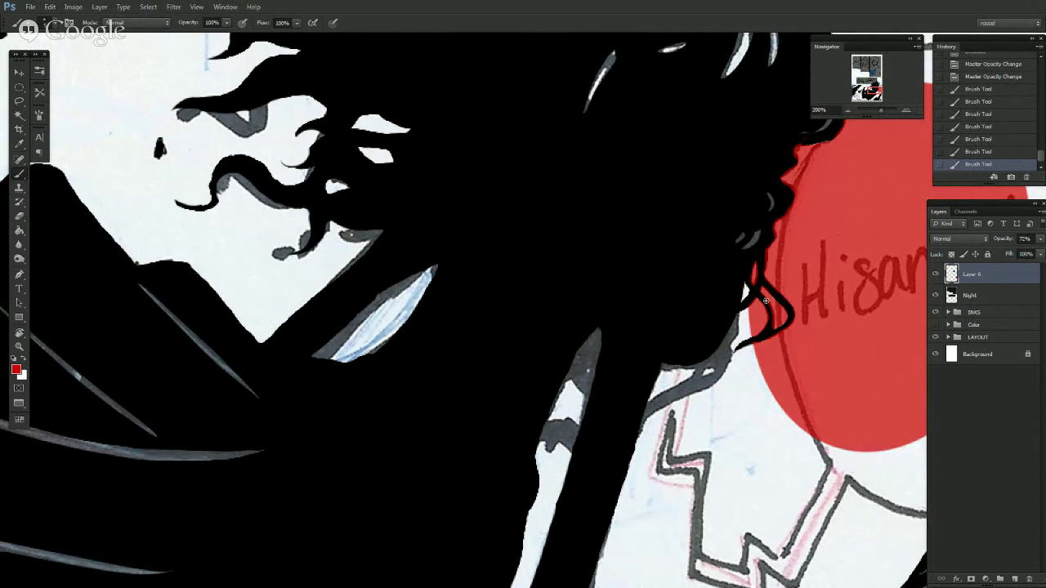
Trim stray red around the chin strands with a resized eraser, undoing one stroke and alternating with the brush.
click(26, 220)
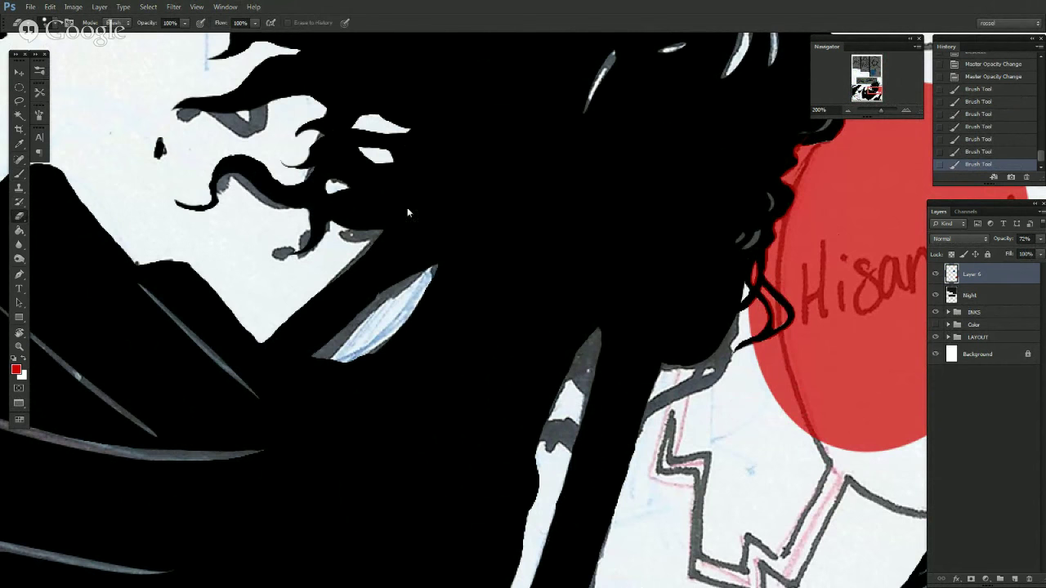
alt+right_click(817, 269)
mouse_move(751, 286)
mouse_down()
mouse_move(753, 267)
mouse_move(758, 279)
mouse_move(764, 270)
mouse_up()
key(ctrl+z)
key(b)
key(e)
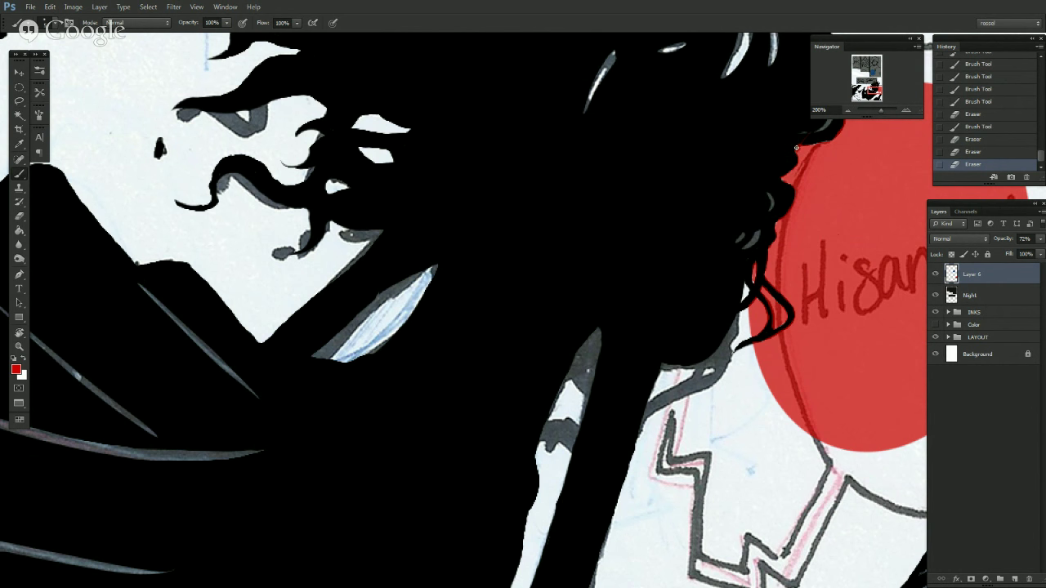
Dab red along the balloon's edge beside the figure's nose and lips to close the remaining gaps.
click(796, 149)
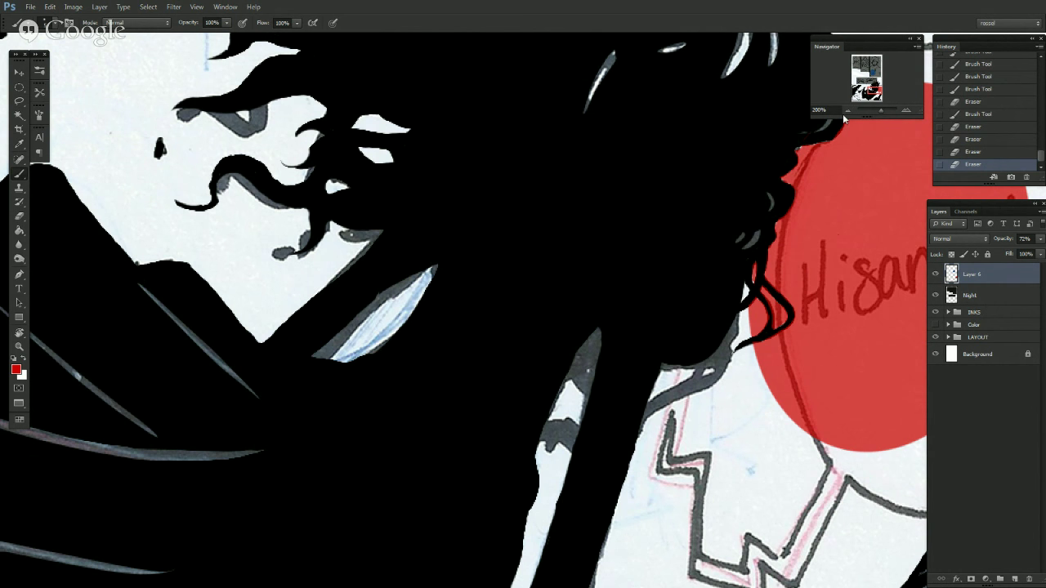
click(803, 148)
click(817, 148)
click(793, 215)
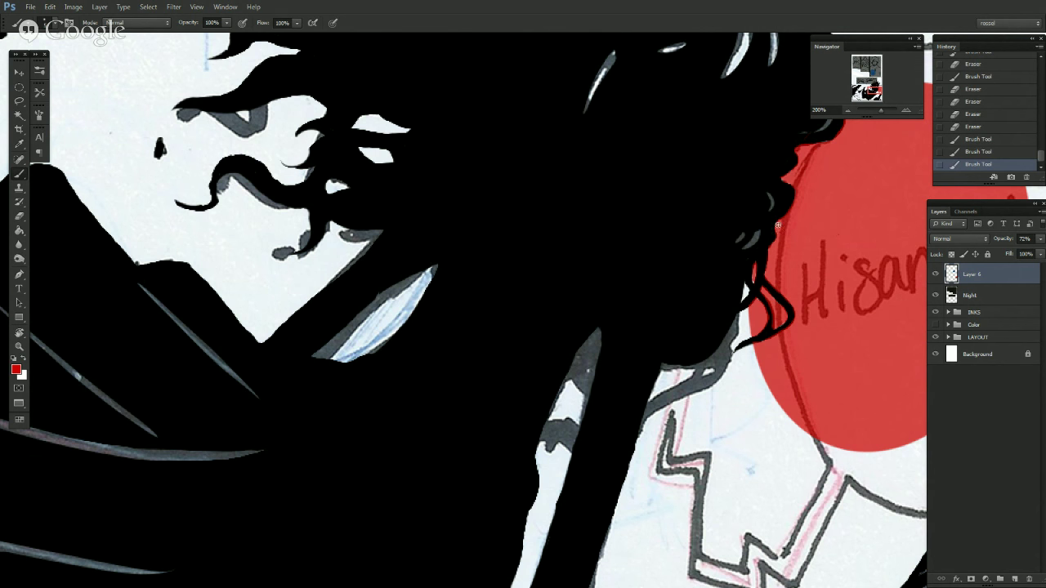
drag(779, 242, 784, 254)
Resize the brush to about 5 px and fill the narrow gaps between the chin strands with red.
alt+right_click(757, 282)
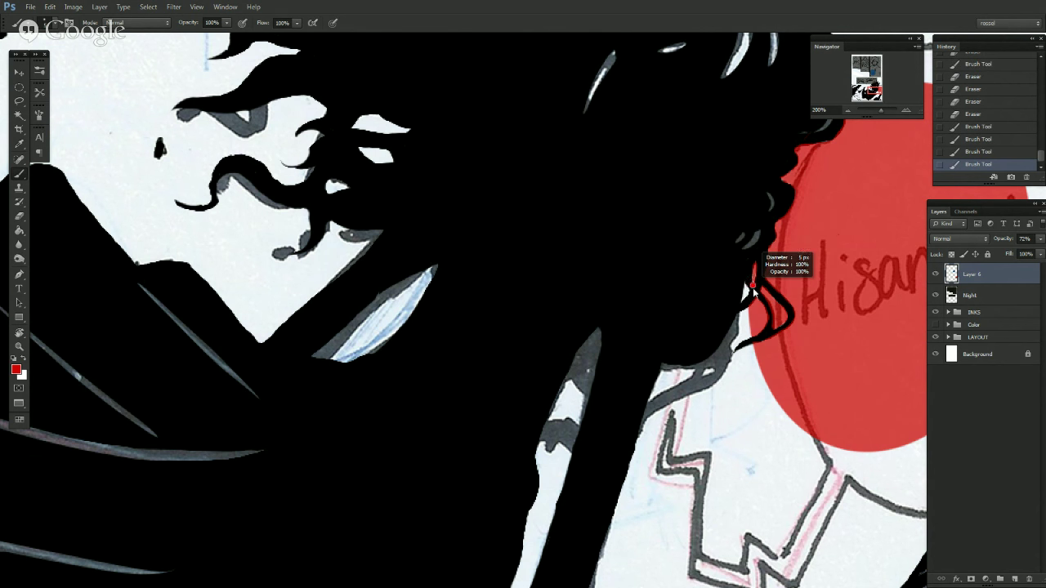
click(753, 278)
click(753, 268)
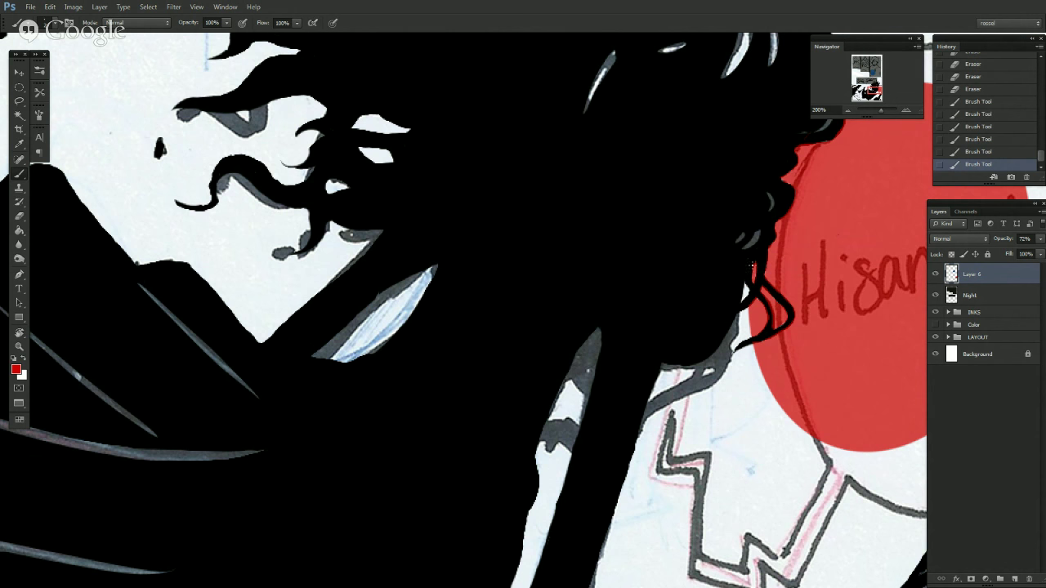
click(759, 299)
click(762, 311)
click(779, 326)
Raise the balloon layer's opacity to 100% and paint red along the edge under the figure's nose and lips.
click(1041, 239)
drag(1041, 251, 1043, 251)
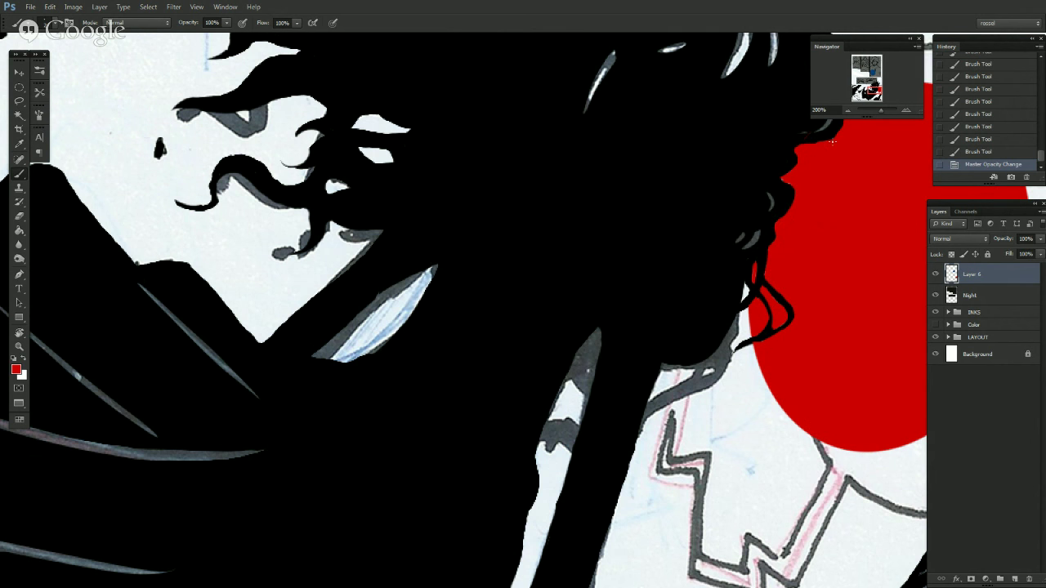
drag(841, 139, 784, 179)
click(790, 185)
click(825, 131)
Hide the LAYOUT group and show the Color group to reveal the coloured page behind the balloons.
click(848, 110)
click(848, 110)
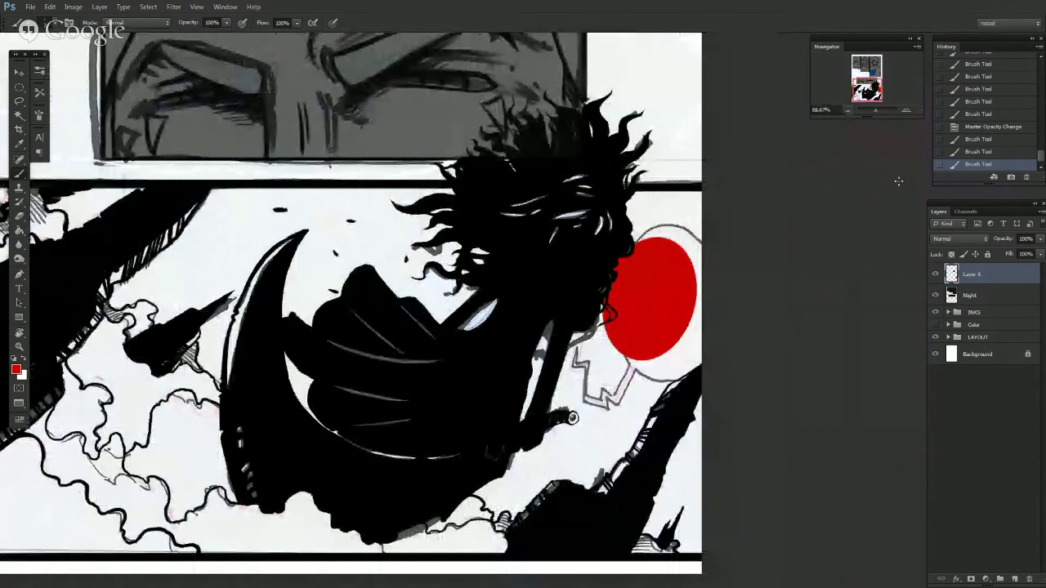
click(936, 337)
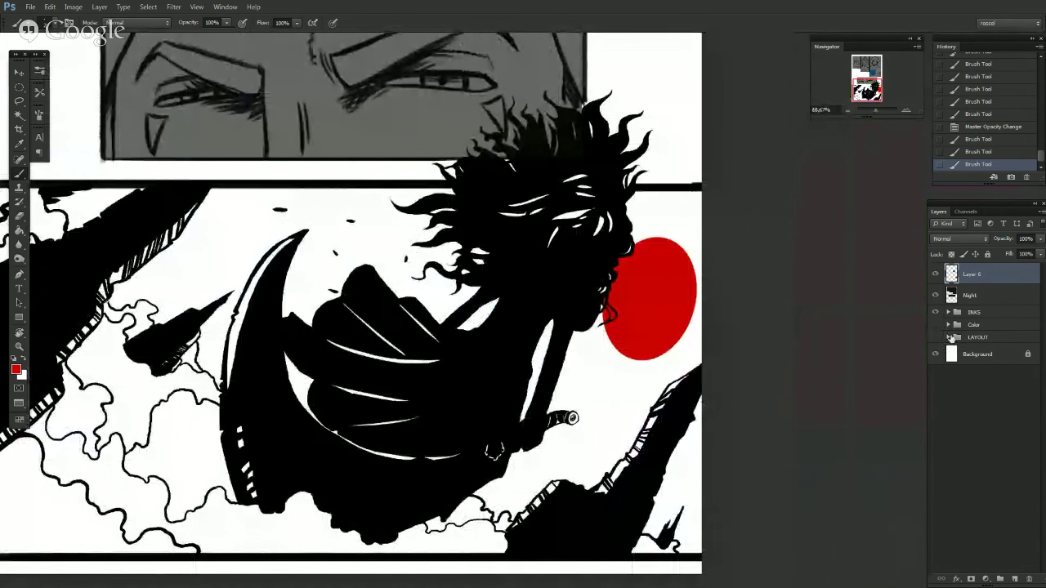
click(936, 324)
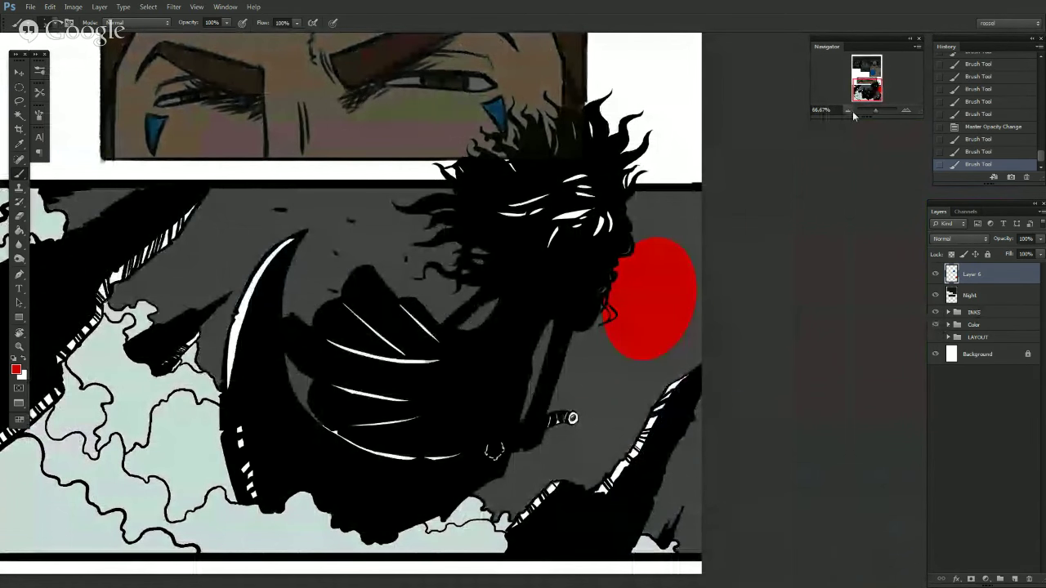
Examine the blue and red balloons against the coloured panels across the whole page and up close.
click(850, 110)
click(850, 111)
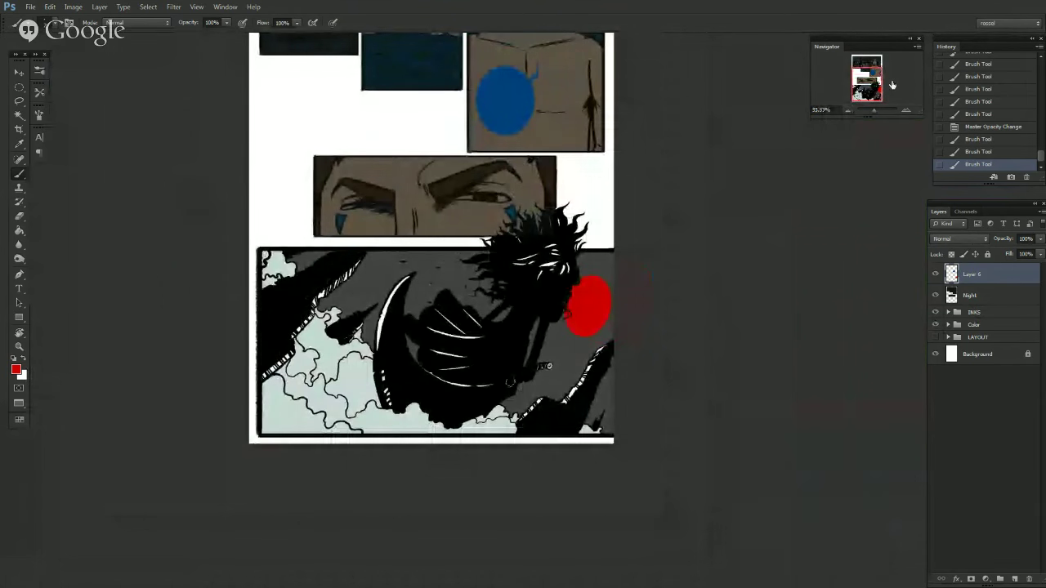
drag(891, 85, 886, 78)
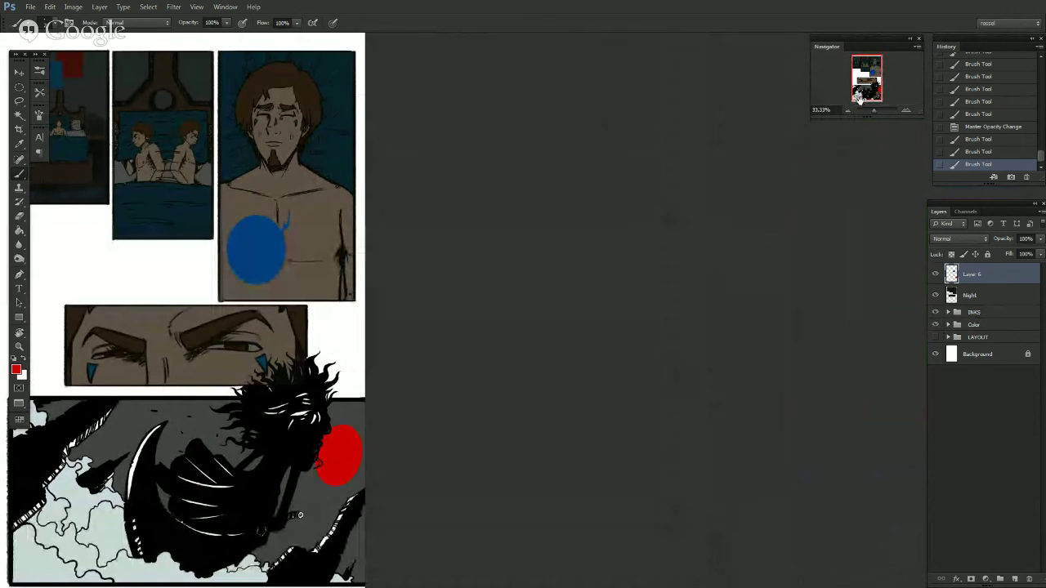
click(906, 111)
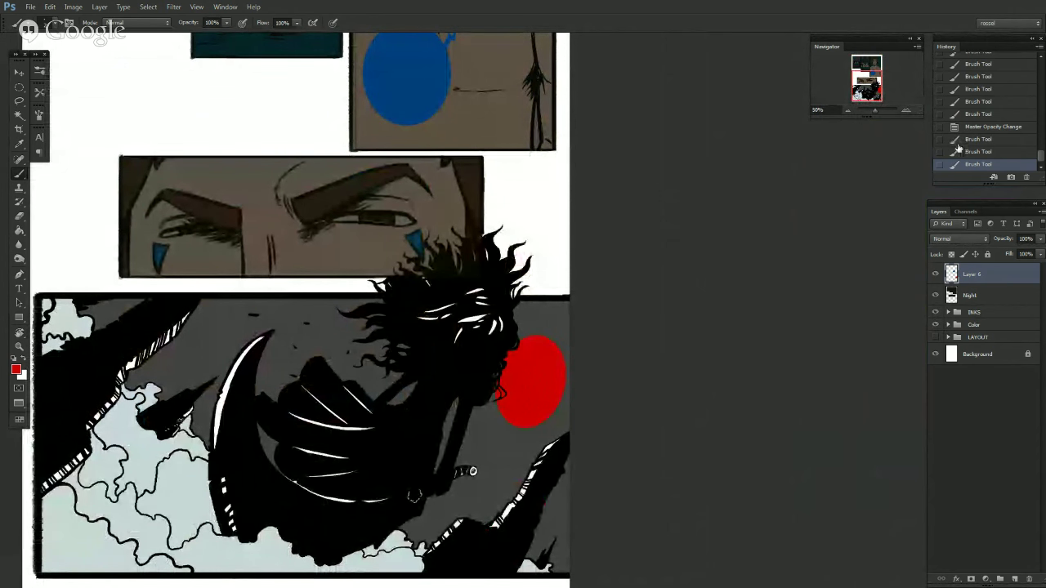
click(907, 111)
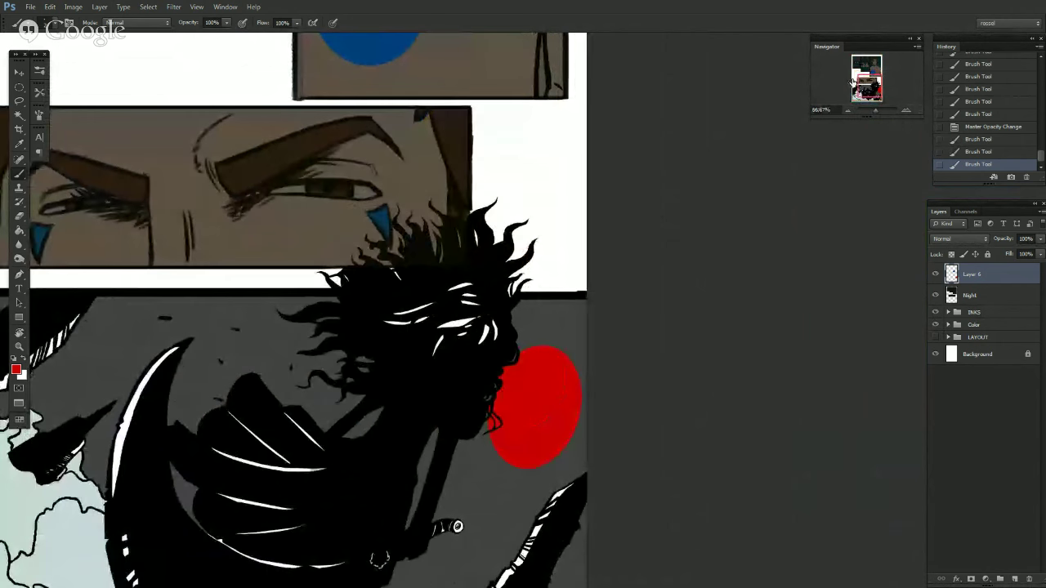
drag(865, 78, 866, 81)
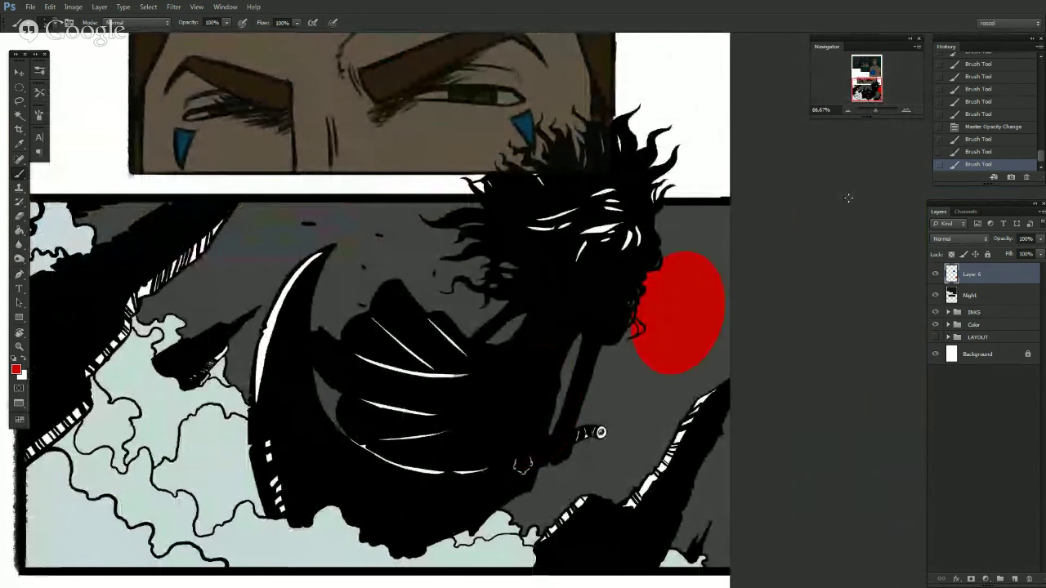
click(907, 110)
drag(859, 76, 852, 82)
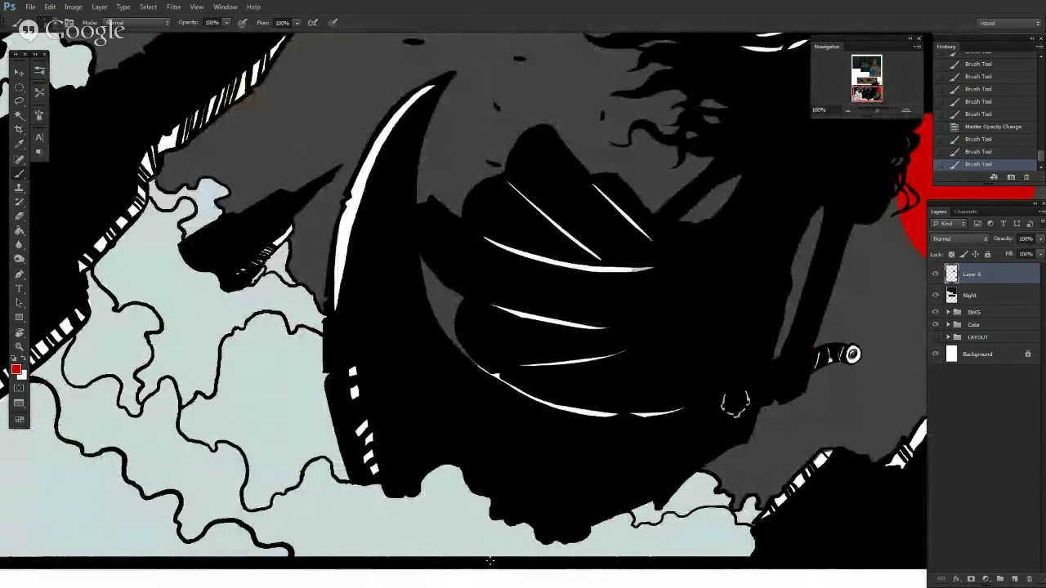
Lasso a jagged lightning-style tail running from the red oval's lower edge to the figure's throat.
click(847, 110)
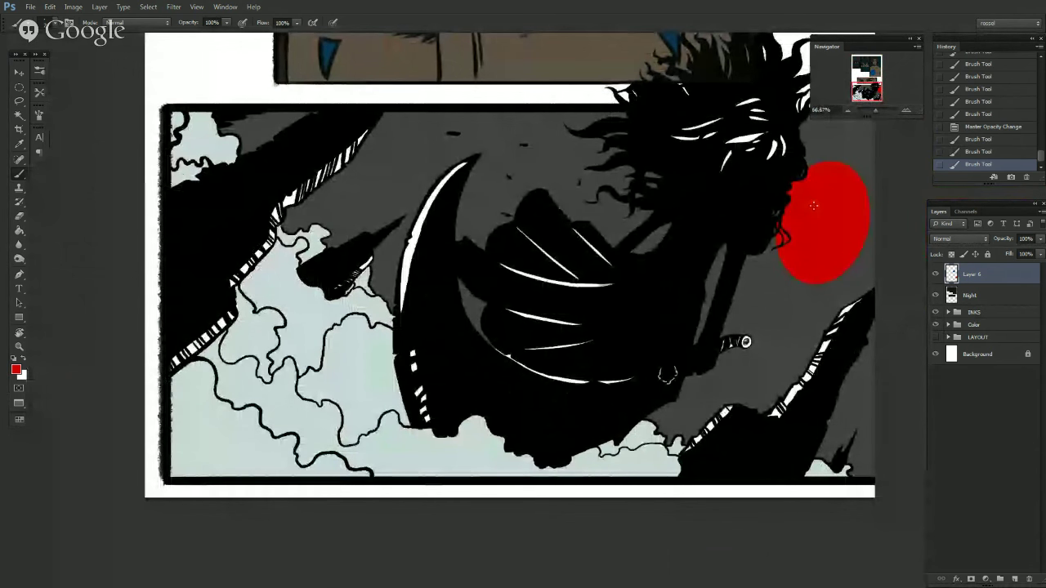
key(l)
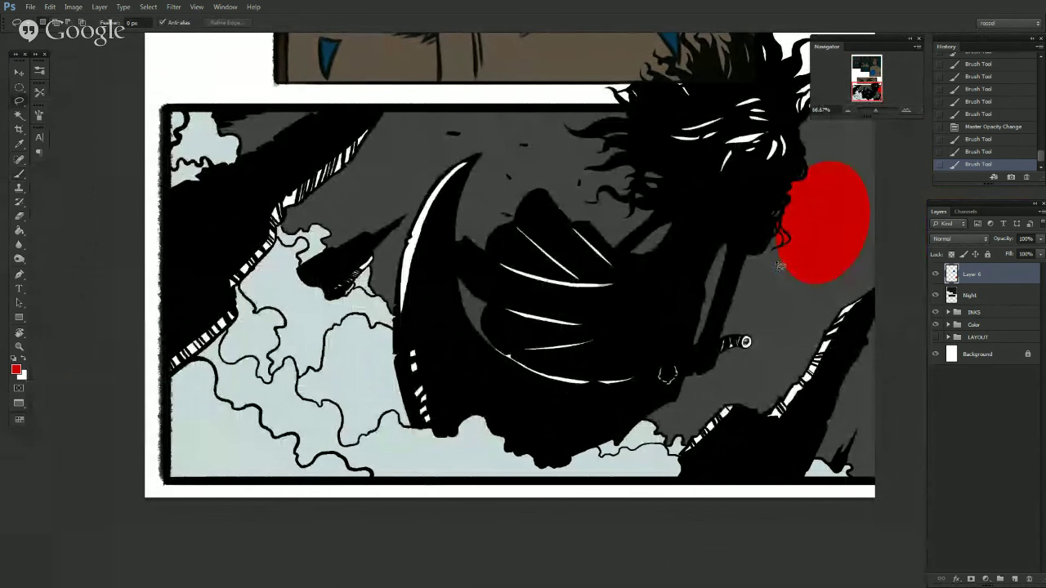
mouse_move(792, 264)
mouse_down()
mouse_move(767, 278)
mouse_move(756, 270)
mouse_move(733, 217)
mouse_move(746, 300)
mouse_move(756, 284)
mouse_move(769, 298)
mouse_move(805, 263)
mouse_up()
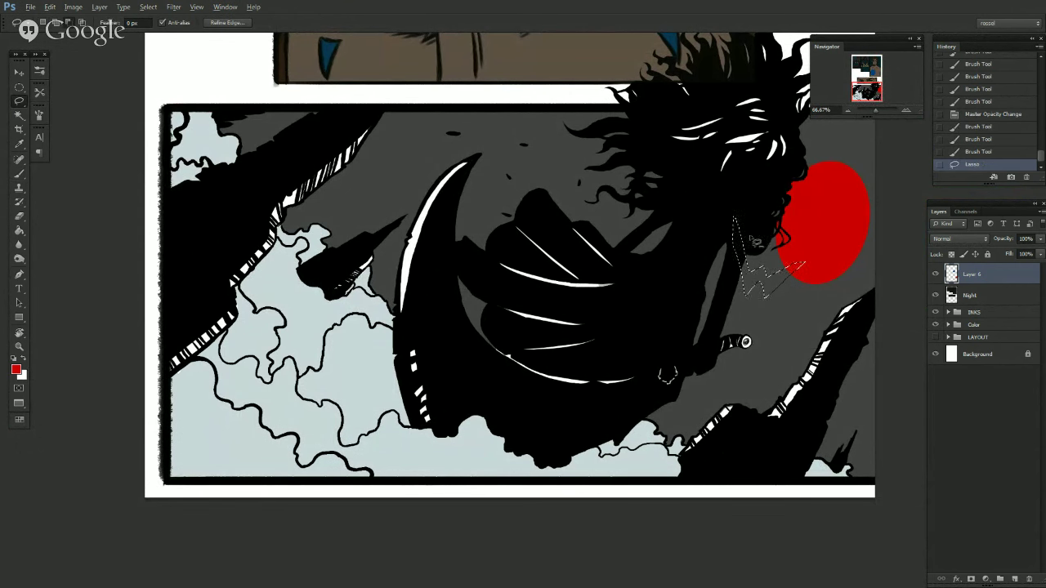
mouse_move(734, 213)
mouse_down()
mouse_move(753, 328)
mouse_move(708, 222)
mouse_up()
drag(701, 114, 702, 116)
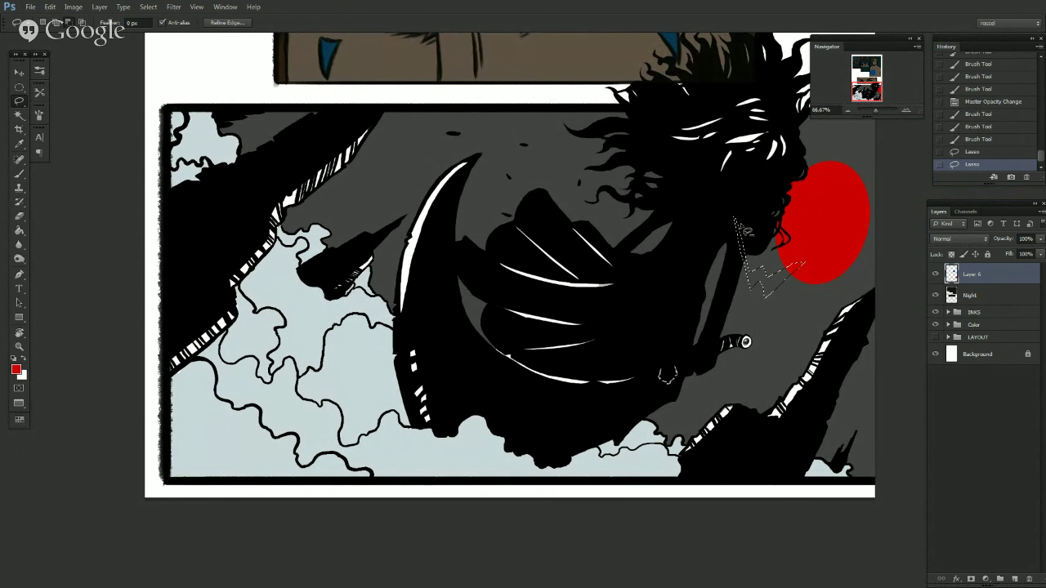
Refine the tail selection by adding and subtracting lasso areas around its zigzag corners and lower edge.
mouse_move(746, 266)
mouse_down()
mouse_move(754, 298)
mouse_move(726, 198)
mouse_move(753, 275)
mouse_up()
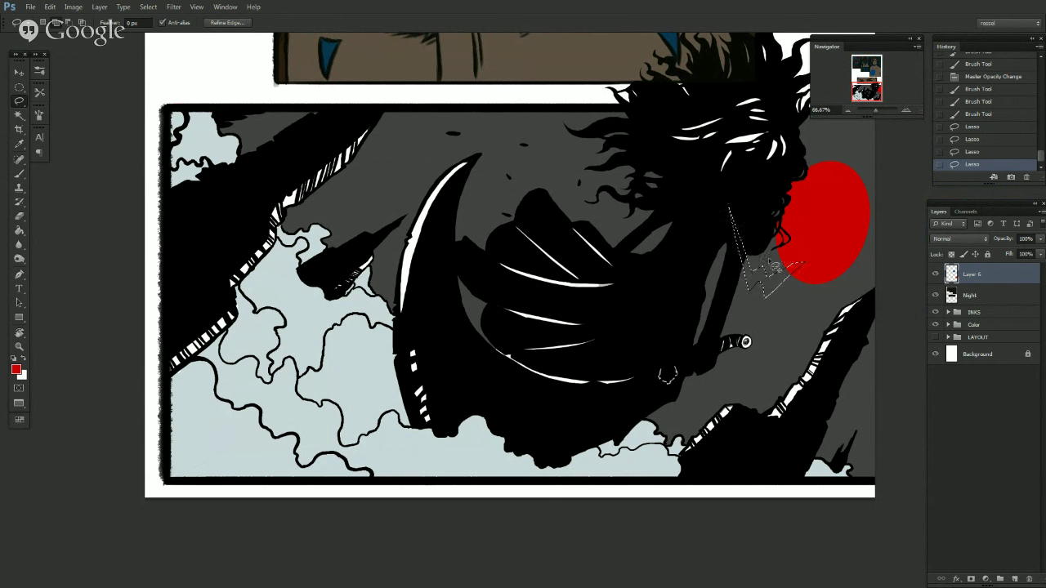
mouse_move(753, 273)
mouse_down()
mouse_move(793, 245)
mouse_move(780, 255)
mouse_up()
mouse_move(740, 214)
mouse_down()
mouse_move(775, 243)
mouse_move(747, 235)
mouse_up()
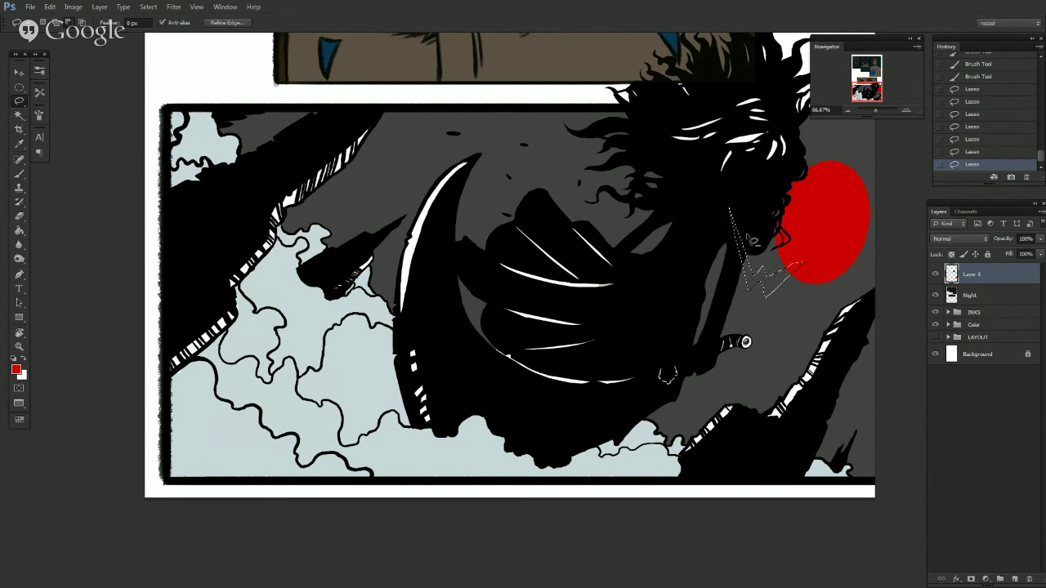
key(alt)
key(shift)
mouse_move(763, 287)
mouse_down()
mouse_move(752, 293)
mouse_move(760, 286)
mouse_up()
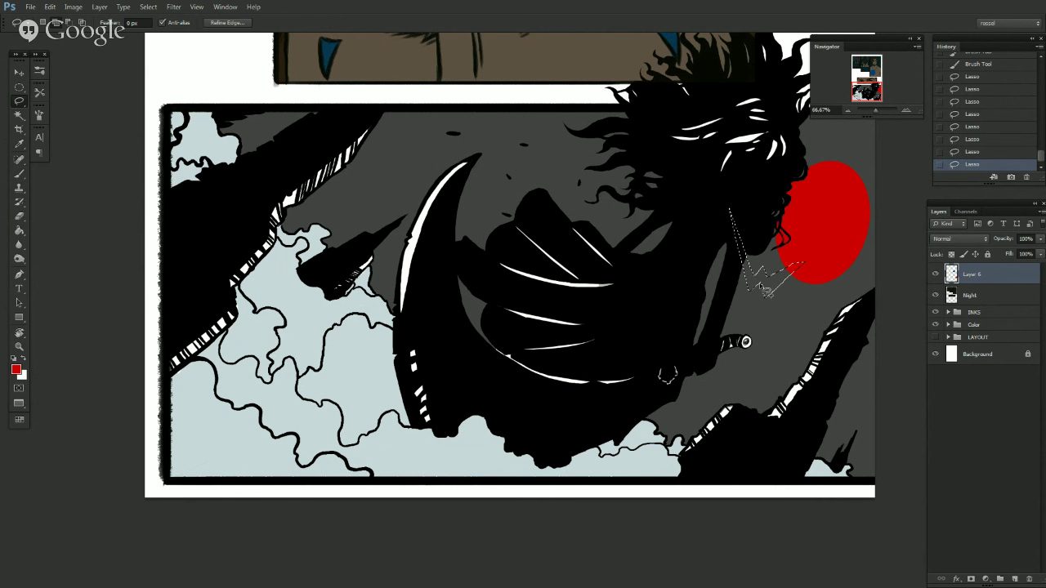
mouse_move(755, 298)
mouse_down()
mouse_move(792, 267)
mouse_move(768, 296)
mouse_up()
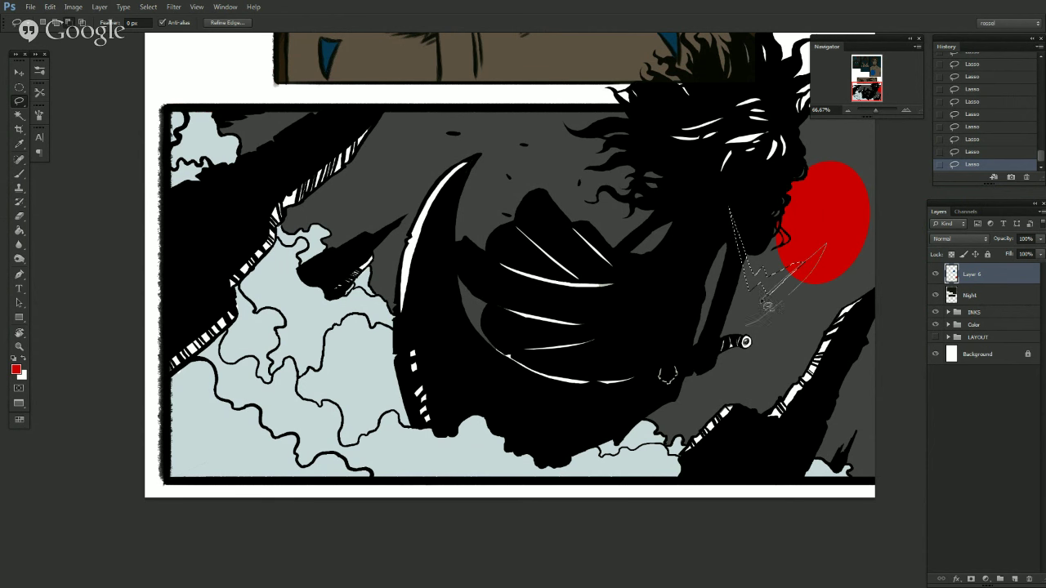
drag(733, 355, 725, 360)
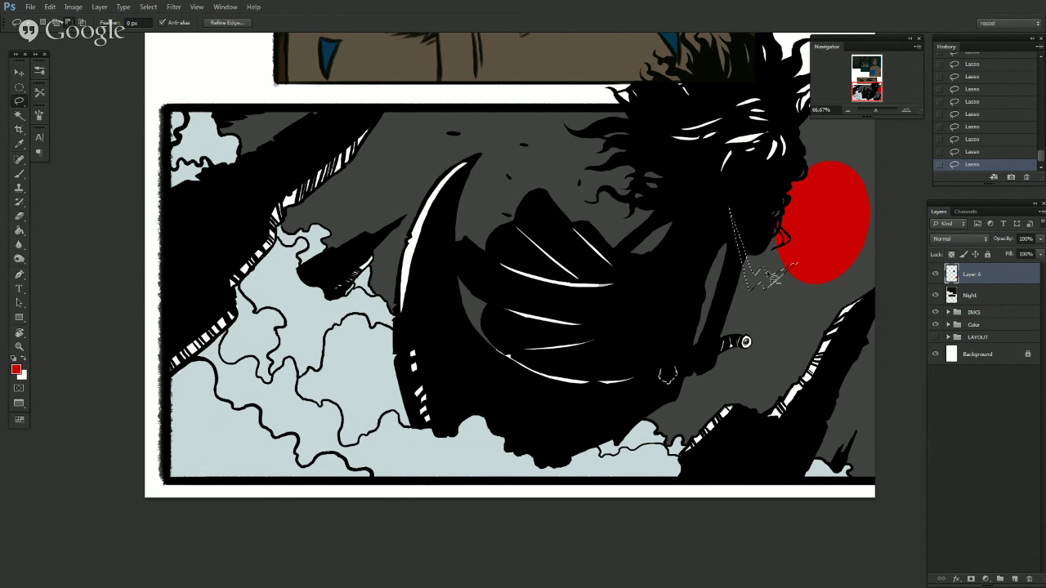
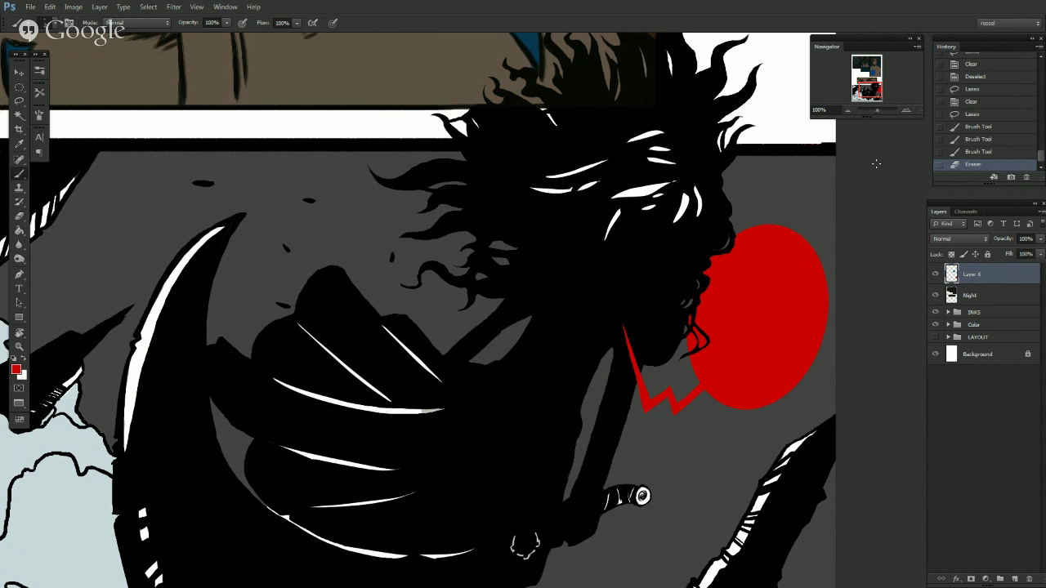
Erase along the balloon's edge beside the figure's nose and paint the grey slivers inside the nose outline red.
drag(721, 249, 702, 255)
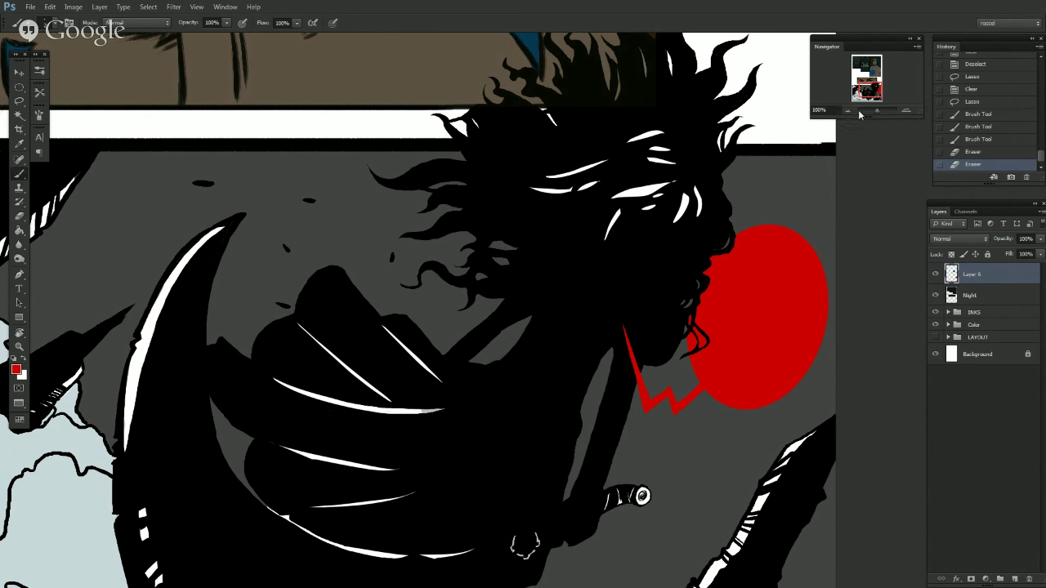
drag(891, 112, 883, 110)
scroll(563, 342, up, 5)
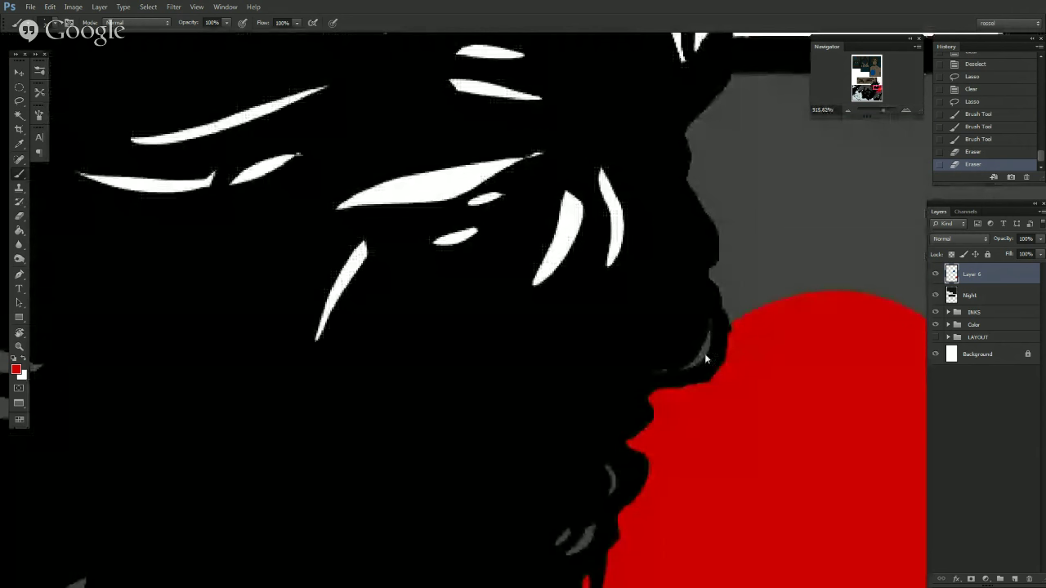
mouse_move(710, 337)
mouse_down()
mouse_move(686, 368)
mouse_move(709, 338)
mouse_up()
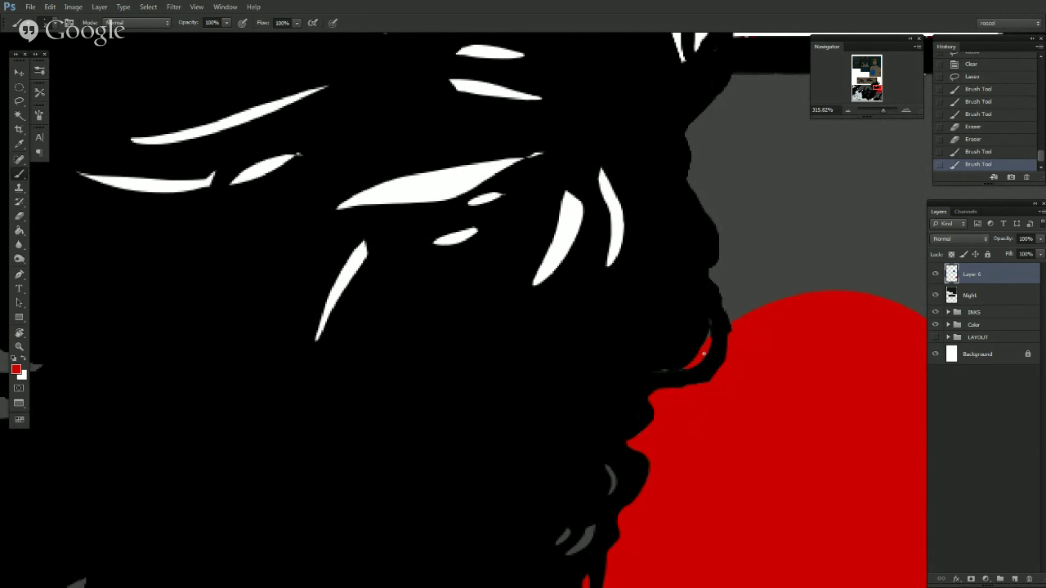
drag(690, 366, 657, 374)
click(659, 375)
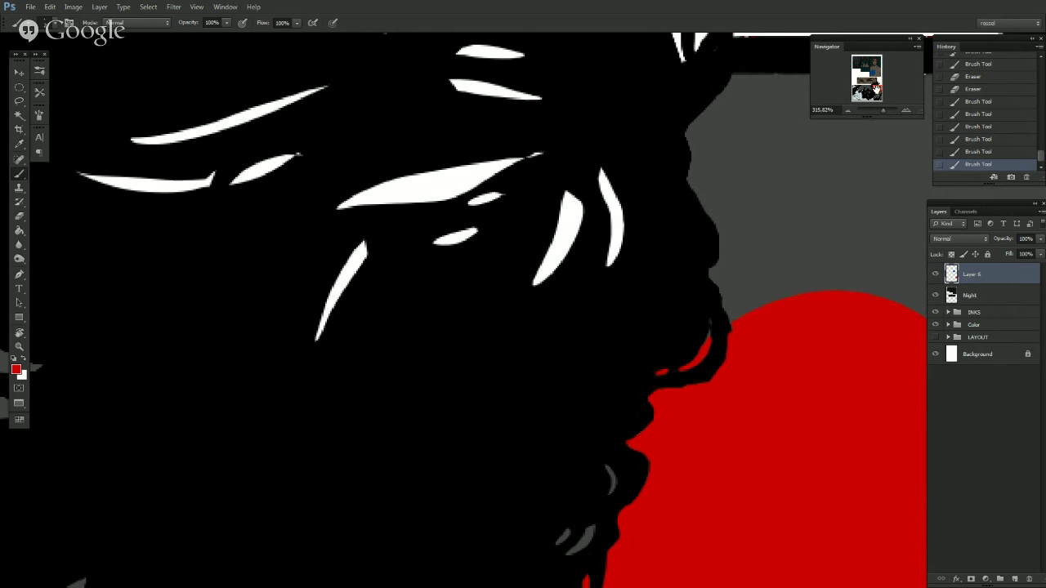
Paint the grey slivers beside the figure's mouth red to match the balloon behind it.
scroll(817, 160, down, 5)
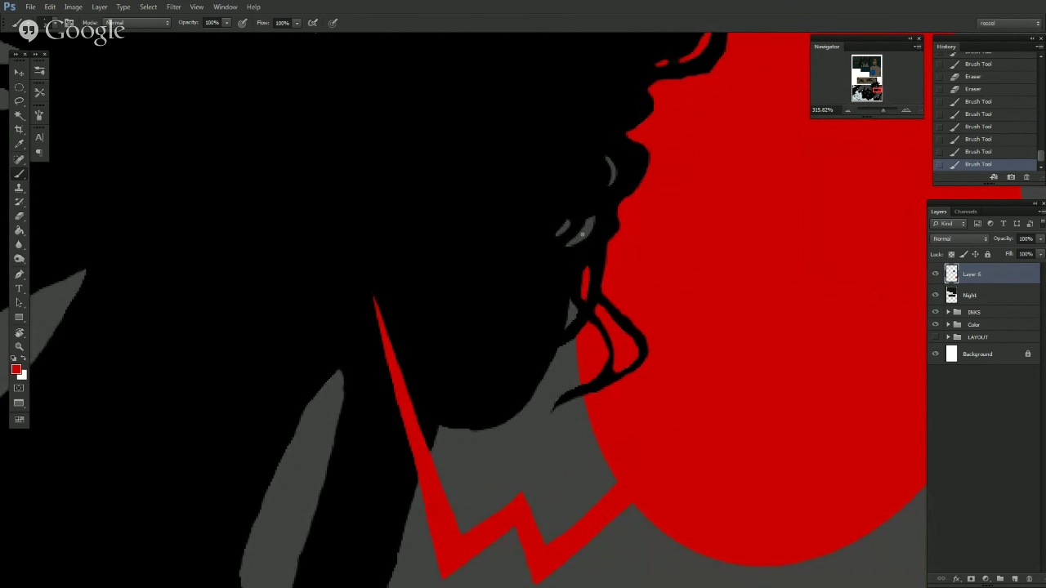
click(584, 230)
click(592, 221)
mouse_move(612, 179)
mouse_down()
mouse_move(608, 159)
mouse_move(612, 182)
mouse_move(610, 170)
mouse_up()
Examine the whole page with Layer 6's balloons hidden and shown to compare the two versions.
click(851, 111)
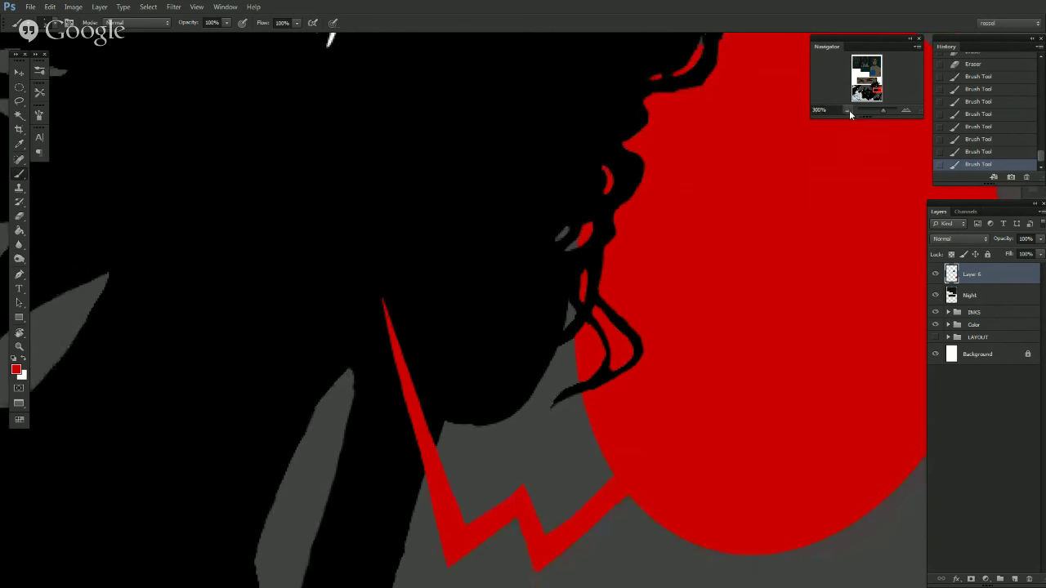
click(851, 111)
click(850, 111)
click(851, 112)
click(851, 111)
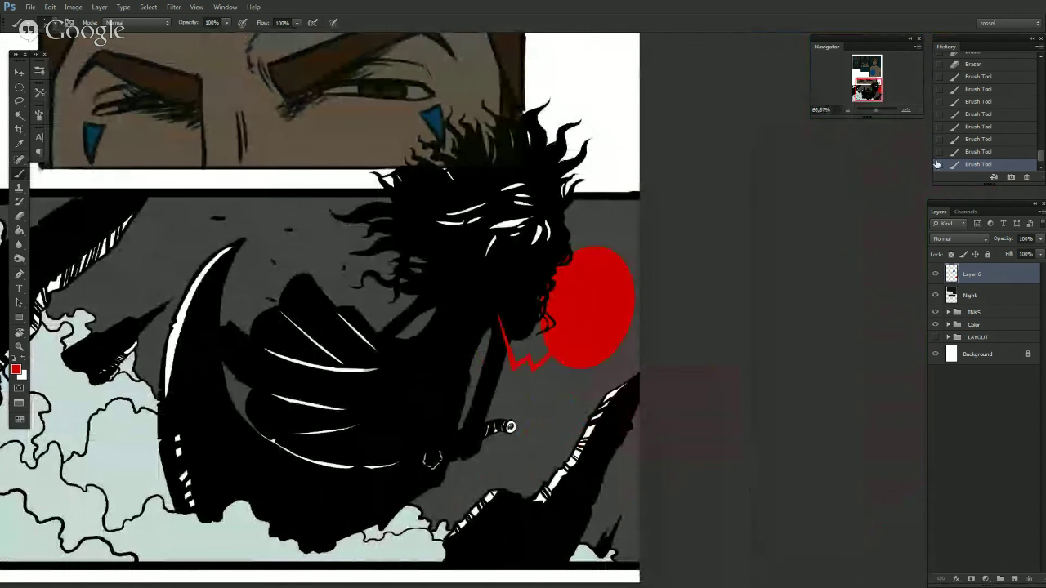
click(851, 108)
click(851, 109)
drag(869, 96, 873, 85)
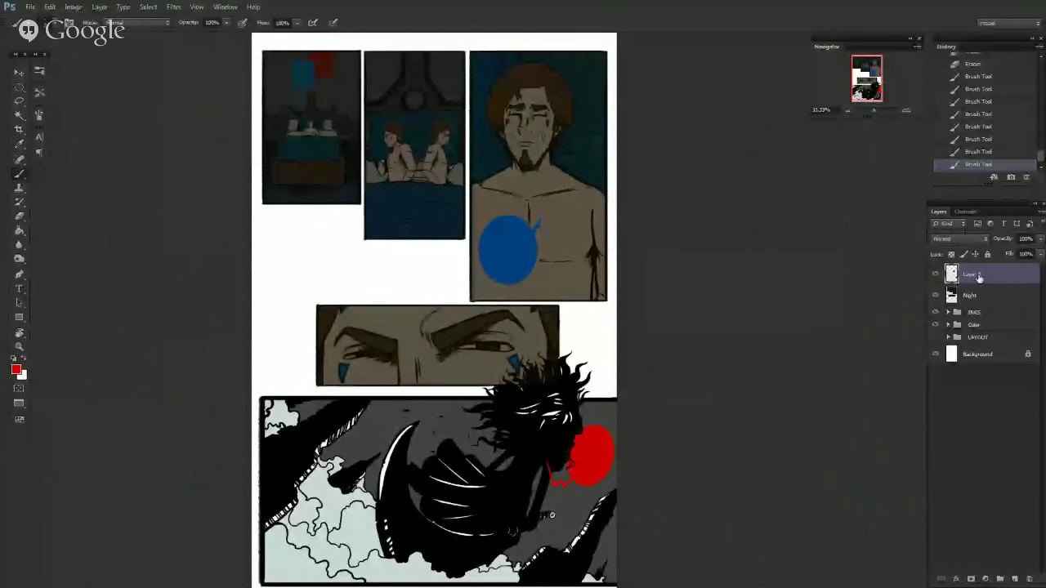
click(936, 273)
click(936, 274)
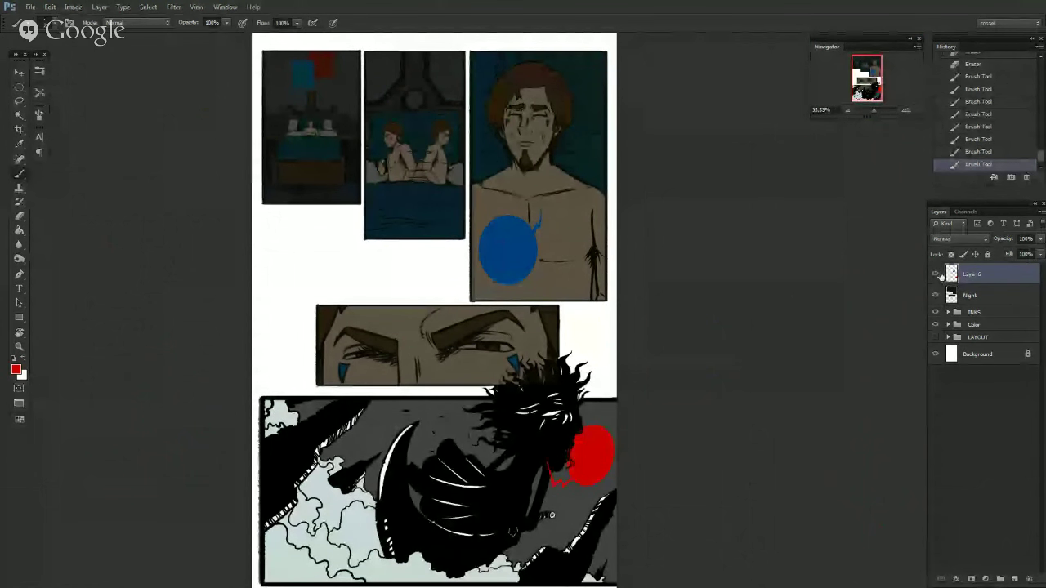
click(936, 274)
click(936, 274)
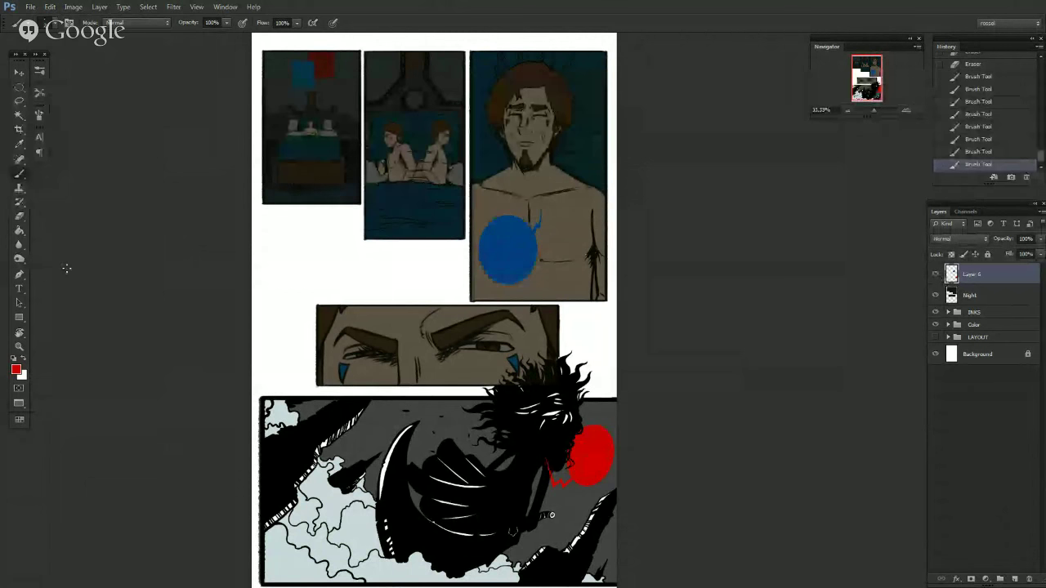
Return to the standard screen mode with floating documents and look over the balloons on Page 2.
click(19, 402)
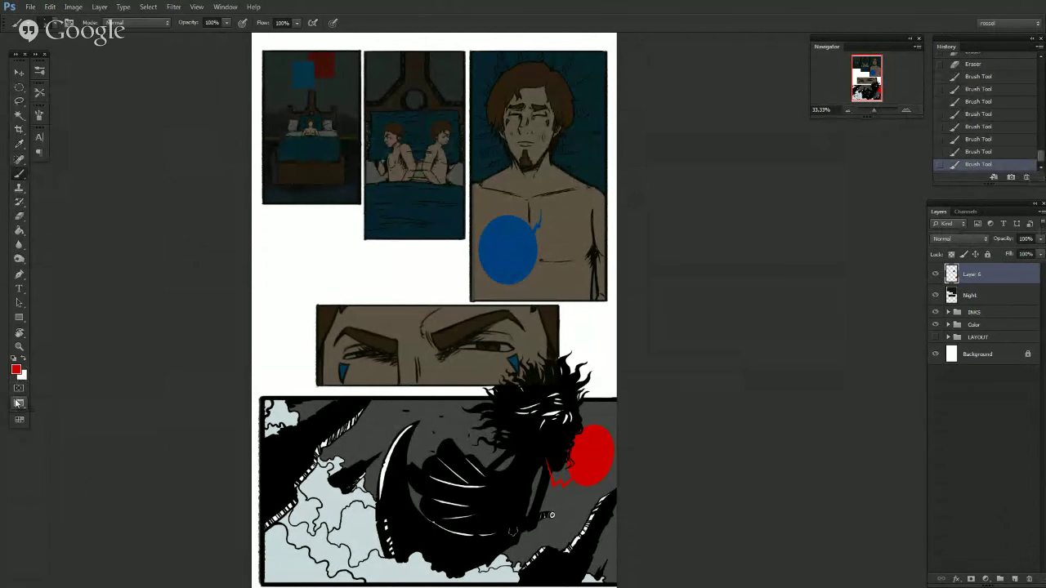
click(69, 400)
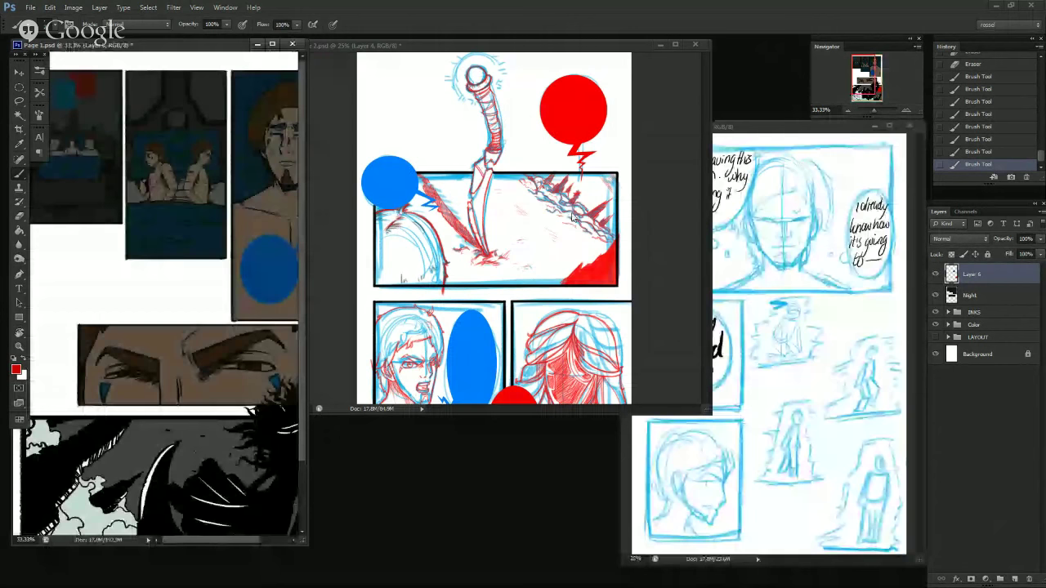
click(626, 202)
scroll(663, 200, down, 3)
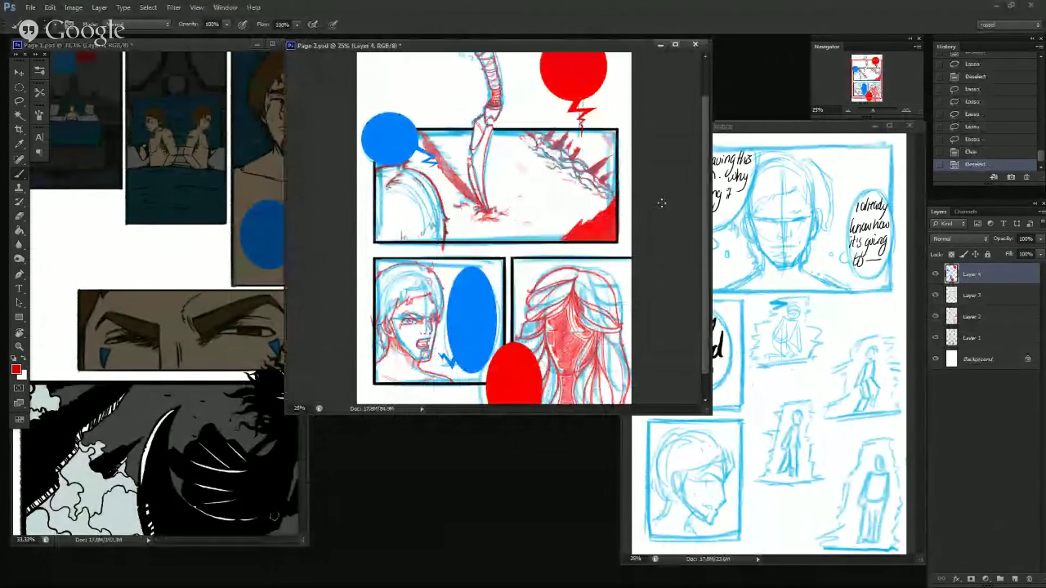
scroll(663, 200, up, 2)
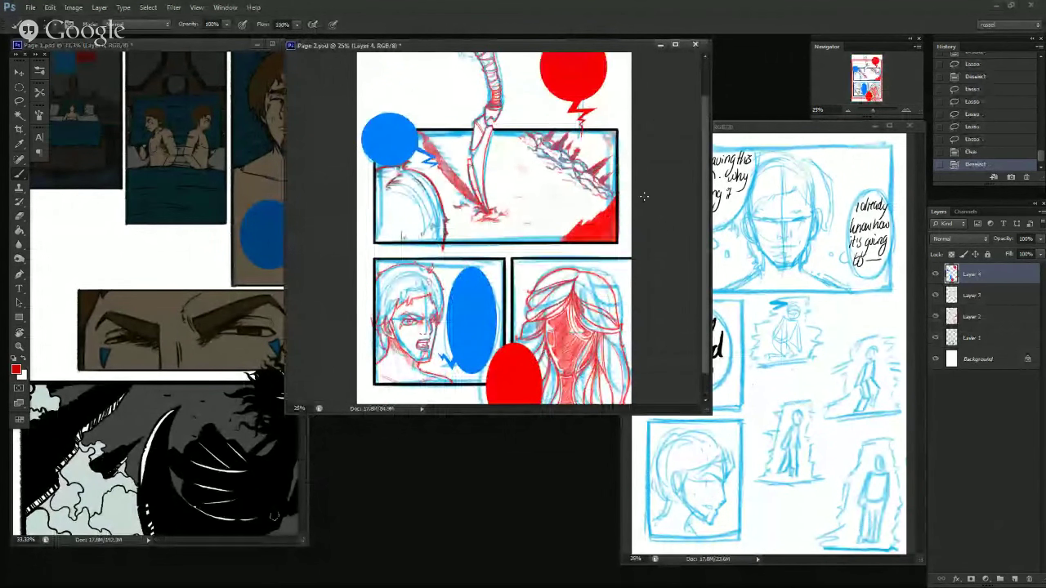
Bring Page 3 forward and display it in full screen mode at 33.33% zoom.
click(747, 228)
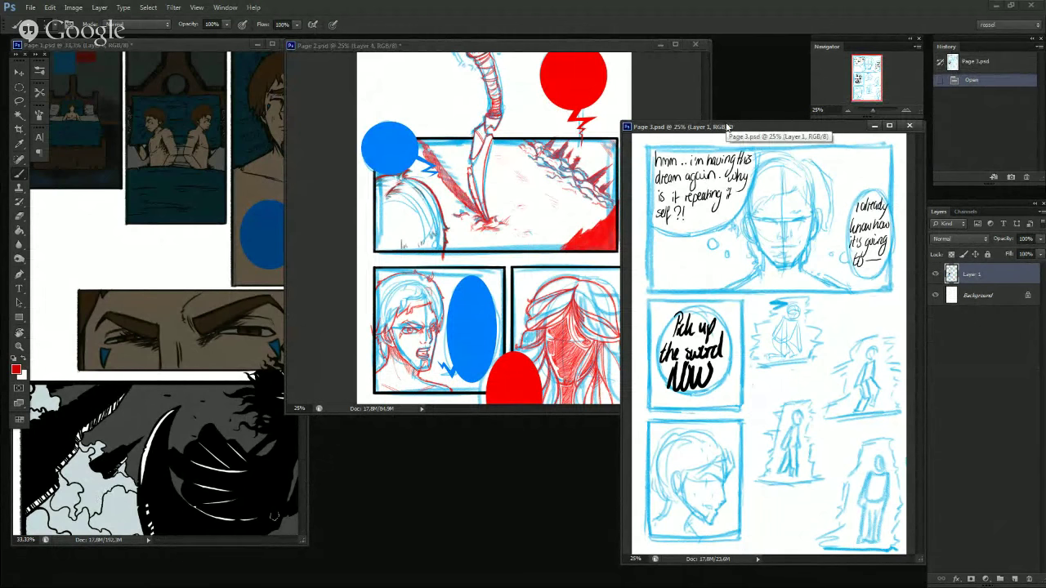
drag(773, 125, 771, 127)
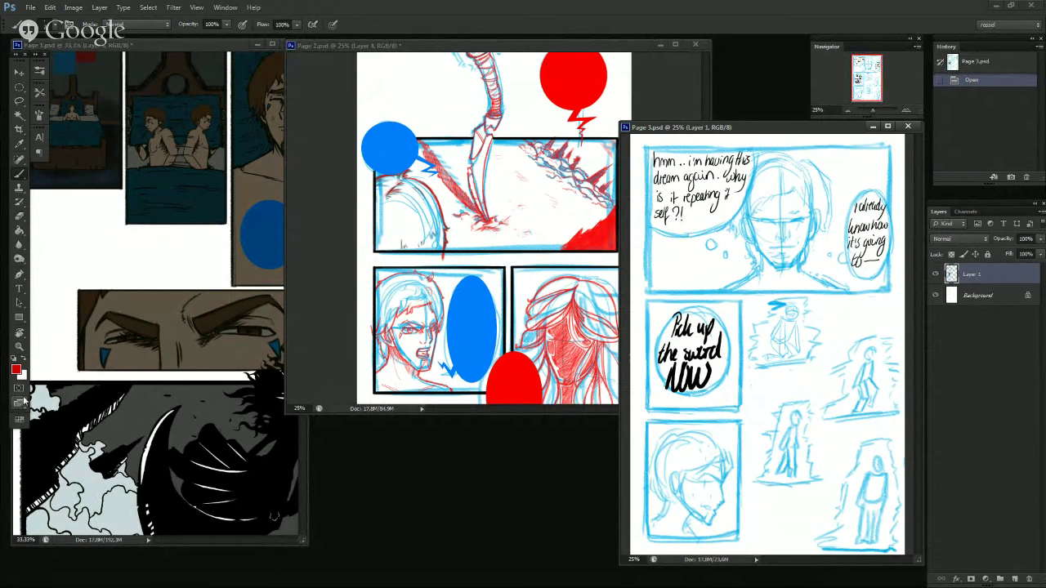
click(20, 404)
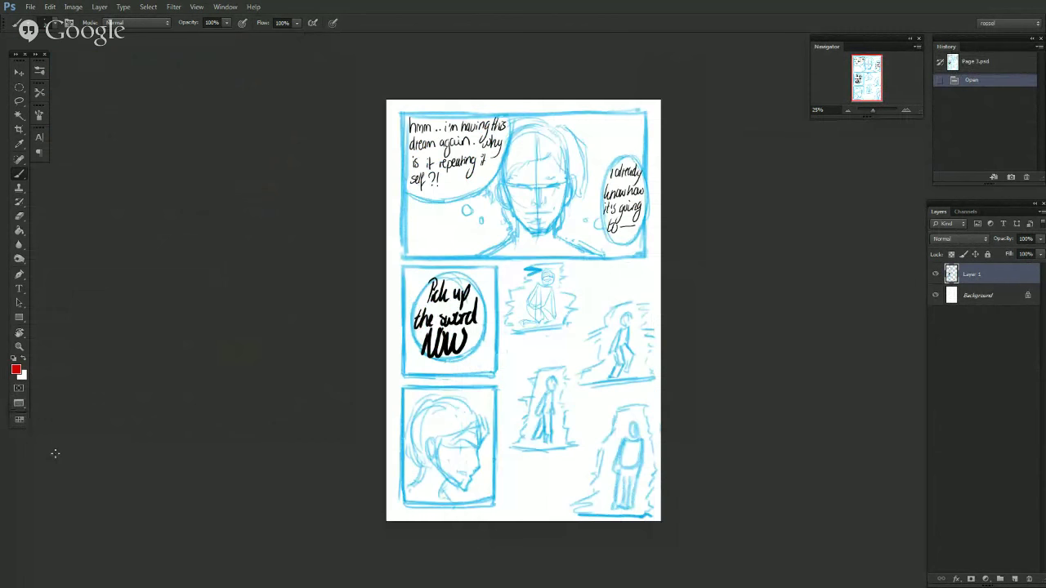
click(906, 109)
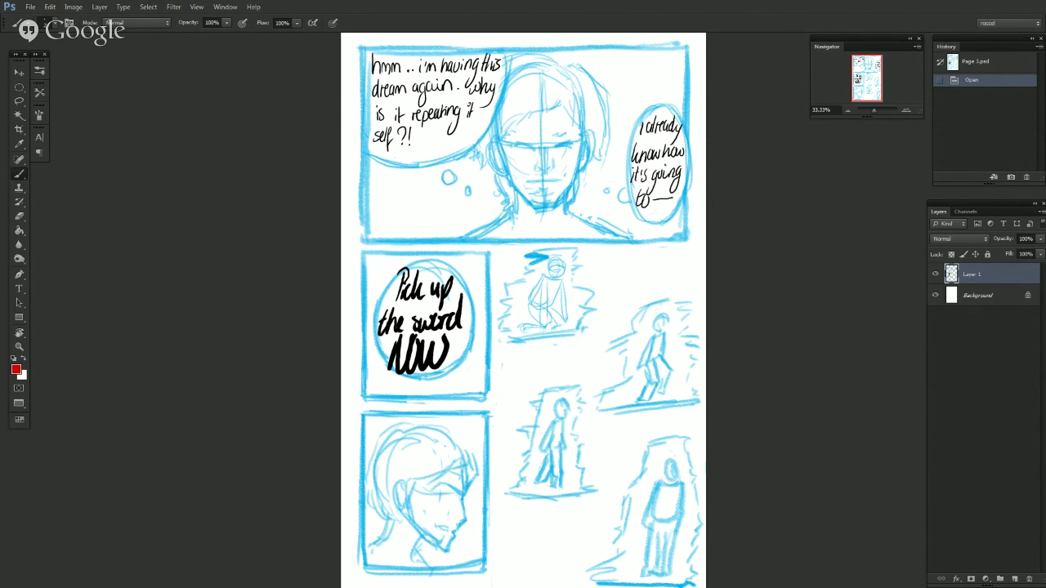
Place the Hisanno Sketch GIF player beside Page 3, play the animation and close the player.
mouse_move(326, 125)
mouse_down()
mouse_move(382, 58)
mouse_move(255, 72)
mouse_move(247, 60)
mouse_up()
click(198, 384)
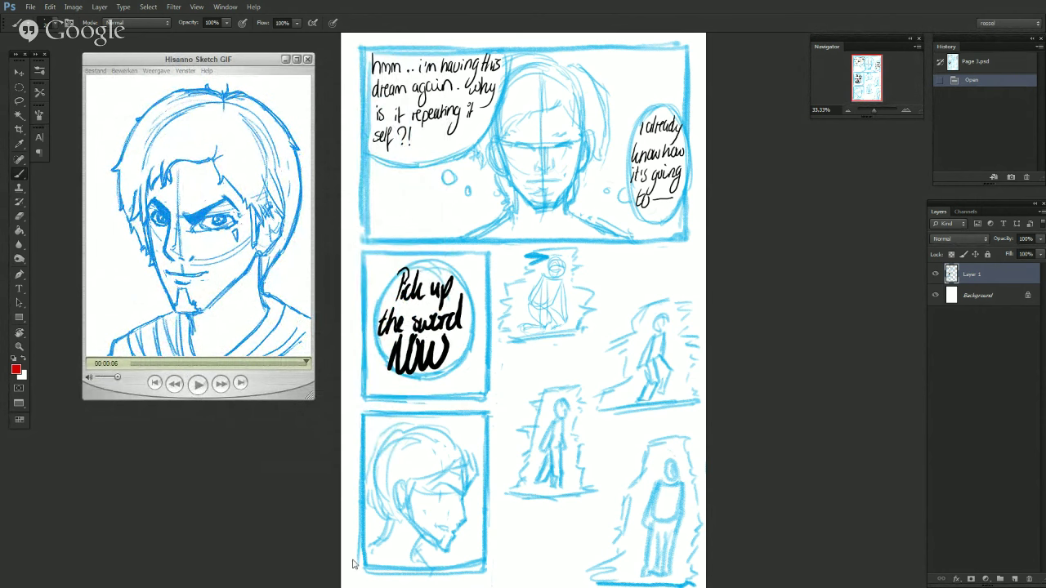
click(197, 387)
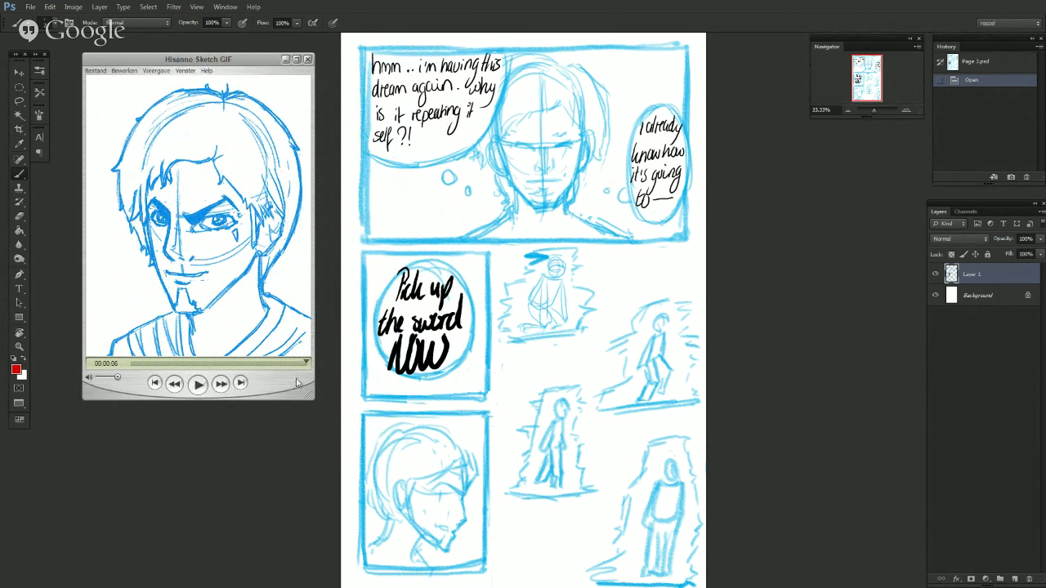
click(157, 72)
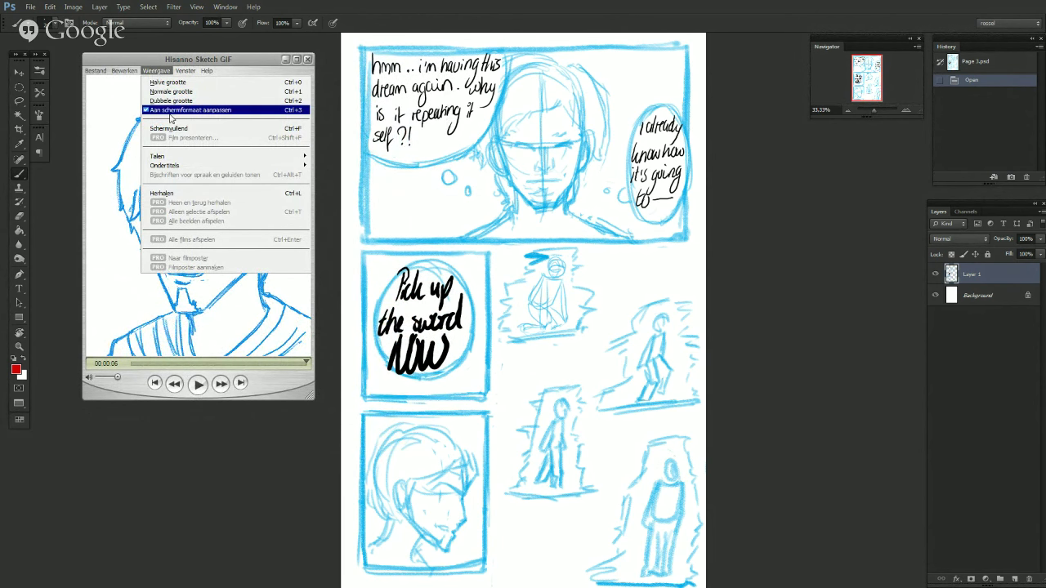
click(160, 71)
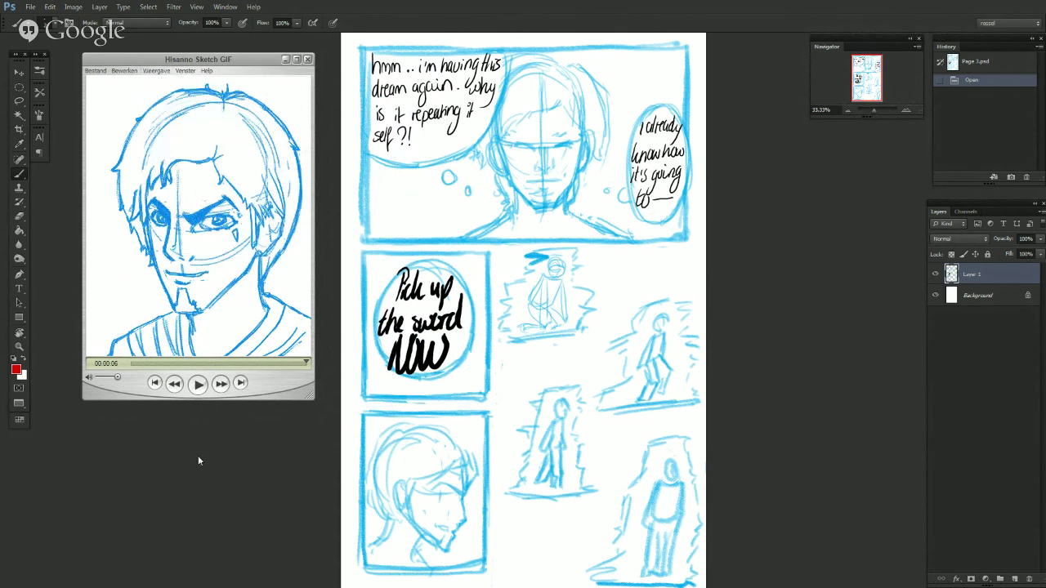
click(198, 384)
click(308, 60)
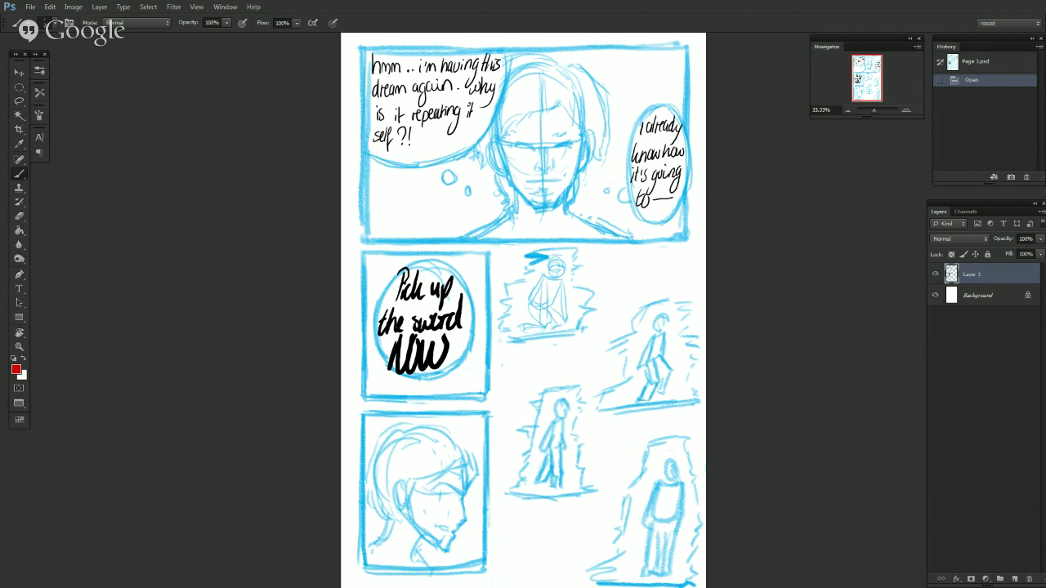
Bring the Hisanno Brisa character sheet over the page and examine its full-body views and weapons.
drag(0, 49, 290, 62)
scroll(338, 219, up, 1)
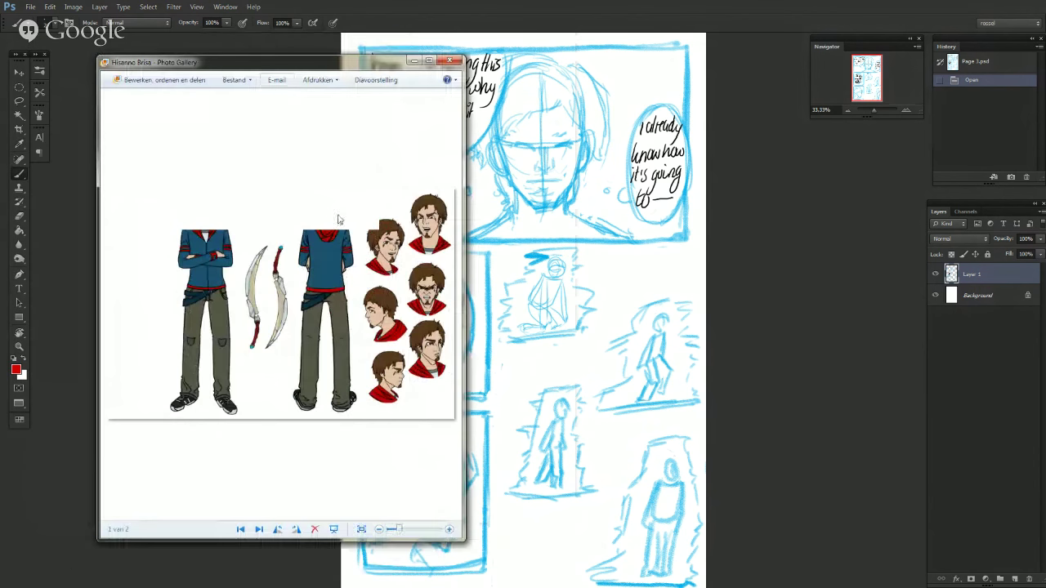
scroll(311, 269, down, 1)
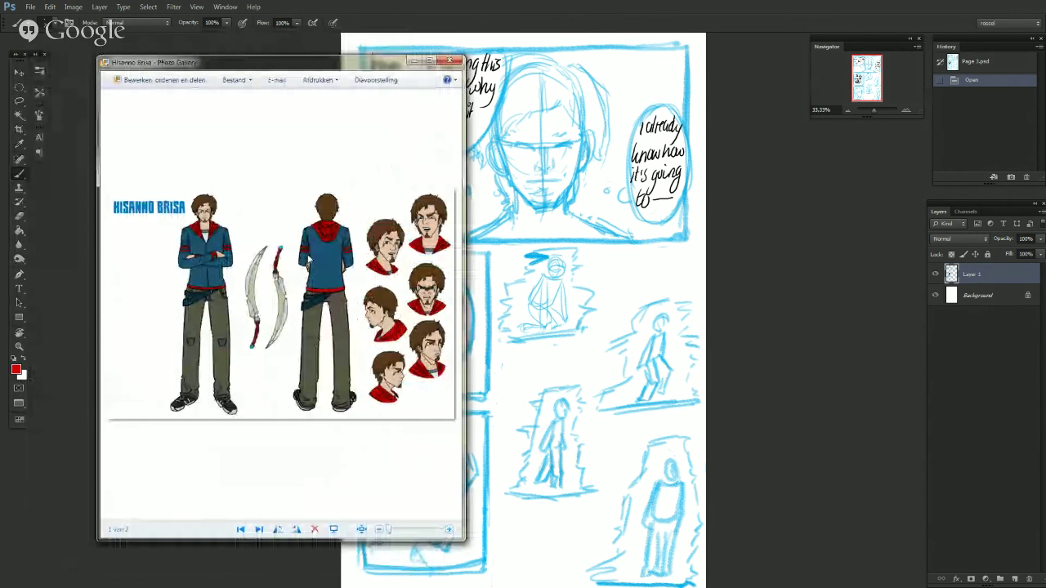
scroll(308, 260, up, 4)
mouse_move(208, 203)
mouse_down()
mouse_move(341, 201)
mouse_move(313, 203)
mouse_move(286, 189)
mouse_up()
scroll(341, 204, up, 1)
mouse_move(437, 206)
mouse_down()
mouse_move(233, 204)
mouse_move(331, 206)
mouse_move(260, 214)
mouse_up()
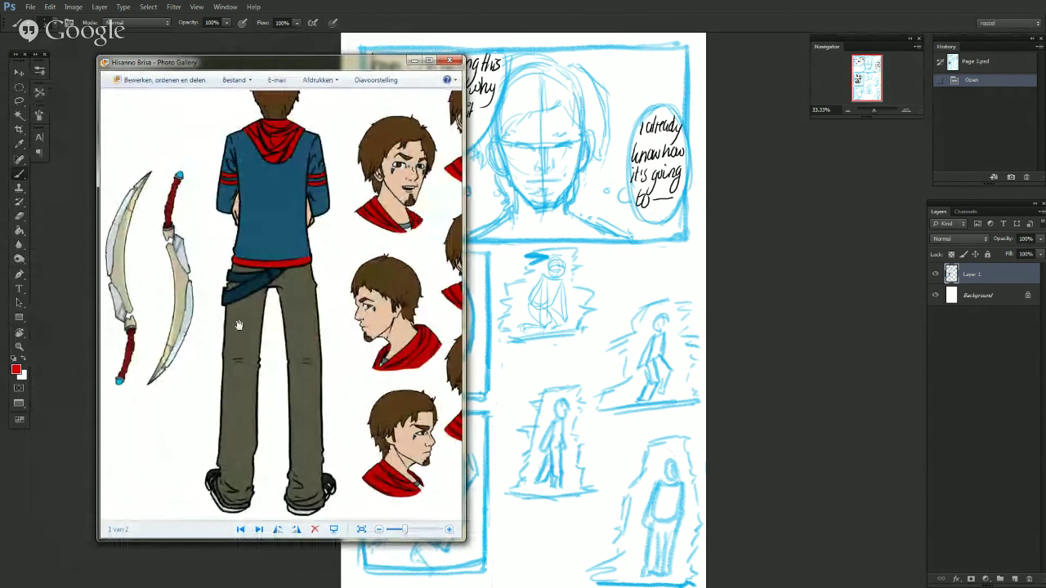
Examine the head and expression studies on the character sheet up close, and move its window off the page.
drag(239, 325, 215, 204)
scroll(355, 224, up, 2)
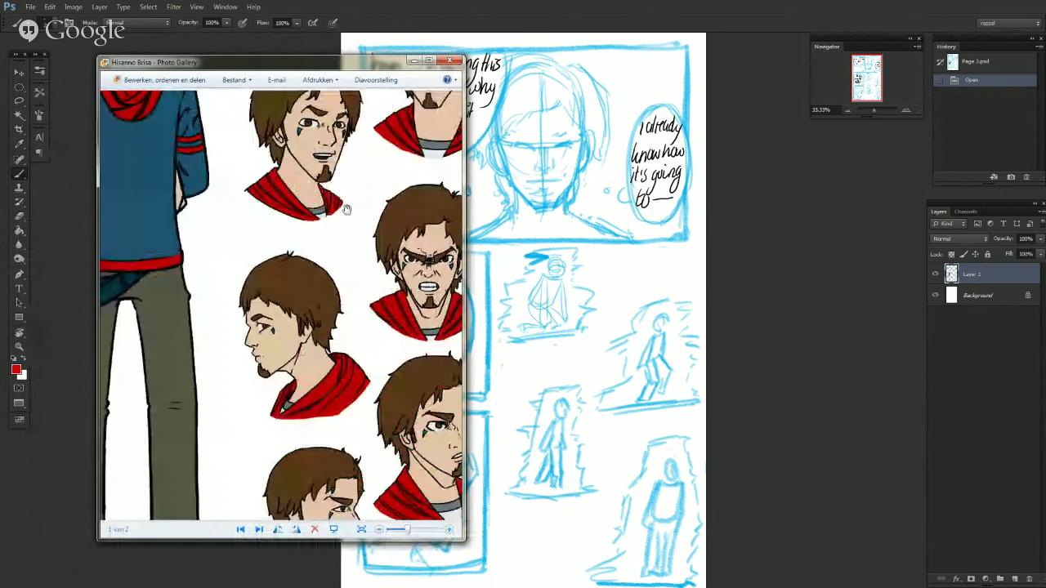
scroll(345, 209, down, 5)
scroll(304, 245, up, 5)
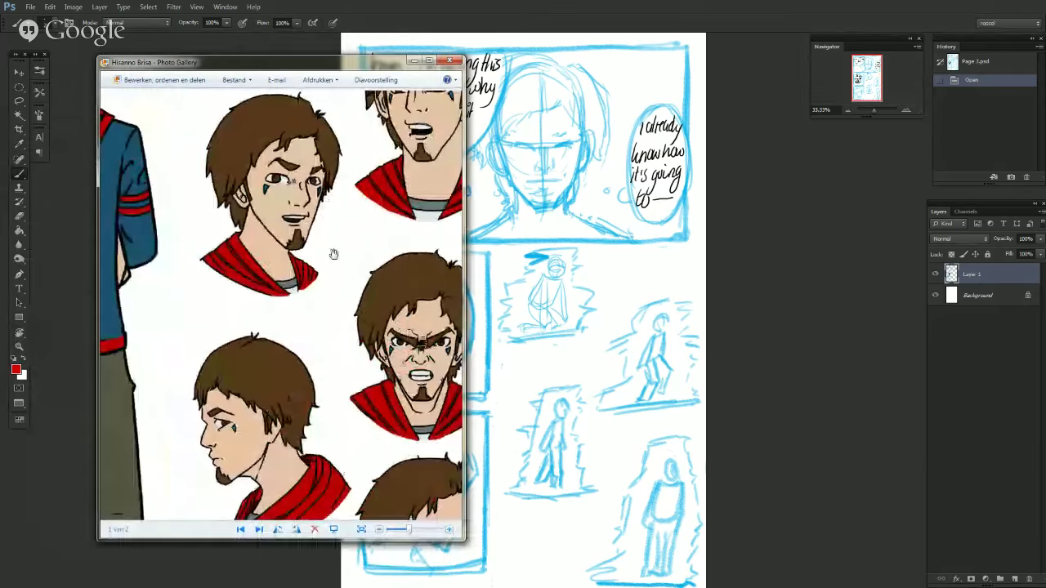
scroll(179, 329, down, 2)
drag(210, 322, 185, 175)
drag(263, 222, 299, 343)
scroll(299, 343, up, 2)
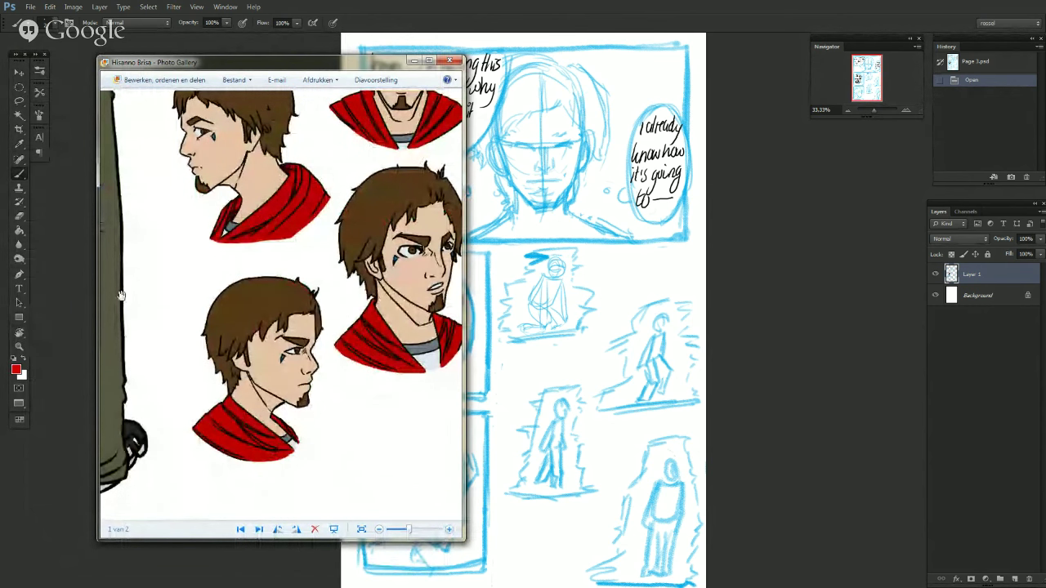
scroll(281, 161, up, 1)
scroll(238, 143, down, 3)
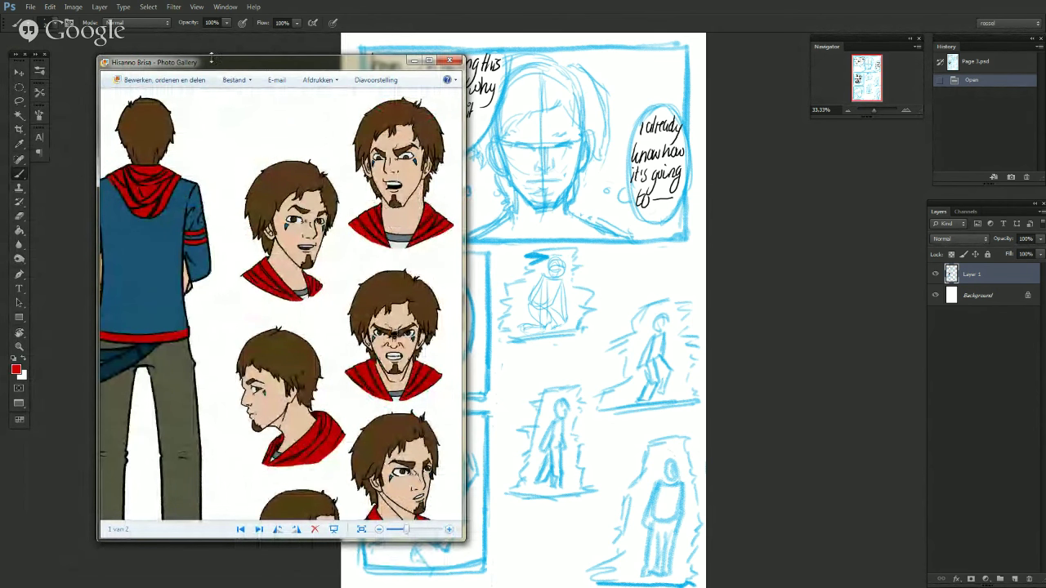
drag(229, 62, 0, 39)
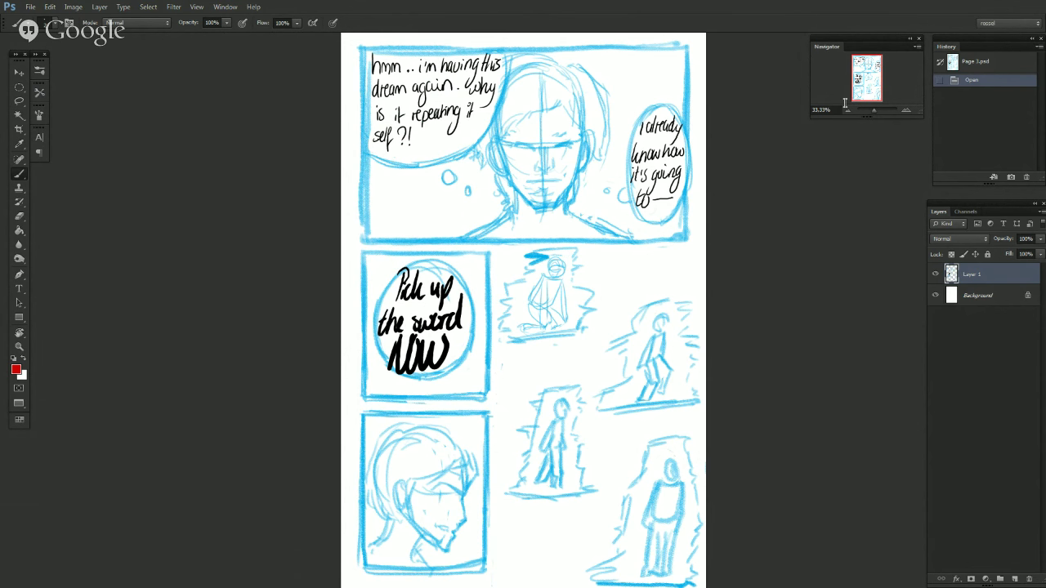
View the upper panels of Page 3 at 50% zoom.
click(907, 111)
drag(863, 87, 859, 78)
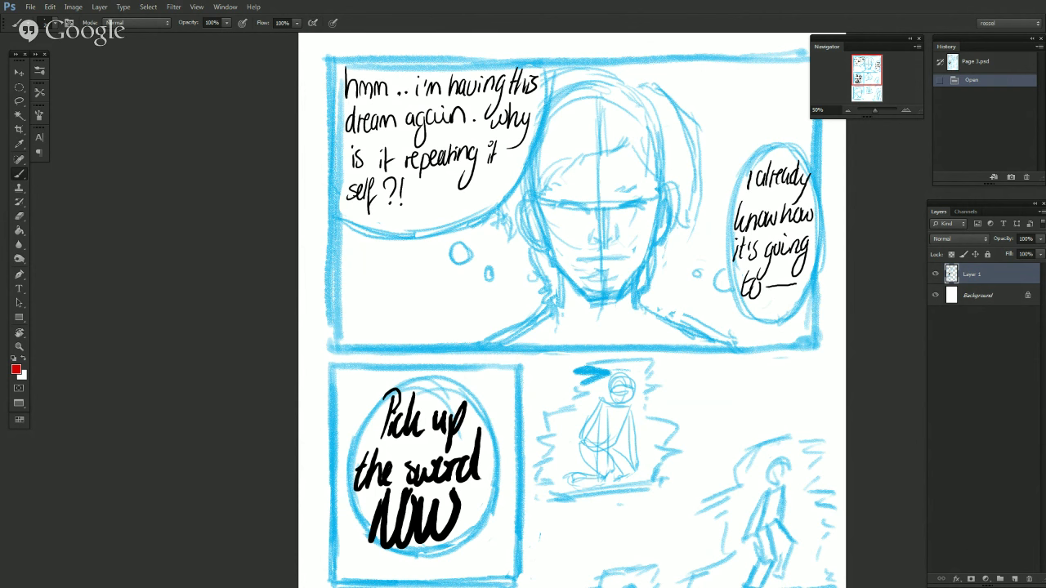
Switch to the browser showing the YouTube video "An animation of infinite water drops" and like it.
drag(2, 277, 509, 32)
click(527, 293)
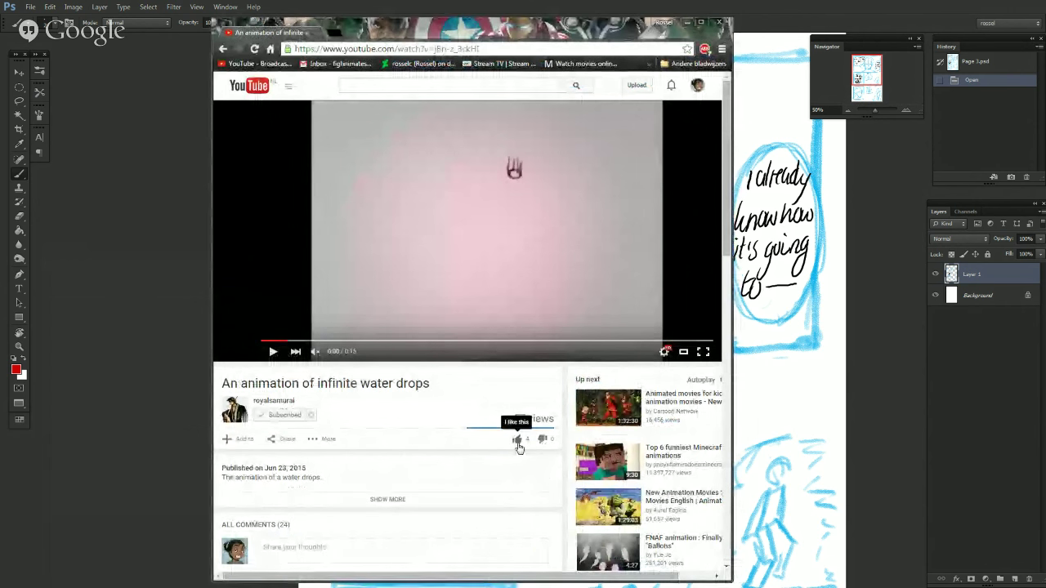
click(517, 441)
Replay the water drops animation from its beginning.
click(324, 325)
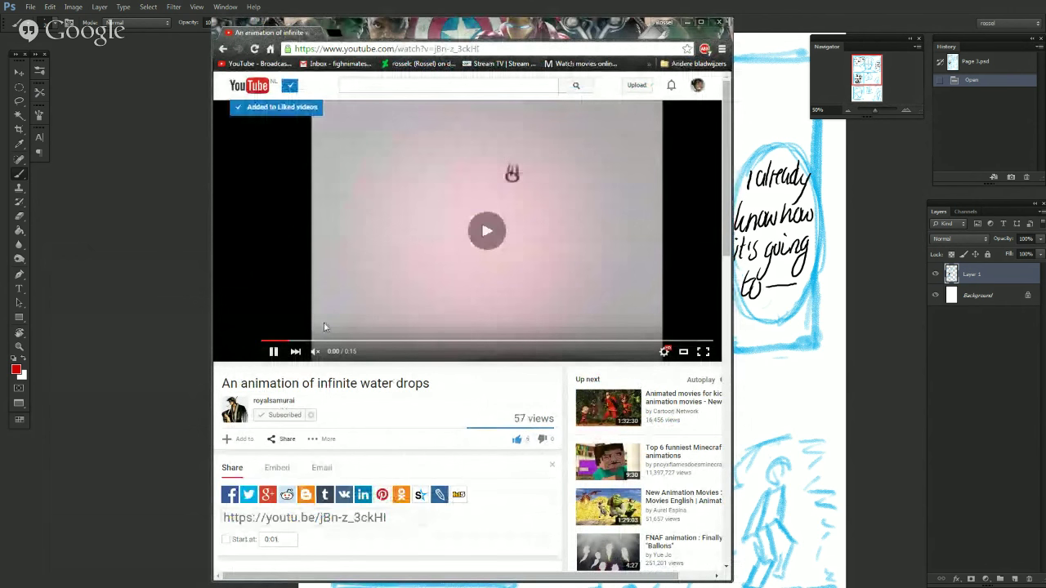
click(304, 336)
drag(289, 340, 219, 336)
click(378, 270)
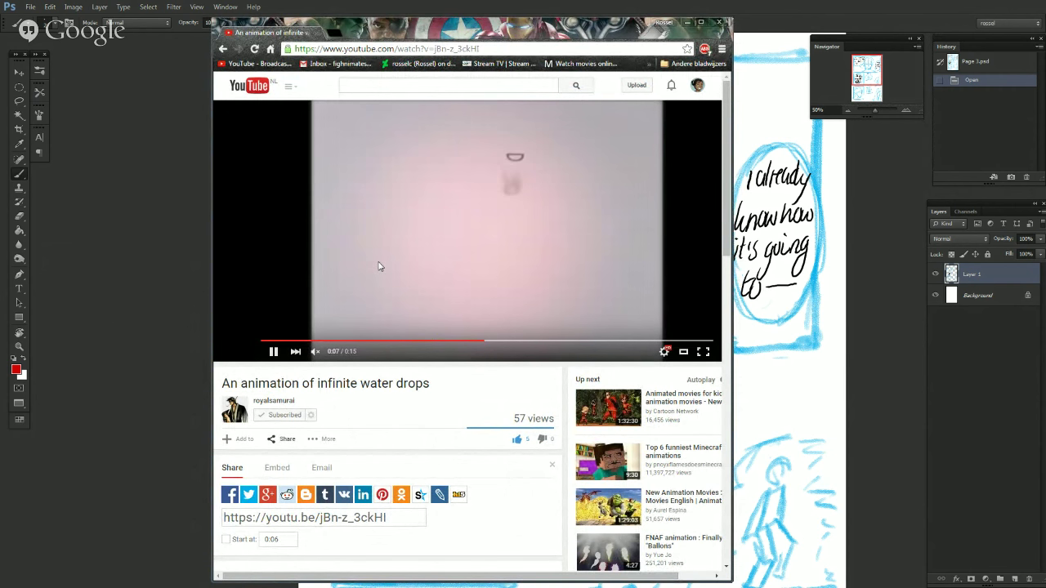
Share the water drops video publicly on Google+ with the comment "NICE!!", and close the browser window.
scroll(455, 351, down, 6)
scroll(455, 352, down, 3)
scroll(455, 352, up, 10)
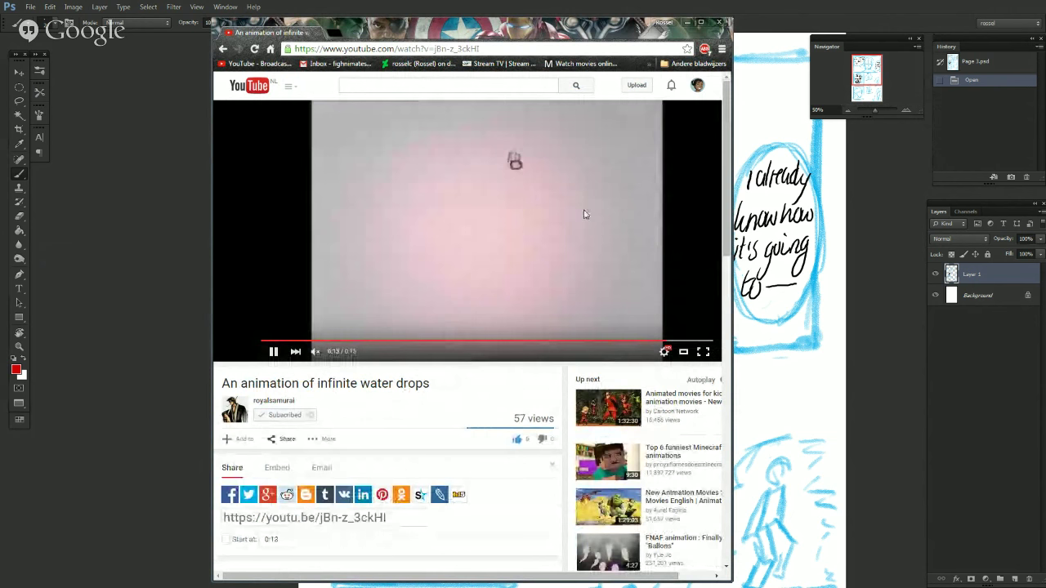
scroll(411, 245, down, 4)
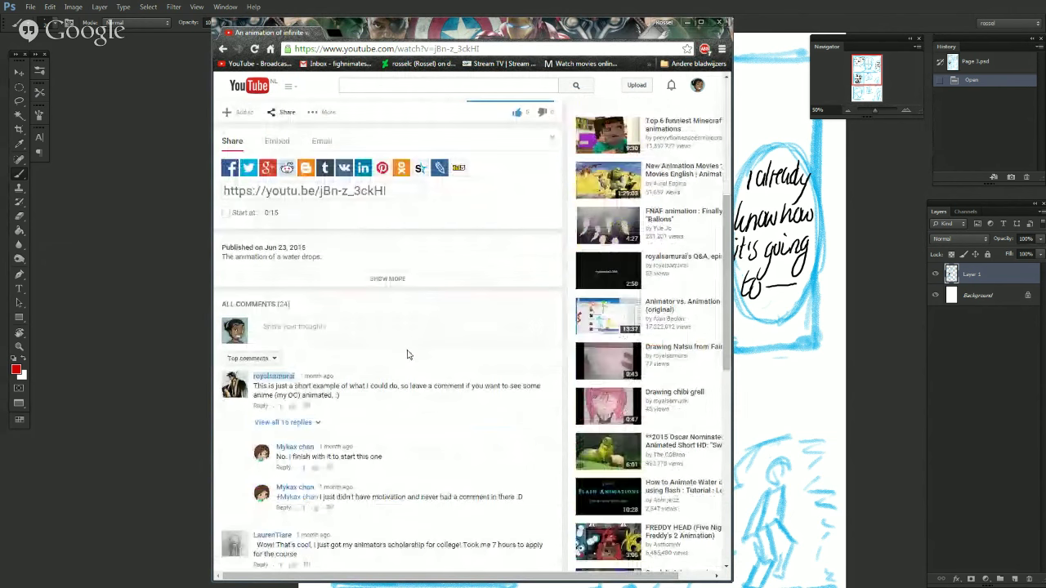
scroll(409, 355, up, 1)
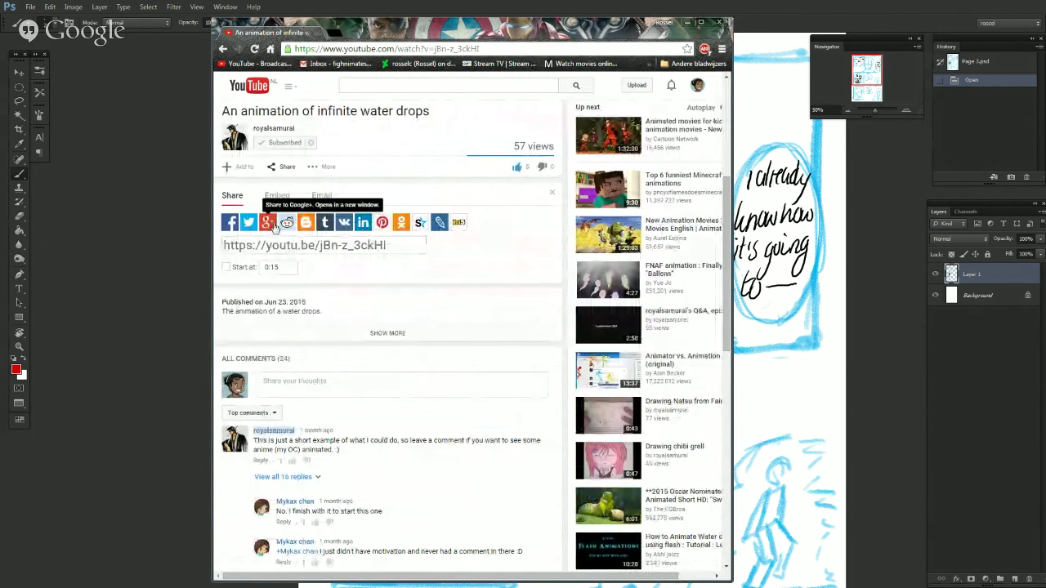
click(273, 227)
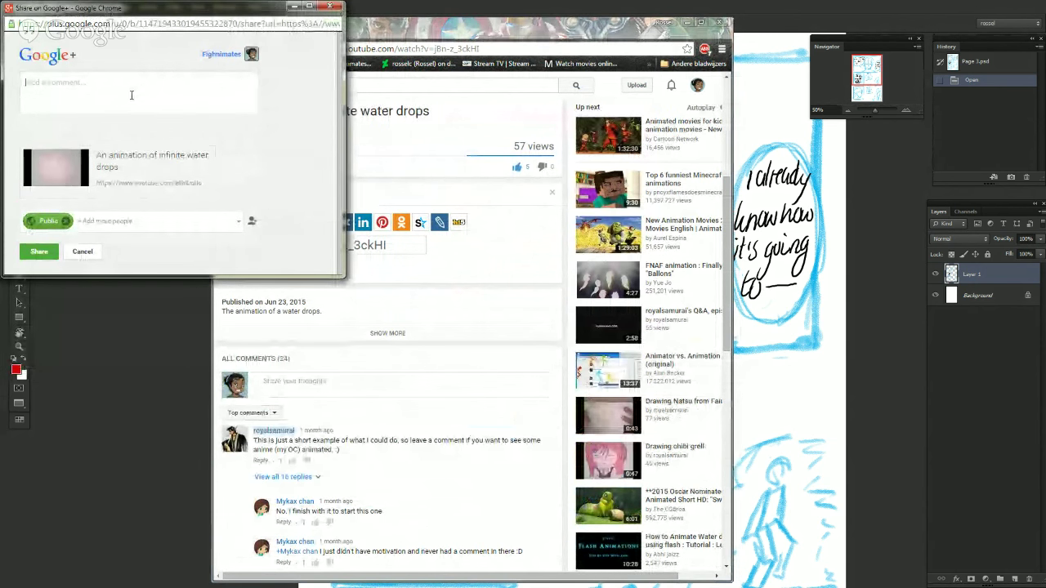
text(NICE)
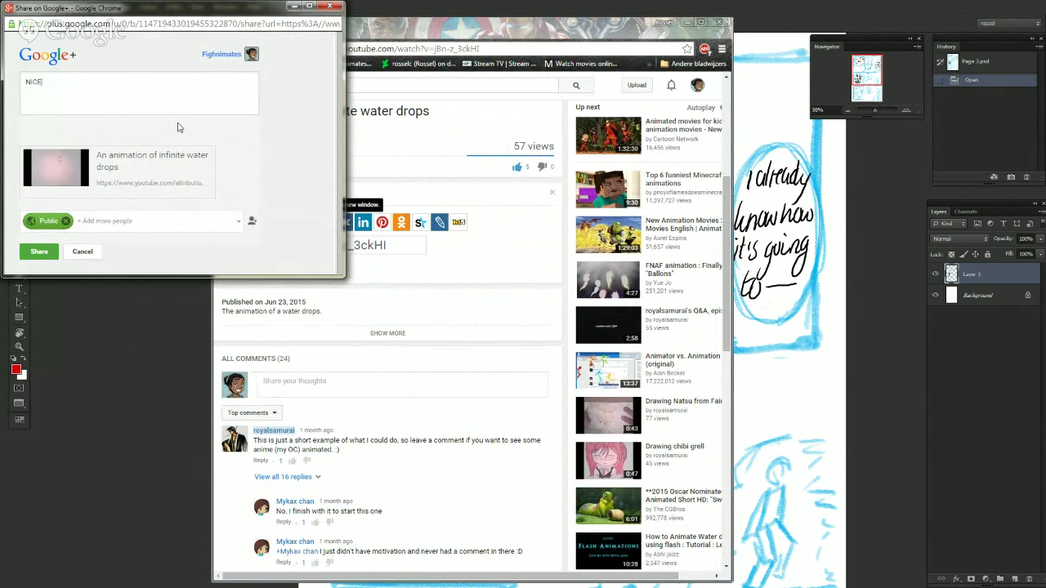
text(!!)
click(40, 252)
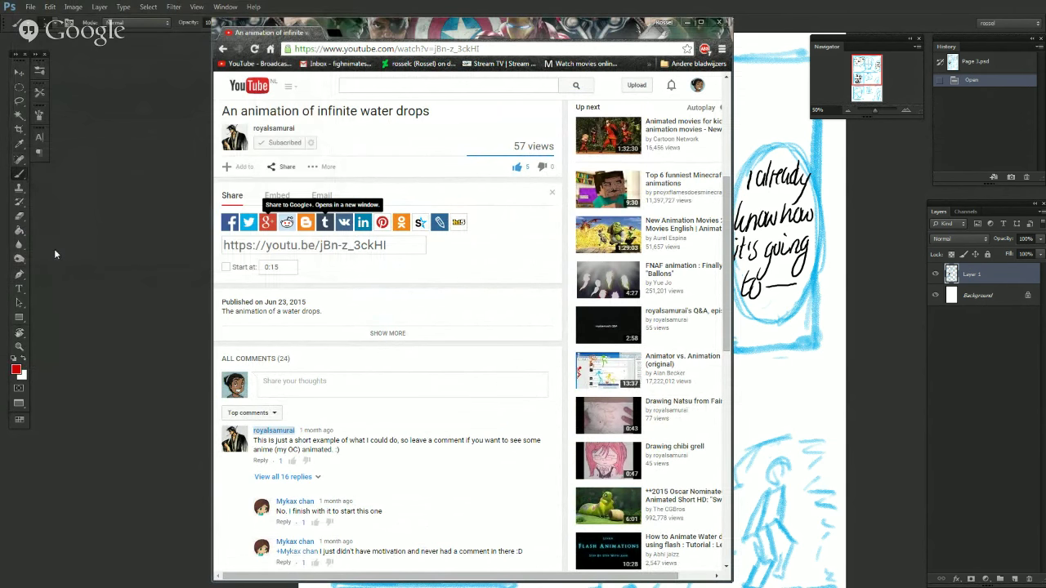
scroll(469, 189, up, 5)
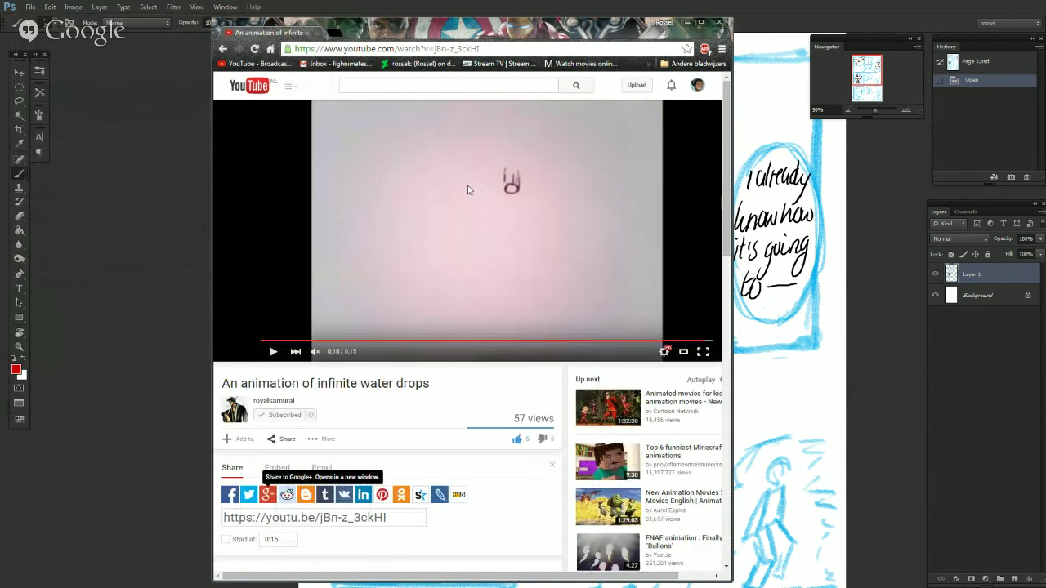
click(721, 23)
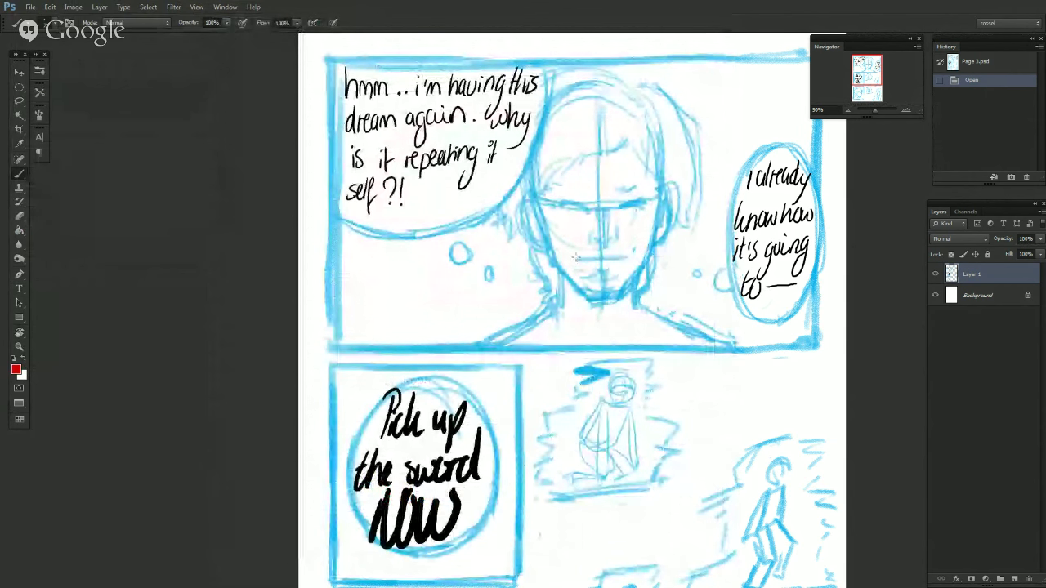
Choose the "Pencil: Layout Red" brush preset for drawing over the Page 3 sketch.
click(40, 90)
scroll(190, 172, down, 1)
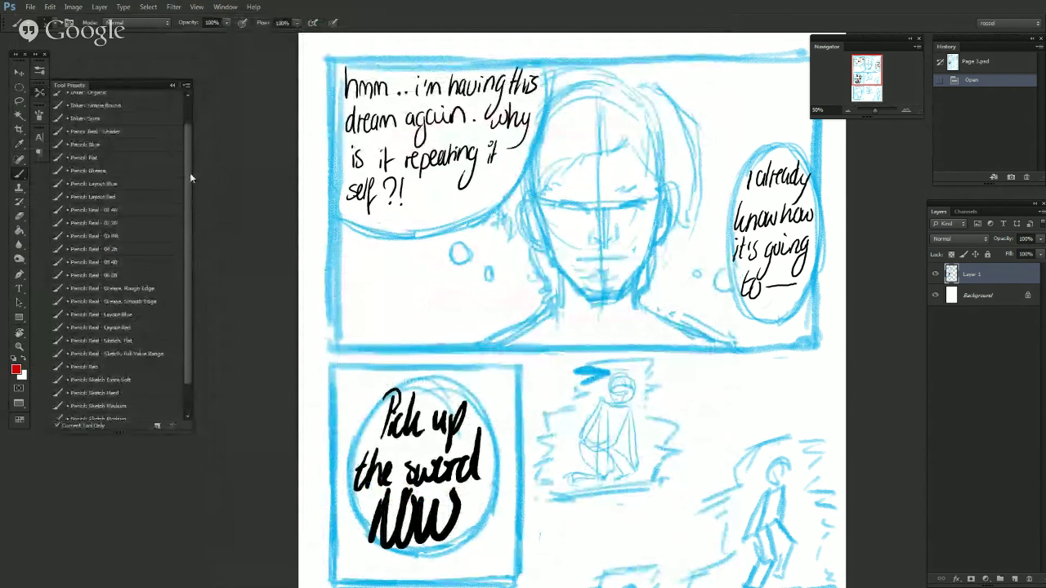
scroll(190, 172, down, 2)
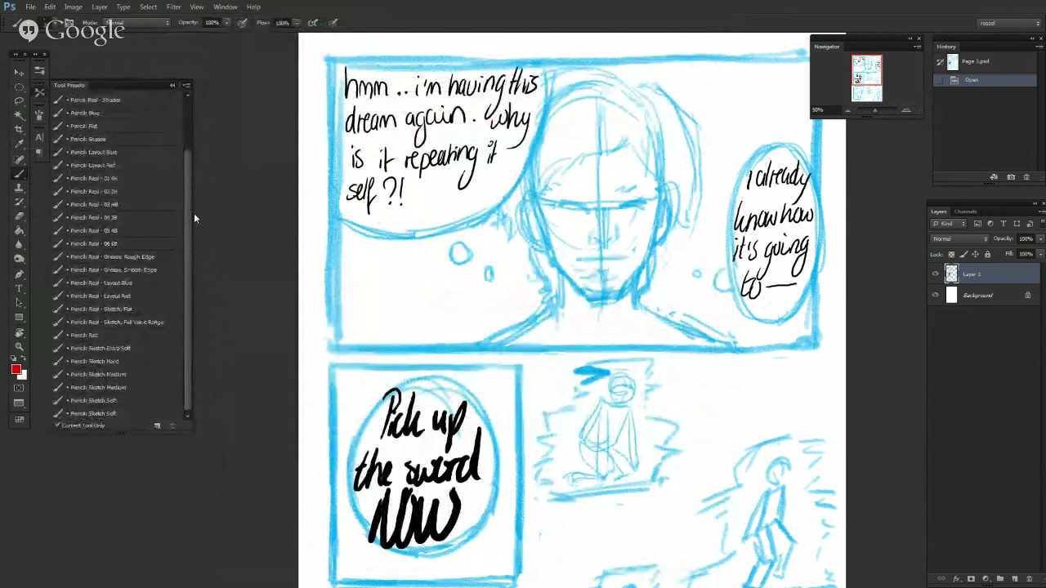
click(141, 165)
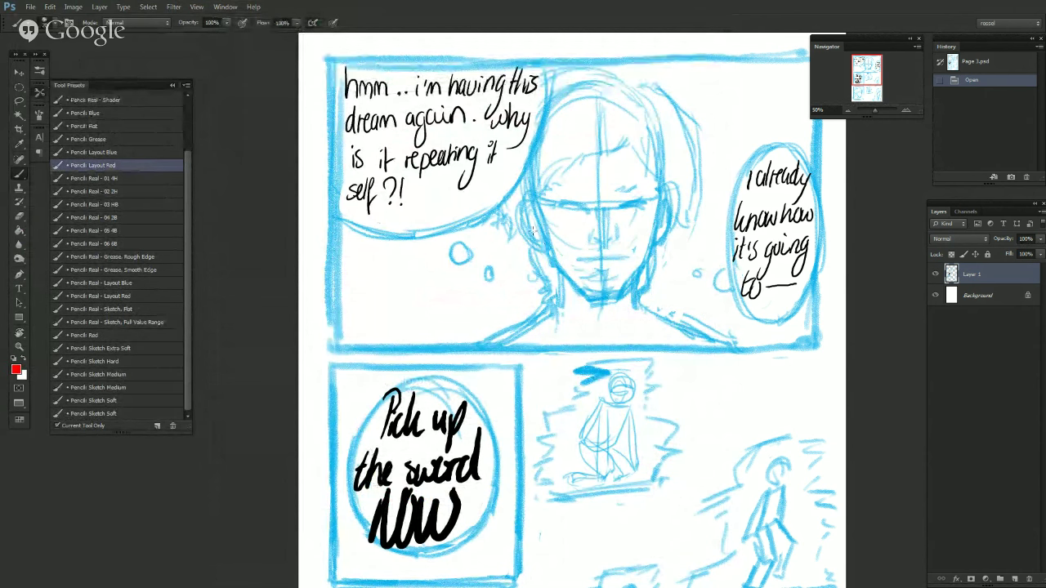
click(171, 86)
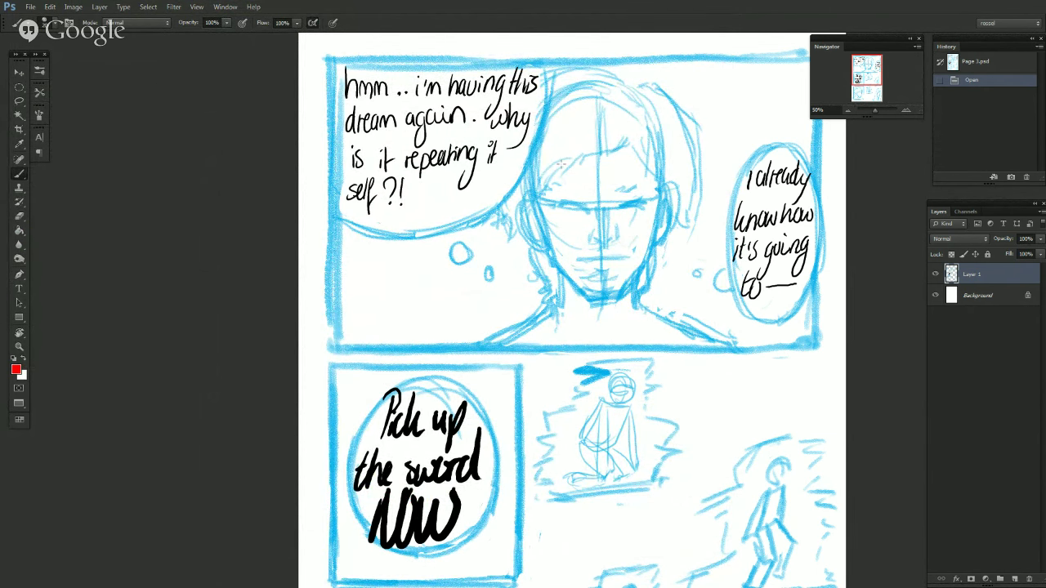
mouse_move(515, 215)
mouse_down()
mouse_move(554, 190)
mouse_move(528, 257)
mouse_move(593, 203)
mouse_up()
key(ctrl+z)
mouse_move(523, 200)
mouse_down()
mouse_move(582, 170)
mouse_move(579, 194)
mouse_up()
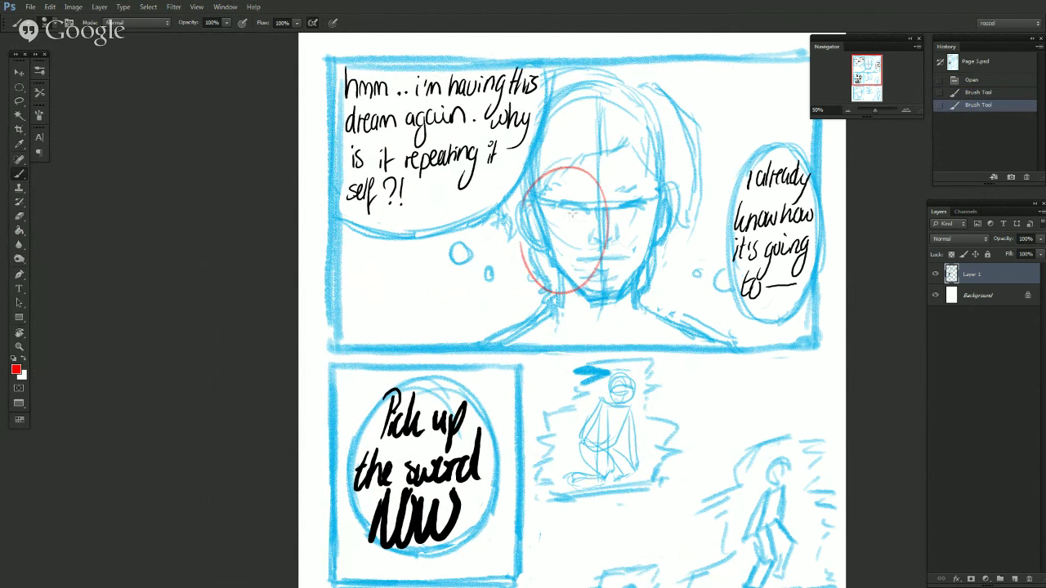
key(ctrl+z)
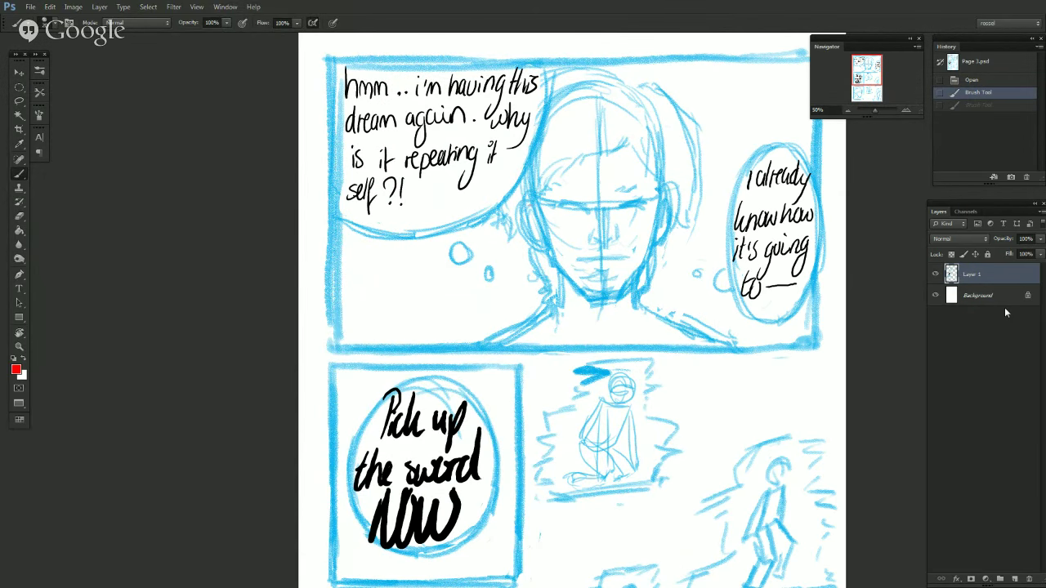
Add a new layer above the Layer 1 sketch for the red pencil drawing.
click(936, 274)
click(936, 274)
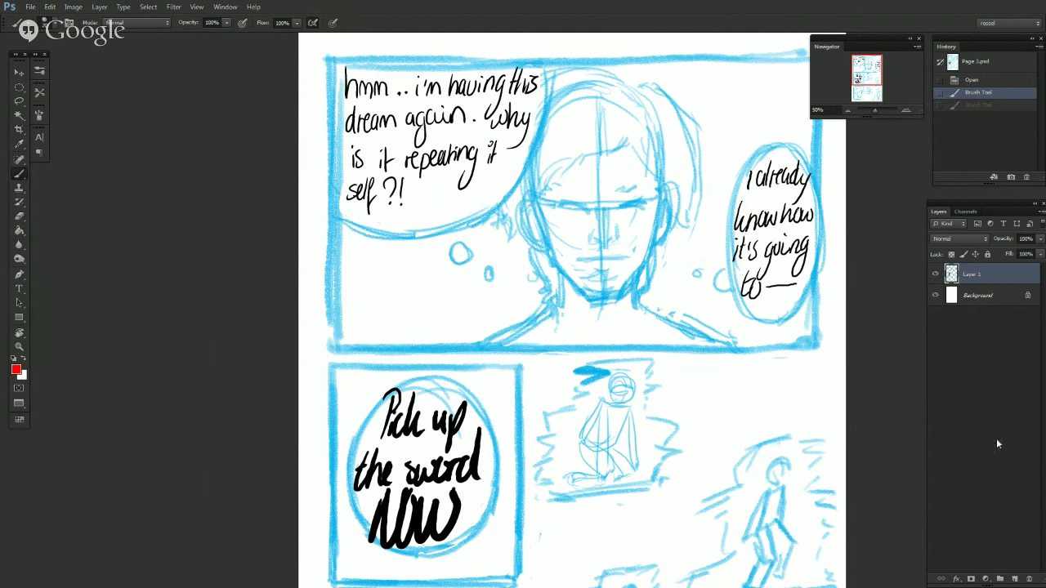
click(1015, 578)
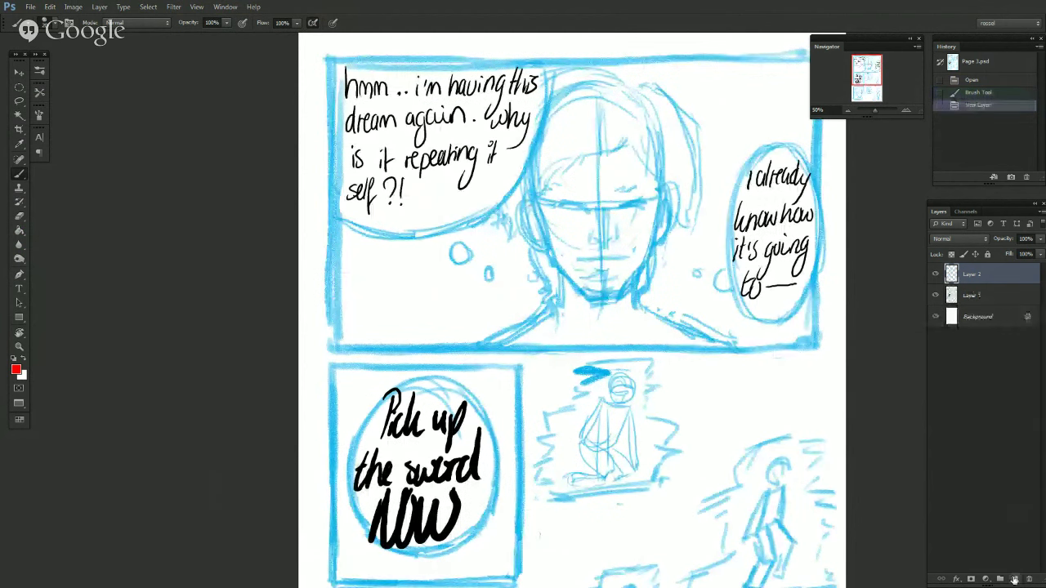
Trace both sides of the face in the first panel with red pencil lines from brow level to the jaw.
click(906, 110)
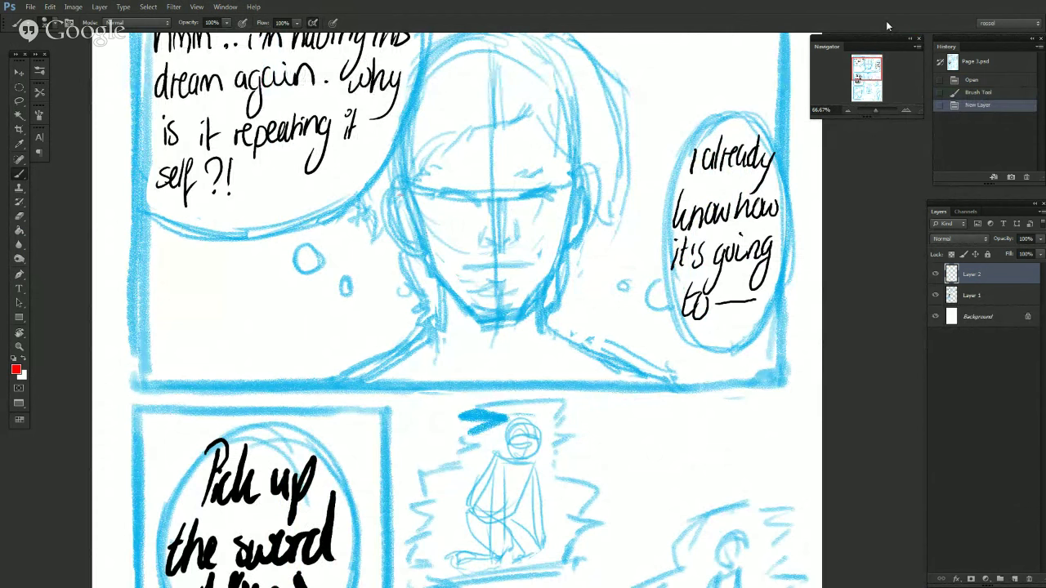
drag(869, 74, 860, 77)
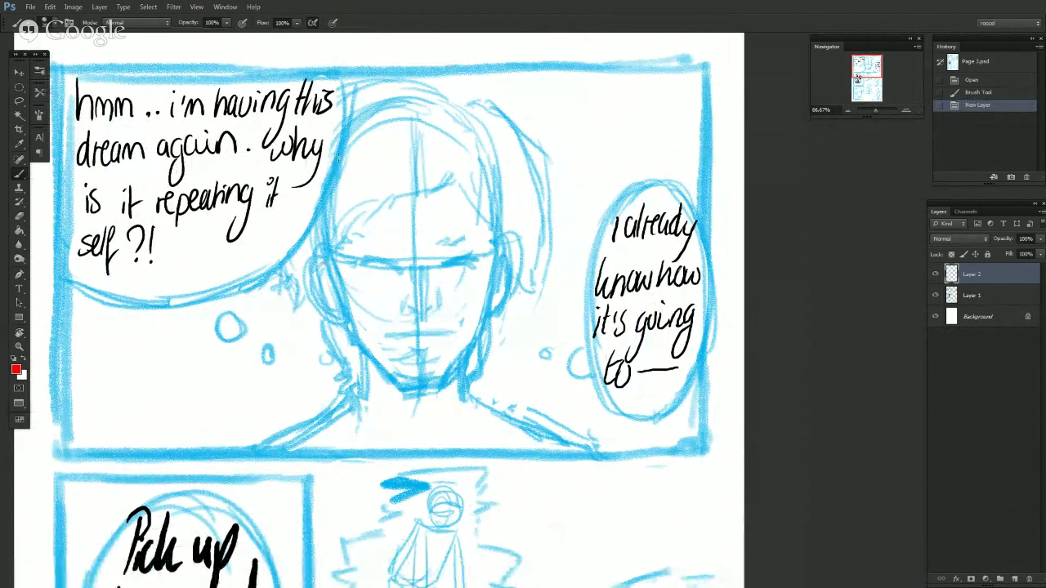
mouse_move(327, 248)
mouse_down()
mouse_move(332, 303)
mouse_move(335, 283)
mouse_move(358, 345)
mouse_up()
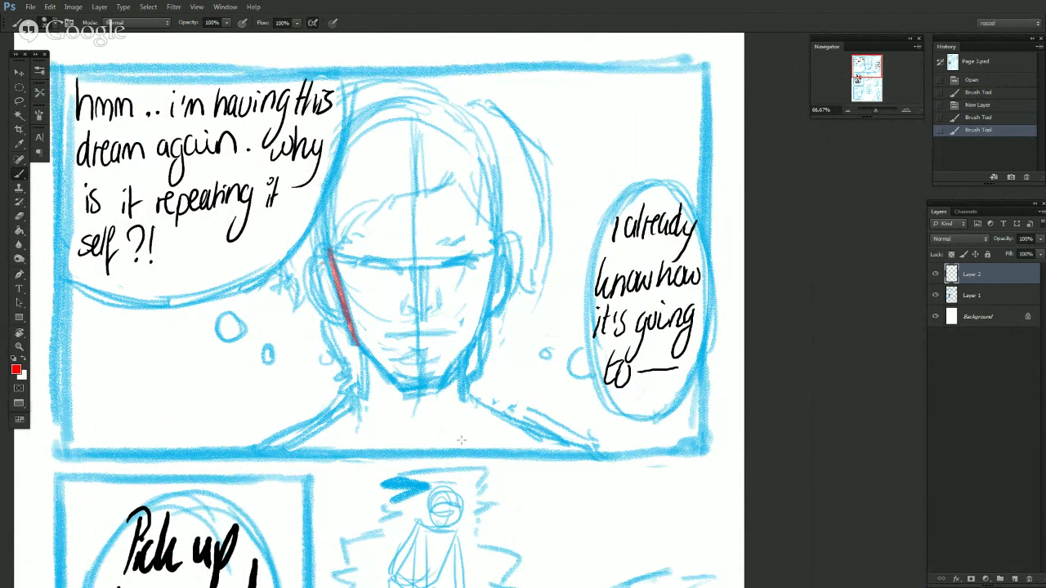
drag(492, 249, 478, 348)
key(ctrl+z)
drag(328, 250, 356, 342)
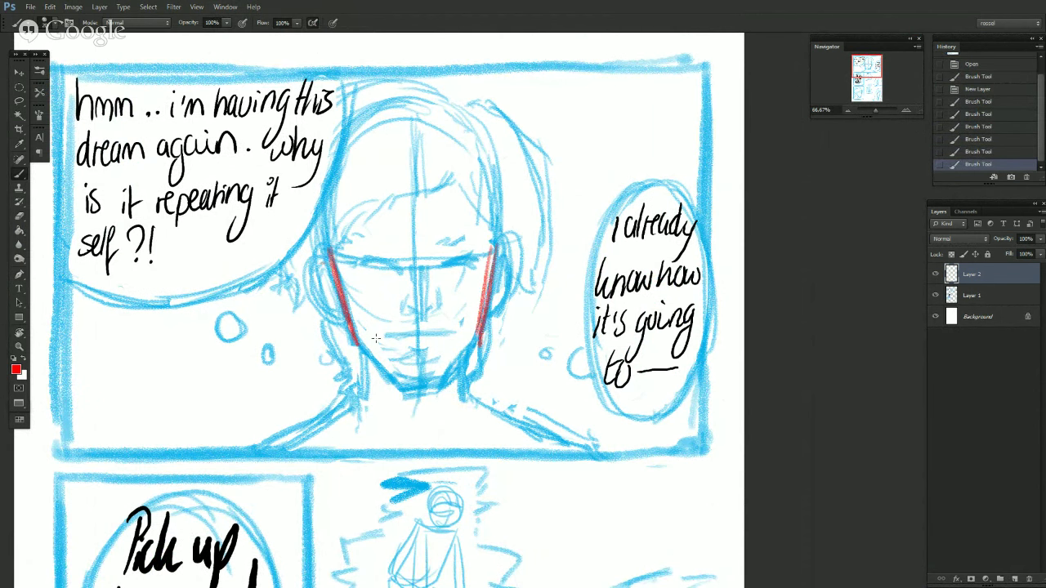
Trace the angled jaw and flat chin in red, connecting both sides of the face.
scroll(670, 456, up, 1)
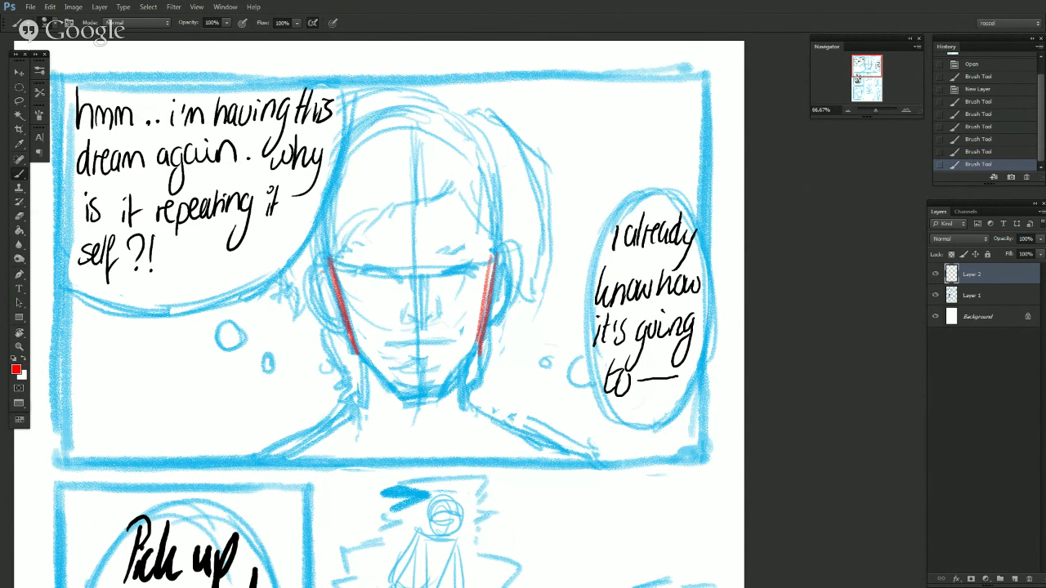
drag(482, 334, 440, 400)
mouse_move(358, 350)
mouse_down()
mouse_move(400, 400)
mouse_move(443, 398)
mouse_move(395, 399)
mouse_up()
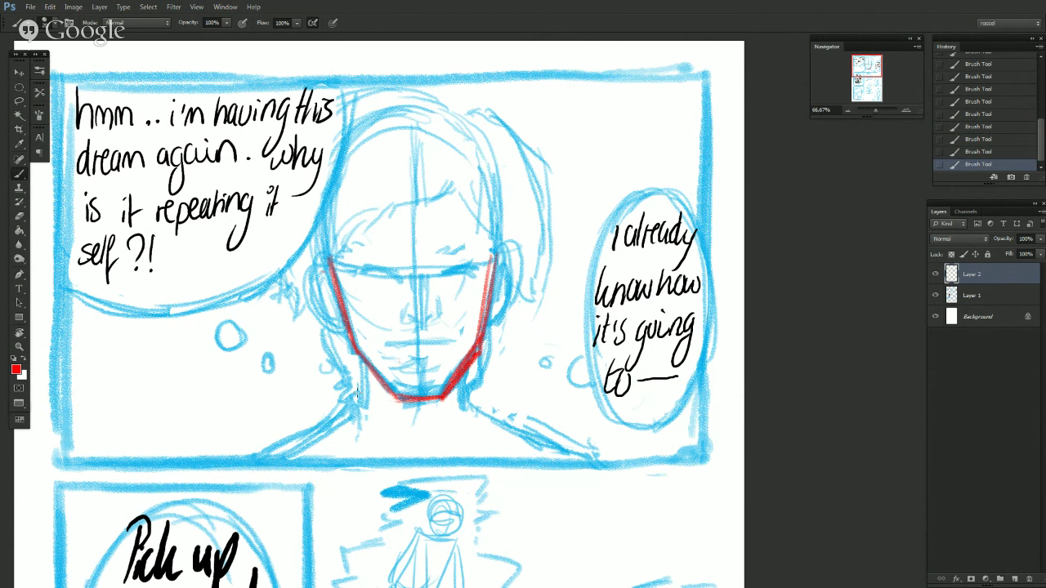
key(ctrl+z)
Draw both sides of the neck in red below the jaw, cleaning up the right jawline where it meets the neck.
drag(363, 354, 367, 412)
drag(463, 365, 466, 409)
mouse_move(484, 352)
mouse_down()
mouse_move(453, 388)
mouse_move(464, 377)
mouse_up()
click(19, 216)
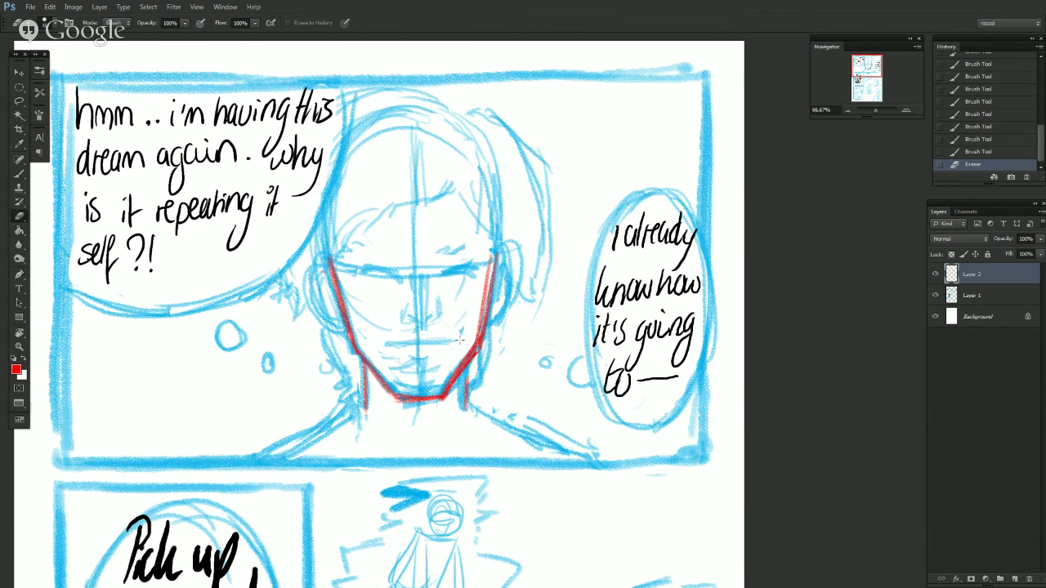
drag(482, 348, 464, 376)
key(ctrl+z)
key(b)
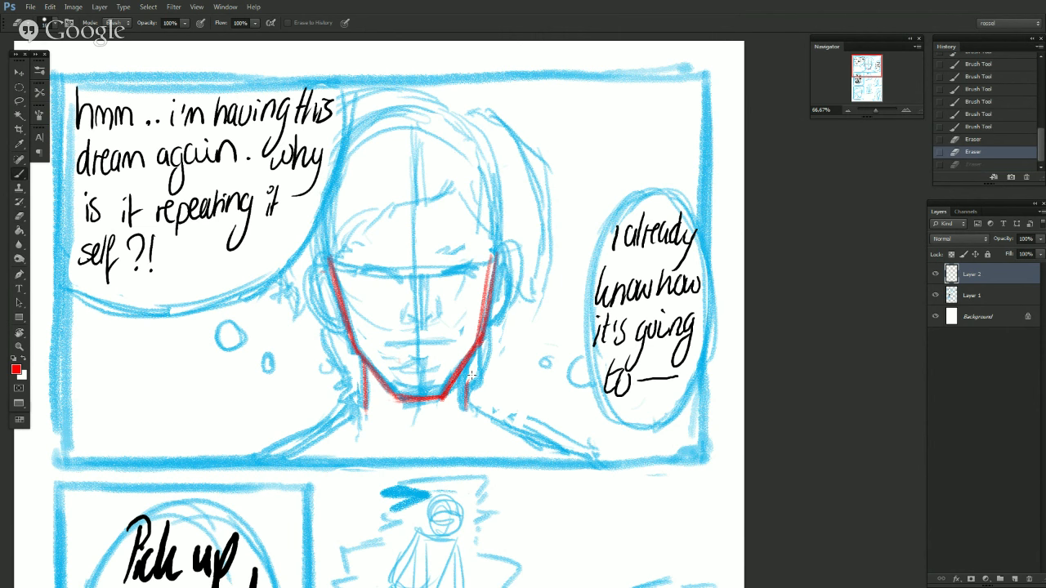
drag(467, 396, 468, 409)
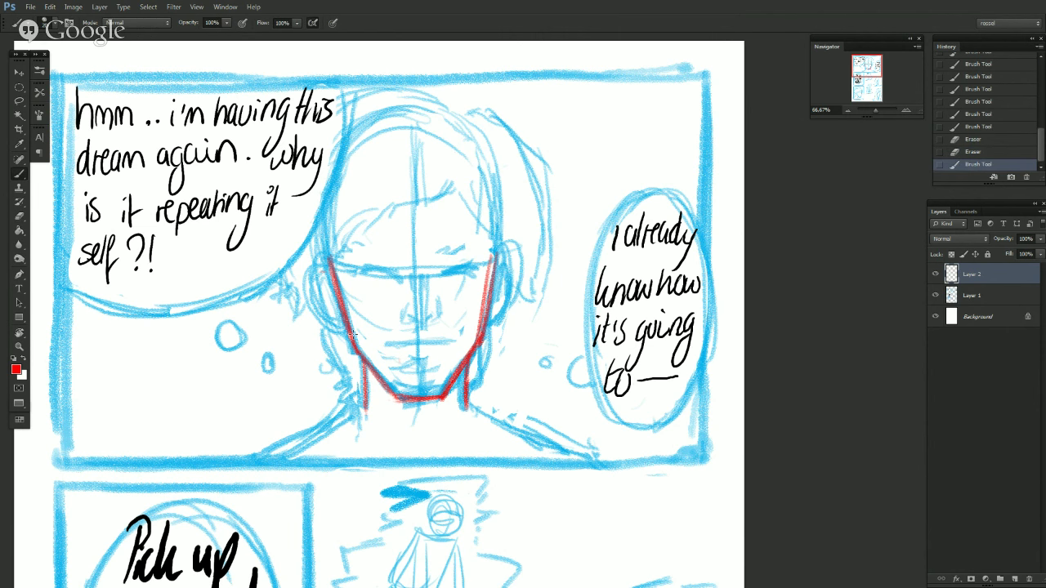
Strengthen the left neck line and redraw the red lines along the sides of the face.
drag(363, 355, 364, 406)
drag(328, 252, 359, 350)
key(ctrl+z)
drag(491, 255, 485, 313)
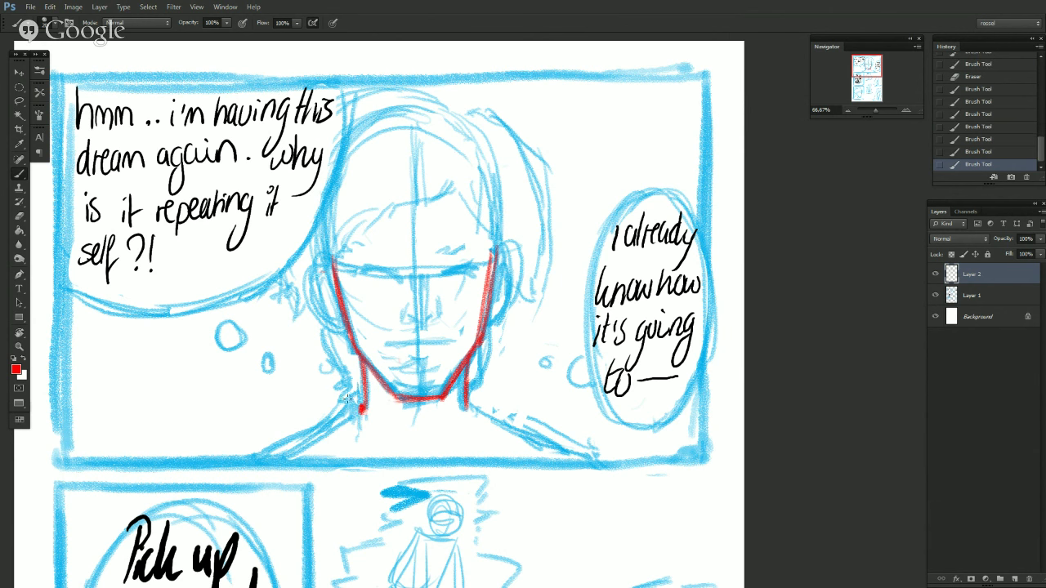
Draw both sloping shoulders in red from the neck to the panel's bottom border, erasing stray edges.
mouse_move(334, 433)
mouse_down()
mouse_move(360, 409)
mouse_move(296, 450)
mouse_up()
drag(356, 412, 263, 461)
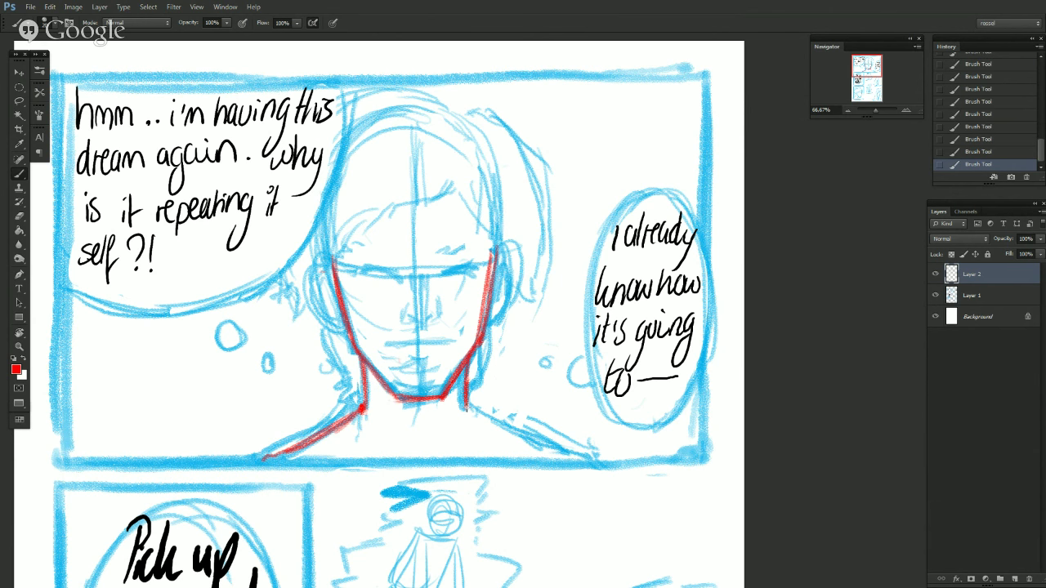
drag(472, 407, 578, 462)
key(e)
mouse_move(317, 446)
mouse_down()
mouse_move(292, 444)
mouse_move(251, 460)
mouse_up()
key(b)
drag(543, 448, 584, 463)
key(e)
key(b)
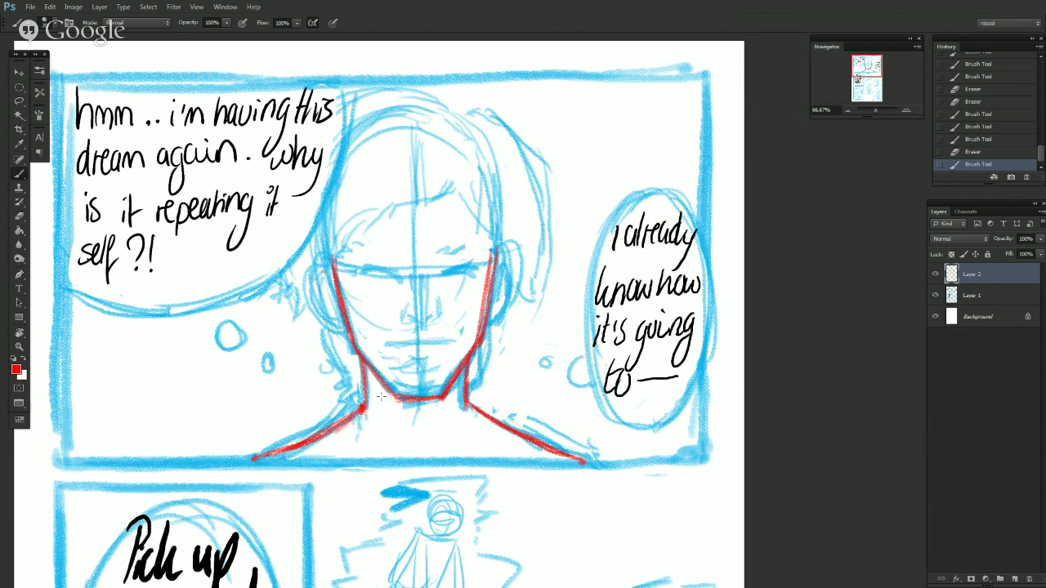
mouse_move(360, 426)
mouse_down()
mouse_move(366, 411)
mouse_move(357, 424)
mouse_up()
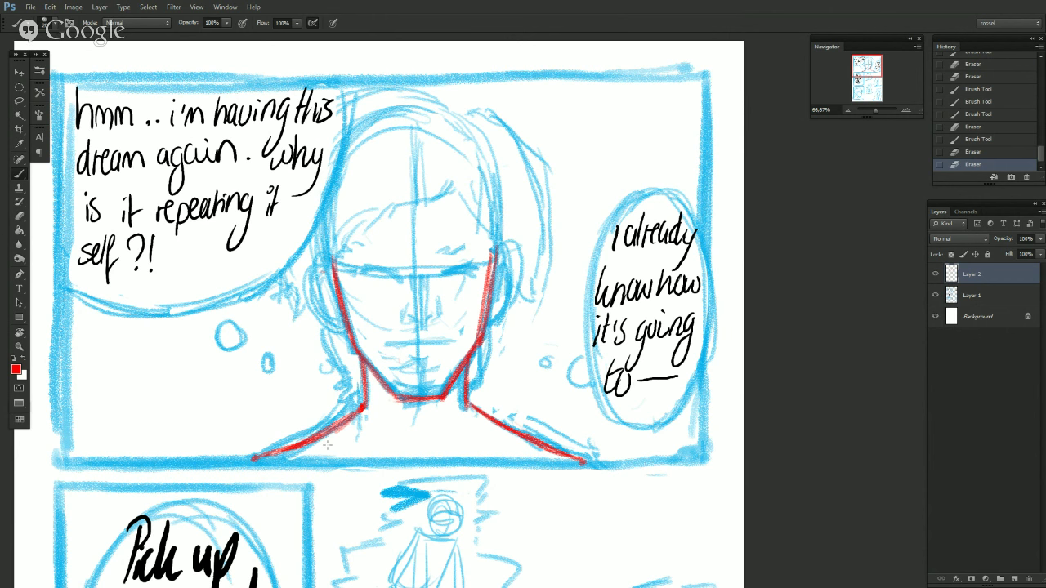
drag(366, 403, 348, 416)
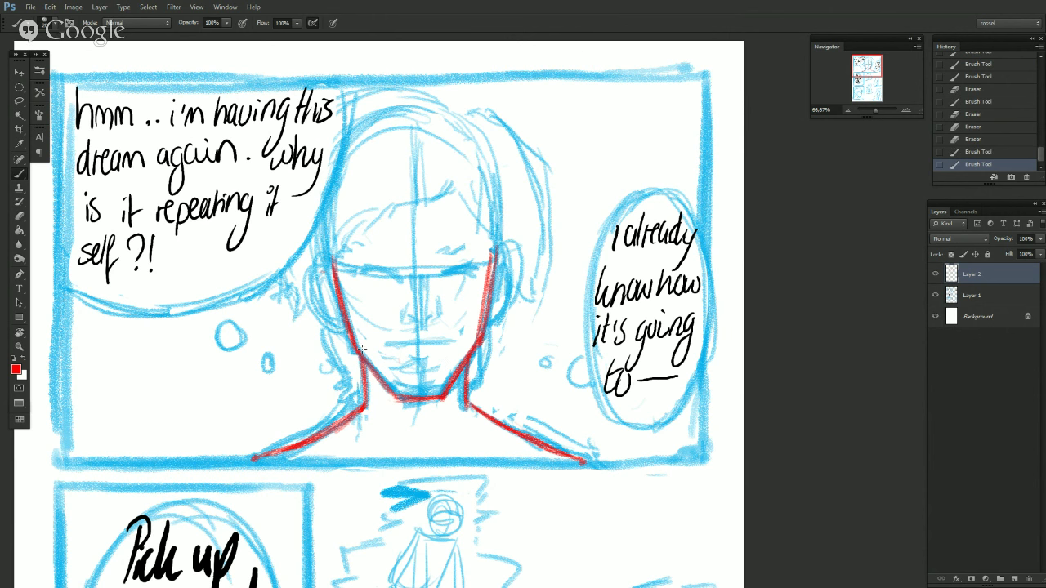
Refine the red lines along both cheeks and erase their excess upper ends near the brow line.
drag(356, 342, 342, 313)
drag(478, 322, 479, 334)
drag(495, 257, 479, 337)
drag(495, 260, 478, 353)
key(e)
drag(342, 263, 335, 253)
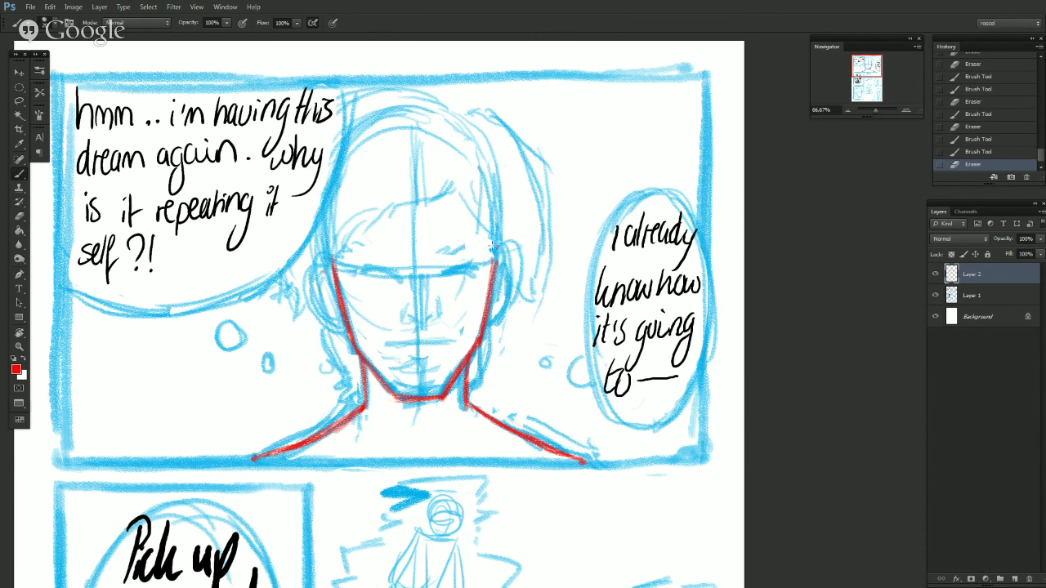
drag(493, 242, 493, 256)
Draw a short red mouth line over the blue mouth sketch on the first-panel face.
click(849, 113)
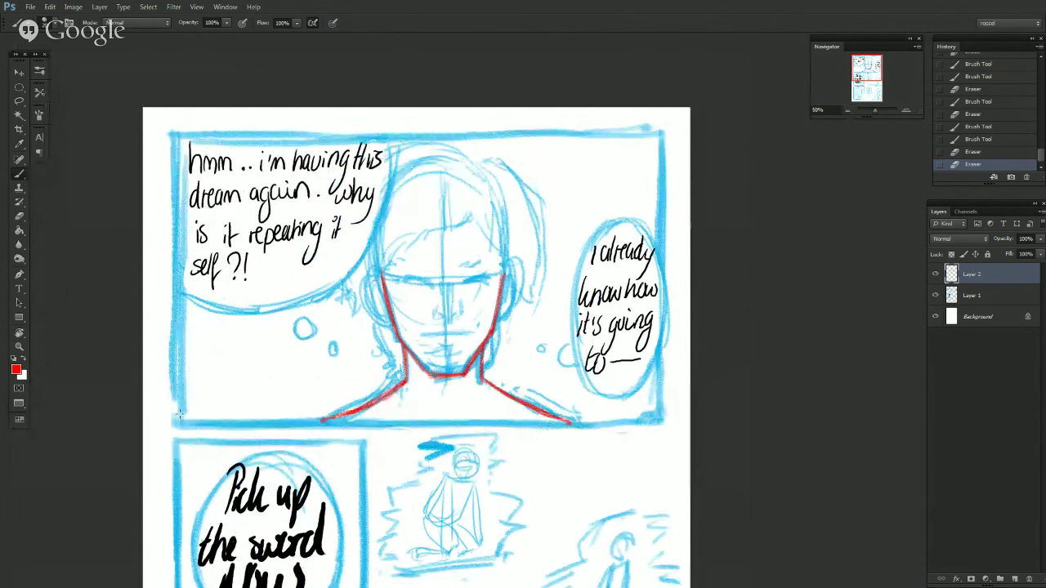
click(907, 111)
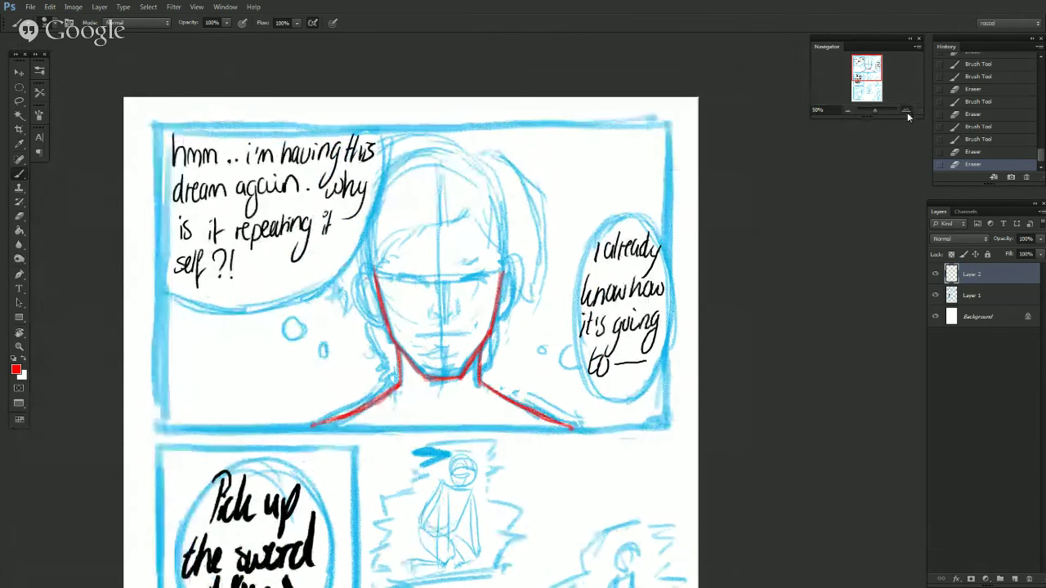
click(907, 113)
drag(865, 70, 868, 64)
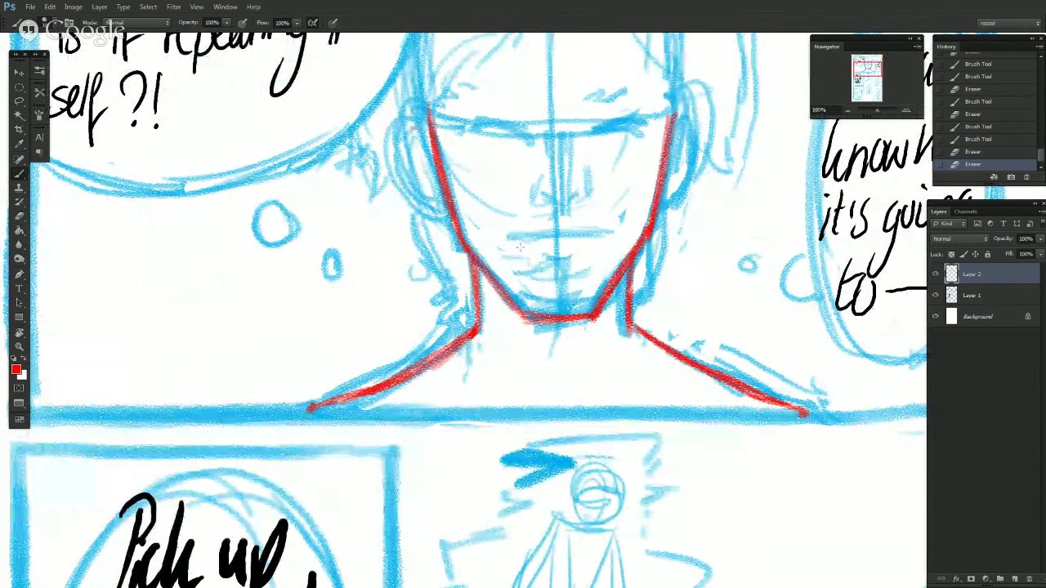
drag(517, 237, 576, 230)
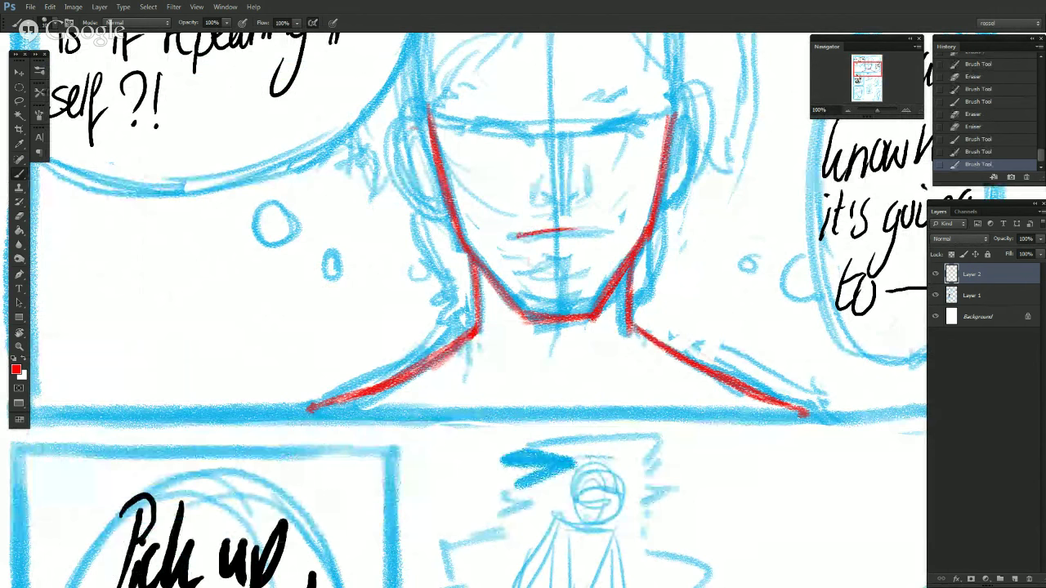
click(515, 237)
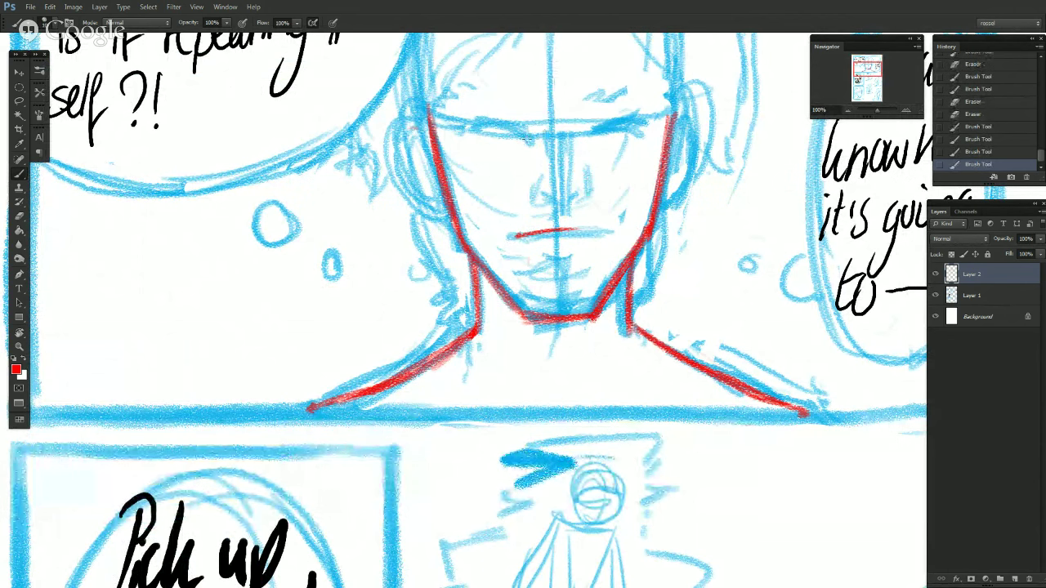
Draw both closed eyes as thick red slanted lines just below the blue brow guideline.
click(529, 137)
click(532, 135)
click(531, 137)
drag(533, 137, 474, 124)
drag(576, 139, 634, 125)
mouse_move(533, 134)
mouse_down()
mouse_move(474, 125)
mouse_move(482, 128)
mouse_up()
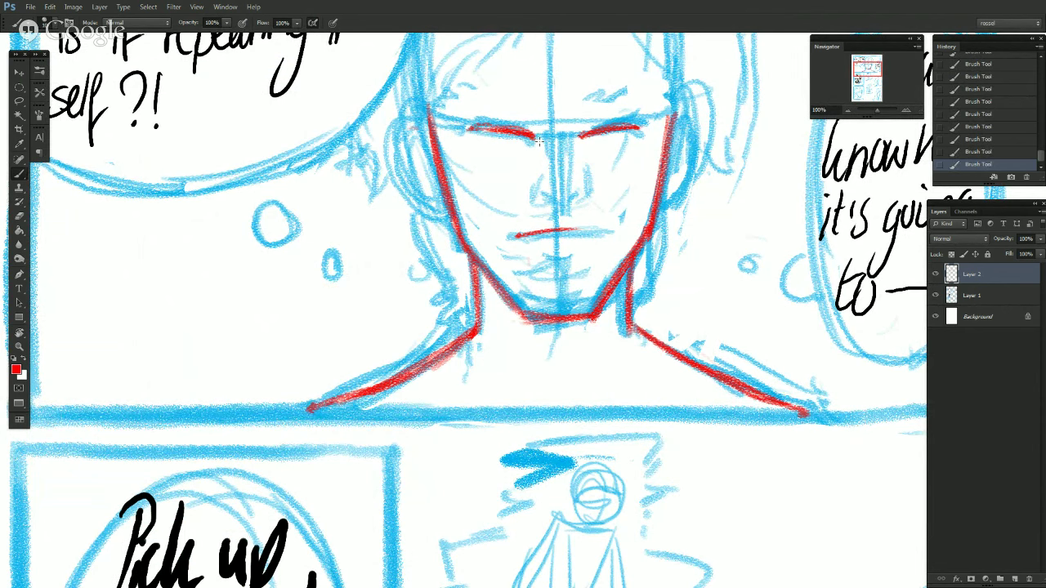
Add the red nose-bridge lines between the eyes and outline both angled eyebrows above them.
drag(570, 135, 571, 169)
mouse_move(513, 114)
mouse_down()
mouse_move(535, 136)
mouse_move(600, 120)
mouse_up()
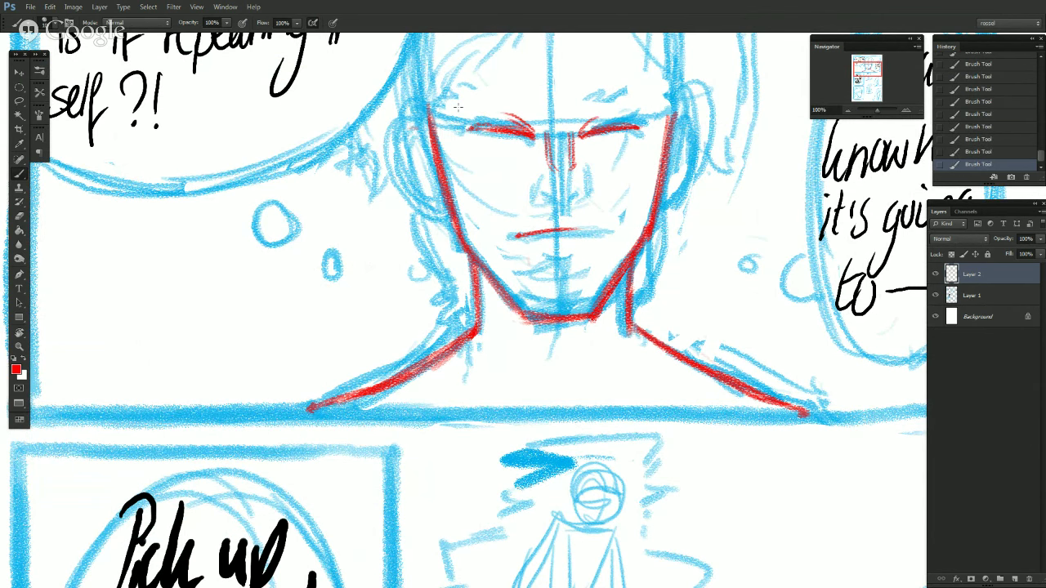
mouse_move(473, 98)
mouse_down()
mouse_move(458, 112)
mouse_move(530, 122)
mouse_up()
drag(480, 99, 533, 123)
mouse_move(646, 96)
mouse_down()
mouse_move(655, 113)
mouse_move(596, 121)
mouse_up()
drag(648, 98, 586, 126)
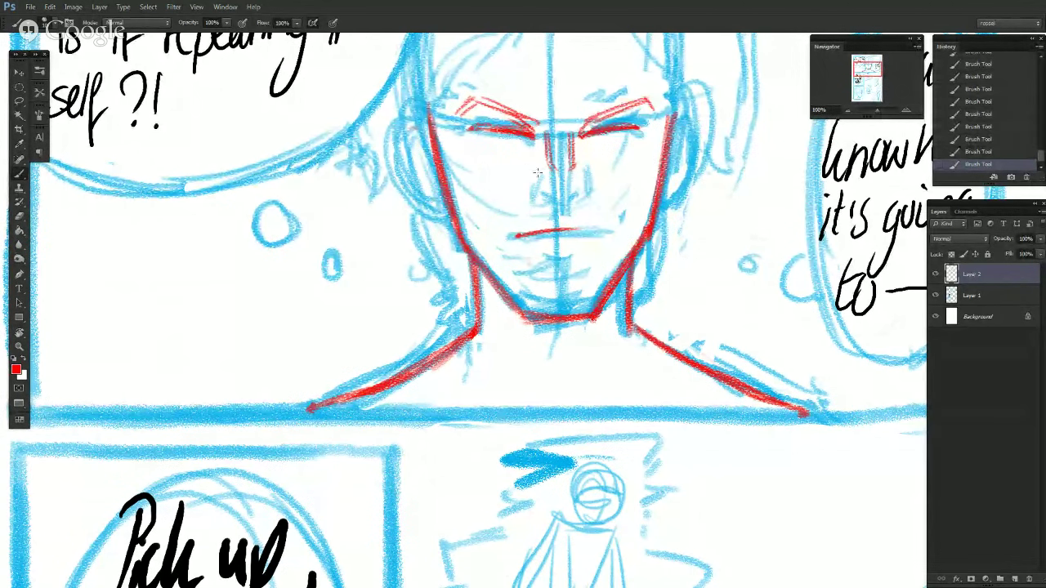
Draw the left nostril and the underside of the nose tip in red, undoing unsatisfactory strokes.
key(ctrl+alt+z)
key(ctrl+alt+z)
drag(540, 181, 533, 202)
key(ctrl+alt+z)
key(ctrl+alt+z)
mouse_move(541, 182)
mouse_down()
mouse_move(536, 202)
mouse_move(557, 210)
mouse_up()
drag(546, 203, 555, 208)
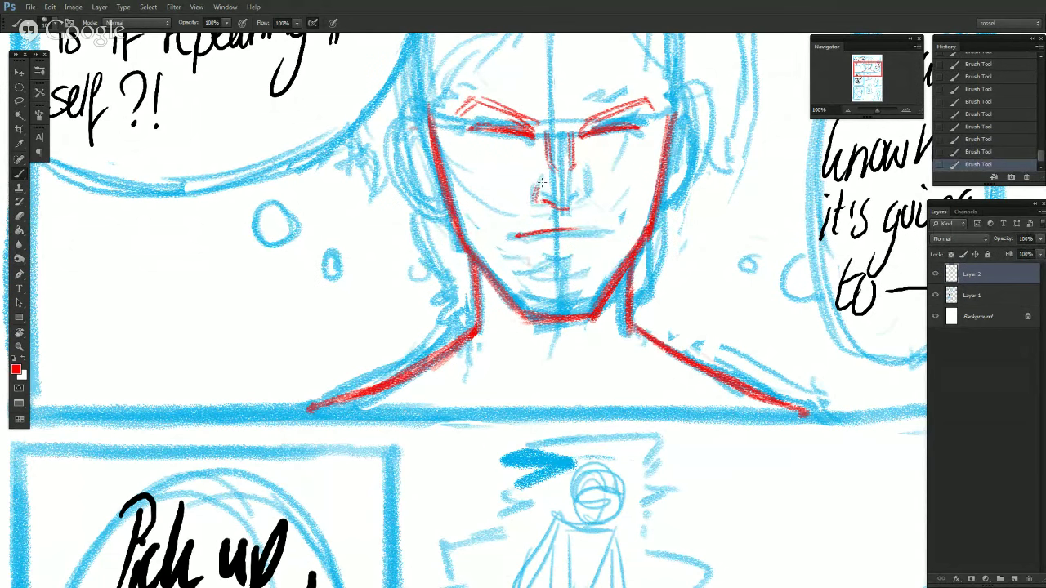
mouse_move(537, 184)
mouse_down()
mouse_move(536, 197)
mouse_move(568, 209)
mouse_up()
Draw the right nostril in red, redo the left one, and clean up the nose tip's underside.
drag(578, 191, 577, 198)
drag(579, 189, 577, 196)
mouse_move(582, 201)
mouse_down()
mouse_move(571, 209)
mouse_move(589, 198)
mouse_up()
key(ctrl+alt+z)
key(ctrl+alt+z)
drag(542, 177, 534, 195)
key(e)
drag(558, 202, 570, 209)
key(b)
drag(564, 209, 556, 205)
Delete the red mouth line and redraw it slightly lower and wider, with a short lower-lip line beneath it.
key(l)
drag(590, 217, 582, 248)
key(Delete)
key(ctrl+d)
key(b)
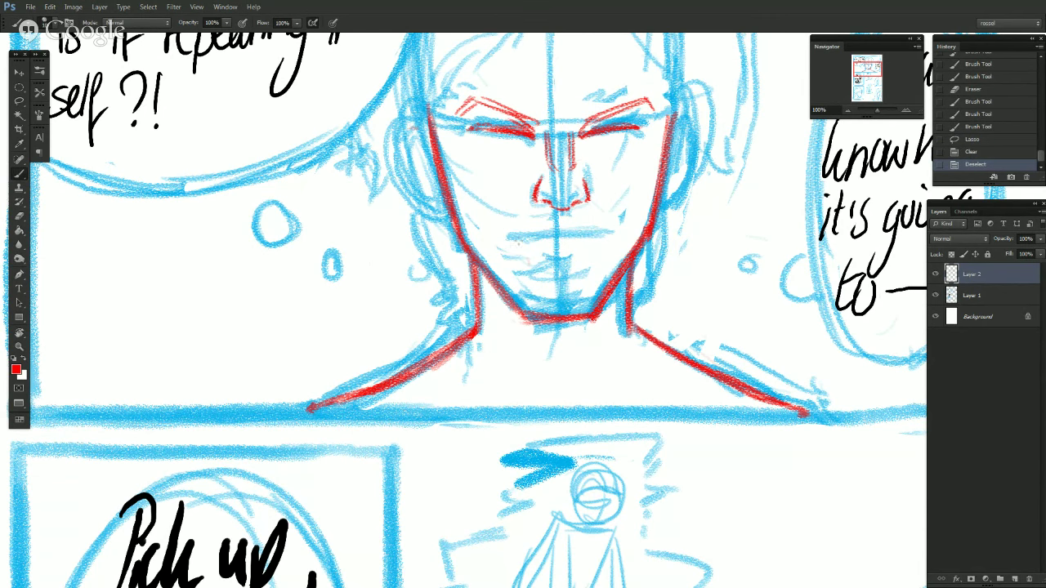
click(518, 242)
click(517, 242)
drag(517, 243, 600, 241)
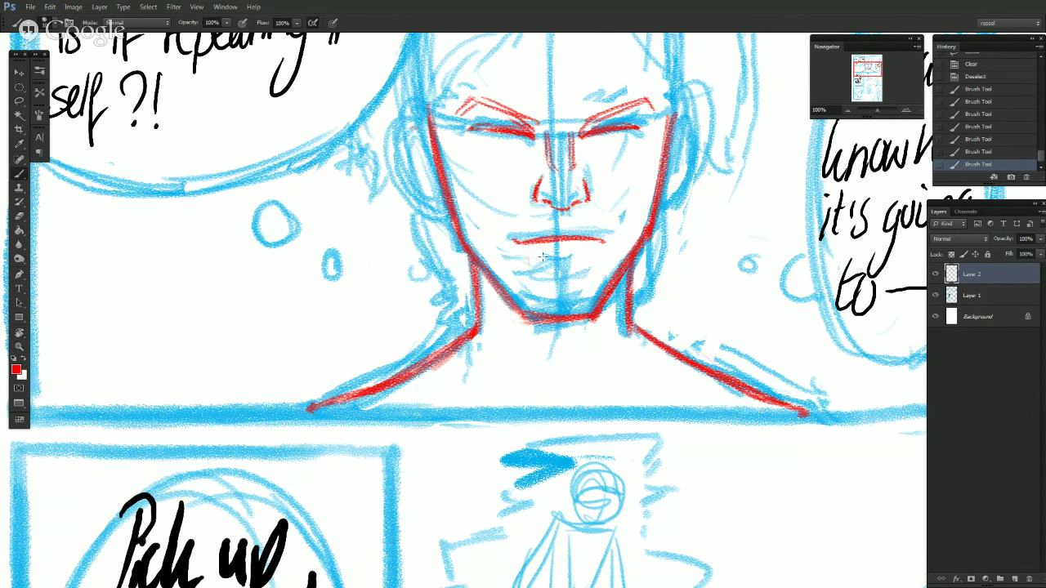
mouse_move(540, 256)
mouse_down()
mouse_move(582, 259)
mouse_move(569, 256)
mouse_up()
drag(539, 240, 515, 244)
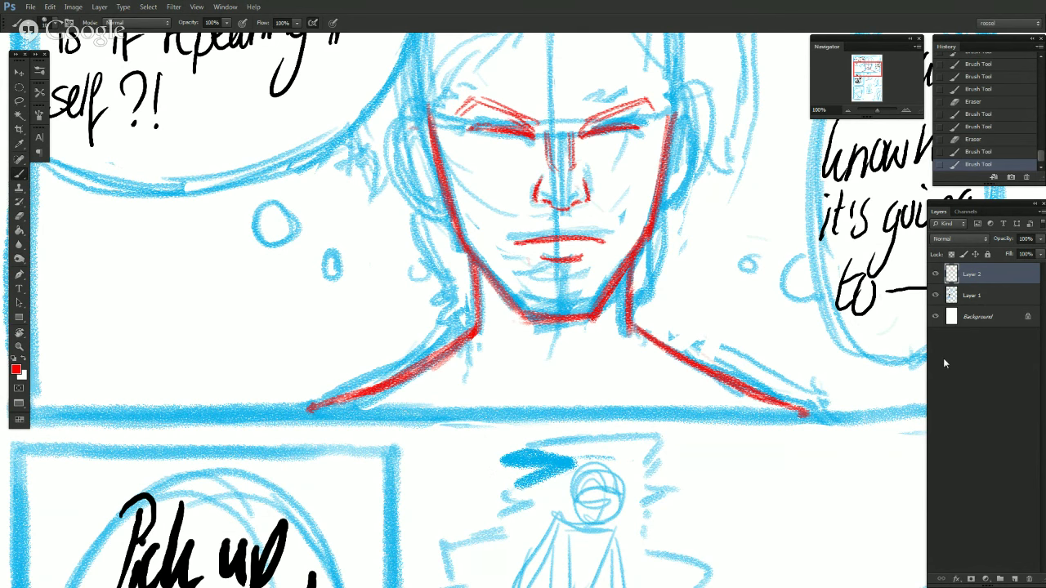
Refine the outer curves of both nostrils, undoing the stray stroke.
mouse_move(539, 186)
mouse_down()
mouse_move(549, 176)
mouse_move(533, 199)
mouse_up()
drag(587, 186, 590, 197)
mouse_move(580, 189)
mouse_down()
mouse_move(591, 198)
mouse_move(539, 201)
mouse_up()
key(ctrl+z)
key(e)
key(b)
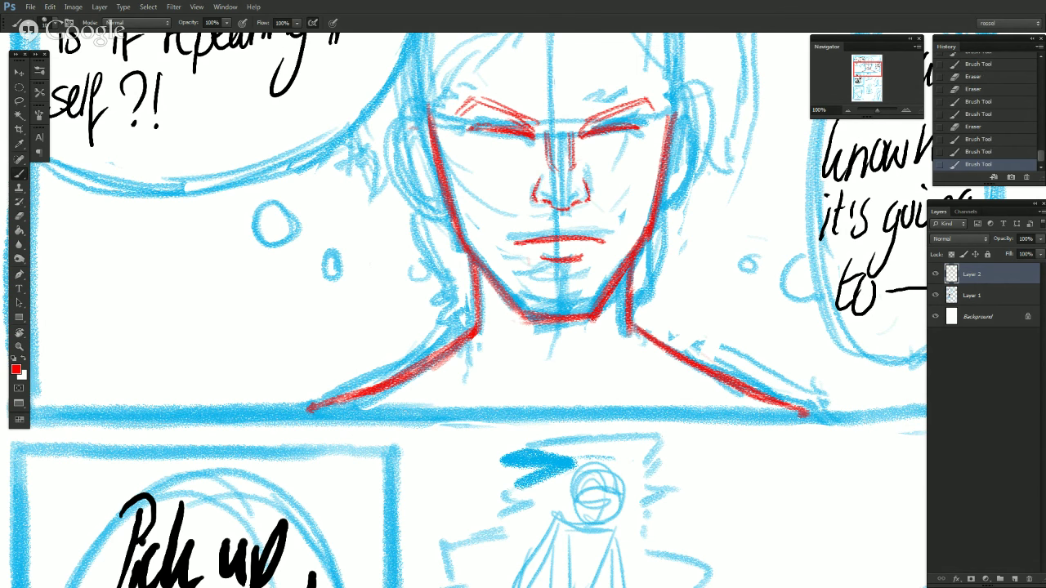
Lasso the red nostrils and nose tip, excluding the bridge lines from the selection.
key(l)
mouse_move(556, 170)
mouse_down()
mouse_move(541, 224)
mouse_move(580, 167)
mouse_up()
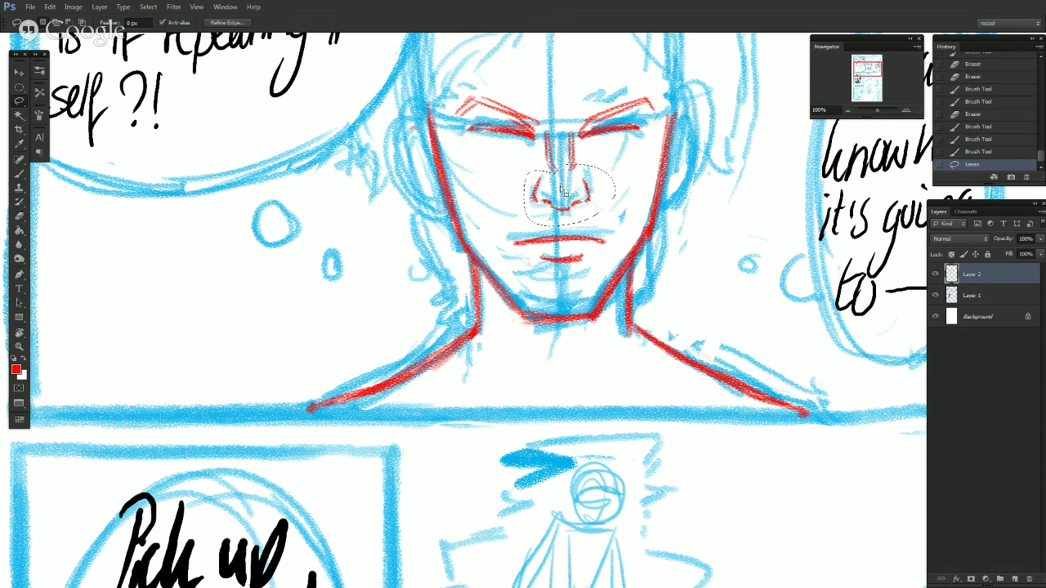
key(alt)
drag(597, 141, 595, 144)
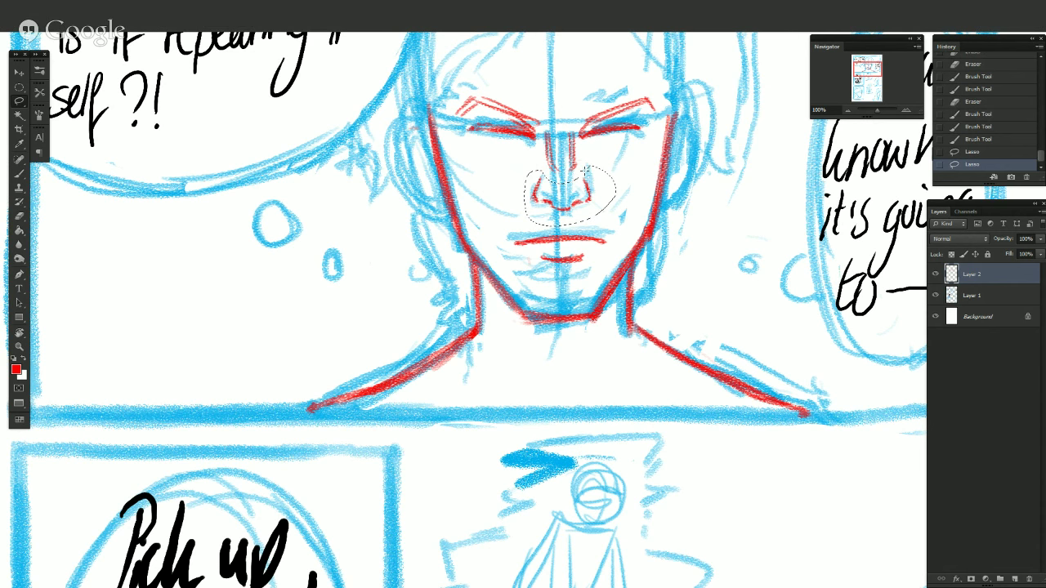
key(Tab)
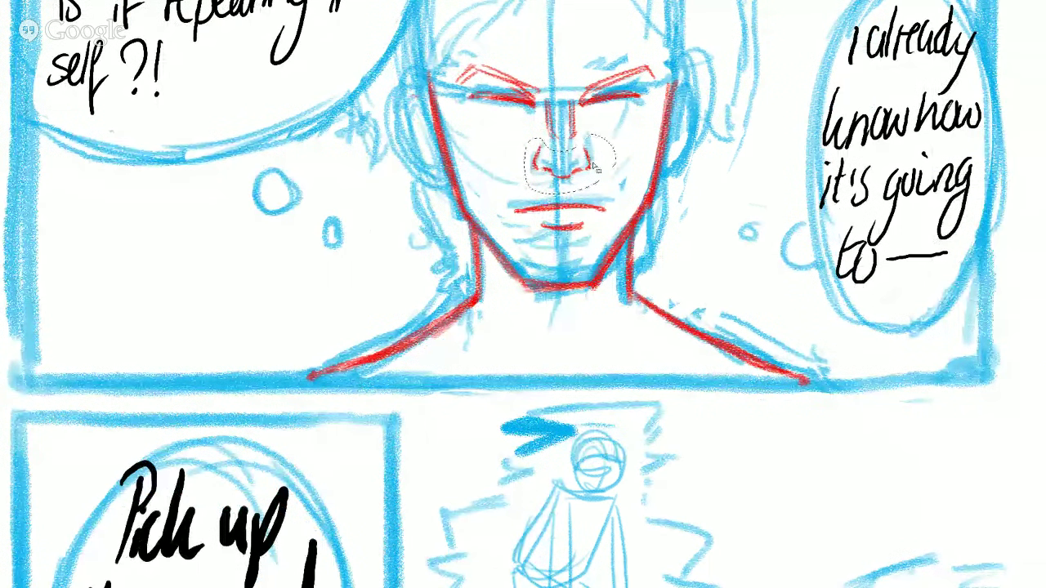
key(ctrl+d)
key(Tab)
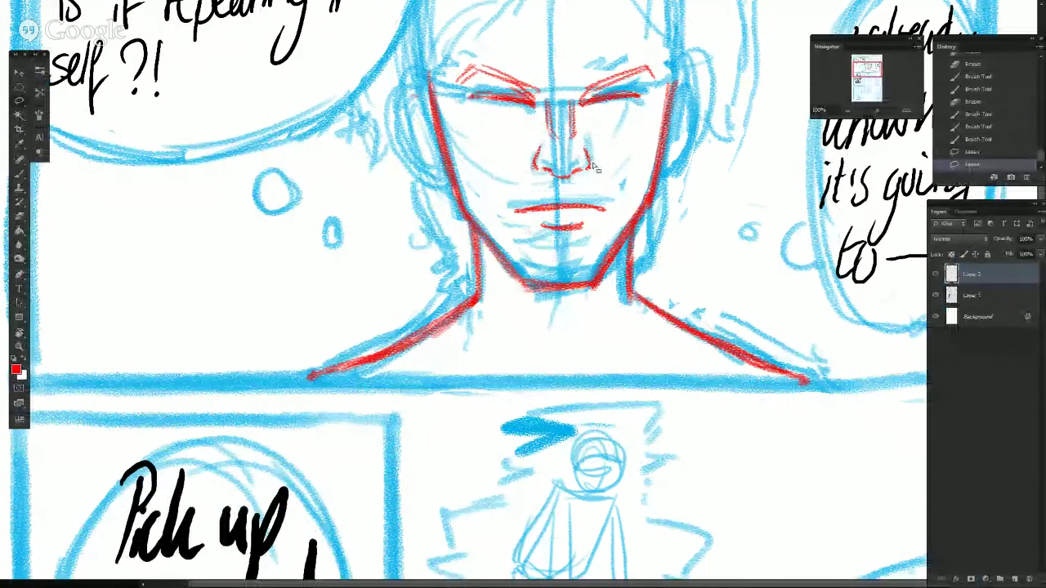
key(f)
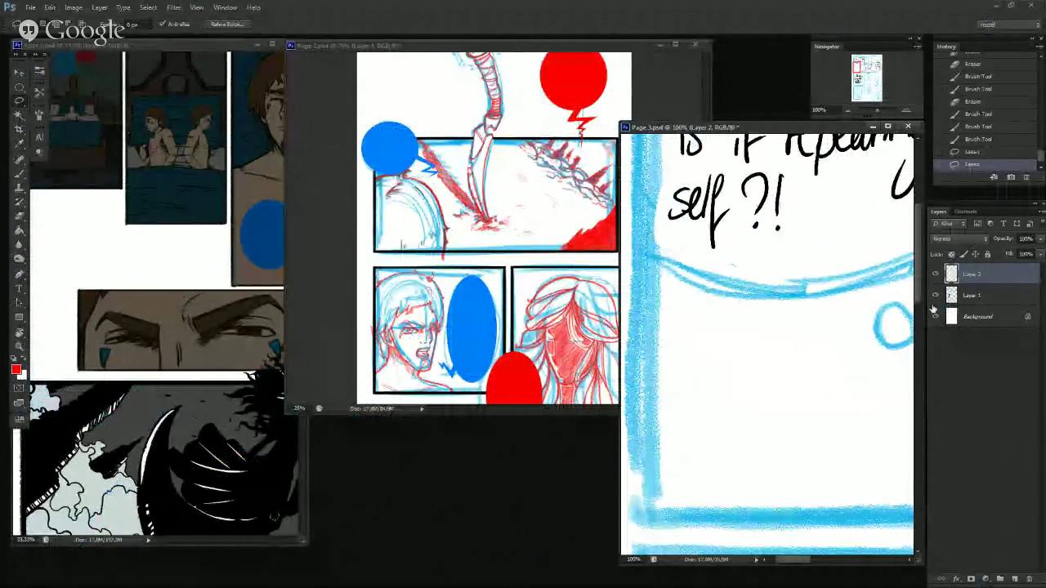
mouse_move(857, 68)
mouse_down()
mouse_move(878, 66)
mouse_move(870, 68)
mouse_up()
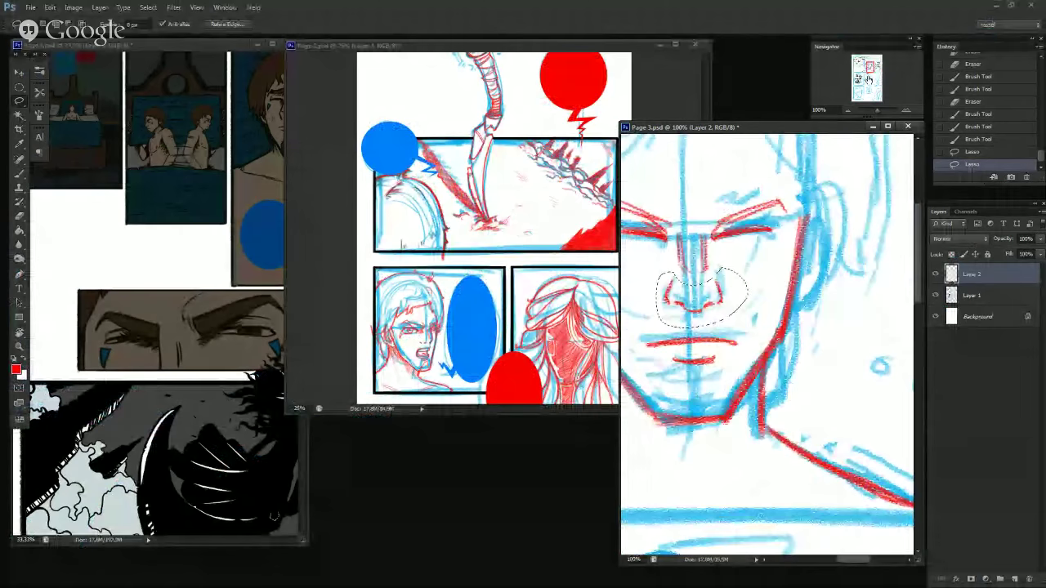
key(f)
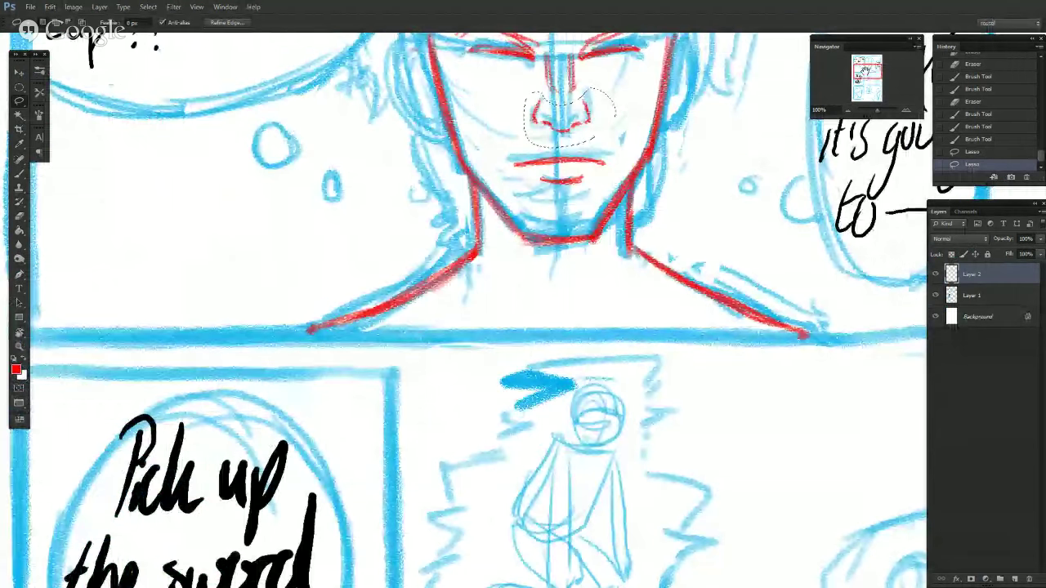
drag(858, 77, 865, 65)
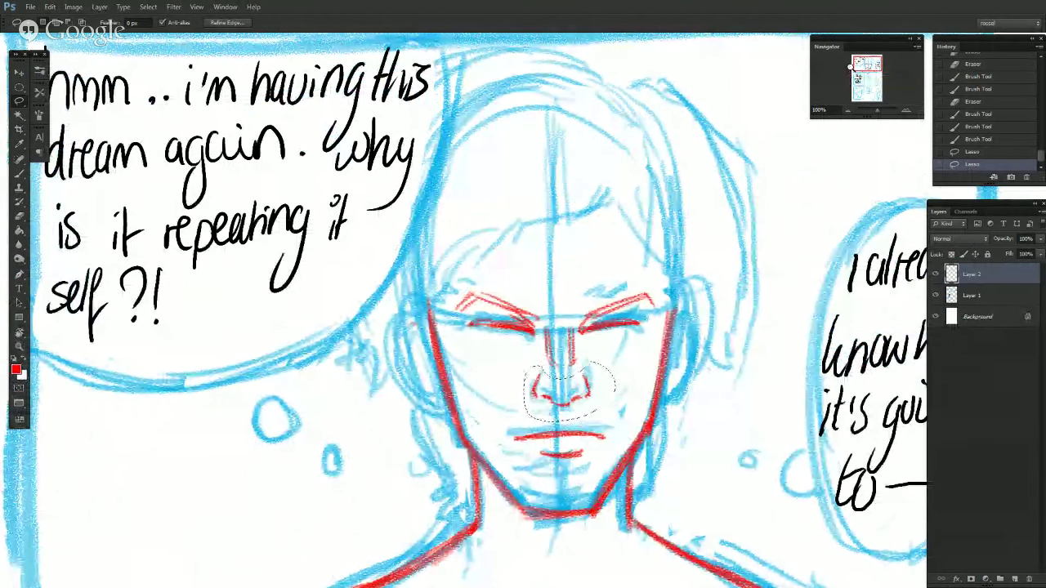
Adjust the selected nose's placement on the face with Free Transform, apply it, and clear the selection.
key(ctrl+t)
drag(577, 401, 598, 404)
drag(890, 110, 881, 114)
drag(629, 258, 634, 255)
key(Return)
key(ctrl+d)
key(b)
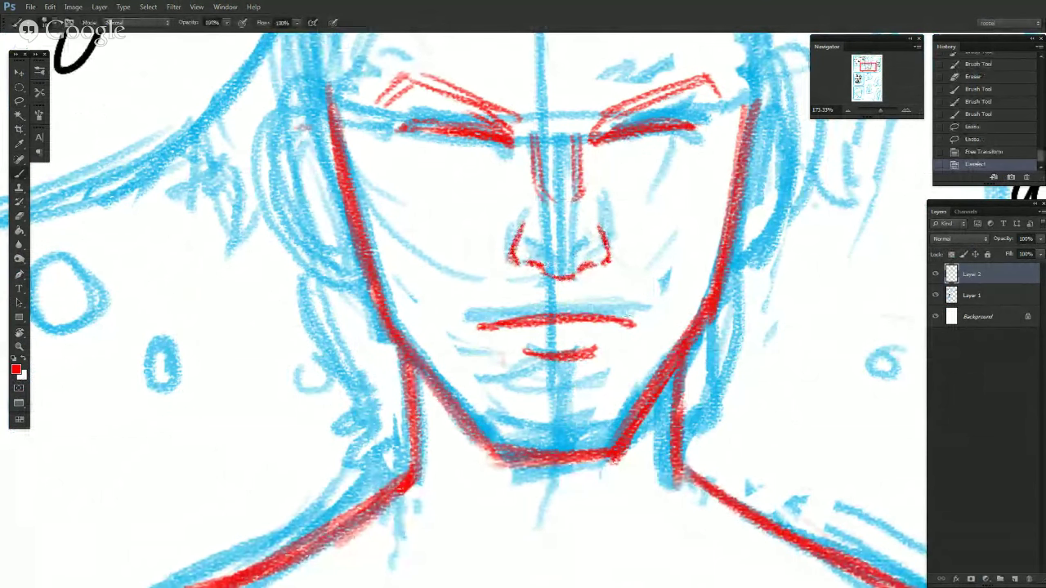
Touch up the right nostril and extend the red nose-bridge lines upward between the eyes.
alt+right_click(367, 264)
click(541, 246)
drag(599, 229, 608, 262)
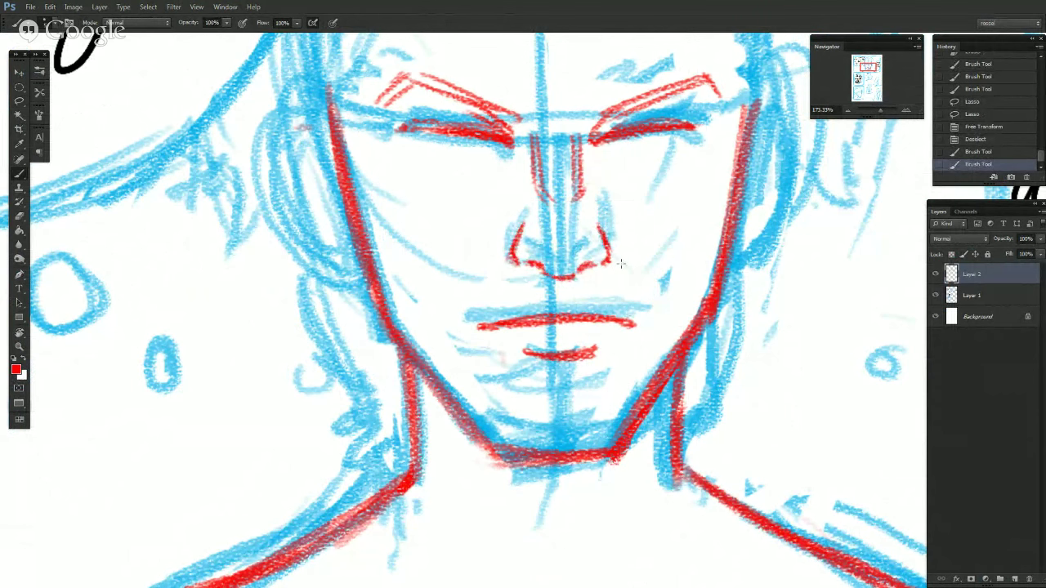
drag(609, 258, 606, 264)
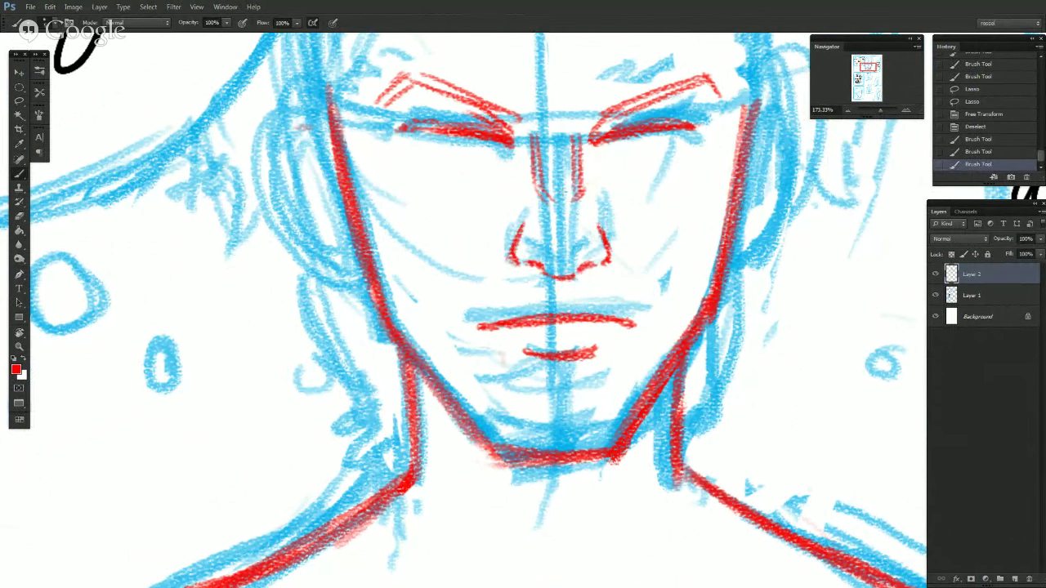
drag(536, 137, 533, 148)
mouse_move(541, 108)
mouse_down()
mouse_move(533, 152)
mouse_move(580, 149)
mouse_up()
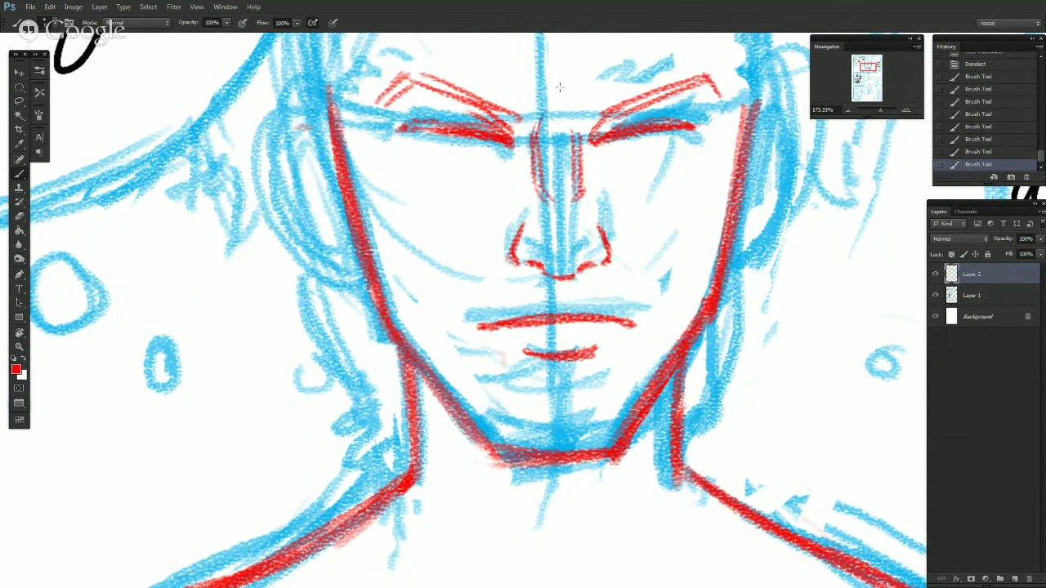
Fill in both eyebrows with thick red strokes and sharpen their inner ends and outer peaks.
drag(515, 103, 517, 108)
mouse_move(434, 84)
mouse_down()
mouse_move(490, 124)
mouse_move(434, 92)
mouse_move(499, 117)
mouse_move(582, 125)
mouse_move(590, 137)
mouse_move(700, 79)
mouse_up()
mouse_move(612, 130)
mouse_down()
mouse_move(712, 78)
mouse_move(637, 123)
mouse_up()
mouse_move(386, 97)
mouse_down()
mouse_move(404, 81)
mouse_move(381, 106)
mouse_move(407, 77)
mouse_up()
key(e)
key(b)
mouse_move(709, 76)
mouse_down()
mouse_move(725, 96)
mouse_move(710, 97)
mouse_move(723, 105)
mouse_move(708, 73)
mouse_move(735, 106)
mouse_move(696, 87)
mouse_up()
key(e)
key(b)
drag(401, 78, 447, 76)
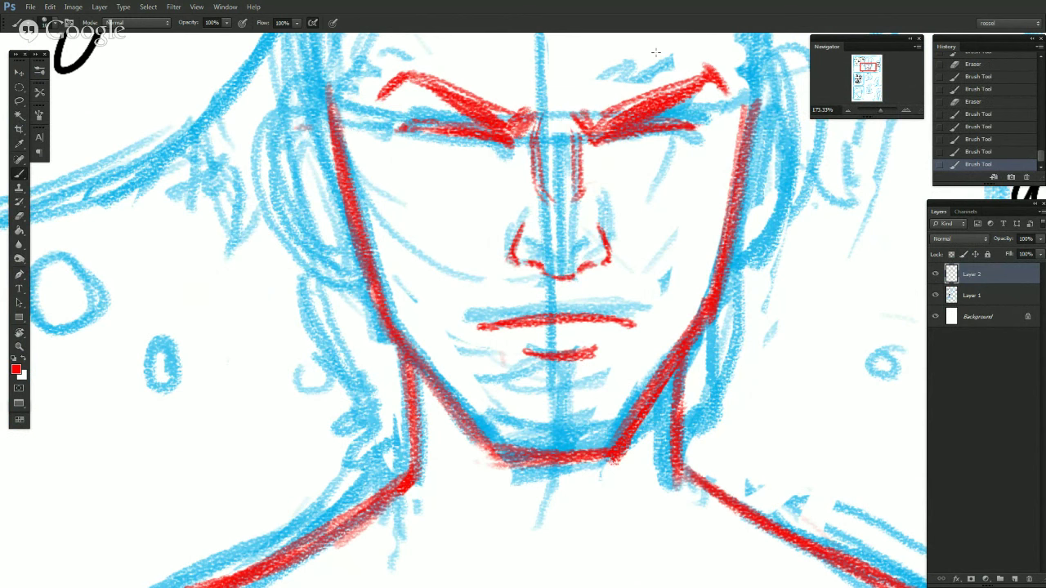
Extend the outer ends of both eyelid lines and shade the inner eye corners in red.
drag(428, 122, 402, 127)
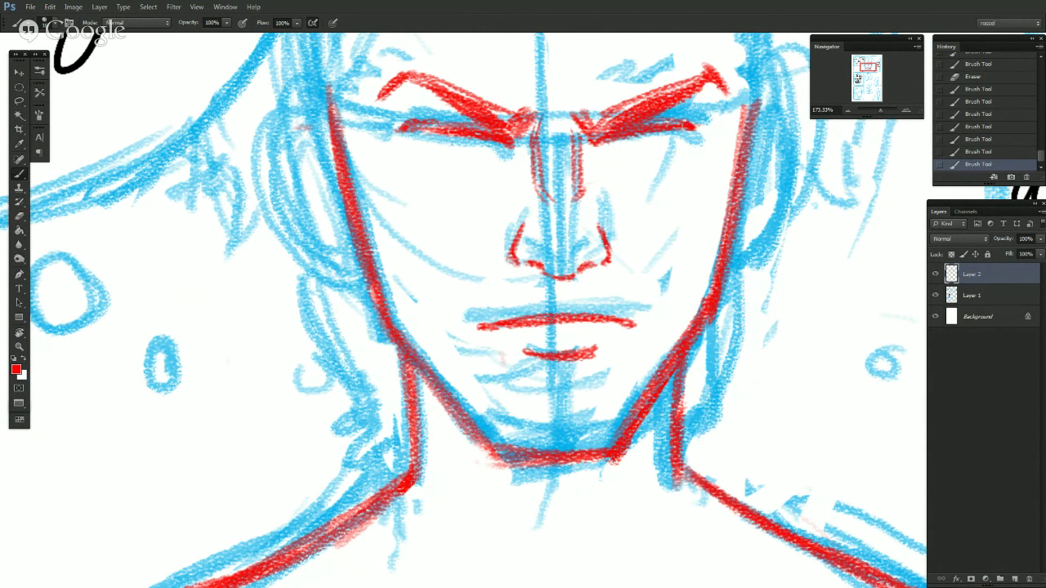
drag(681, 128, 700, 131)
mouse_move(535, 128)
mouse_down()
mouse_move(505, 157)
mouse_move(510, 143)
mouse_move(478, 153)
mouse_move(514, 146)
mouse_move(493, 166)
mouse_up()
mouse_move(578, 129)
mouse_down()
mouse_move(603, 164)
mouse_move(616, 159)
mouse_up()
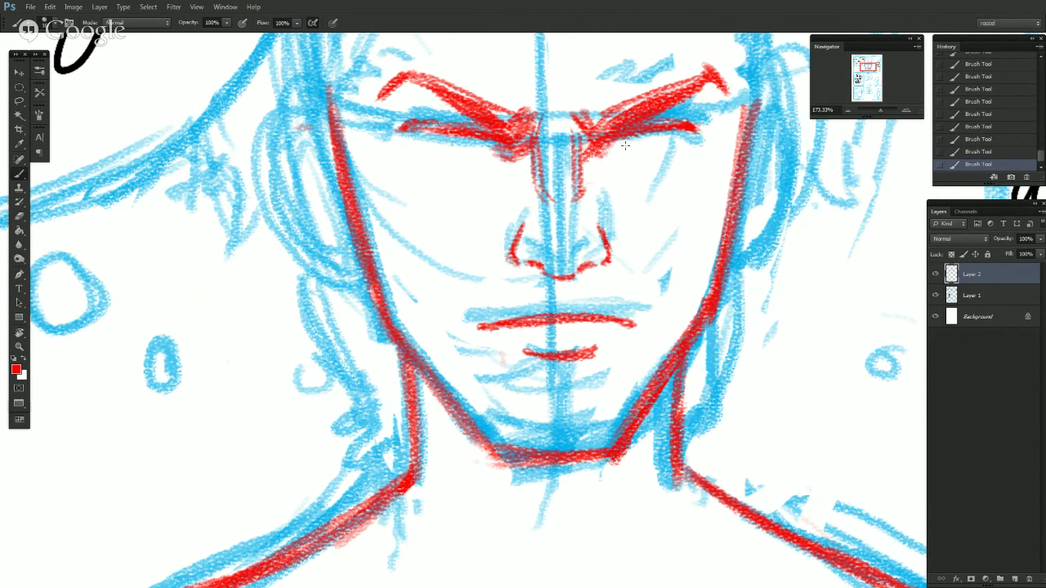
Draw the red chin detail below the lower lip, with two flaring sides ending in small hooks.
drag(541, 371, 579, 368)
drag(546, 370, 533, 422)
mouse_move(572, 368)
mouse_down()
mouse_move(594, 423)
mouse_move(530, 427)
mouse_move(523, 410)
mouse_move(525, 427)
mouse_up()
key(ctrl+z)
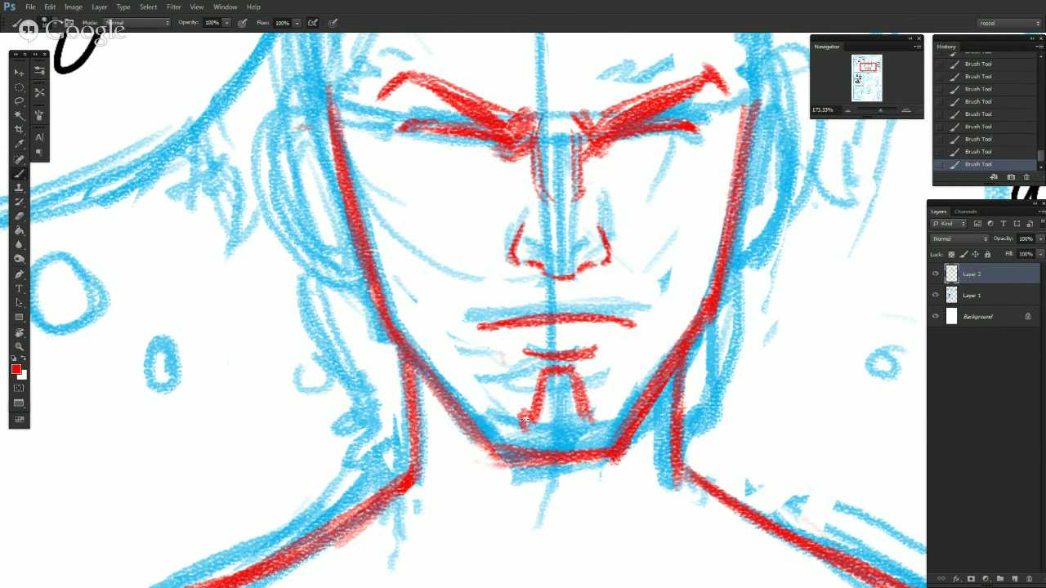
drag(591, 419, 596, 427)
drag(525, 413, 522, 427)
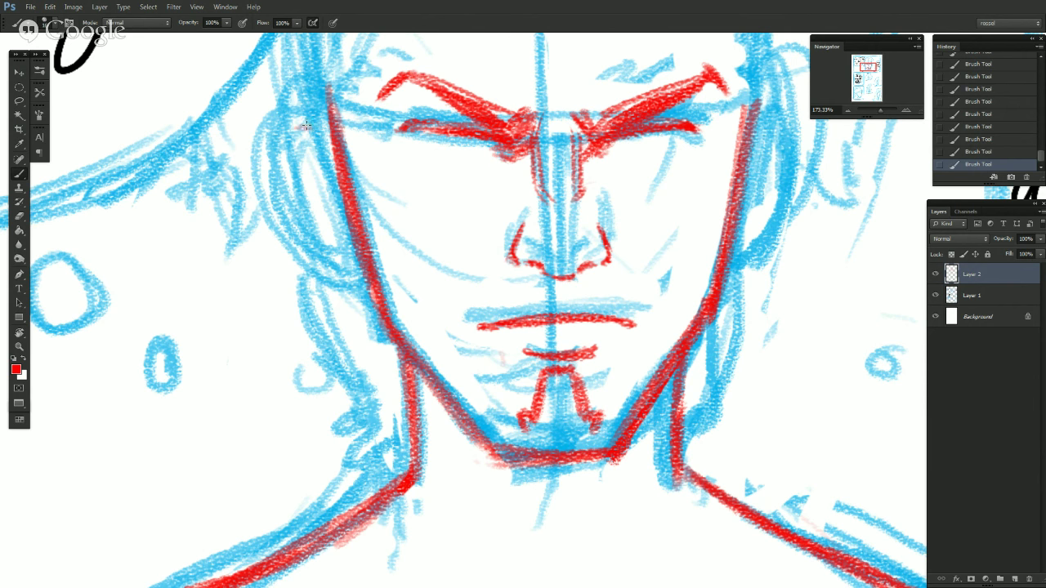
Erase the stray mark inside the left ear on Layer 1 and make Layer 2 active again.
click(936, 295)
click(936, 295)
click(985, 296)
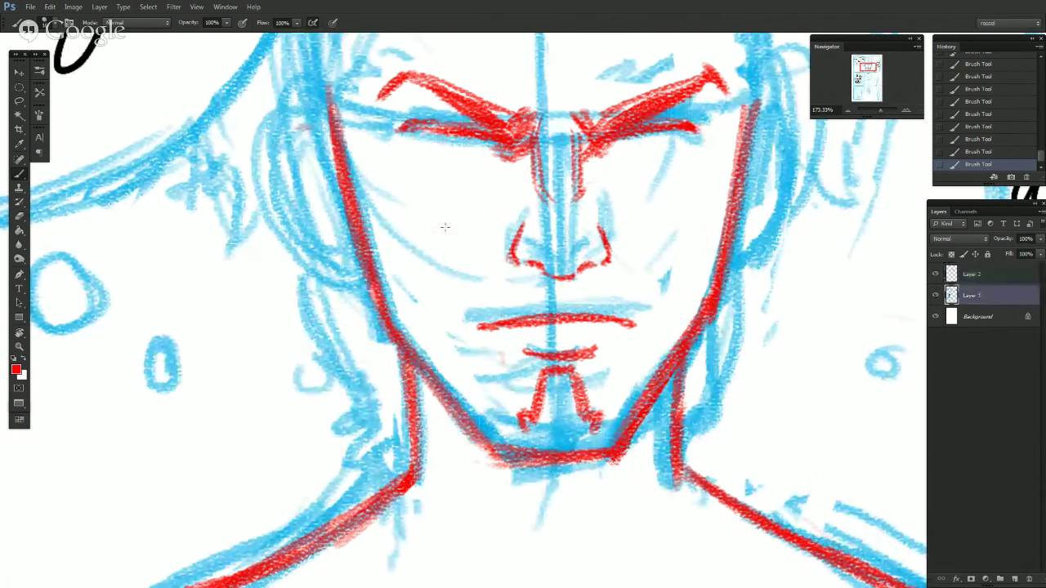
drag(309, 127, 304, 121)
click(963, 278)
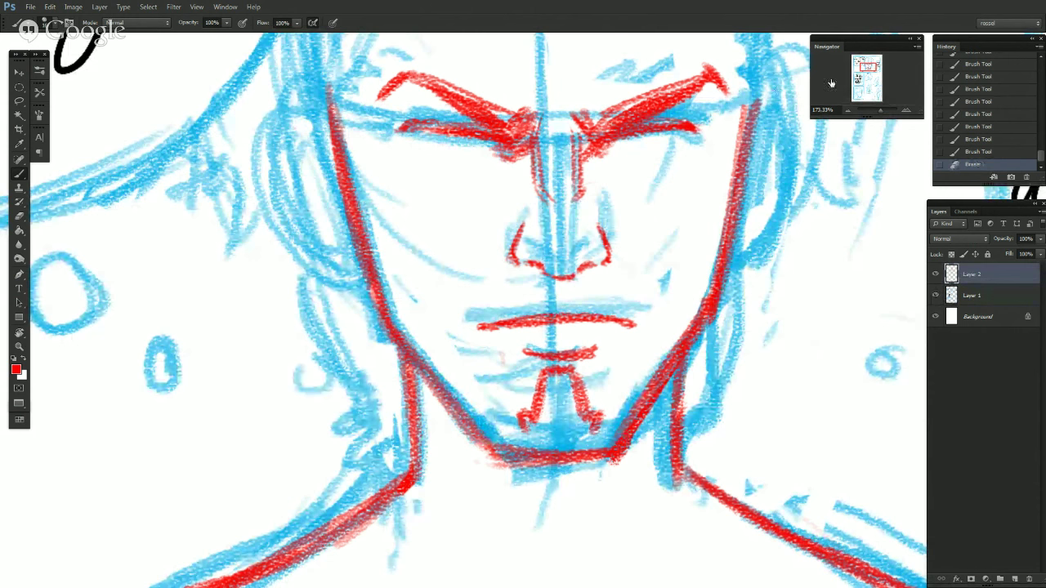
Thin and redraw the red line along the left side of the face from temple to cheek.
drag(336, 96, 354, 192)
drag(331, 86, 367, 245)
drag(338, 167, 364, 291)
drag(341, 142, 373, 291)
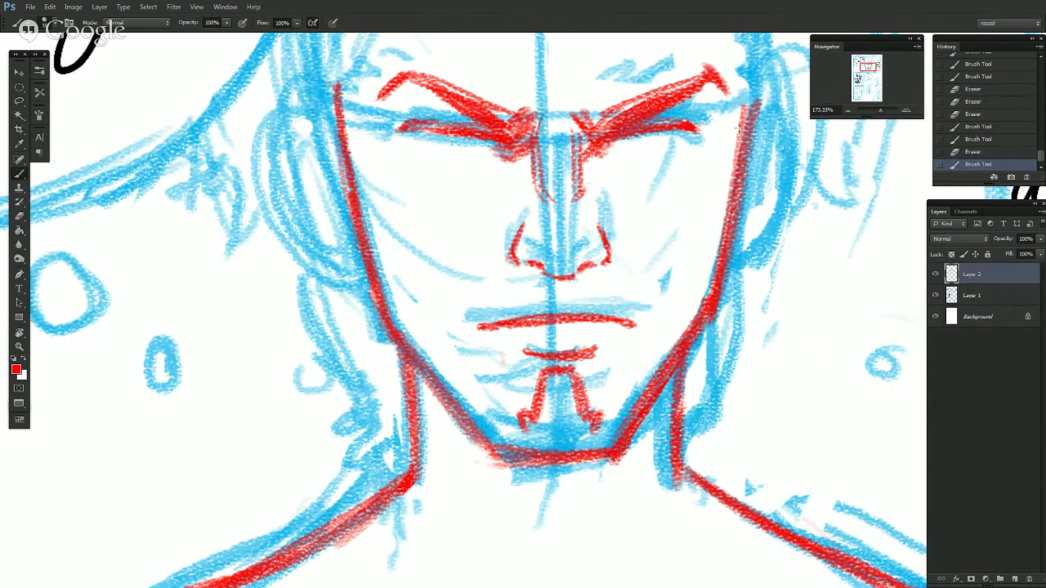
Trim the right face line's inner edge, redraw it from higher on the temple, and tidy the left eyelid.
key(e)
drag(733, 117, 719, 193)
key(b)
drag(760, 74, 682, 397)
drag(479, 136, 400, 135)
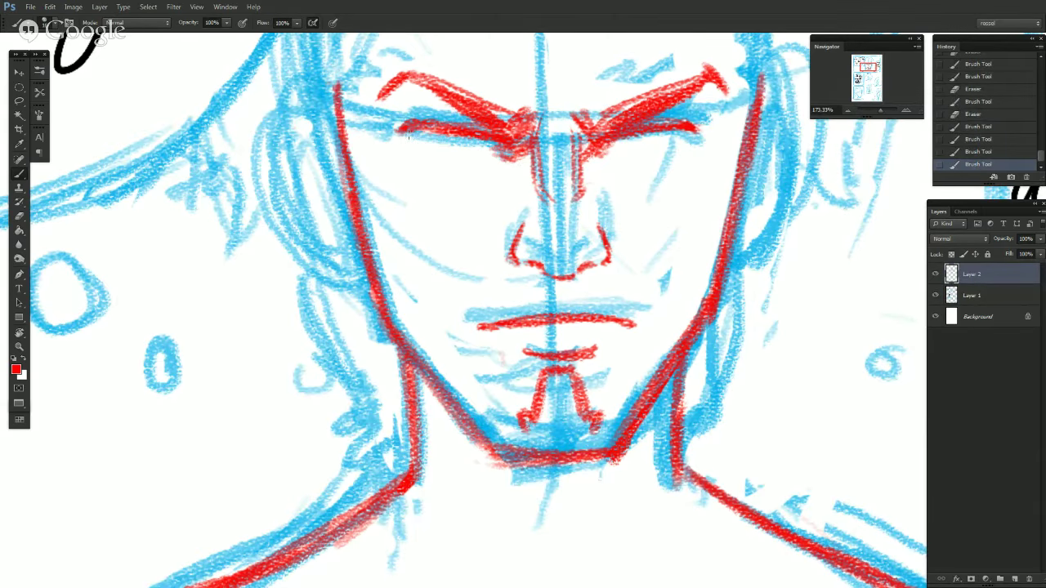
click(848, 111)
click(848, 111)
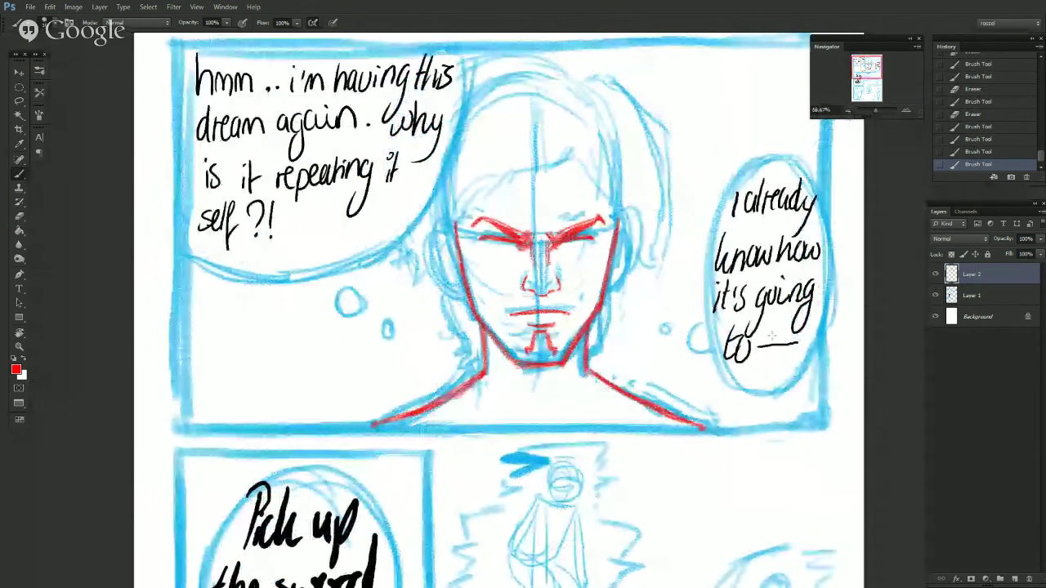
Flip the canvas horizontally and touch up the red face lines at both temples with brush and eraser.
key(ctrl+shift+h)
drag(381, 222, 385, 257)
key(e)
drag(380, 219, 391, 270)
key(b)
drag(413, 327, 416, 332)
drag(542, 222, 534, 276)
key(e)
key(b)
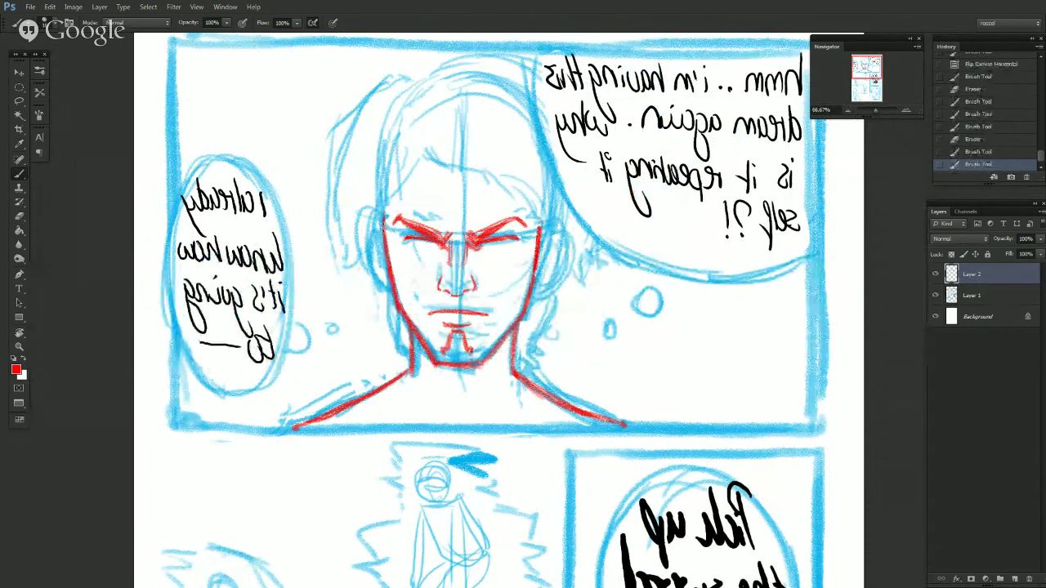
Clean up the red line under the left nostril in the mirrored view.
click(907, 112)
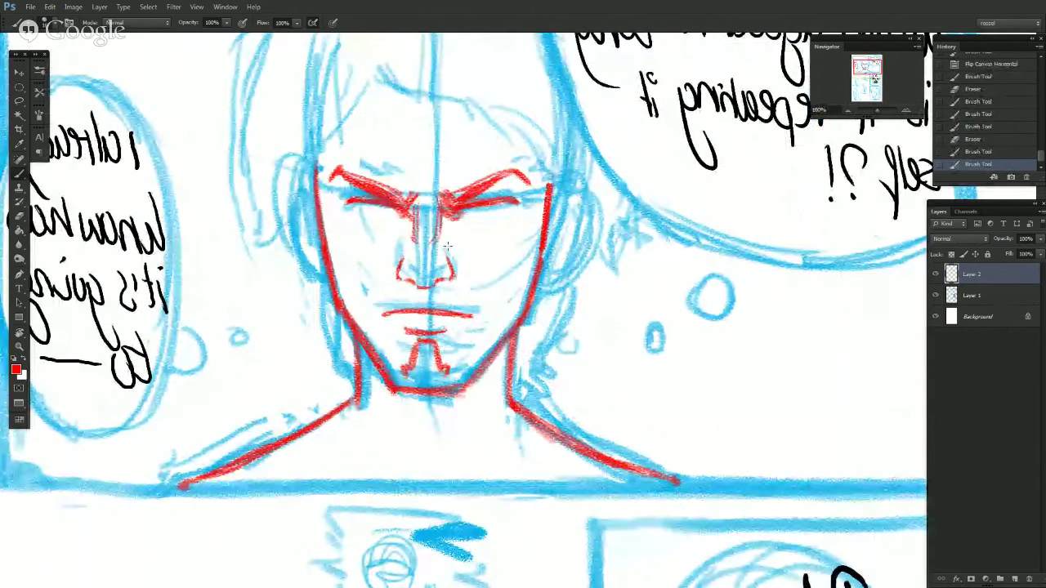
drag(405, 280, 415, 284)
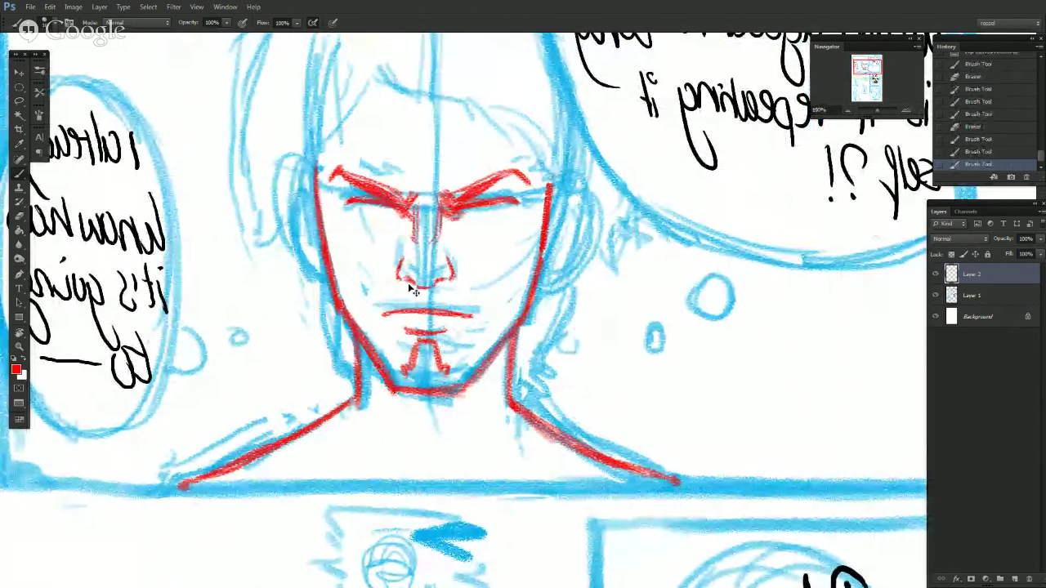
key(ctrl+z)
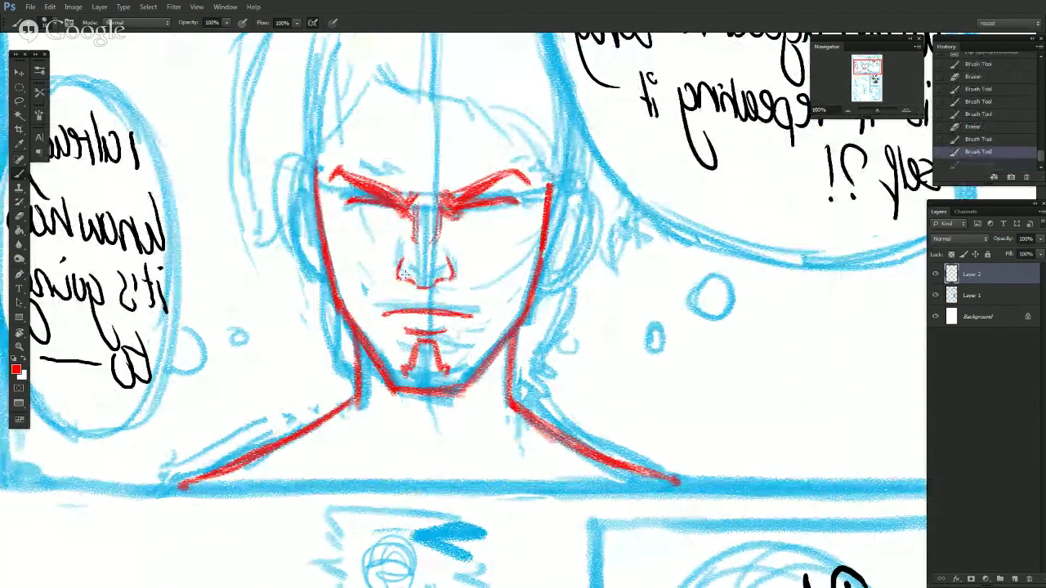
key(ctrl+plus)
alt+right_click(356, 284)
key(e)
mouse_move(299, 255)
mouse_down()
mouse_move(289, 247)
mouse_move(308, 257)
mouse_up()
drag(295, 248, 309, 257)
drag(294, 248, 310, 258)
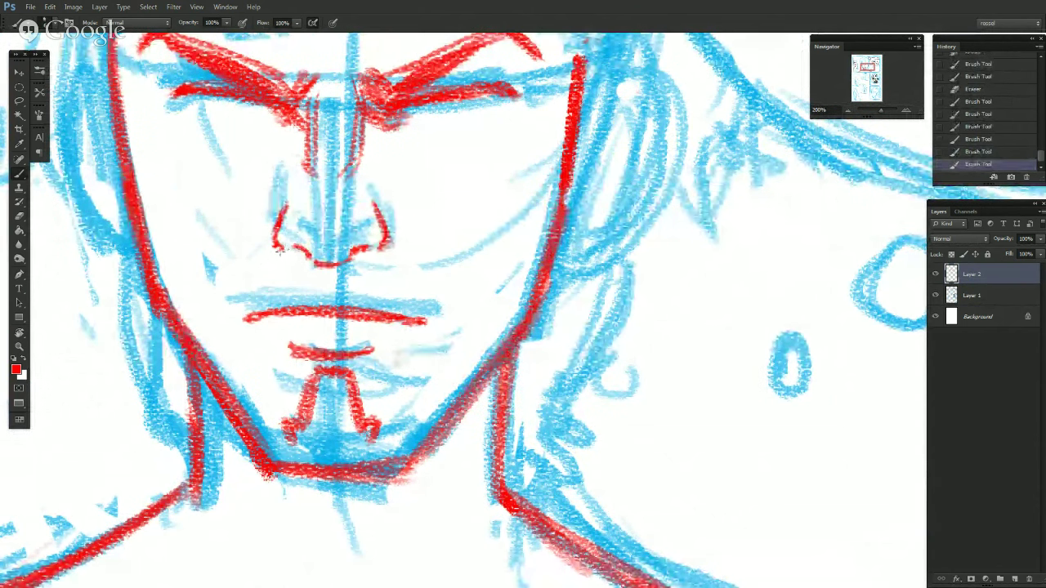
Trim the outer corner of the left nostril and redraw its curve in red.
key(e)
drag(274, 250, 288, 246)
key(b)
mouse_move(280, 242)
mouse_down()
mouse_move(293, 248)
mouse_move(278, 241)
mouse_up()
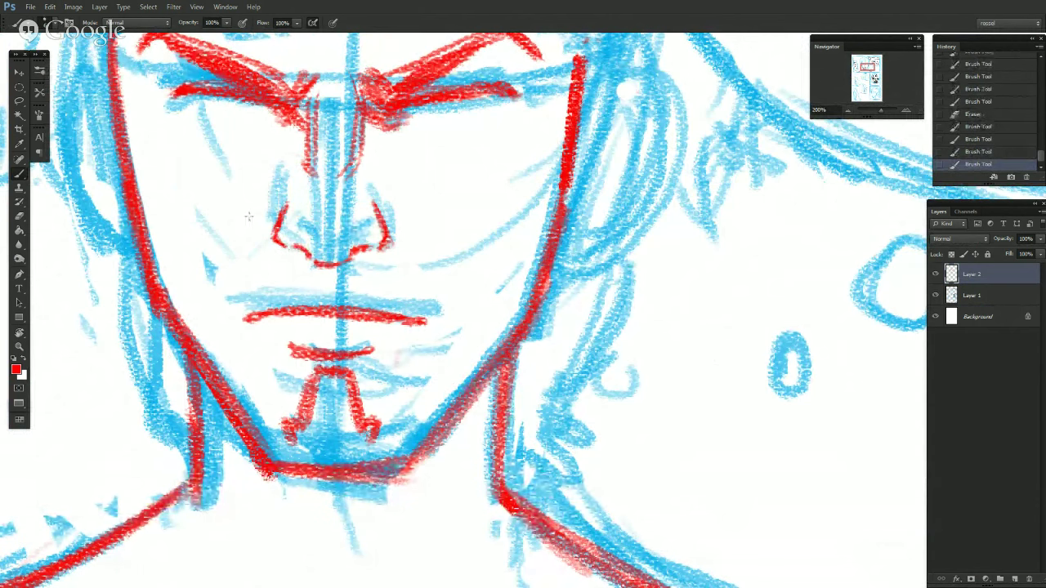
drag(275, 242, 280, 232)
Tidy the right nostril's outer curve and redraw the red line along the underside of the nose.
key(e)
mouse_move(394, 245)
mouse_down()
mouse_move(375, 214)
mouse_move(390, 244)
mouse_up()
key(b)
mouse_move(379, 218)
mouse_down()
mouse_move(394, 252)
mouse_move(391, 243)
mouse_up()
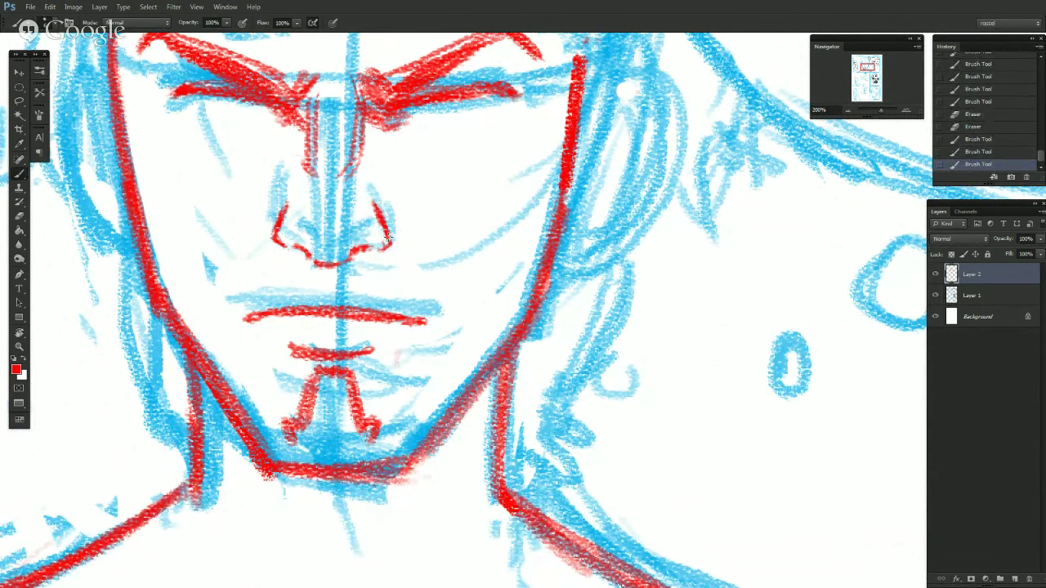
drag(286, 242, 317, 262)
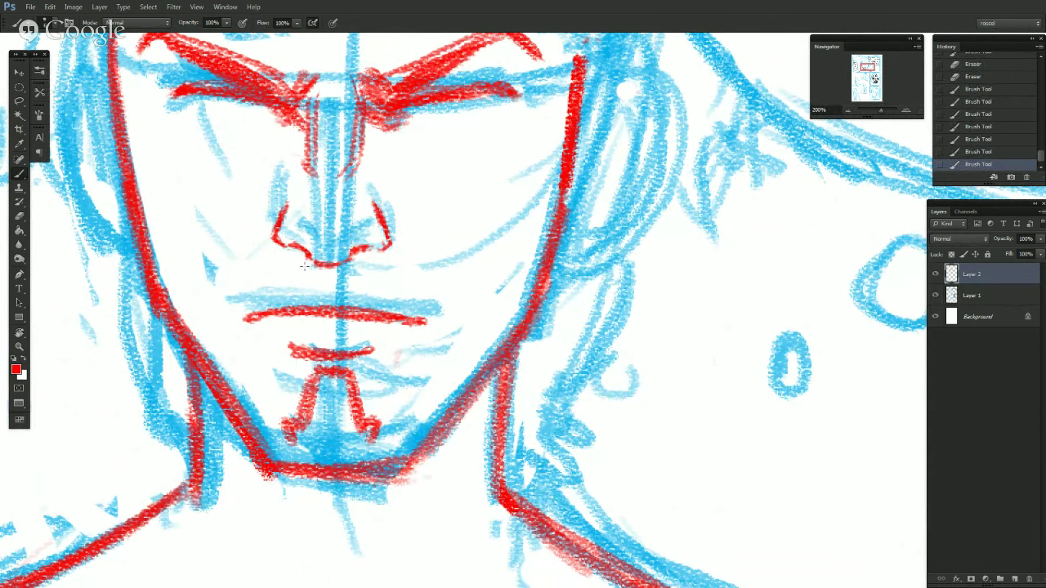
mouse_move(314, 267)
mouse_down()
mouse_move(355, 258)
mouse_move(327, 263)
mouse_up()
key(e)
key(e)
key(b)
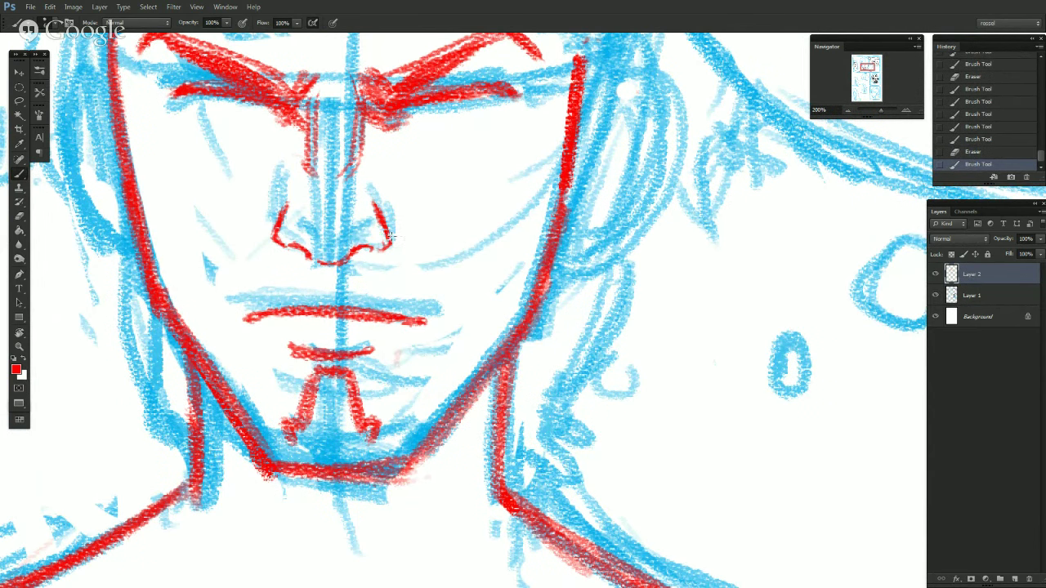
Erase the right nostril's outer wing line down to its lower corner.
key(e)
drag(391, 239, 384, 247)
key(b)
mouse_move(382, 248)
mouse_down()
mouse_move(393, 193)
mouse_move(387, 241)
mouse_move(375, 199)
mouse_move(390, 244)
mouse_move(375, 204)
mouse_up()
key(e)
key(b)
key(e)
key(b)
key(e)
key(b)
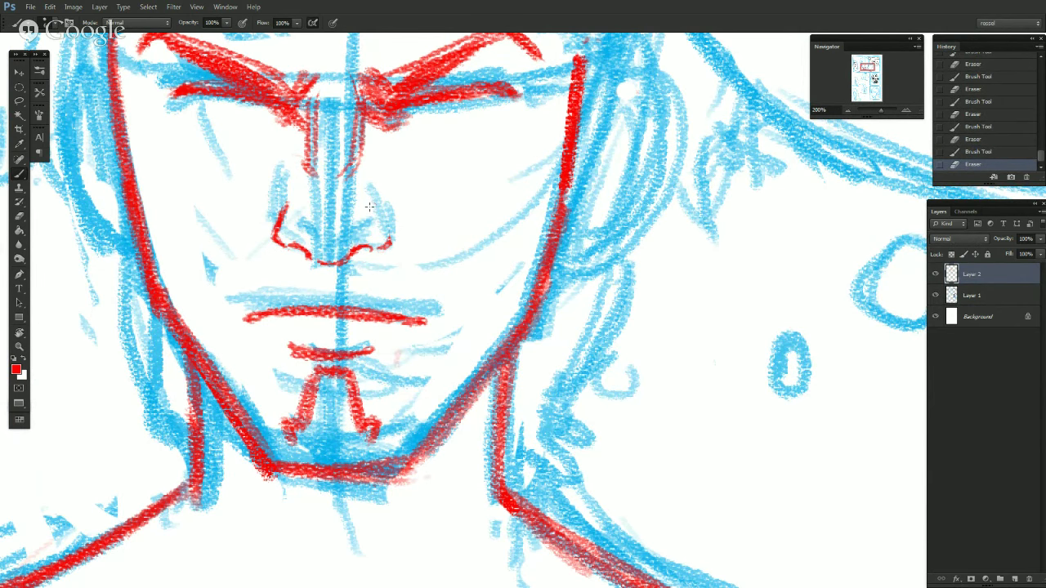
Redraw the right nostril's wing as a thinner outward curve and trim its upper end.
drag(381, 204, 391, 242)
drag(390, 234, 392, 244)
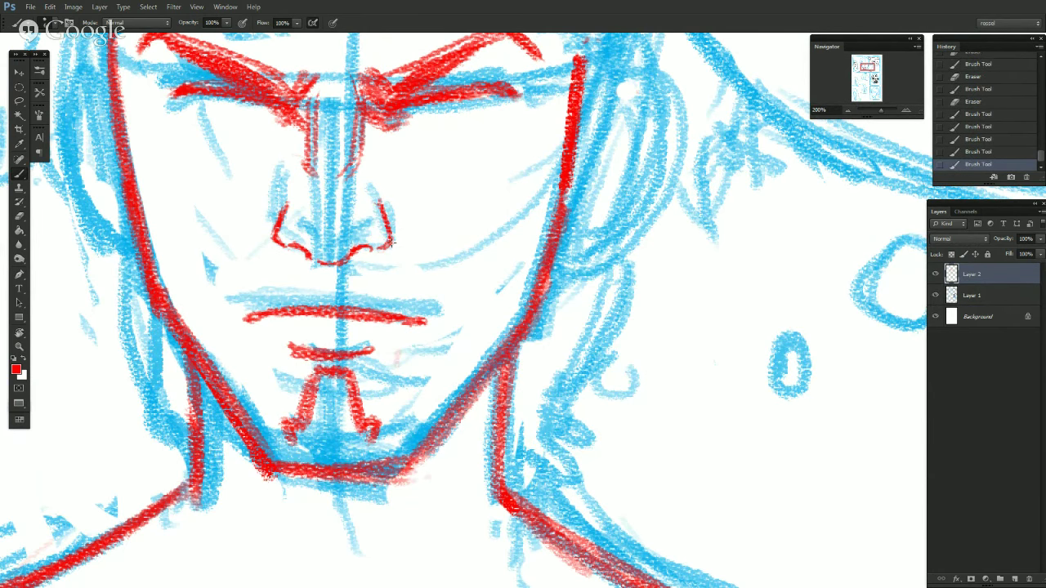
key(e)
drag(381, 192, 386, 219)
key(b)
Flip the canvas back to its normal orientation and touch up the left neck line and right nostril.
click(848, 110)
click(847, 109)
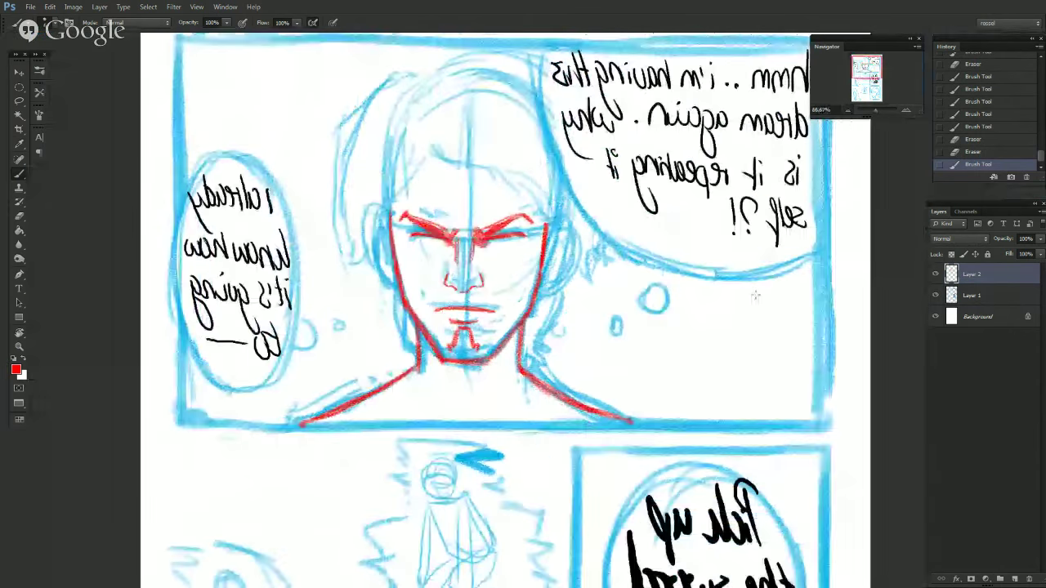
key(ctrl+shift+h)
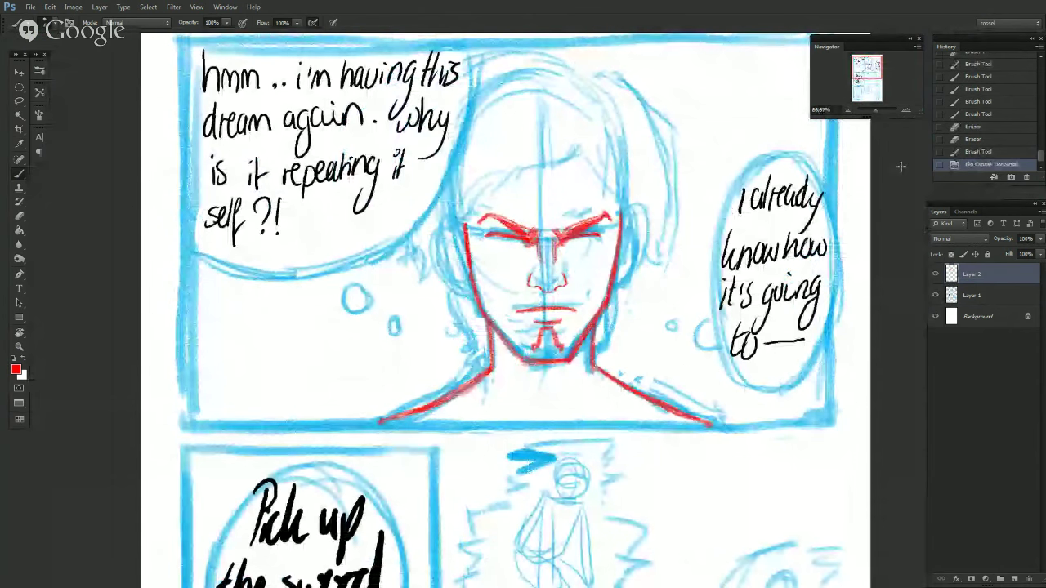
click(906, 110)
drag(474, 320, 480, 354)
drag(588, 250, 588, 268)
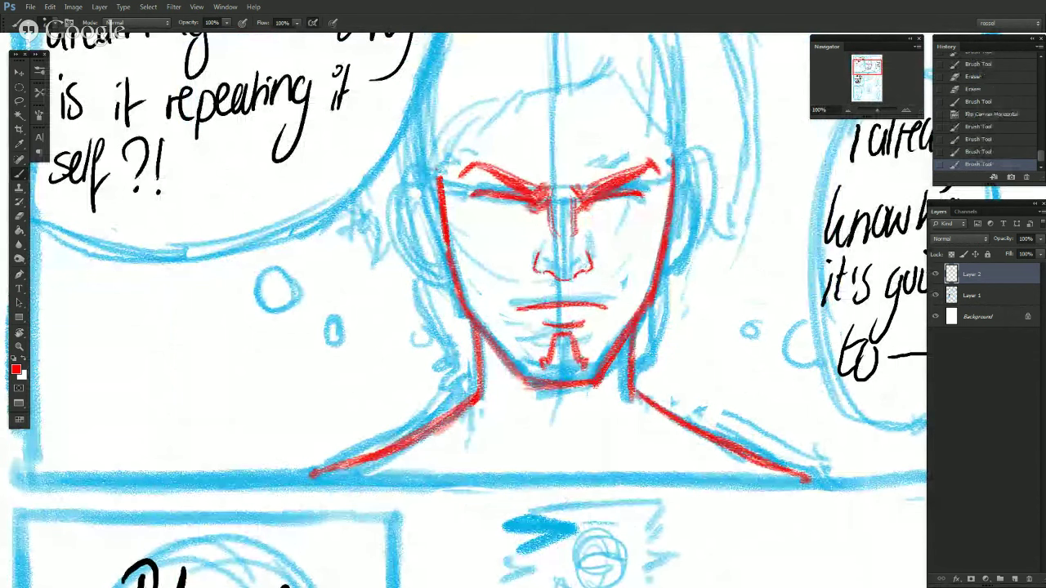
Refine the underside of the nose and both nostril wings with short red strokes.
drag(584, 266, 572, 281)
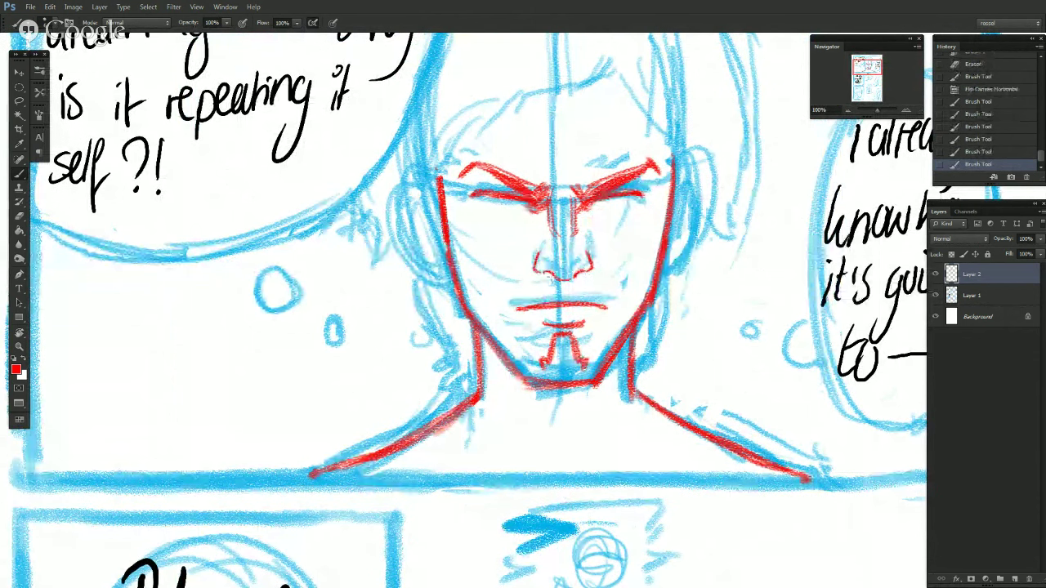
mouse_move(561, 277)
mouse_down()
mouse_move(574, 278)
mouse_move(535, 260)
mouse_move(540, 269)
mouse_up()
drag(536, 266, 544, 271)
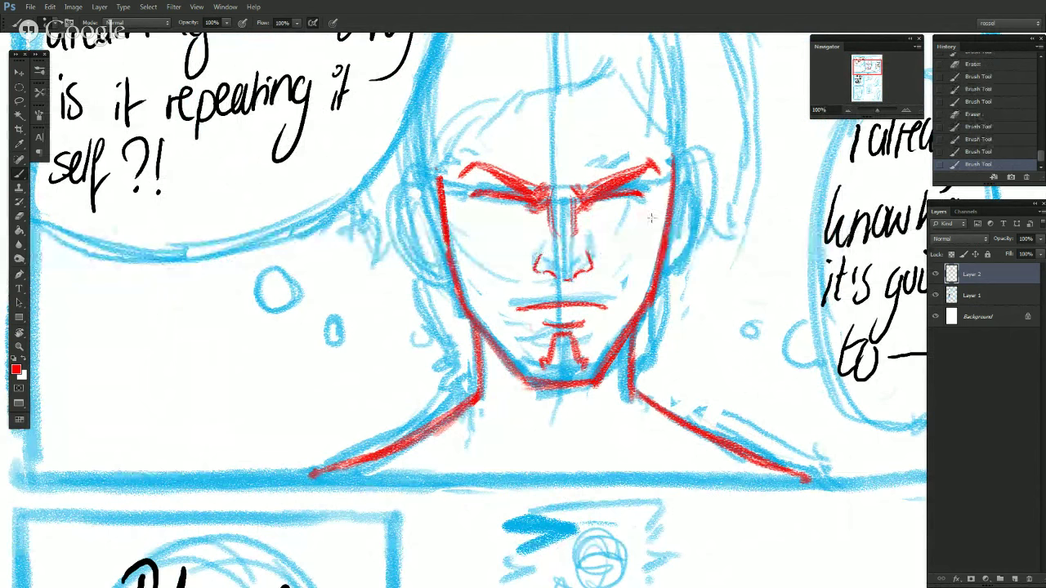
drag(592, 247, 591, 261)
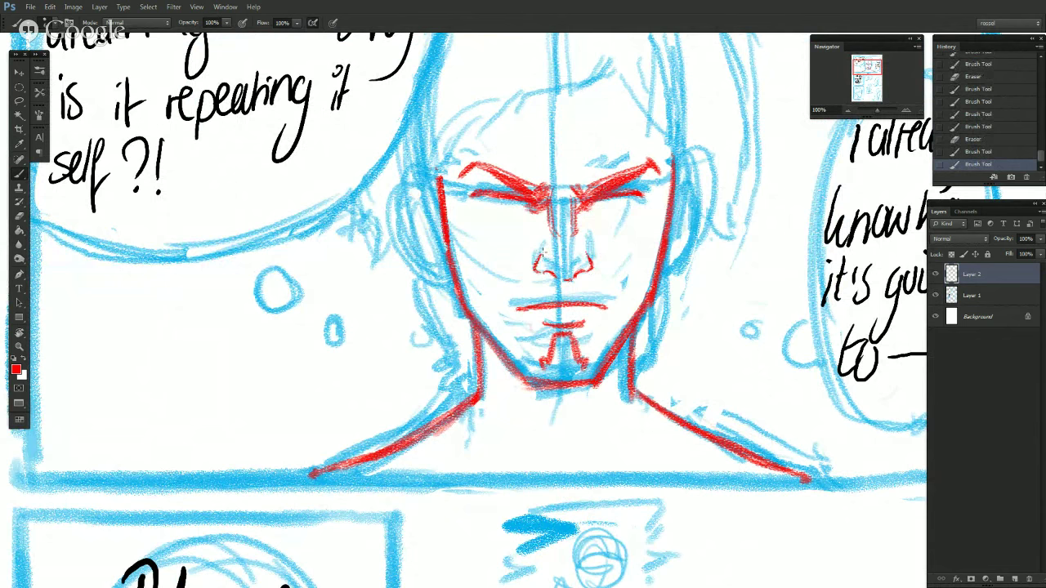
click(541, 255)
click(540, 259)
Trim the left face line's inner edge, and thin and redraw the right face line from temple to cheek.
drag(444, 219, 460, 303)
mouse_move(668, 173)
mouse_down()
mouse_move(661, 272)
mouse_move(667, 237)
mouse_move(668, 261)
mouse_up()
drag(674, 214, 671, 263)
drag(672, 170, 658, 279)
drag(670, 175, 667, 221)
drag(675, 173, 668, 219)
key(ctrl+z)
drag(670, 172, 668, 206)
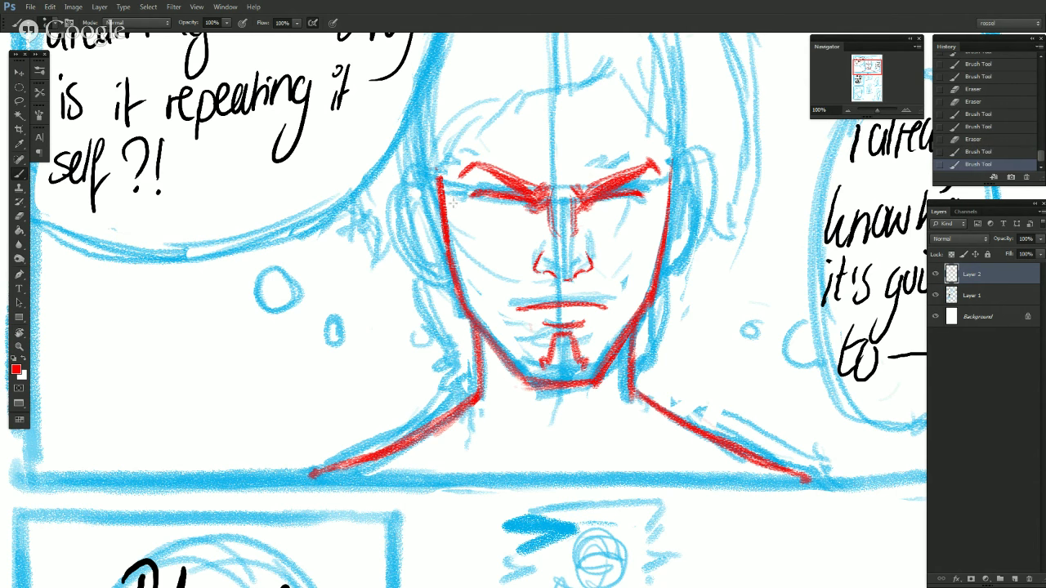
Thin the right face line further at the temple and redraw its upper end beside the ear.
drag(453, 203, 455, 217)
drag(671, 168, 669, 226)
alt+right_click(675, 203)
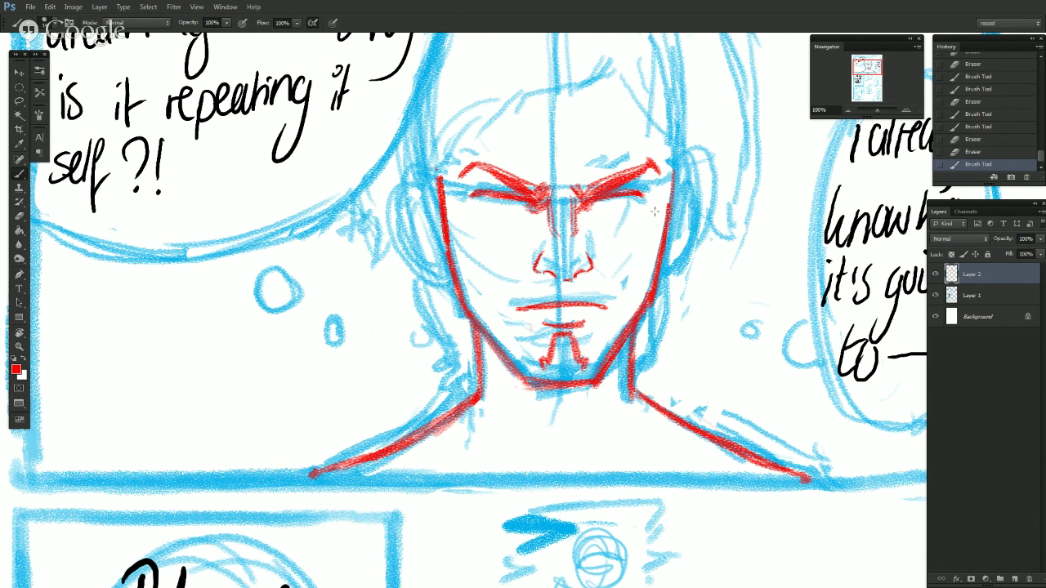
key(ctrl+z)
drag(671, 171, 668, 217)
drag(672, 172, 668, 187)
drag(674, 173, 676, 196)
Erase part of the left face line's width and redraw it thinner, starting higher on the temple.
key(e)
drag(445, 183, 451, 286)
key(b)
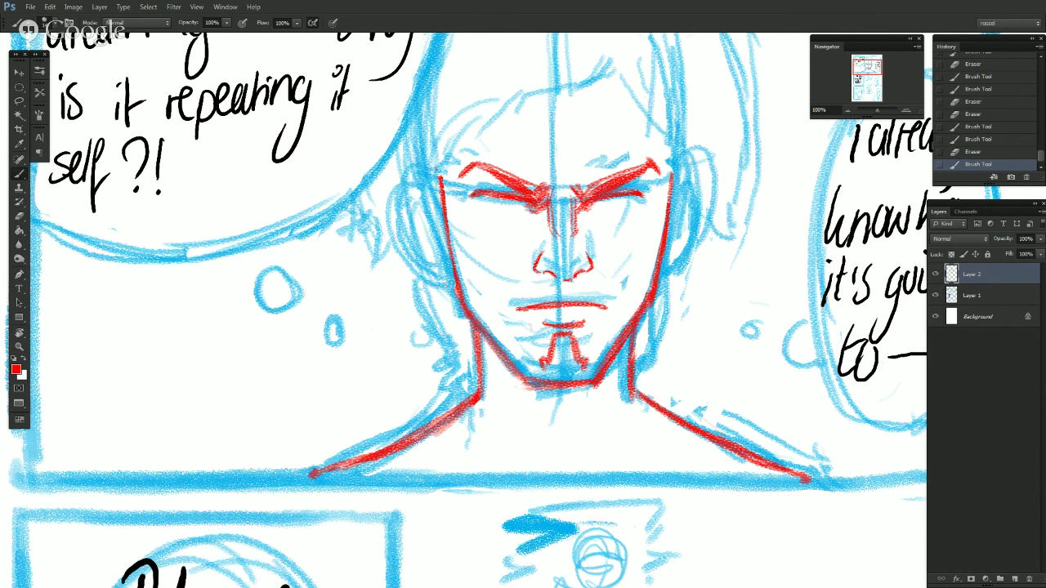
drag(442, 180, 451, 243)
drag(444, 184, 450, 245)
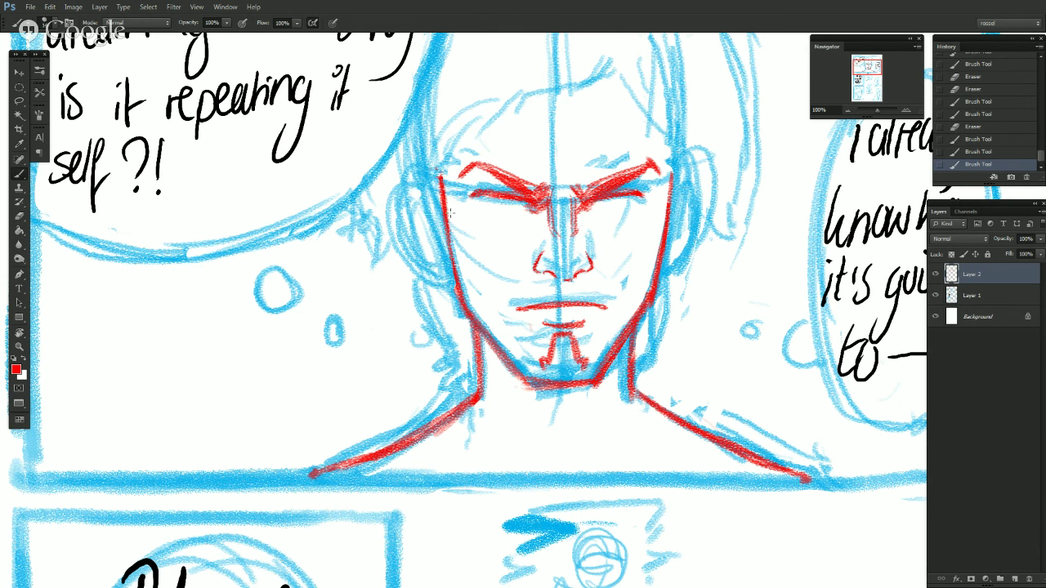
drag(442, 176, 451, 217)
key(ctrl+z)
drag(442, 179, 450, 221)
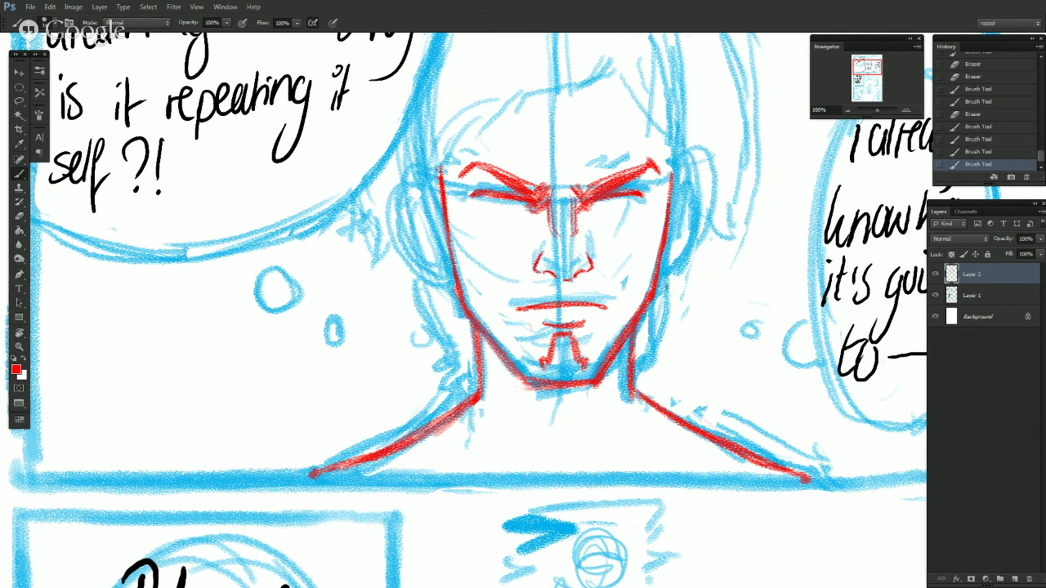
Trim the left face line from the temple to the jaw corner with the eraser.
mouse_move(669, 254)
mouse_down()
mouse_move(657, 309)
mouse_move(659, 255)
mouse_move(648, 305)
mouse_up()
key(ctrl+z)
key(e)
drag(442, 191, 452, 254)
drag(463, 298, 480, 317)
Draw the left ear's outline in red, from the temple around to the lobe at the cheek.
mouse_move(440, 196)
mouse_down()
mouse_move(420, 180)
mouse_move(413, 198)
mouse_move(419, 243)
mouse_up()
mouse_move(411, 208)
mouse_down()
mouse_move(416, 244)
mouse_move(458, 282)
mouse_up()
drag(412, 245, 448, 280)
mouse_move(420, 209)
mouse_down()
mouse_move(408, 250)
mouse_move(454, 283)
mouse_up()
key(e)
key(b)
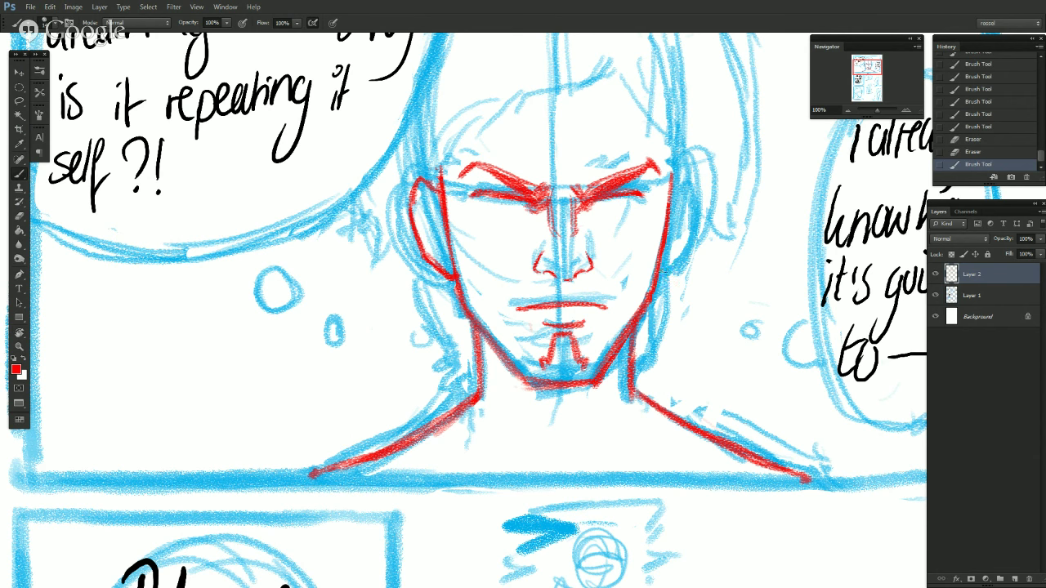
Draw the right ear's outline in red, from the temple around to the lobe at the cheek.
drag(670, 271, 662, 273)
mouse_move(672, 185)
mouse_down()
mouse_move(683, 171)
mouse_move(694, 181)
mouse_move(705, 236)
mouse_up()
drag(703, 198, 681, 262)
drag(702, 216, 664, 275)
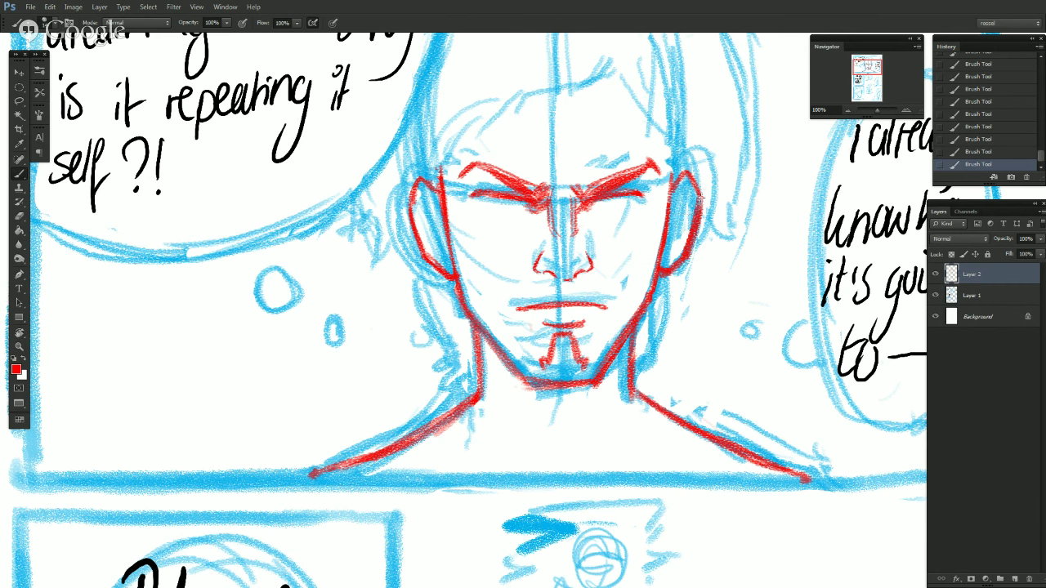
Thin and redraw the right ear's outer edge and lobe, and erase the excess at its upper tip.
key(e)
drag(688, 255, 662, 273)
key(b)
drag(686, 250, 669, 270)
key(e)
mouse_move(703, 228)
mouse_down()
mouse_move(691, 202)
mouse_move(682, 255)
mouse_up()
key(b)
drag(697, 195, 685, 251)
drag(694, 235, 683, 255)
key(e)
drag(683, 164, 688, 175)
key(b)
Draw the red hairline across the forehead over the blue sketch, ending in a small pointed tuft left of centre.
scroll(611, 193, up, 5)
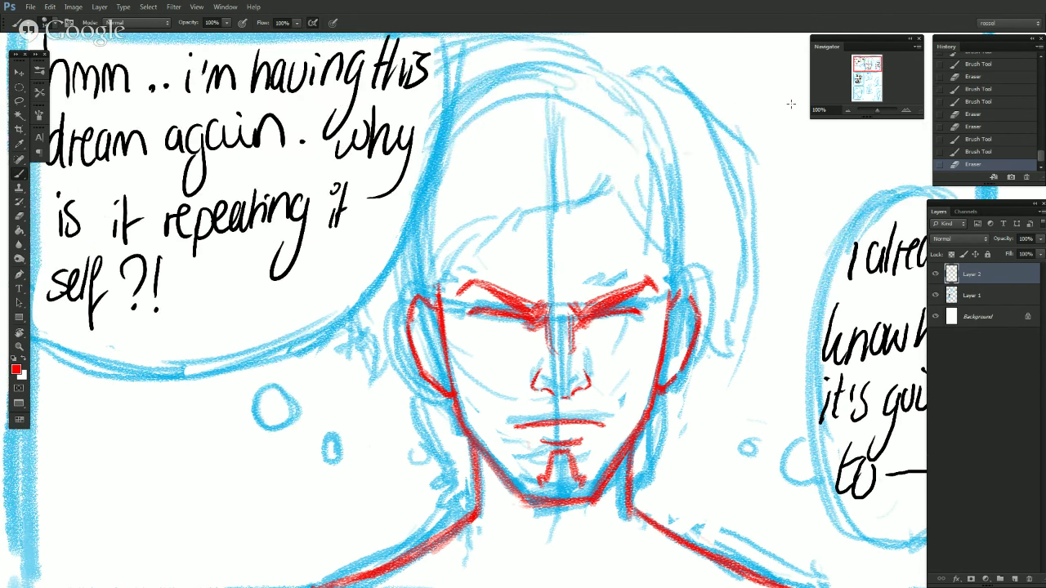
key(b)
mouse_move(610, 193)
mouse_down()
mouse_move(608, 205)
mouse_move(618, 194)
mouse_move(558, 217)
mouse_up()
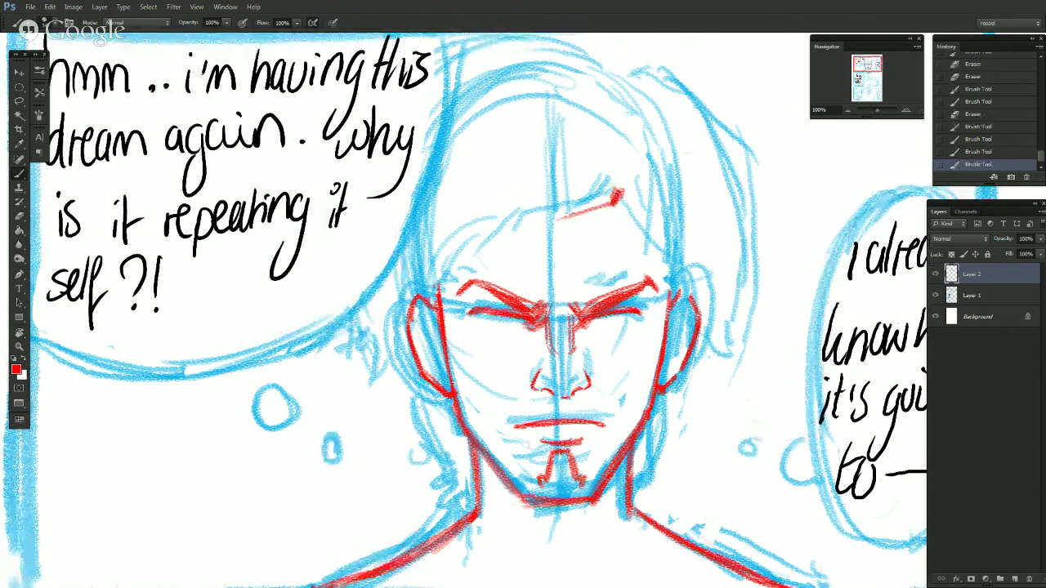
drag(618, 196, 534, 230)
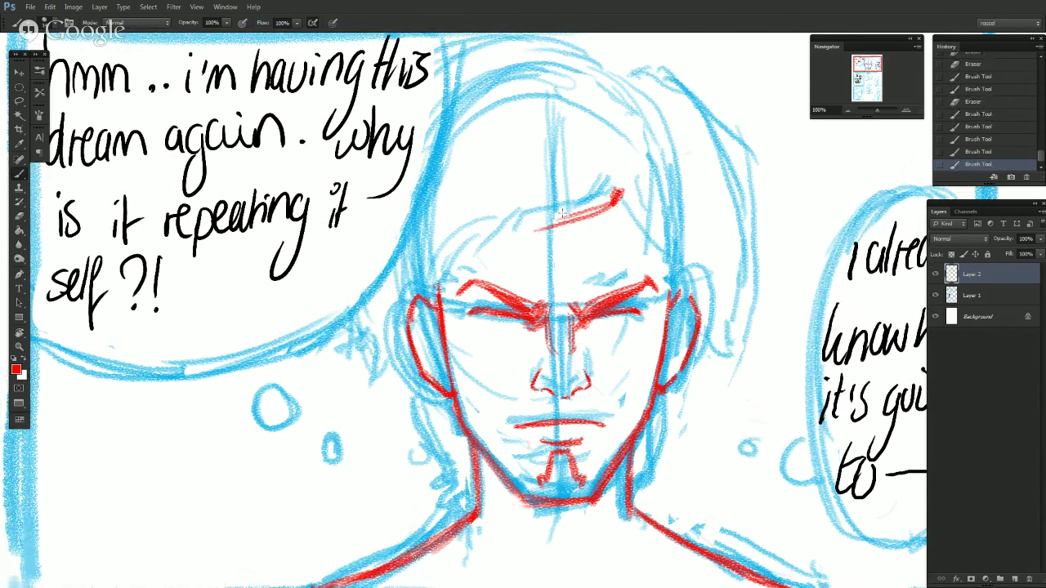
key(ctrl+z)
drag(616, 201, 522, 223)
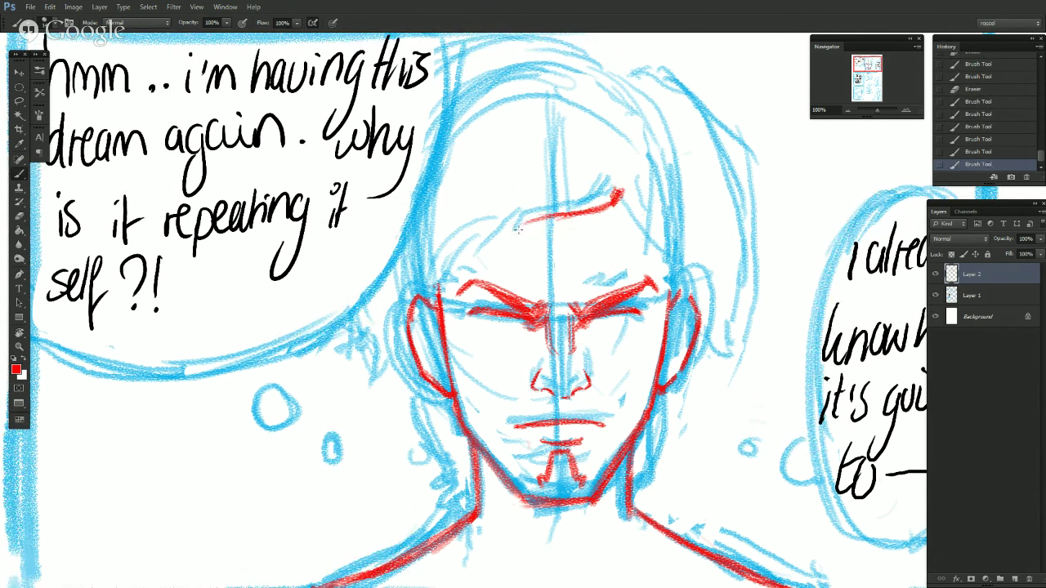
key(ctrl+z)
mouse_move(612, 206)
mouse_down()
mouse_move(510, 226)
mouse_move(507, 247)
mouse_move(506, 212)
mouse_move(504, 241)
mouse_up()
key(e)
key(b)
drag(510, 215, 501, 246)
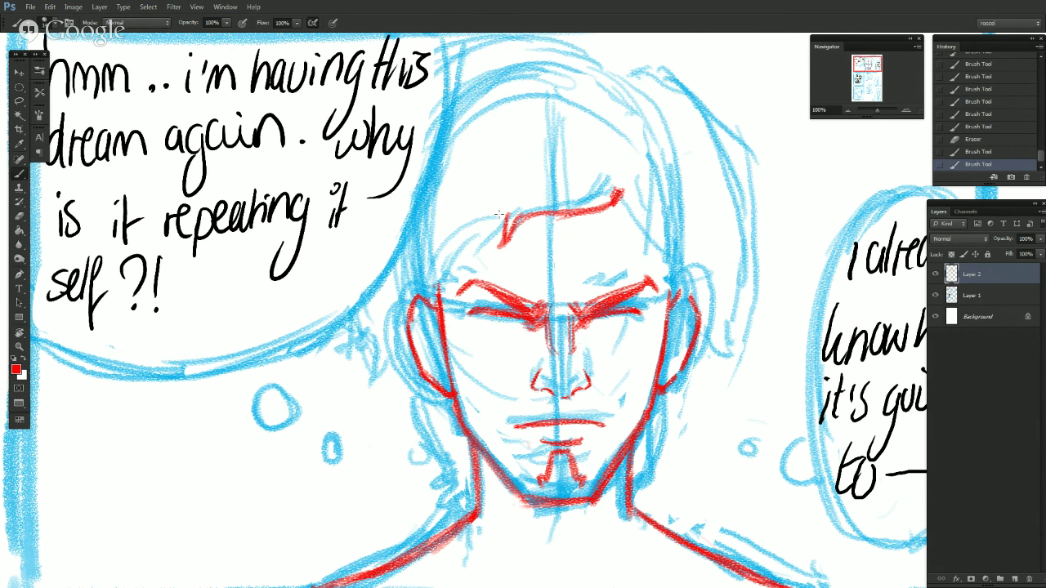
Touch up the right temple and trim the red jaw lines below both ears.
mouse_move(672, 287)
mouse_down()
mouse_move(669, 305)
mouse_move(674, 283)
mouse_move(672, 295)
mouse_up()
key(e)
drag(453, 394, 461, 425)
drag(657, 396, 610, 469)
Extend the red hairline with small tufts from the forehead down toward the left temple.
mouse_move(515, 227)
mouse_down()
mouse_move(510, 245)
mouse_move(520, 239)
mouse_move(454, 254)
mouse_up()
key(ctrl+alt+z)
key(ctrl+alt+z)
drag(469, 217, 450, 259)
drag(504, 218, 452, 258)
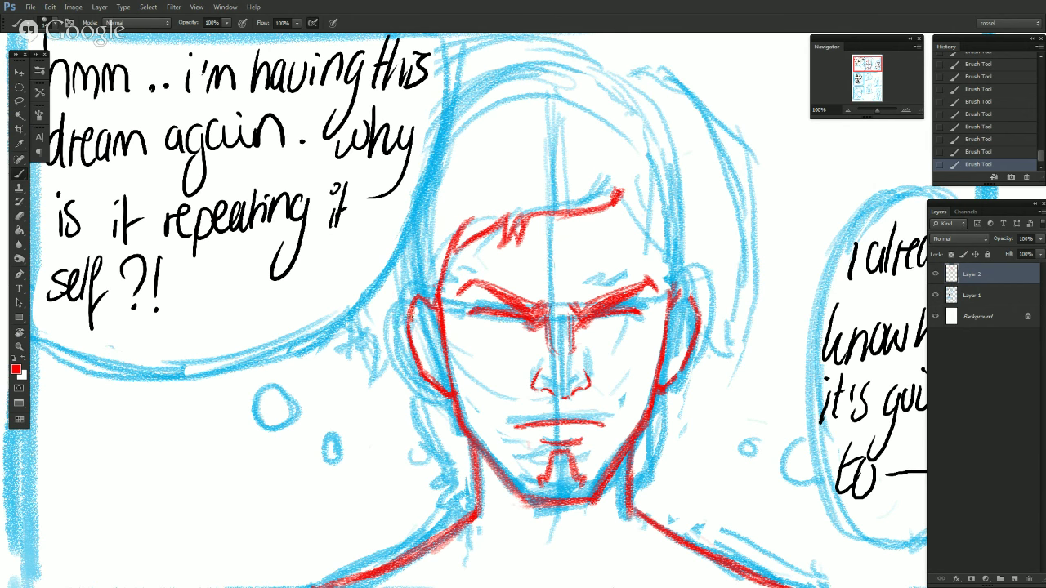
Draw the pointed red sideburn strands over the top of the left ear.
mouse_move(422, 299)
mouse_down()
mouse_move(435, 305)
mouse_move(424, 297)
mouse_move(422, 321)
mouse_up()
mouse_move(424, 285)
mouse_down()
mouse_move(424, 327)
mouse_move(437, 300)
mouse_move(421, 326)
mouse_up()
drag(423, 281, 430, 327)
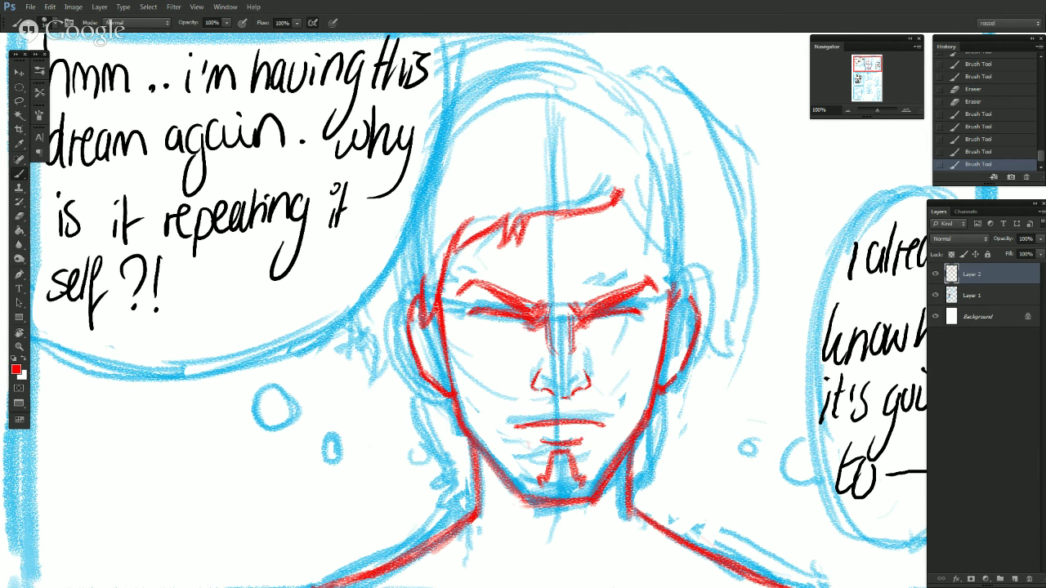
Erase the upper left face line beside the ear and redraw it below the sideburn.
key(e)
drag(440, 301, 442, 343)
mouse_move(440, 295)
mouse_down()
mouse_move(439, 337)
mouse_move(451, 357)
mouse_up()
drag(448, 346, 451, 363)
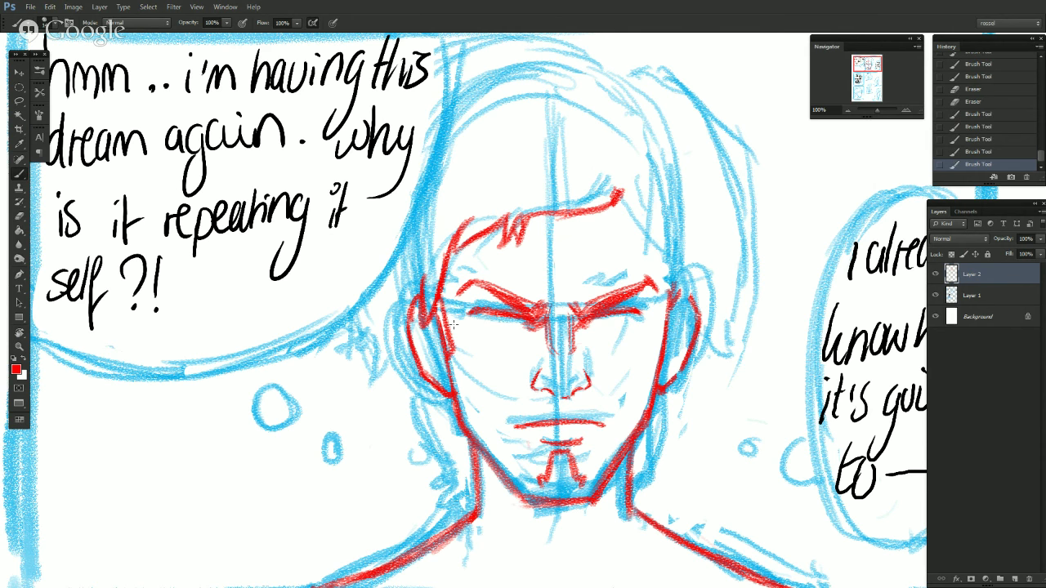
mouse_move(454, 323)
mouse_down()
mouse_move(455, 351)
mouse_move(455, 330)
mouse_up()
key(b)
drag(443, 295, 450, 360)
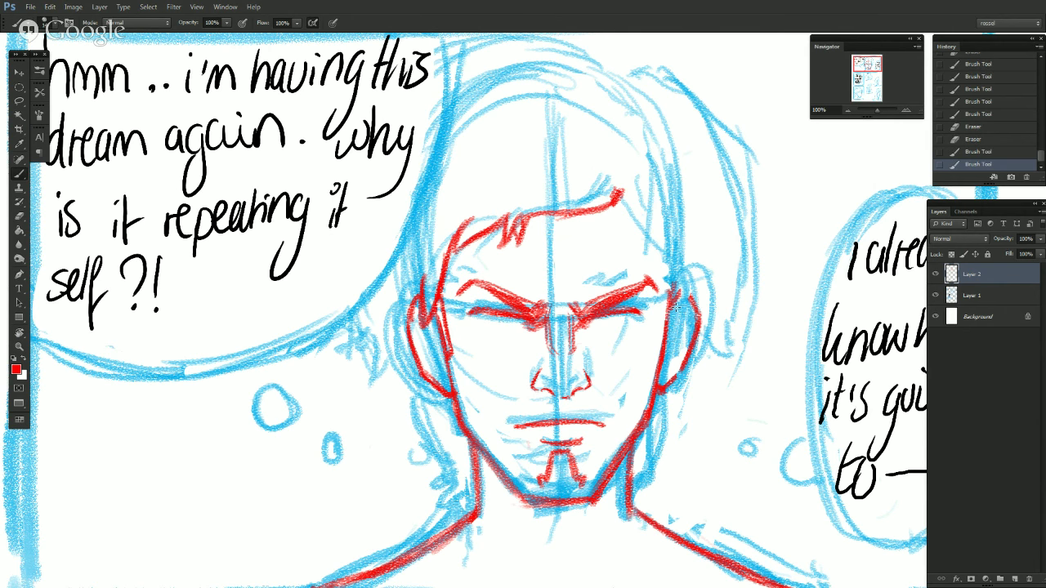
Redraw the upper right face line in red between the temple and the middle of the ear.
mouse_move(667, 290)
mouse_down()
mouse_move(653, 353)
mouse_move(674, 283)
mouse_move(663, 356)
mouse_up()
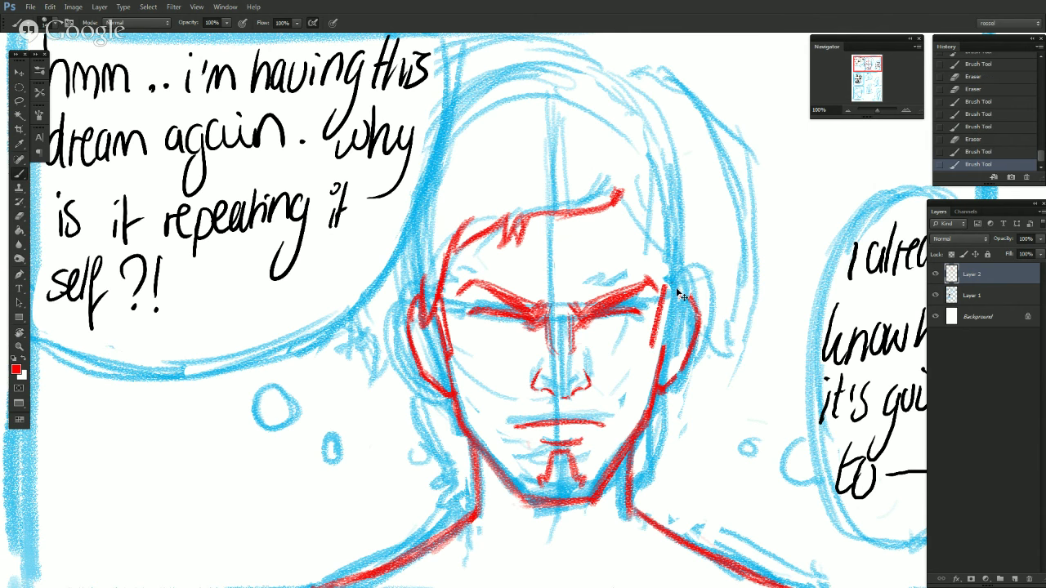
drag(675, 291, 663, 356)
key(ctrl+z)
drag(675, 294, 660, 360)
drag(675, 288, 653, 353)
key(ctrl+z)
drag(668, 283, 658, 345)
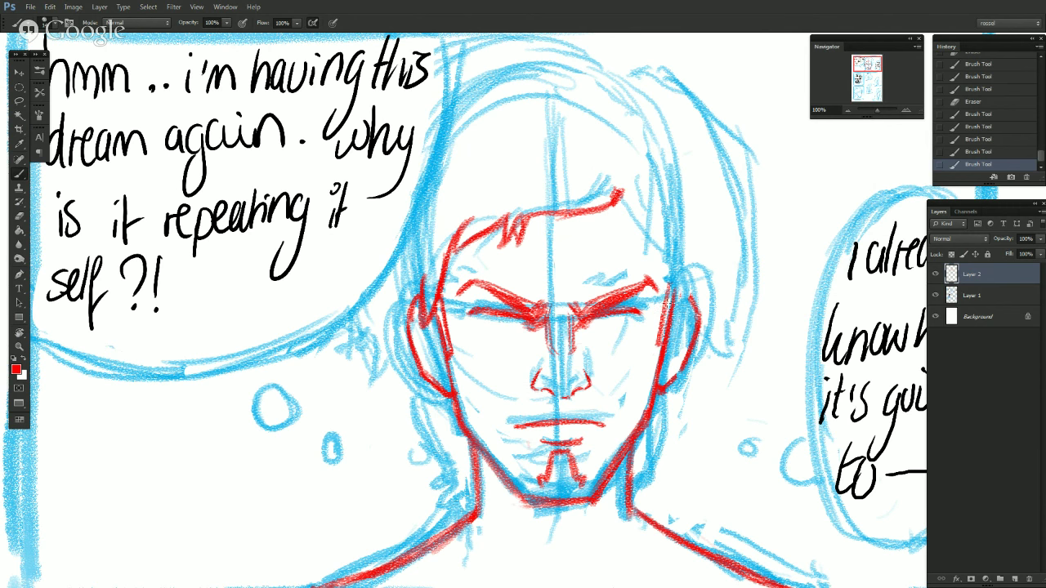
Draw the right side of the red hairline from the forehead tuft down to the right temple, adding small jagged strands.
drag(668, 283, 659, 345)
mouse_move(632, 181)
mouse_down()
mouse_move(615, 208)
mouse_move(640, 181)
mouse_move(646, 245)
mouse_up()
mouse_move(628, 208)
mouse_down()
mouse_move(637, 247)
mouse_move(646, 228)
mouse_move(638, 244)
mouse_up()
key(e)
key(b)
mouse_move(644, 227)
mouse_down()
mouse_move(638, 245)
mouse_move(674, 291)
mouse_move(673, 271)
mouse_up()
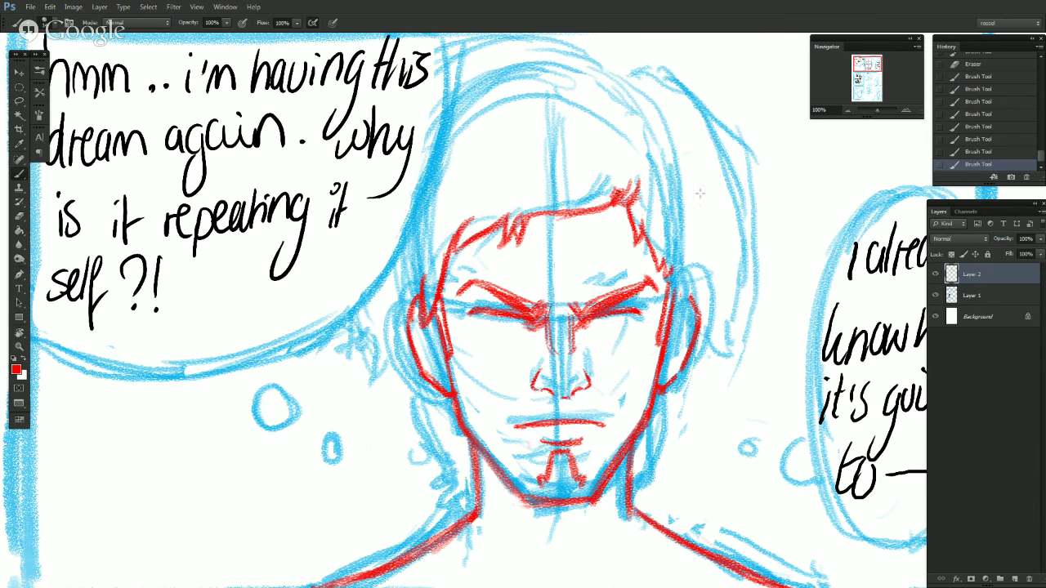
Draw the inner red sideburn strands over the top of the right ear, erasing and redrawing the pointed tip.
drag(671, 263, 672, 329)
drag(676, 284, 675, 316)
key(ctrl+z)
drag(677, 296, 680, 318)
drag(676, 263, 683, 304)
key(ctrl+z)
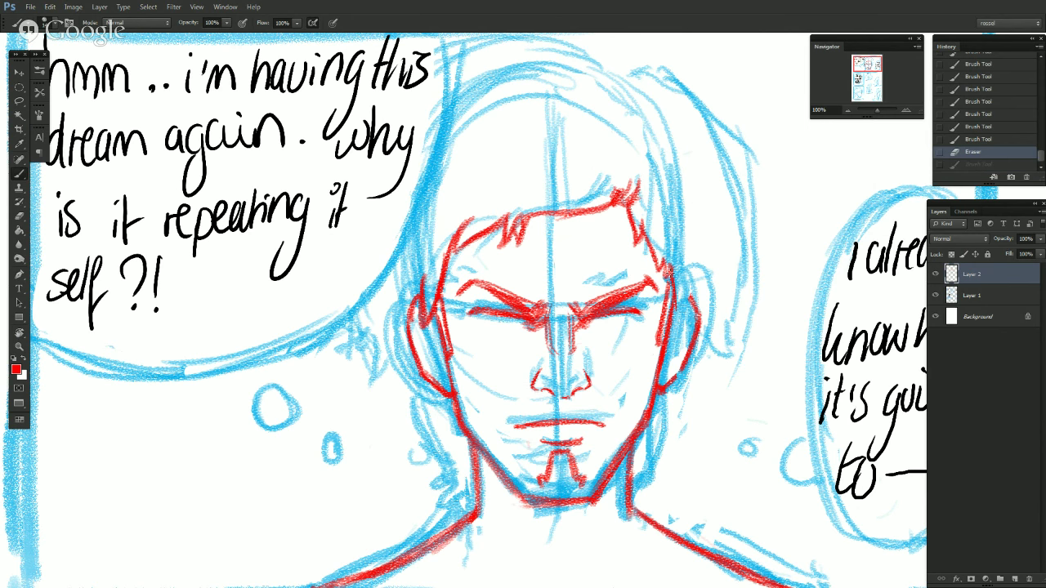
mouse_move(688, 262)
mouse_down()
mouse_move(679, 325)
mouse_move(696, 299)
mouse_move(690, 322)
mouse_up()
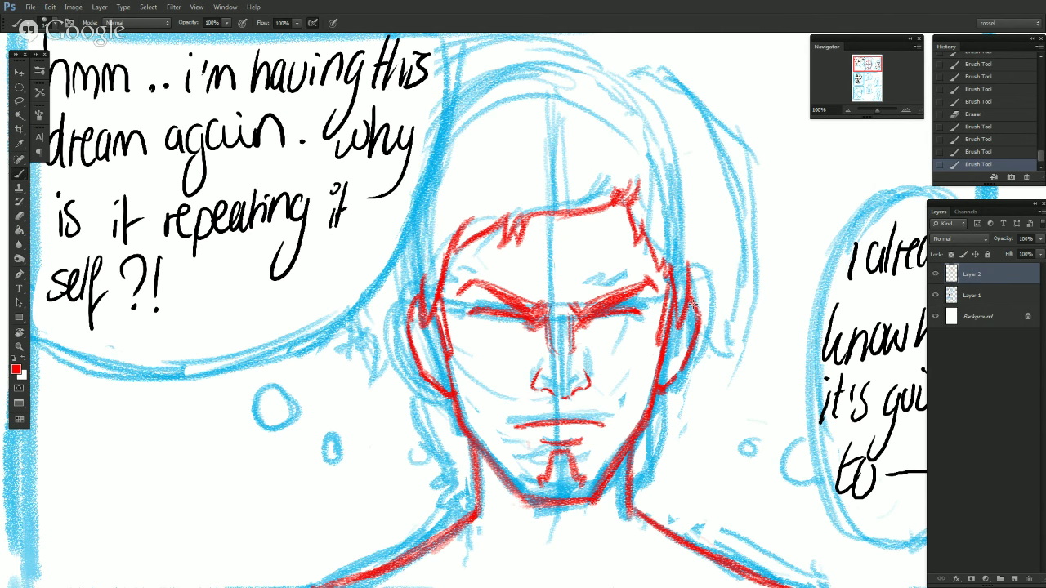
key(e)
drag(691, 293, 678, 332)
key(b)
drag(684, 321, 679, 334)
Add the outer pointed hair strands in red just outside the right ear.
mouse_move(696, 287)
mouse_down()
mouse_move(686, 322)
mouse_move(691, 335)
mouse_move(707, 327)
mouse_up()
drag(704, 308, 706, 322)
key(ctrl+z)
drag(705, 262, 705, 336)
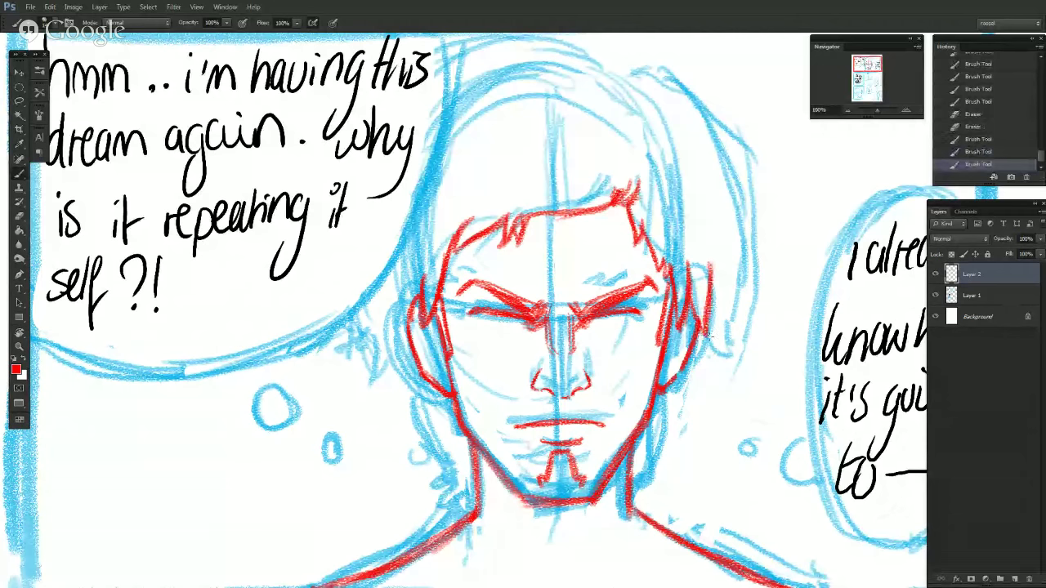
drag(717, 266, 713, 314)
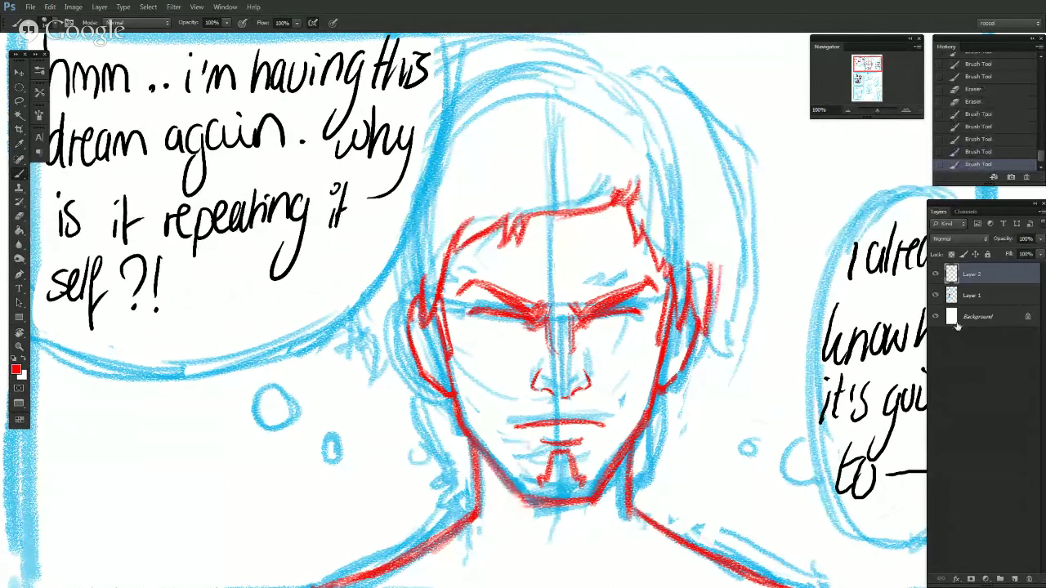
Hide and show Layer 1 to check the red drawing without the blue sketch.
click(936, 296)
click(936, 296)
click(936, 296)
click(936, 296)
Clean up the chin area, close the goatee's base in red and touch up the left mouth corner.
mouse_move(462, 425)
mouse_down()
mouse_move(528, 501)
mouse_move(564, 490)
mouse_up()
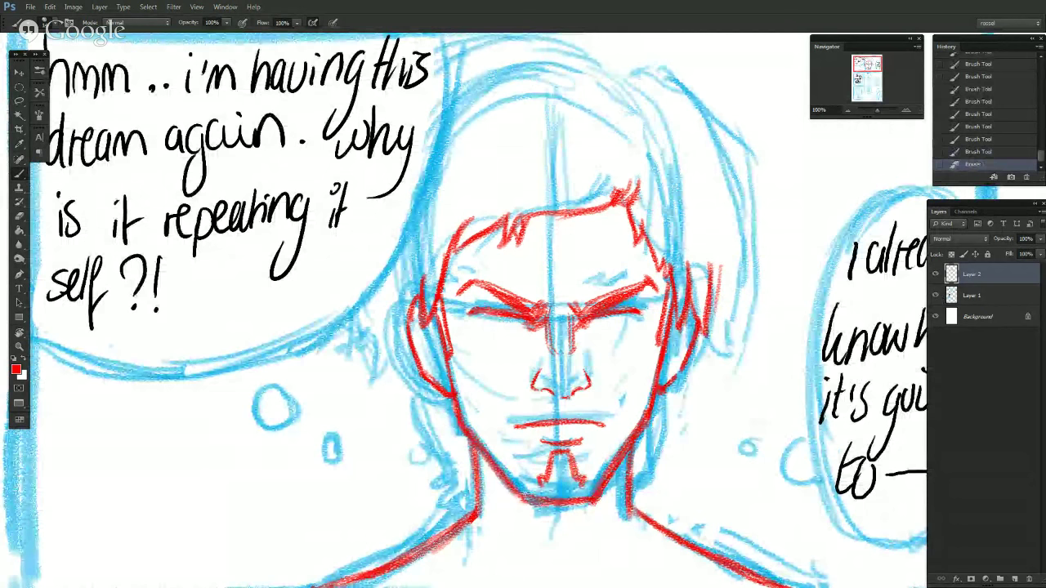
key(b)
mouse_move(529, 491)
mouse_down()
mouse_move(538, 502)
mouse_move(586, 492)
mouse_move(575, 503)
mouse_up()
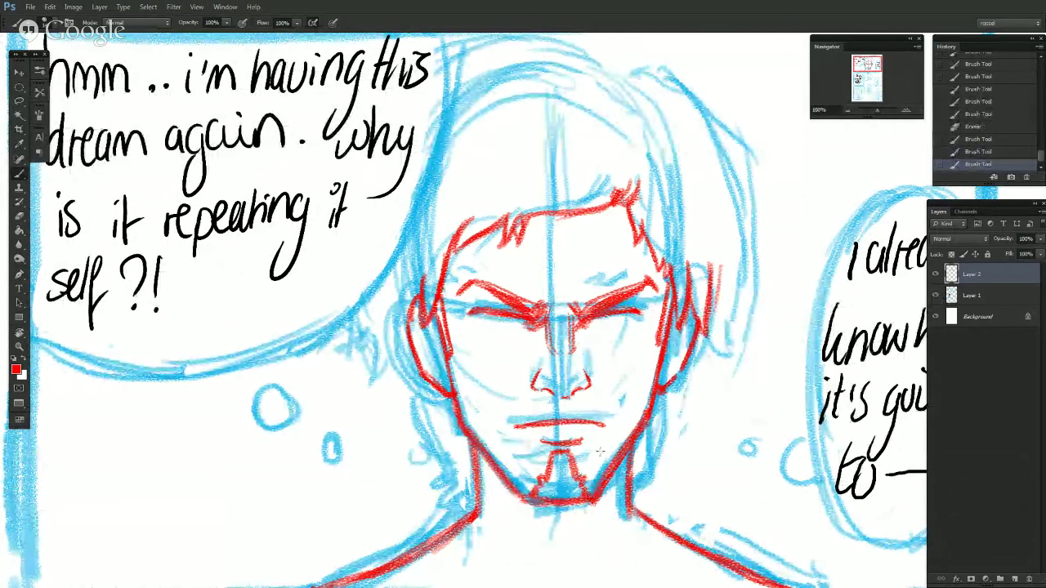
drag(530, 425, 525, 426)
Darken the nose bridge and the inner ends of both eyebrows in red, and touch up the right brow's outer end.
drag(541, 329, 538, 339)
drag(544, 327, 549, 346)
drag(573, 321, 574, 337)
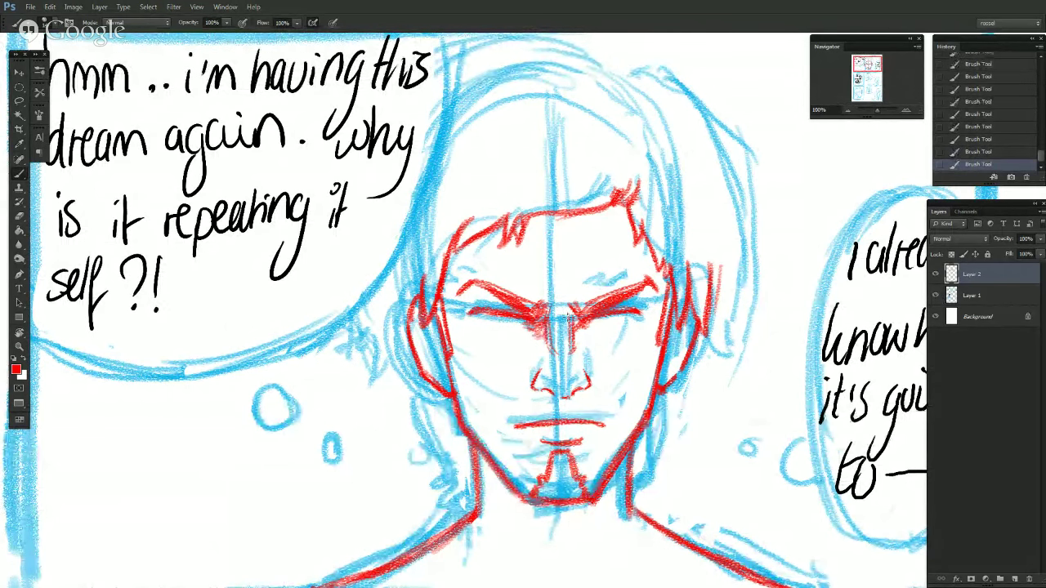
key(e)
drag(553, 303, 546, 317)
key(b)
drag(571, 308, 577, 320)
mouse_move(581, 303)
mouse_down()
mouse_move(636, 284)
mouse_move(583, 304)
mouse_up()
key(ctrl+z)
mouse_move(484, 282)
mouse_down()
mouse_move(538, 305)
mouse_move(469, 281)
mouse_move(484, 273)
mouse_up()
key(ctrl+z)
drag(647, 282, 637, 284)
Draw a small red triangular mark beneath the outer corner of each eye.
drag(467, 323, 477, 327)
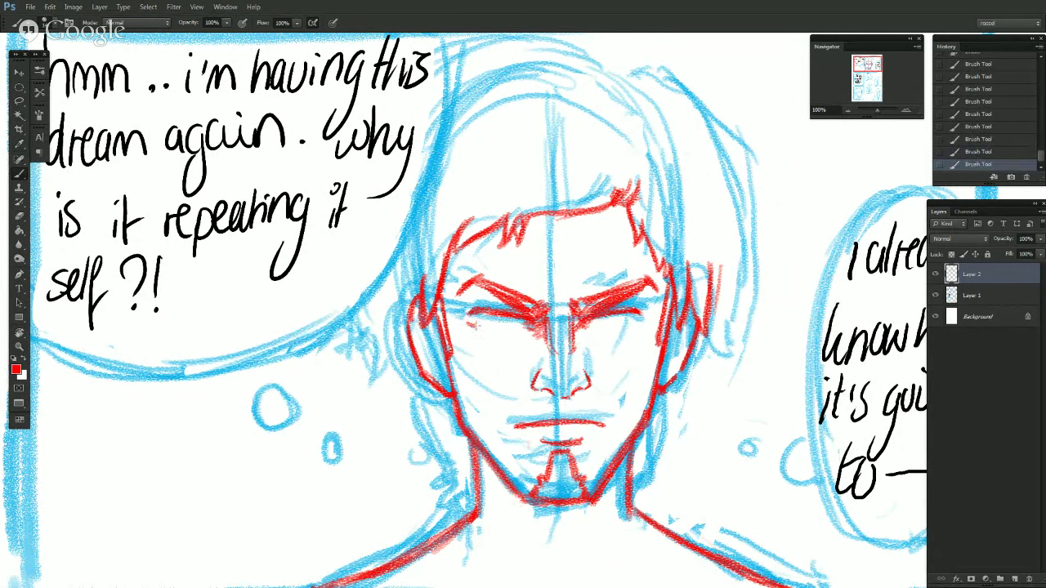
alt+right_click(479, 329)
key(ctrl+z)
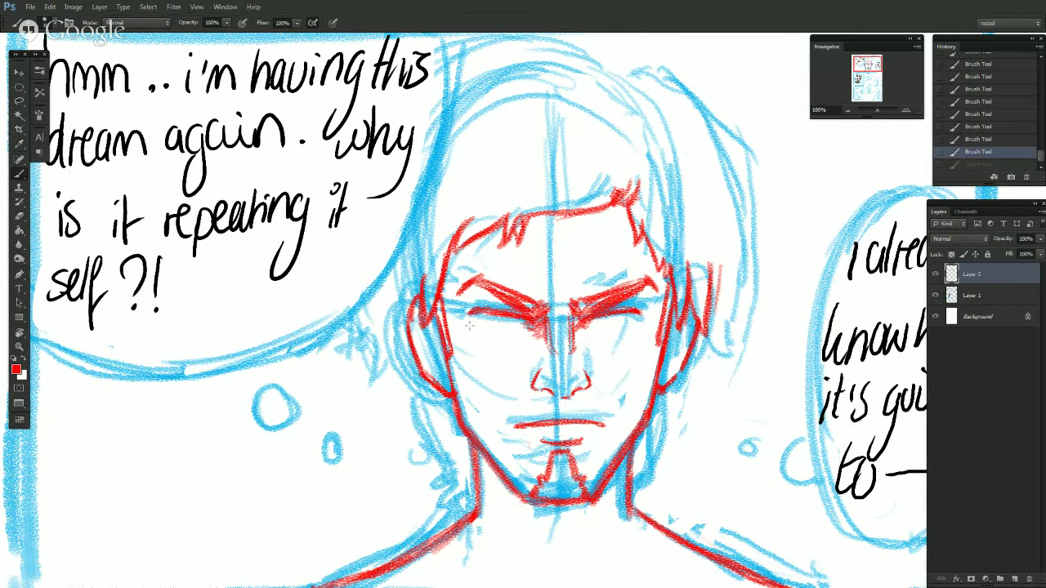
drag(474, 325, 467, 342)
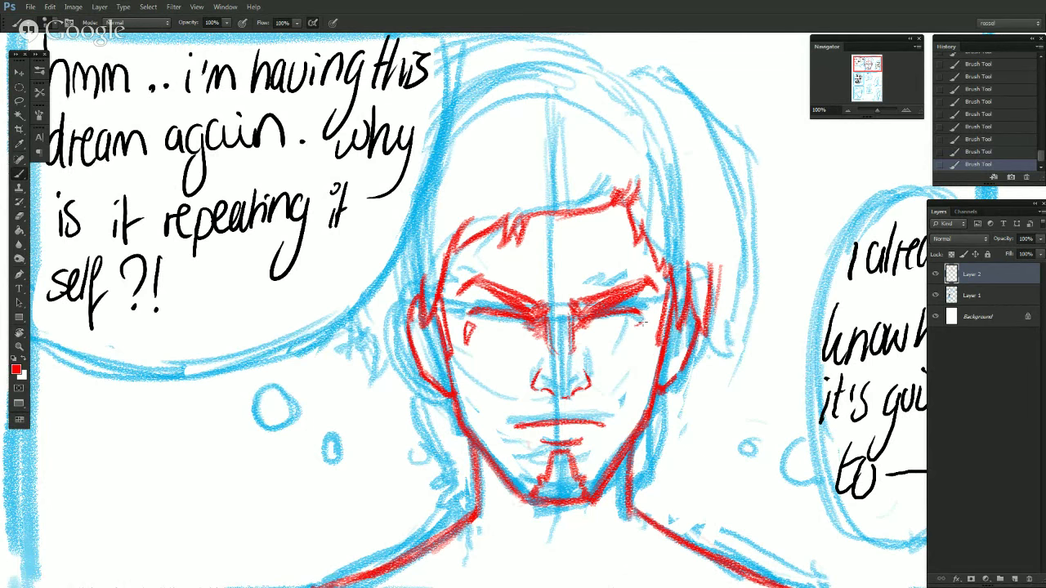
drag(643, 322, 638, 345)
Erase the stray line at the top of the left ear, draw pointed hair strands outside it, and extend the right ear's strands upward.
mouse_move(868, 67)
mouse_down()
mouse_move(868, 86)
mouse_move(870, 70)
mouse_up()
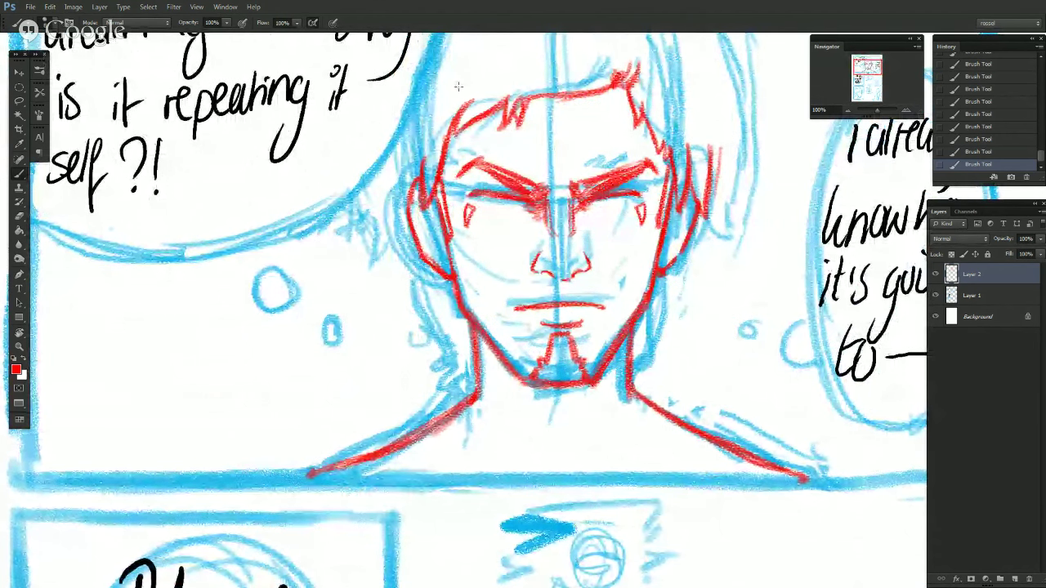
drag(414, 178, 408, 199)
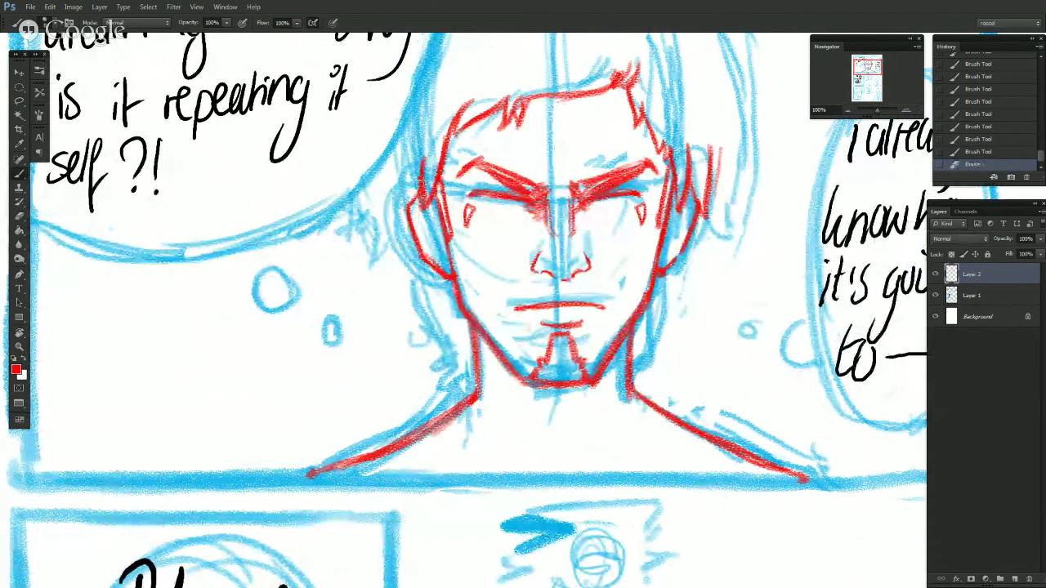
drag(417, 189, 399, 214)
mouse_move(405, 173)
mouse_down()
mouse_move(402, 188)
mouse_move(389, 177)
mouse_move(388, 210)
mouse_move(416, 196)
mouse_up()
drag(407, 139, 391, 196)
drag(392, 208, 382, 217)
drag(425, 180, 406, 206)
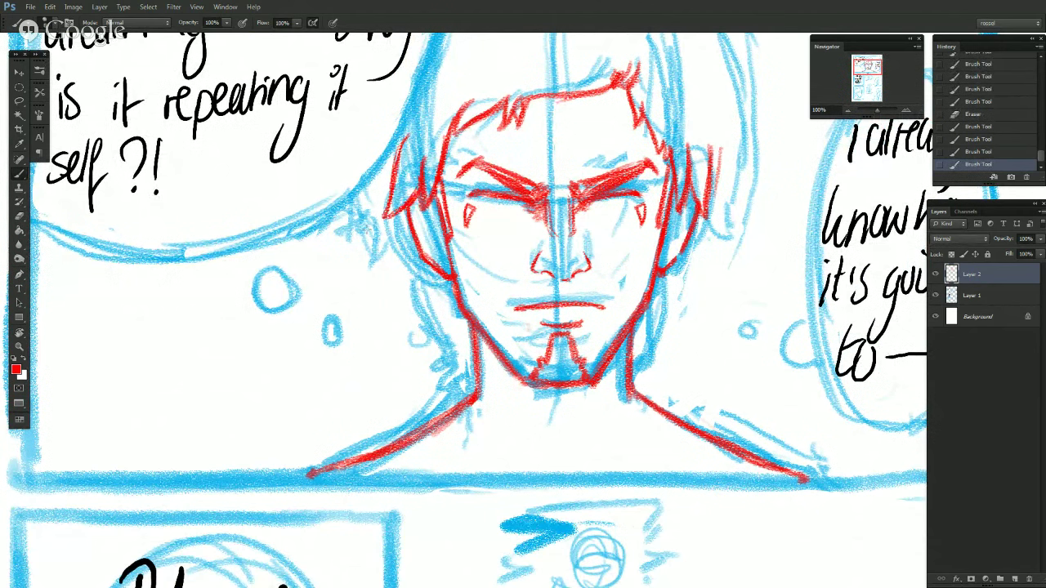
drag(717, 147, 713, 196)
drag(708, 128, 709, 165)
Draw a short red hair outline curve at the upper right of the head, ending in a small tuft at the crown.
scroll(711, 163, up, 4)
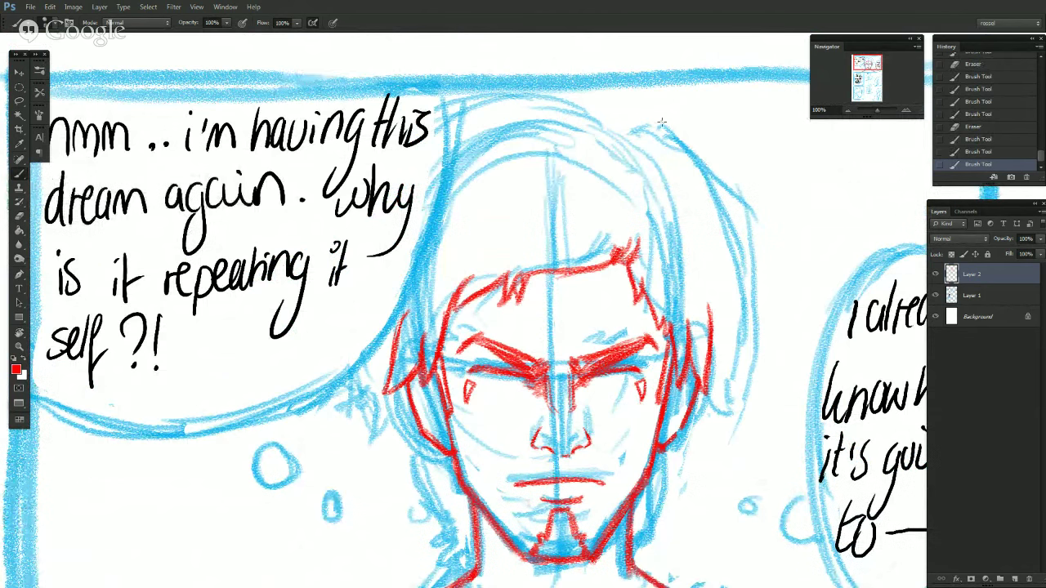
drag(629, 131, 637, 139)
drag(630, 132, 638, 141)
drag(632, 130, 636, 145)
drag(590, 101, 631, 132)
drag(590, 101, 634, 140)
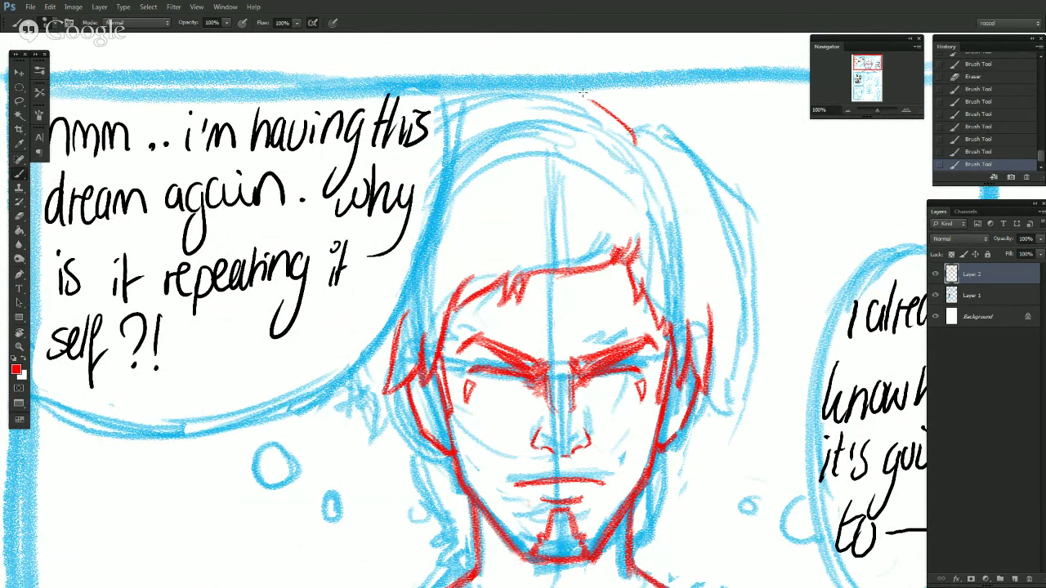
key(ctrl+alt+z)
key(ctrl+alt+z)
mouse_move(586, 92)
mouse_down()
mouse_move(600, 104)
mouse_move(582, 81)
mouse_move(592, 100)
mouse_move(572, 100)
mouse_move(585, 100)
mouse_move(580, 83)
mouse_up()
key(e)
key(b)
Try a red outline for the top of the hair, running left from the crown tuft toward the speech bubble.
mouse_move(511, 91)
mouse_down()
mouse_move(577, 84)
mouse_move(490, 86)
mouse_up()
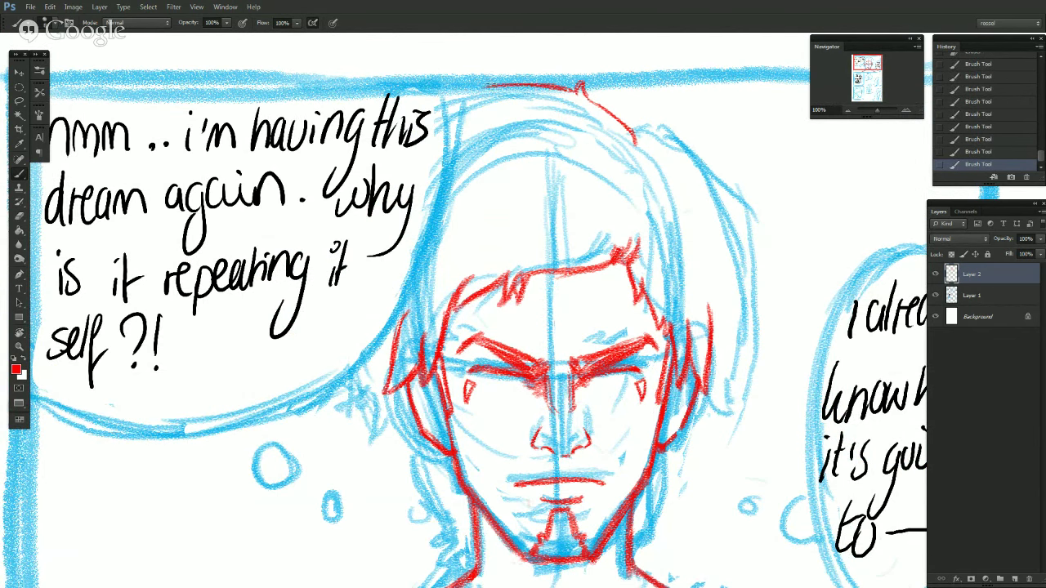
drag(570, 91, 481, 85)
drag(583, 80, 587, 95)
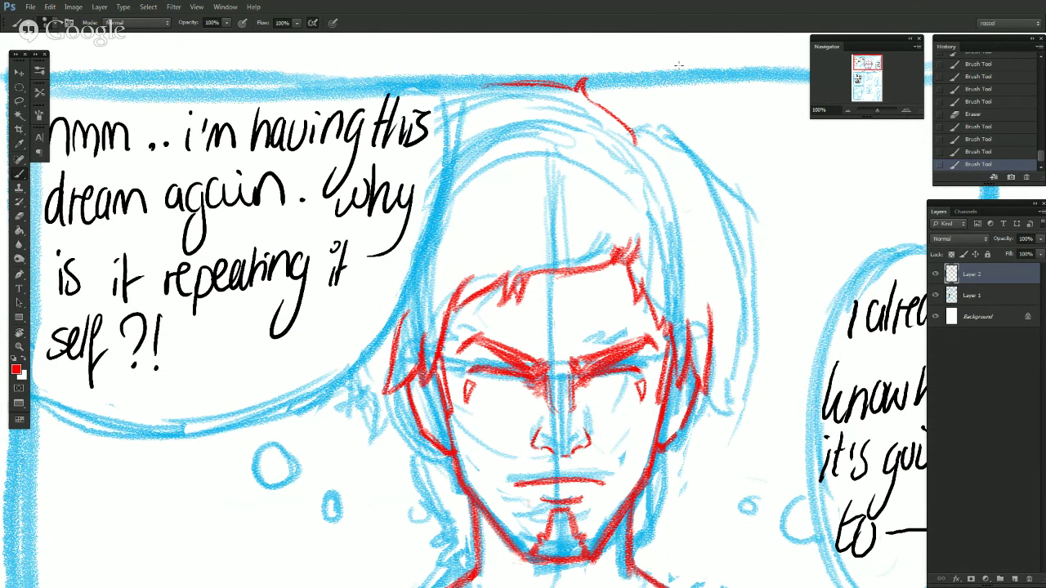
drag(574, 95, 591, 85)
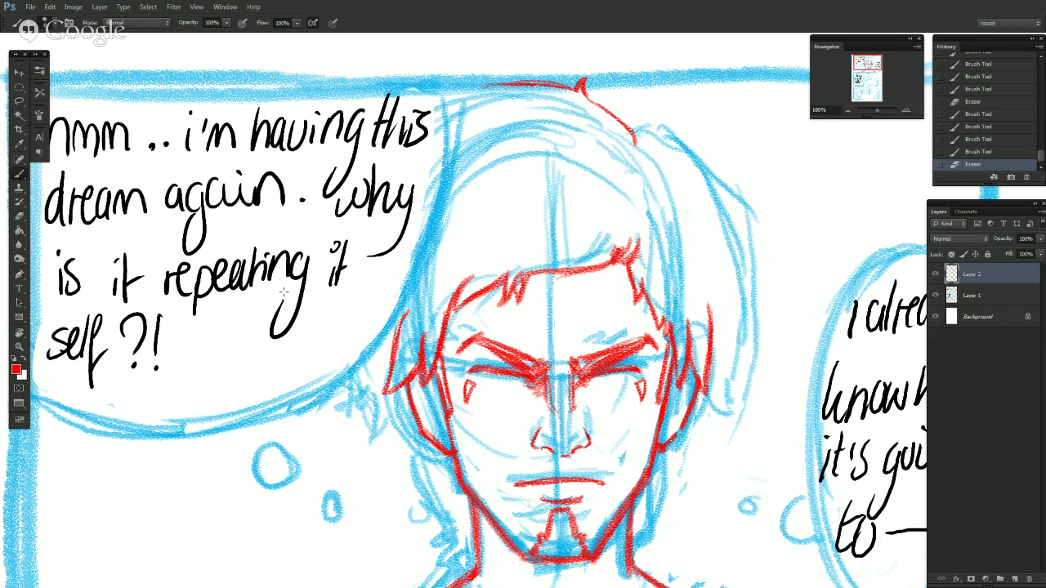
mouse_move(576, 89)
mouse_down()
mouse_move(474, 85)
mouse_move(448, 96)
mouse_move(495, 85)
mouse_move(477, 99)
mouse_move(456, 92)
mouse_up()
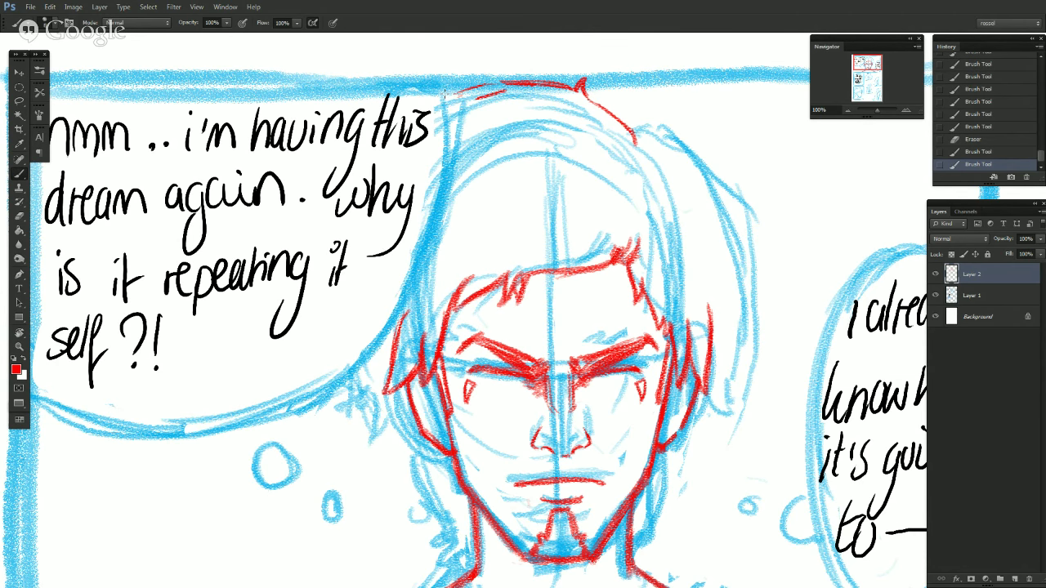
key(ctrl+z)
drag(511, 83, 469, 97)
mouse_move(486, 86)
mouse_down()
mouse_move(511, 79)
mouse_move(470, 88)
mouse_up()
drag(463, 89, 501, 85)
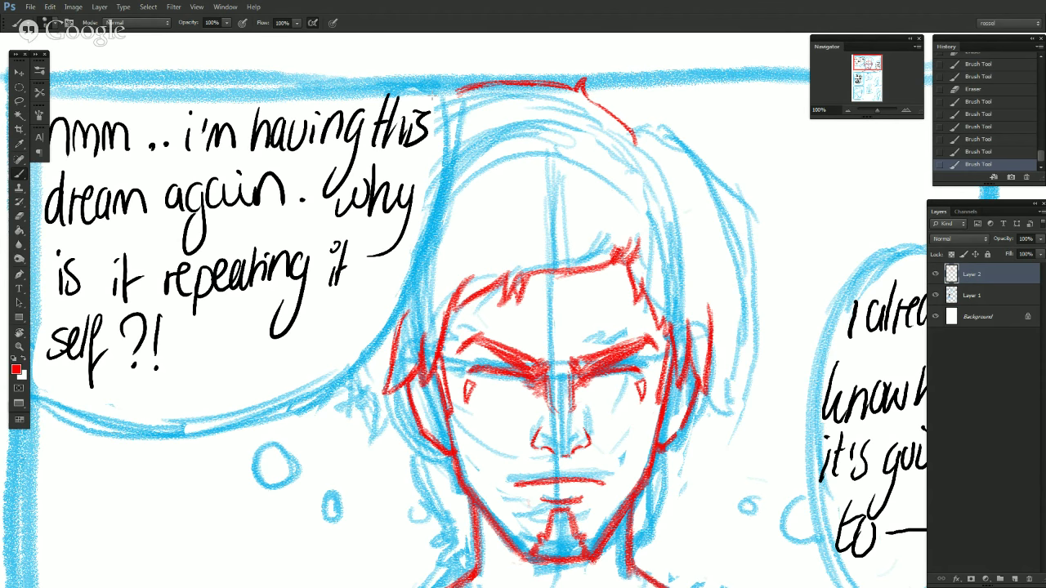
Erase the red hair outline on both sides of the crown tuft, keeping the tuft.
drag(580, 90, 575, 81)
key(e)
drag(585, 94, 631, 137)
drag(553, 81, 455, 96)
drag(527, 76, 572, 87)
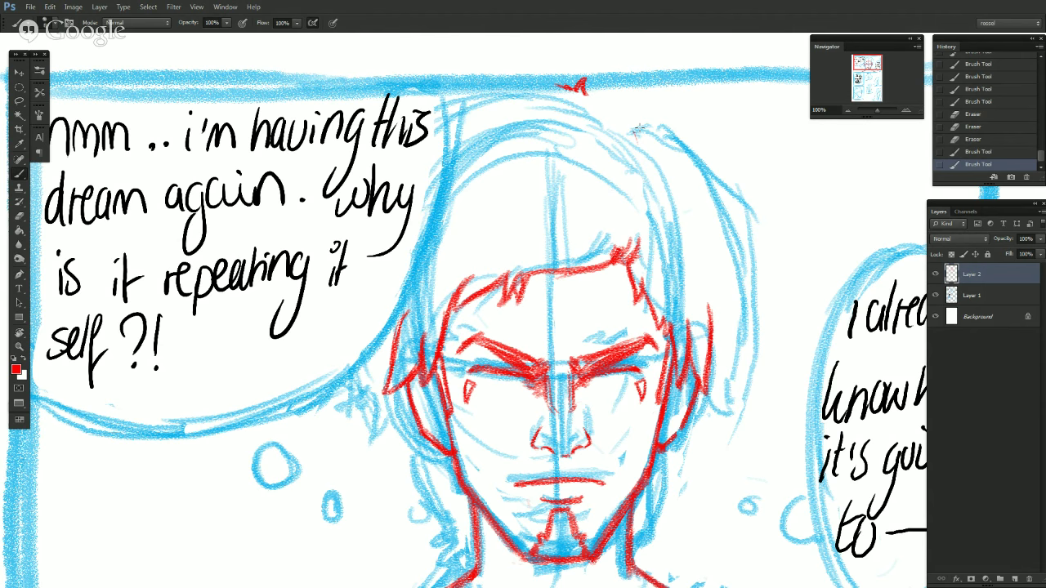
Redraw the hair outline from the crown tuft down to the right, with a second spiky tuft partway along.
mouse_move(586, 89)
mouse_down()
mouse_move(632, 128)
mouse_move(632, 107)
mouse_move(630, 129)
mouse_move(632, 97)
mouse_move(628, 124)
mouse_move(654, 96)
mouse_move(632, 128)
mouse_move(654, 120)
mouse_move(625, 139)
mouse_move(661, 121)
mouse_move(694, 161)
mouse_up()
drag(660, 121, 703, 170)
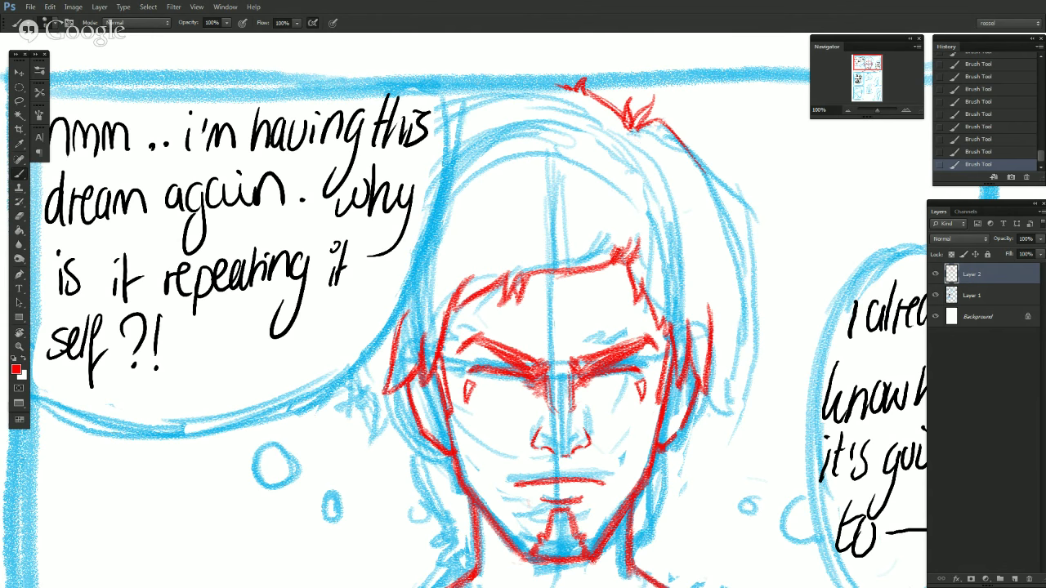
drag(664, 116, 642, 126)
key(ctrl+z)
key(ctrl+z)
drag(652, 122, 662, 123)
Erase and redraw the upper right hair outline as a cleaner red line running down from the second tuft.
drag(678, 138, 726, 202)
drag(704, 168, 727, 204)
key(e)
drag(699, 172, 728, 203)
drag(672, 135, 726, 196)
key(b)
drag(695, 153, 729, 205)
key(e)
key(b)
mouse_move(727, 206)
mouse_down()
mouse_move(699, 166)
mouse_move(718, 184)
mouse_up()
key(b)
drag(697, 148, 737, 211)
drag(710, 173, 727, 208)
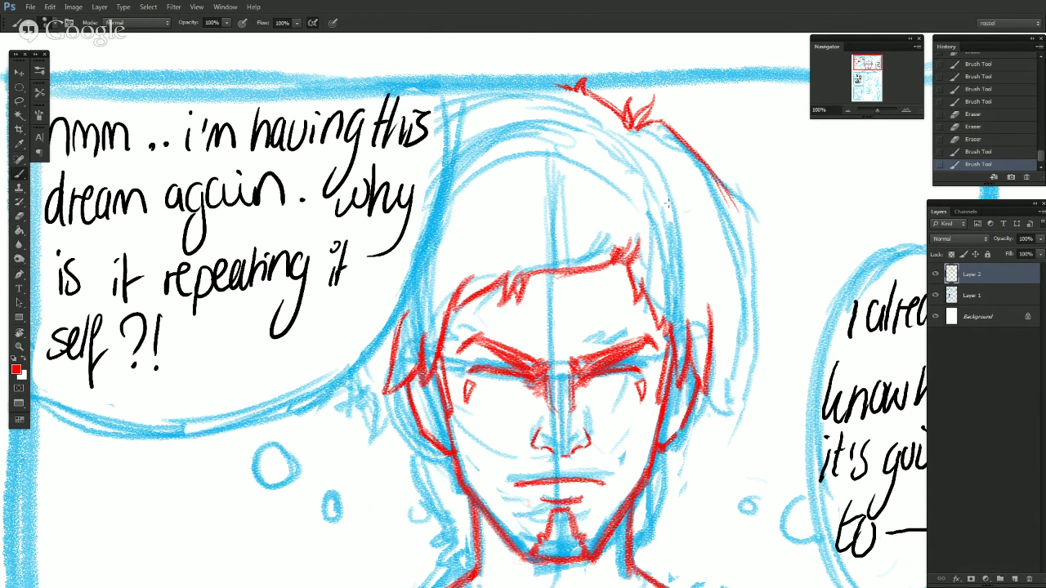
Extend the upper right hair outline down to the widest point of the hair, cleaning up its end.
mouse_move(706, 170)
mouse_down()
mouse_move(726, 201)
mouse_move(722, 193)
mouse_up()
key(ctrl+alt+z)
key(ctrl+alt+z)
key(ctrl+shift+z)
key(ctrl+shift+z)
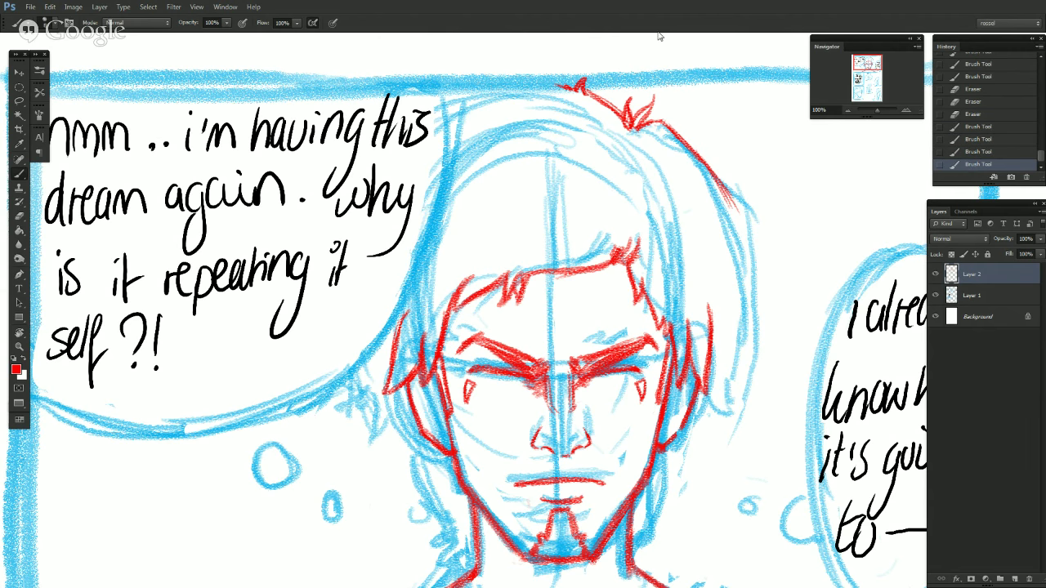
mouse_move(705, 171)
mouse_down()
mouse_move(751, 227)
mouse_move(741, 230)
mouse_up()
key(e)
key(b)
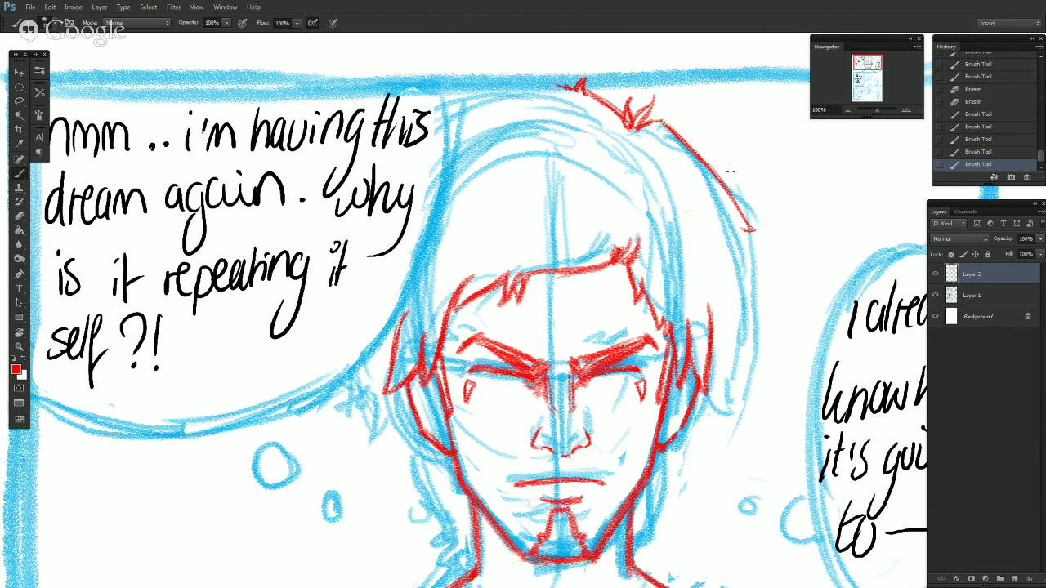
Thicken the red hair outline just below the second tuft on the upper right of the head.
click(848, 109)
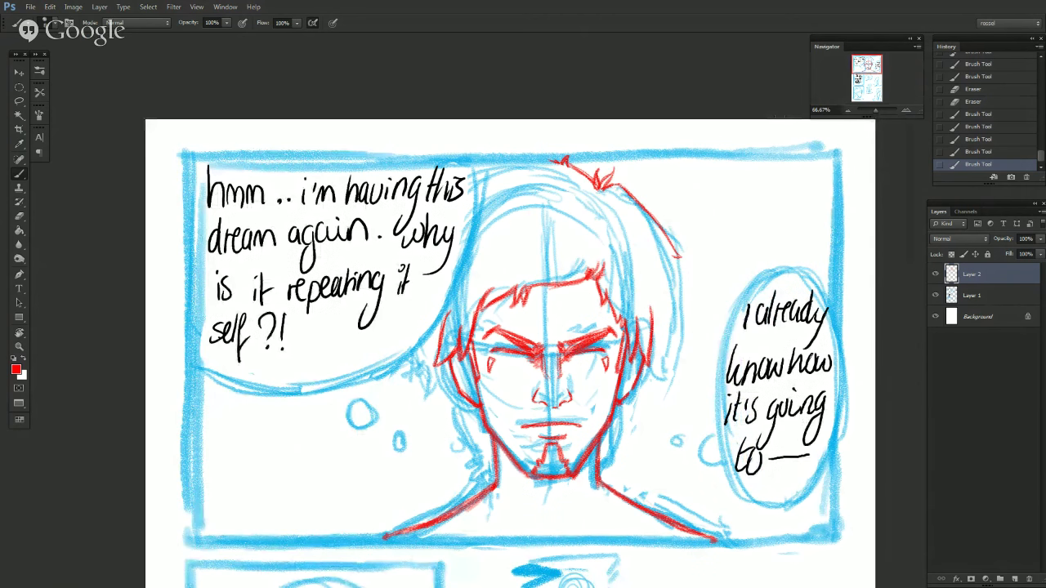
drag(623, 187, 646, 207)
drag(628, 189, 654, 219)
mouse_move(621, 184)
mouse_down()
mouse_move(651, 221)
mouse_move(623, 188)
mouse_move(666, 235)
mouse_move(636, 201)
mouse_up()
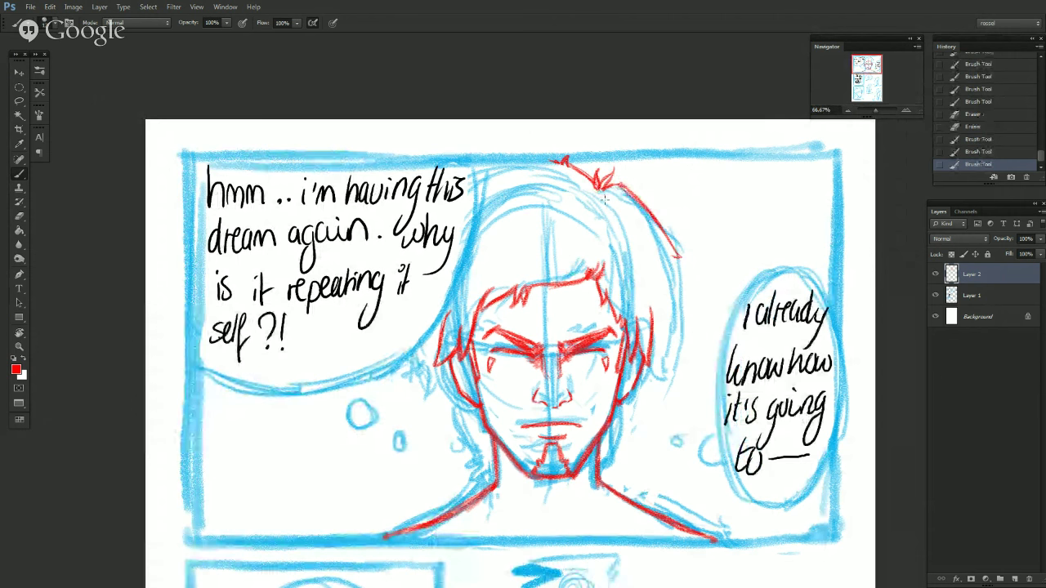
Continue the red hair outline down the right side of the head to pointed strands beside the right ear.
mouse_move(676, 255)
mouse_down()
mouse_move(674, 307)
mouse_move(673, 267)
mouse_up()
drag(675, 262, 675, 316)
mouse_move(675, 273)
mouse_down()
mouse_move(669, 331)
mouse_move(667, 297)
mouse_move(667, 328)
mouse_up()
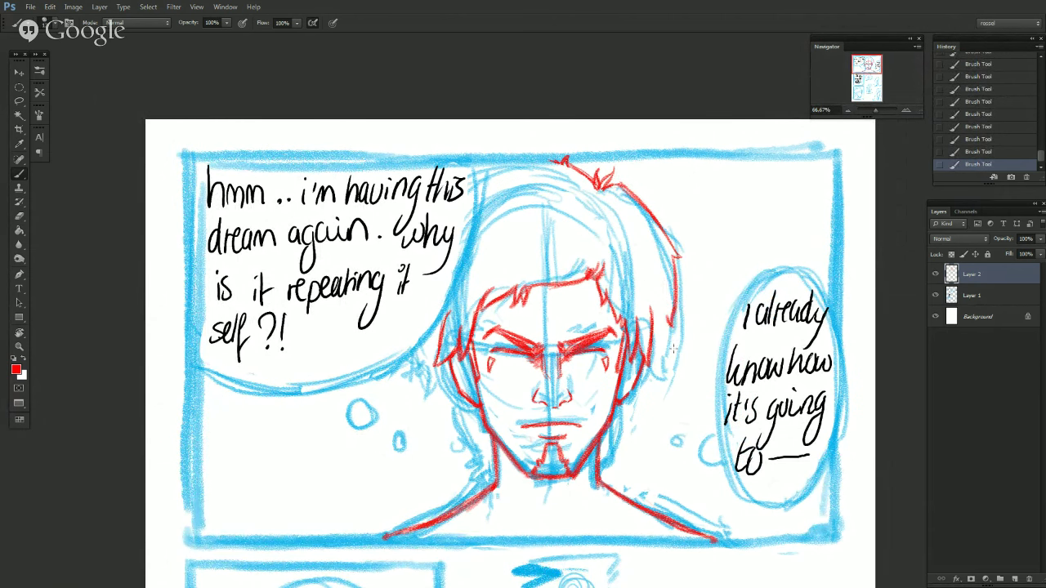
drag(672, 324, 658, 361)
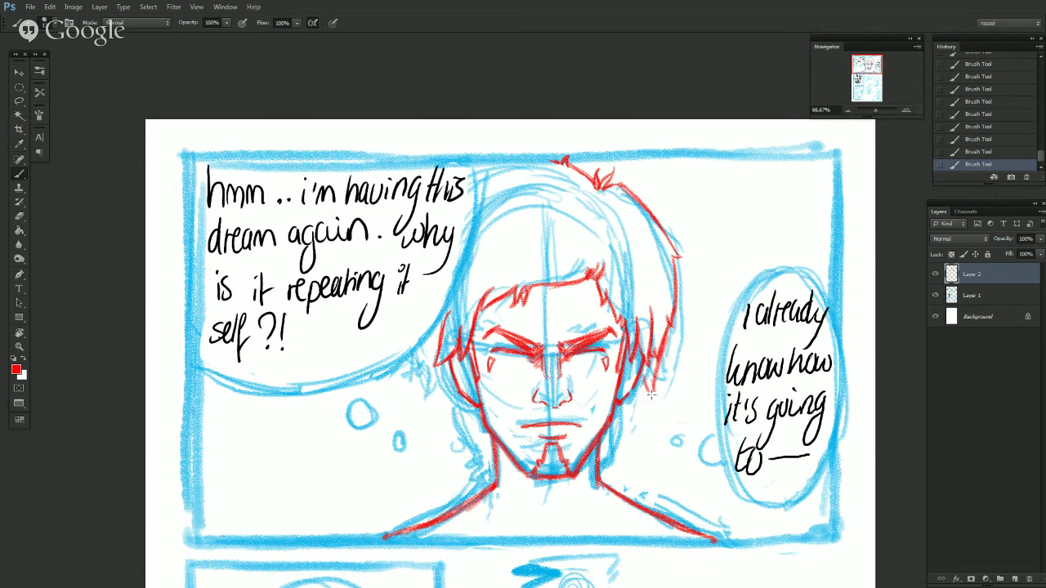
Erase and redraw the jagged hair tips beside the right ear, adding strands below the earlobe.
key(e)
drag(656, 368, 651, 387)
key(b)
key(e)
mouse_move(652, 386)
mouse_down()
mouse_move(644, 388)
mouse_move(635, 351)
mouse_up()
key(b)
key(e)
key(b)
mouse_move(635, 391)
mouse_down()
mouse_move(644, 376)
mouse_move(648, 399)
mouse_move(627, 414)
mouse_move(635, 390)
mouse_move(627, 415)
mouse_up()
key(e)
key(b)
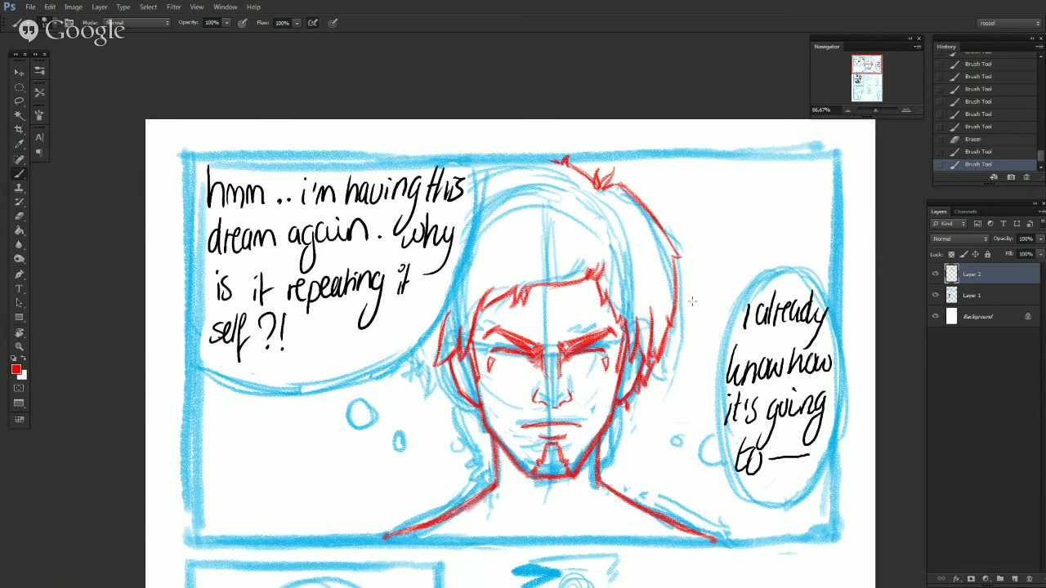
Refine the pointed strands outside the right ear by erasing overlaps and redrawing the lower tips.
key(e)
mouse_move(658, 344)
mouse_down()
mouse_move(657, 363)
mouse_move(669, 330)
mouse_move(659, 365)
mouse_up()
mouse_move(651, 305)
mouse_down()
mouse_move(653, 330)
mouse_move(667, 332)
mouse_up()
key(e)
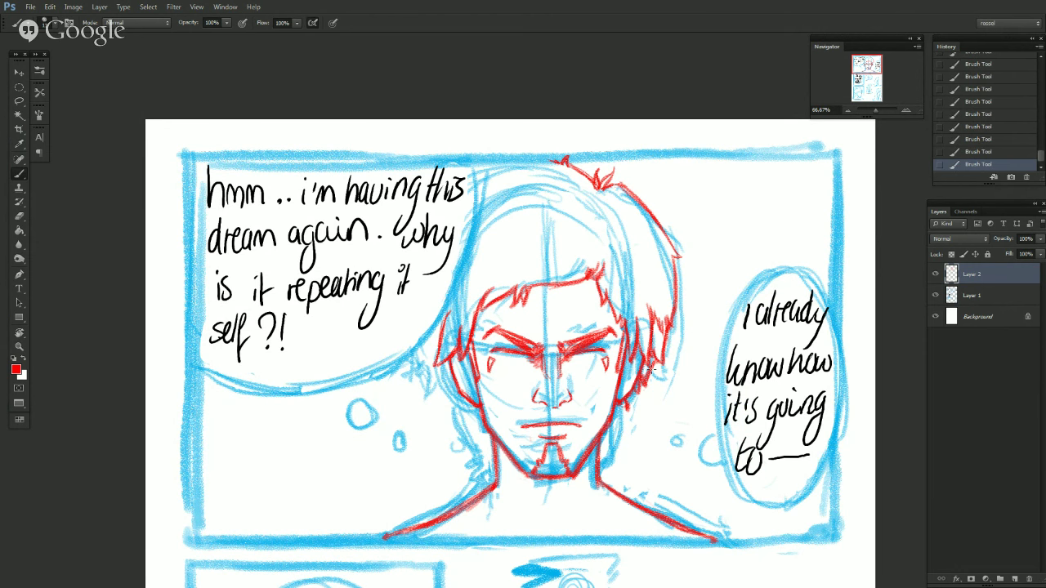
drag(651, 370, 639, 391)
key(b)
drag(646, 369, 649, 384)
mouse_move(656, 381)
mouse_down()
mouse_move(646, 399)
mouse_move(652, 384)
mouse_up()
Draw the jagged red hair edge behind the right jaw, from below the ear down to the neck.
drag(629, 400, 607, 462)
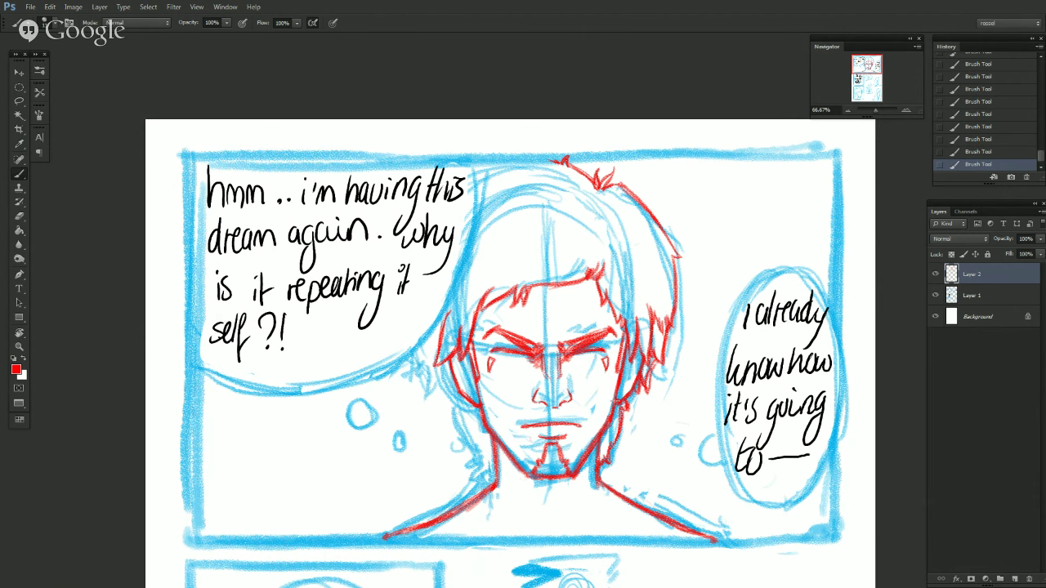
drag(619, 445, 621, 431)
drag(621, 427, 612, 442)
click(607, 467)
drag(624, 415, 625, 427)
click(623, 427)
click(621, 419)
drag(621, 412, 623, 421)
drag(623, 410, 619, 442)
drag(626, 421, 613, 433)
Erase and redraw the left nostril's outer curve in red.
click(906, 109)
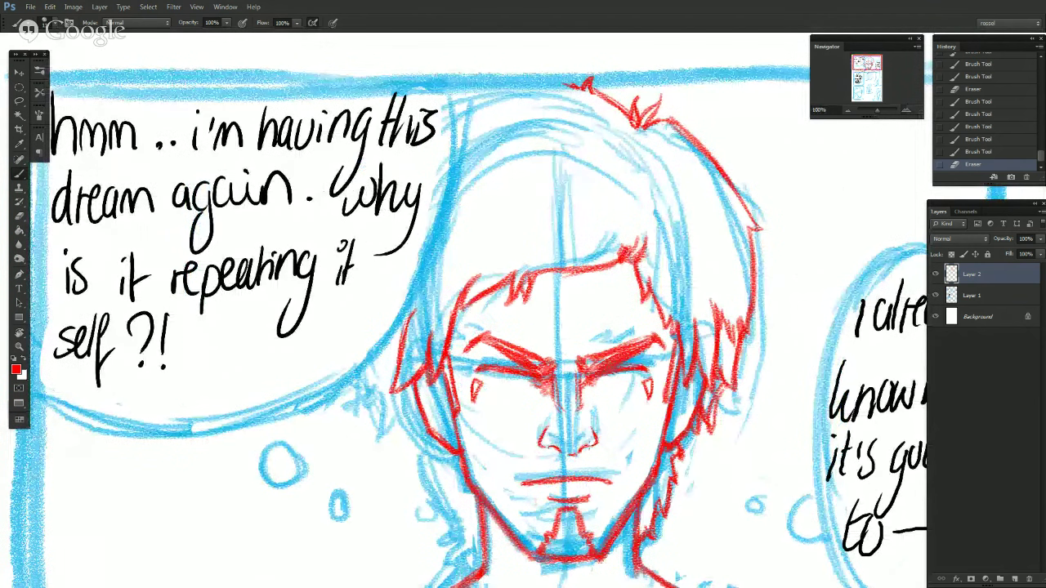
drag(541, 448, 543, 433)
key(ctrl+z)
drag(541, 432, 545, 438)
key(b)
drag(546, 431, 540, 440)
key(e)
key(b)
click(850, 111)
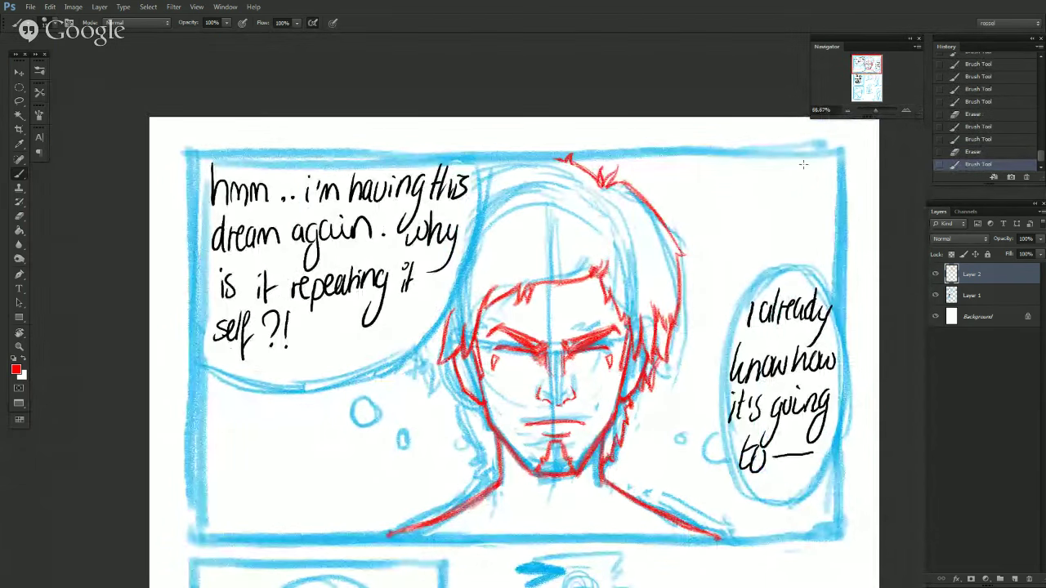
Refine the left side of the nose in red, then erase and redraw the mouth line with a full-width stroke.
drag(545, 396, 545, 401)
mouse_move(543, 399)
mouse_down()
mouse_move(529, 427)
mouse_move(543, 423)
mouse_up()
key(e)
key(b)
drag(533, 424, 542, 424)
key(e)
key(b)
drag(533, 424, 581, 423)
Add small red sweat drops on both cheeks and the forehead, trying another beside the chin.
drag(509, 385, 504, 404)
drag(594, 368, 596, 388)
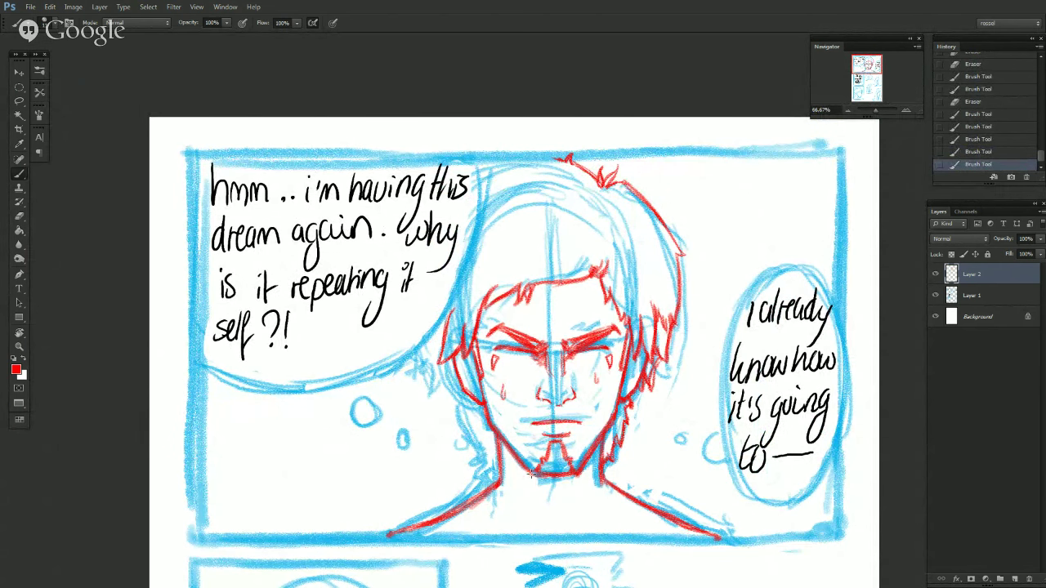
mouse_move(550, 303)
mouse_down()
mouse_move(555, 319)
mouse_move(560, 303)
mouse_up()
key(ctrl+z)
drag(520, 431, 523, 443)
key(ctrl+z)
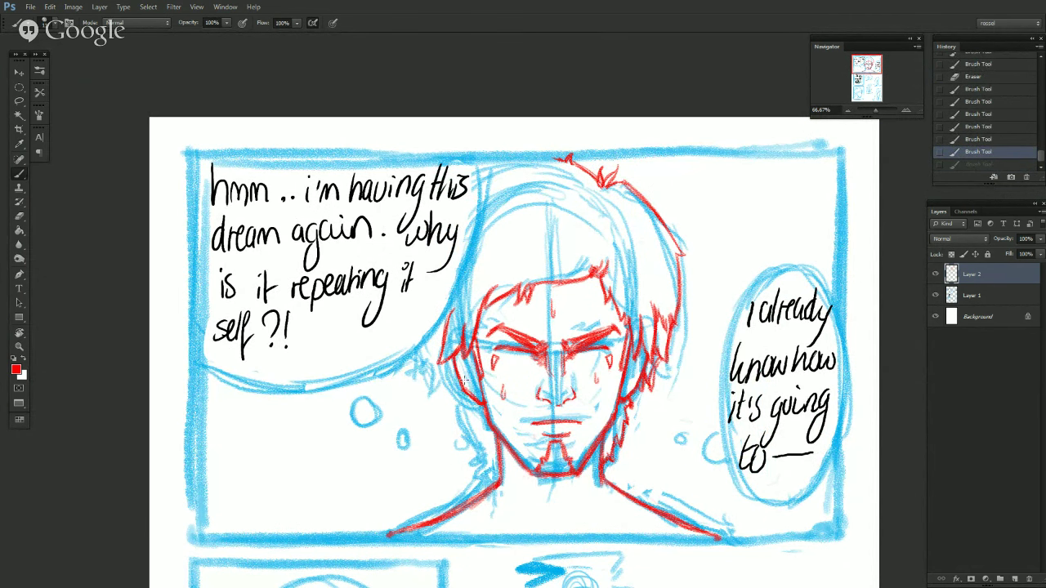
Sketch inner contour lines inside both ears, undoing strokes that miss the shape.
mouse_move(459, 359)
mouse_down()
mouse_move(465, 386)
mouse_move(471, 368)
mouse_move(477, 388)
mouse_up()
key(ctrl+z)
drag(631, 358, 627, 389)
key(ctrl+z)
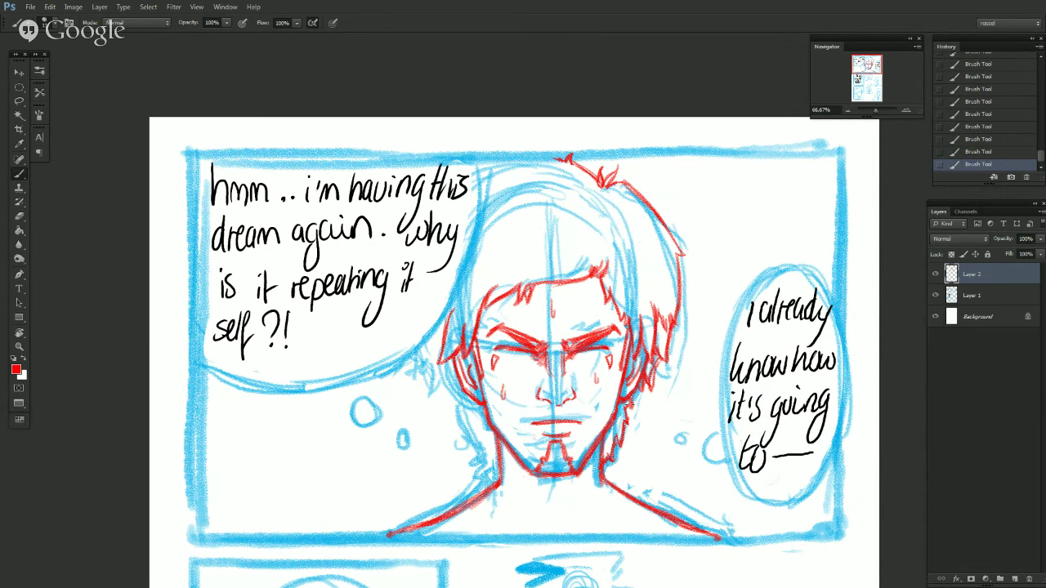
Draw pointed red hair strands outside the left ear, erasing and redrawing the lower tips.
mouse_move(872, 70)
mouse_down()
mouse_move(873, 84)
mouse_move(875, 76)
mouse_up()
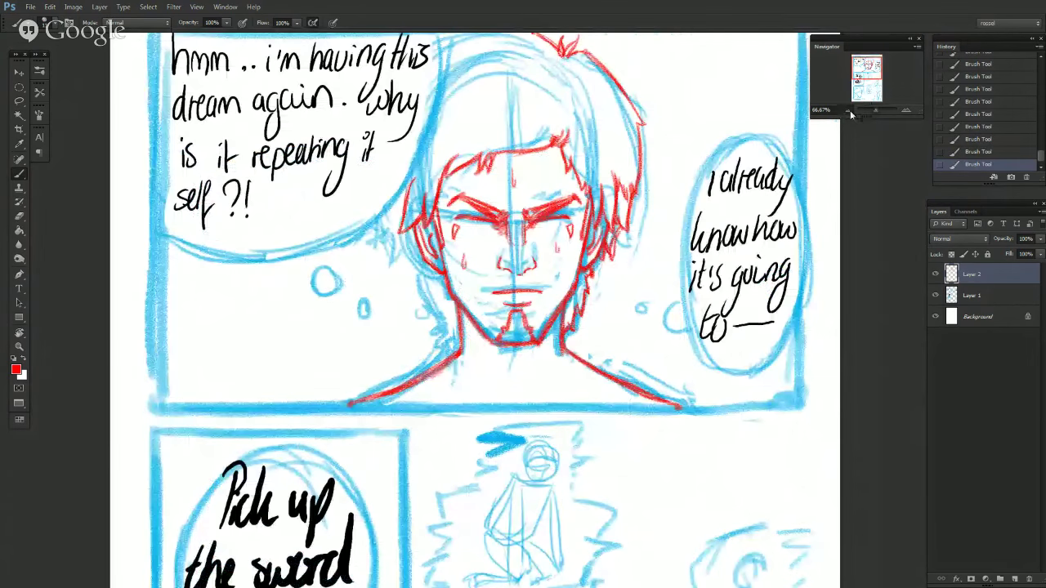
click(848, 111)
mouse_move(873, 79)
mouse_down()
mouse_move(867, 99)
mouse_move(872, 75)
mouse_up()
click(906, 110)
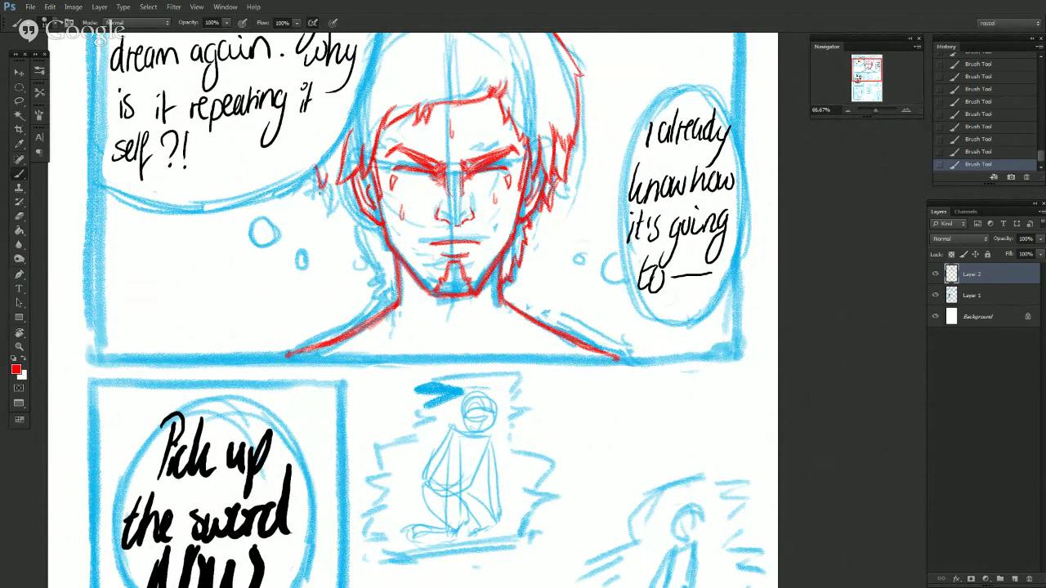
mouse_move(325, 183)
mouse_down()
mouse_move(326, 171)
mouse_move(334, 210)
mouse_move(326, 174)
mouse_move(334, 182)
mouse_move(323, 188)
mouse_move(336, 174)
mouse_move(332, 190)
mouse_move(324, 185)
mouse_up()
drag(332, 173, 326, 192)
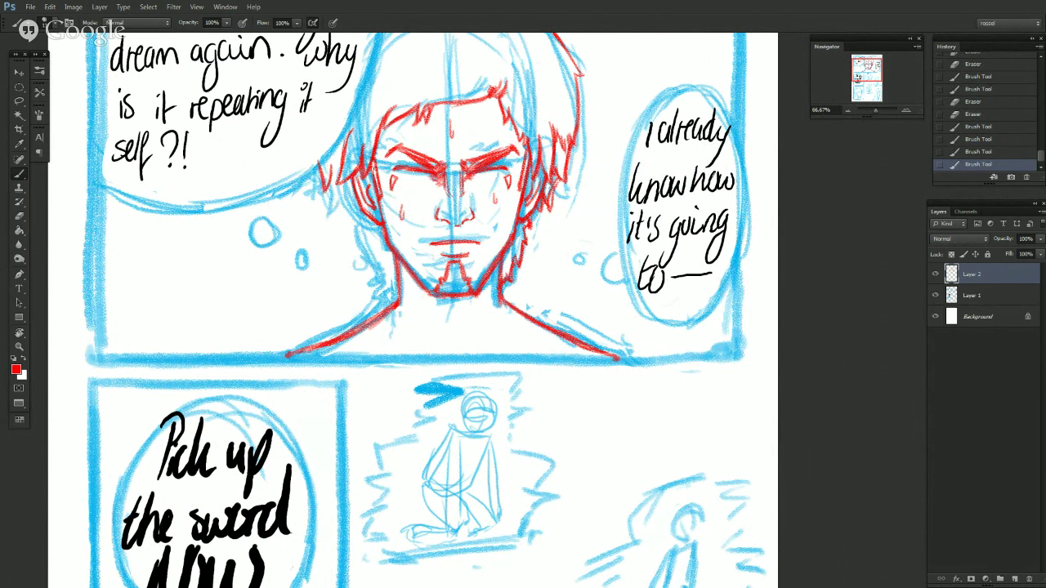
drag(325, 167, 337, 202)
drag(332, 178, 343, 207)
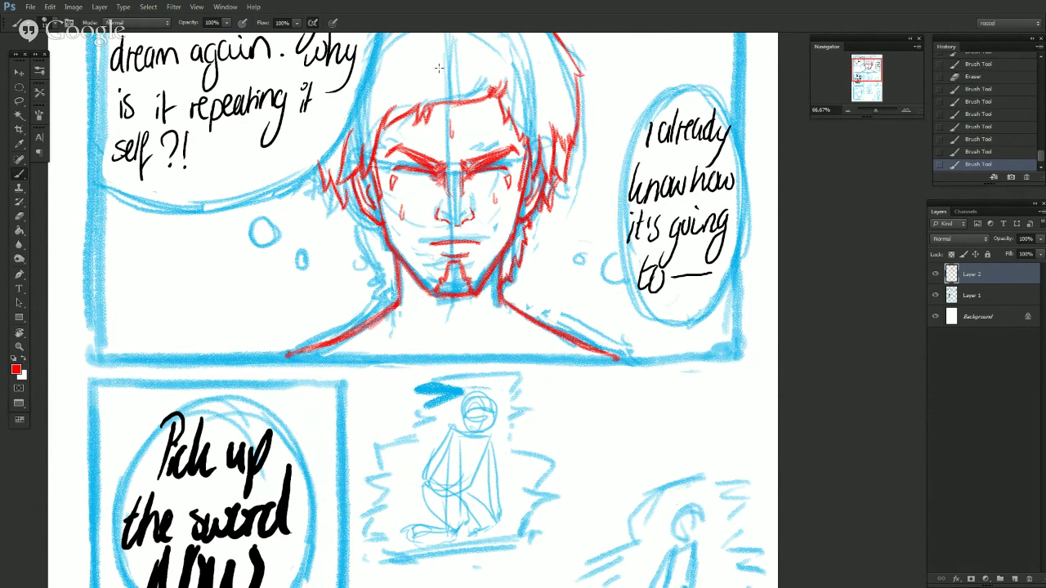
drag(353, 187, 338, 206)
mouse_move(330, 171)
mouse_down()
mouse_move(328, 199)
mouse_move(346, 206)
mouse_up()
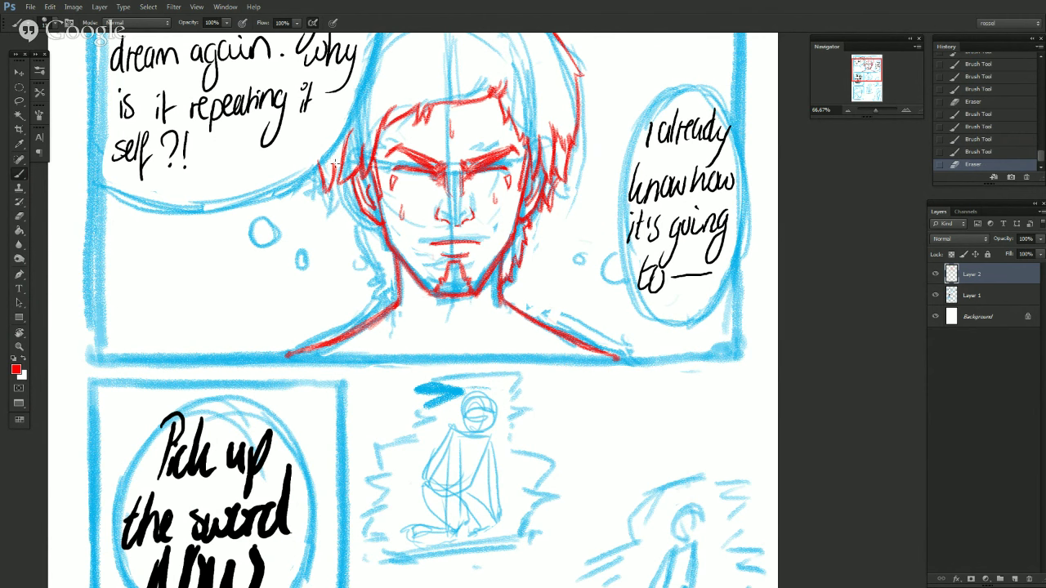
mouse_move(337, 170)
mouse_down()
mouse_move(334, 207)
mouse_move(352, 218)
mouse_move(353, 194)
mouse_move(350, 213)
mouse_up()
Draw the jagged red hair edge behind the left jaw, from below the ear down to the neck.
drag(353, 175, 376, 254)
drag(367, 217, 384, 271)
drag(373, 218, 383, 286)
key(ctrl+z)
drag(374, 239, 385, 273)
mouse_move(372, 219)
mouse_down()
mouse_move(382, 273)
mouse_move(395, 284)
mouse_up()
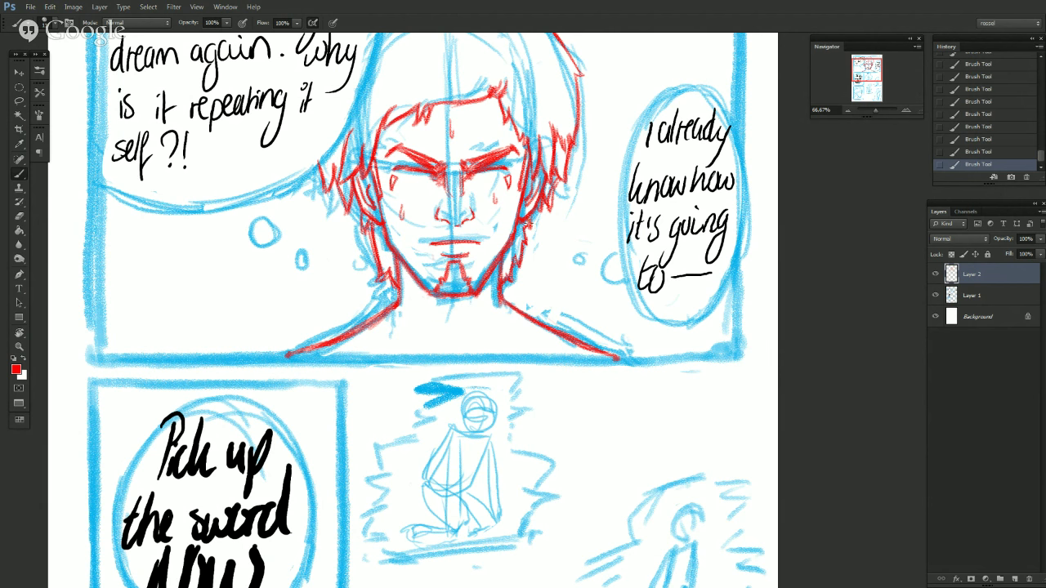
mouse_move(377, 278)
mouse_down()
mouse_move(373, 246)
mouse_move(387, 279)
mouse_up()
mouse_move(371, 234)
mouse_down()
mouse_move(378, 276)
mouse_move(385, 265)
mouse_move(390, 276)
mouse_up()
drag(389, 269, 397, 285)
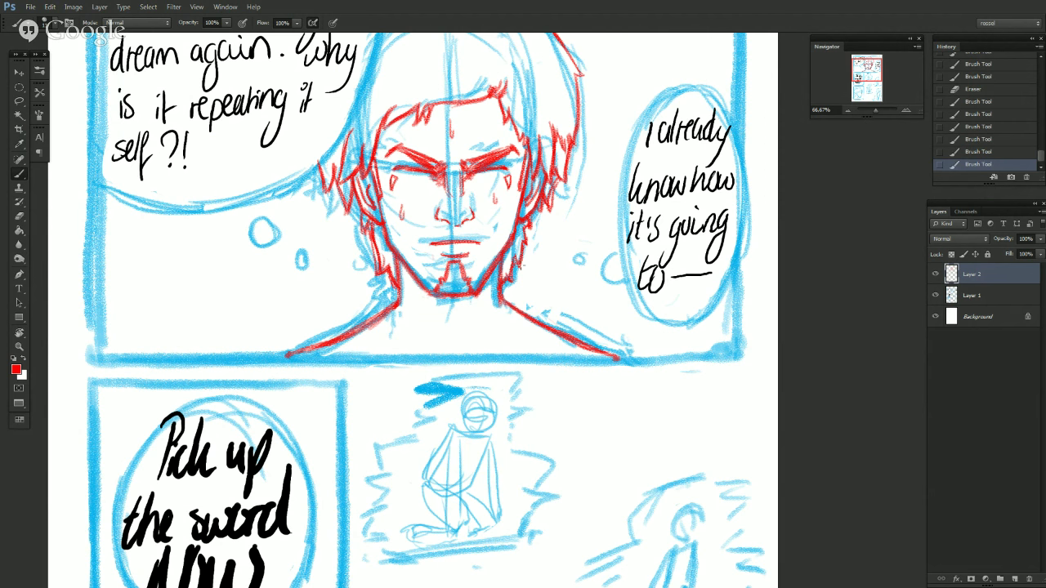
Touch up the jagged hair tips behind the right jaw with short red strokes and the eraser.
mouse_move(512, 276)
mouse_down()
mouse_move(527, 238)
mouse_move(506, 280)
mouse_up()
drag(528, 241, 532, 245)
key(e)
key(b)
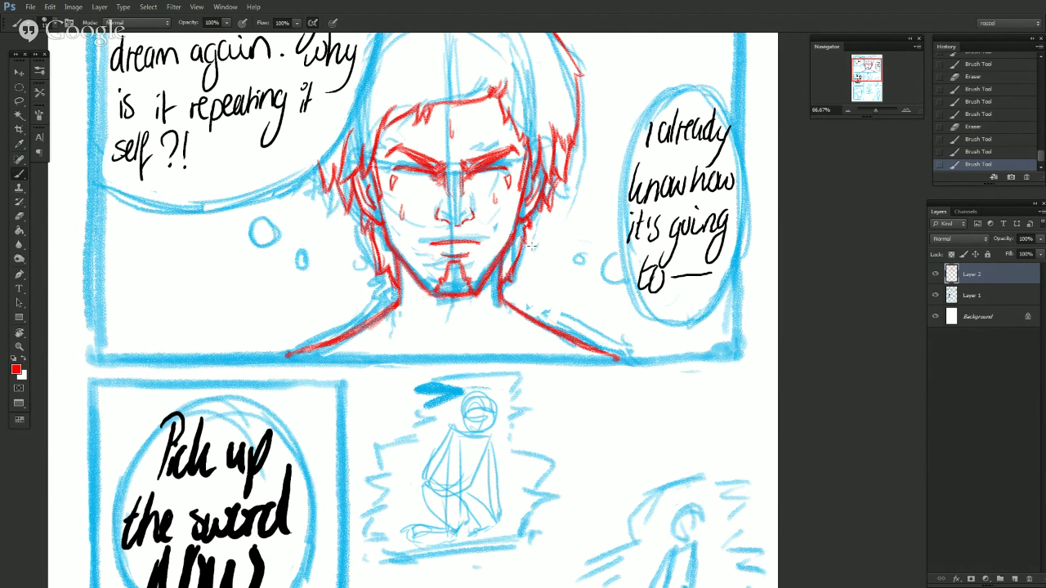
Draw two short red collarbone lines between the shoulders along the first panel's lower border.
click(848, 110)
click(885, 74)
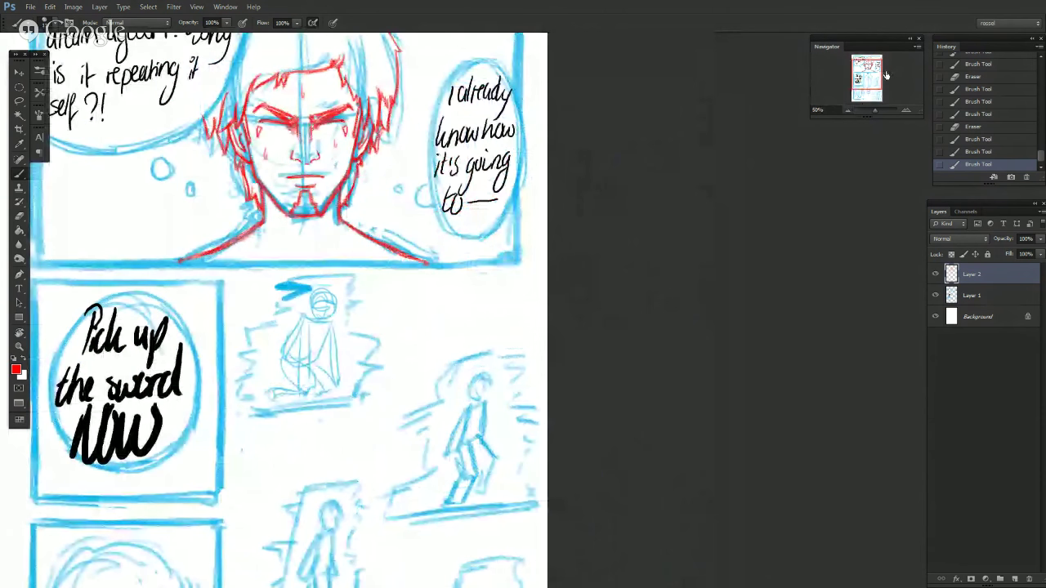
drag(886, 75, 882, 69)
drag(297, 343, 346, 349)
drag(451, 342, 416, 348)
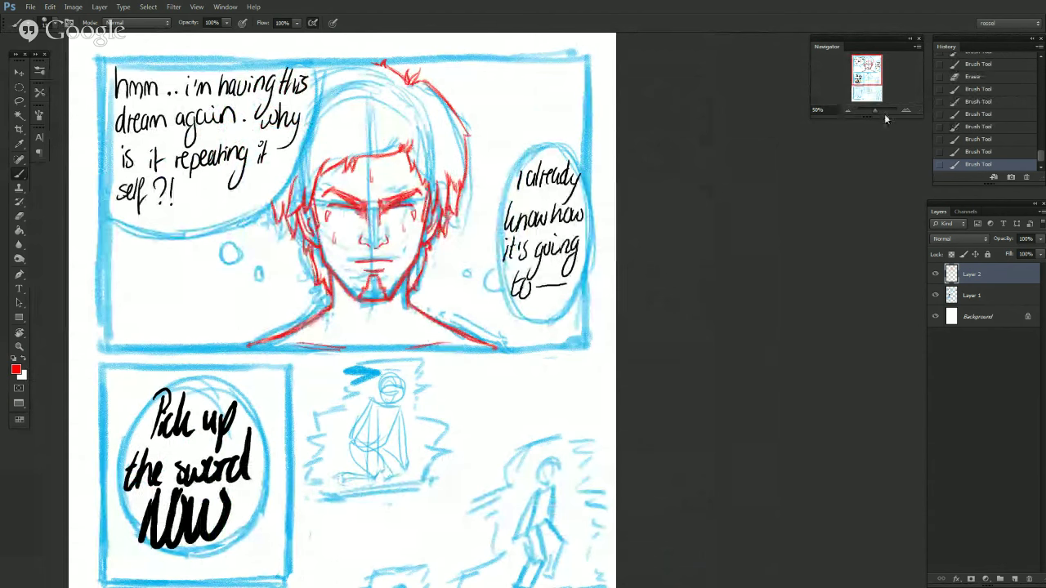
Strengthen the red lines of both closed eyes and the left brow, and add detail strokes at both ears.
click(906, 110)
drag(335, 180, 349, 174)
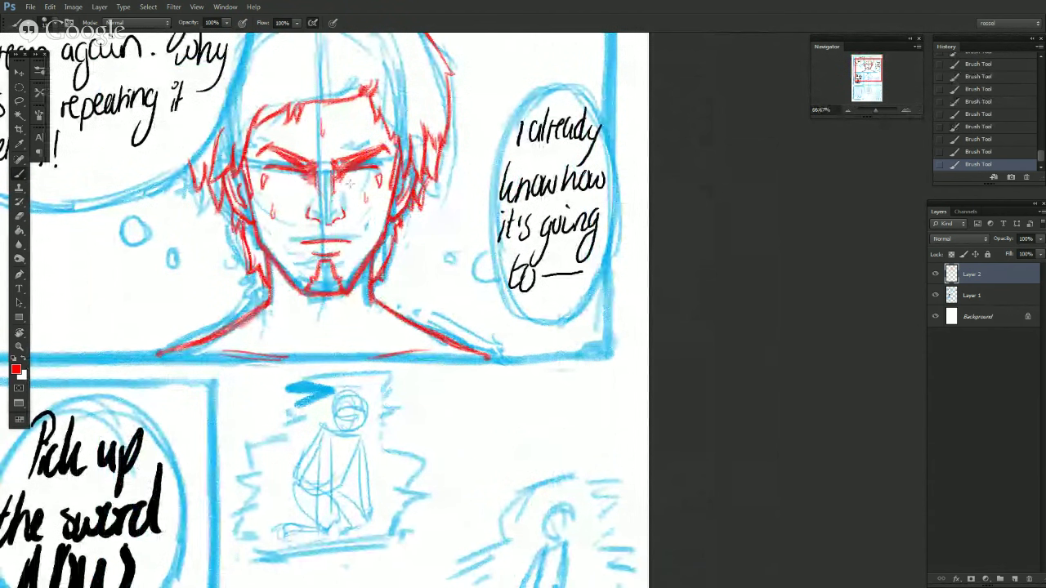
drag(285, 169, 264, 166)
drag(373, 170, 384, 166)
drag(298, 159, 309, 165)
drag(229, 172, 243, 200)
mouse_move(396, 159)
mouse_down()
mouse_move(399, 183)
mouse_move(404, 177)
mouse_move(396, 195)
mouse_up()
drag(245, 176, 241, 193)
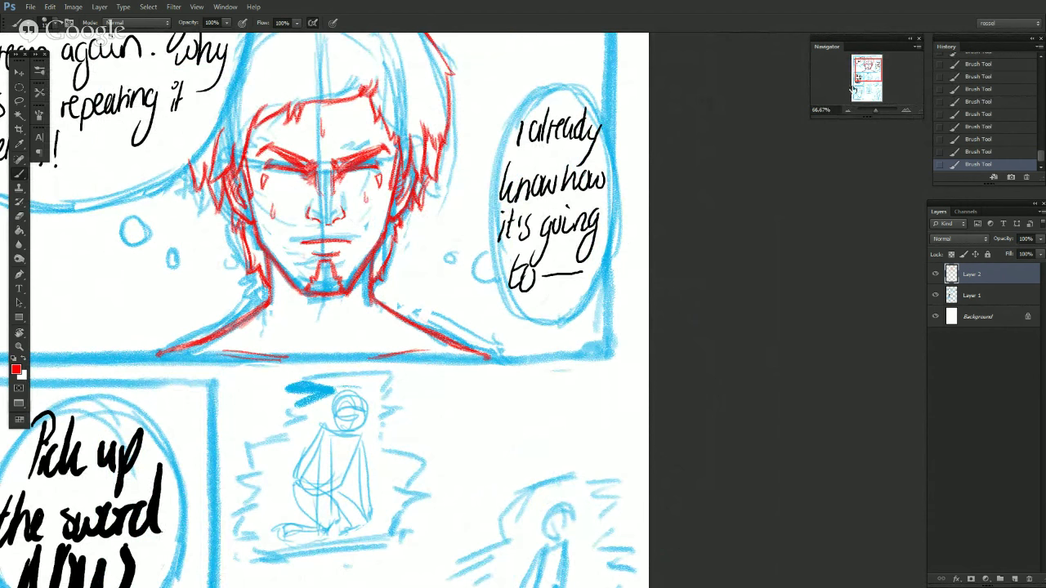
Erase the stray hair line on the outer right side and redraw its edge with stronger red strokes.
key(e)
mouse_move(430, 143)
mouse_down()
mouse_move(455, 123)
mouse_move(446, 149)
mouse_up()
key(b)
key(e)
key(b)
drag(449, 110, 448, 132)
drag(451, 75, 445, 73)
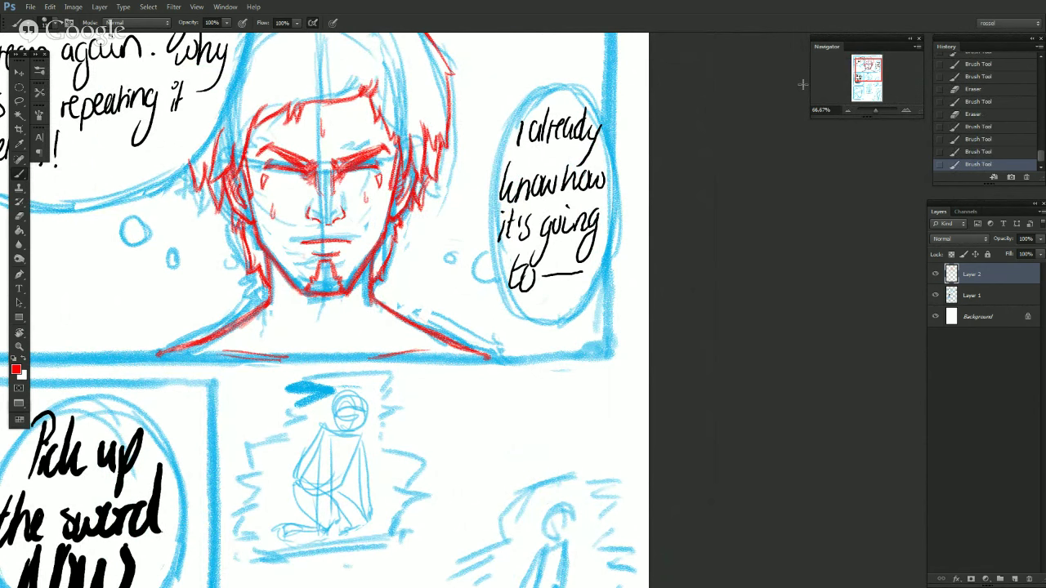
Erase the corner of the upper-right hair outline and redraw the curve with heavier red strokes.
click(850, 109)
key(e)
mouse_move(466, 125)
mouse_down()
mouse_move(435, 82)
mouse_move(472, 126)
mouse_up()
key(b)
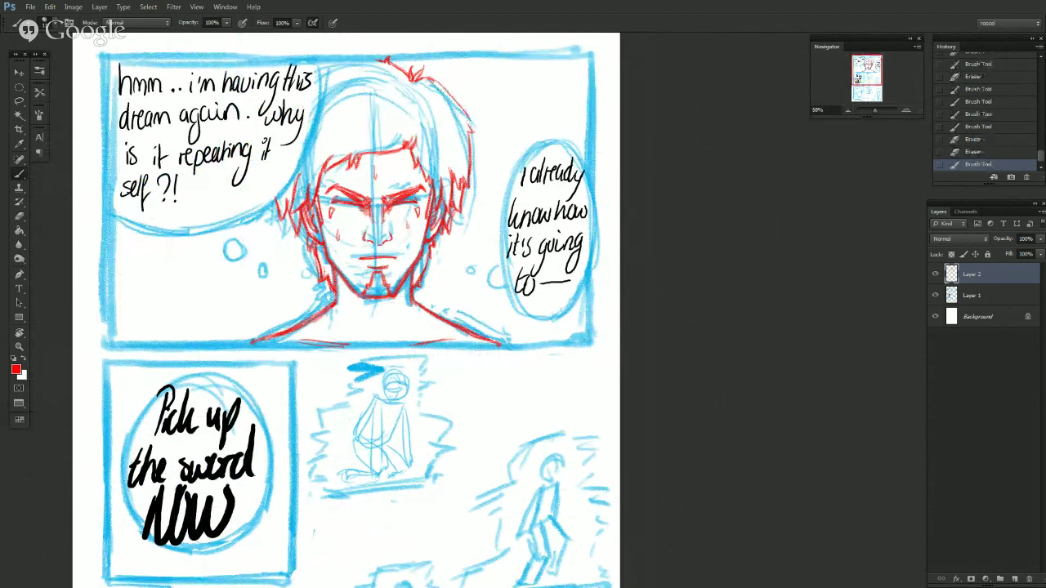
drag(435, 81, 458, 103)
drag(450, 94, 472, 129)
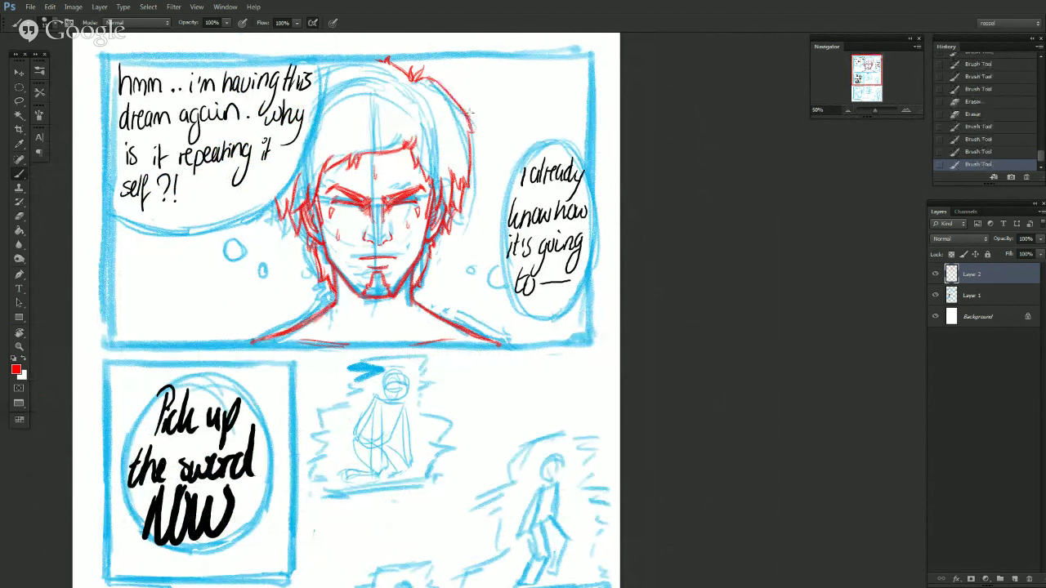
Clean up and redraw the pointed tip where the upper-right hair curve meets the side strand.
key(e)
drag(476, 127, 470, 120)
key(b)
drag(463, 109, 471, 128)
drag(468, 117, 473, 131)
key(e)
key(b)
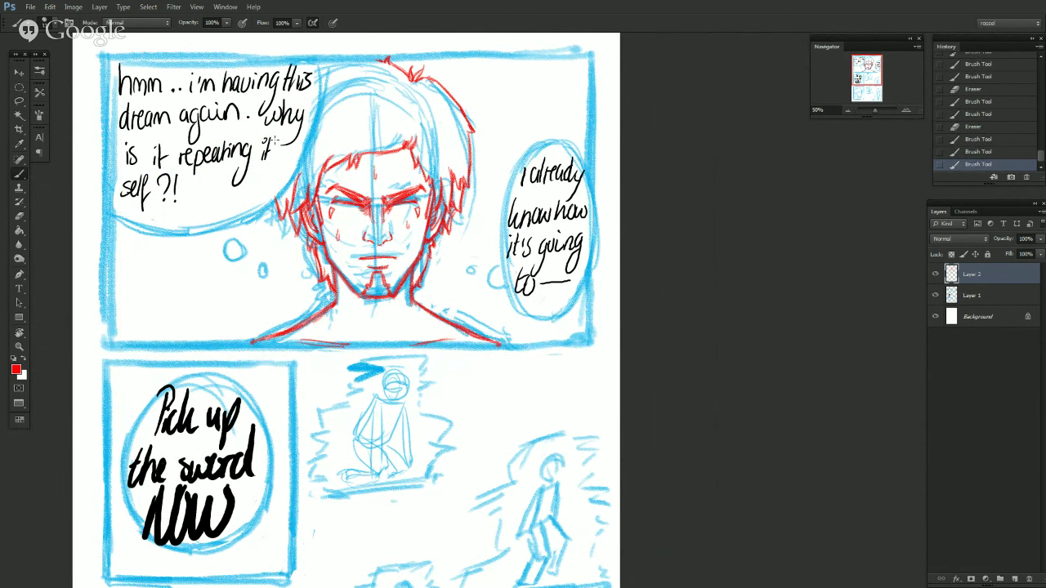
Touch up the outer hair strands on both sides of the head, undoing and redrawing the right-hand strokes.
click(277, 193)
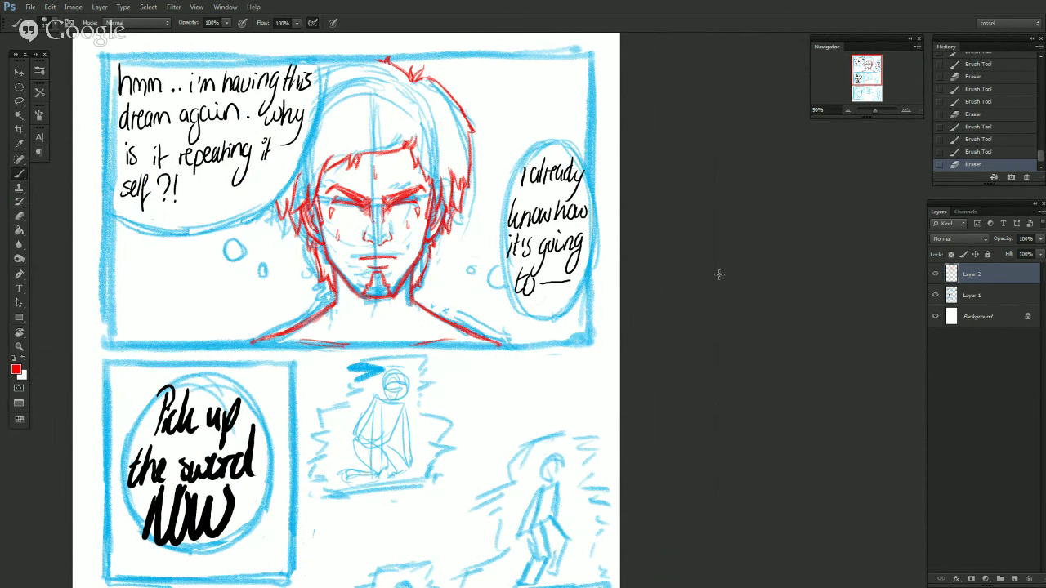
drag(454, 107, 471, 145)
key(ctrl+z)
key(ctrl+z)
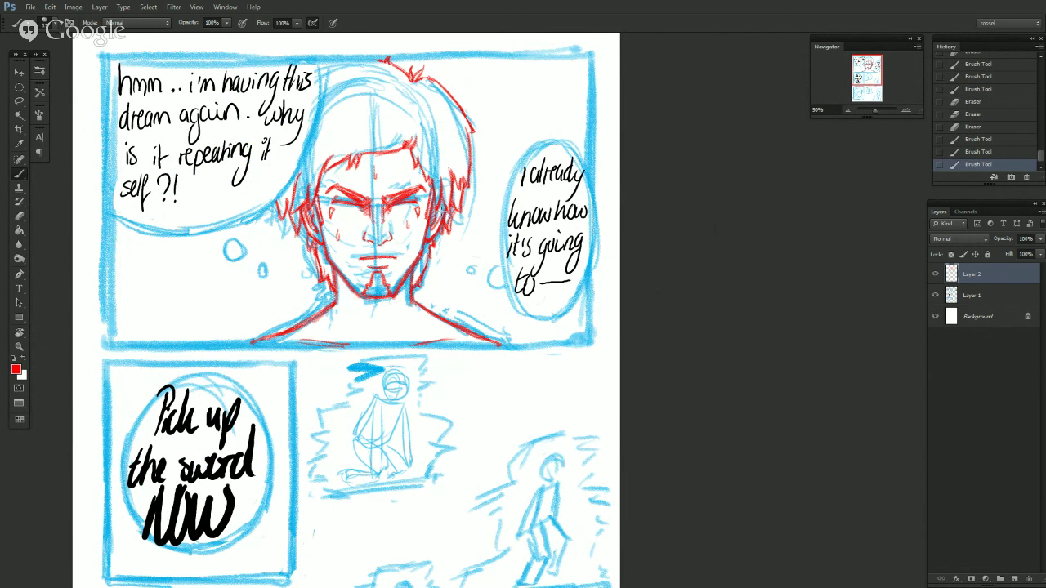
drag(469, 178, 472, 186)
key(ctrl+z)
key(ctrl+z)
drag(466, 172, 473, 191)
Add fine red contour strokes to the nose, undoing and redrawing the inner line of the left nostril.
mouse_move(382, 253)
mouse_down()
mouse_move(399, 260)
mouse_move(382, 254)
mouse_move(387, 242)
mouse_up()
key(e)
key(b)
click(909, 112)
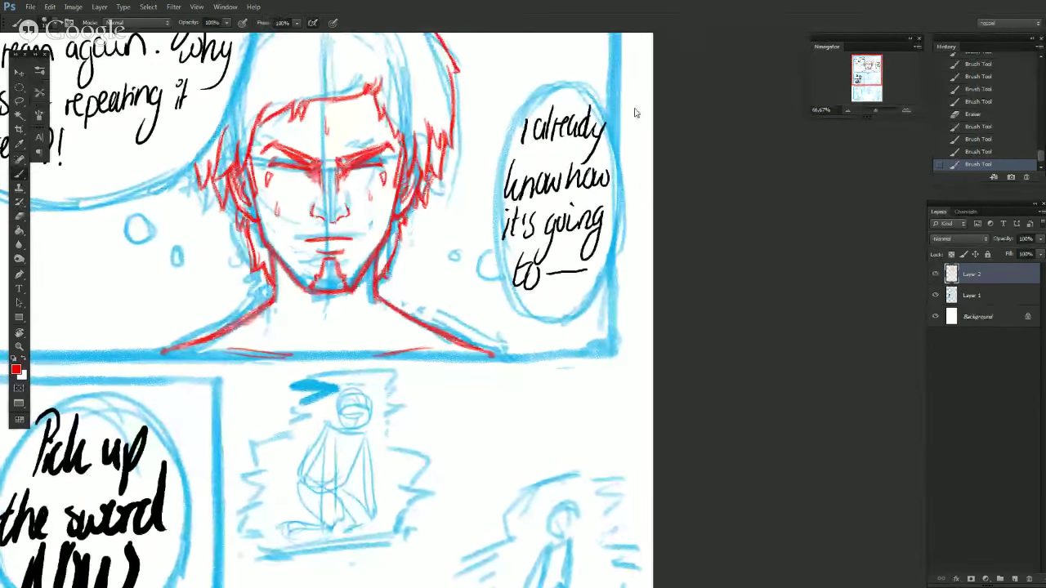
drag(315, 209, 325, 219)
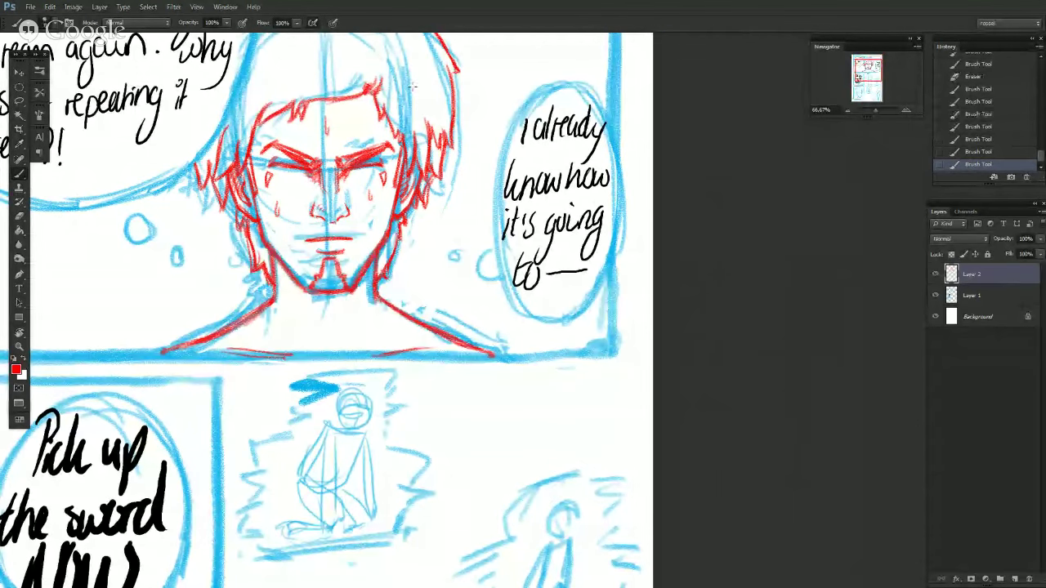
click(907, 110)
click(866, 74)
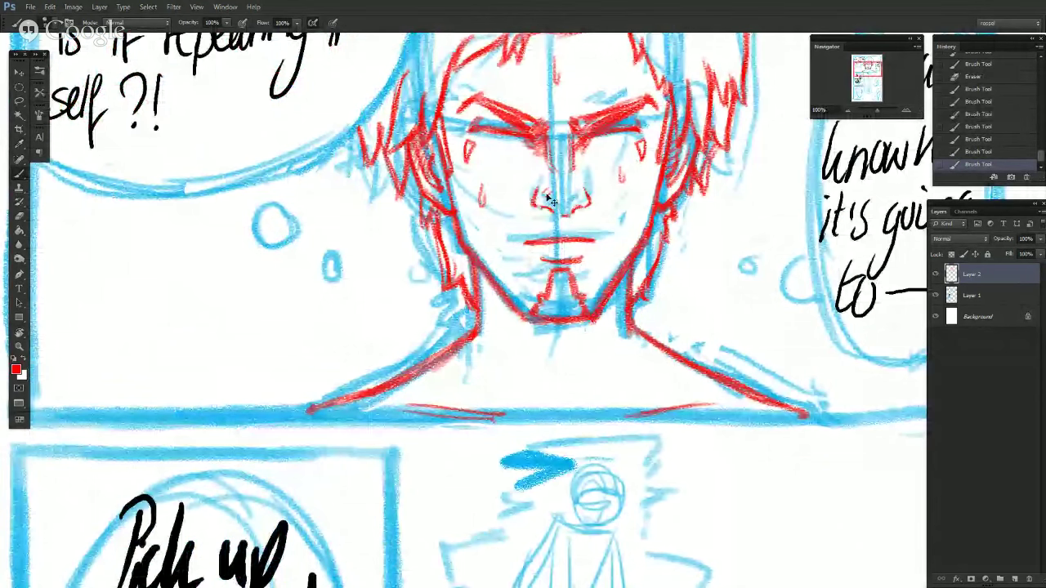
key(ctrl+alt+z)
key(ctrl+alt+z)
key(z)
key(b)
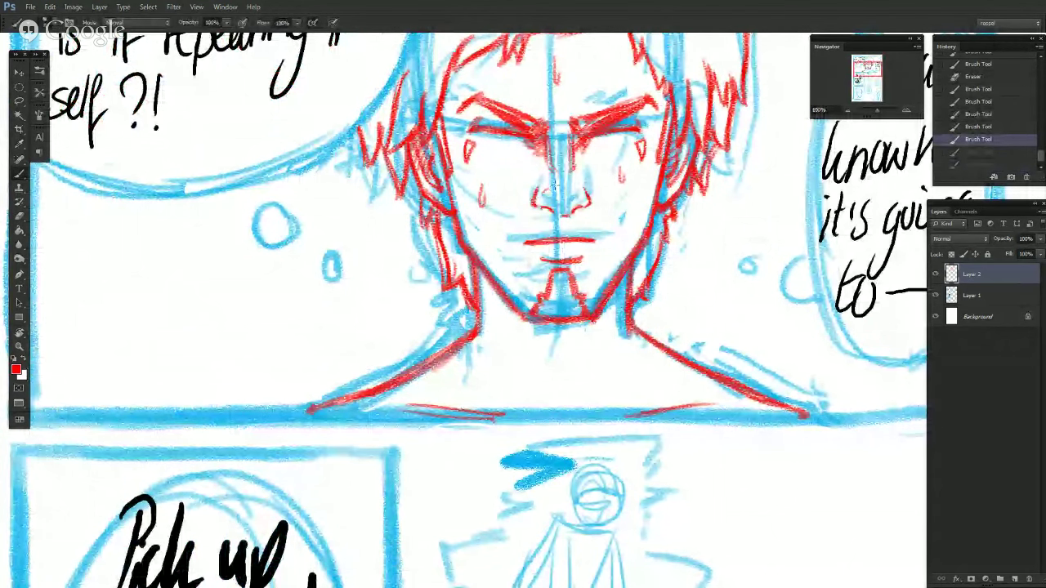
drag(546, 194, 554, 200)
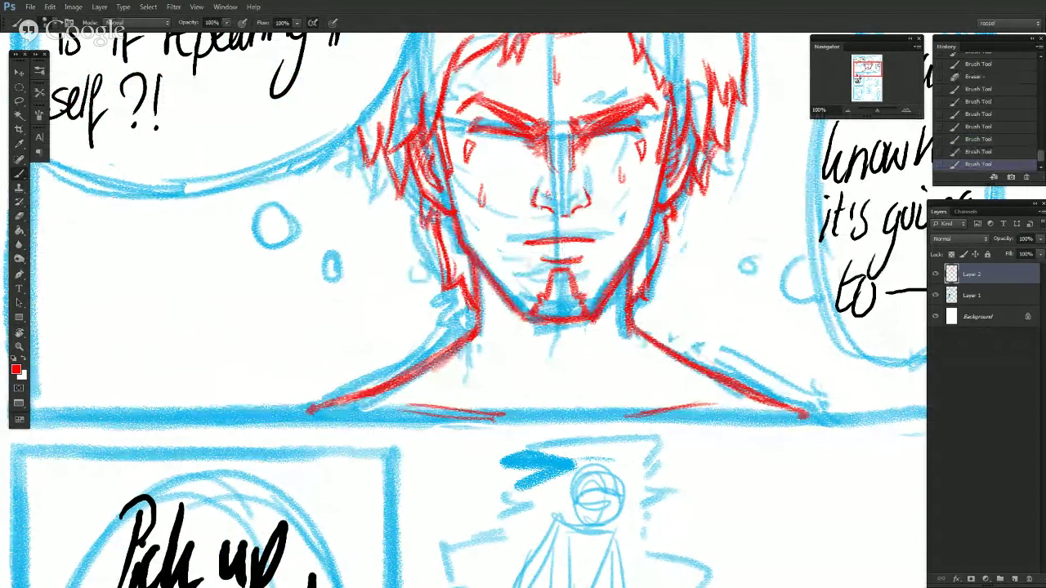
Hatch red shading into the hair behind both sides of the jaw and touch up the outer left strand.
click(848, 110)
click(849, 110)
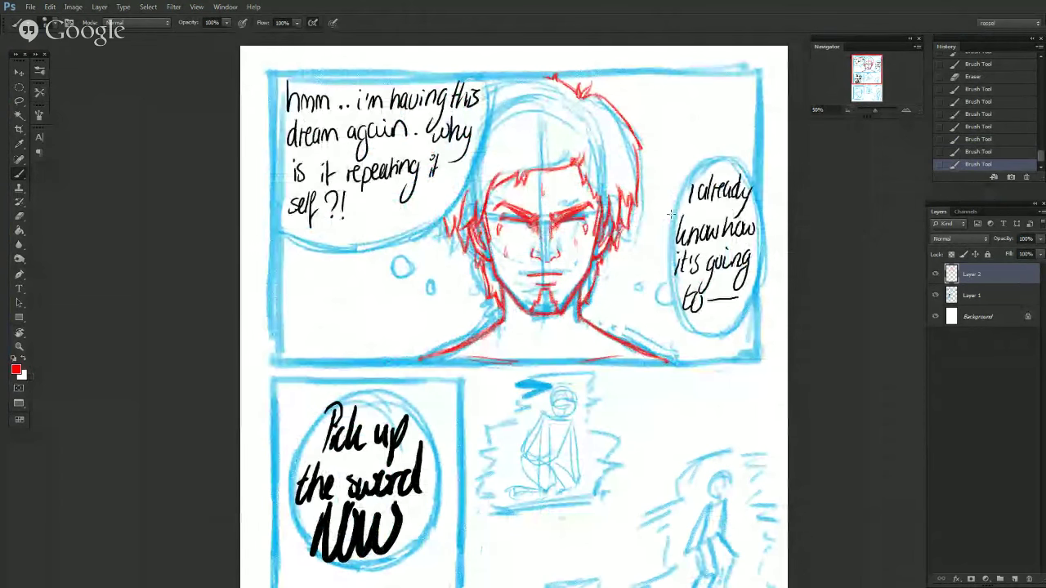
drag(475, 249, 504, 306)
drag(599, 255, 582, 304)
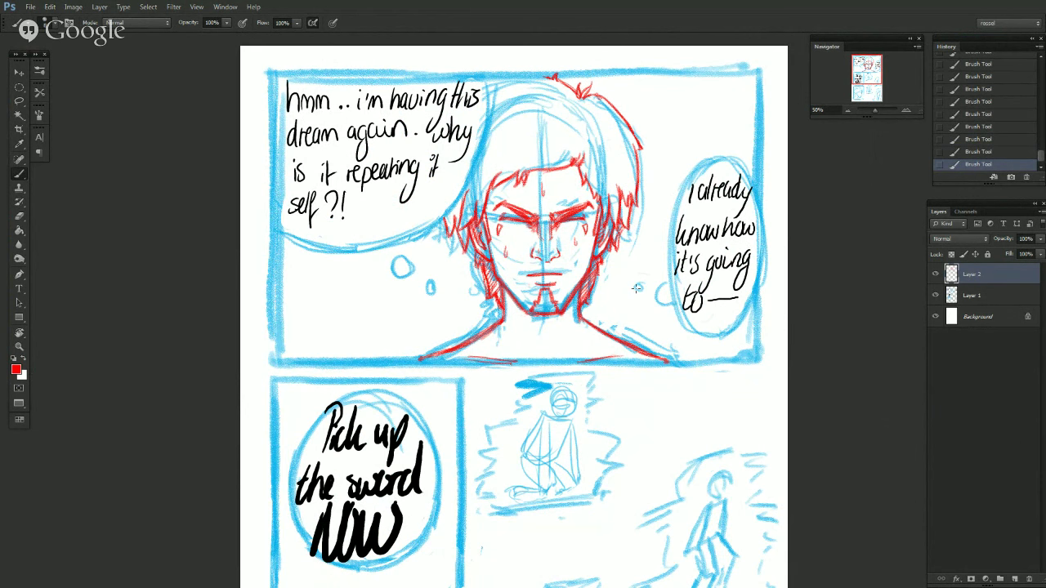
drag(449, 217, 451, 229)
Fill the goatee on the chin with short red strokes, erasing the excess.
drag(539, 297, 541, 296)
click(541, 296)
click(543, 294)
key(e)
click(548, 294)
key(b)
click(550, 298)
click(544, 291)
click(547, 293)
click(550, 286)
Sketch light red muscle lines down both sides of the neck and add shading under the left jaw.
drag(507, 299, 530, 350)
drag(504, 286, 510, 298)
drag(506, 291, 513, 300)
drag(575, 302, 560, 350)
click(847, 112)
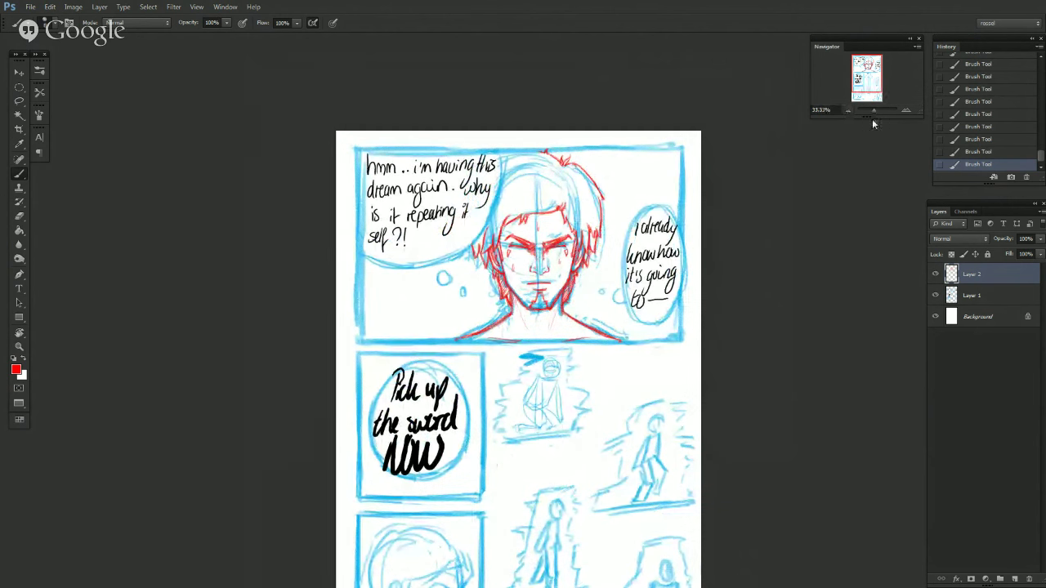
click(904, 111)
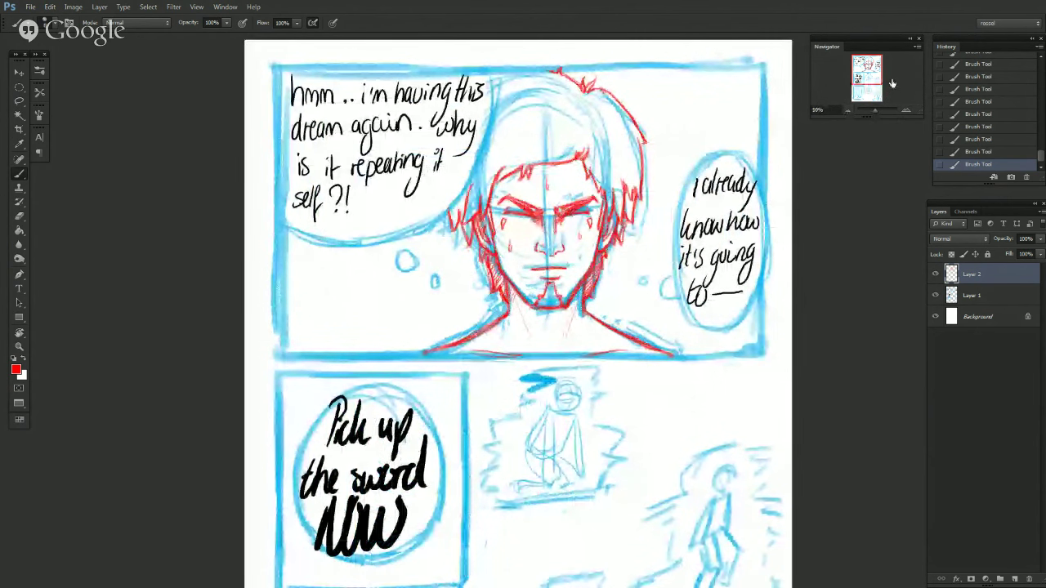